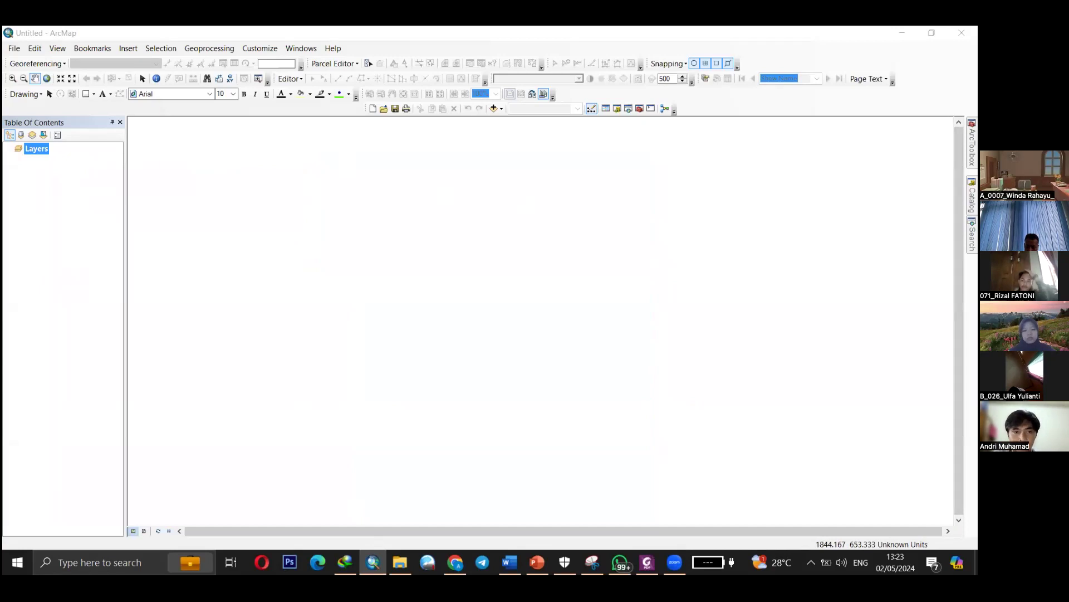
Open the Catalog and browse the D:\ drive and the D:\PRAKTISI MENGAJAR practice folder connection.
{"action": "left_click", "coordinate": [972, 200]}
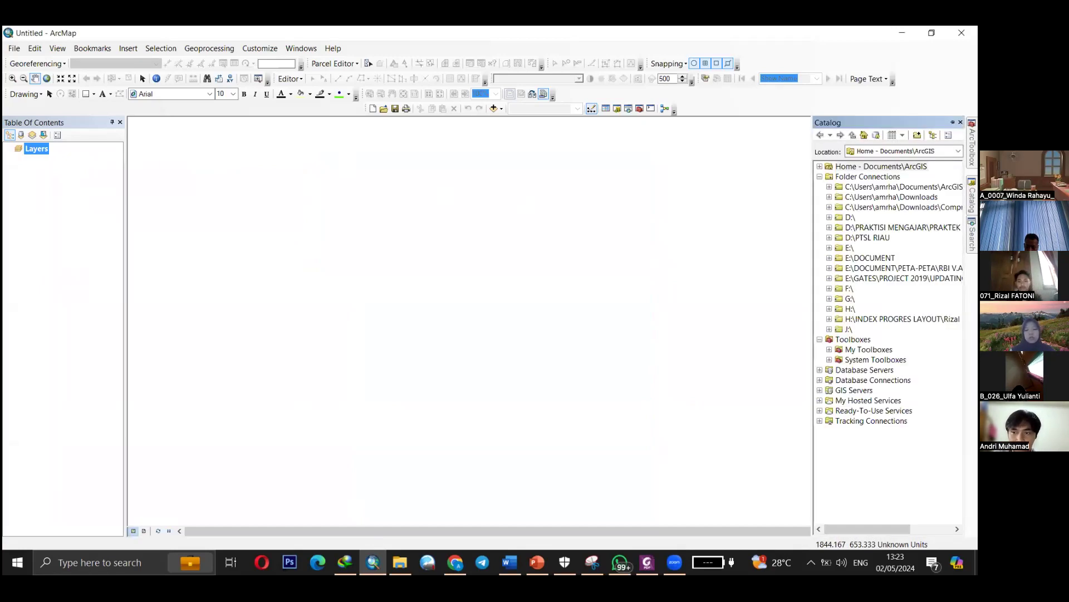
{"action": "left_click", "coordinate": [972, 235]}
{"action": "left_click", "coordinate": [972, 196]}
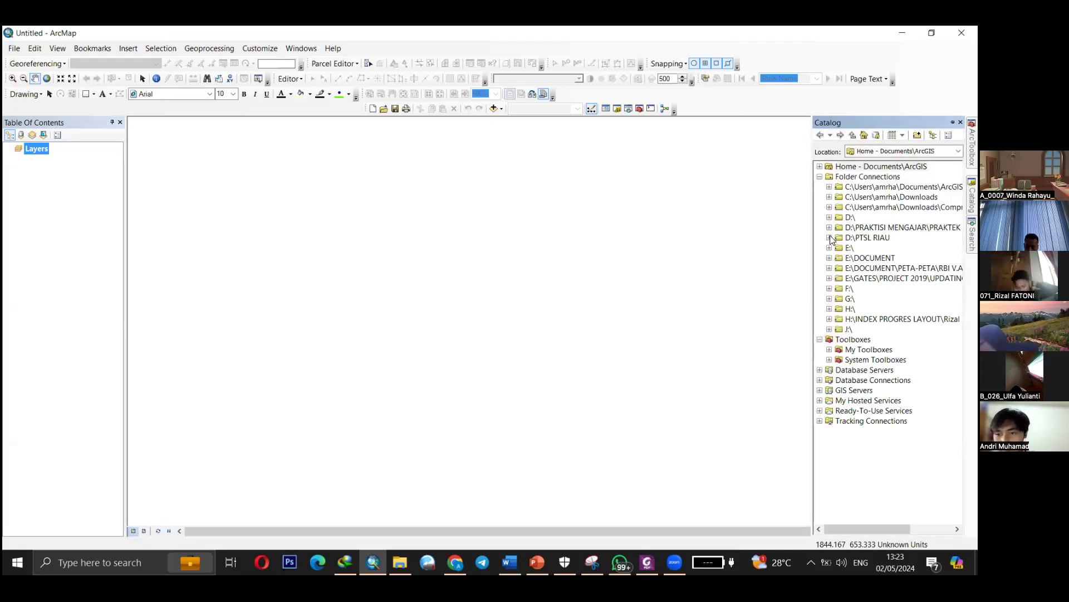
{"action": "left_click", "coordinate": [829, 218]}
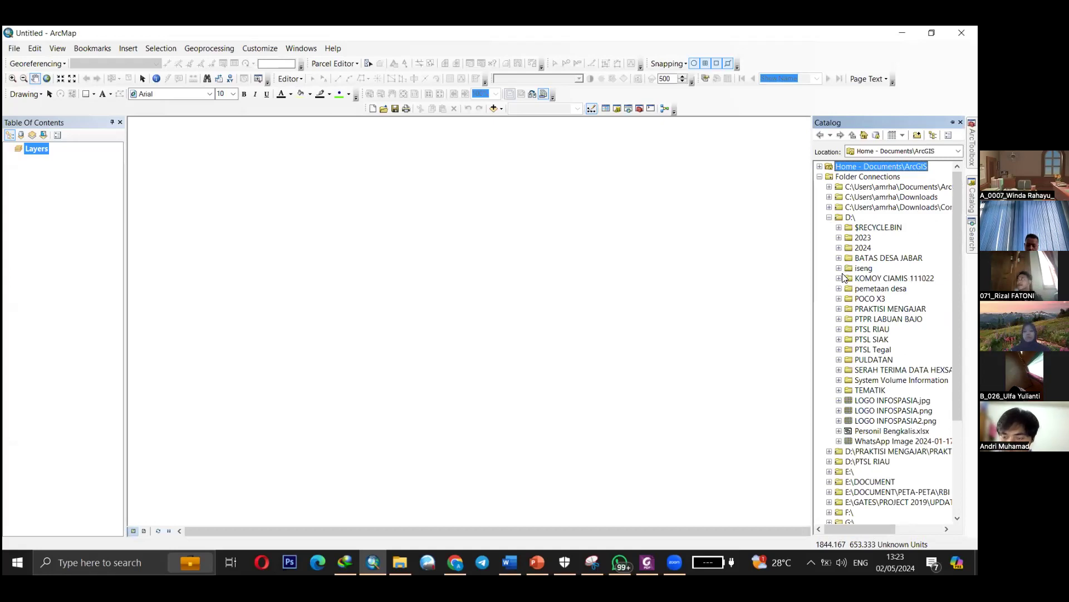
{"action": "left_click", "coordinate": [829, 217]}
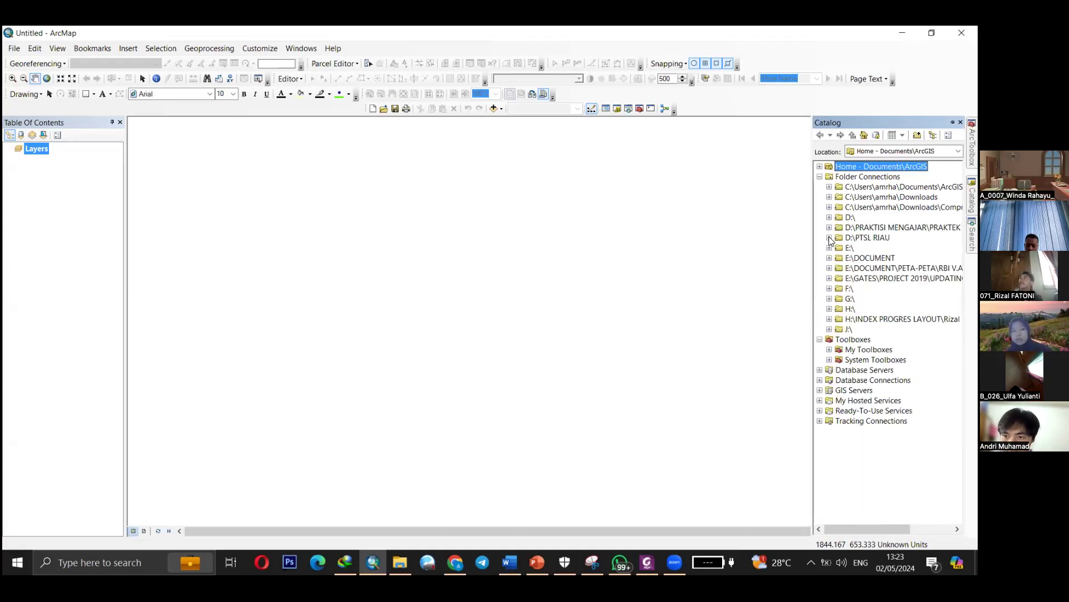
{"action": "left_click", "coordinate": [829, 218]}
{"action": "left_click", "coordinate": [829, 217]}
{"action": "left_click", "coordinate": [829, 227]}
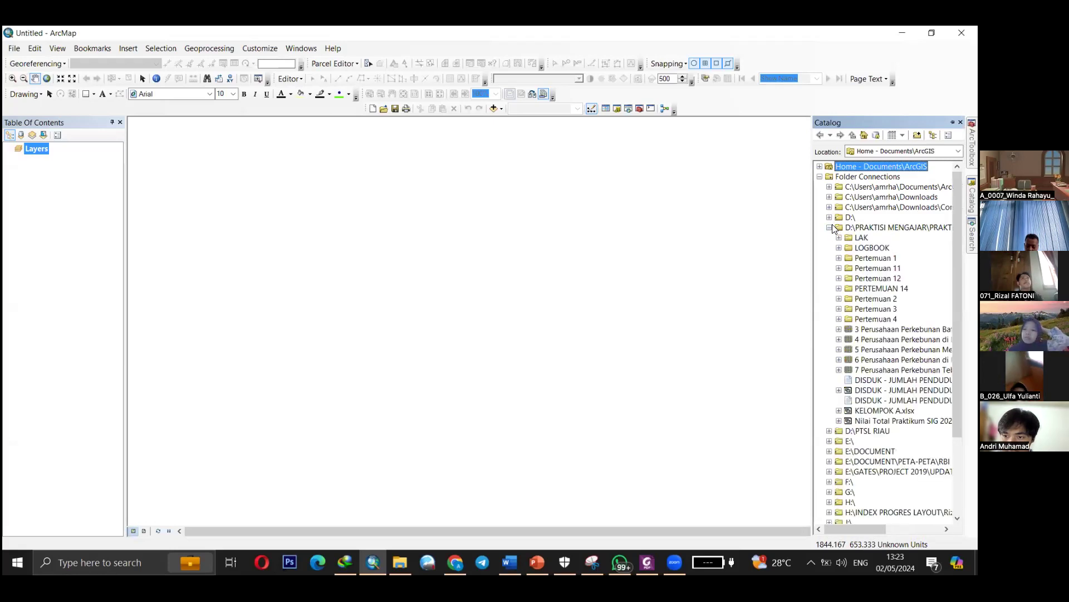
{"action": "left_click", "coordinate": [829, 227]}
Expand the D:\ connection down to the Periode 4 folder inside PRAKTISI MENGAJAR.
{"action": "left_click", "coordinate": [828, 217]}
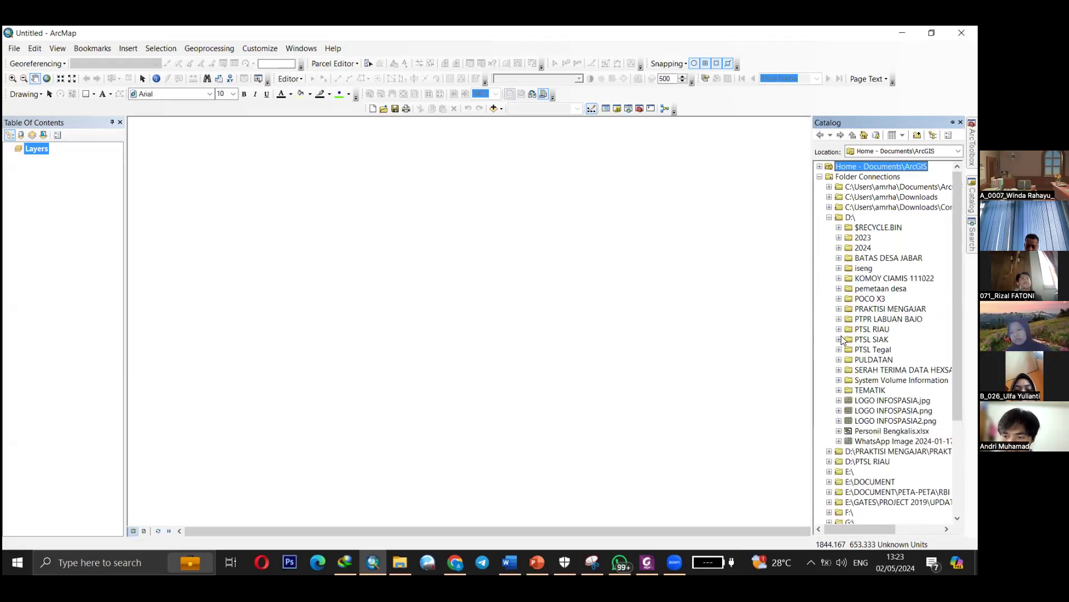
{"action": "left_click", "coordinate": [839, 308]}
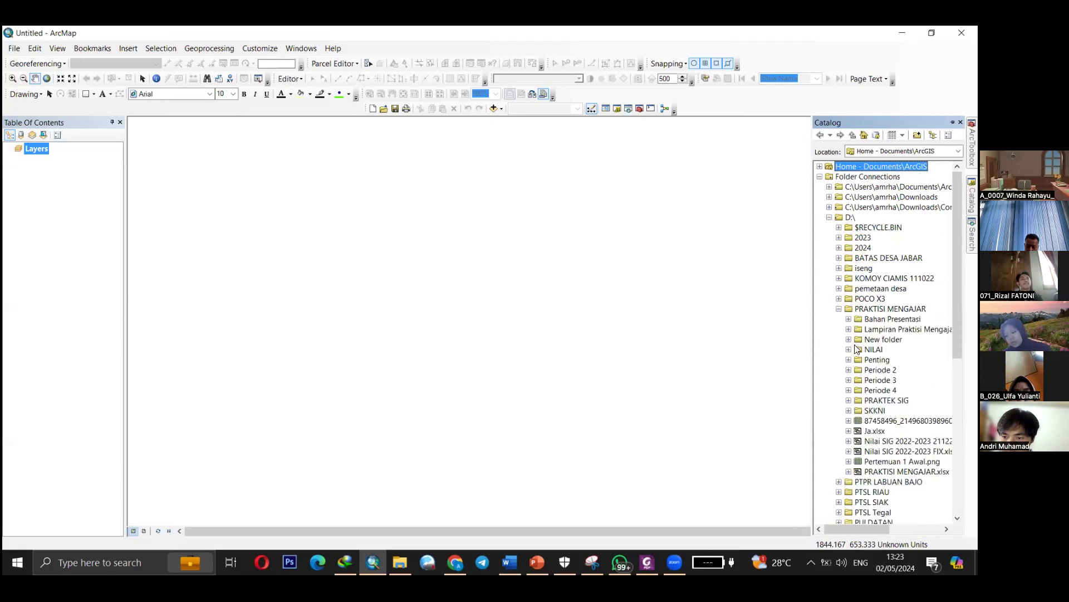
{"action": "scroll", "coordinate": [858, 349], "scroll_direction": "down", "scroll_amount": 3}
{"action": "left_click", "coordinate": [849, 299]}
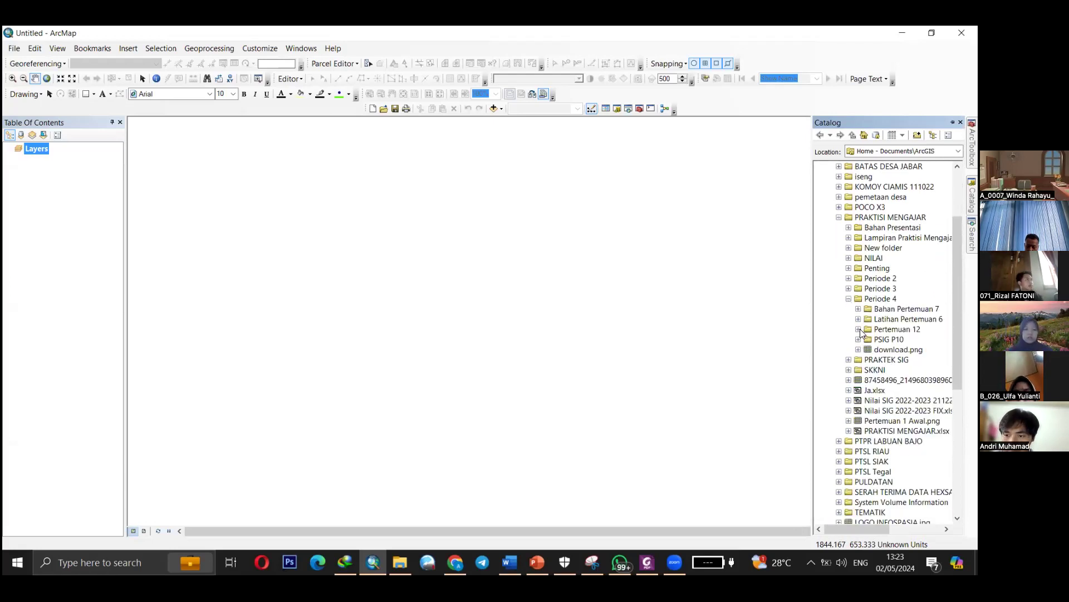
Add Admin_Kota_Tasik.shp from the Bahan folder of Bahan Pertemuan 7 in Periode 4 to the map.
{"action": "left_click", "coordinate": [849, 278]}
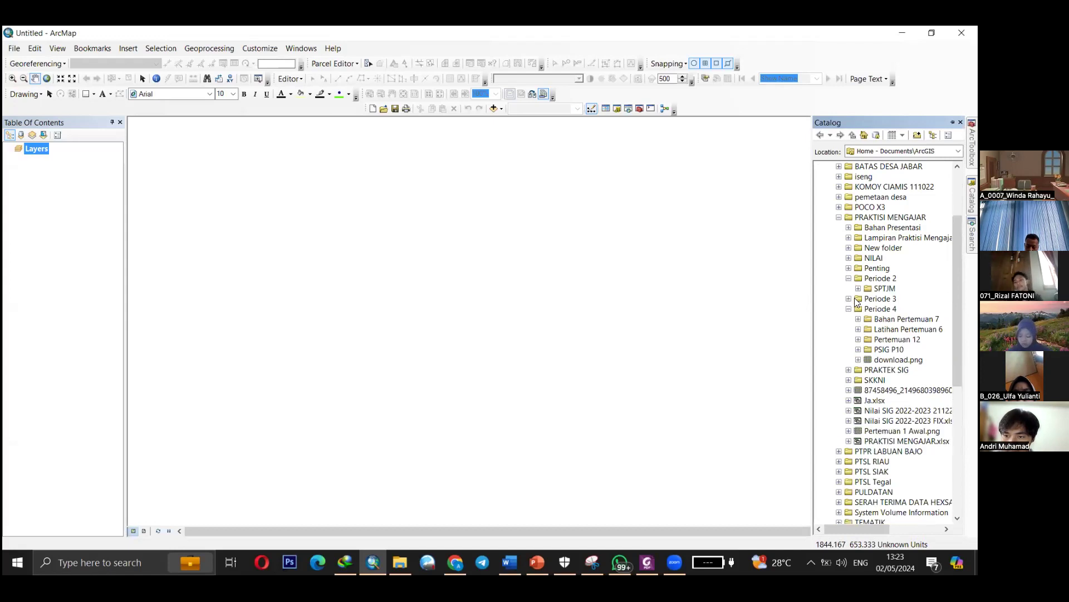
{"action": "left_click", "coordinate": [850, 299]}
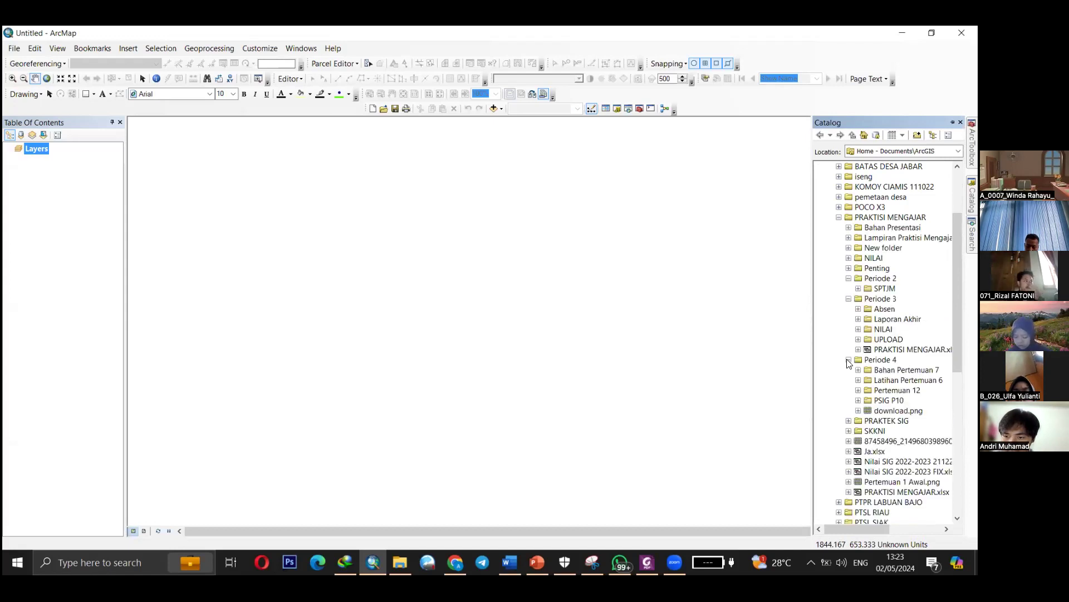
{"action": "left_click", "coordinate": [858, 370]}
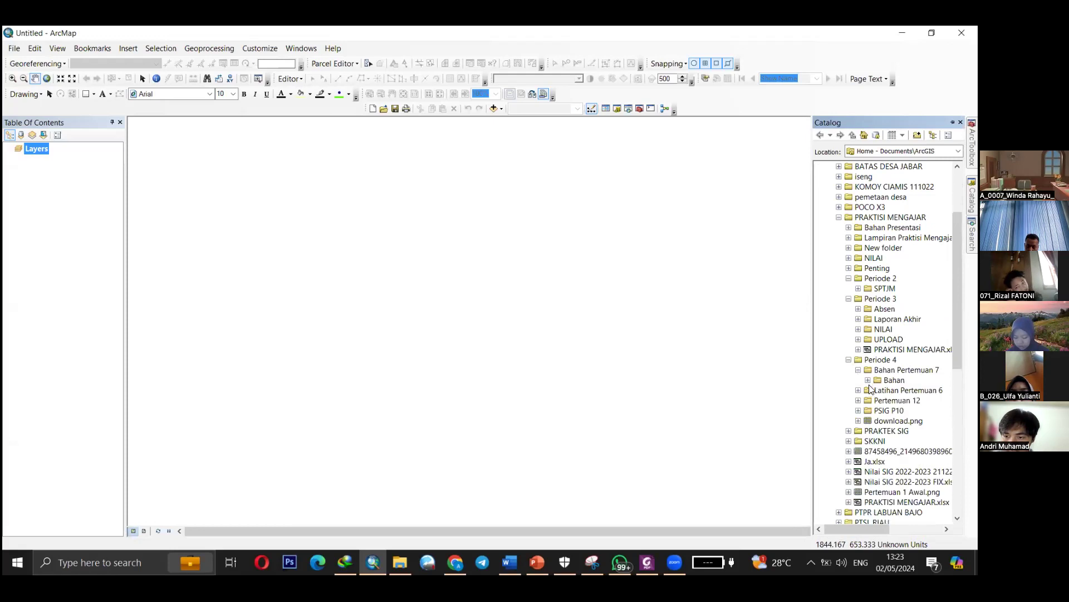
{"action": "left_click", "coordinate": [867, 380]}
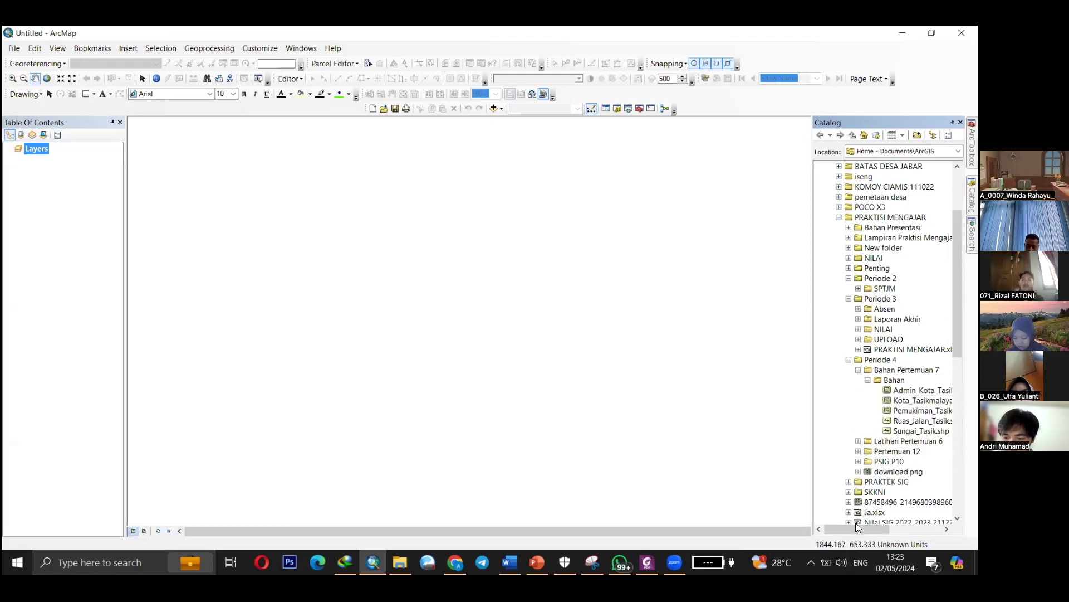
{"action": "left_click_drag", "start_coordinate": [855, 524], "coordinate": [865, 525]}
{"action": "left_click", "coordinate": [908, 391]}
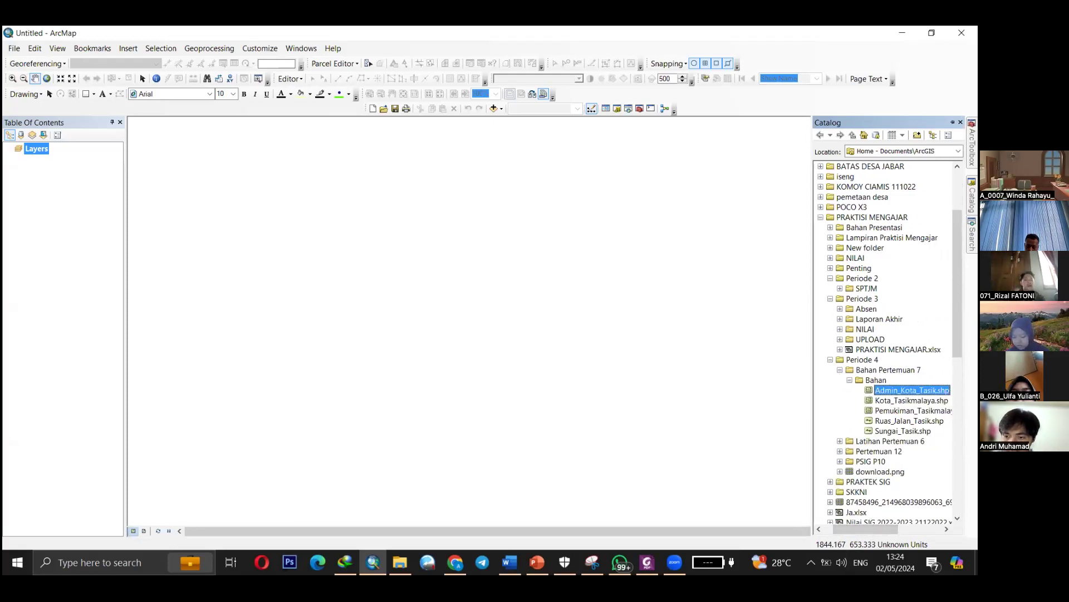
{"action": "left_click_drag", "start_coordinate": [907, 391], "coordinate": [52, 203]}
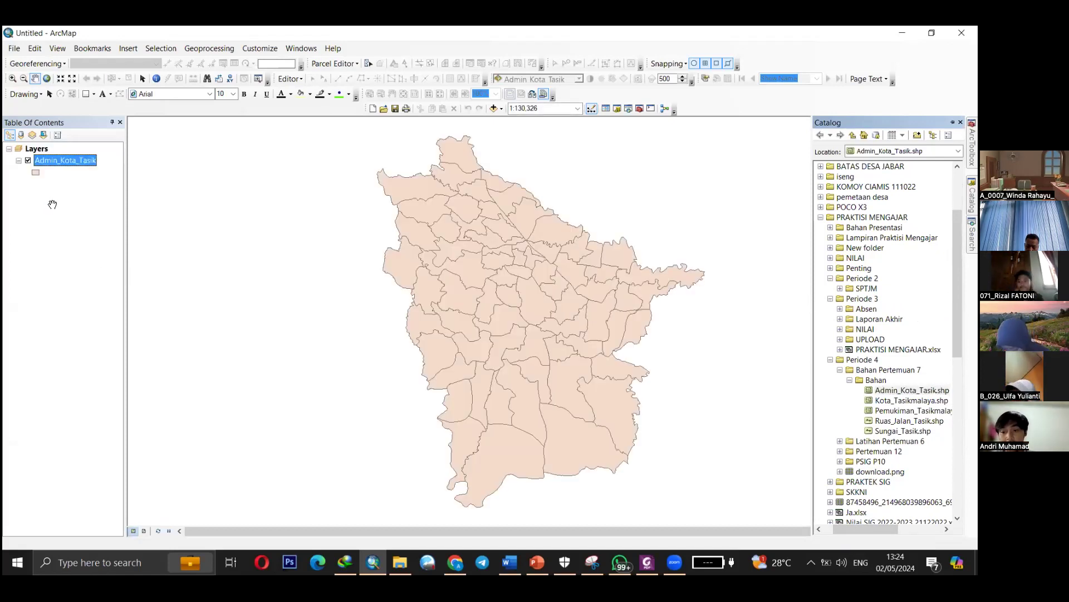
Collapse the Bahan Pertemuan 7 folder and remove the Admin_Kota_Tasik layer from the map.
{"action": "left_click", "coordinate": [840, 370]}
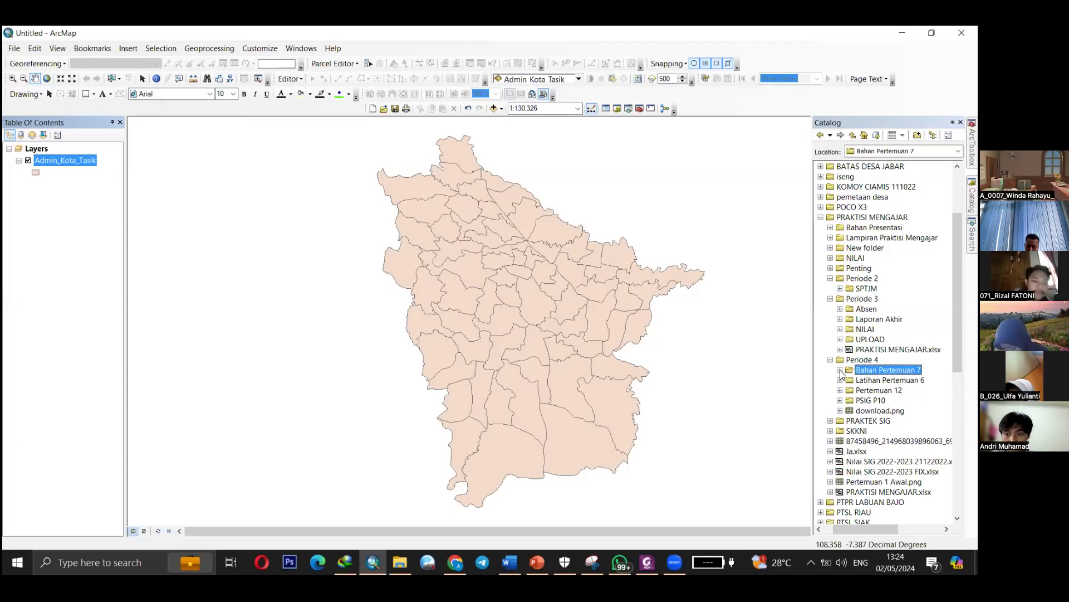
{"action": "right_click", "coordinate": [66, 161]}
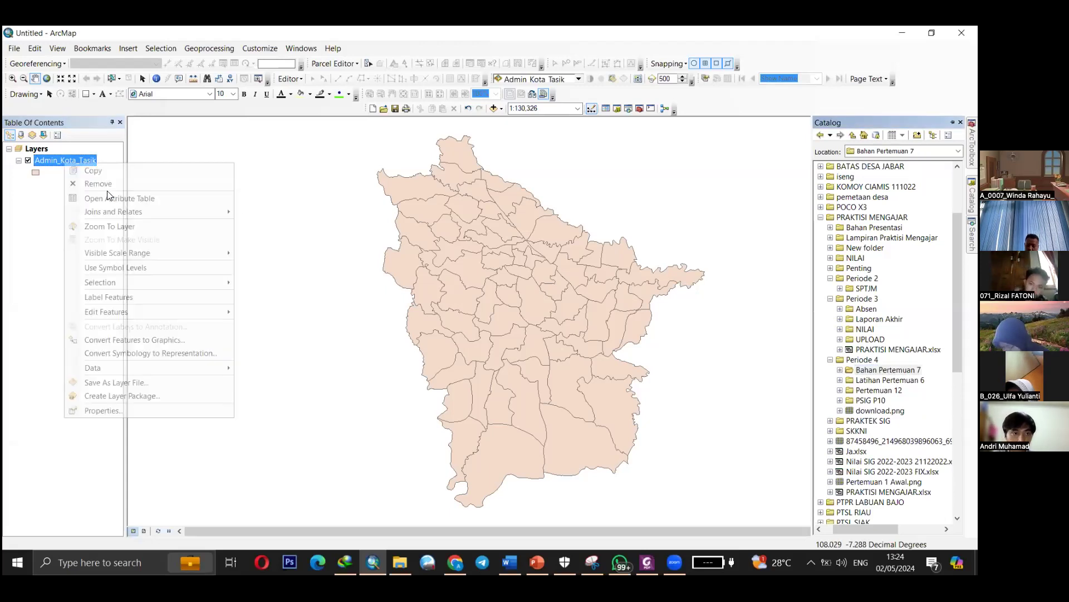
{"action": "key", "text": "Return"}
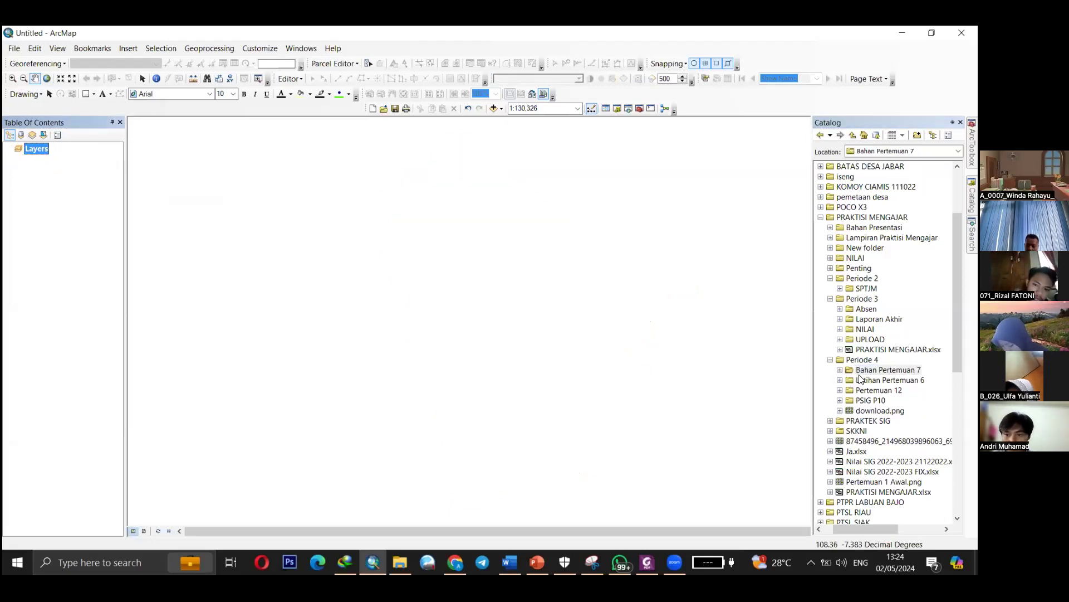
In the Topology folder of Pertemuan 12, delete New File Geodatabase (2).gdb and add Admin_Kota_Tasik.shp to the map.
{"action": "scroll", "coordinate": [861, 380], "scroll_direction": "down", "scroll_amount": 2}
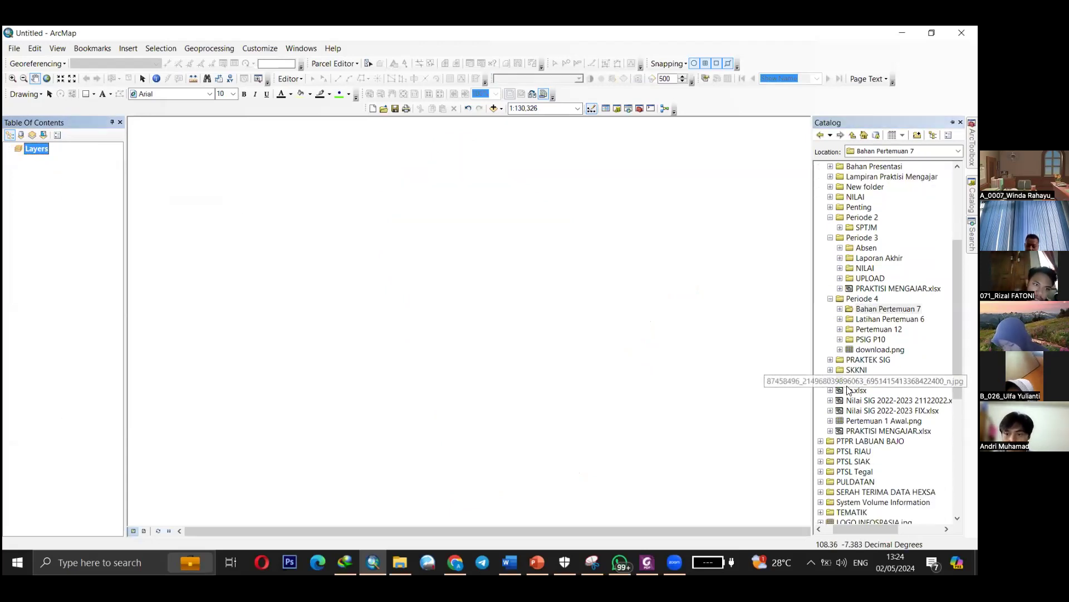
{"action": "left_click", "coordinate": [841, 330]}
{"action": "left_click", "coordinate": [850, 340]}
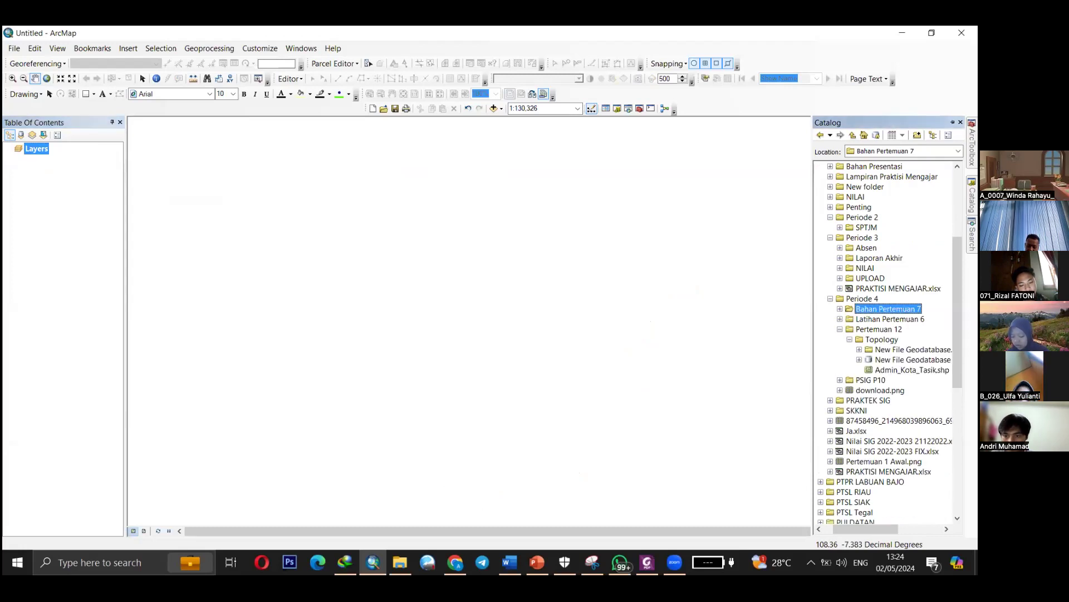
{"action": "right_click", "coordinate": [869, 350]}
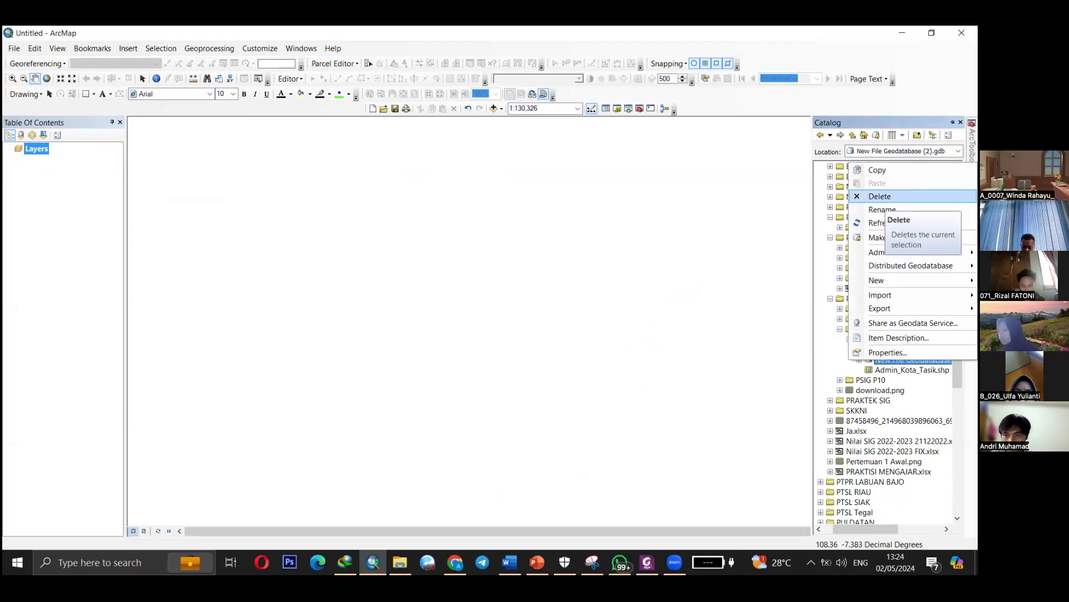
{"action": "left_click", "coordinate": [880, 196]}
{"action": "left_click", "coordinate": [390, 280]}
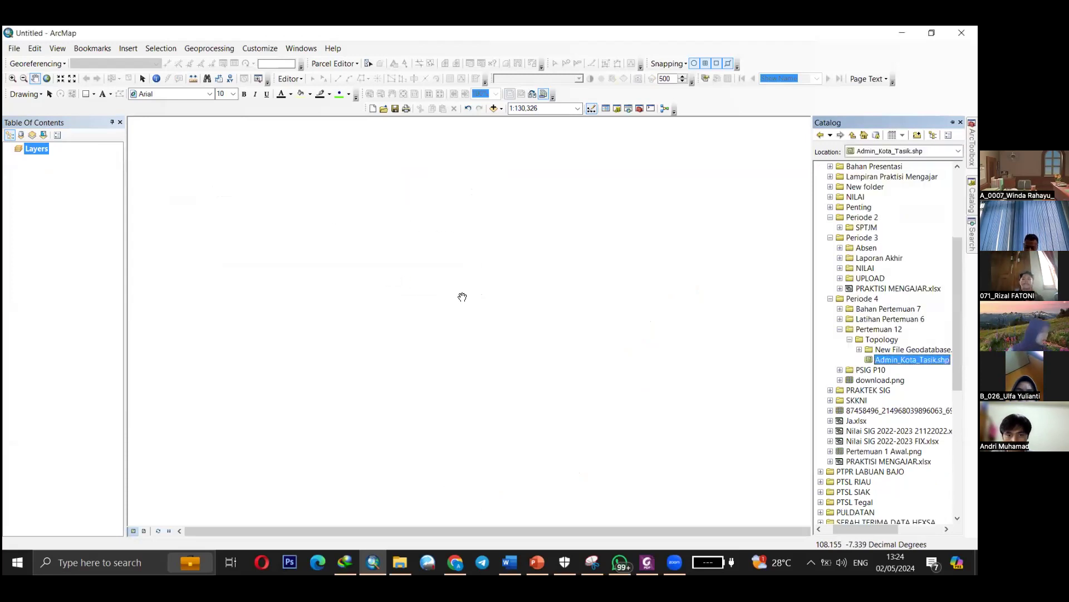
{"action": "left_click_drag", "start_coordinate": [867, 360], "coordinate": [43, 191]}
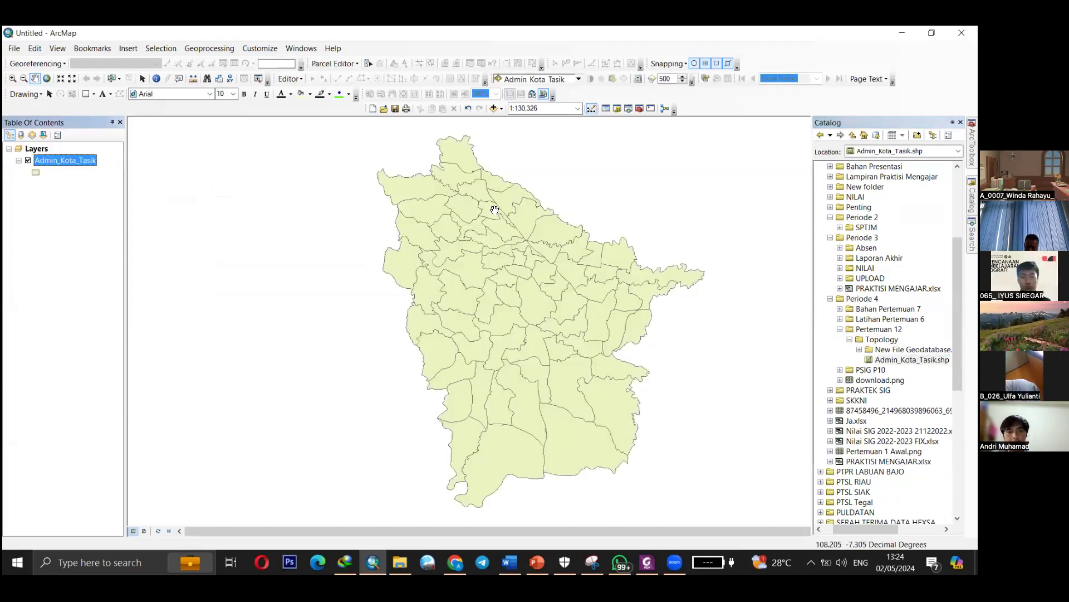
Delete the remaining New File Geodatabase.gdb from the Topology folder in the Catalog.
{"action": "left_click", "coordinate": [972, 238]}
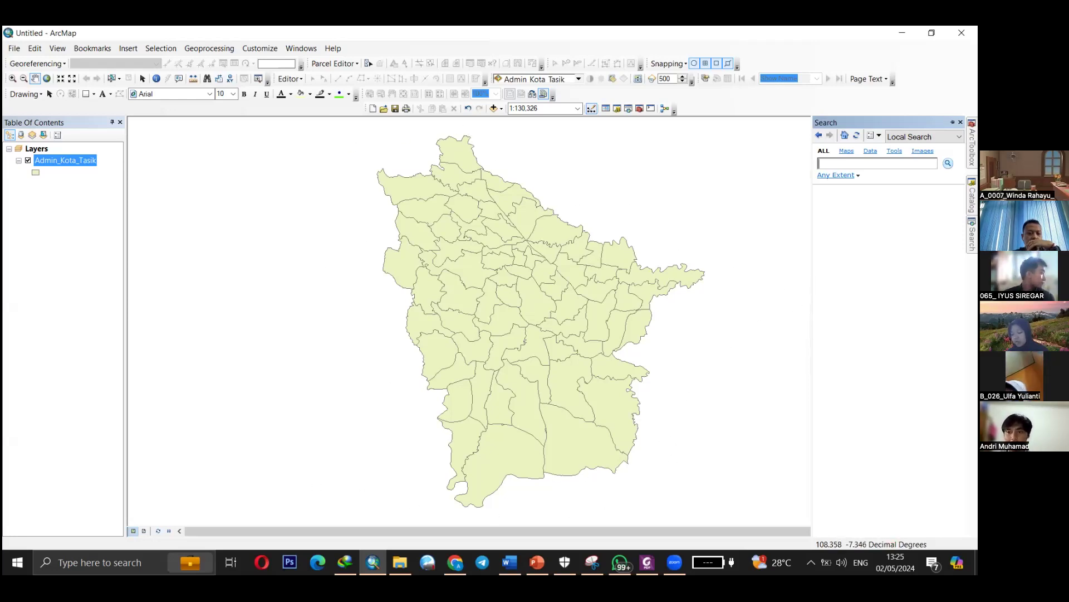
{"action": "mouse_move", "coordinate": [972, 199]}
{"action": "scroll", "coordinate": [865, 355], "scroll_direction": "down", "scroll_amount": 5}
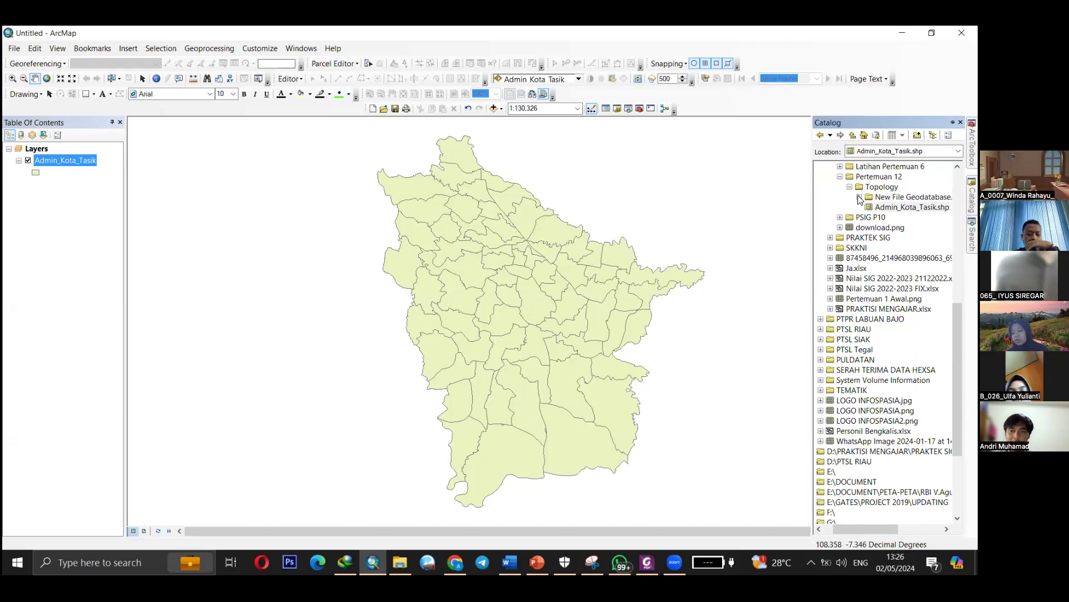
{"action": "left_click", "coordinate": [850, 187]}
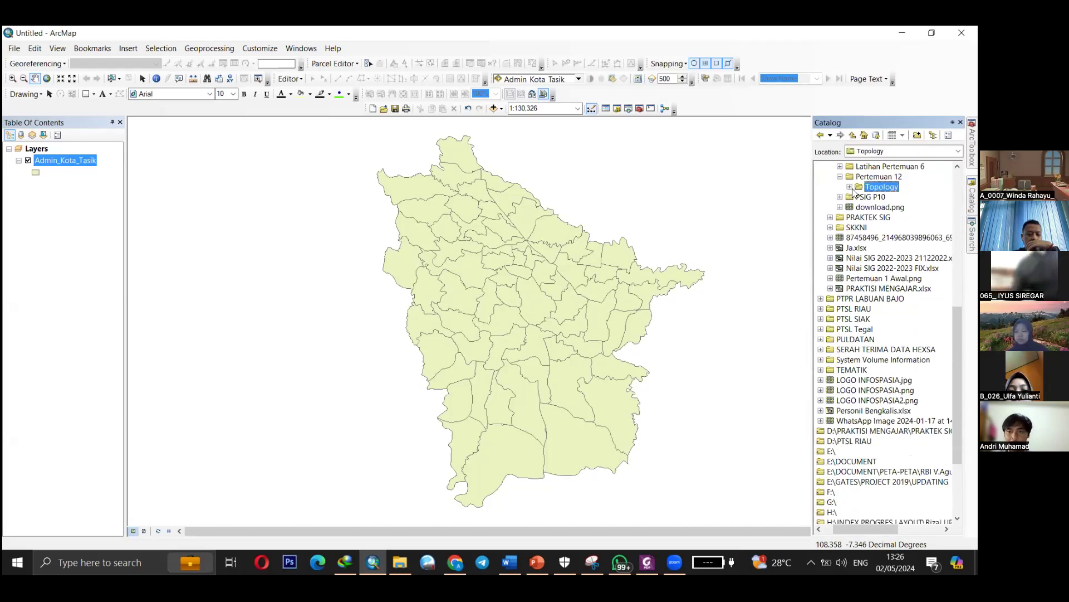
{"action": "left_click", "coordinate": [850, 187]}
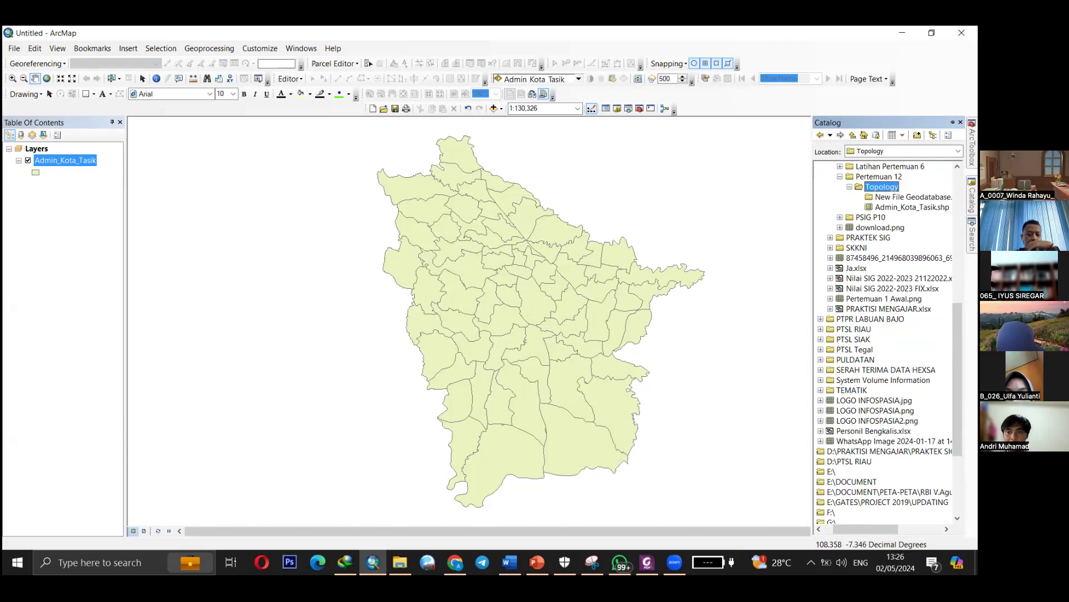
{"action": "left_click", "coordinate": [913, 197]}
{"action": "right_click", "coordinate": [882, 196]}
{"action": "left_click", "coordinate": [897, 232]}
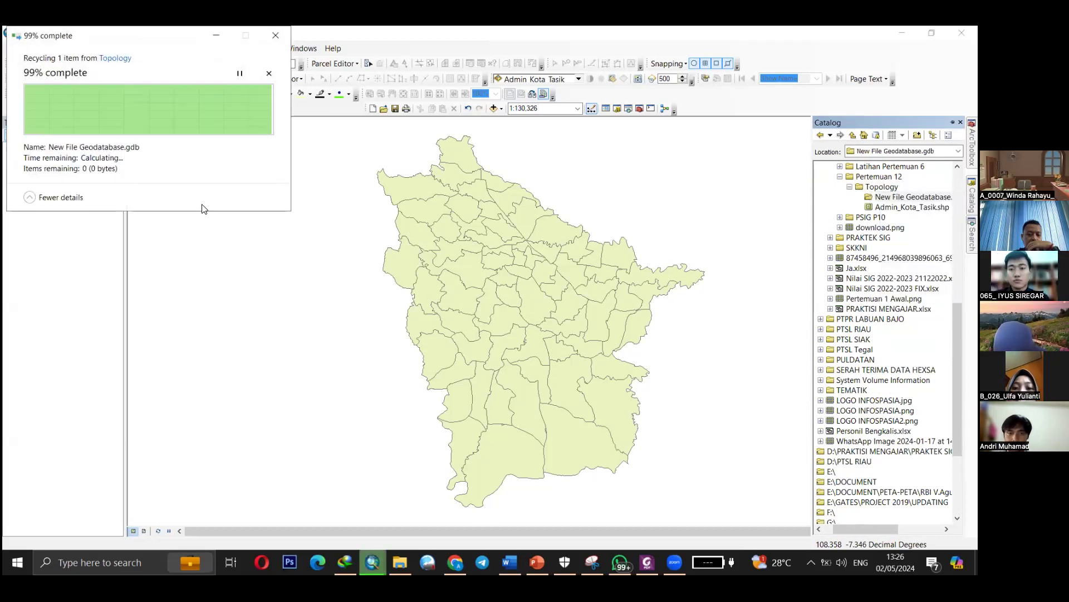
Create a new file geodatabase in the Topology folder, keeping its default name.
{"action": "left_click", "coordinate": [880, 187]}
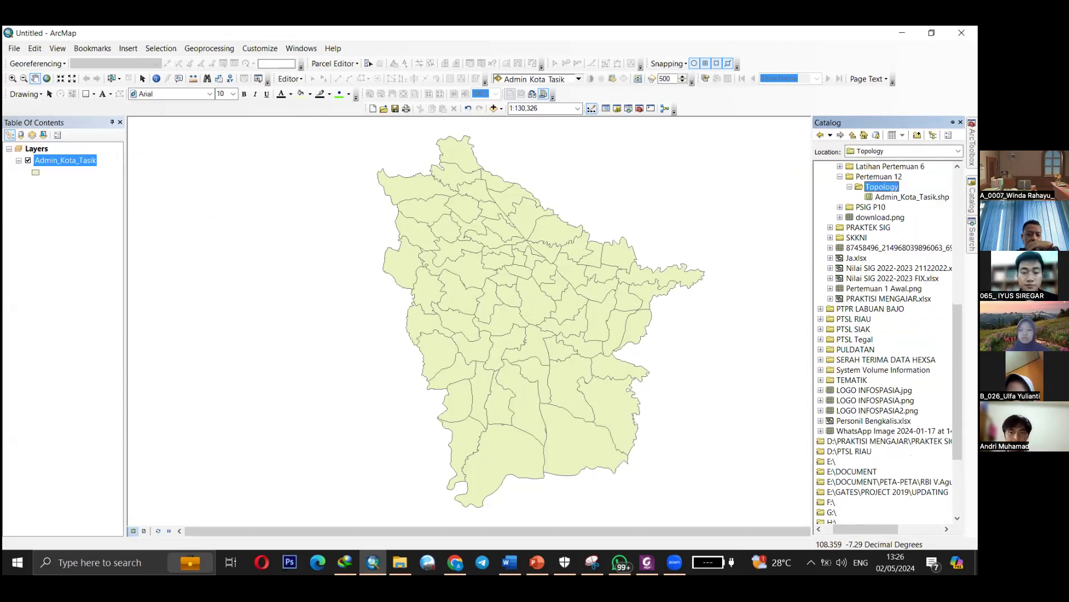
{"action": "right_click", "coordinate": [881, 187]}
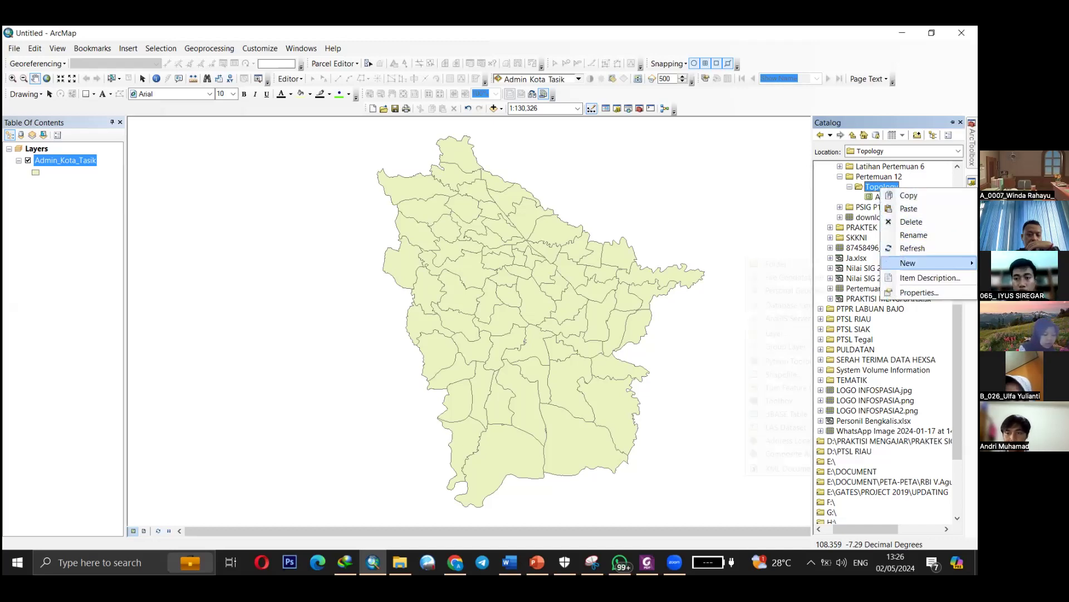
{"action": "mouse_move", "coordinate": [908, 263]}
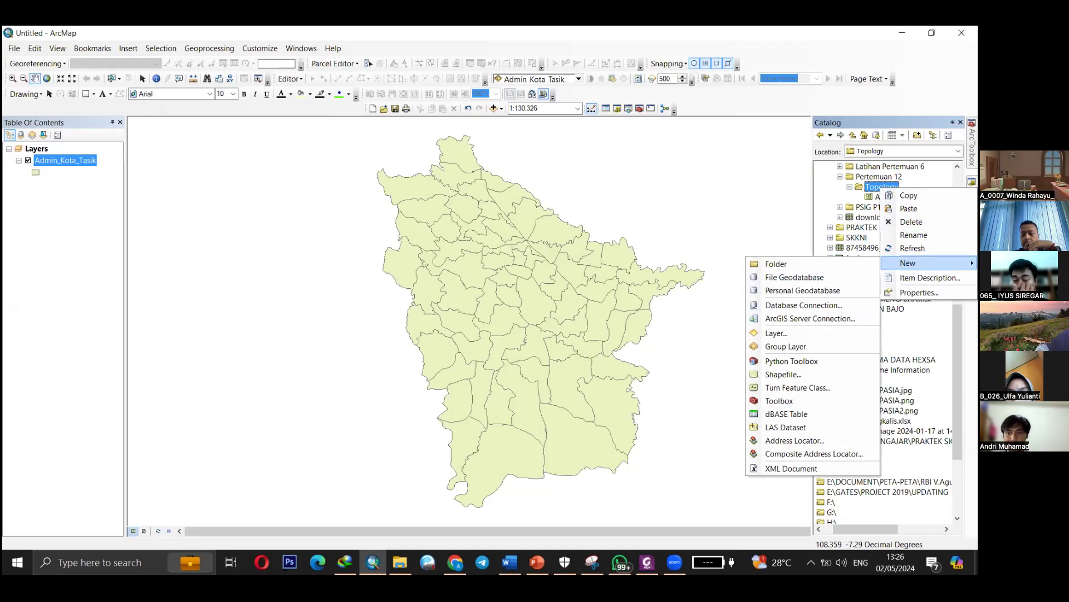
{"action": "right_click", "coordinate": [872, 188]}
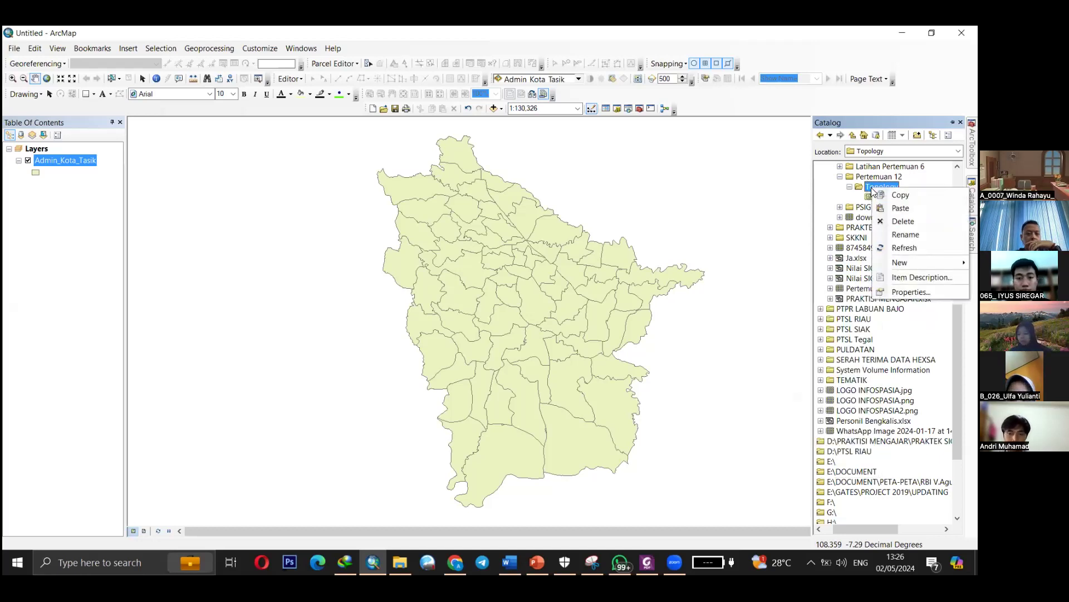
{"action": "mouse_move", "coordinate": [902, 262]}
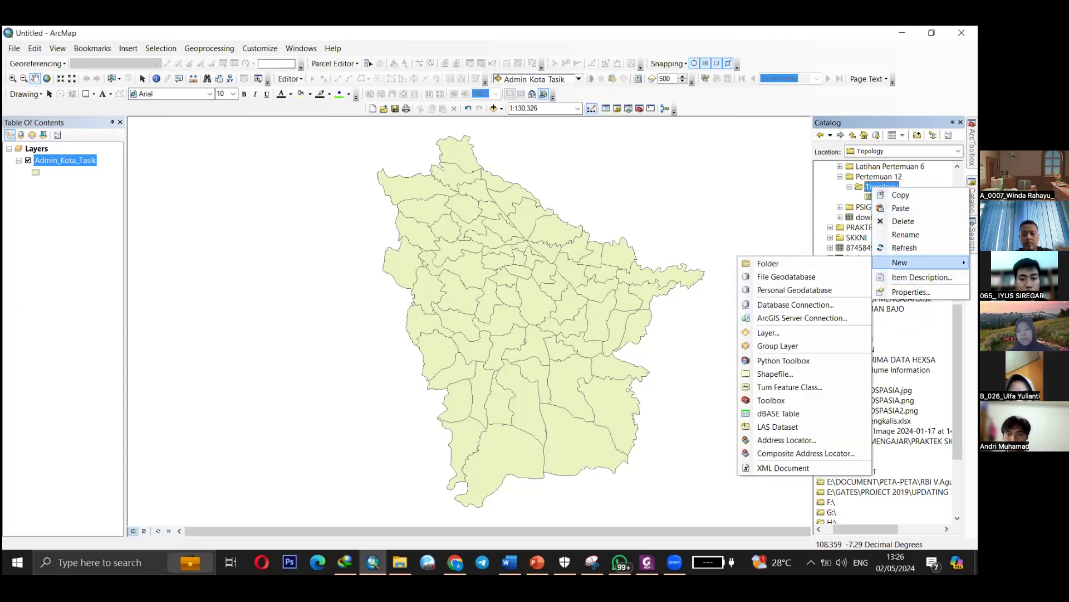
{"action": "left_click", "coordinate": [835, 277]}
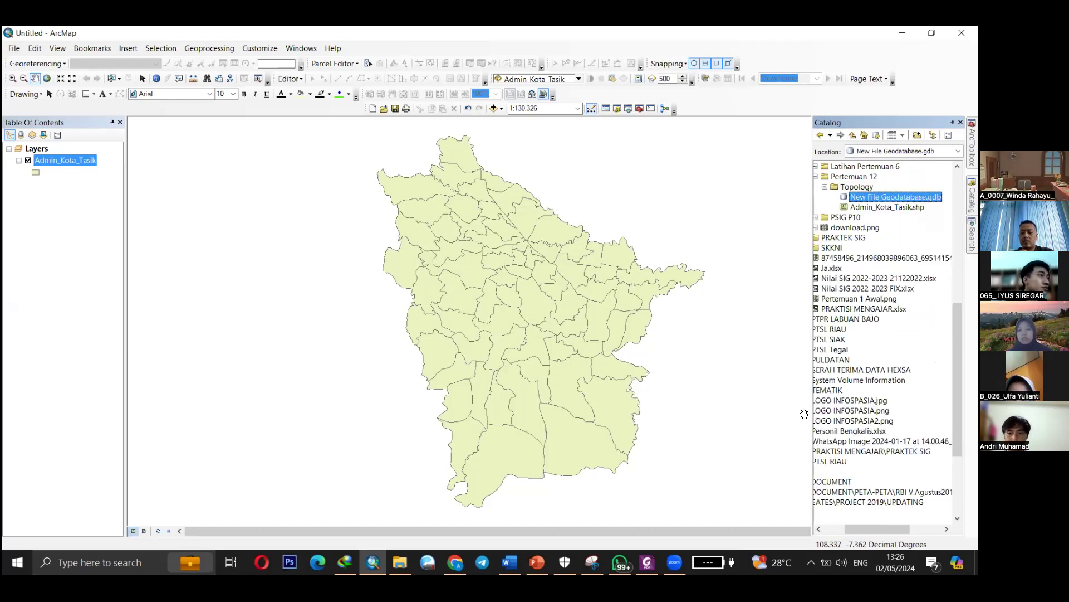
Start a new feature dataset in New File Geodatabase.gdb and name it topologi_admin_tasik.
{"action": "left_click", "coordinate": [862, 208]}
{"action": "left_click", "coordinate": [869, 197]}
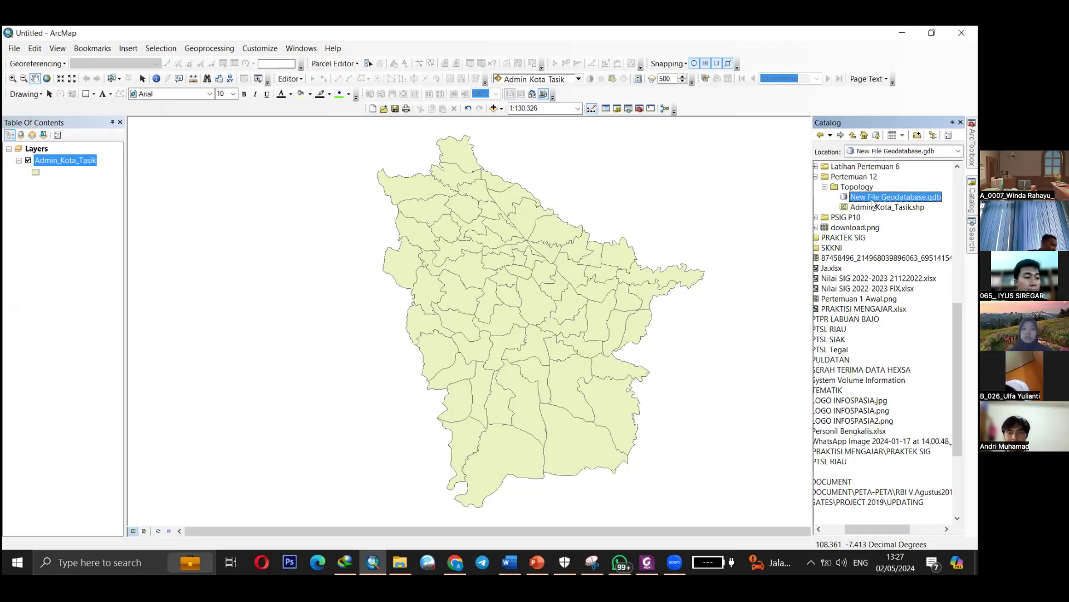
{"action": "right_click", "coordinate": [873, 202]}
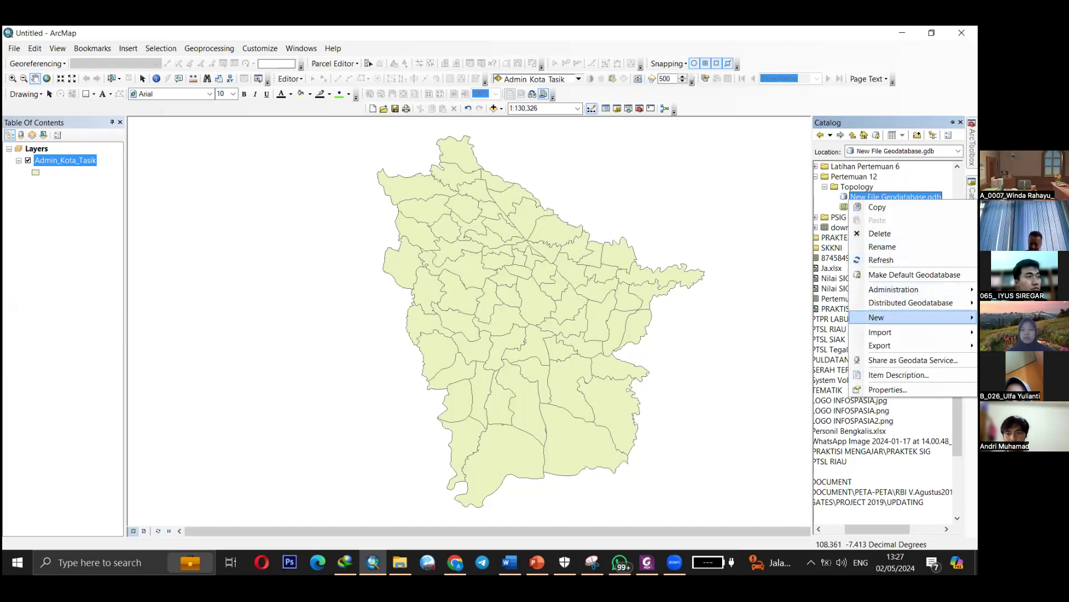
{"action": "mouse_move", "coordinate": [886, 317]}
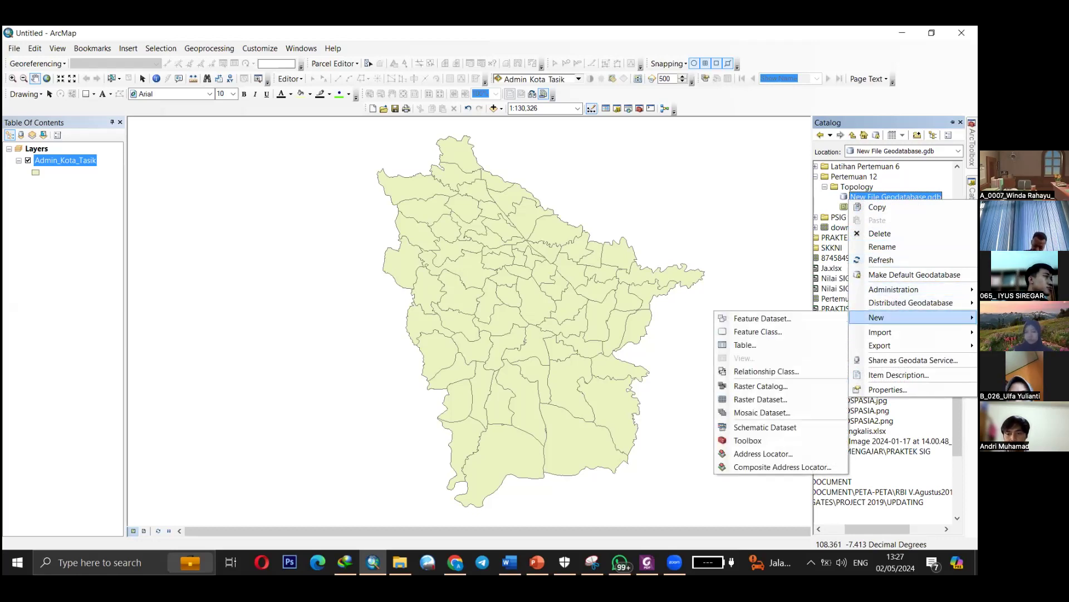
{"action": "left_click", "coordinate": [836, 317]}
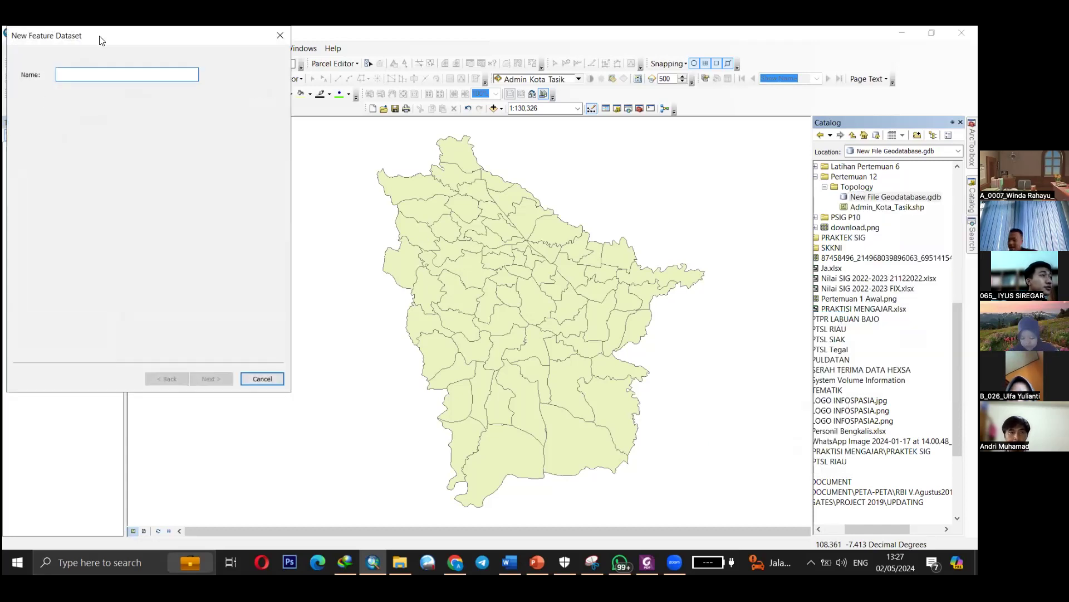
{"action": "type", "text": "t"}
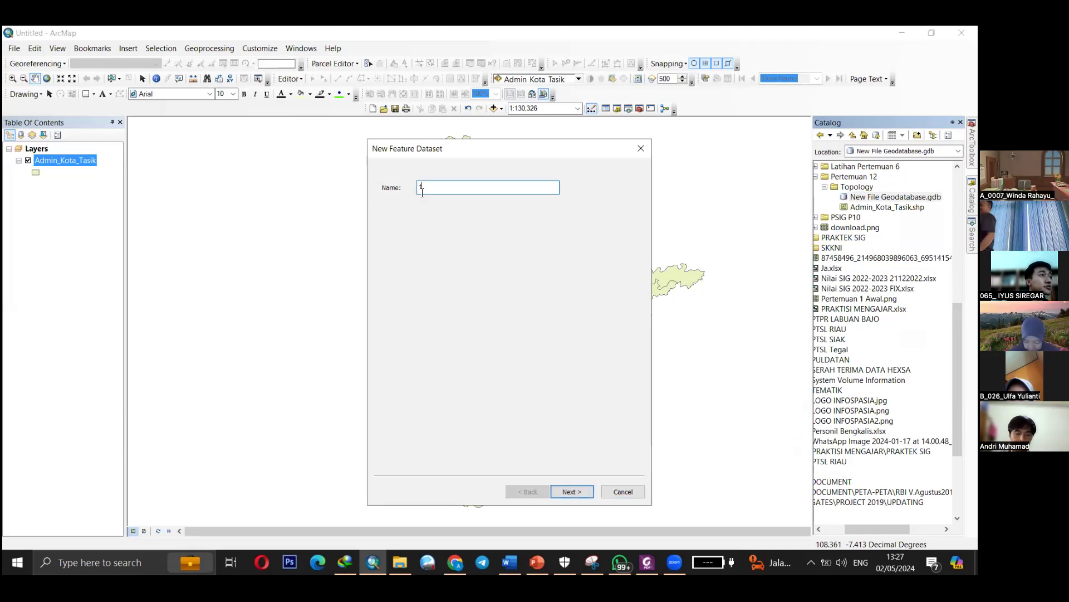
{"action": "type", "text": "opolog"}
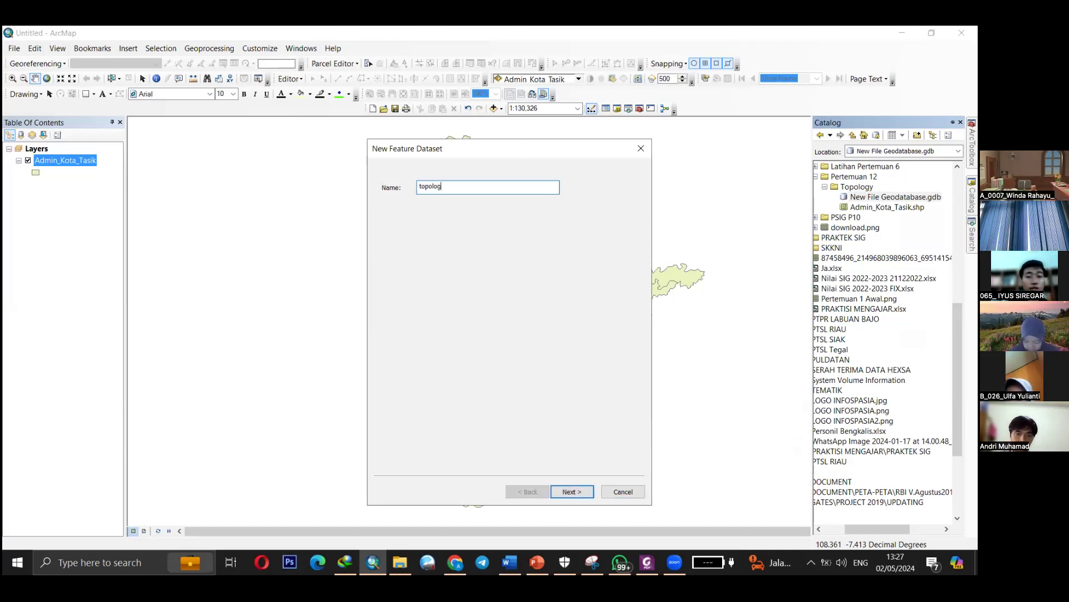
{"action": "type", "text": "i_admin_tasik"}
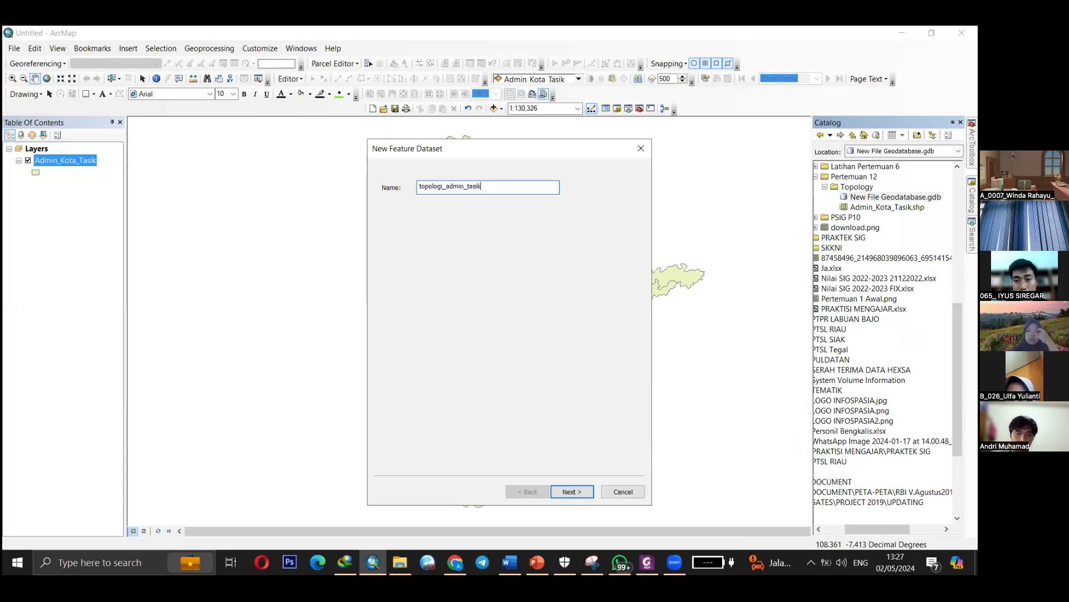
Assign WGS 1984 as the dataset's XY coordinate system, leave the vertical system unset, and finish with the default tolerances.
{"action": "left_click", "coordinate": [572, 493]}
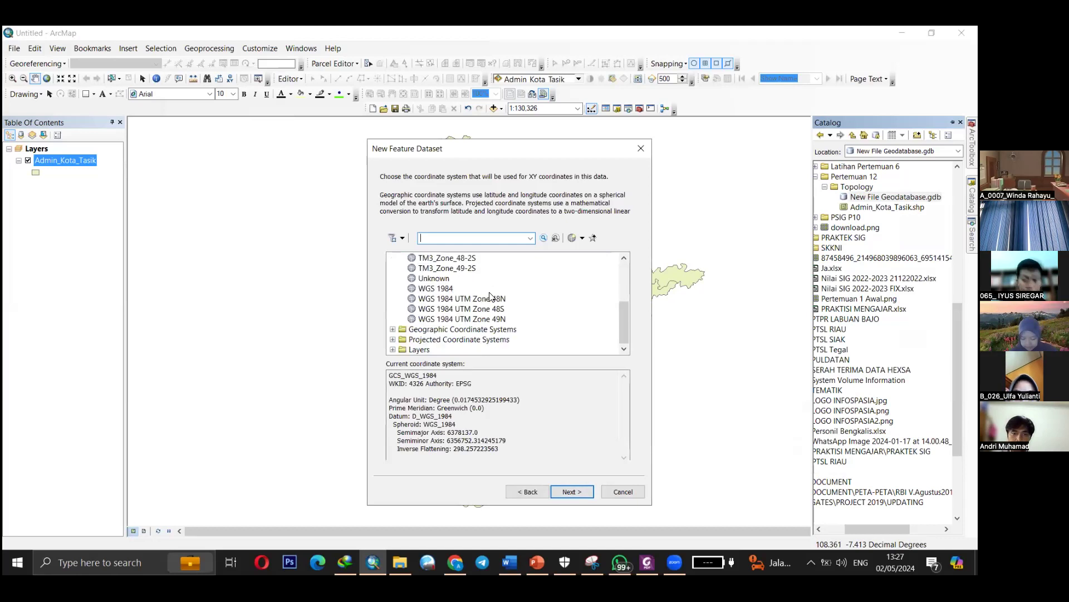
{"action": "left_click", "coordinate": [446, 289]}
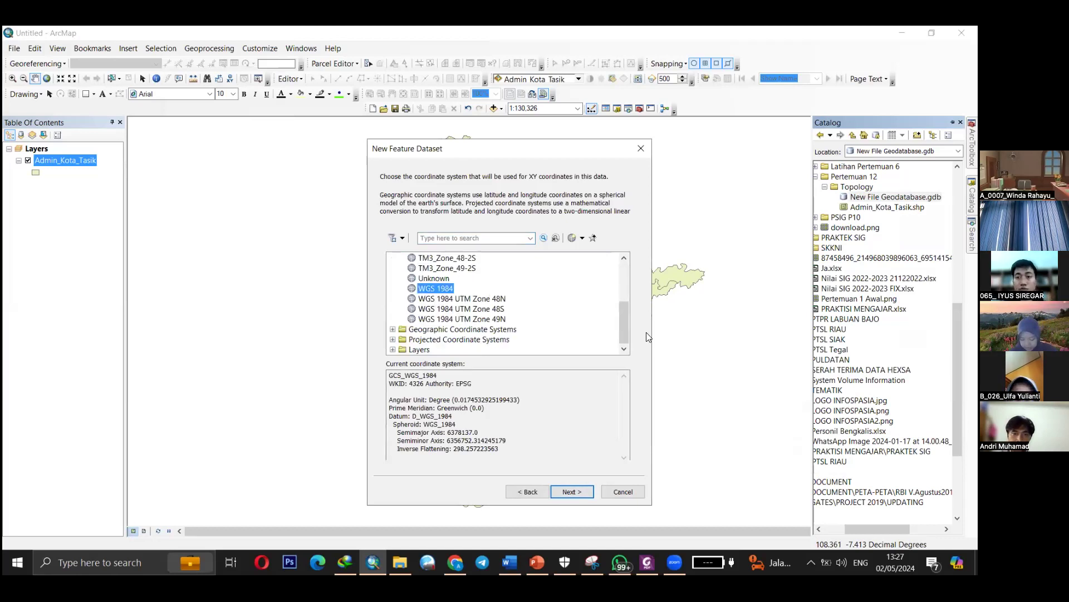
{"action": "left_click", "coordinate": [572, 492]}
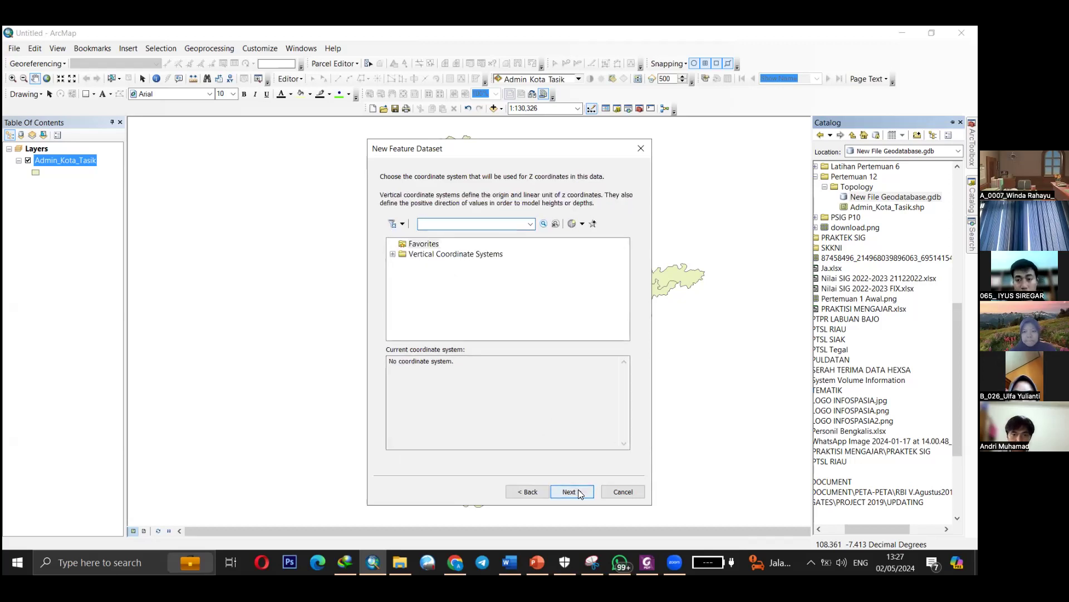
{"action": "left_click", "coordinate": [578, 491]}
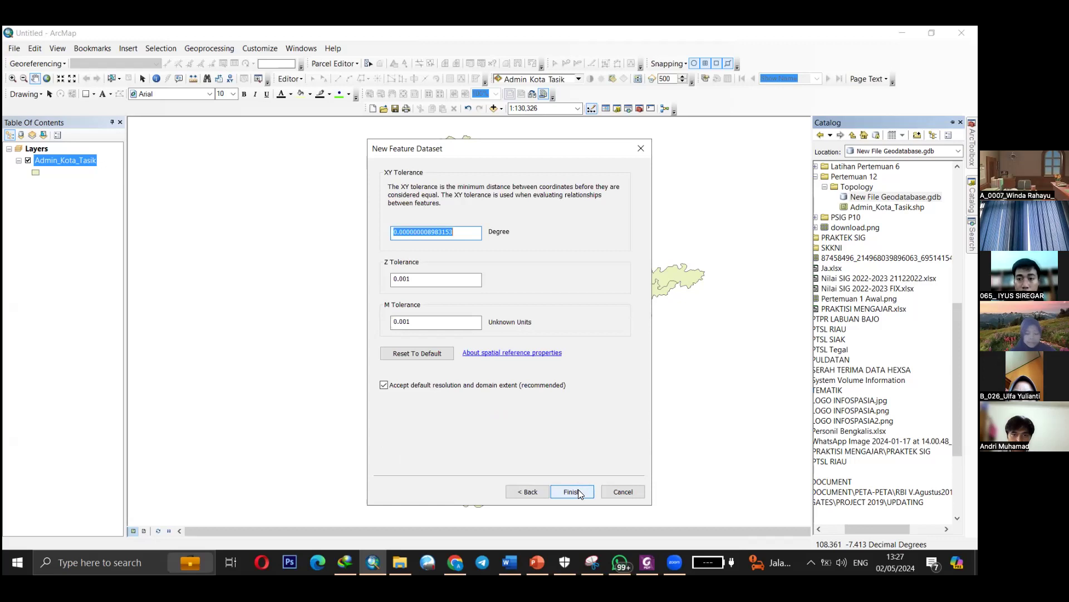
{"action": "left_click", "coordinate": [579, 493]}
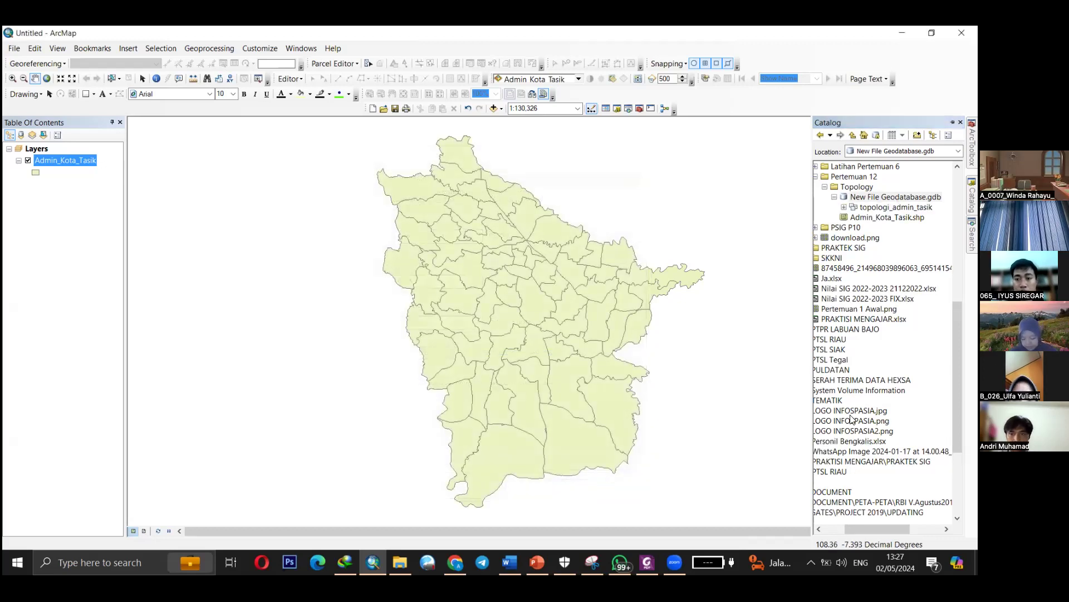
Widen the Catalog and expand the topologi_admin_tasik dataset, leaving it selected.
{"action": "left_click_drag", "start_coordinate": [855, 528], "coordinate": [850, 528]}
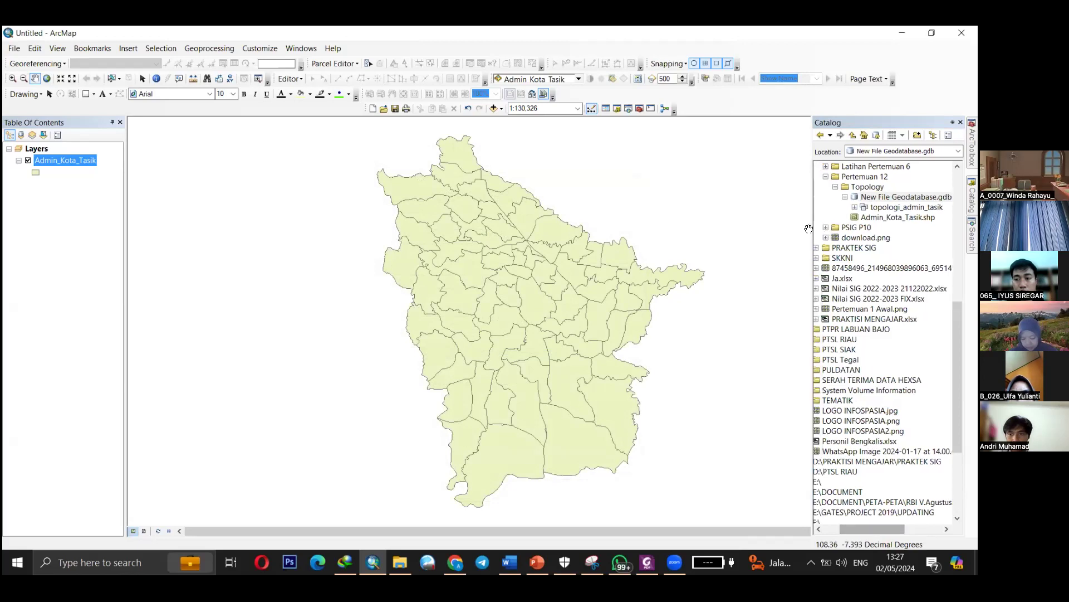
{"action": "left_click_drag", "start_coordinate": [813, 230], "coordinate": [714, 230]}
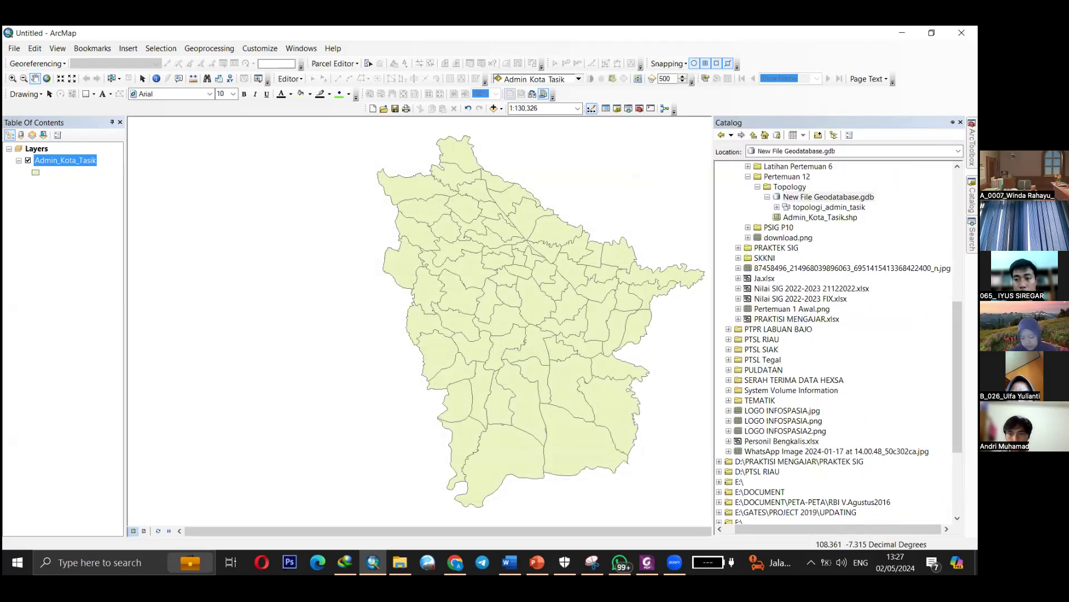
{"action": "scroll", "coordinate": [841, 203], "scroll_direction": "down", "scroll_amount": 2}
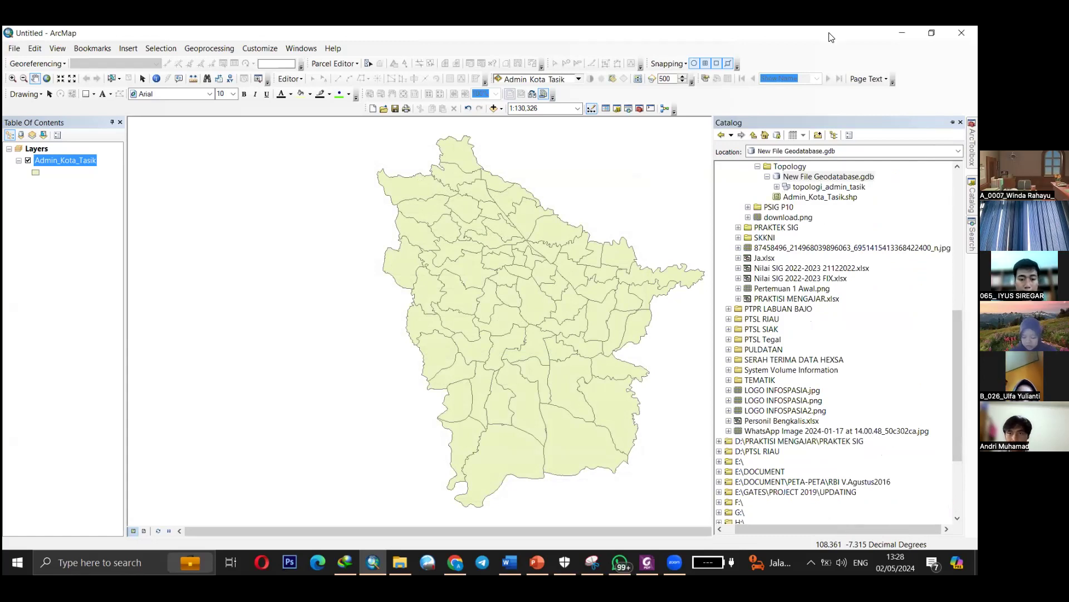
{"action": "left_click_drag", "start_coordinate": [713, 234], "coordinate": [711, 234]}
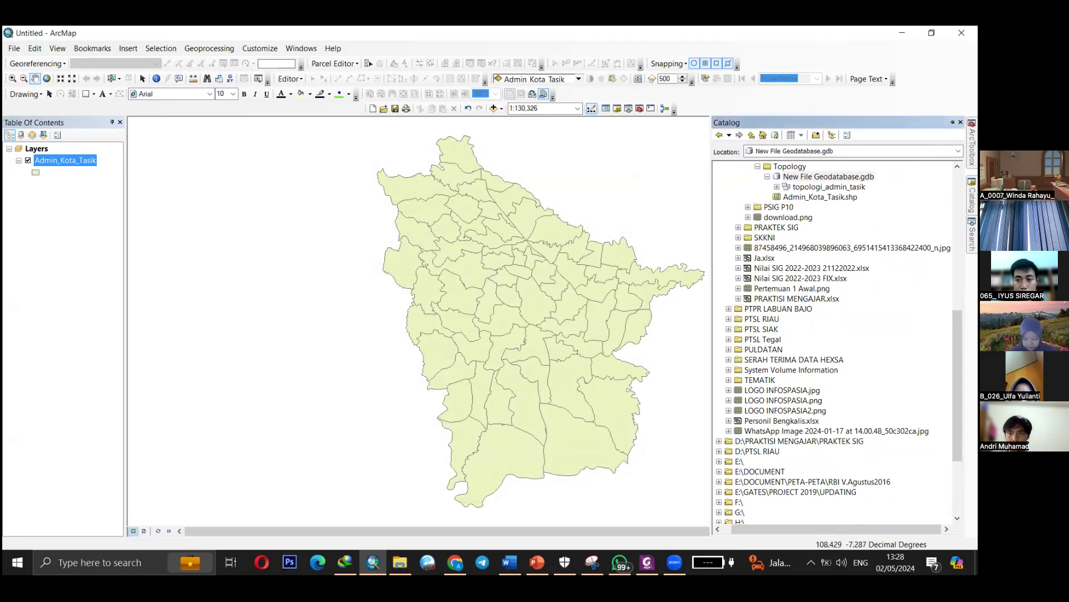
{"action": "left_click", "coordinate": [809, 189]}
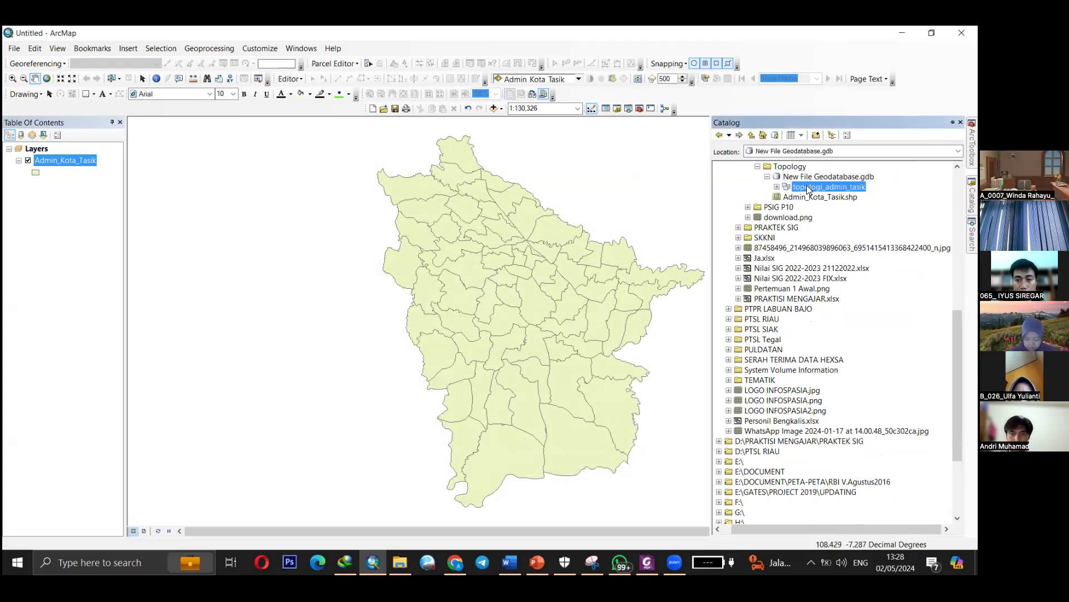
{"action": "left_click", "coordinate": [777, 189]}
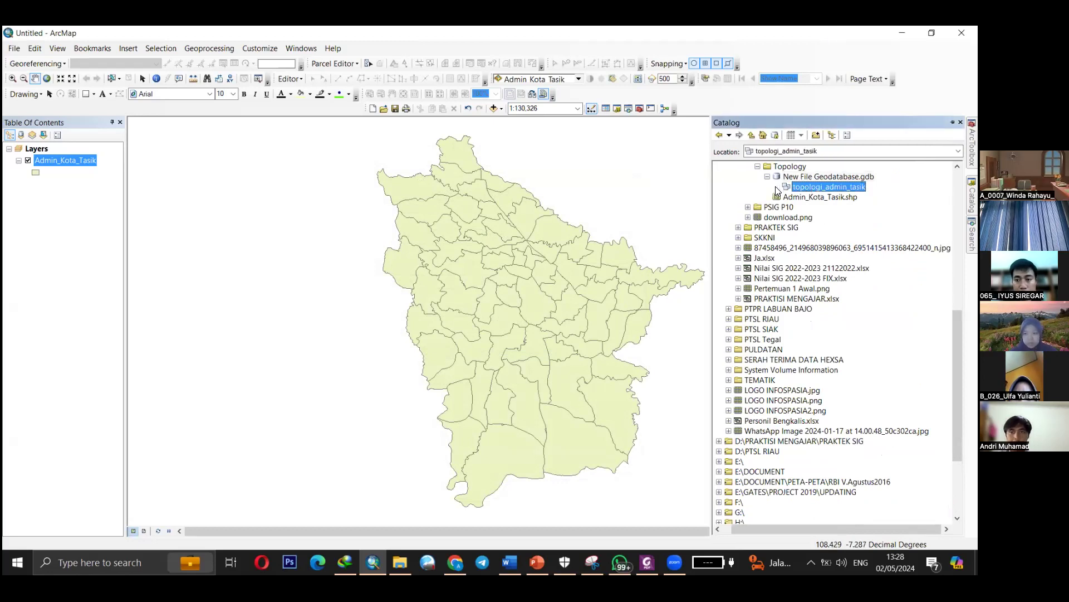
{"action": "left_click", "coordinate": [809, 187]}
{"action": "left_click", "coordinate": [824, 210]}
{"action": "left_click", "coordinate": [820, 196]}
{"action": "left_click", "coordinate": [816, 188]}
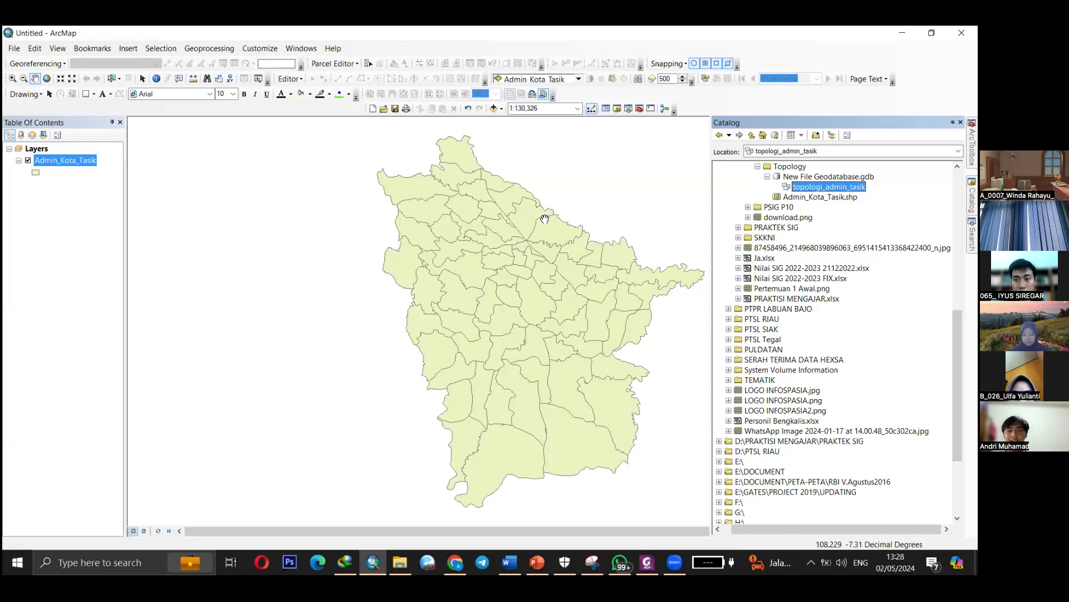
Open the single feature class import tool for the topologi_admin_tasik dataset.
{"action": "right_click", "coordinate": [808, 186]}
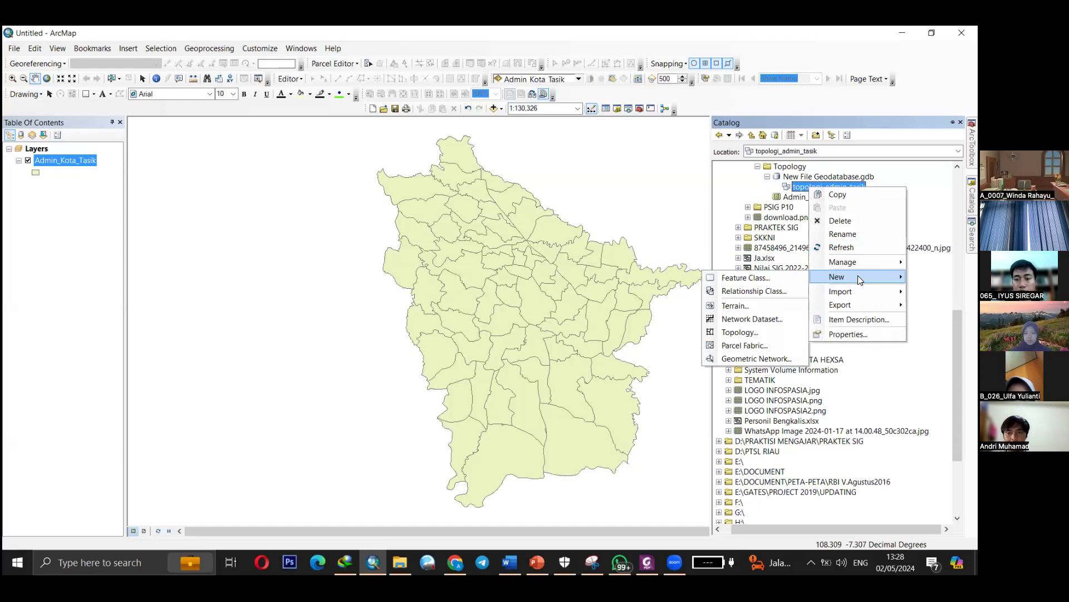
{"action": "right_click", "coordinate": [804, 187]}
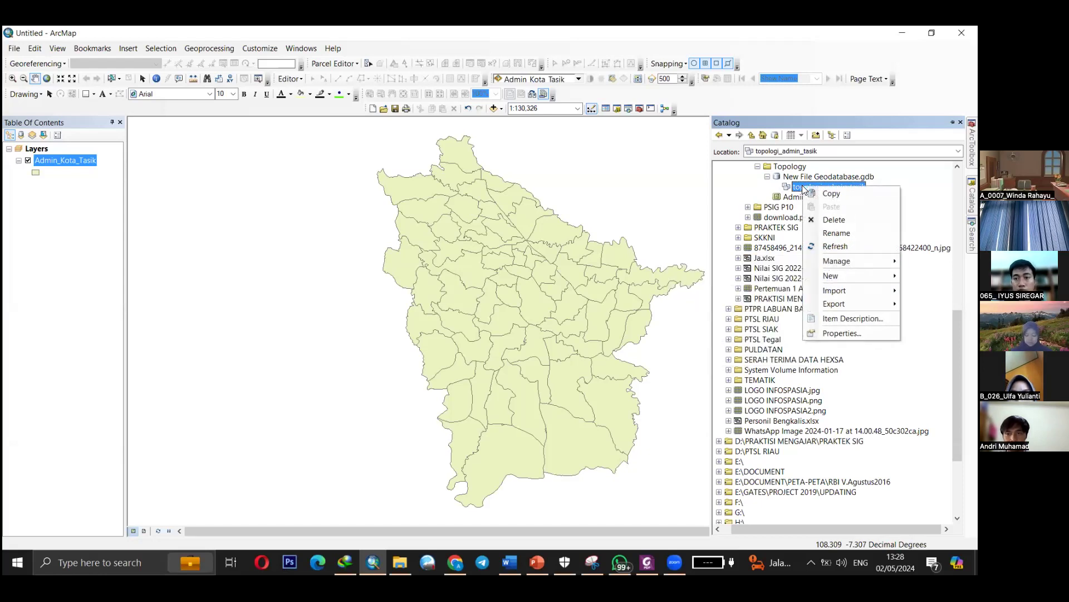
{"action": "left_click", "coordinate": [797, 176]}
{"action": "left_click", "coordinate": [806, 187]}
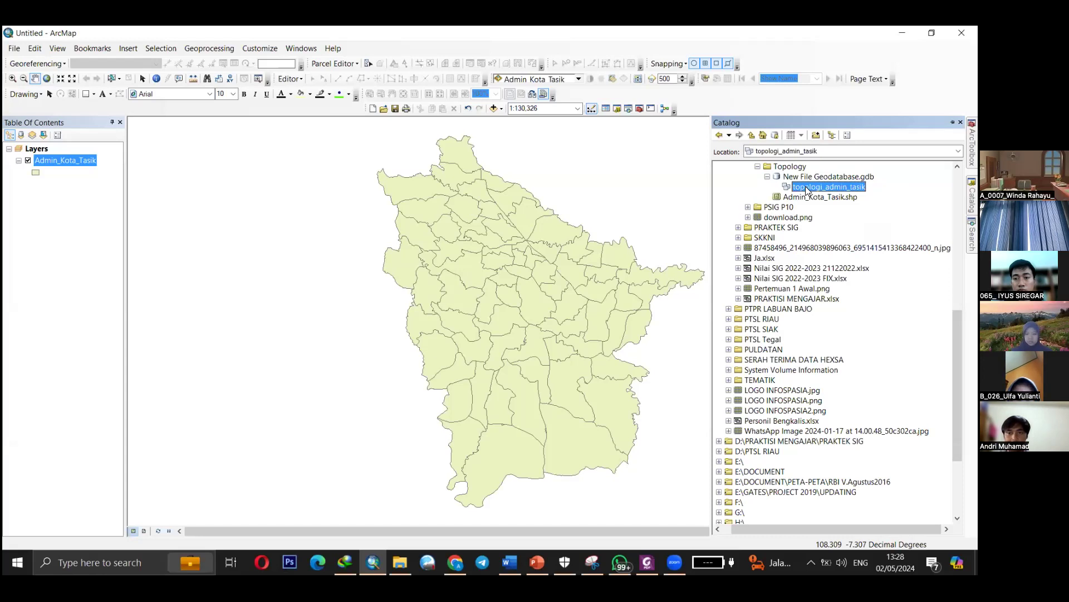
{"action": "right_click", "coordinate": [805, 188]}
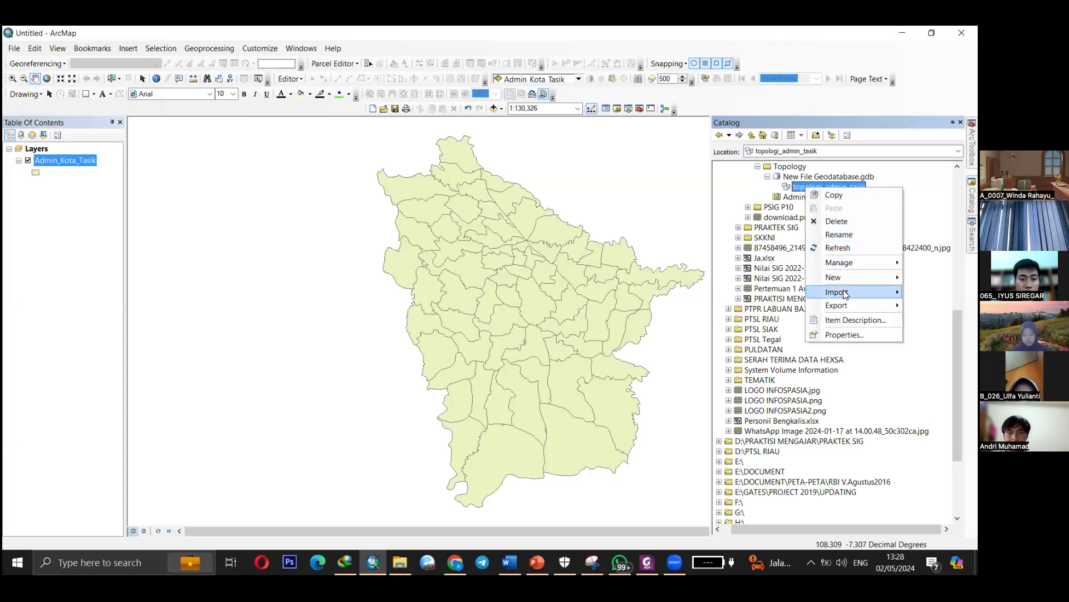
{"action": "mouse_move", "coordinate": [844, 293]}
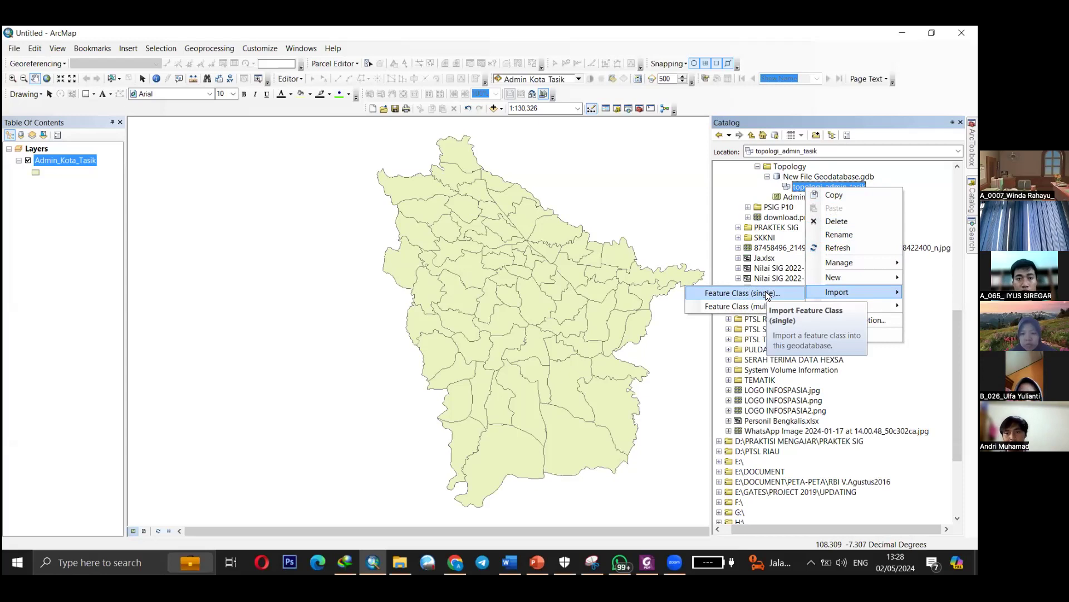
{"action": "left_click", "coordinate": [818, 177]}
{"action": "left_click", "coordinate": [815, 188]}
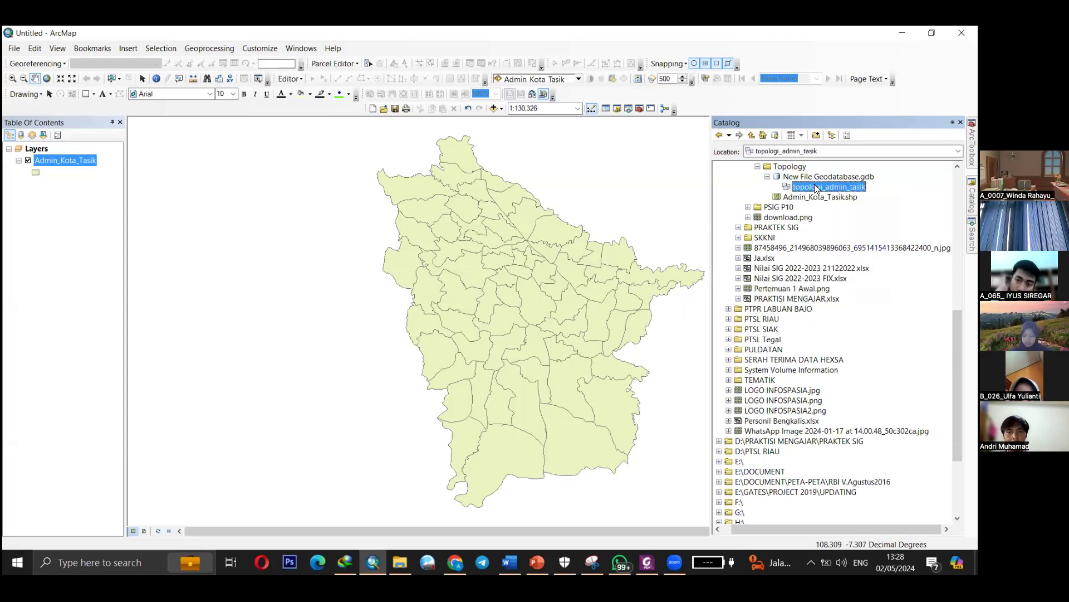
{"action": "right_click", "coordinate": [815, 187]}
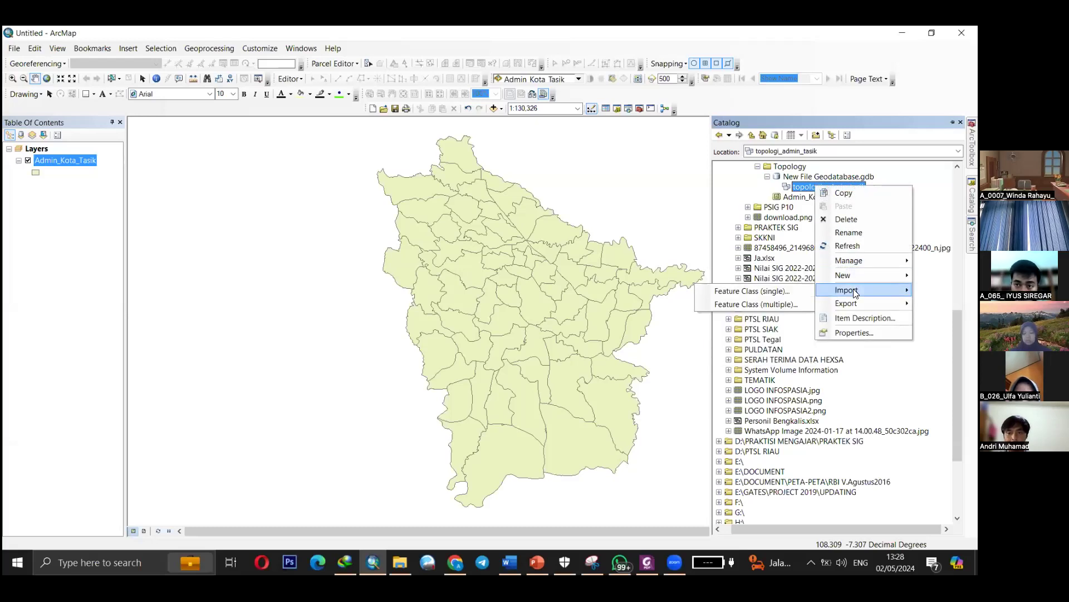
{"action": "left_click", "coordinate": [766, 291]}
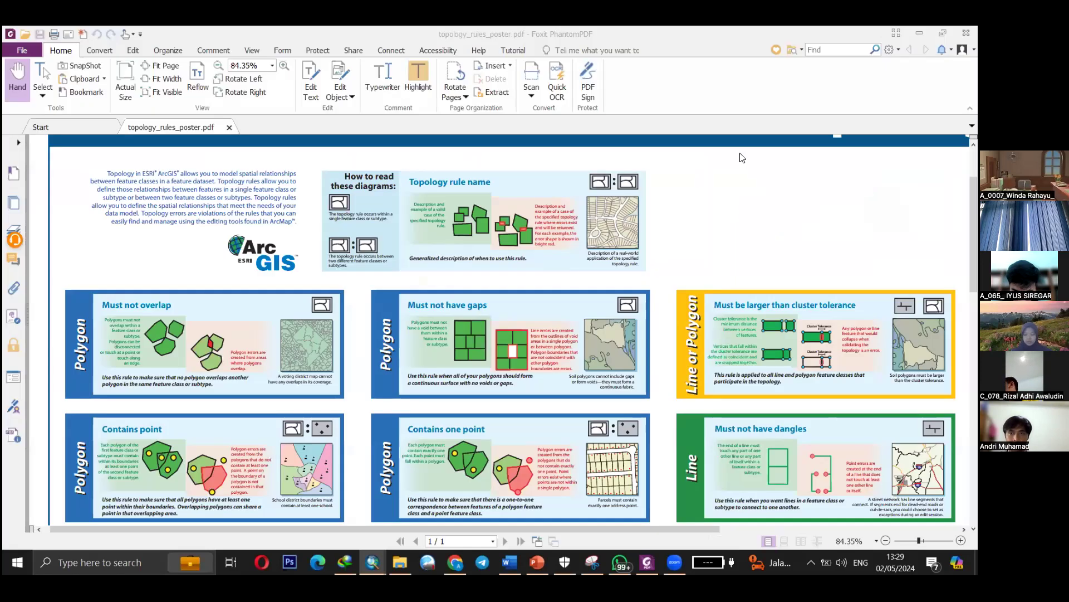
Minimize the topology rules PDF, switch back to ArcMap, and bring up the Feature Class to Feature Class window before minimizing it.
{"action": "left_click", "coordinate": [919, 33]}
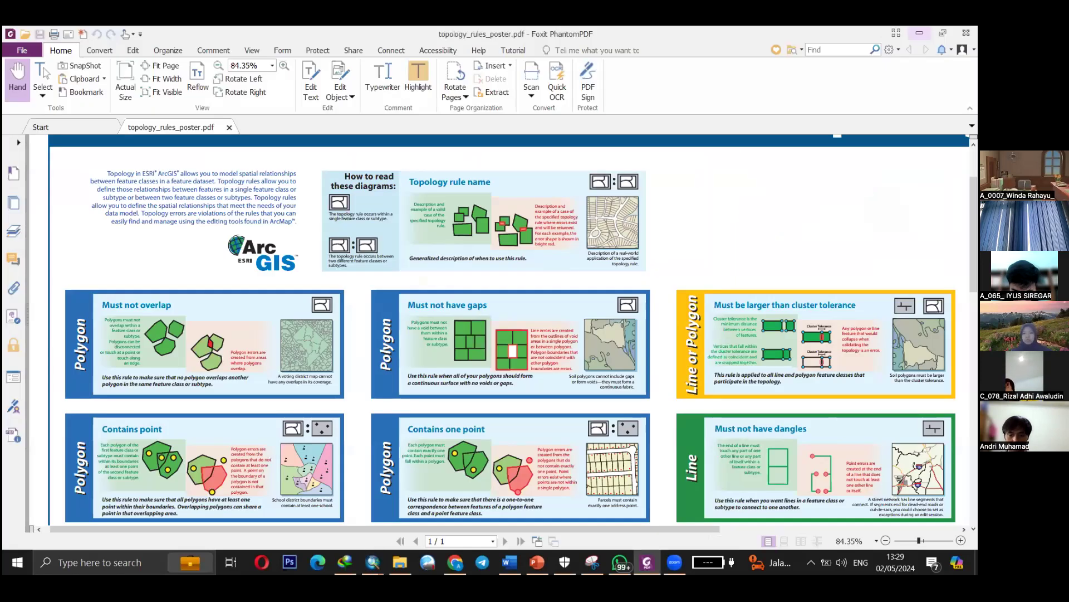
{"action": "left_click", "coordinate": [920, 34]}
{"action": "mouse_move", "coordinate": [373, 562]}
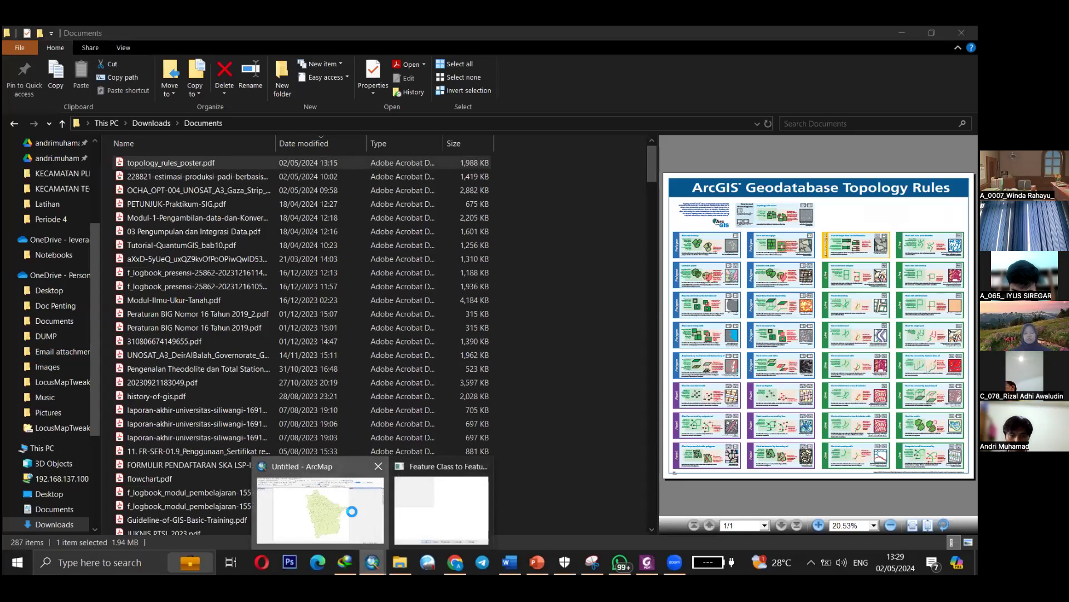
{"action": "left_click", "coordinate": [376, 518]}
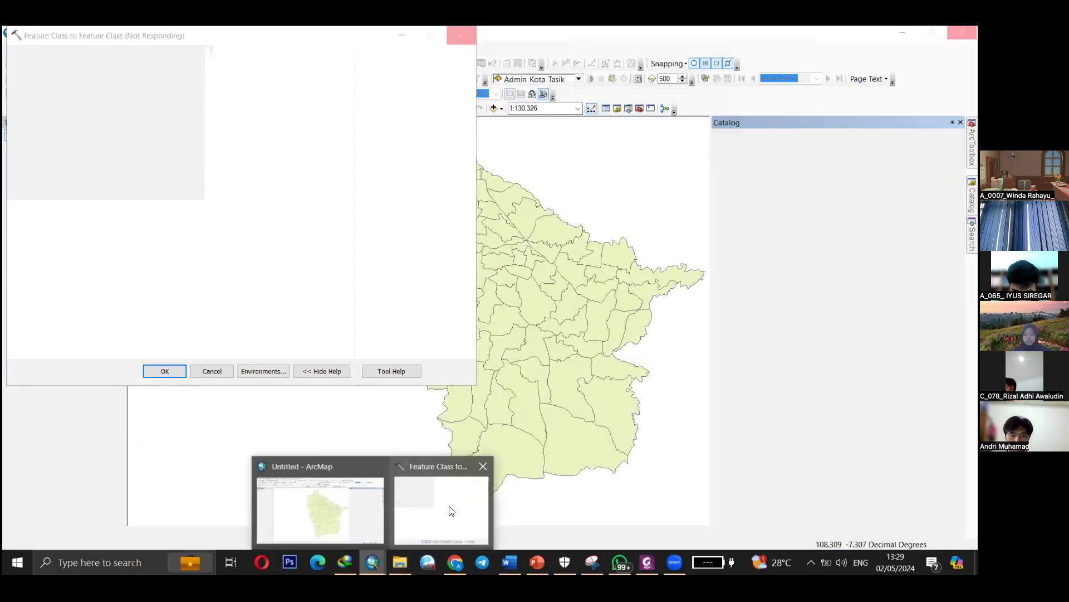
{"action": "left_click_drag", "start_coordinate": [234, 45], "coordinate": [495, 150]}
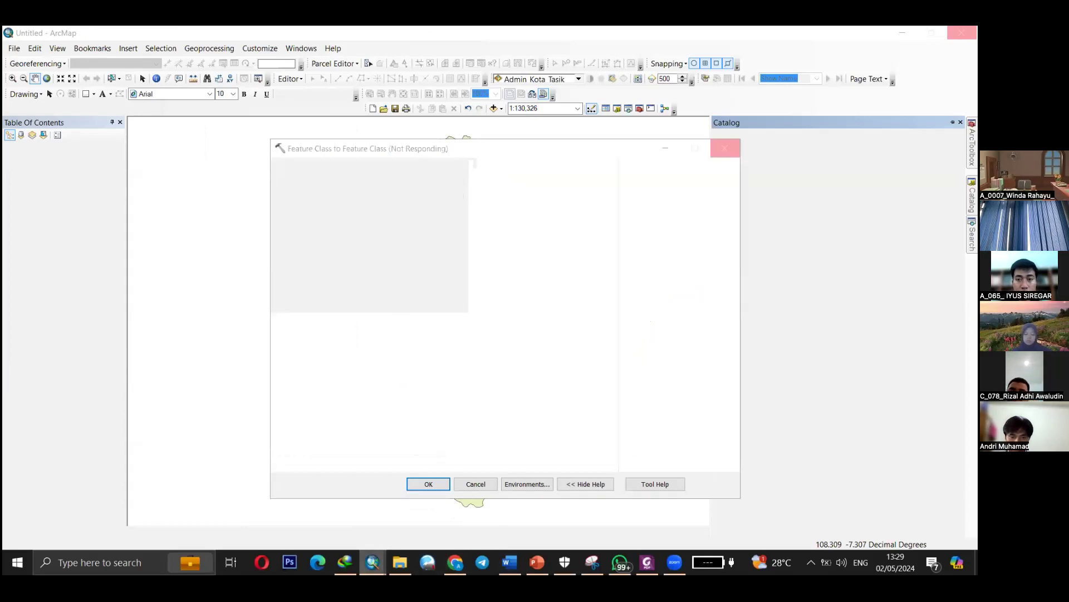
{"action": "mouse_move", "coordinate": [373, 562]}
{"action": "left_click", "coordinate": [425, 531]}
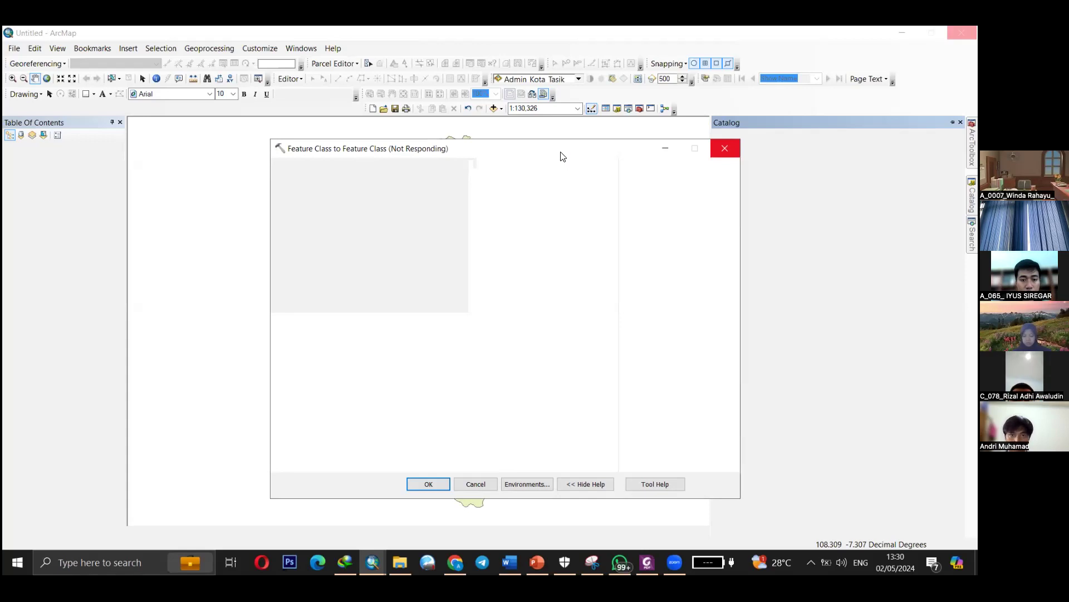
{"action": "left_click", "coordinate": [669, 146]}
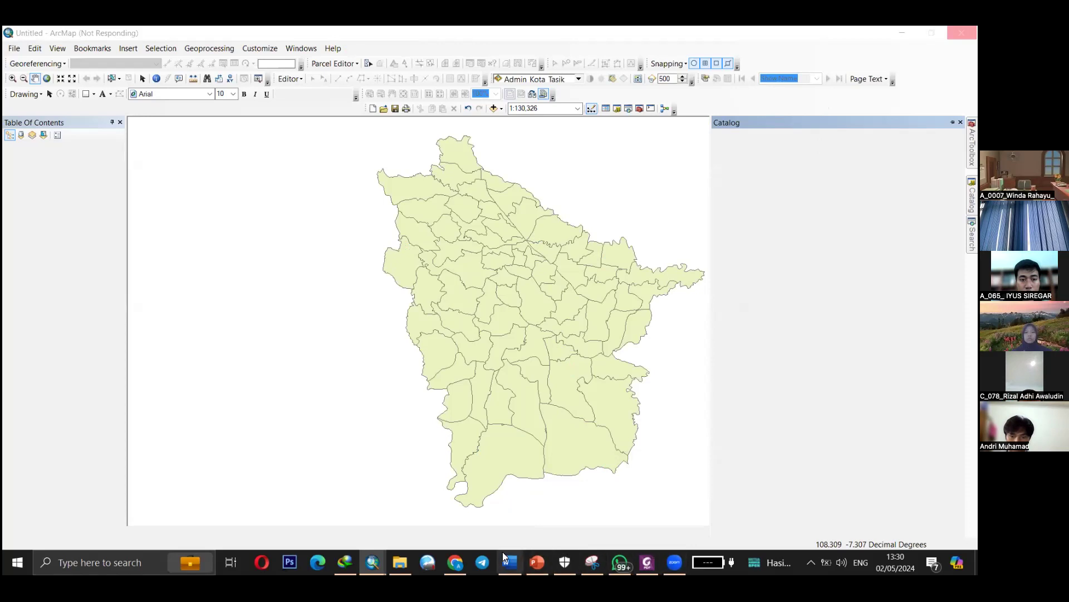
Restore the unresponsive Feature Class to Feature Class window and force ArcMap to close.
{"action": "mouse_move", "coordinate": [372, 562]}
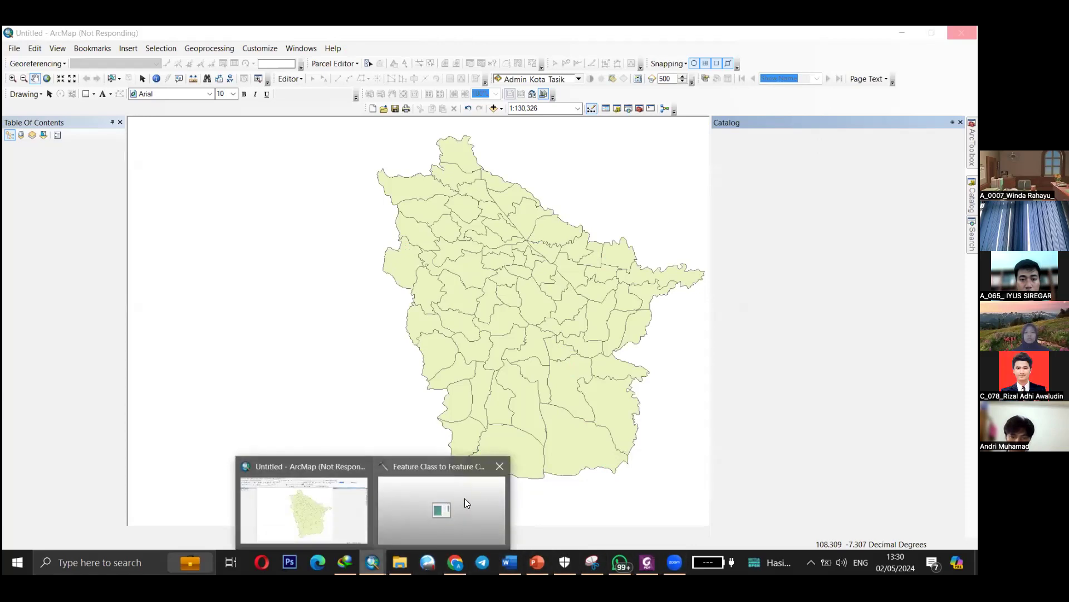
{"action": "left_click", "coordinate": [464, 498]}
{"action": "left_click", "coordinate": [726, 150]}
{"action": "left_click", "coordinate": [461, 340]}
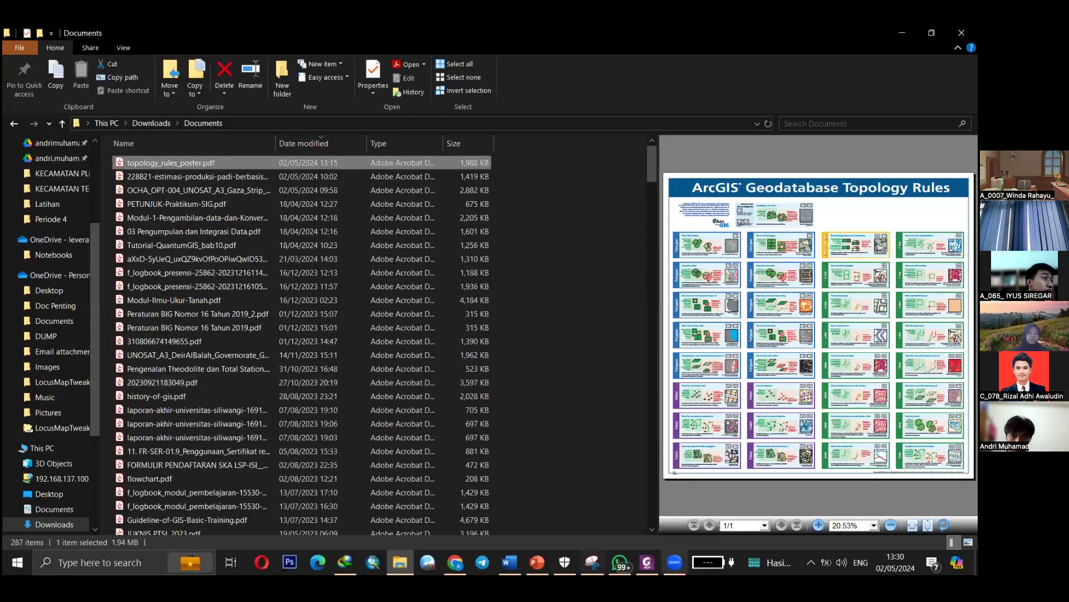
Relaunch ArcMap and minimize the open file browser, web browser and chat windows while it loads.
{"action": "left_click", "coordinate": [373, 562]}
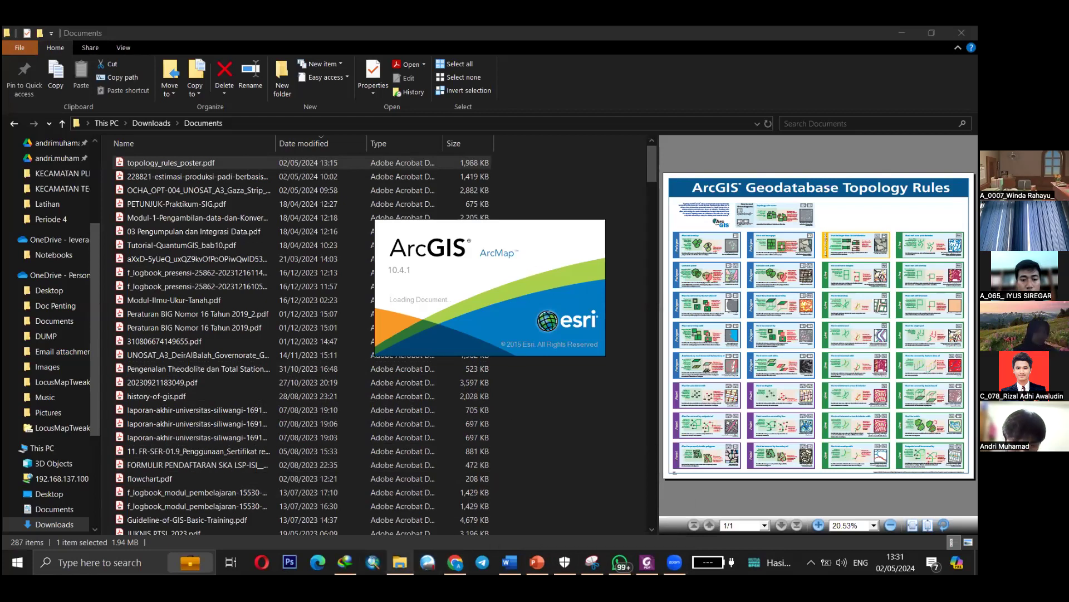
{"action": "mouse_move", "coordinate": [400, 562]}
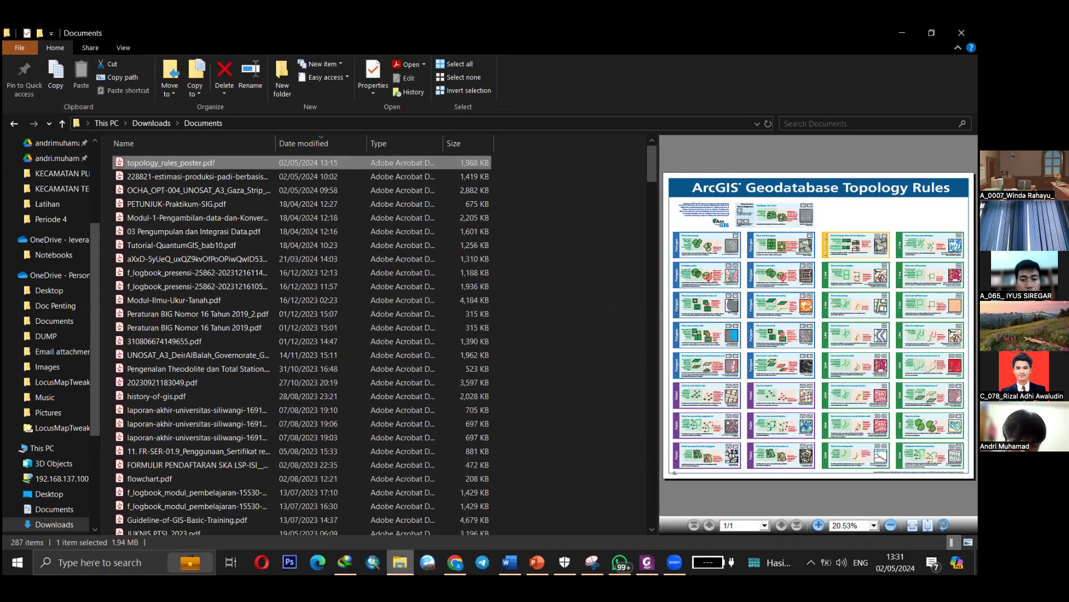
{"action": "left_click", "coordinate": [400, 562]}
{"action": "left_click", "coordinate": [400, 562]}
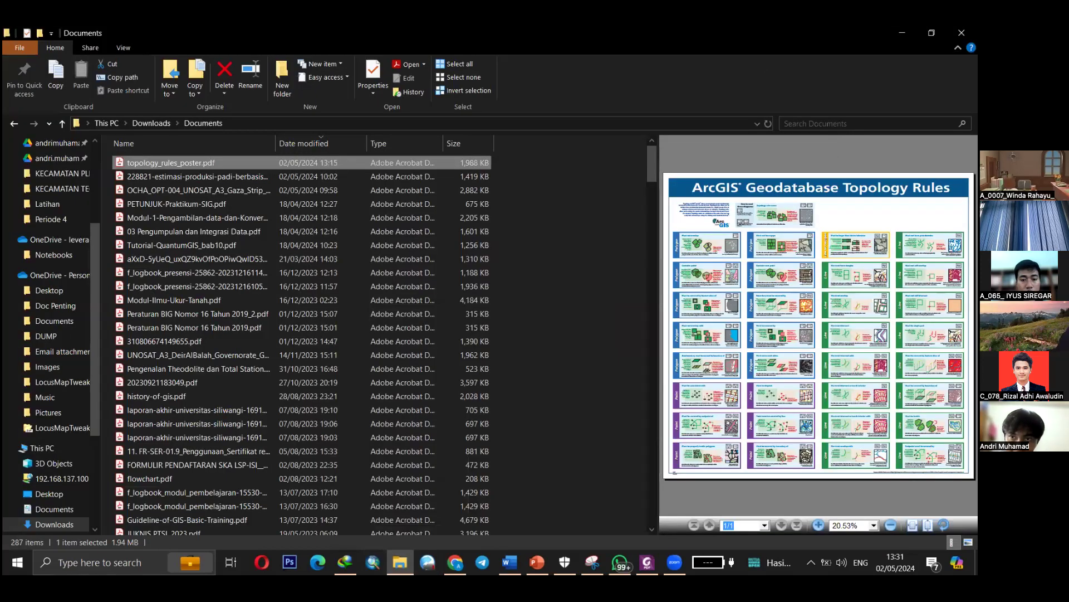
{"action": "left_click", "coordinate": [902, 32]}
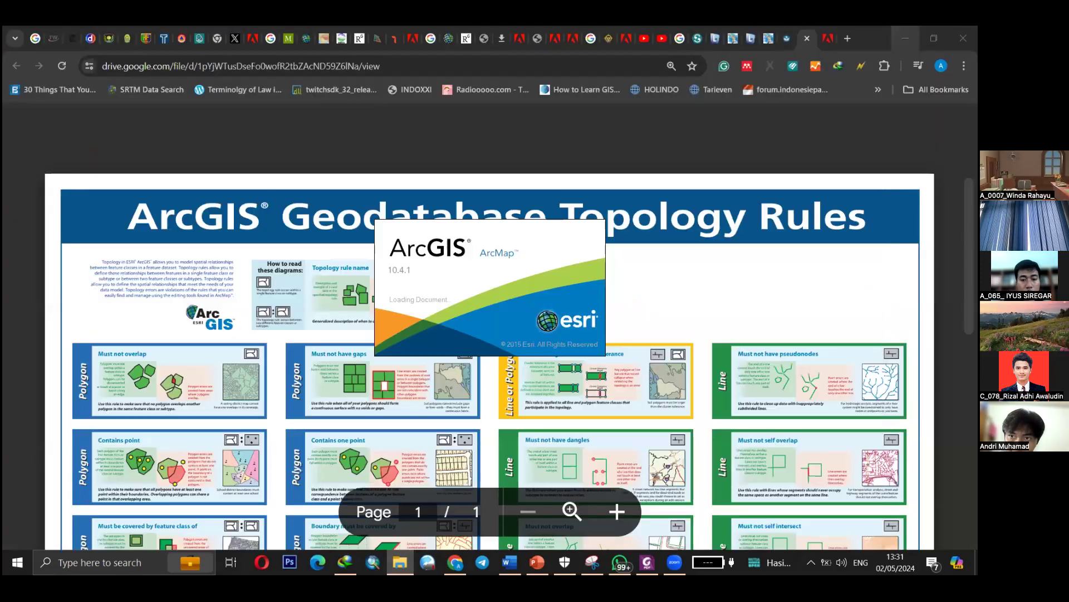
{"action": "left_click", "coordinate": [904, 34]}
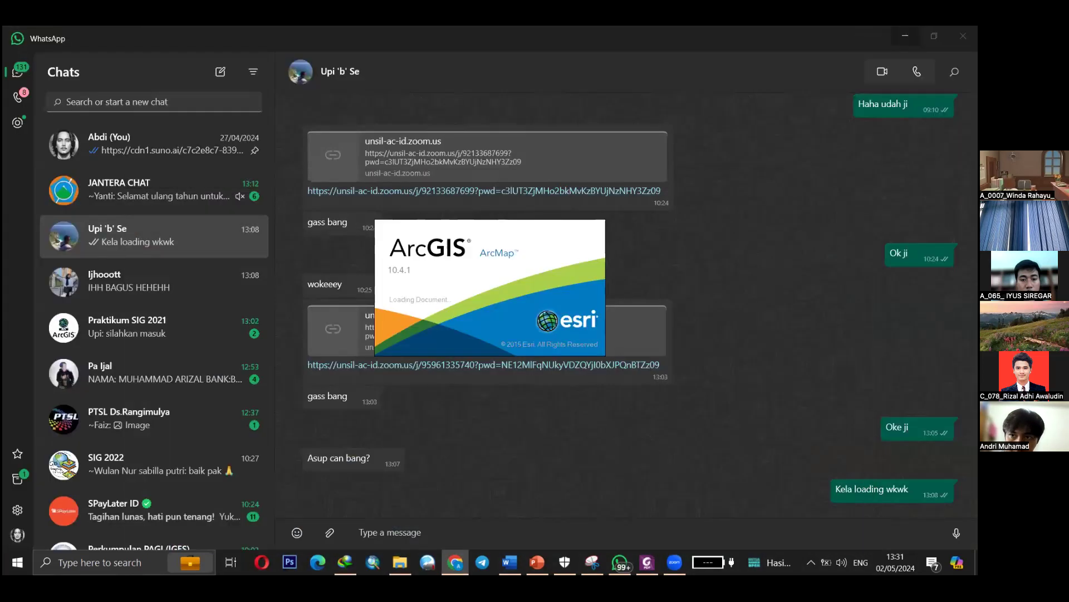
{"action": "left_click", "coordinate": [904, 34]}
{"action": "left_click", "coordinate": [902, 38]}
{"action": "left_click", "coordinate": [902, 38]}
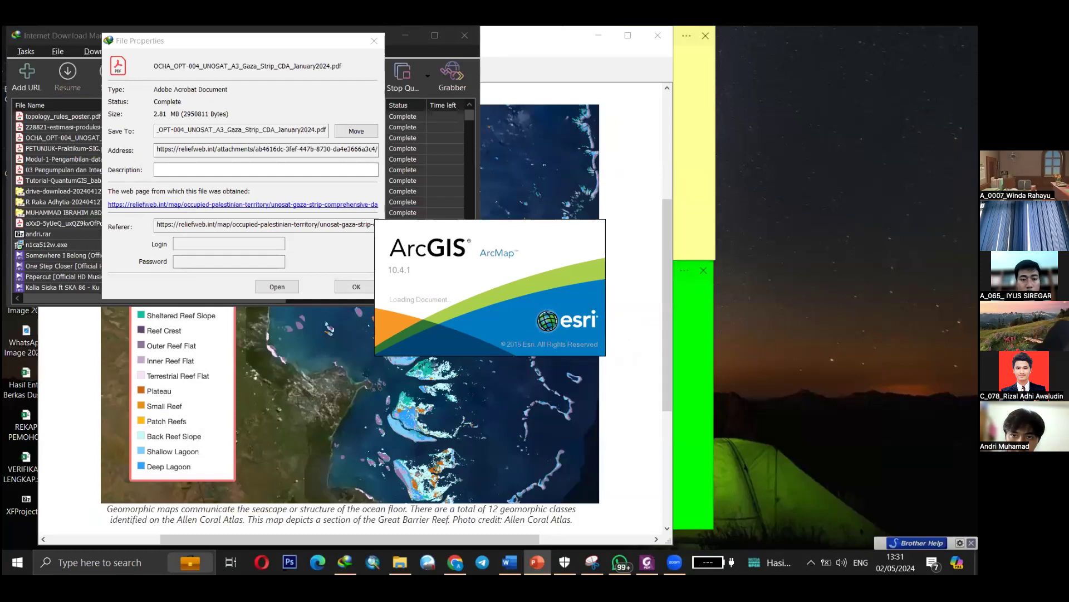
{"action": "left_click", "coordinate": [669, 132]}
{"action": "right_click", "coordinate": [802, 169]}
{"action": "right_click", "coordinate": [809, 188]}
{"action": "right_click", "coordinate": [792, 214]}
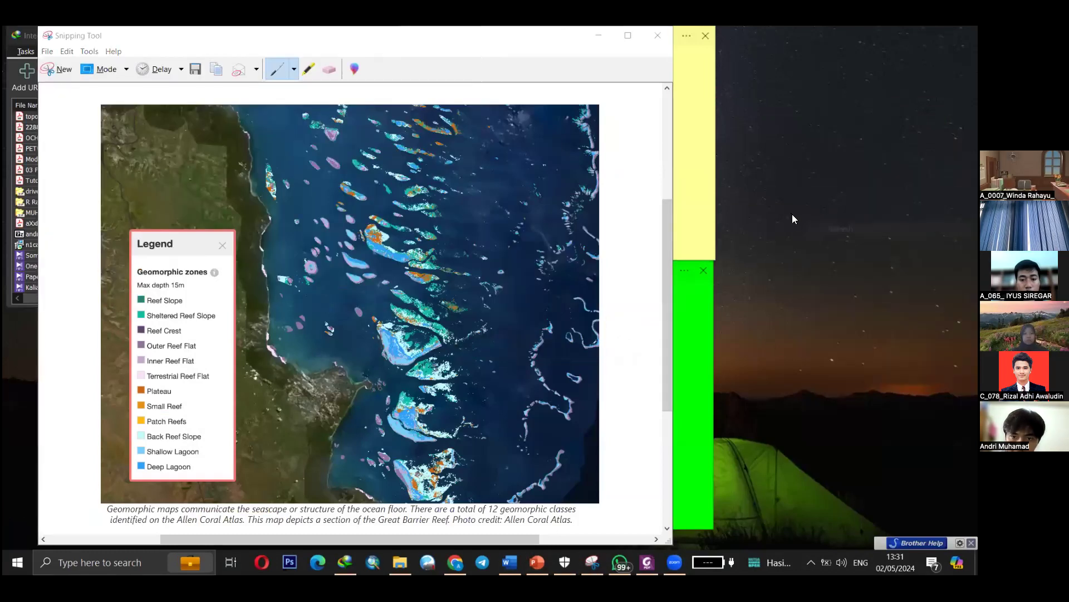
{"action": "left_click", "coordinate": [820, 253]}
{"action": "right_click", "coordinate": [779, 233]}
{"action": "left_click", "coordinate": [816, 271]}
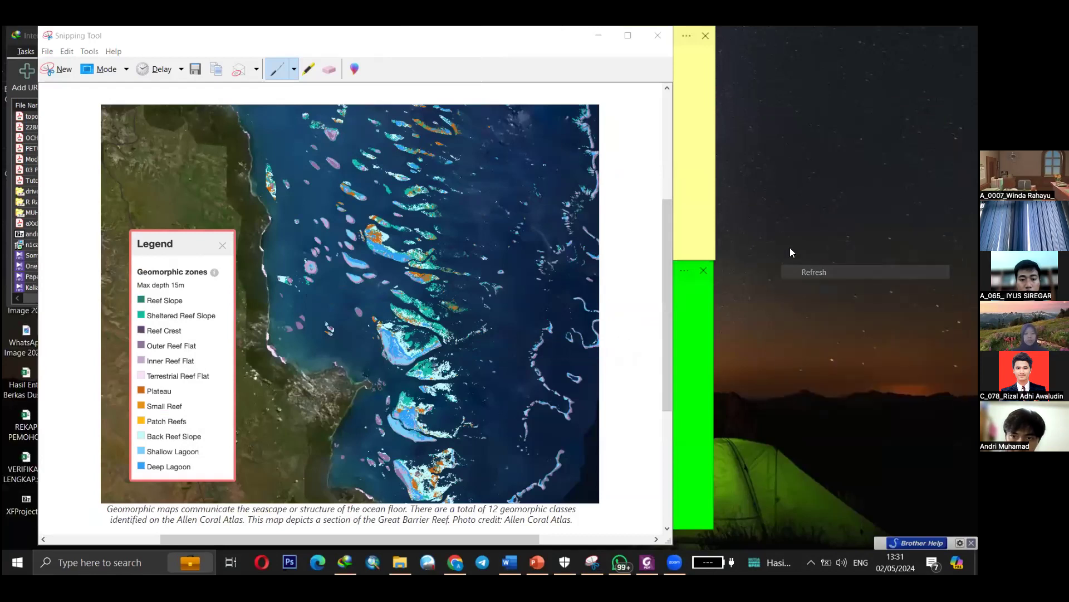
{"action": "right_click", "coordinate": [783, 226]}
{"action": "left_click", "coordinate": [816, 266]}
{"action": "right_click", "coordinate": [793, 242]}
{"action": "left_click", "coordinate": [823, 281]}
{"action": "right_click", "coordinate": [759, 156]}
{"action": "left_click", "coordinate": [795, 198]}
{"action": "right_click", "coordinate": [802, 149]}
{"action": "left_click", "coordinate": [833, 190]}
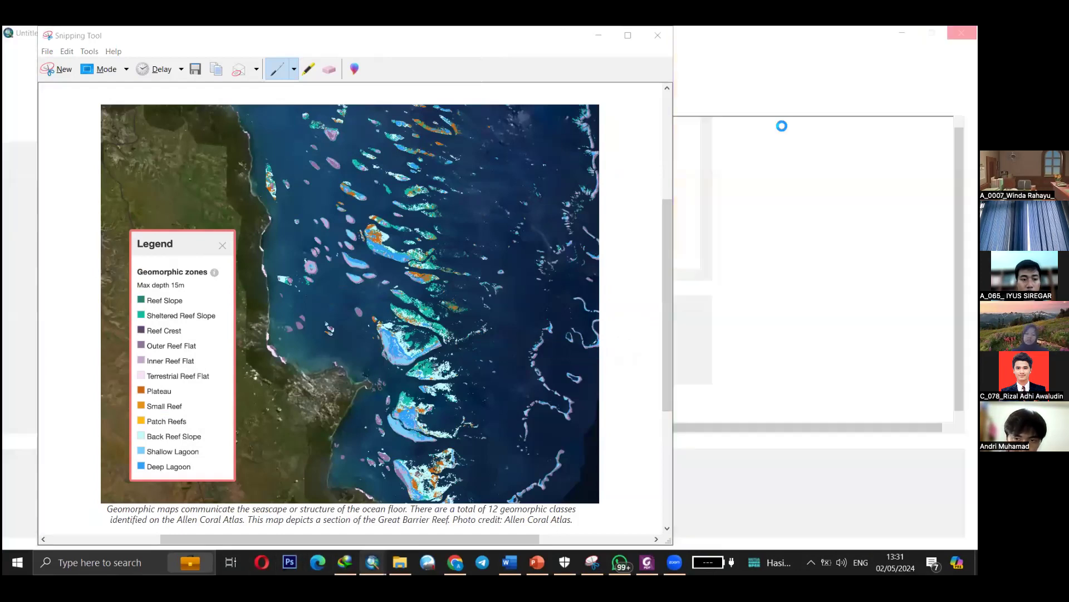
Bring ArcMap to the front, dismiss the Getting Started dialog with a blank map, and close the Error Inspector.
{"action": "left_click", "coordinate": [761, 154]}
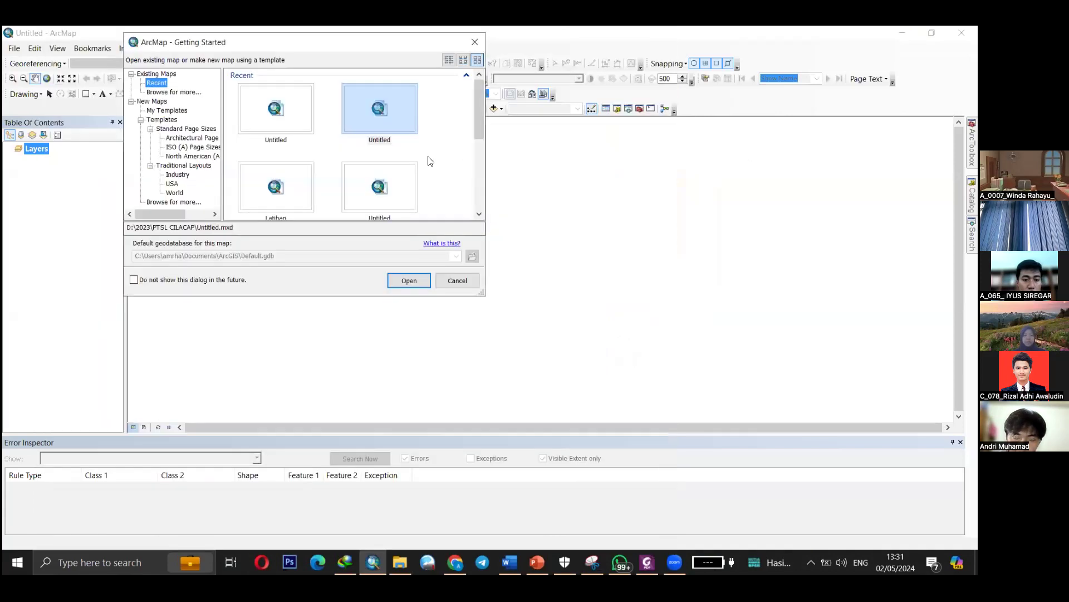
{"action": "left_click", "coordinate": [459, 278]}
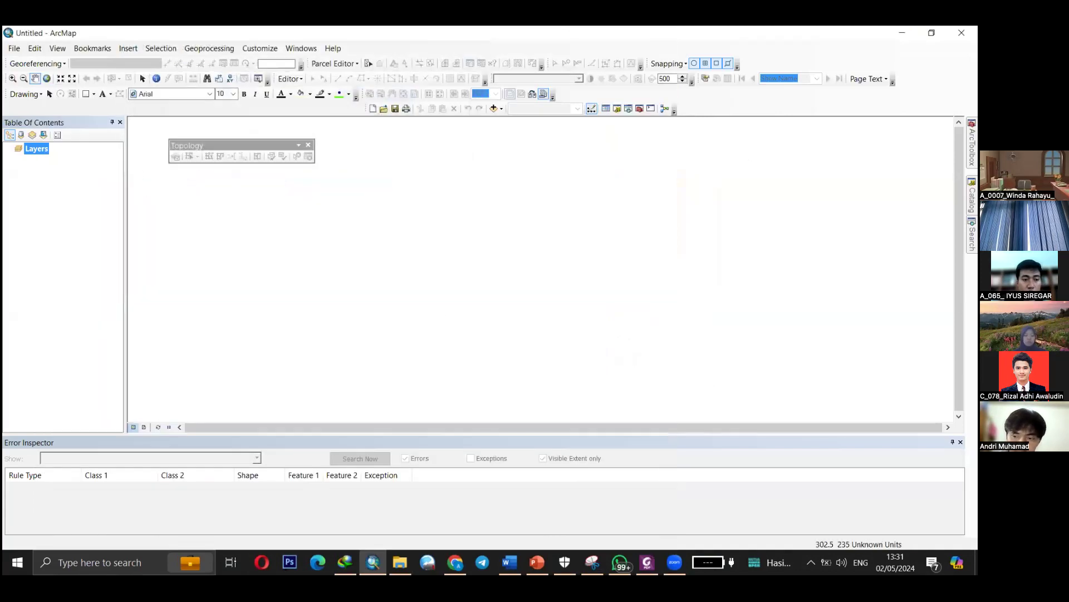
{"action": "left_click", "coordinate": [961, 442]}
Open the Catalog and expand the D:\ connection through PRAKTISI MENGAJAR, Periode 4 and Pertemuan 12 down to the contents of Topology.
{"action": "left_click", "coordinate": [972, 200]}
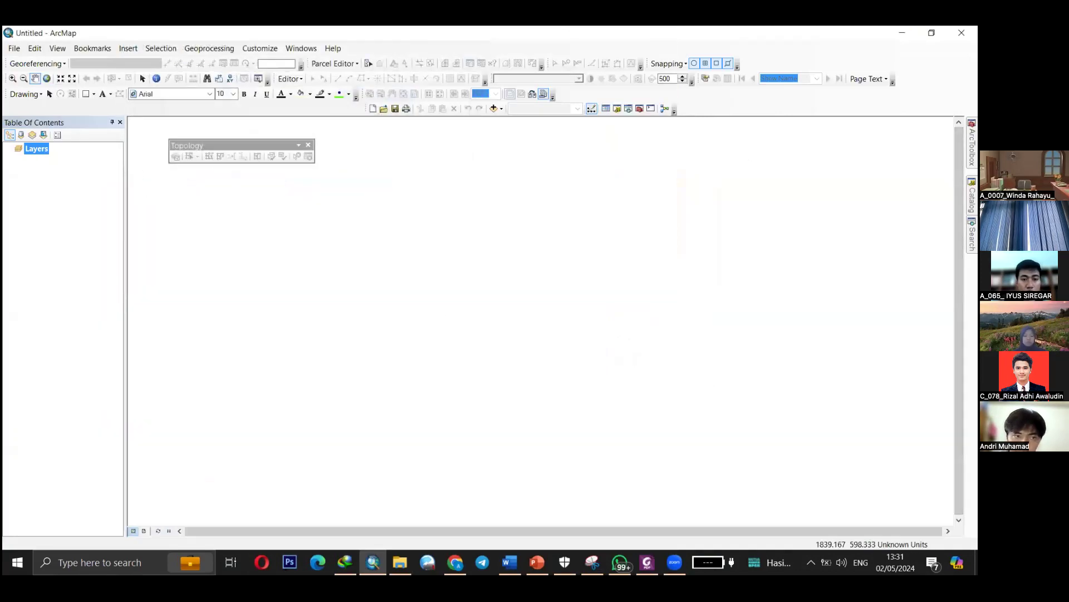
{"action": "left_click", "coordinate": [972, 236]}
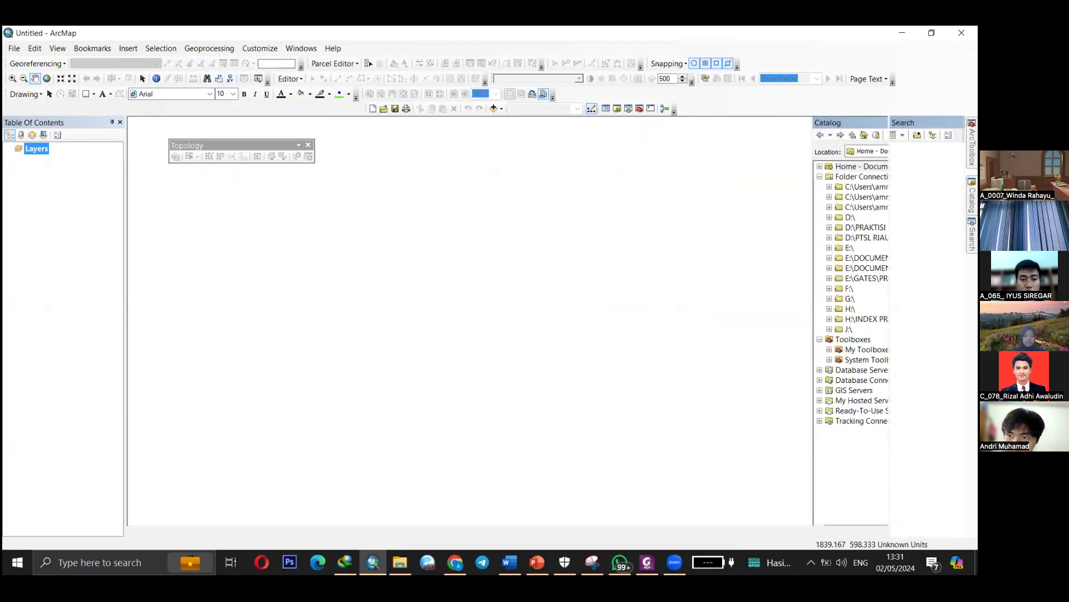
{"action": "left_click", "coordinate": [972, 199]}
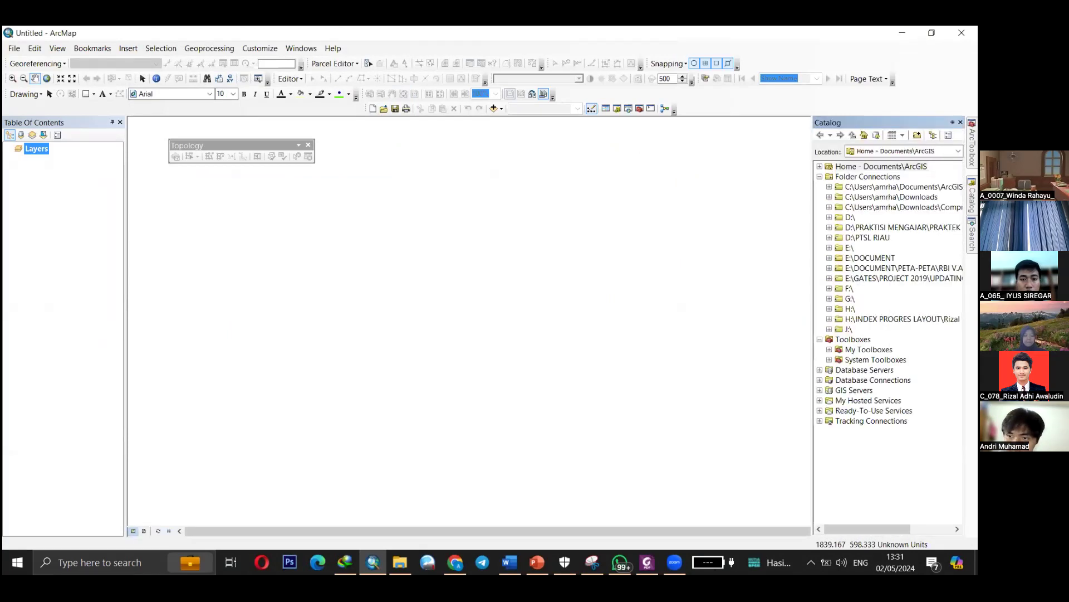
{"action": "left_click", "coordinate": [830, 227]}
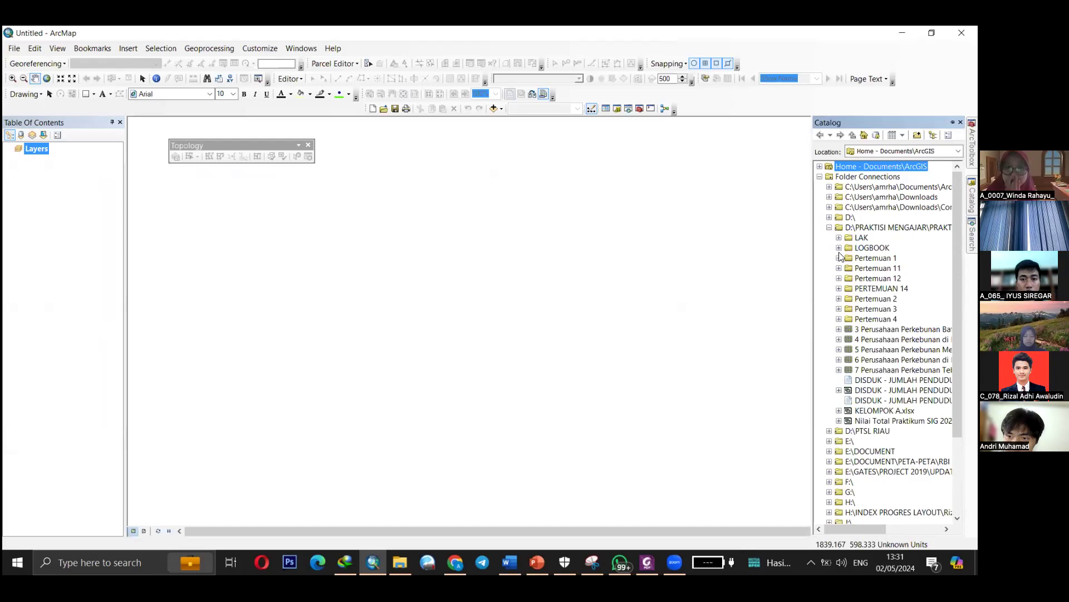
{"action": "left_click", "coordinate": [830, 227]}
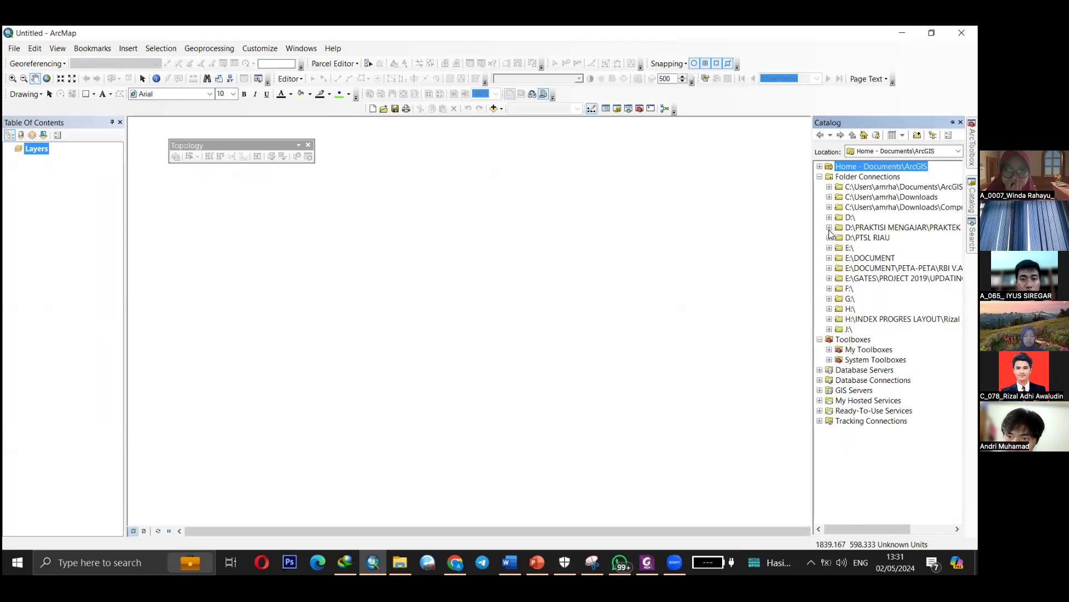
{"action": "left_click", "coordinate": [829, 217]}
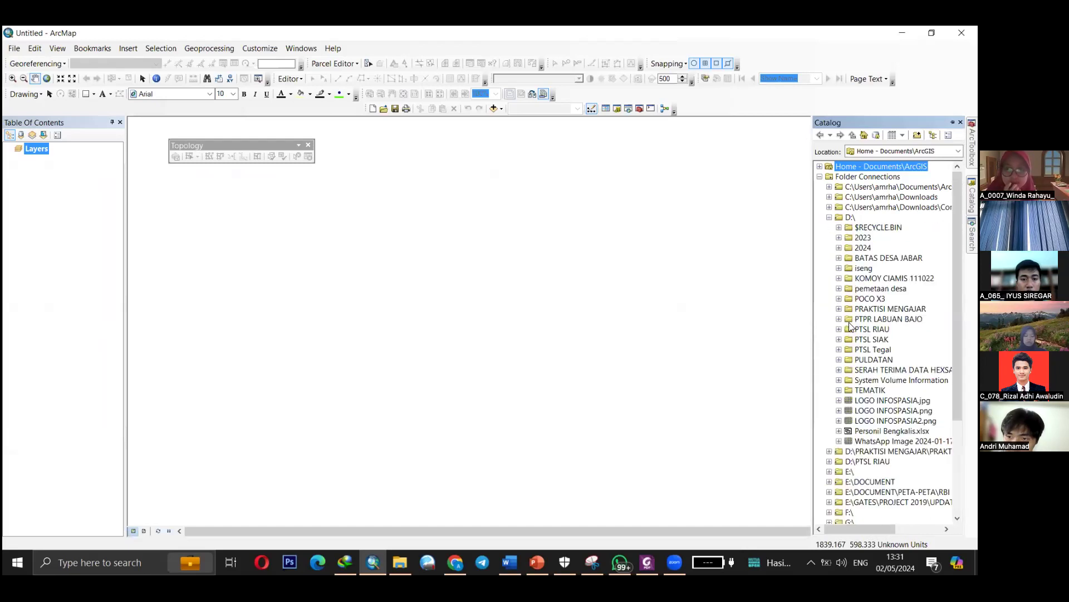
{"action": "left_click", "coordinate": [839, 309]}
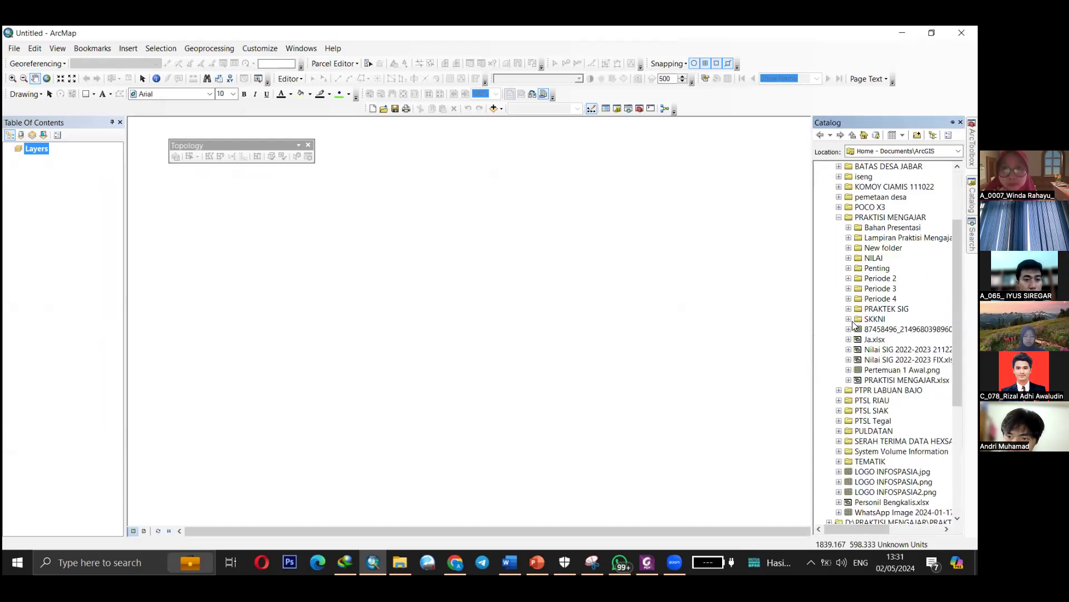
{"action": "left_click", "coordinate": [849, 299]}
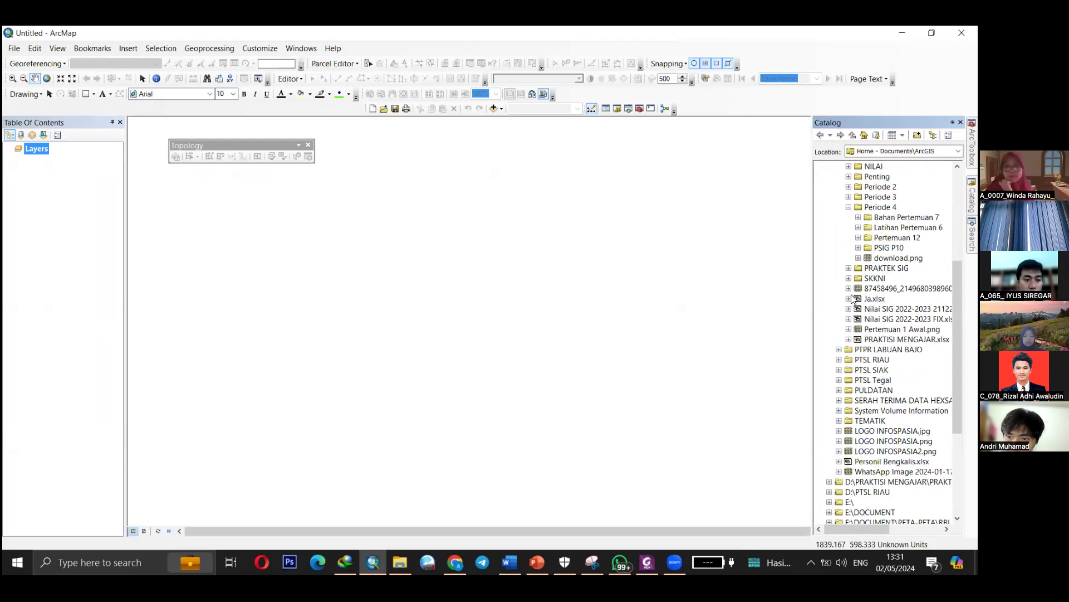
{"action": "left_click", "coordinate": [858, 238]}
{"action": "left_click", "coordinate": [868, 248]}
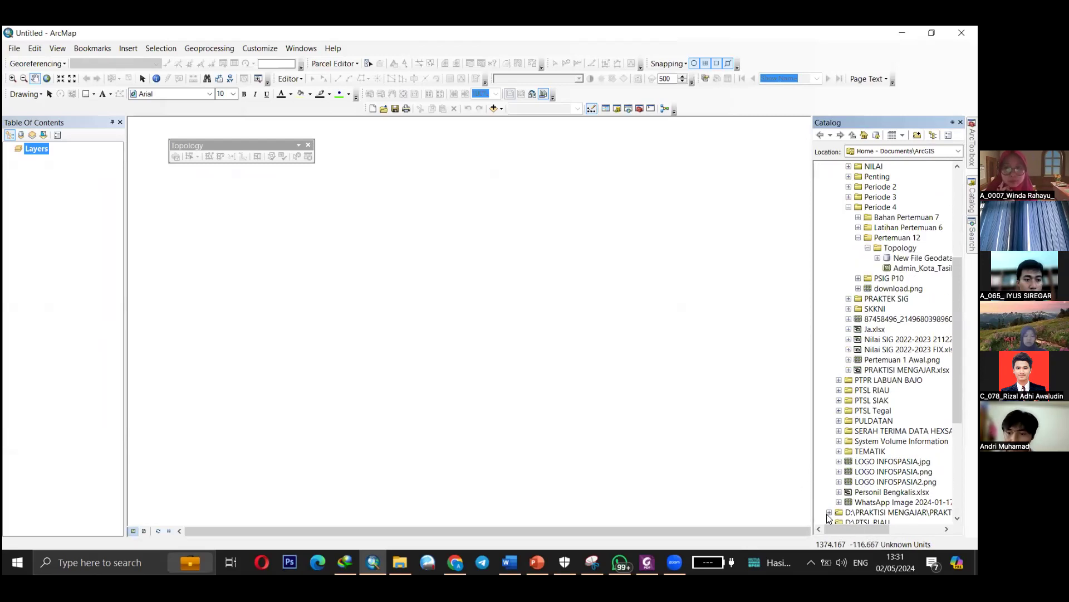
Expand New File Geodatabase.gdb in the Topology folder and add Admin_Kota_Tasik.shp to the map as a layer.
{"action": "left_click_drag", "start_coordinate": [852, 529], "coordinate": [870, 529]}
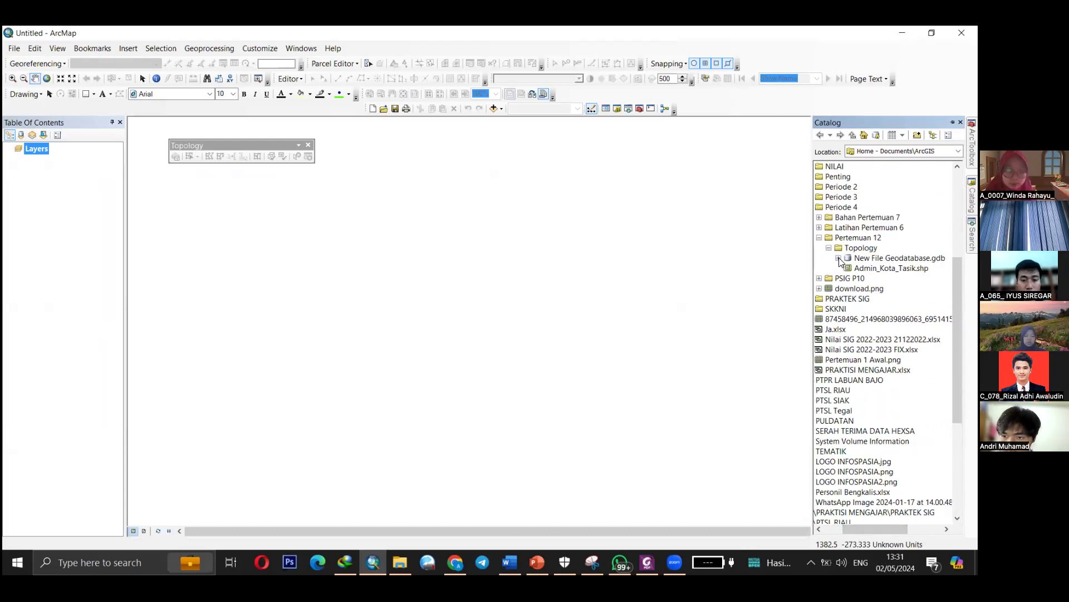
{"action": "left_click", "coordinate": [838, 258]}
{"action": "scroll", "coordinate": [886, 340], "scroll_direction": "down", "scroll_amount": 3}
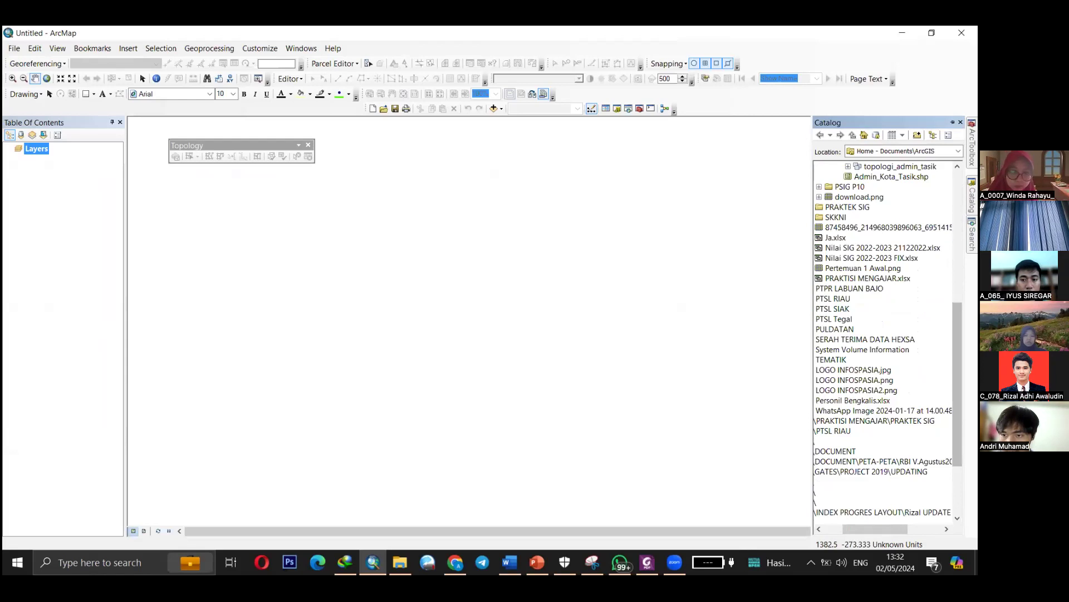
{"action": "left_click_drag", "start_coordinate": [957, 383], "coordinate": [958, 376]}
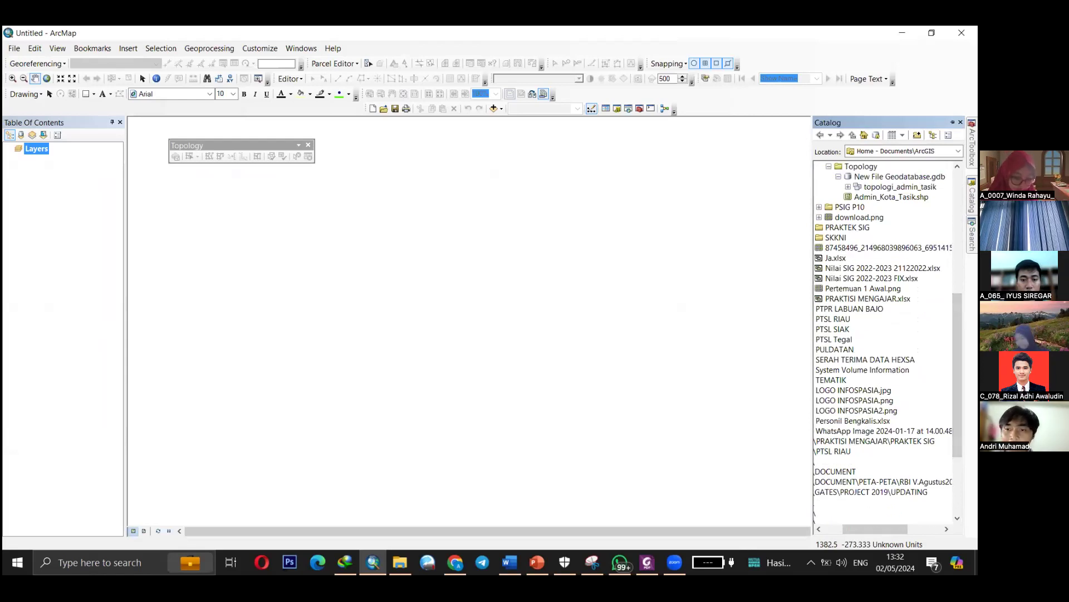
{"action": "left_click_drag", "start_coordinate": [891, 197], "coordinate": [53, 183]}
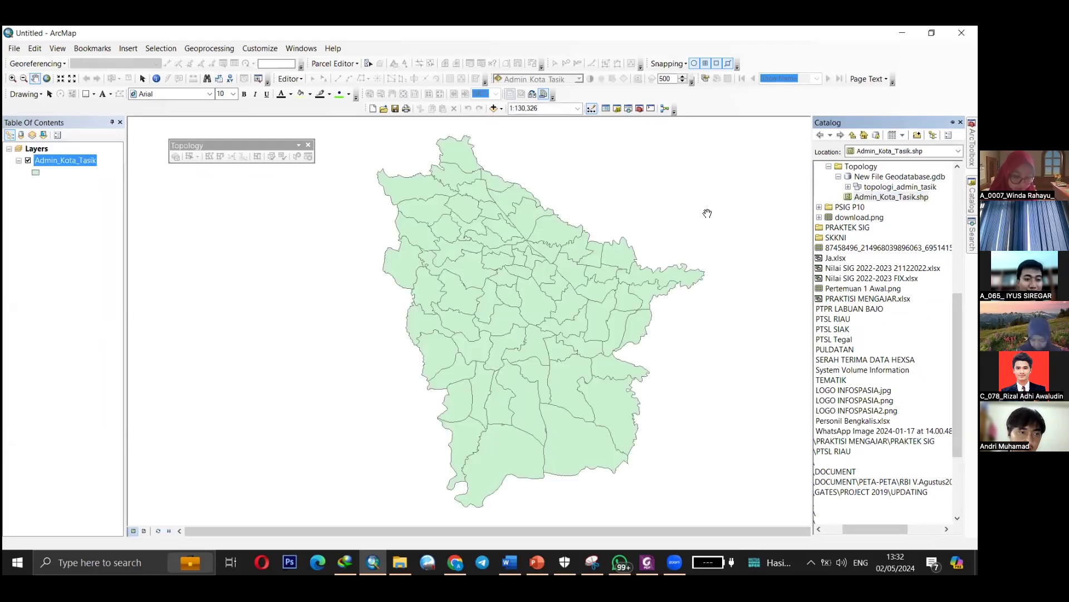
Open the single feature class import tool for the topologi_admin_tasik dataset, close the floating Topology toolbar, and move the tool window fully into view.
{"action": "right_click", "coordinate": [879, 187]}
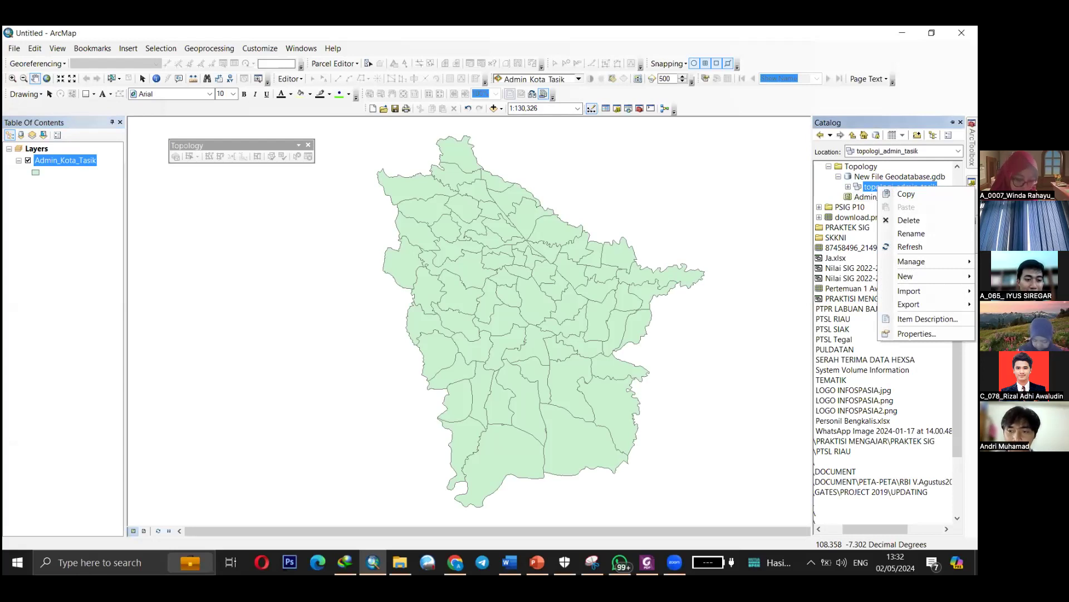
{"action": "left_click", "coordinate": [850, 190]}
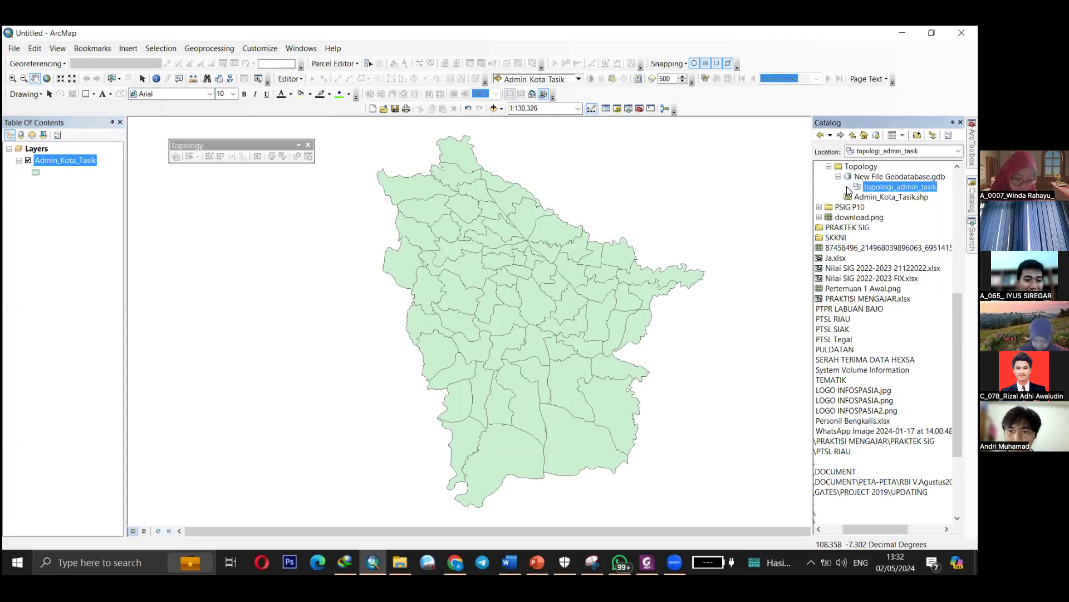
{"action": "right_click", "coordinate": [879, 189]}
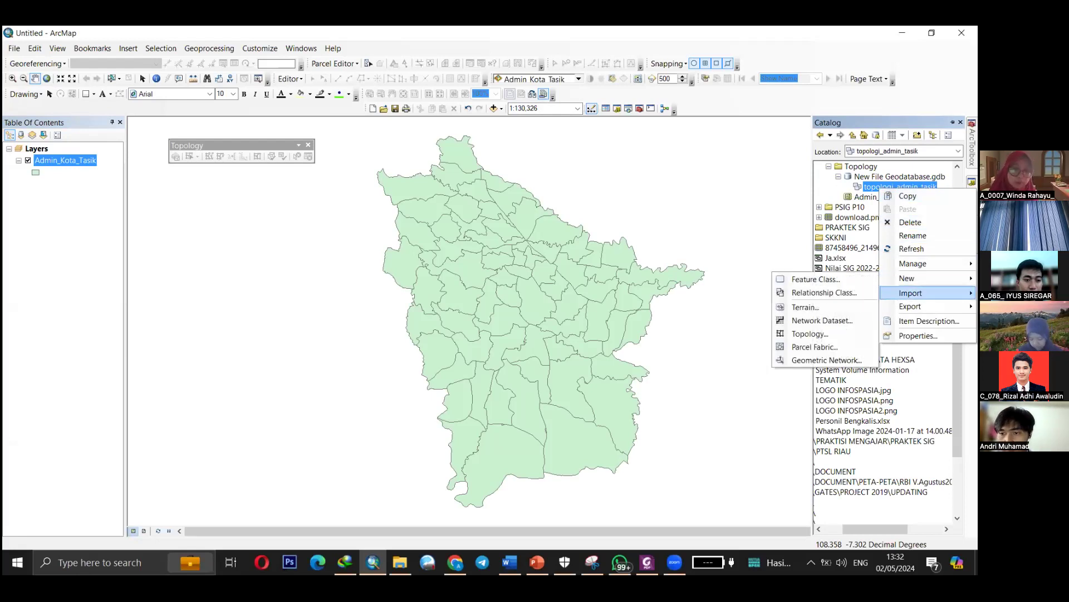
{"action": "mouse_move", "coordinate": [913, 293]}
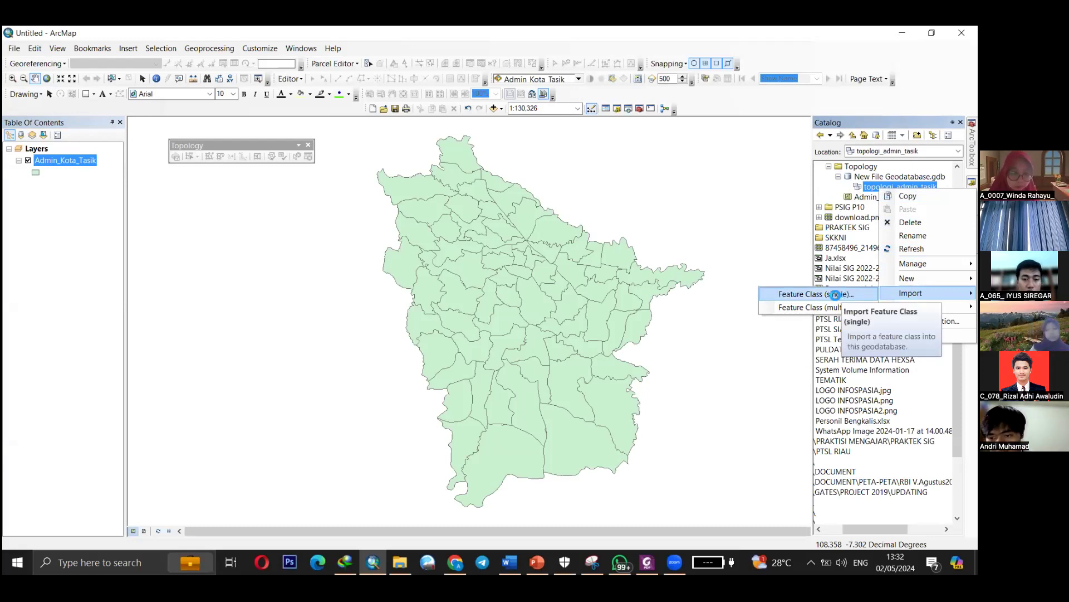
{"action": "left_click", "coordinate": [838, 294]}
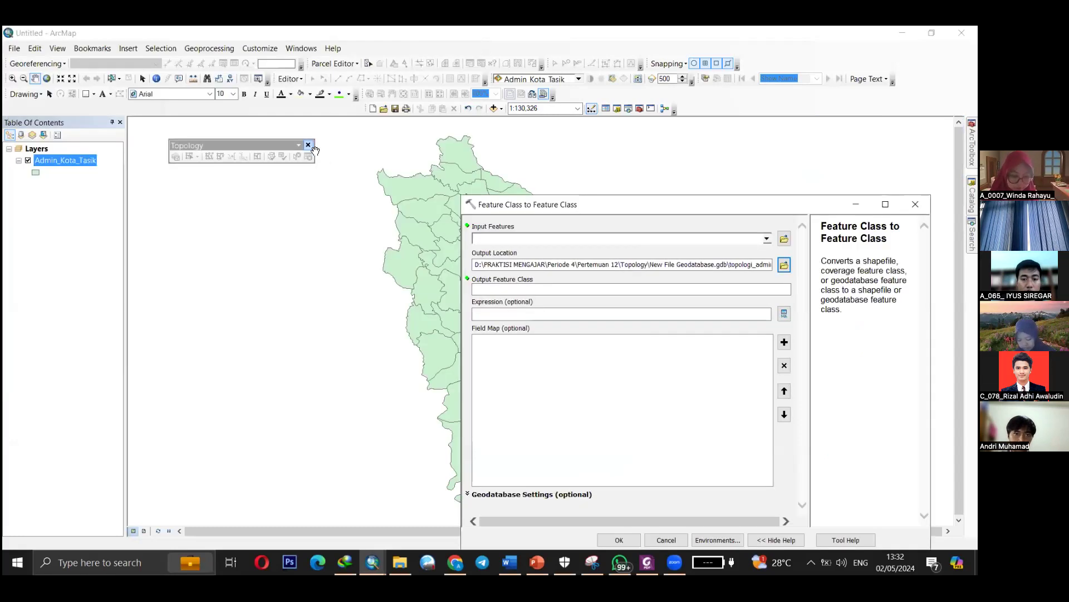
{"action": "left_click", "coordinate": [310, 146]}
{"action": "left_click_drag", "start_coordinate": [673, 205], "coordinate": [510, 113]}
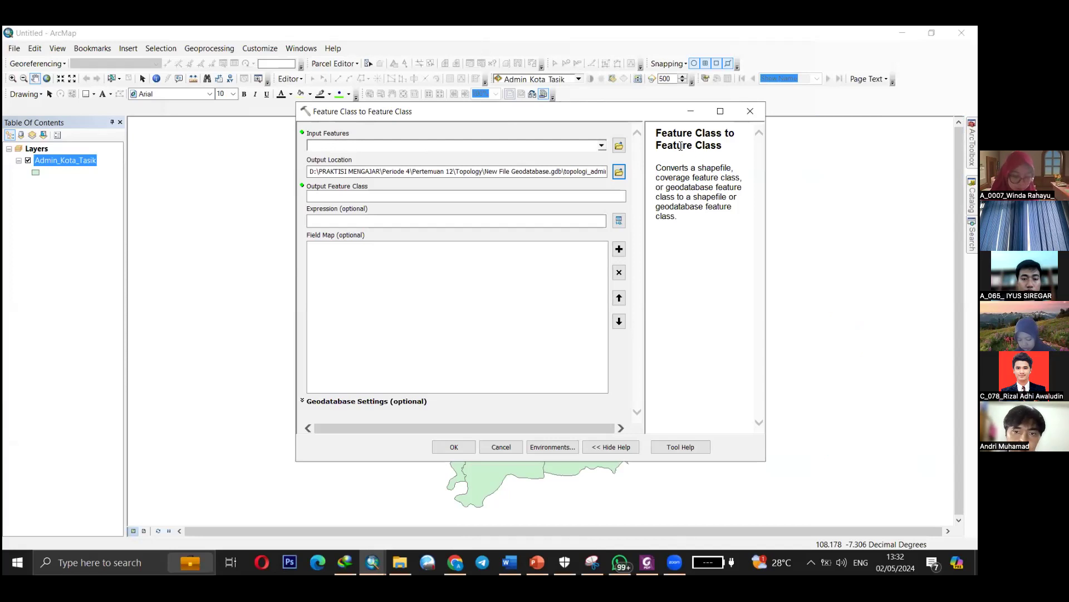
Import the Admin_Kota_Tasik layer into the dataset as a feature class named topology_admin_tasik.
{"action": "left_click", "coordinate": [602, 146]}
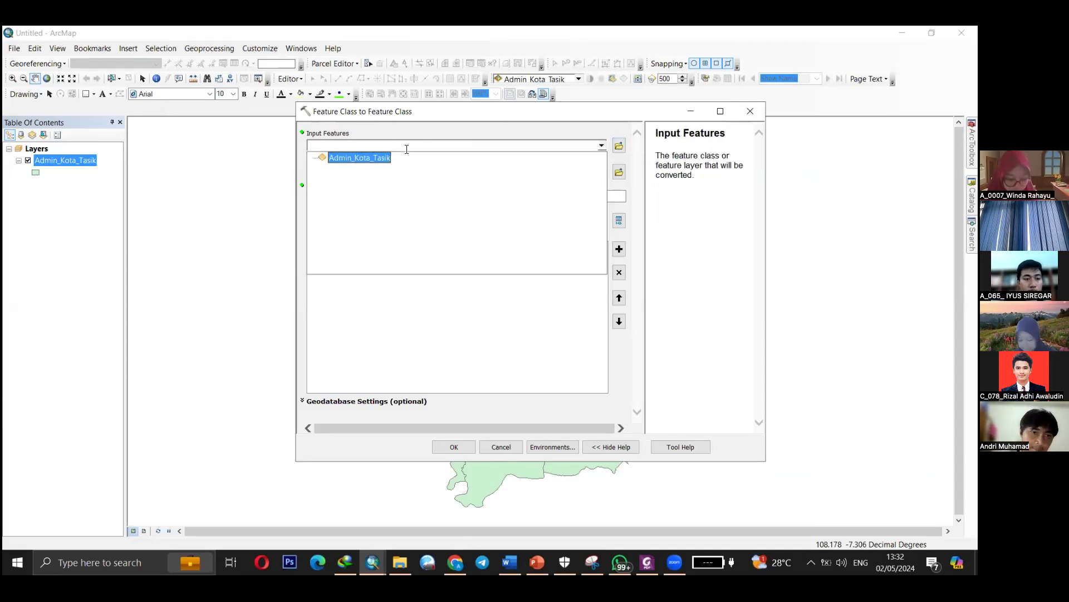
{"action": "left_click", "coordinate": [372, 160]}
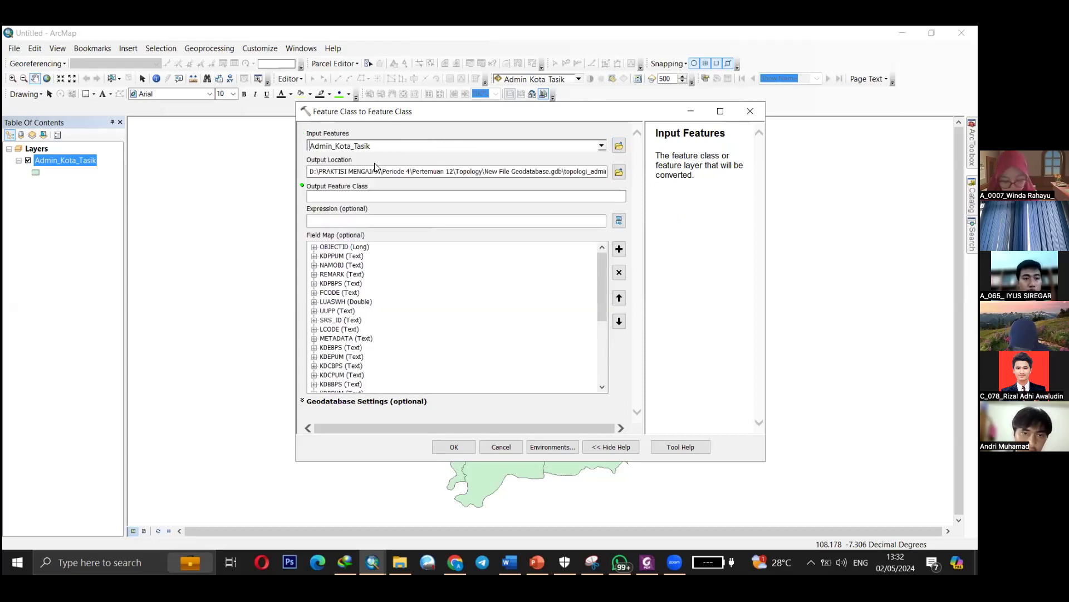
{"action": "left_click", "coordinate": [395, 196]}
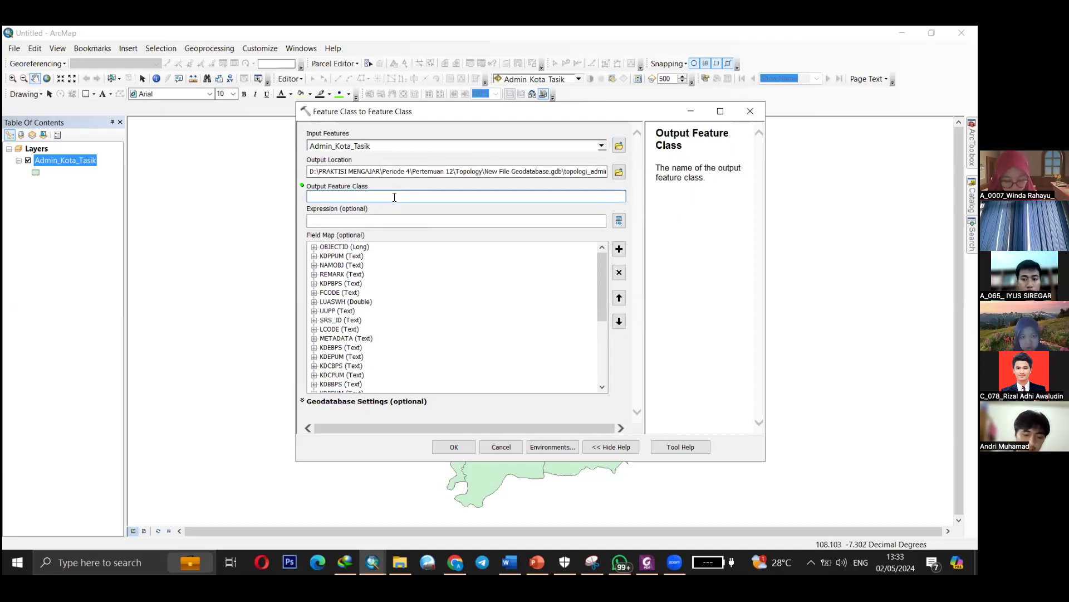
{"action": "type", "text": "topology_admin_tasik"}
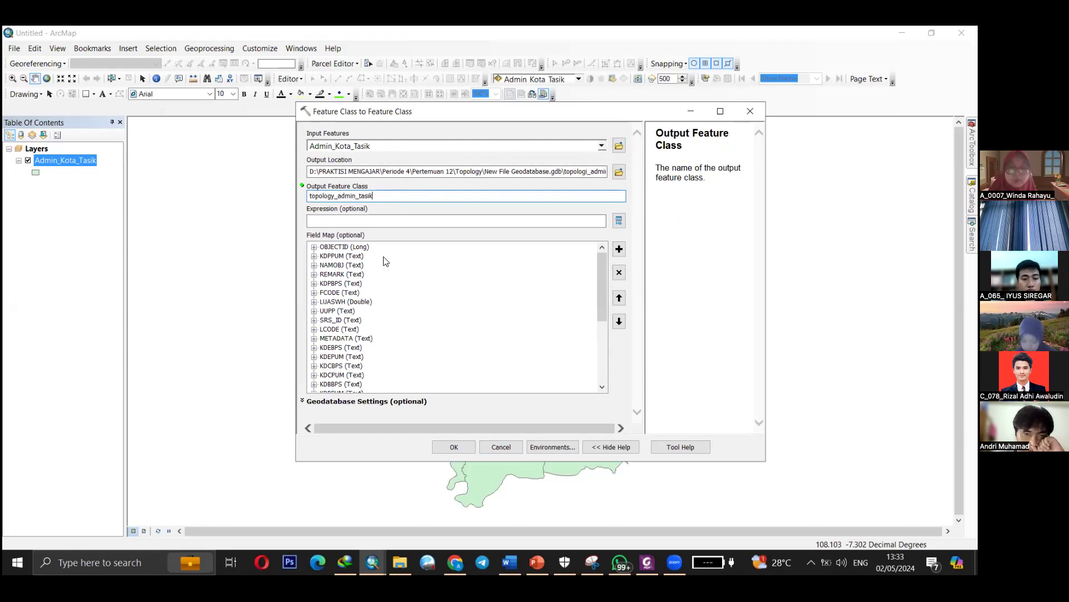
{"action": "left_click", "coordinate": [453, 447]}
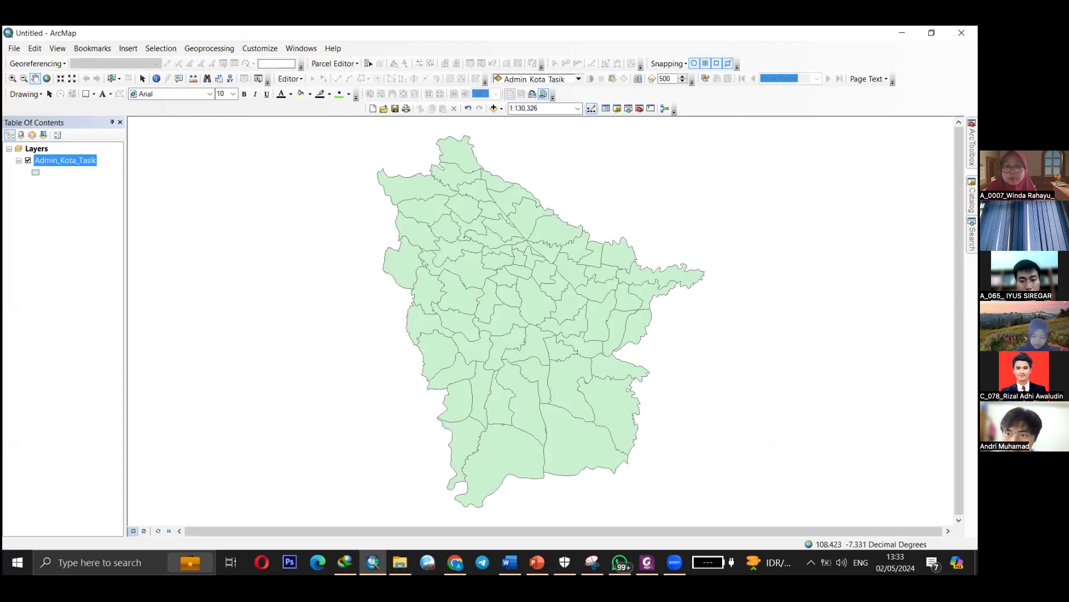
Select the topologi_admin_tasik dataset in the Catalog, and remove the Admin_Kota_Tasik layer from the map.
{"action": "left_click", "coordinate": [972, 196]}
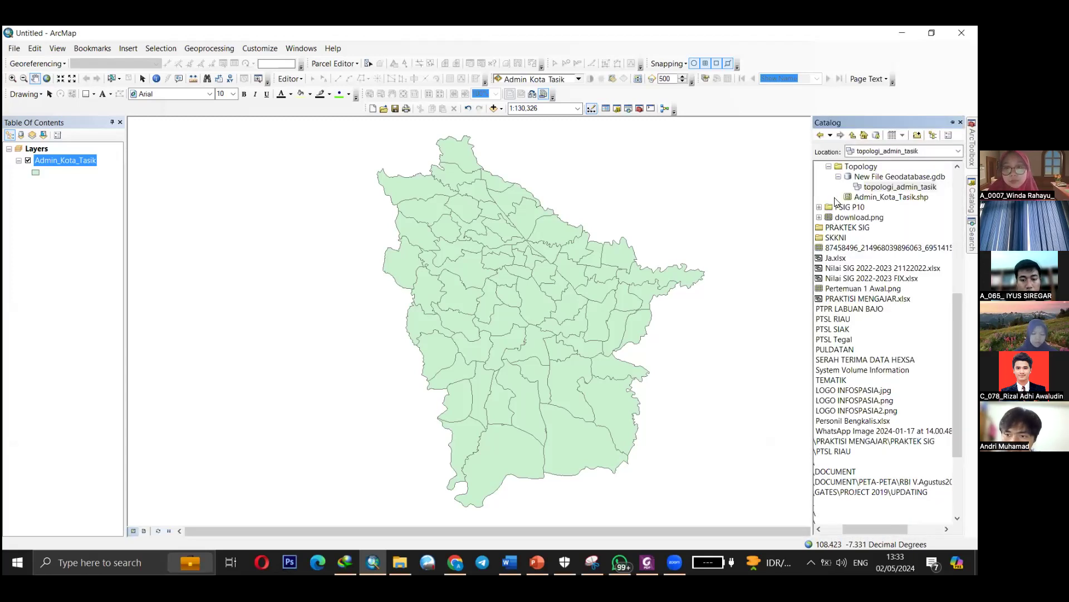
{"action": "left_click", "coordinate": [838, 176]}
{"action": "left_click", "coordinate": [839, 177]}
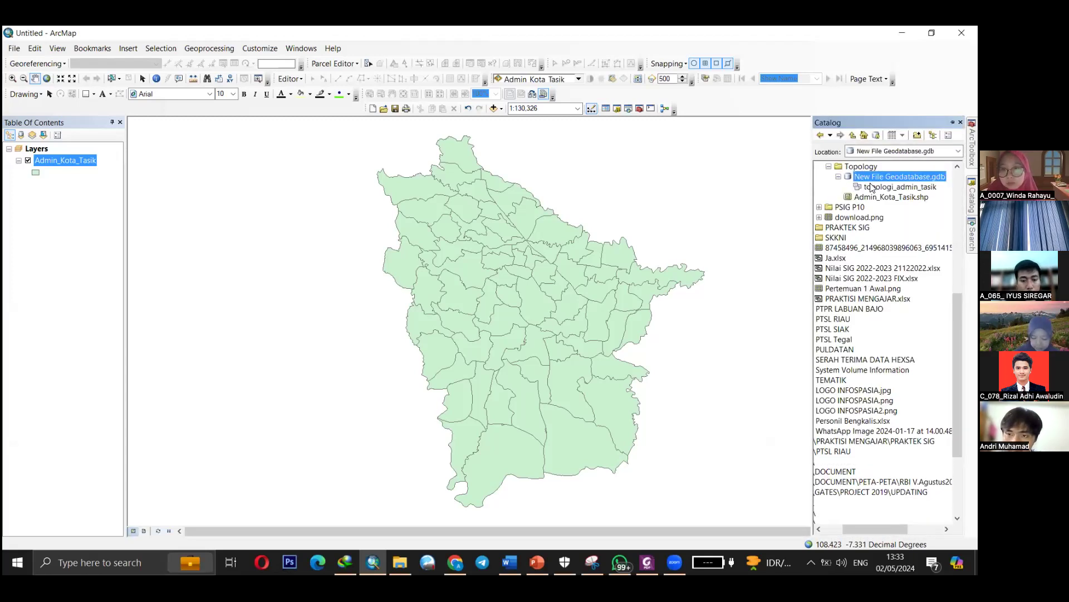
{"action": "left_click", "coordinate": [847, 187]}
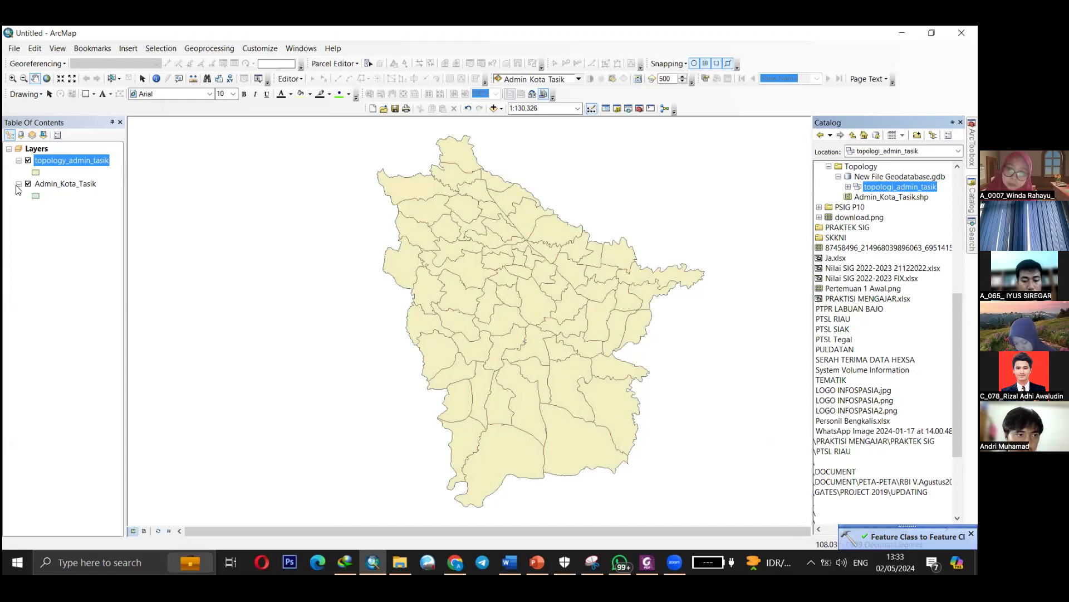
{"action": "right_click", "coordinate": [47, 186]}
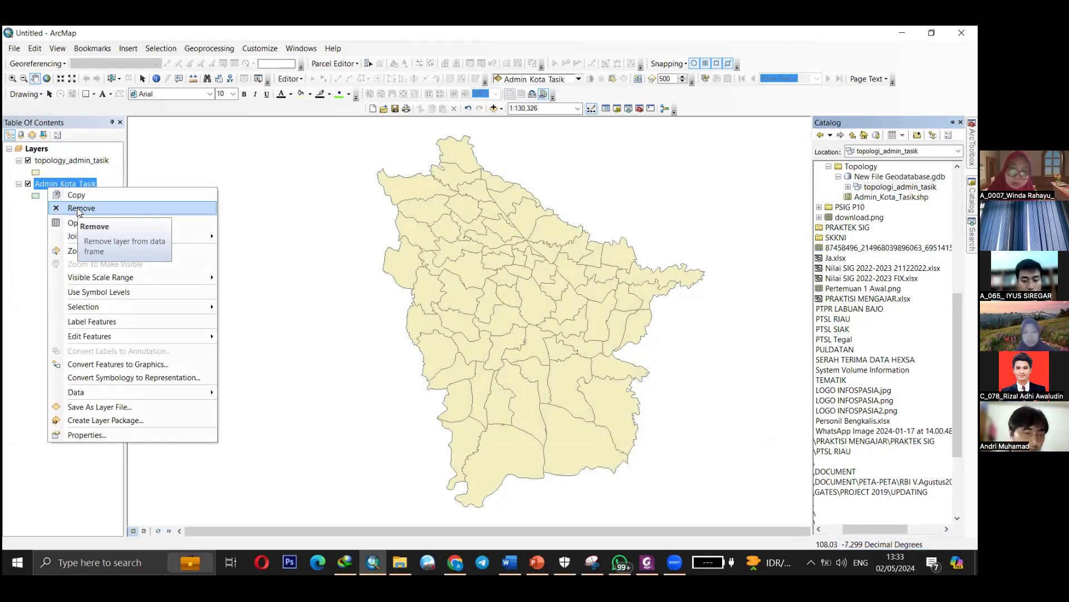
{"action": "left_click", "coordinate": [77, 207]}
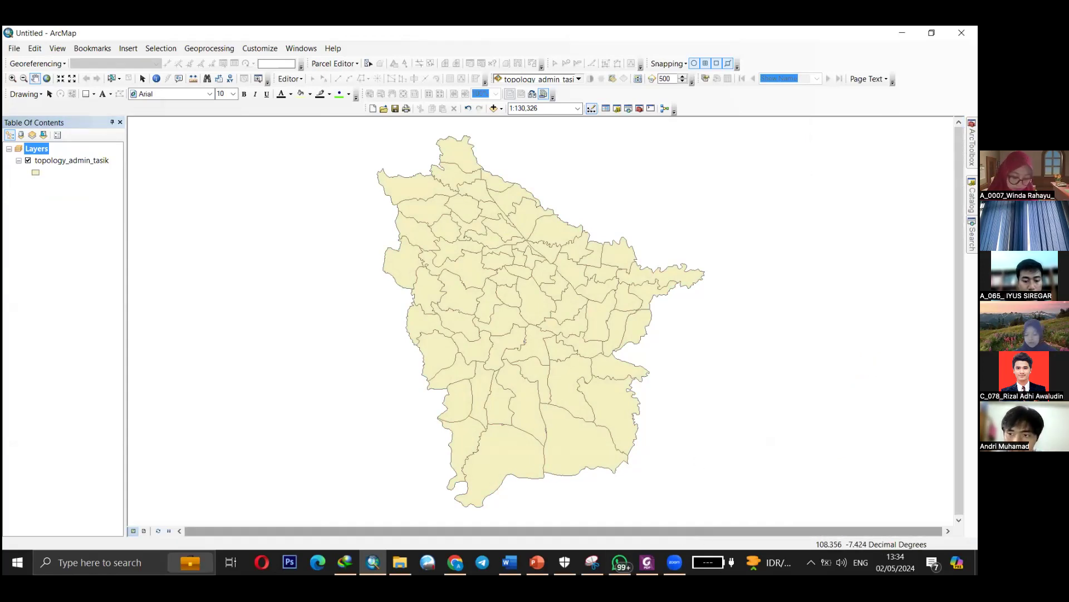
Keep the Catalog permanently open, expand the topologi_admin_tasik dataset and select its topology_admin_tasik feature class.
{"action": "mouse_move", "coordinate": [972, 200]}
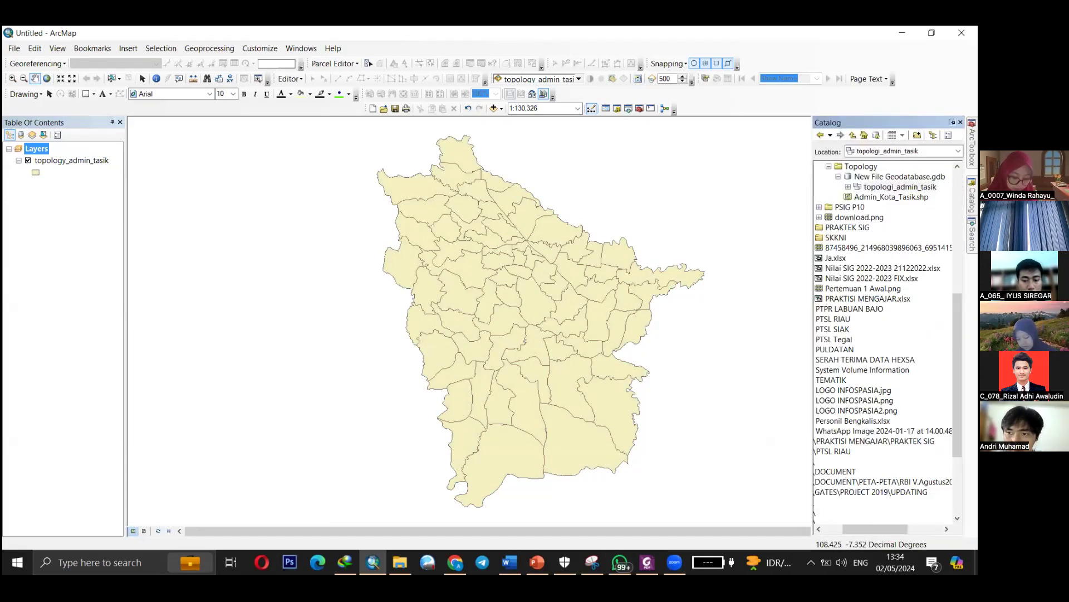
{"action": "left_click", "coordinate": [953, 122]}
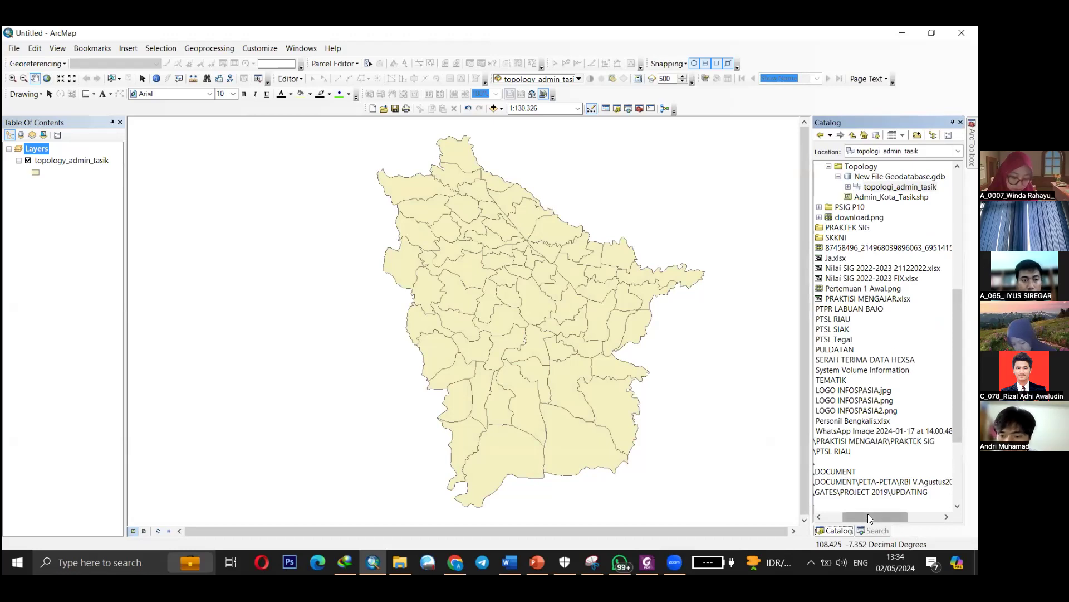
{"action": "left_click_drag", "start_coordinate": [871, 518], "coordinate": [865, 518]}
{"action": "left_click_drag", "start_coordinate": [957, 357], "coordinate": [957, 326]}
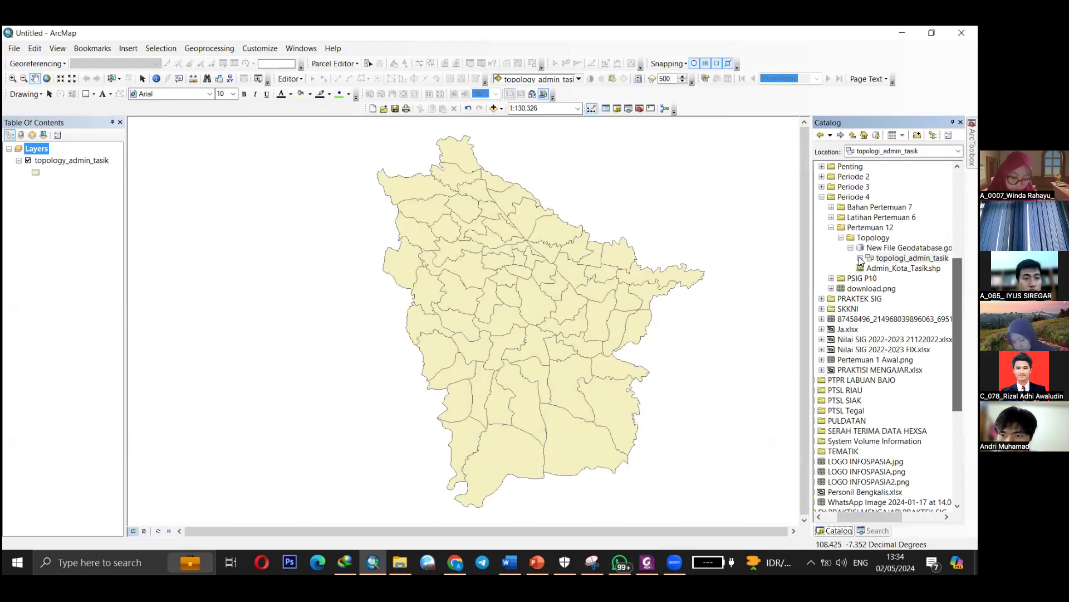
{"action": "left_click", "coordinate": [861, 259]}
{"action": "left_click", "coordinate": [918, 268]}
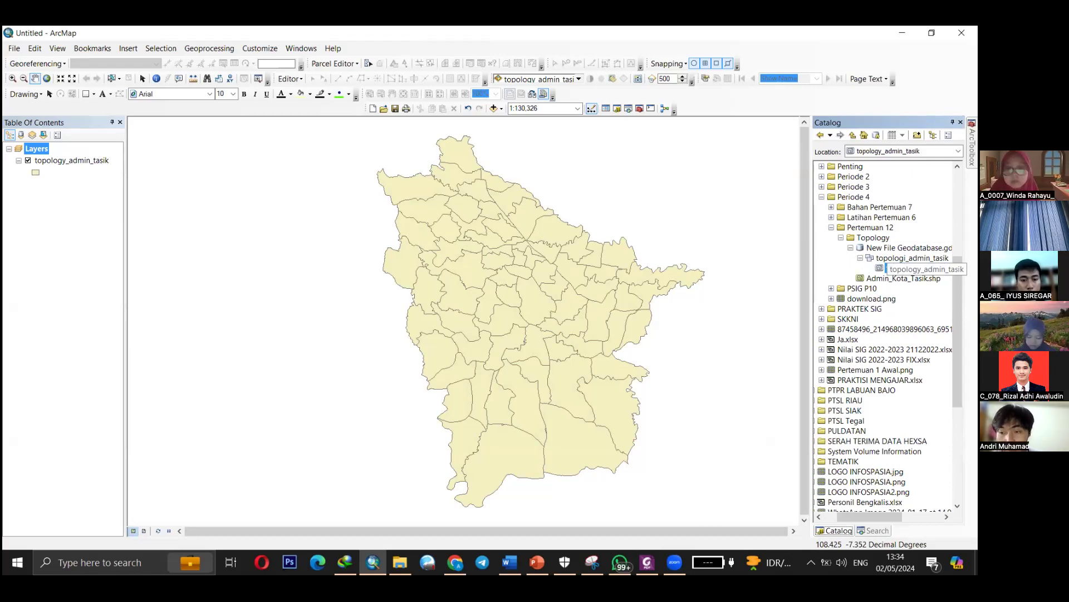
{"action": "right_click", "coordinate": [905, 268]}
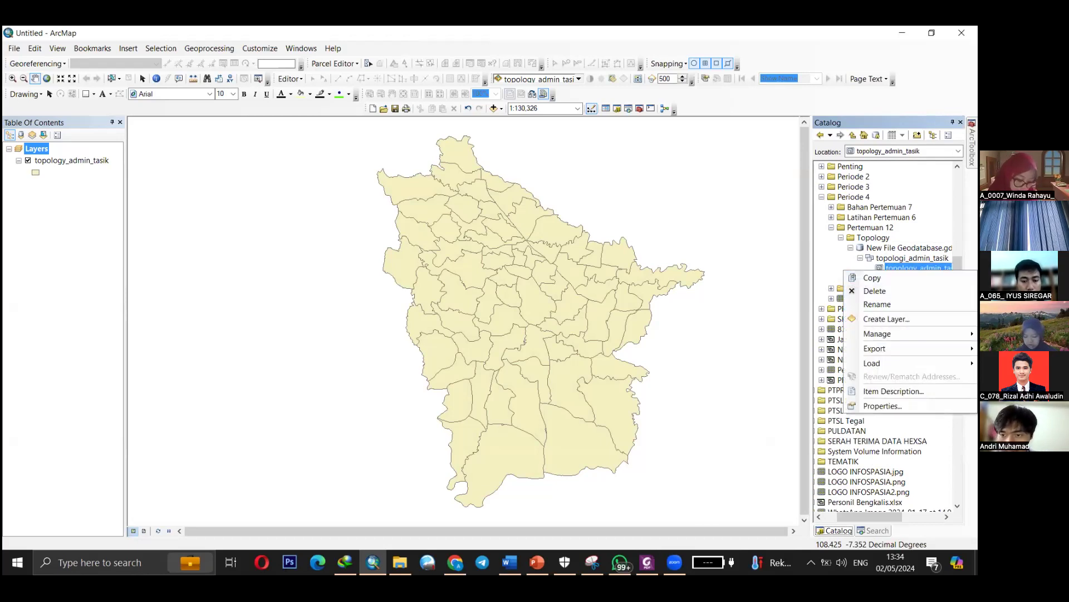
{"action": "right_click", "coordinate": [883, 258]}
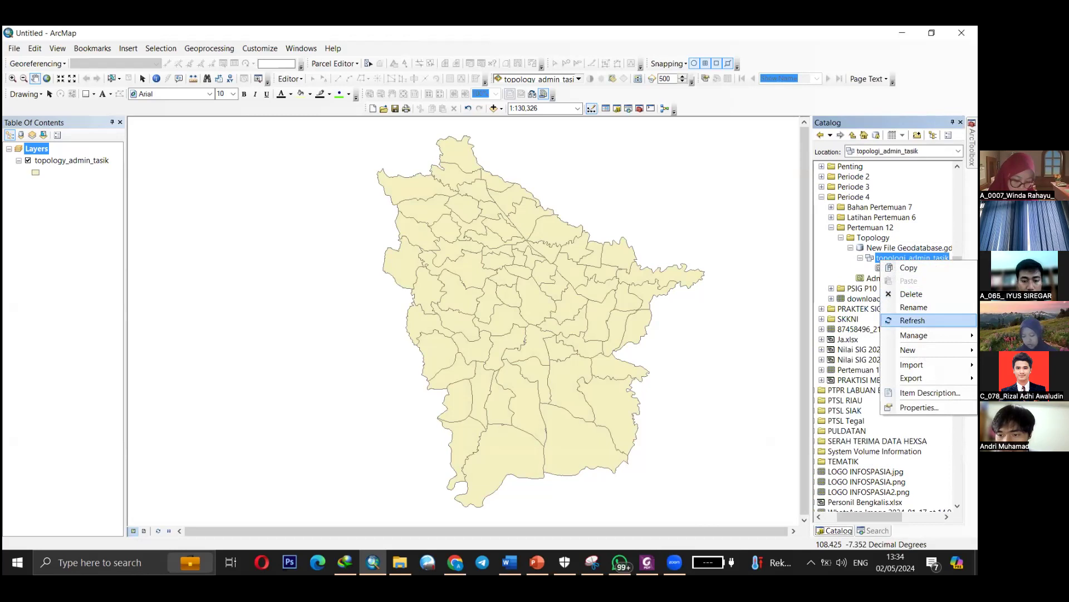
{"action": "mouse_move", "coordinate": [908, 349]}
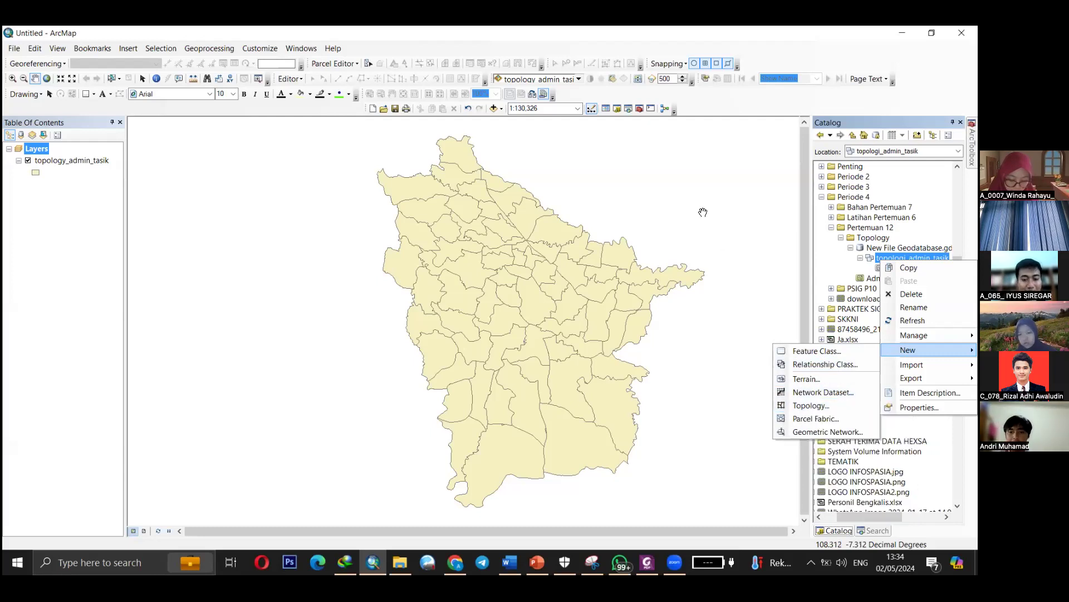
{"action": "left_click", "coordinate": [724, 200]}
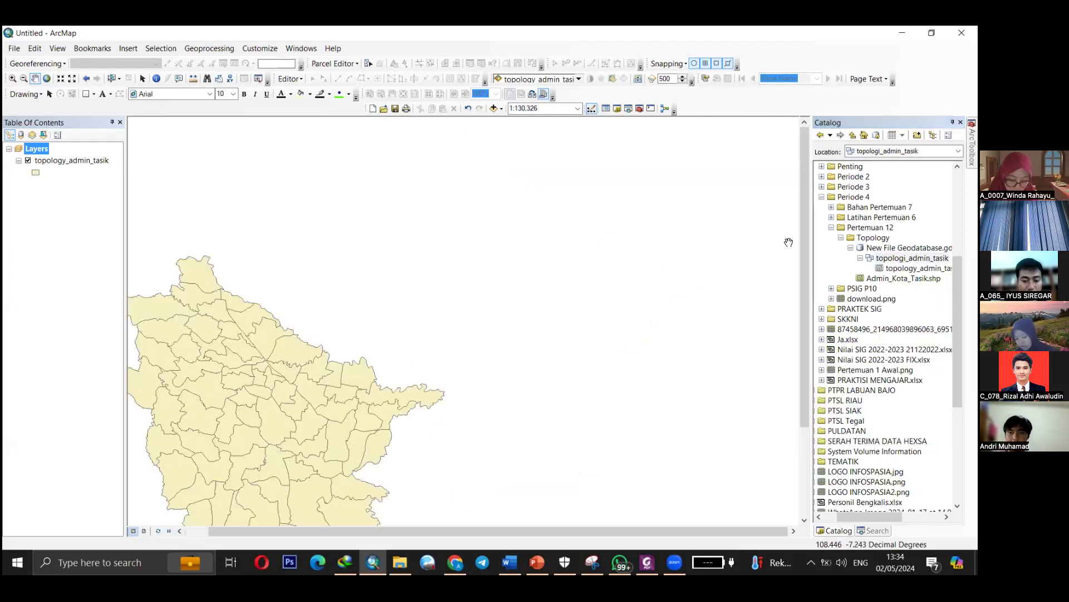
{"action": "left_click", "coordinate": [46, 79]}
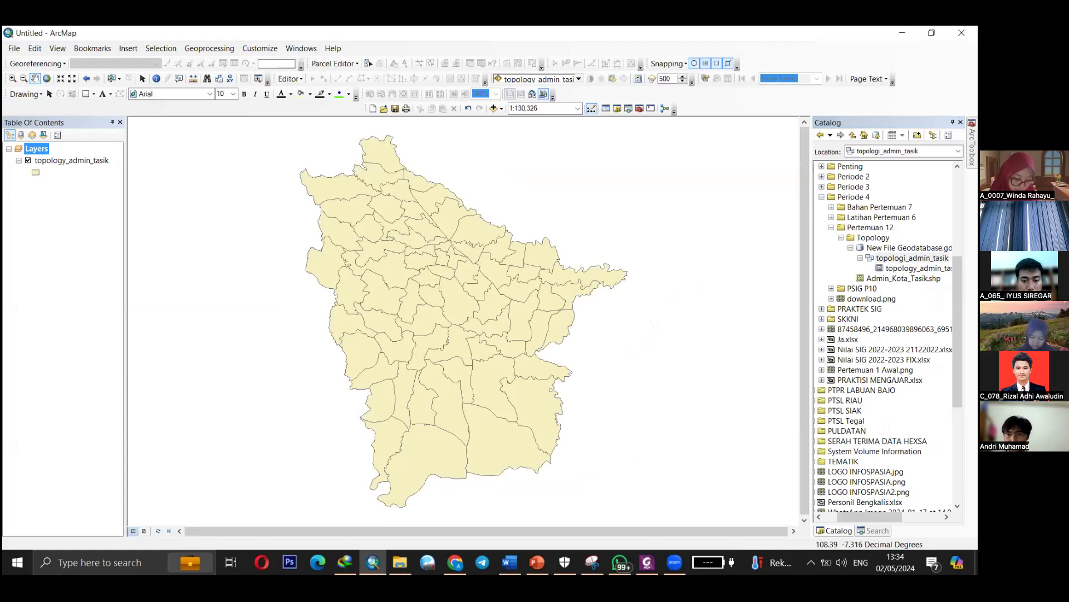
{"action": "right_click", "coordinate": [880, 258]}
{"action": "left_click", "coordinate": [859, 269]}
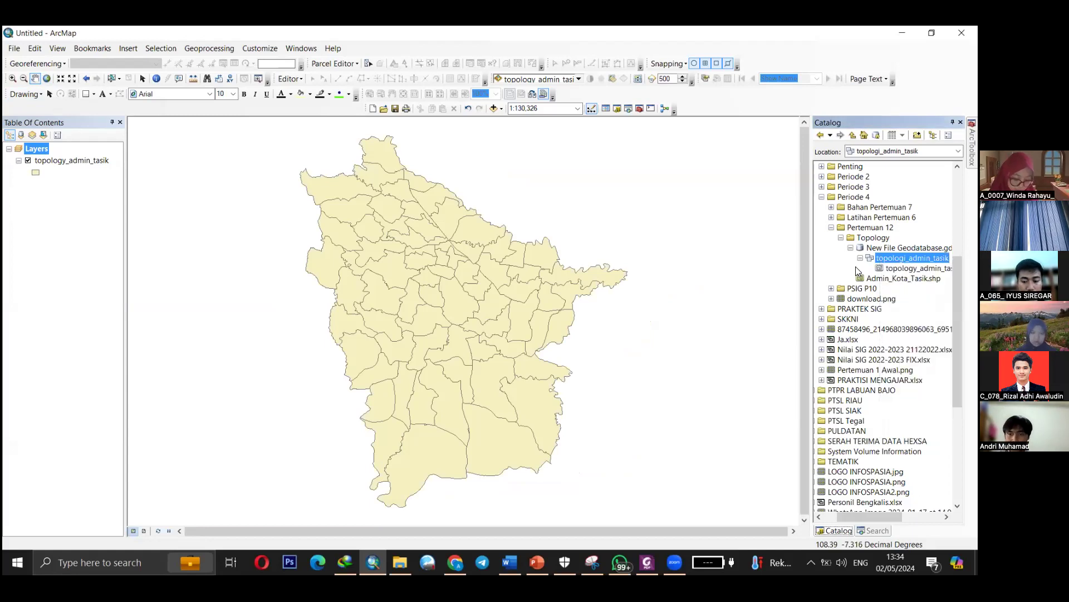
{"action": "left_click", "coordinate": [900, 269]}
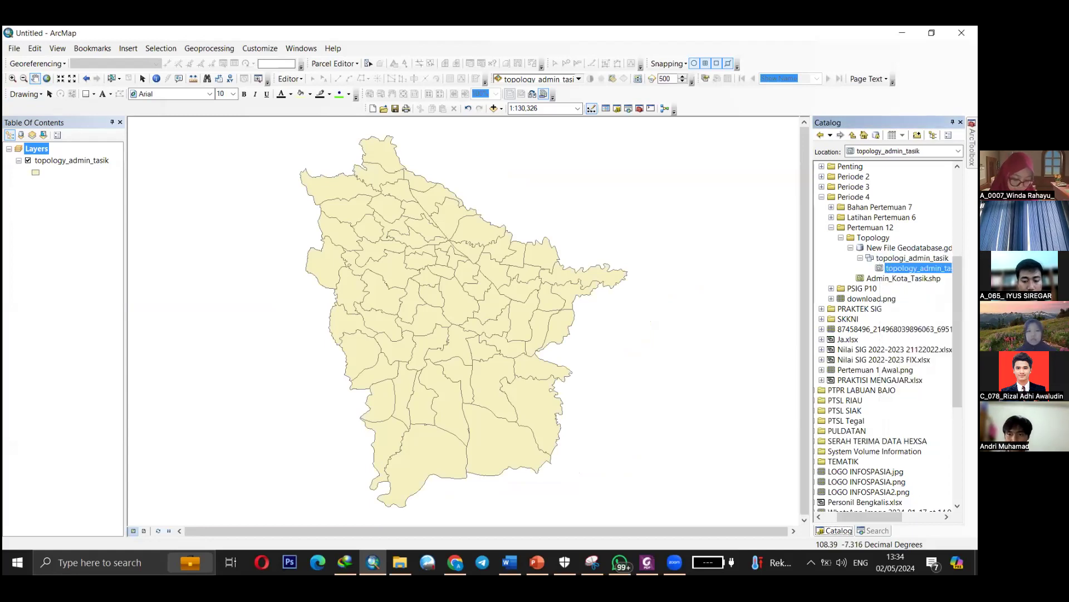
{"action": "left_click", "coordinate": [911, 257]}
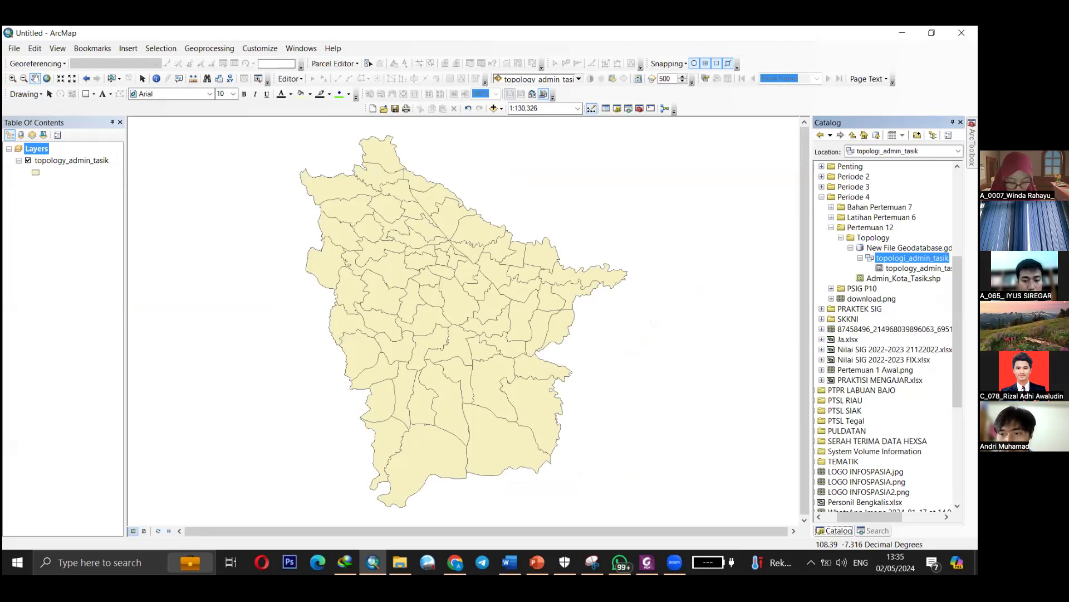
Start a new topology in the topologi_admin_tasik dataset, keeping the name topologi_admin_tasik_Topology and the default cluster tolerance.
{"action": "right_click", "coordinate": [880, 258]}
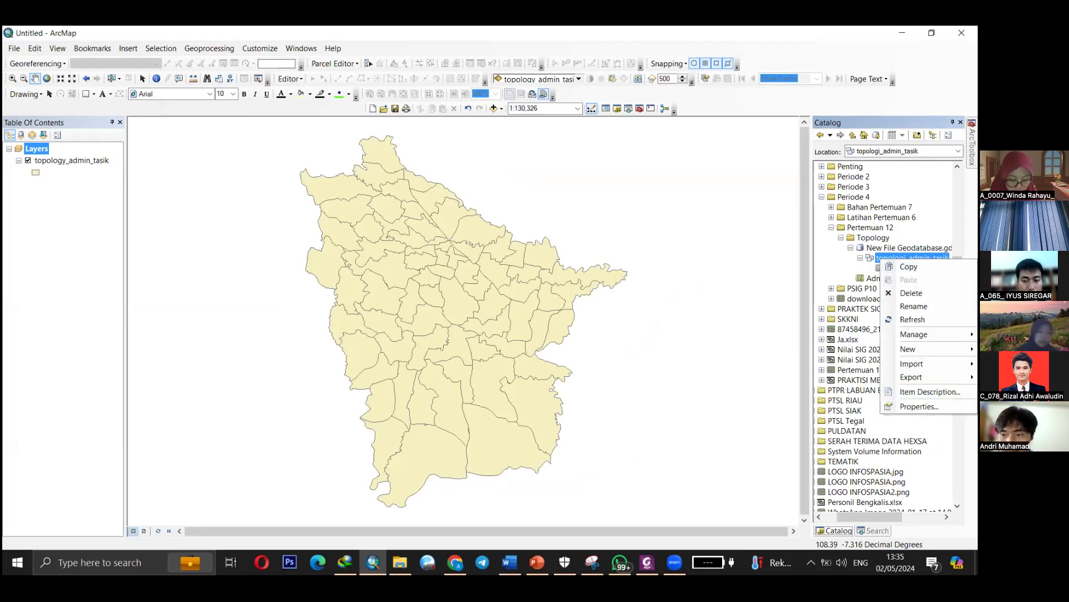
{"action": "mouse_move", "coordinate": [913, 349]}
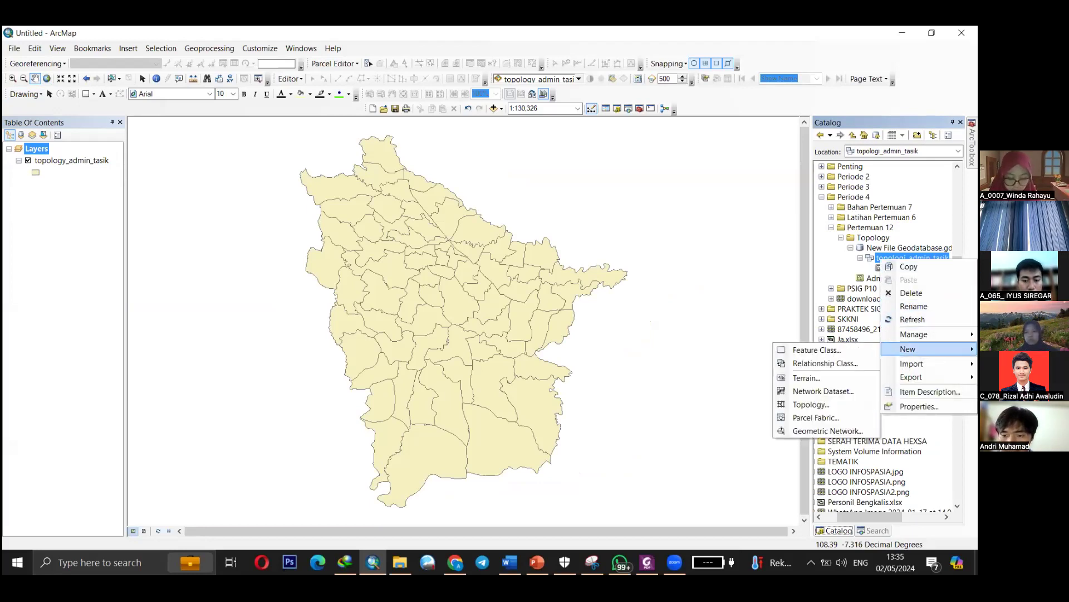
{"action": "left_click", "coordinate": [817, 408]}
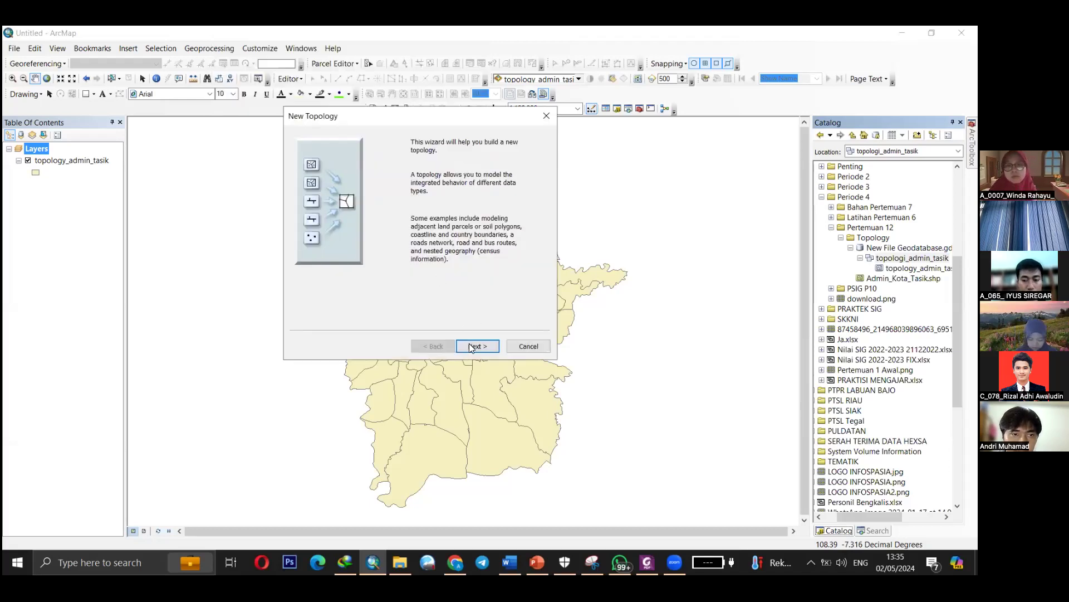
{"action": "left_click_drag", "start_coordinate": [408, 117], "coordinate": [435, 111]}
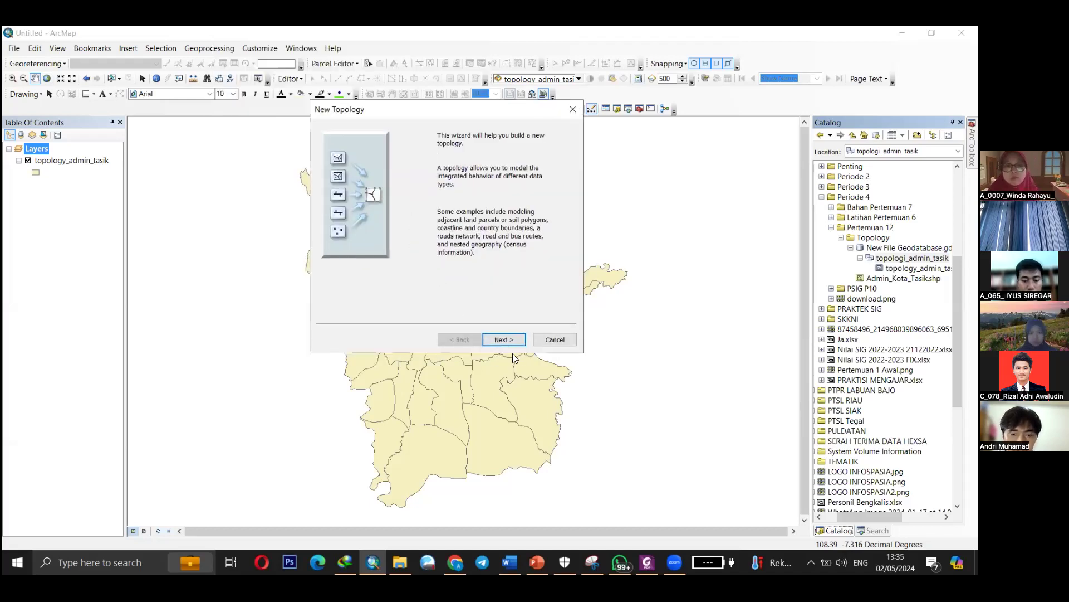
{"action": "left_click", "coordinate": [477, 345]}
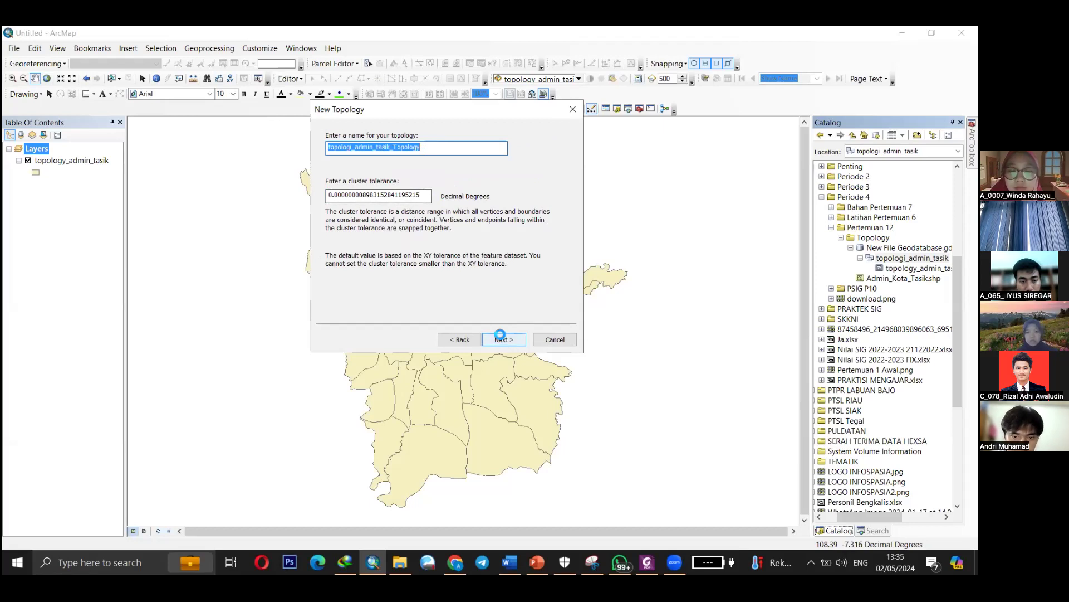
{"action": "left_click", "coordinate": [501, 337]}
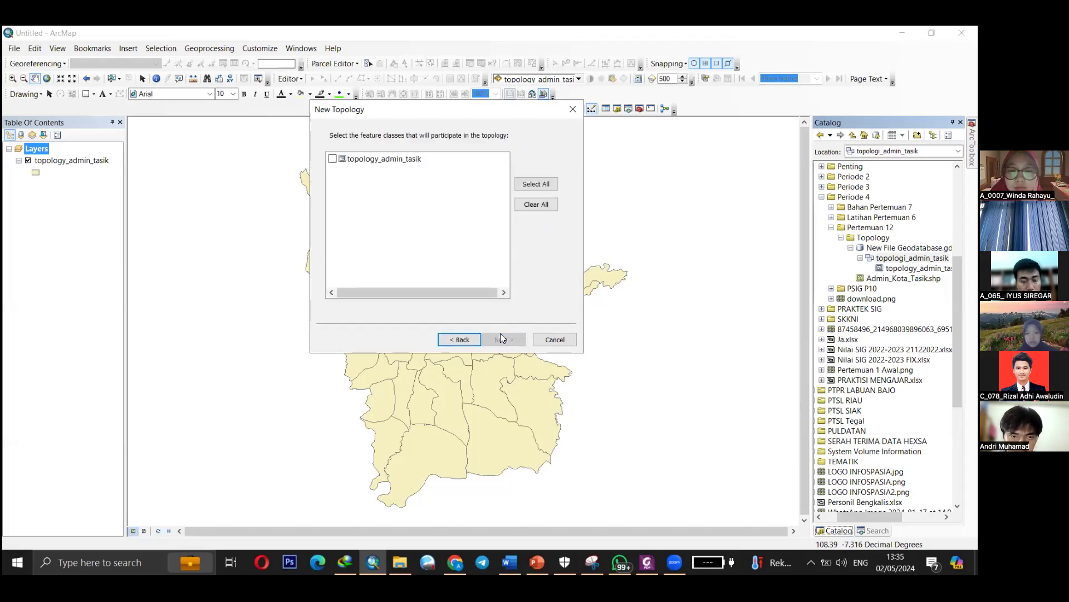
Include the topology_admin_tasik feature class in the new topology and keep its rank of 1.
{"action": "left_click", "coordinate": [333, 160]}
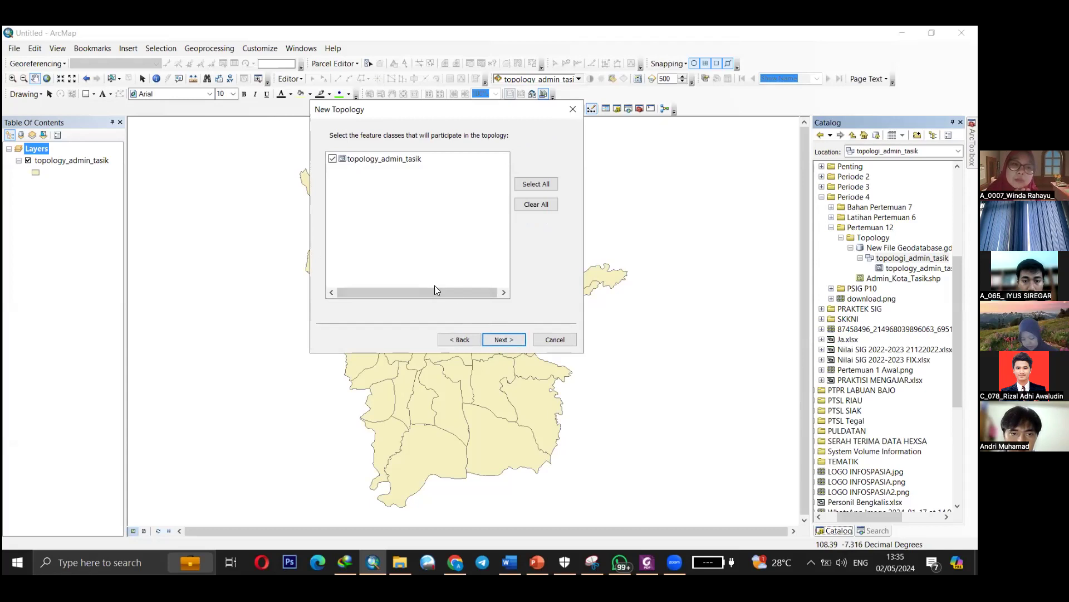
{"action": "left_click", "coordinate": [506, 339]}
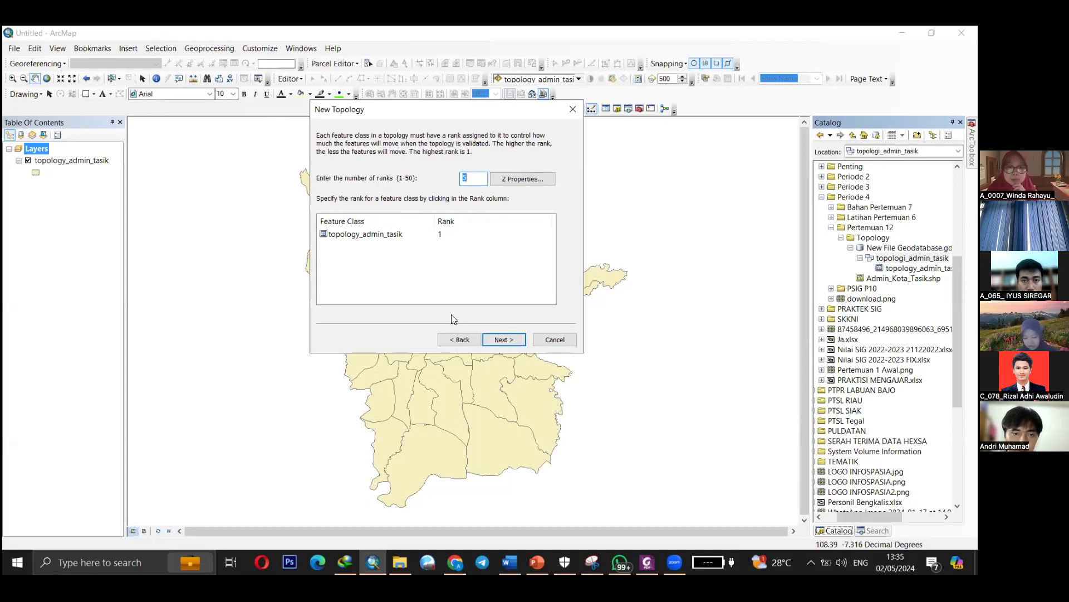
{"action": "left_click", "coordinate": [504, 340]}
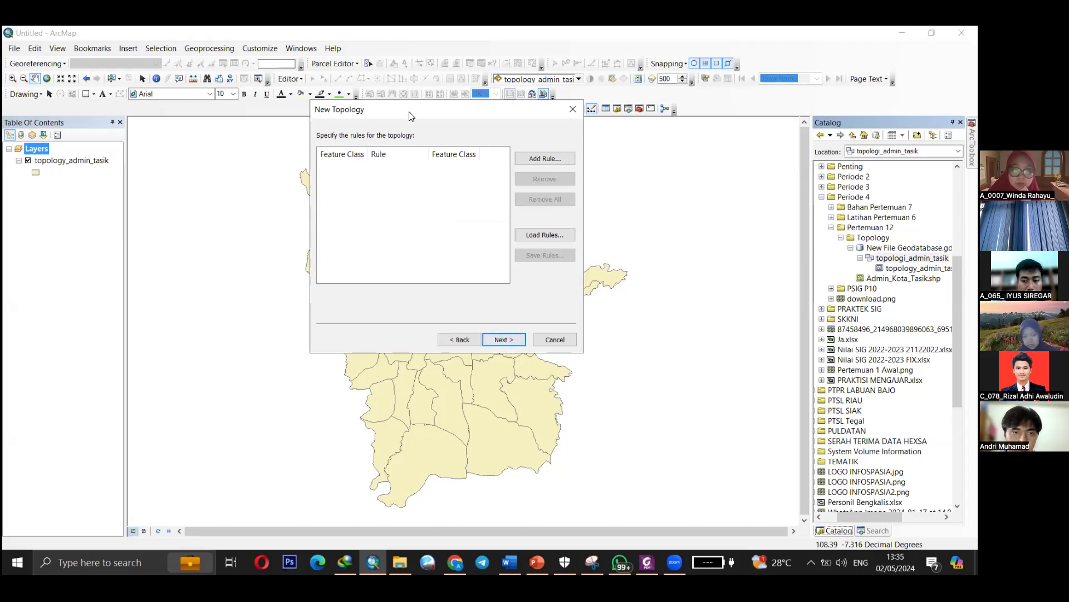
Add a Must Not Overlap rule with Show Errors for topology_admin_tasik and widen the rule column to show its full name.
{"action": "left_click_drag", "start_coordinate": [417, 121], "coordinate": [451, 151]}
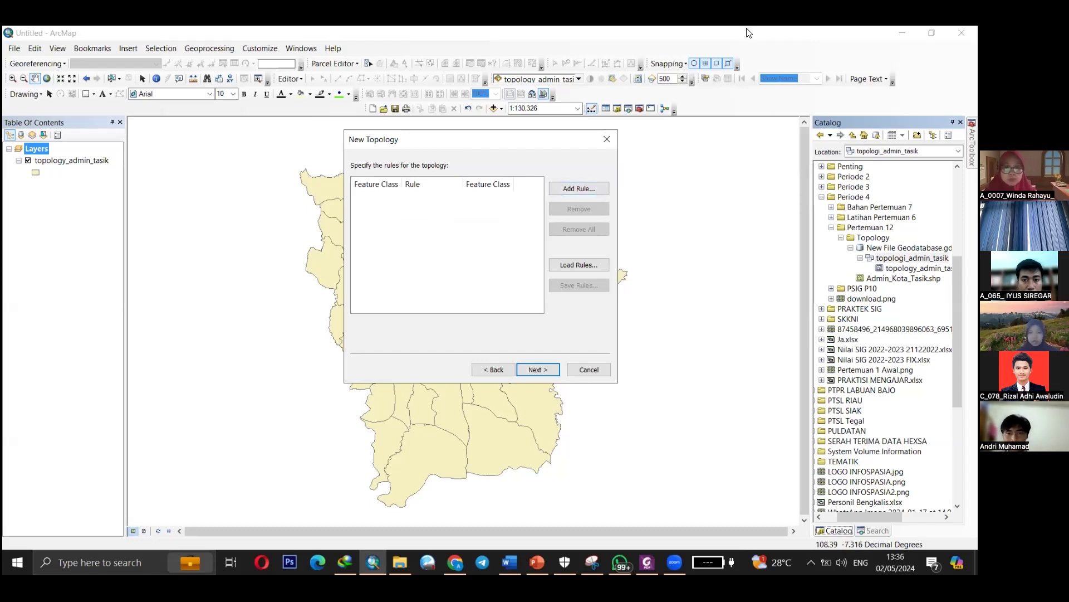
{"action": "left_click", "coordinate": [559, 187]}
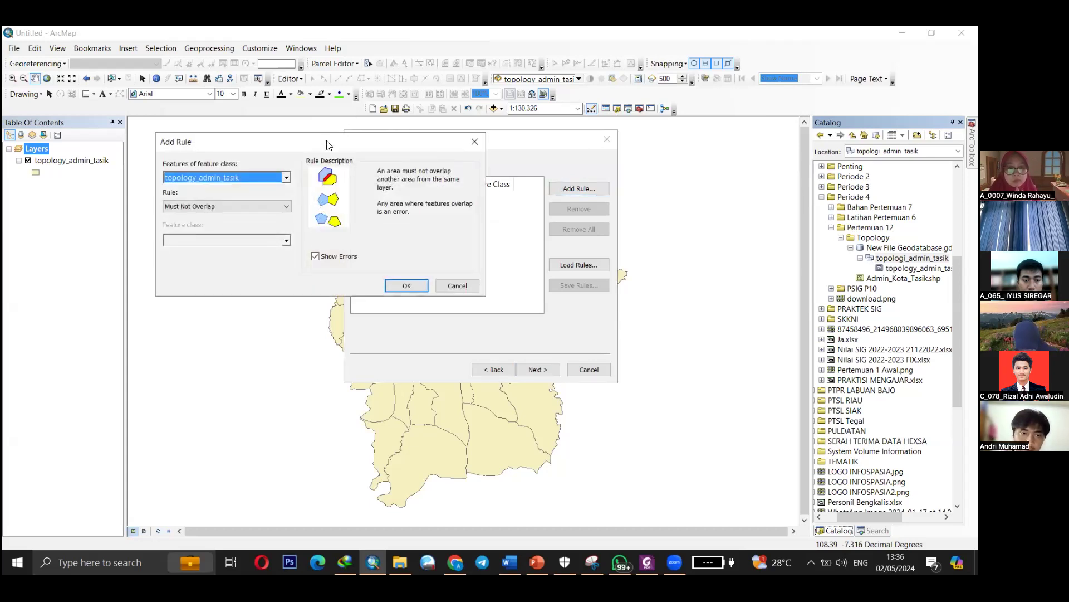
{"action": "left_click_drag", "start_coordinate": [447, 149], "coordinate": [570, 154]}
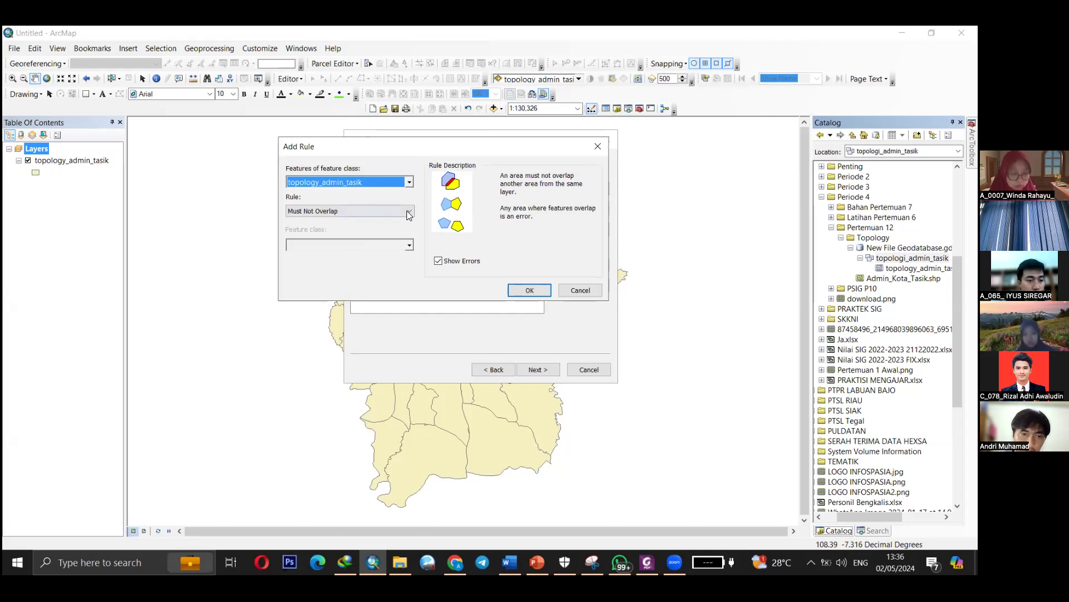
{"action": "left_click", "coordinate": [409, 211]}
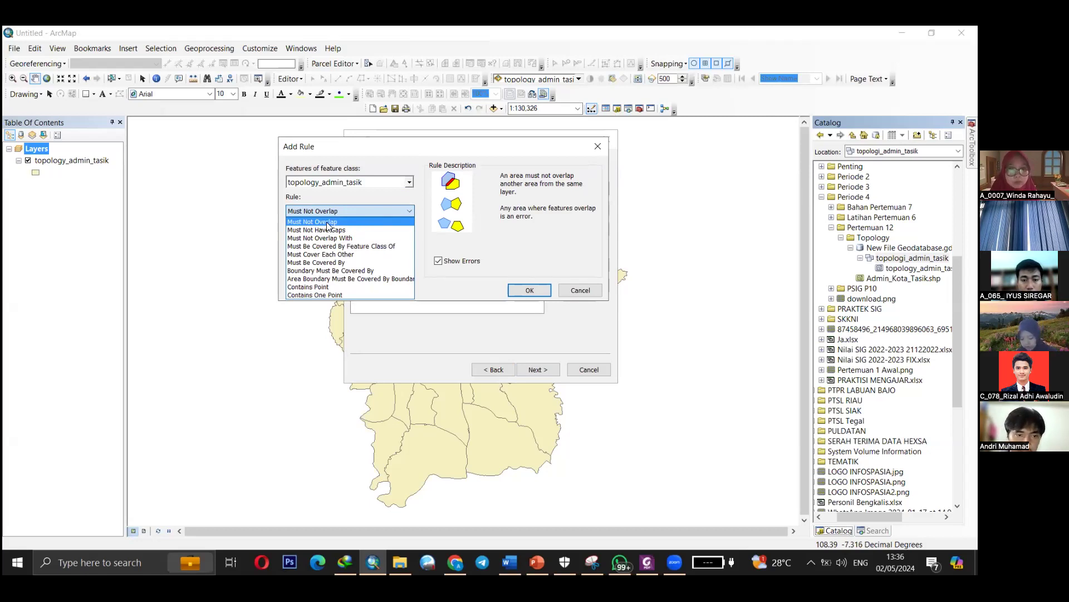
{"action": "left_click", "coordinate": [327, 222]}
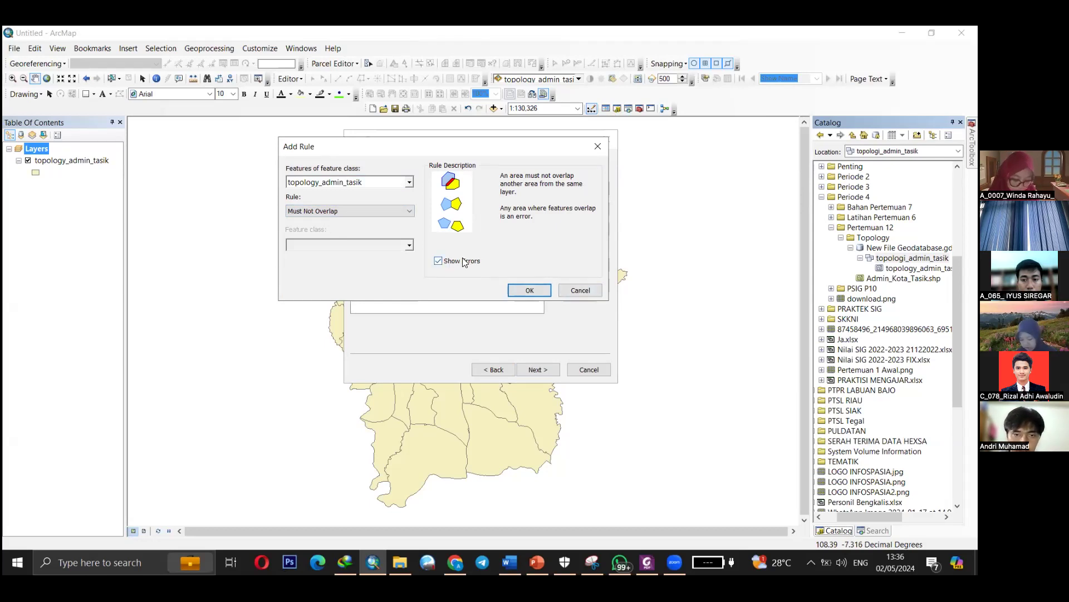
{"action": "left_click", "coordinate": [522, 291]}
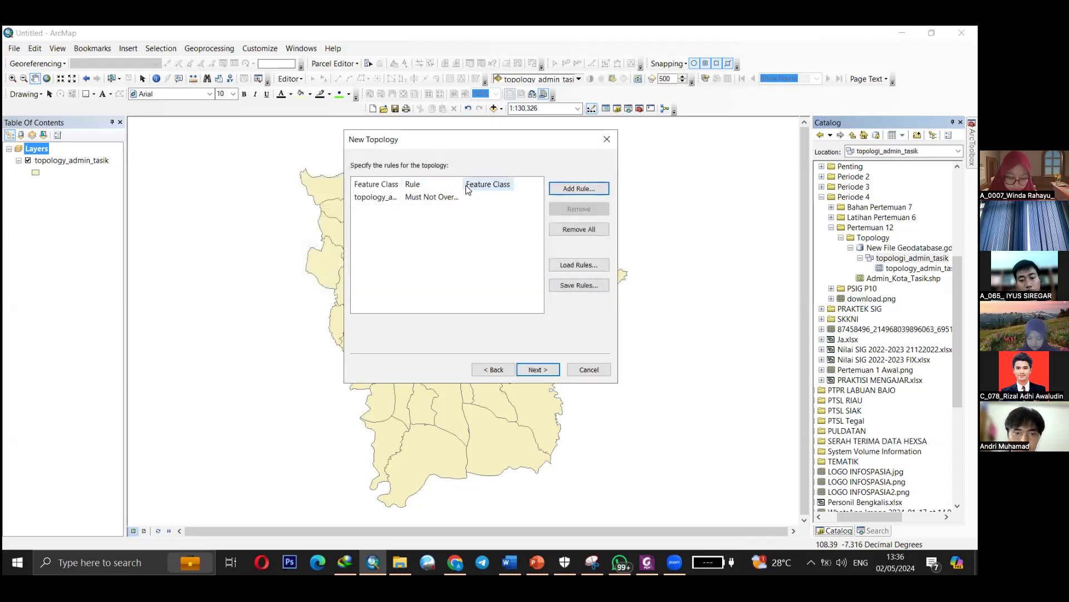
{"action": "left_click_drag", "start_coordinate": [464, 184], "coordinate": [500, 200]}
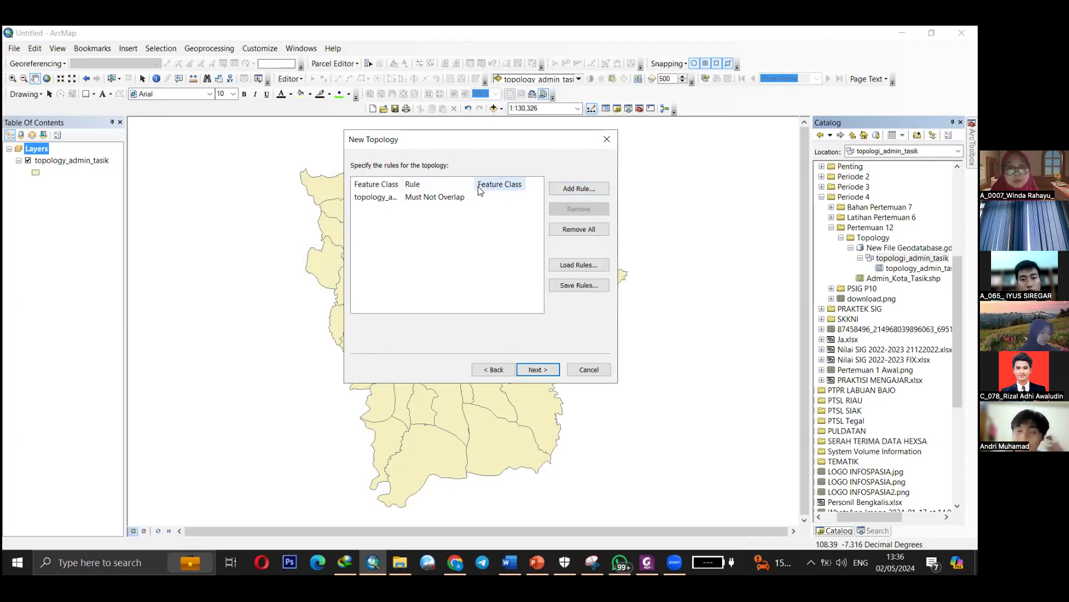
Add a Must Not Have Gaps rule with Show Errors for topology_admin_tasik and widen the rule column to show its full name.
{"action": "left_click", "coordinate": [568, 188]}
{"action": "left_click", "coordinate": [271, 206]}
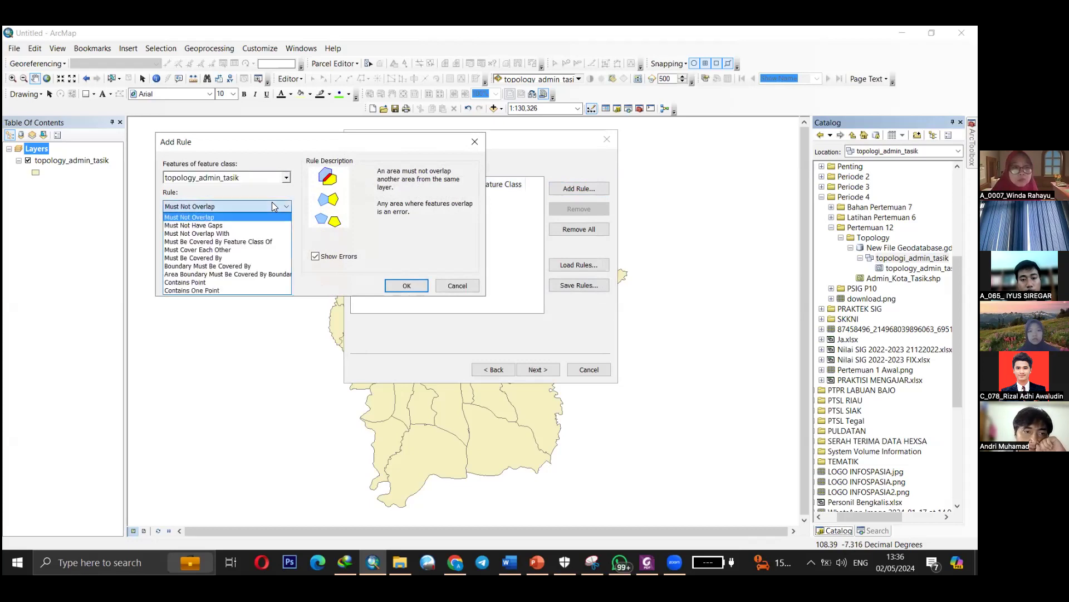
{"action": "left_click", "coordinate": [221, 225]}
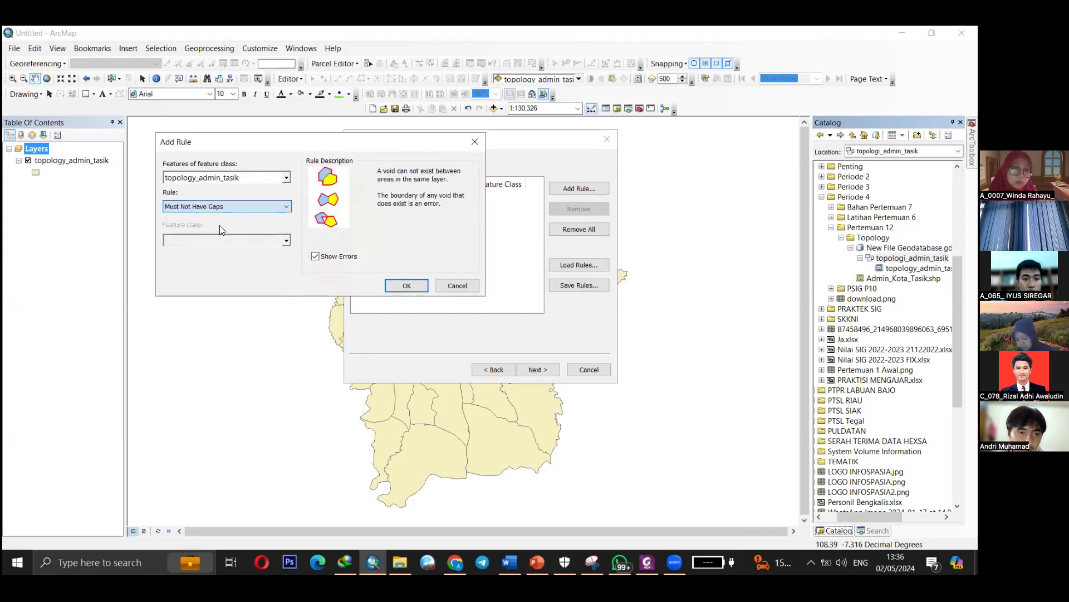
{"action": "left_click", "coordinate": [407, 285]}
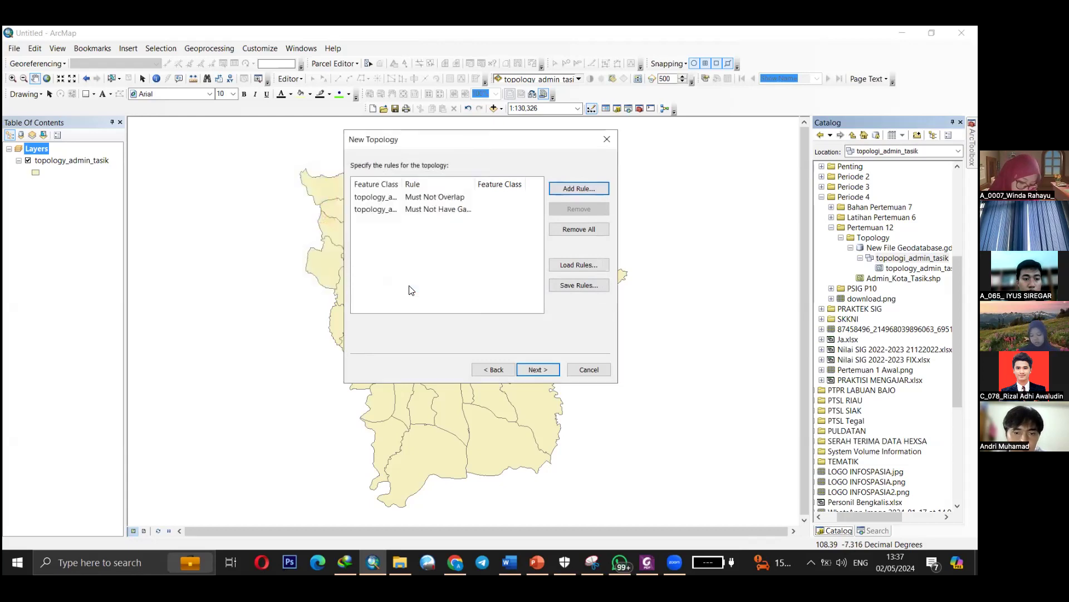
{"action": "left_click_drag", "start_coordinate": [471, 152], "coordinate": [520, 199]}
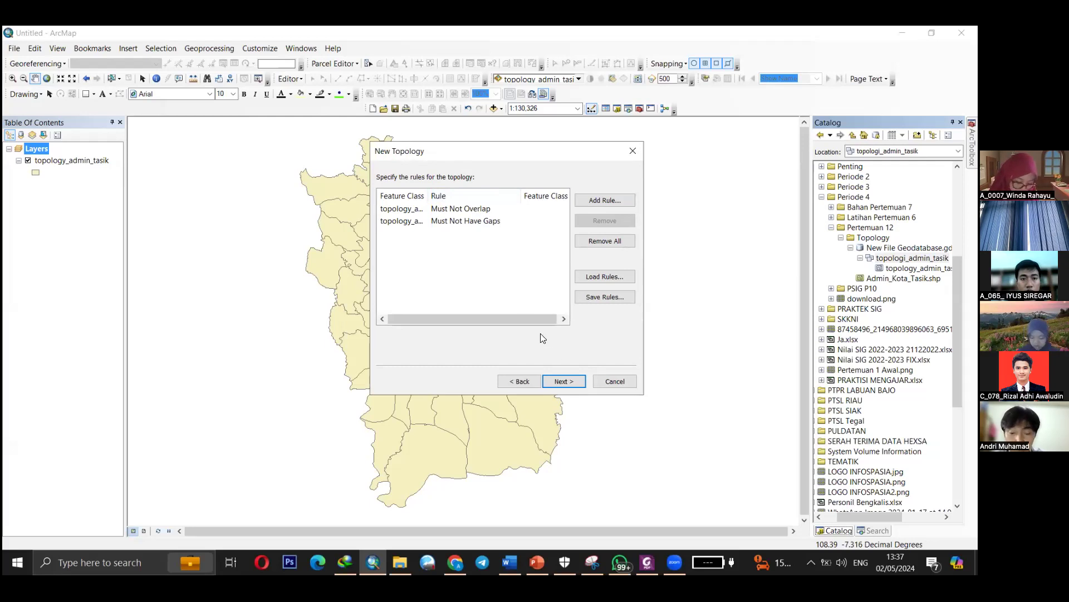
Finish creating the topology with the two rules and validate it right away.
{"action": "left_click", "coordinate": [570, 382]}
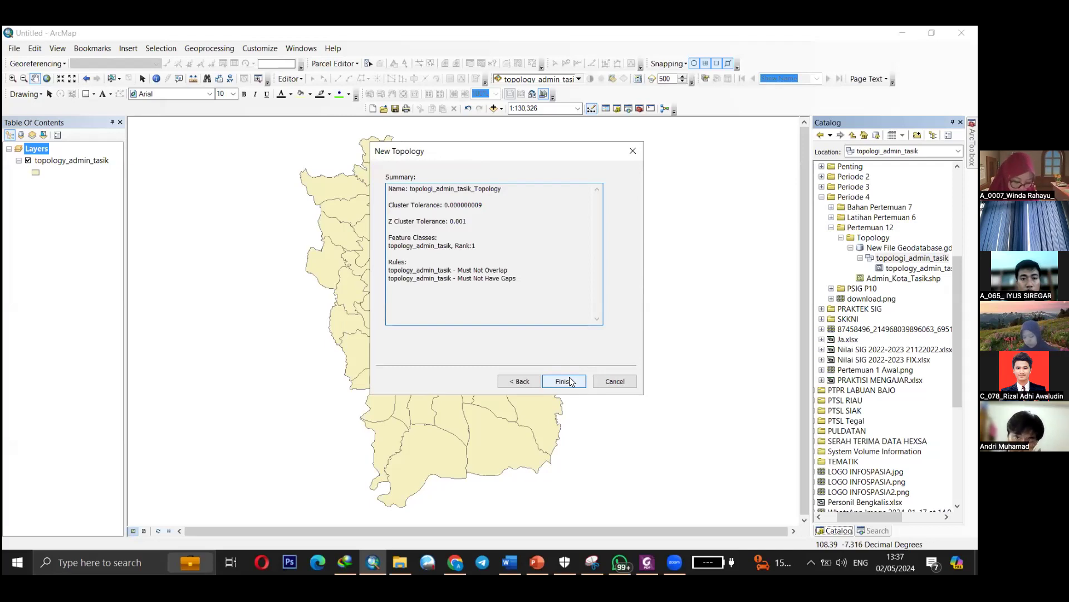
{"action": "left_click", "coordinate": [569, 380]}
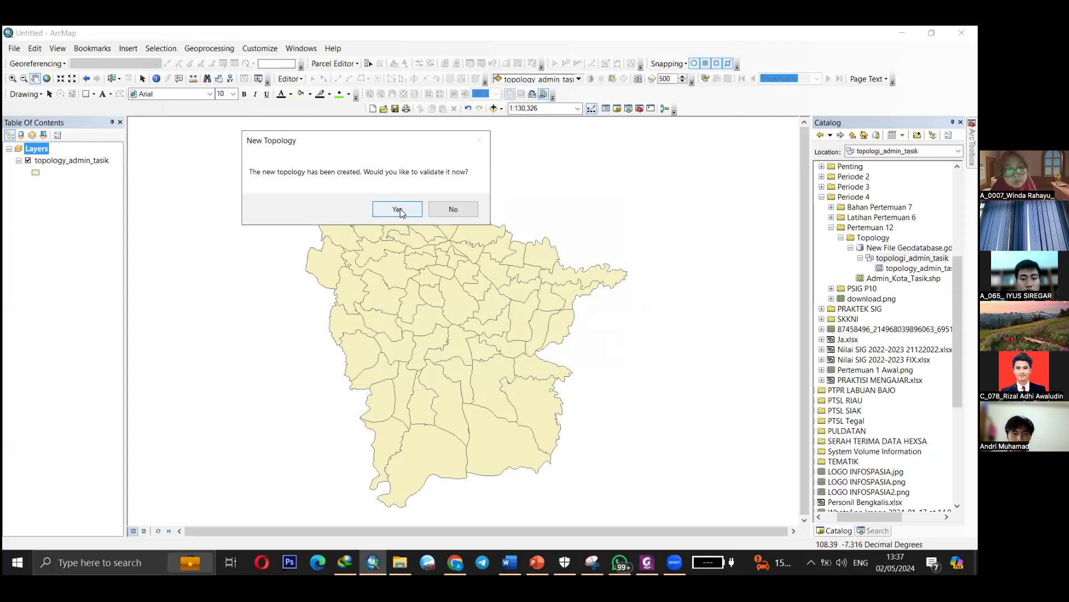
{"action": "left_click", "coordinate": [398, 208]}
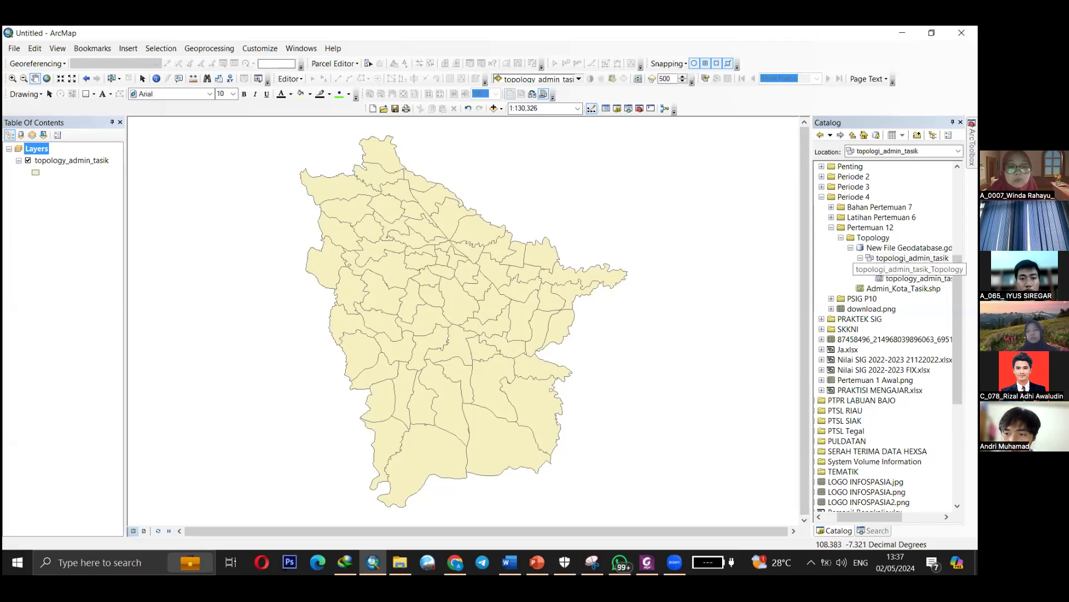
Open the properties of topologi_admin_tasik_Topology and review its general settings, feature classes and rules.
{"action": "left_click", "coordinate": [891, 268]}
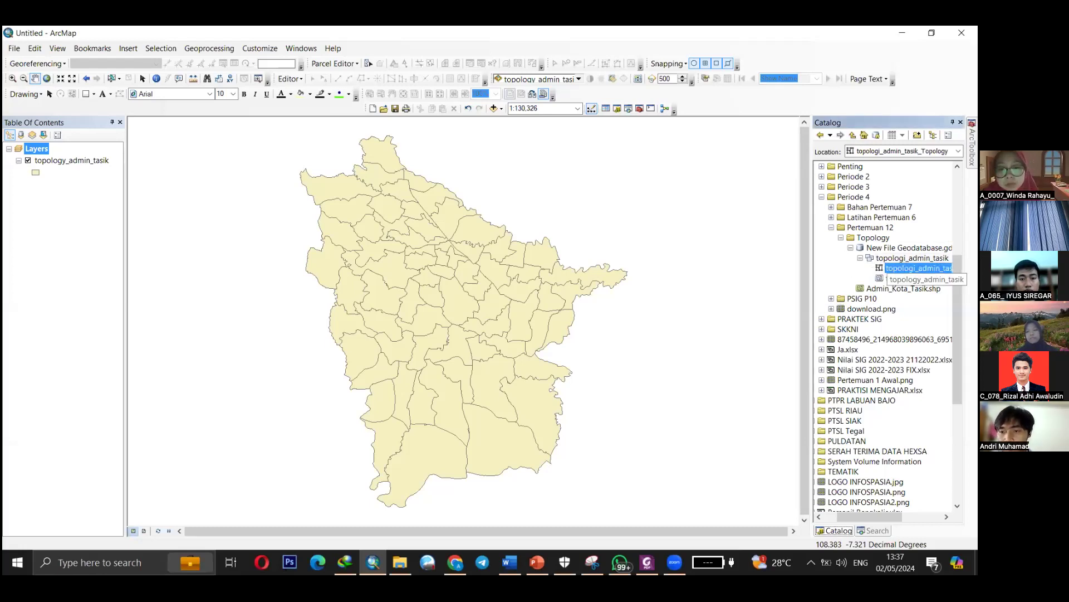
{"action": "right_click", "coordinate": [884, 269]}
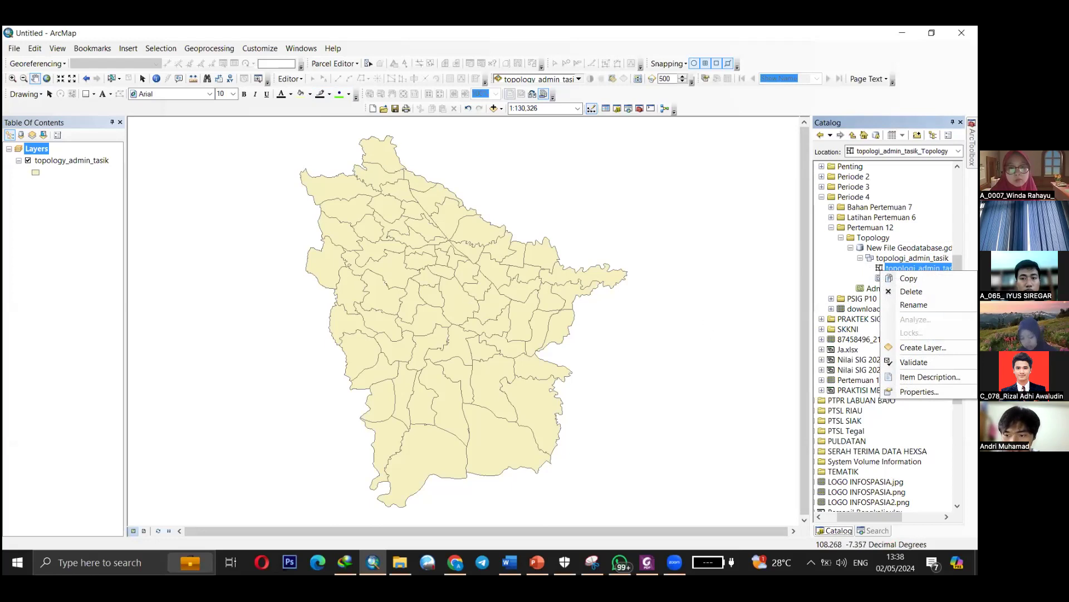
{"action": "left_click", "coordinate": [919, 391]}
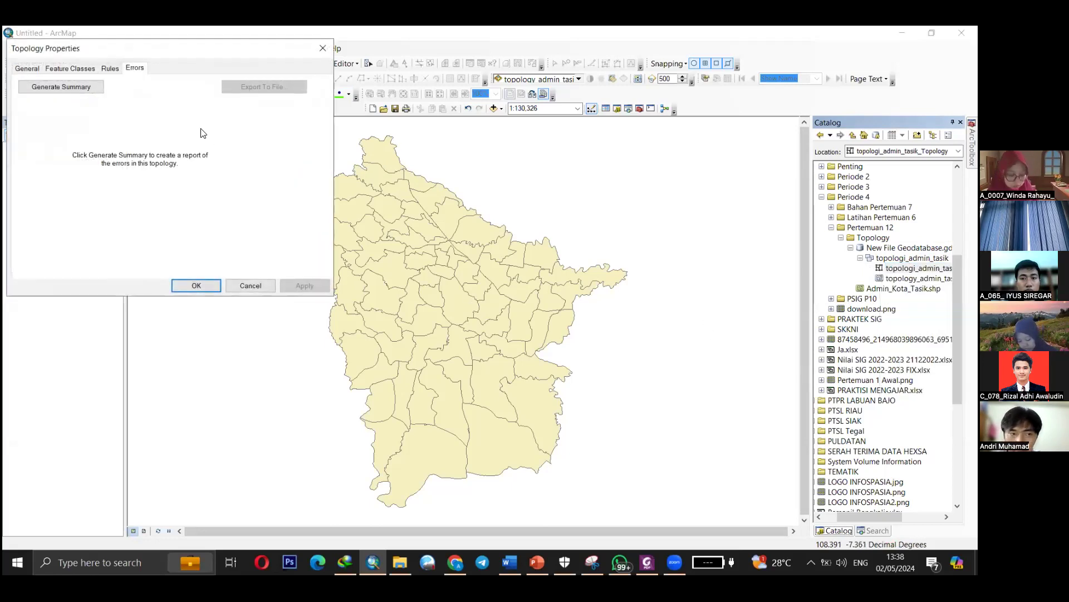
{"action": "left_click_drag", "start_coordinate": [177, 55], "coordinate": [427, 111]}
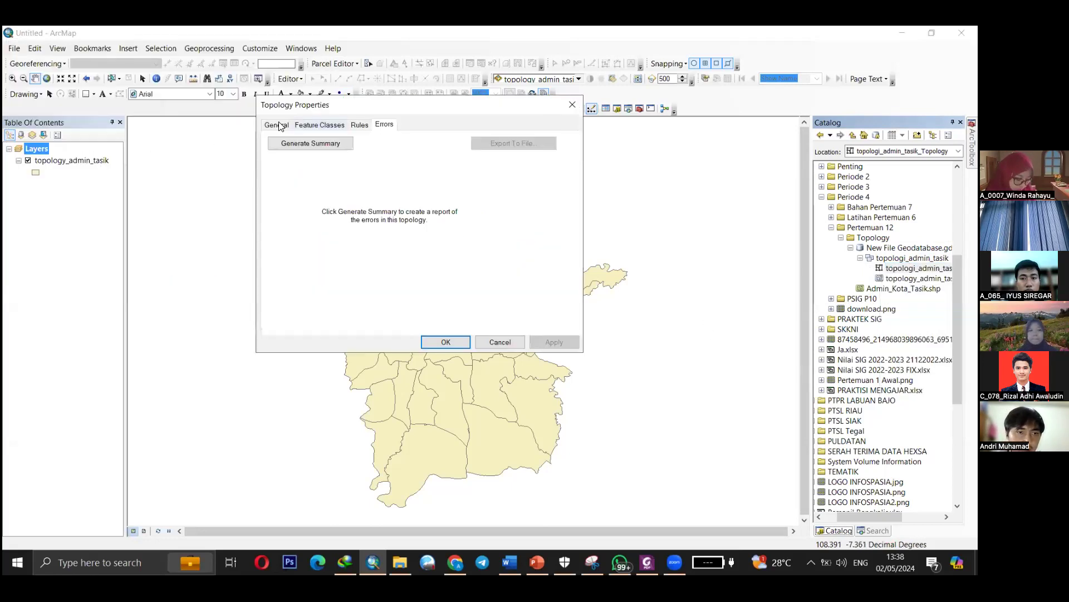
{"action": "left_click", "coordinate": [276, 125]}
{"action": "left_click", "coordinate": [341, 125]}
{"action": "left_click", "coordinate": [360, 125]}
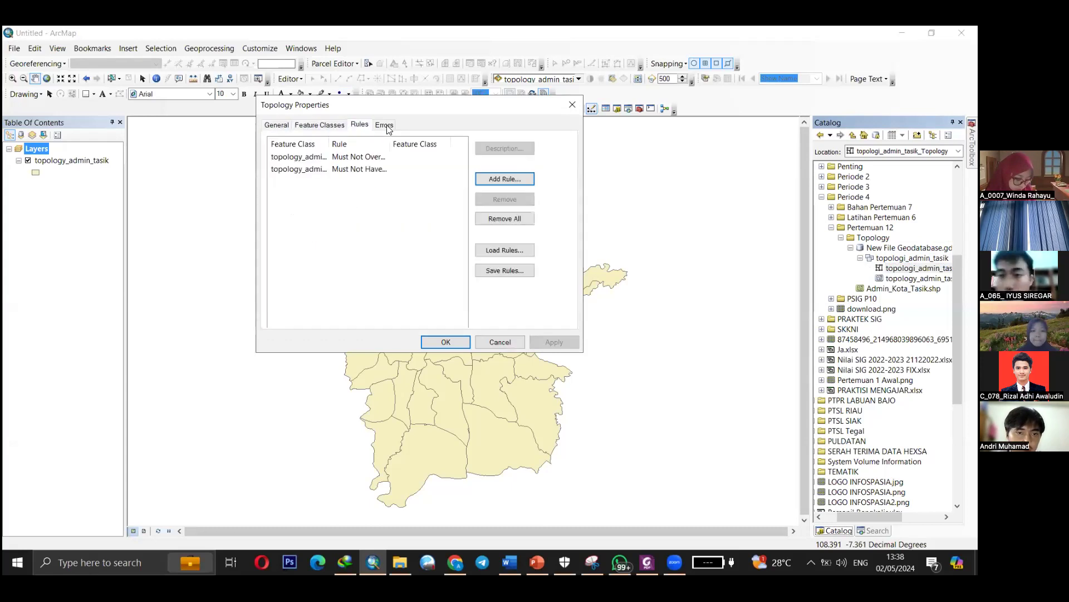
{"action": "left_click", "coordinate": [385, 125]}
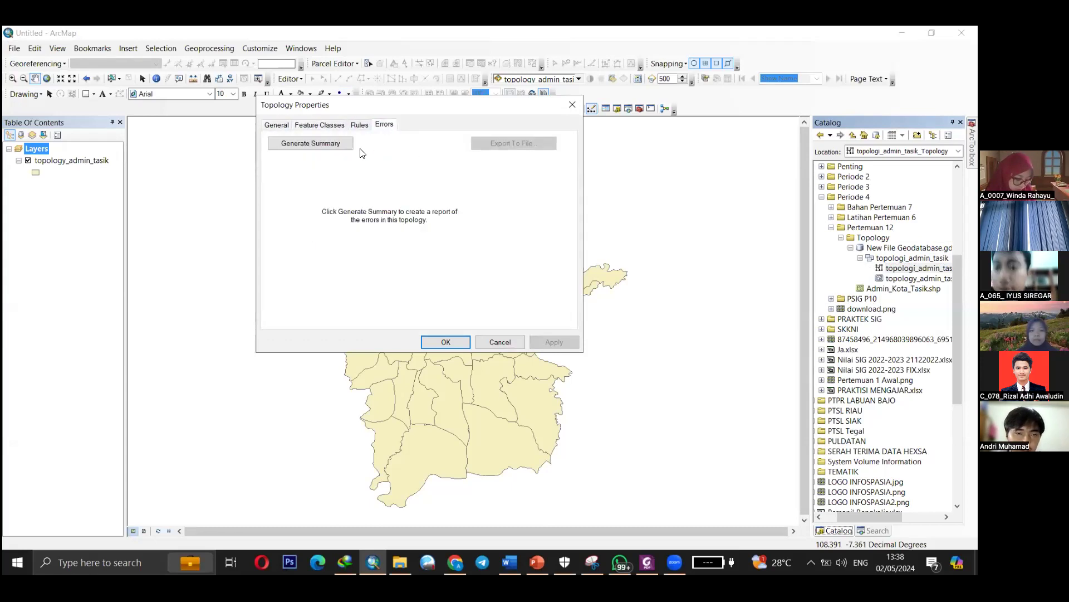
Generate the topology's error summary, examine the errors per rule and close the properties.
{"action": "left_click", "coordinate": [321, 144]}
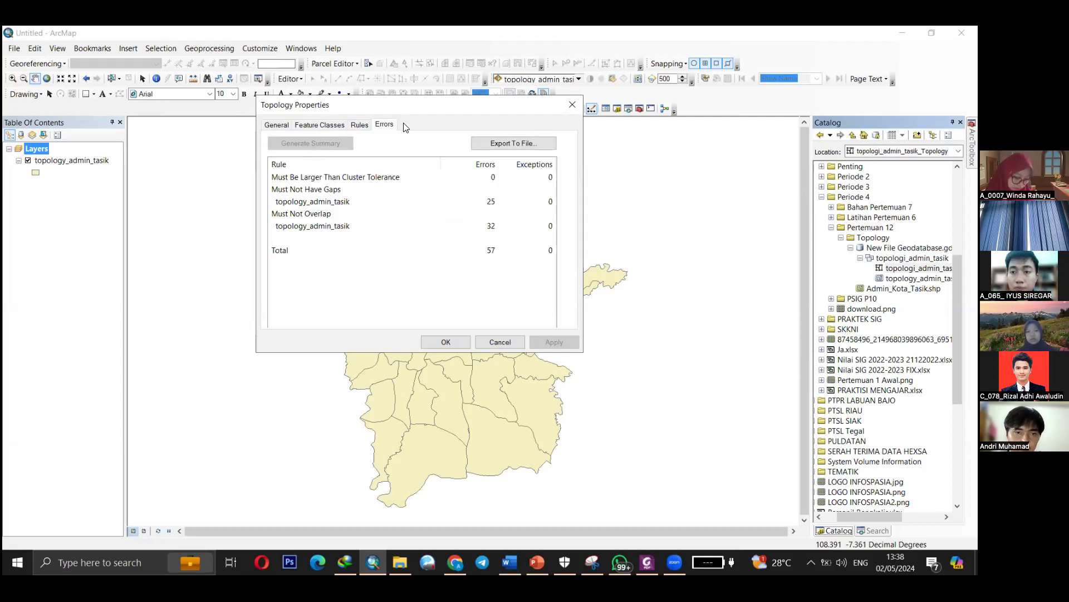
{"action": "left_click_drag", "start_coordinate": [404, 112], "coordinate": [457, 136]}
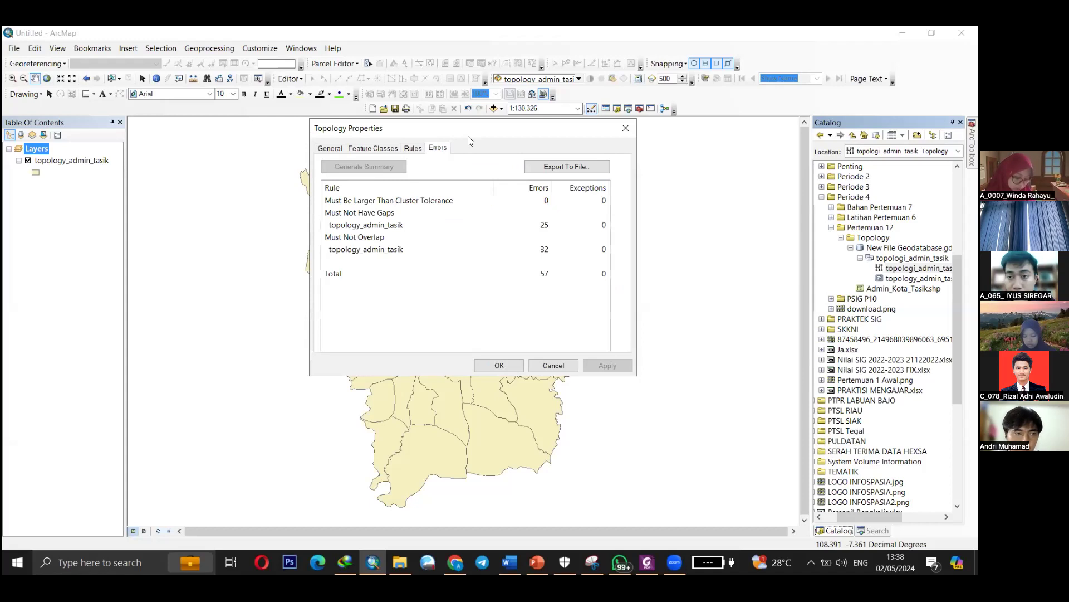
{"action": "left_click_drag", "start_coordinate": [468, 140], "coordinate": [395, 146]}
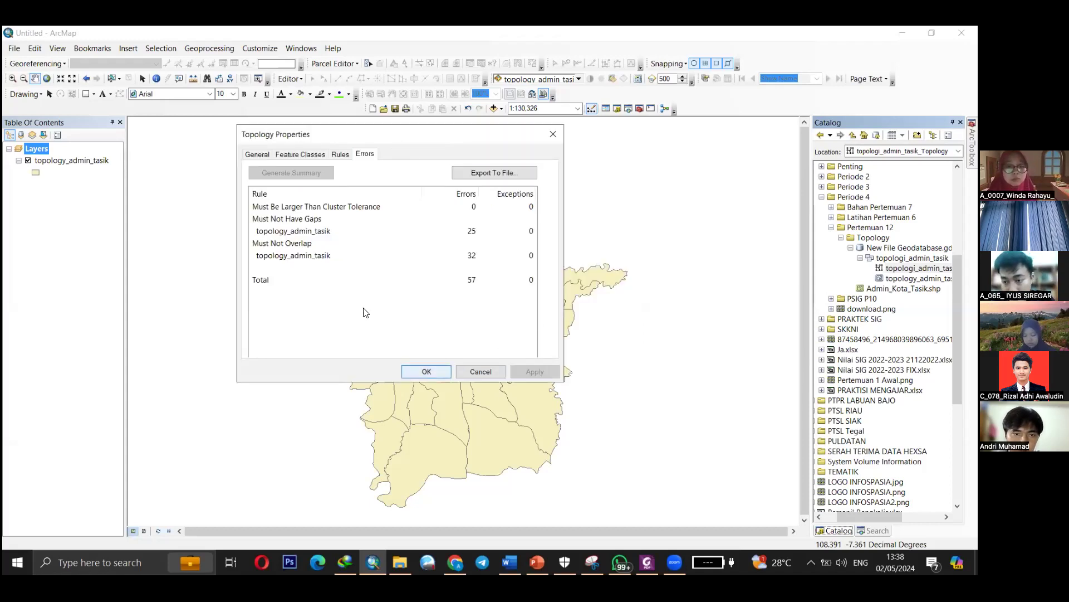
{"action": "left_click", "coordinate": [427, 372]}
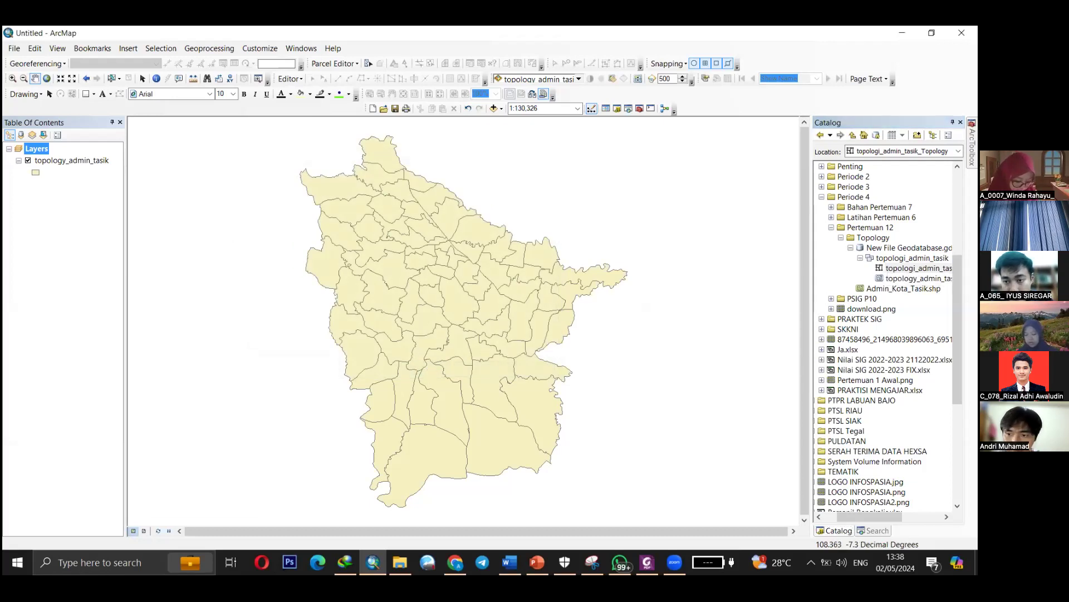
Reopen the properties of topologi_admin_tasik_Topology, generate the error summary again to check the totals and close them.
{"action": "left_click", "coordinate": [913, 269]}
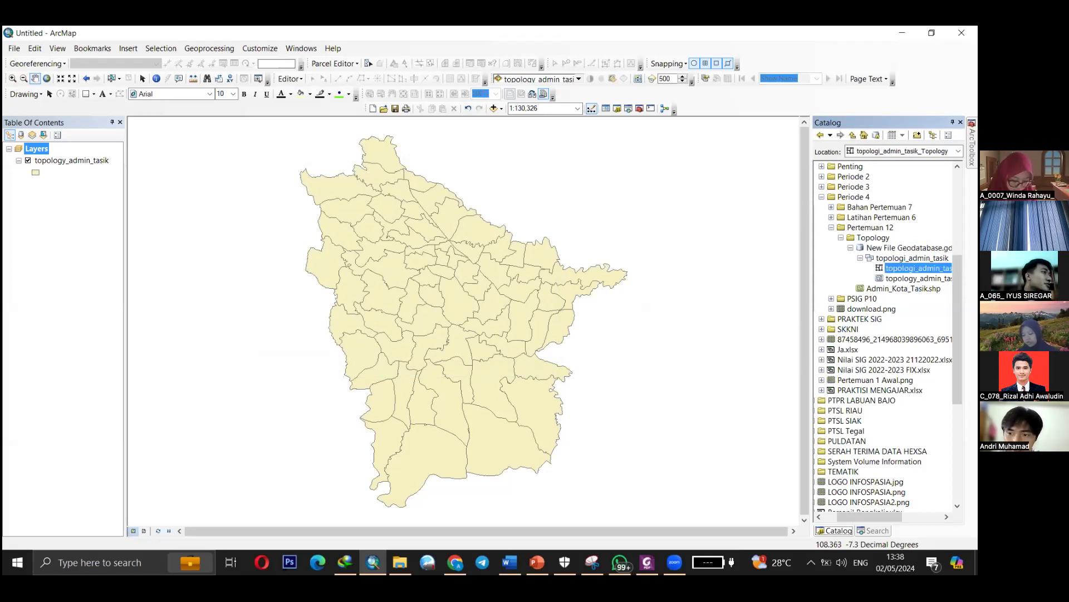
{"action": "right_click", "coordinate": [889, 270]}
{"action": "left_click", "coordinate": [919, 391]}
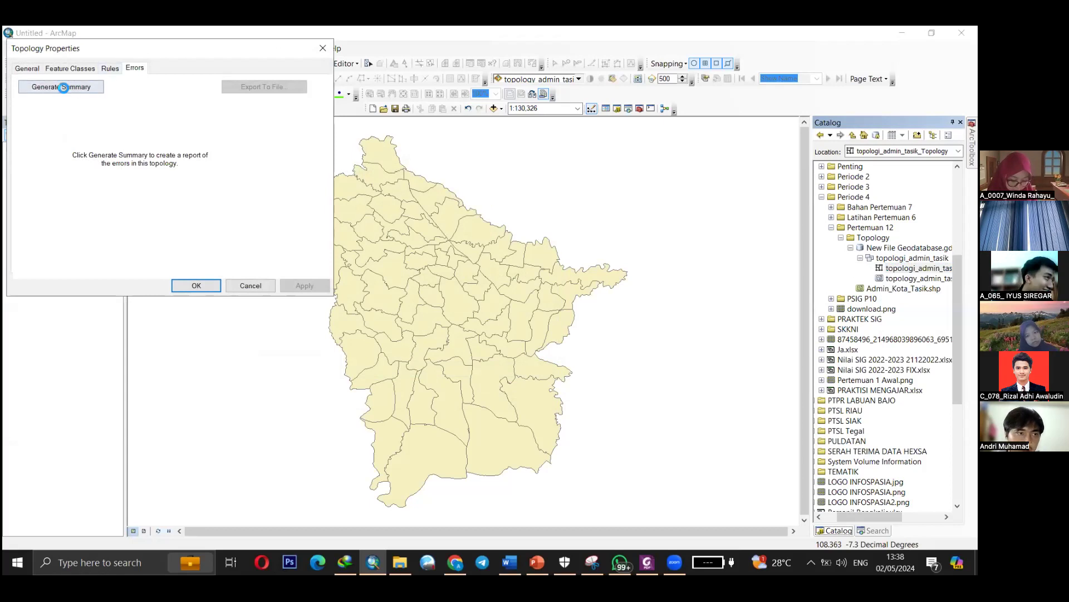
{"action": "left_click", "coordinate": [64, 88]}
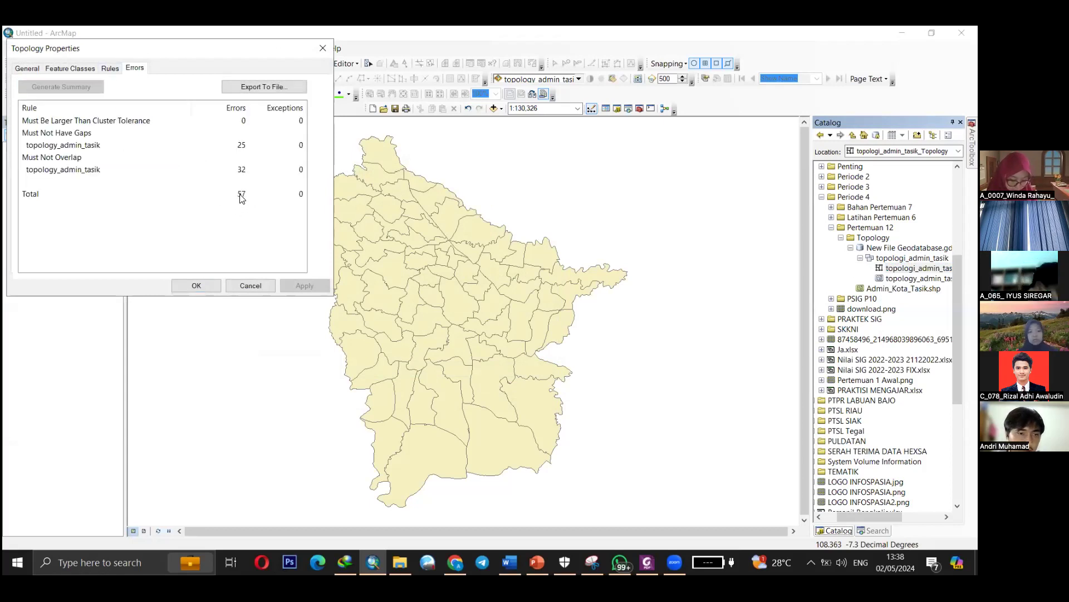
{"action": "left_click_drag", "start_coordinate": [287, 53], "coordinate": [353, 131]}
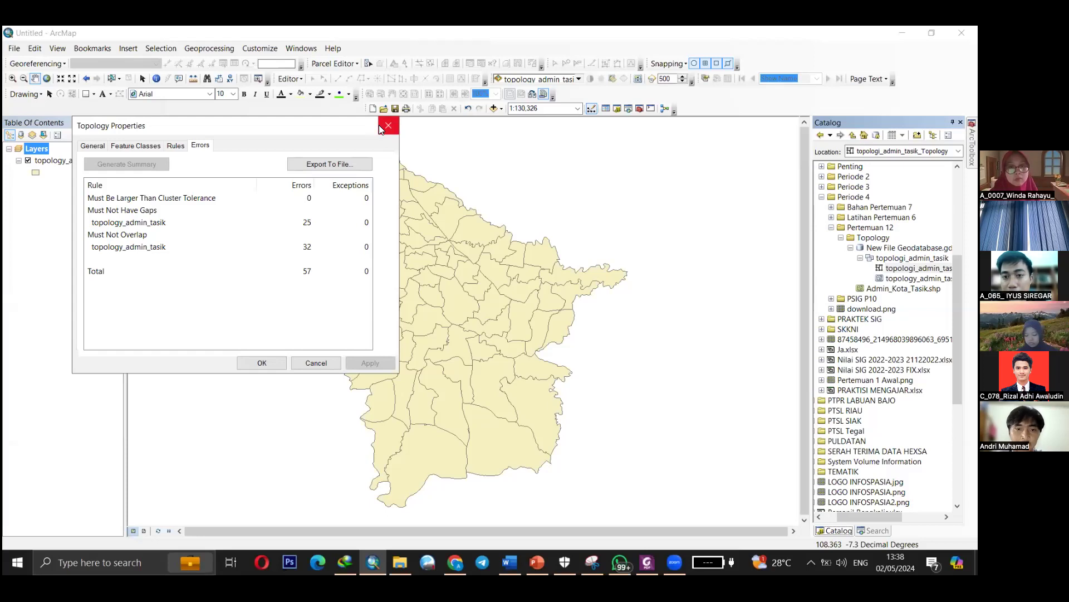
{"action": "left_click", "coordinate": [379, 127]}
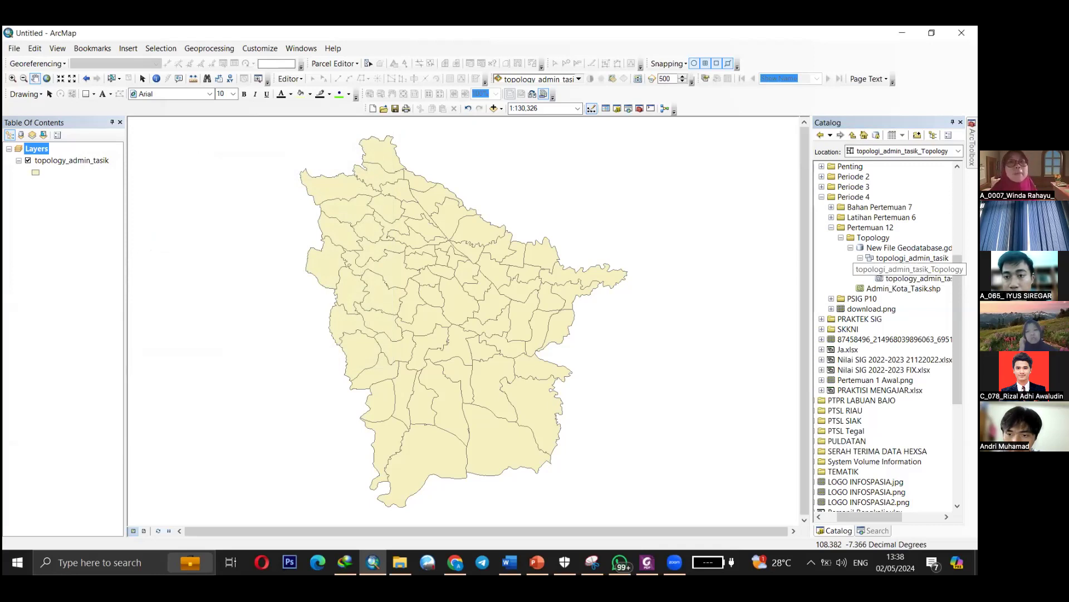
Add topologi_admin_tasik_Topology to the map together with all its participating feature classes.
{"action": "left_click", "coordinate": [914, 269]}
{"action": "left_click", "coordinate": [904, 289]}
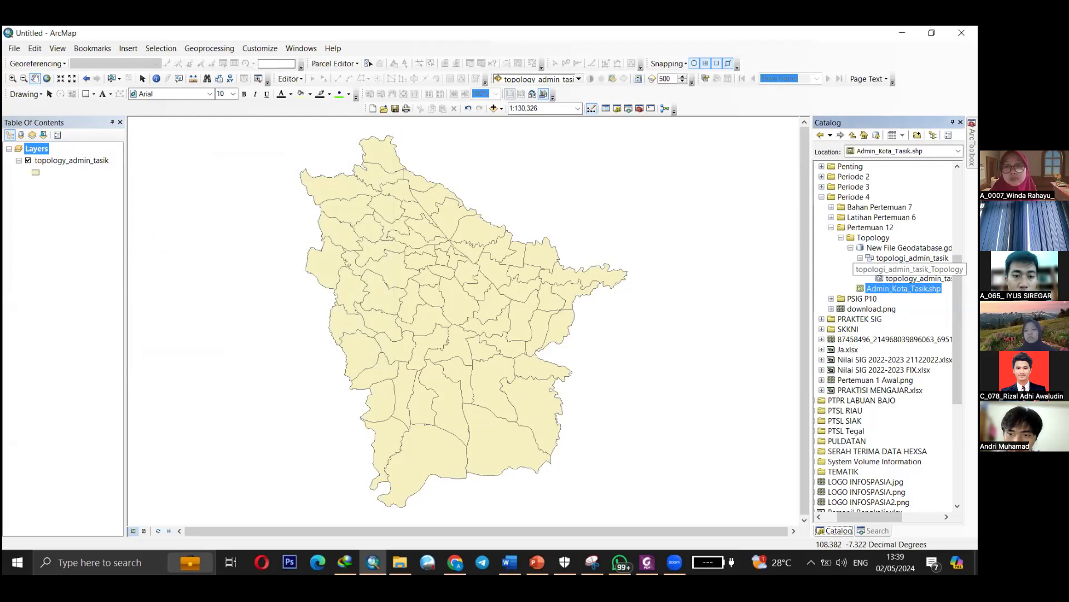
{"action": "left_click", "coordinate": [913, 269]}
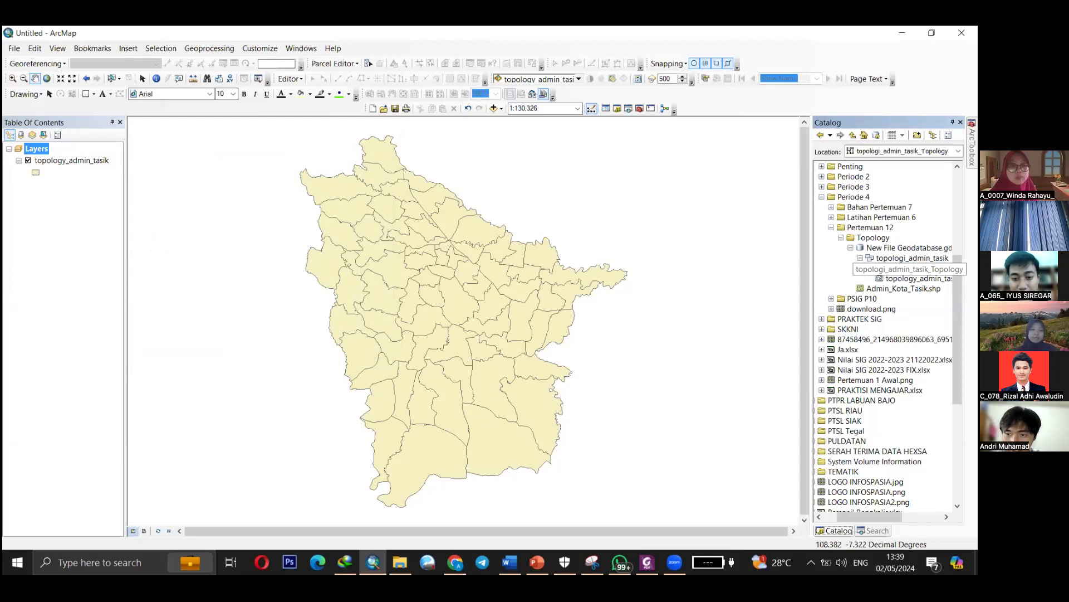
{"action": "left_click_drag", "start_coordinate": [746, 276], "coordinate": [419, 257]}
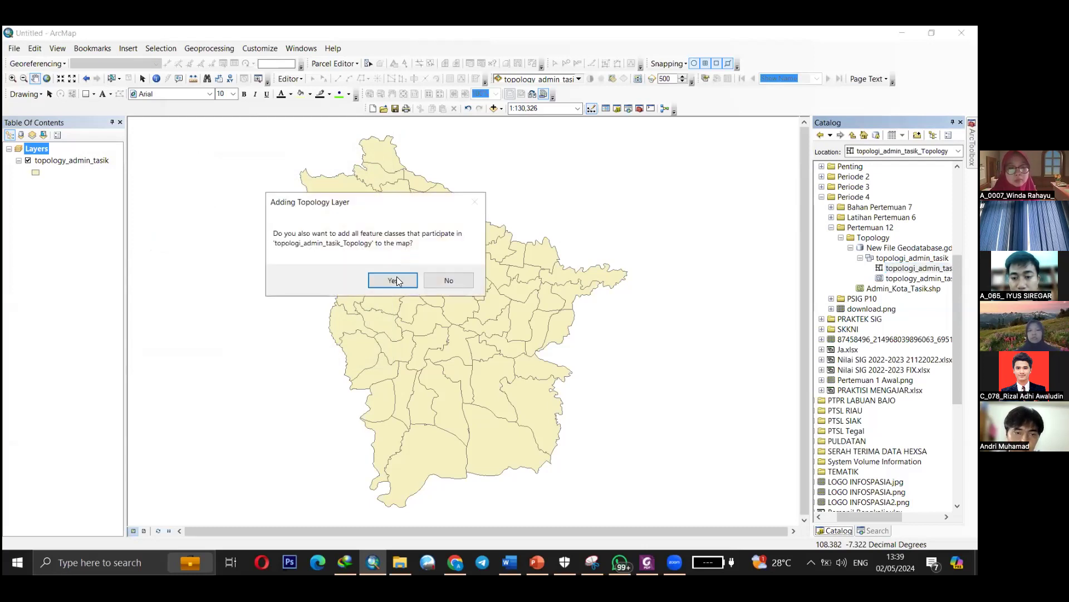
{"action": "left_click", "coordinate": [393, 280]}
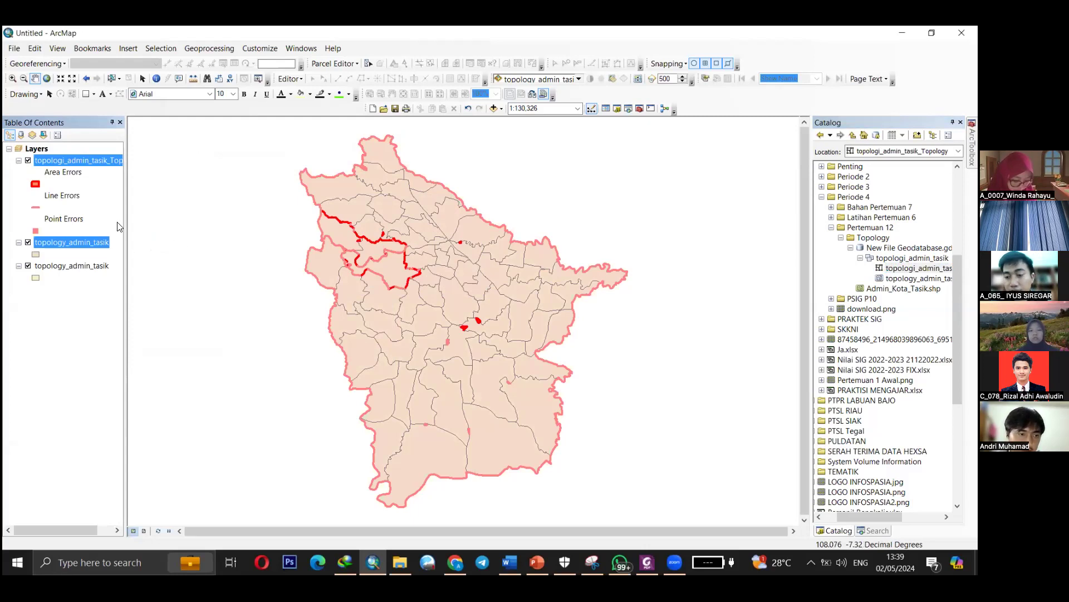
Remove the lower, duplicate topology_admin_tasik layer from the map and shift the Standard toolbar to the start of its row.
{"action": "right_click", "coordinate": [67, 263]}
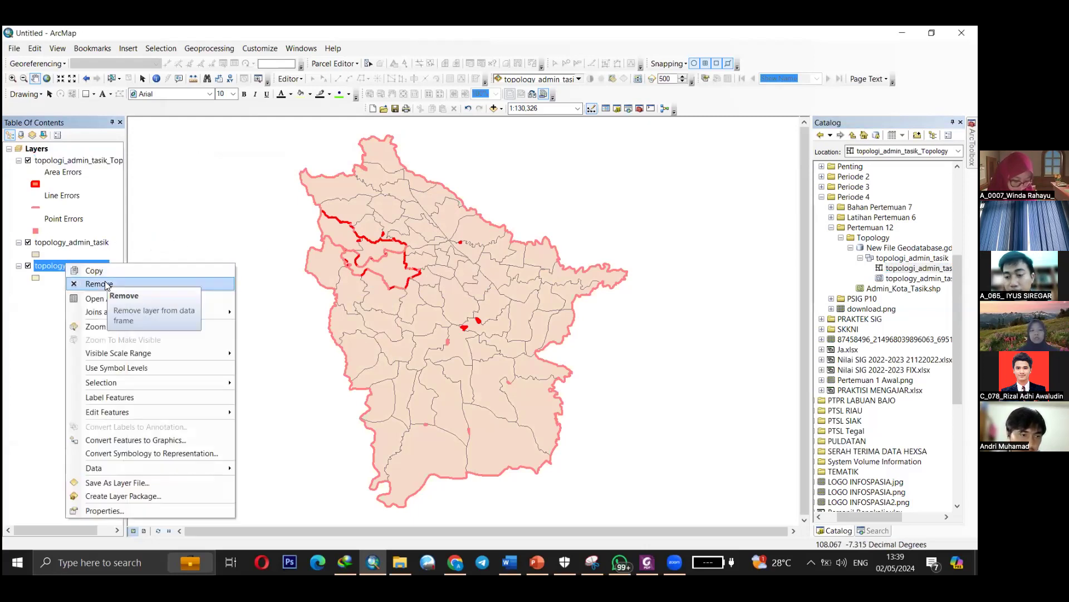
{"action": "left_click", "coordinate": [105, 284]}
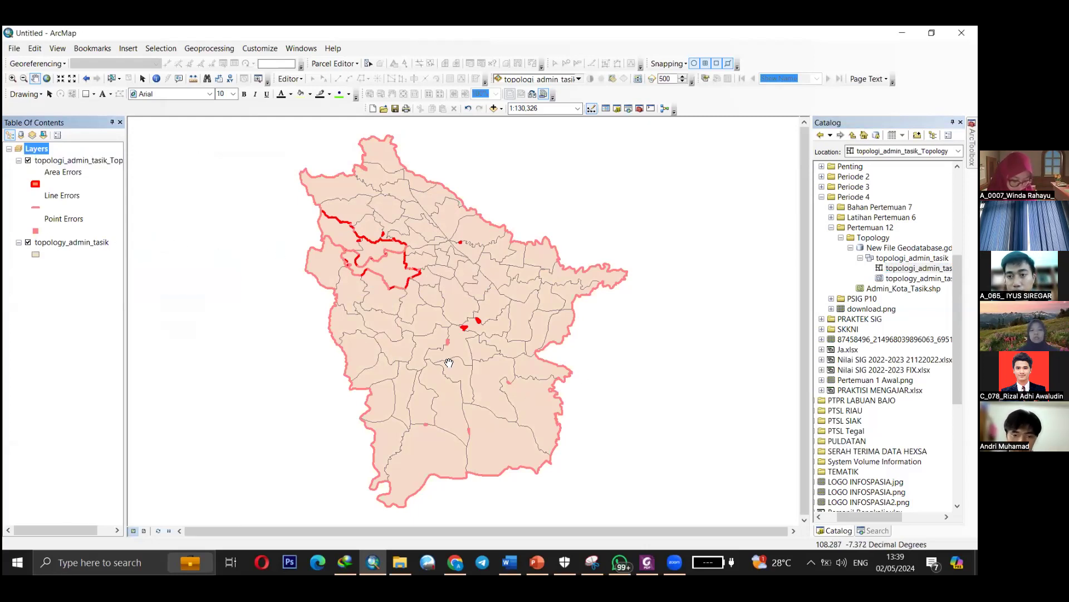
{"action": "scroll", "coordinate": [407, 290], "scroll_direction": "up", "scroll_amount": 1}
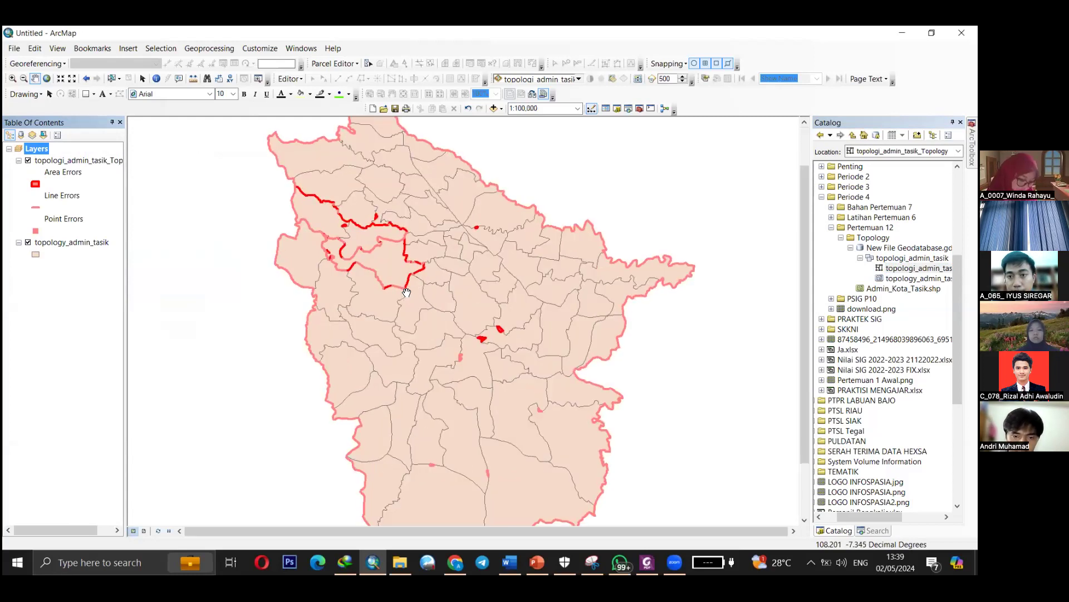
{"action": "scroll", "coordinate": [407, 290], "scroll_direction": "down", "scroll_amount": 1}
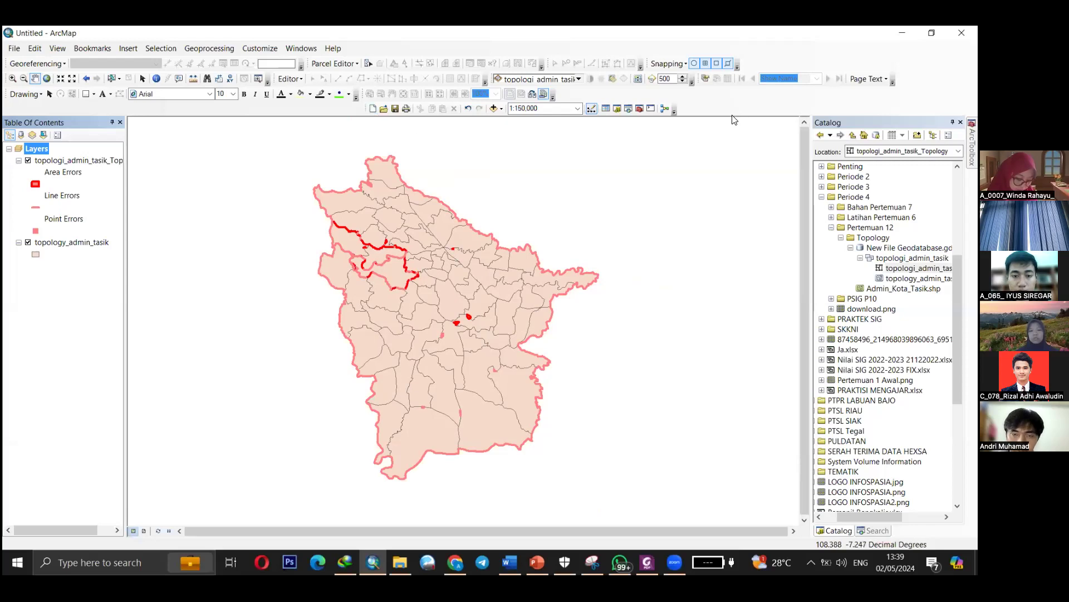
{"action": "left_click_drag", "start_coordinate": [366, 108], "coordinate": [9, 109]}
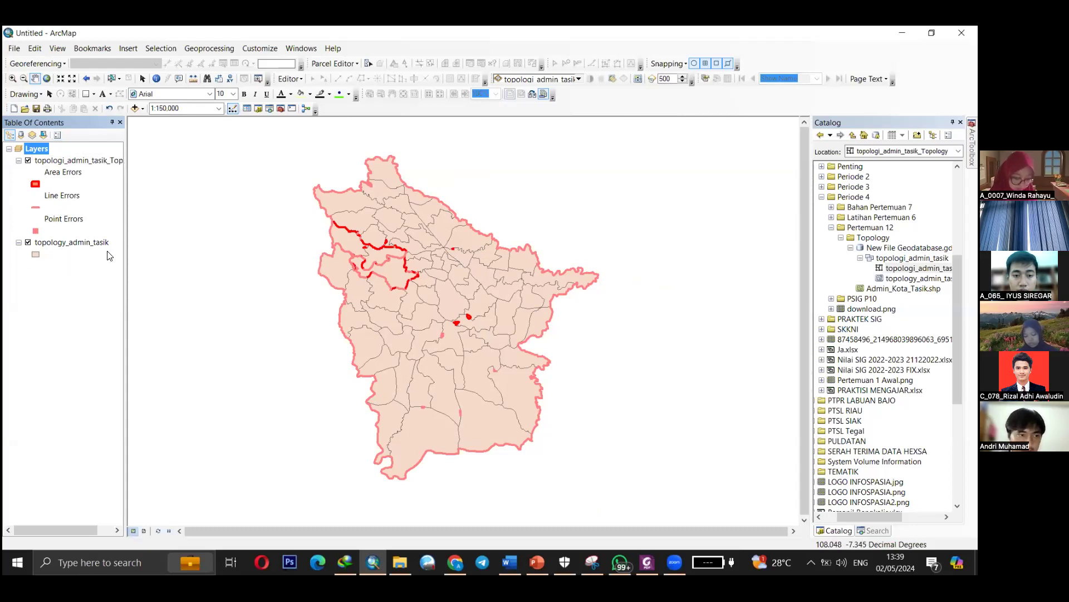
{"action": "right_click", "coordinate": [61, 242]}
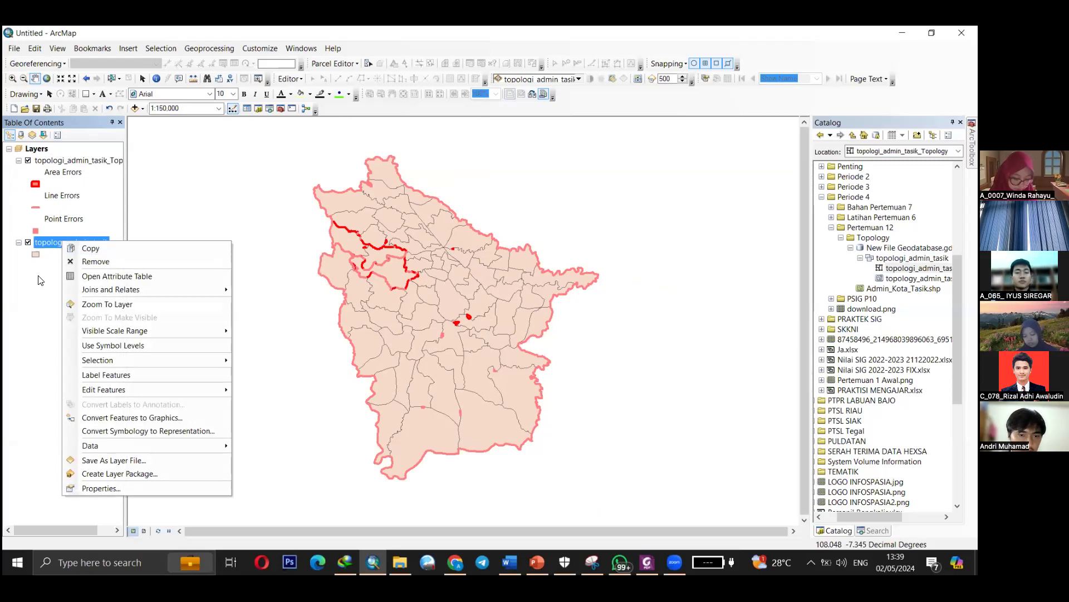
{"action": "left_click", "coordinate": [79, 251]}
{"action": "right_click", "coordinate": [79, 250]}
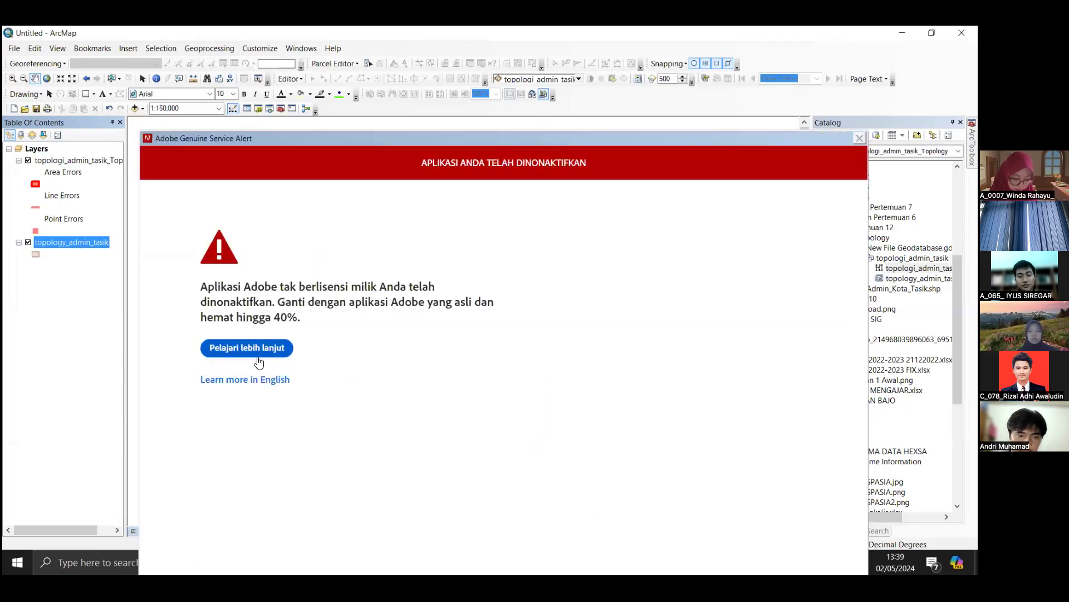
{"action": "left_click", "coordinate": [266, 350]}
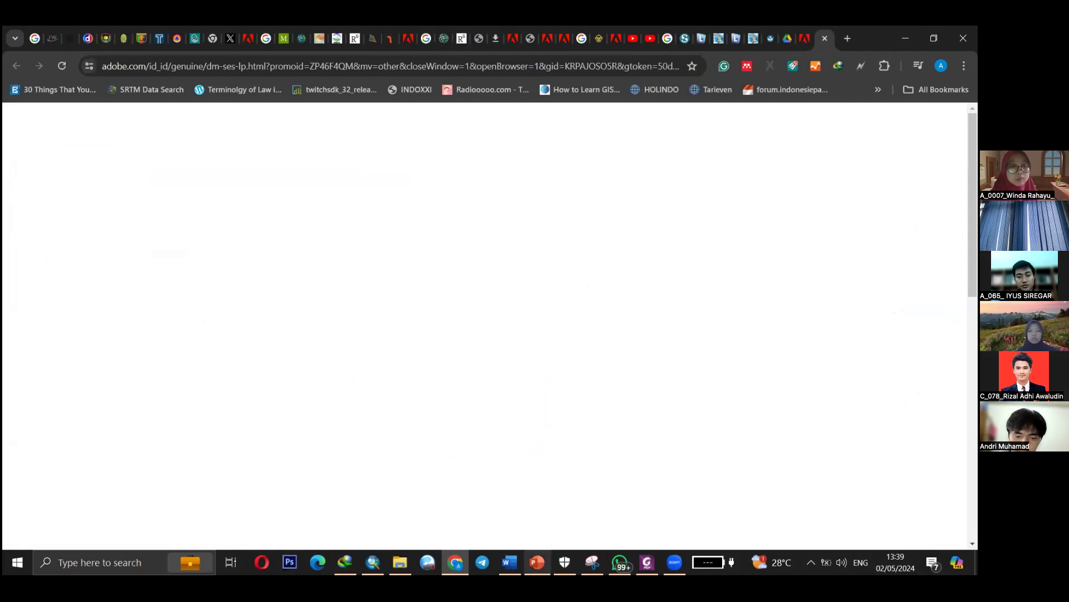
{"action": "left_click", "coordinate": [372, 562]}
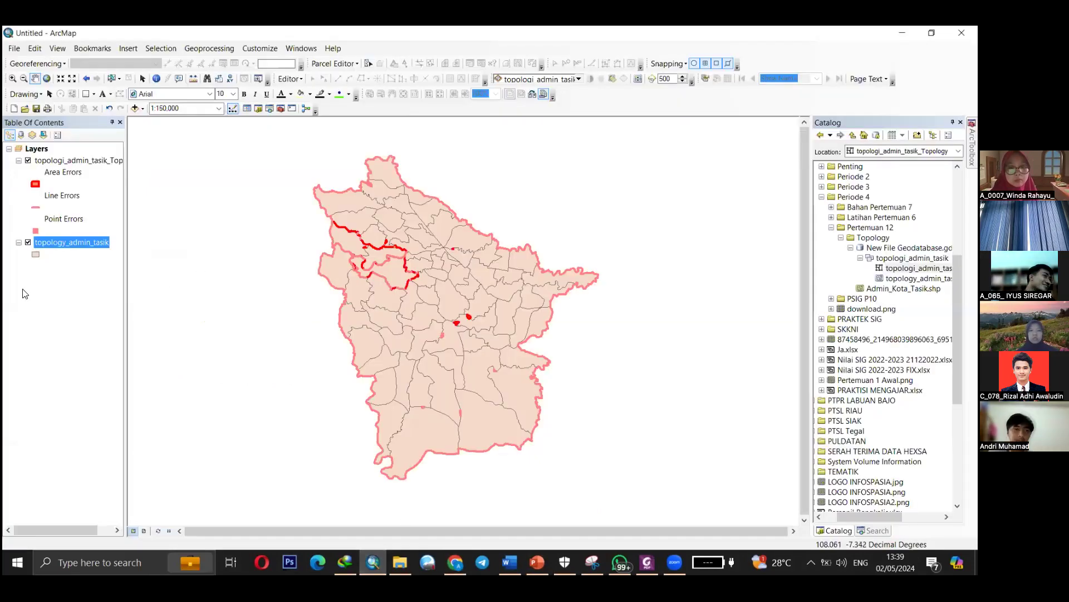
Remove the topology_admin_tasik layer and the topologi_admin_tasik_Topology layer from the map.
{"action": "right_click", "coordinate": [65, 244]}
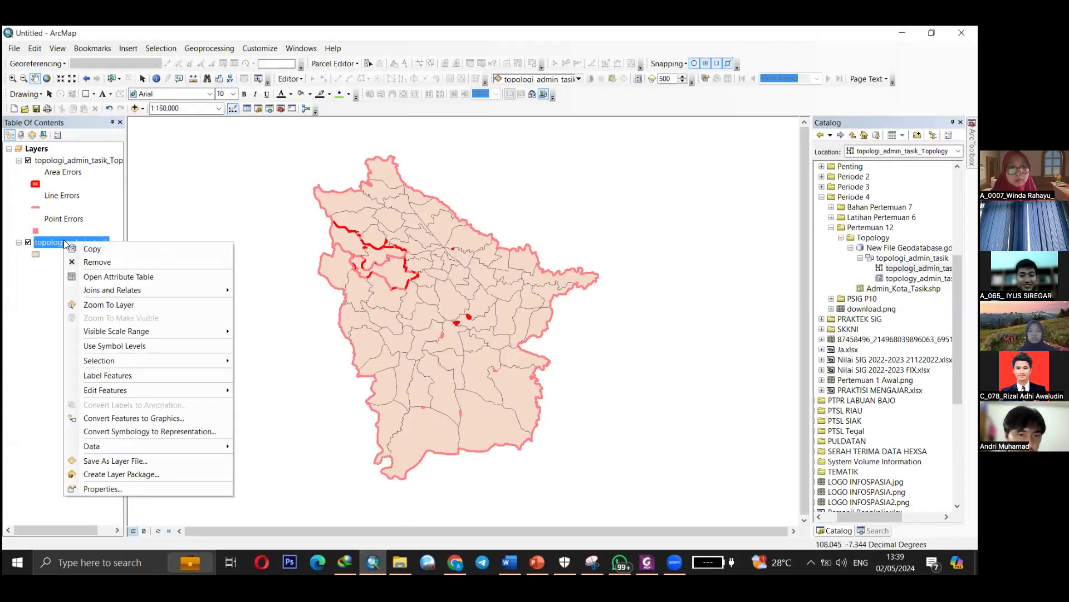
{"action": "left_click", "coordinate": [102, 262]}
{"action": "right_click", "coordinate": [65, 159]}
{"action": "left_click", "coordinate": [131, 178]}
{"action": "left_click", "coordinate": [902, 288]}
{"action": "right_click", "coordinate": [902, 288]}
{"action": "key", "text": "Delete"}
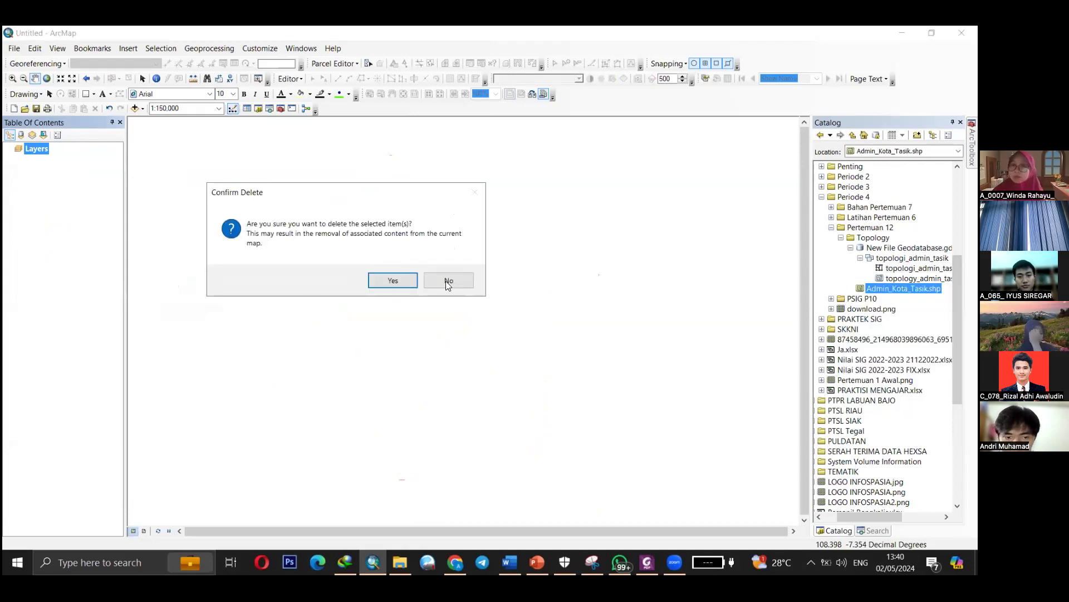
{"action": "left_click", "coordinate": [449, 280]}
{"action": "right_click", "coordinate": [845, 288]}
Delete topologi_admin_tasik_Topology and the topology_admin_tasik feature class from the topologi_admin_tasik dataset.
{"action": "right_click", "coordinate": [913, 267]}
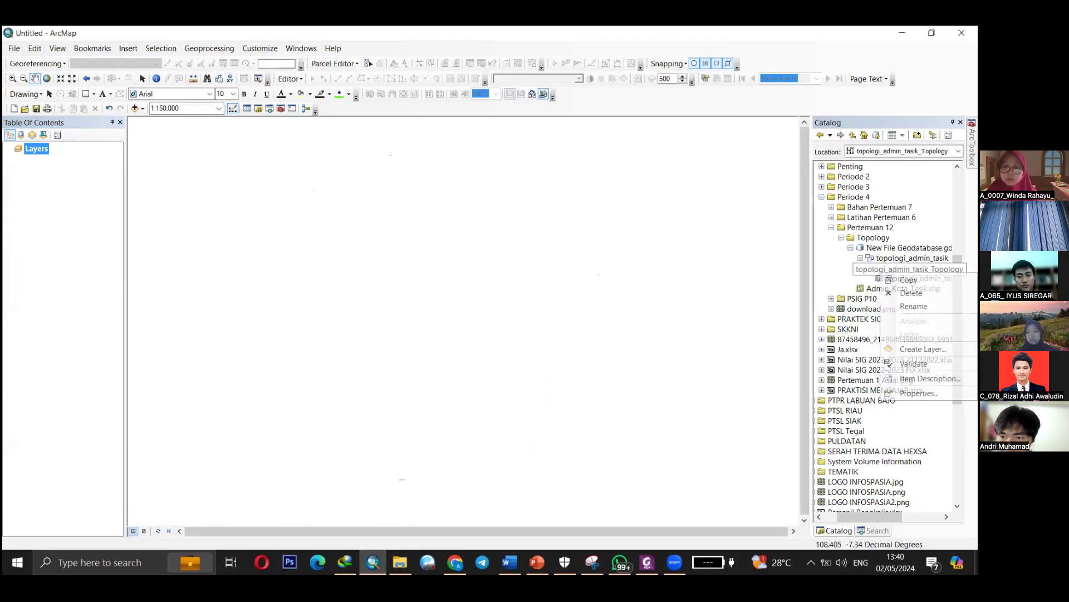
{"action": "left_click", "coordinate": [897, 291]}
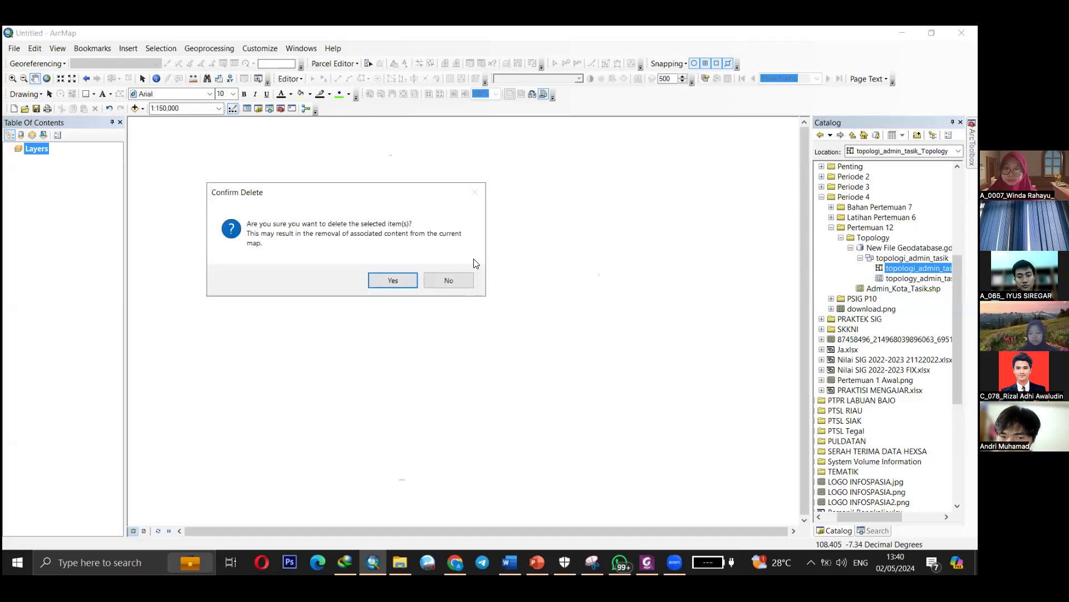
{"action": "left_click", "coordinate": [404, 281]}
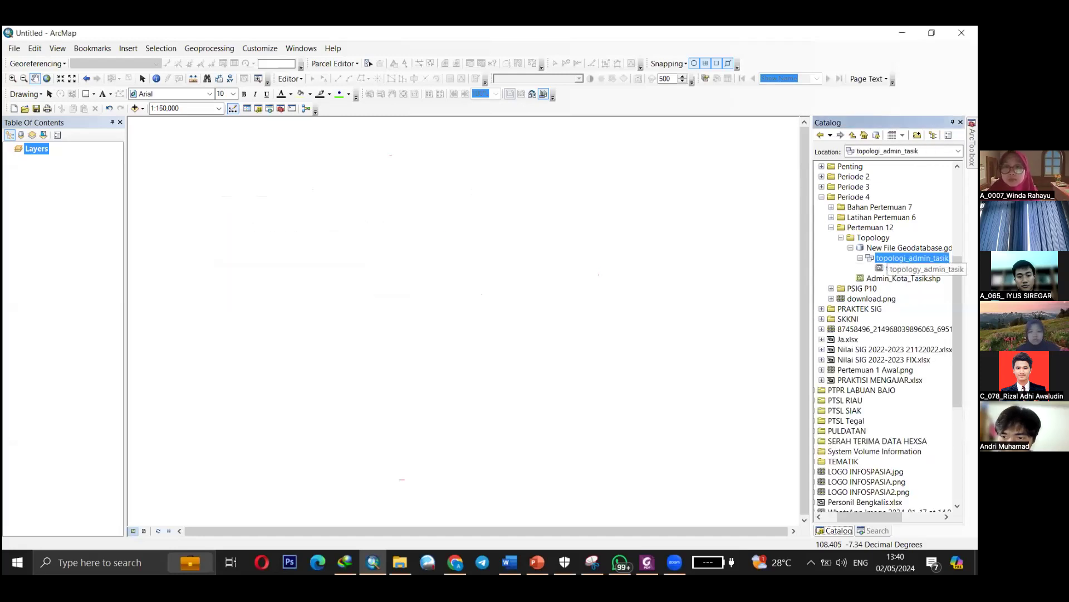
{"action": "right_click", "coordinate": [913, 268]}
{"action": "key", "text": "Return"}
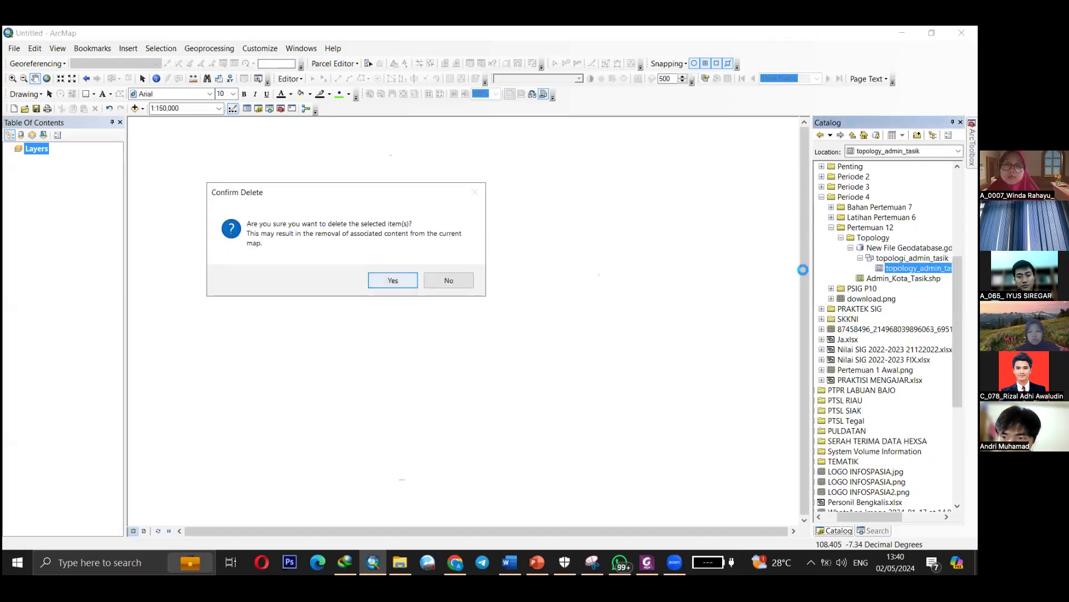
{"action": "left_click", "coordinate": [385, 279]}
Delete Admin_Kota_Tasik.shp from the Topology folder of Pertemuan 12.
{"action": "right_click", "coordinate": [904, 267]}
{"action": "left_click", "coordinate": [885, 287]}
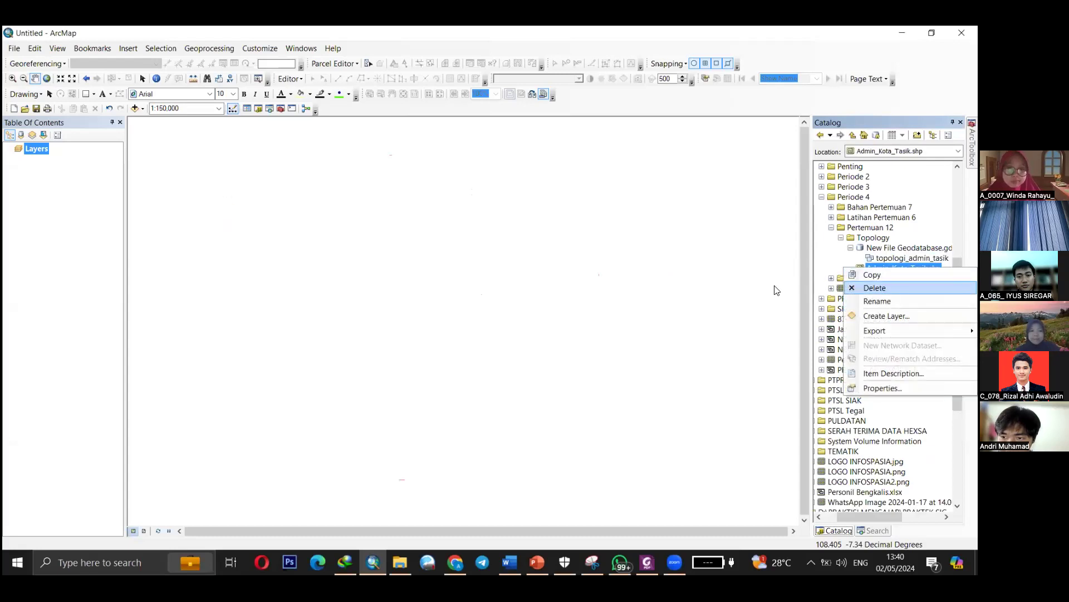
{"action": "left_click", "coordinate": [396, 283]}
{"action": "key", "text": "Return"}
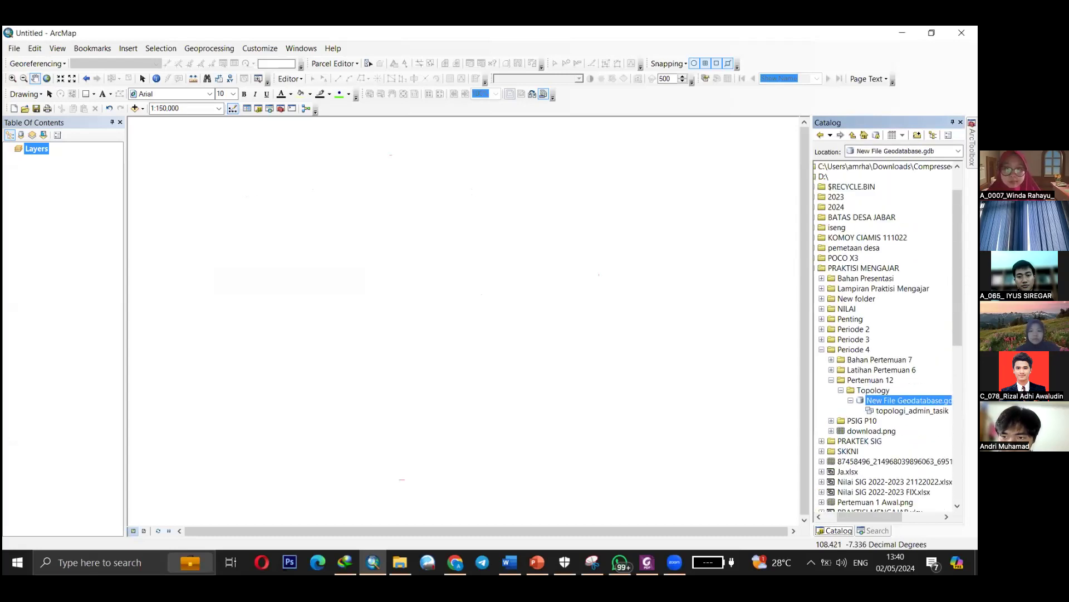
Delete the emptied topologi_admin_tasik feature dataset from New File Geodatabase.gdb.
{"action": "left_click_drag", "start_coordinate": [867, 518], "coordinate": [855, 518]}
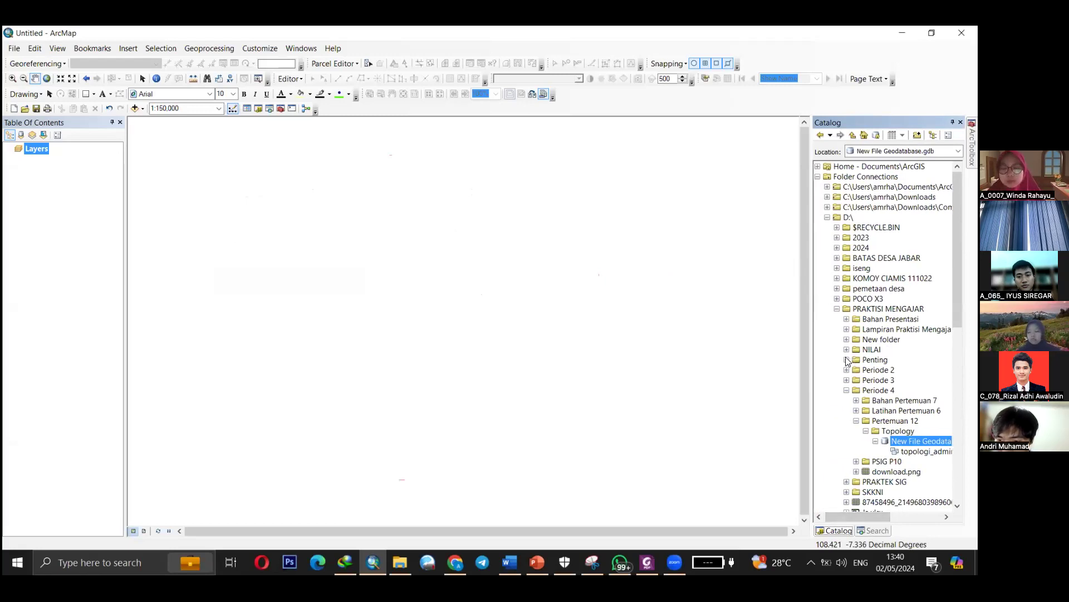
{"action": "right_click", "coordinate": [925, 451]}
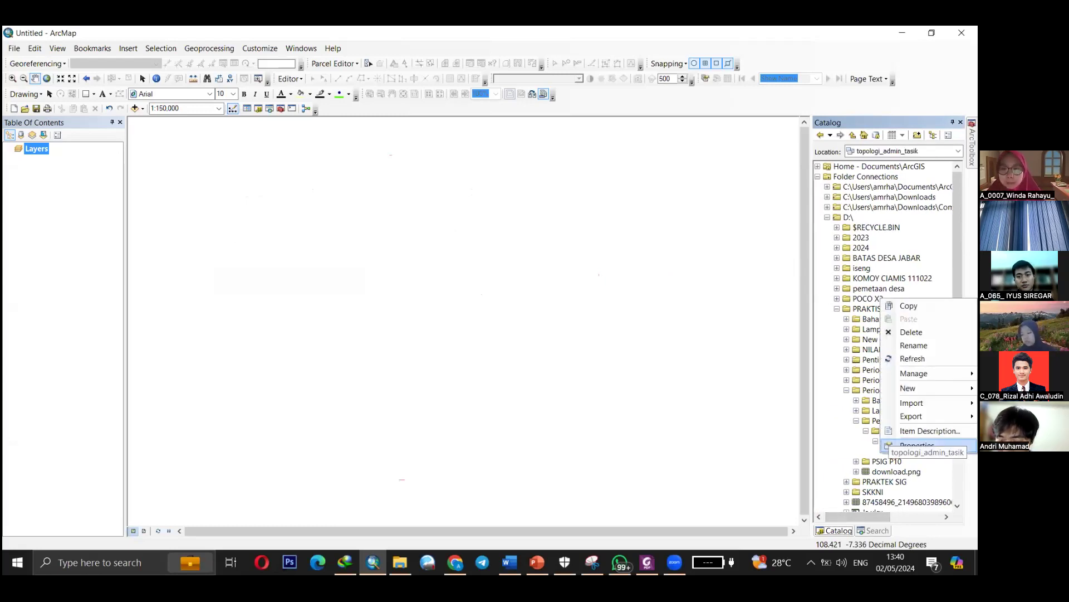
{"action": "left_click", "coordinate": [911, 332]}
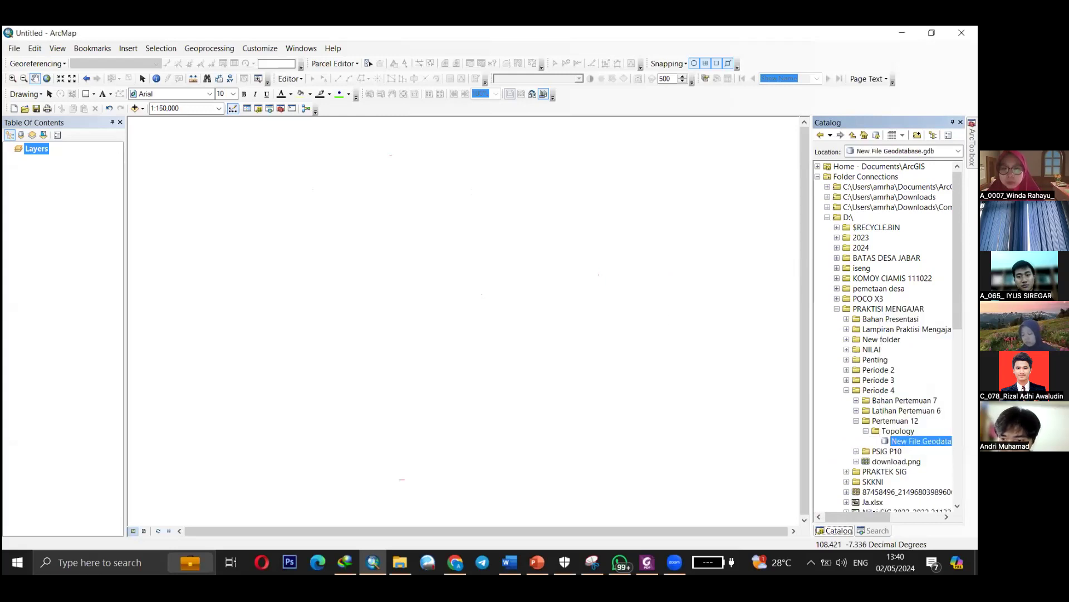
Start a new feature dataset in New File Geodatabase.gdb and name it topologi_admin_tasik.
{"action": "right_click", "coordinate": [918, 441]}
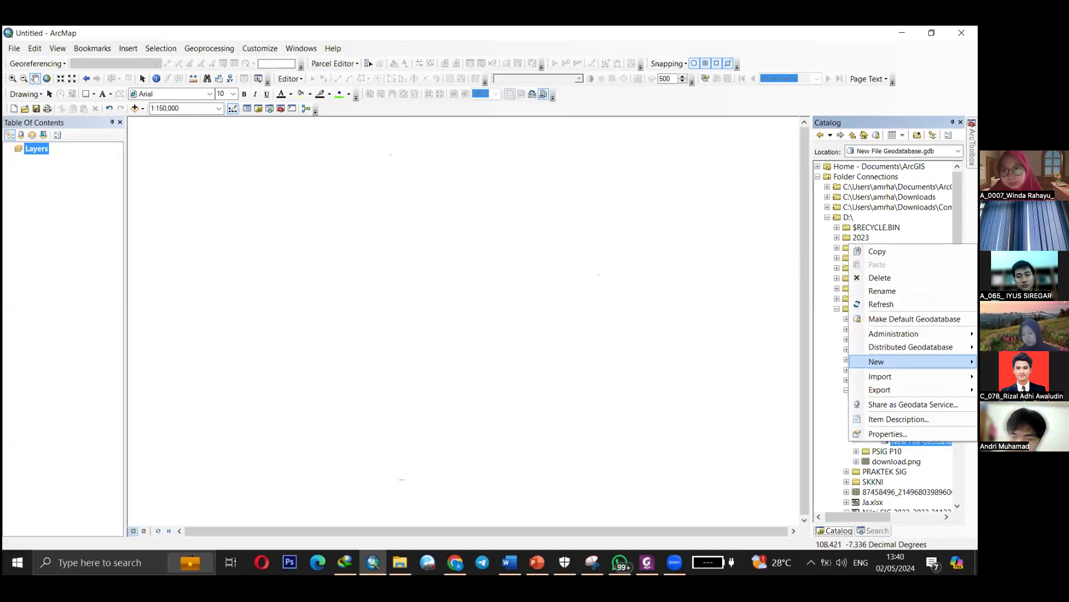
{"action": "mouse_move", "coordinate": [908, 362]}
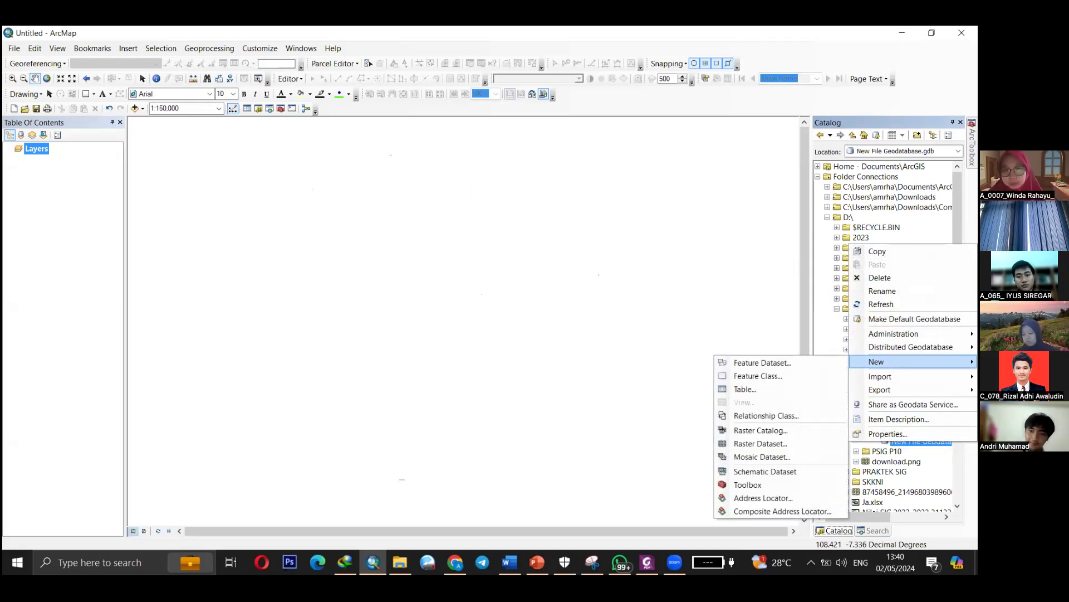
{"action": "left_click", "coordinate": [774, 363]}
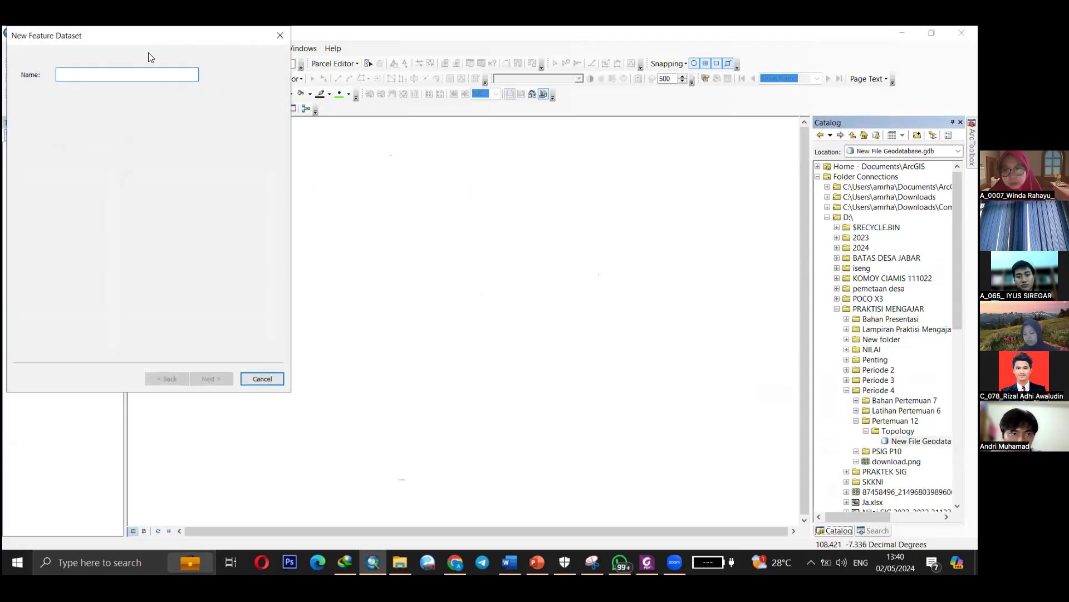
{"action": "type", "text": "topolog"}
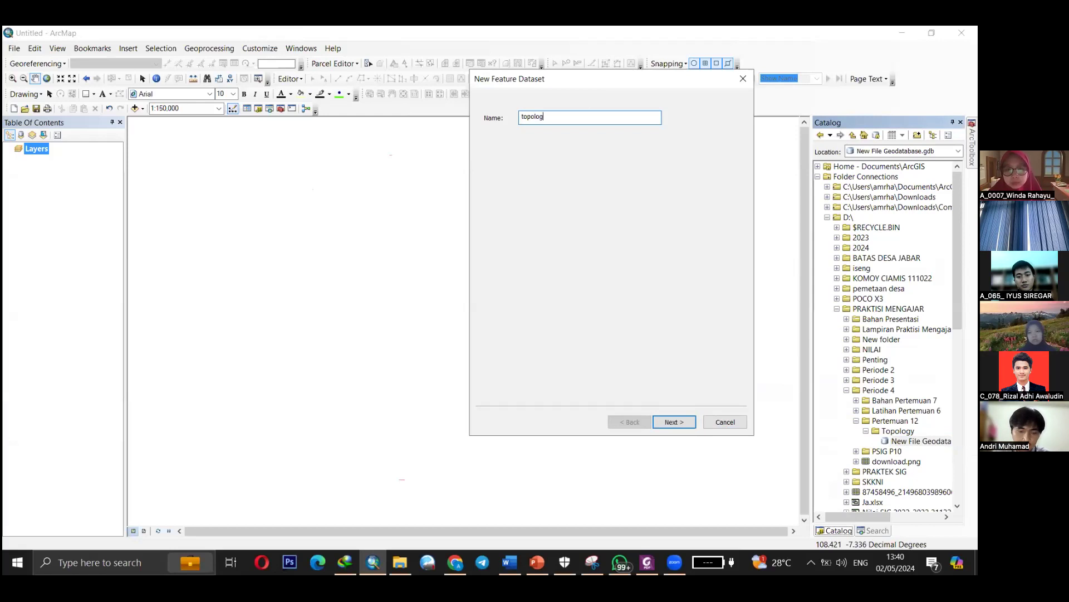
{"action": "type", "text": "i_admin_tasik"}
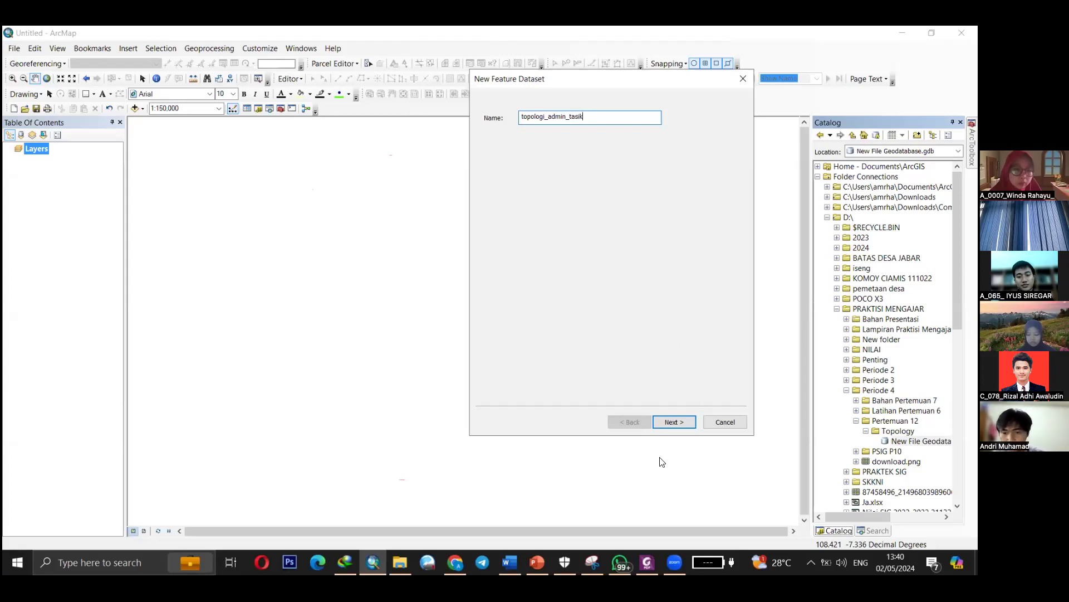
Assign the WGS 1984 coordinate system without a vertical coordinate system and finish creating the feature dataset.
{"action": "left_click", "coordinate": [672, 422]}
{"action": "scroll", "coordinate": [559, 245], "scroll_direction": "down", "scroll_amount": 2}
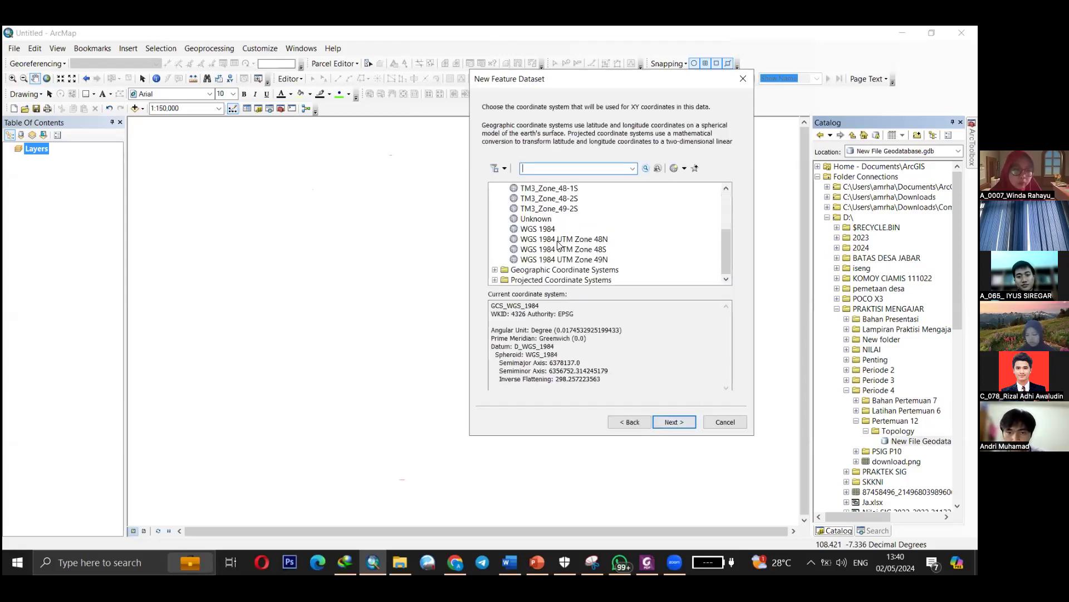
{"action": "left_click", "coordinate": [548, 229]}
{"action": "left_click", "coordinate": [683, 425]}
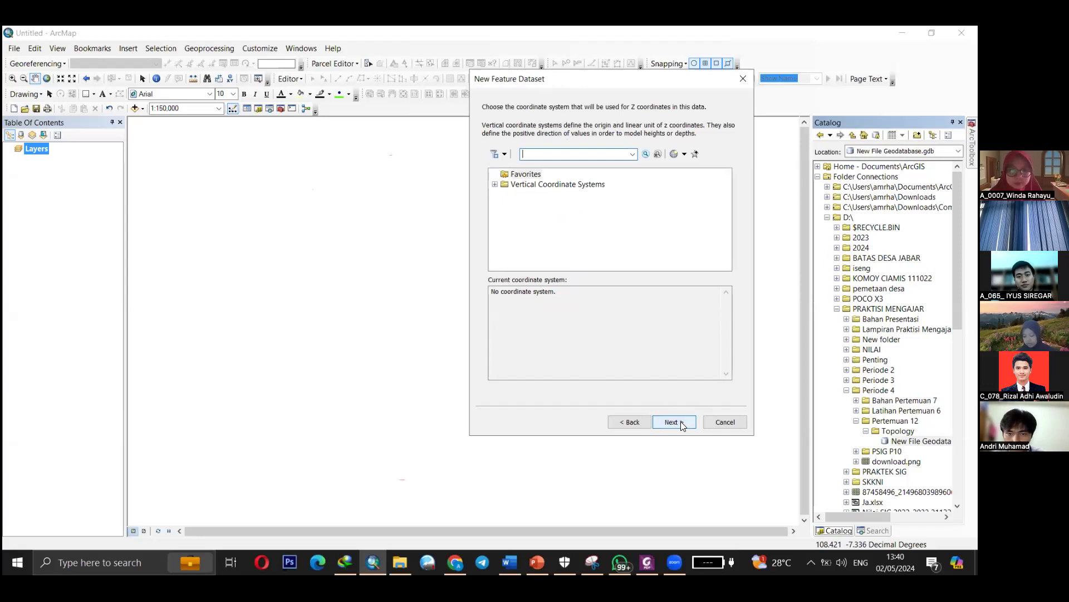
{"action": "left_click", "coordinate": [682, 424]}
{"action": "left_click", "coordinate": [683, 424]}
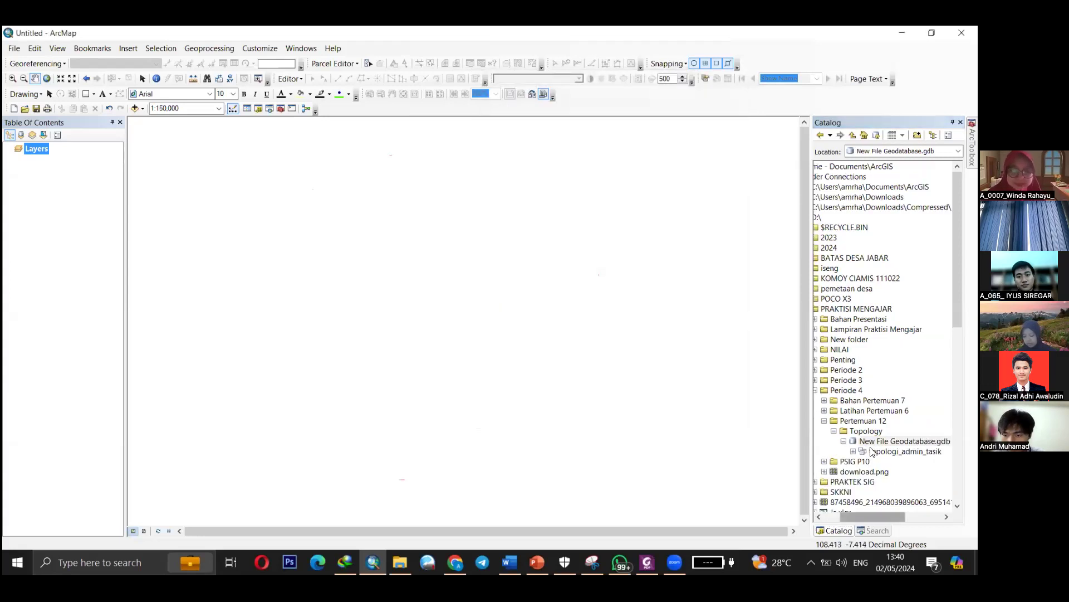
Start a single feature class import into topologi_admin_tasik, using Admin_Kota_Tasik.shp from Periode 4\Bahan Pertemuan 7\Bahan as the input.
{"action": "right_click", "coordinate": [881, 452]}
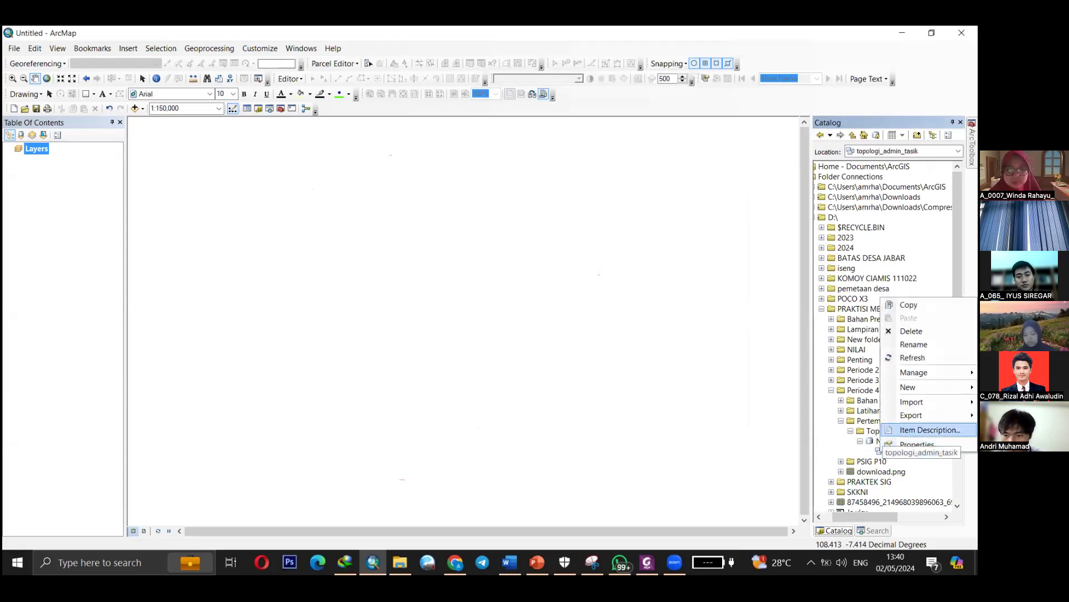
{"action": "mouse_move", "coordinate": [912, 402]}
{"action": "left_click", "coordinate": [822, 403]}
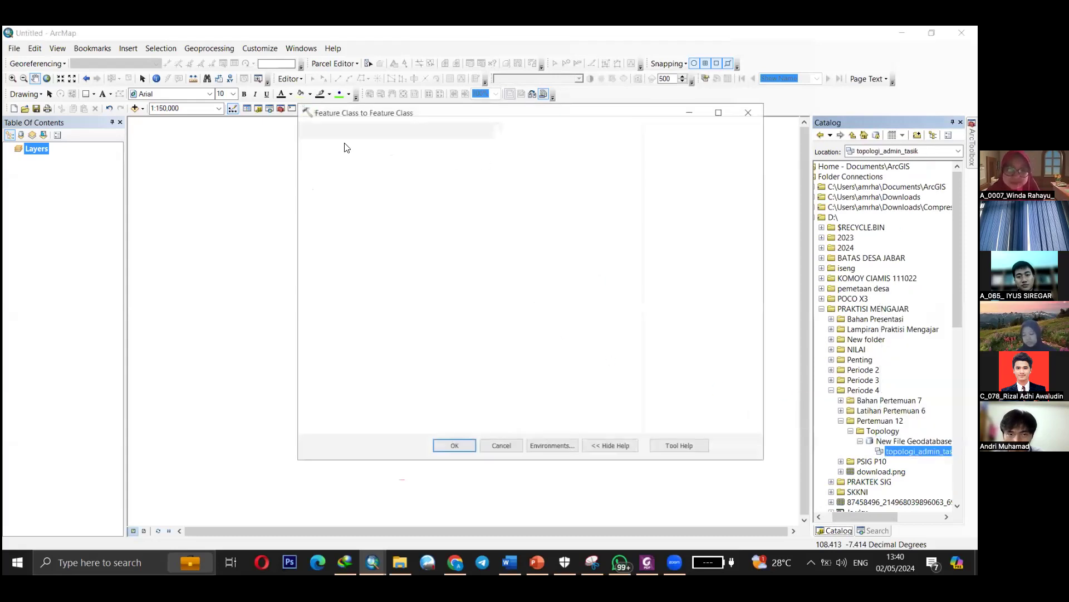
{"action": "left_click", "coordinate": [330, 69]}
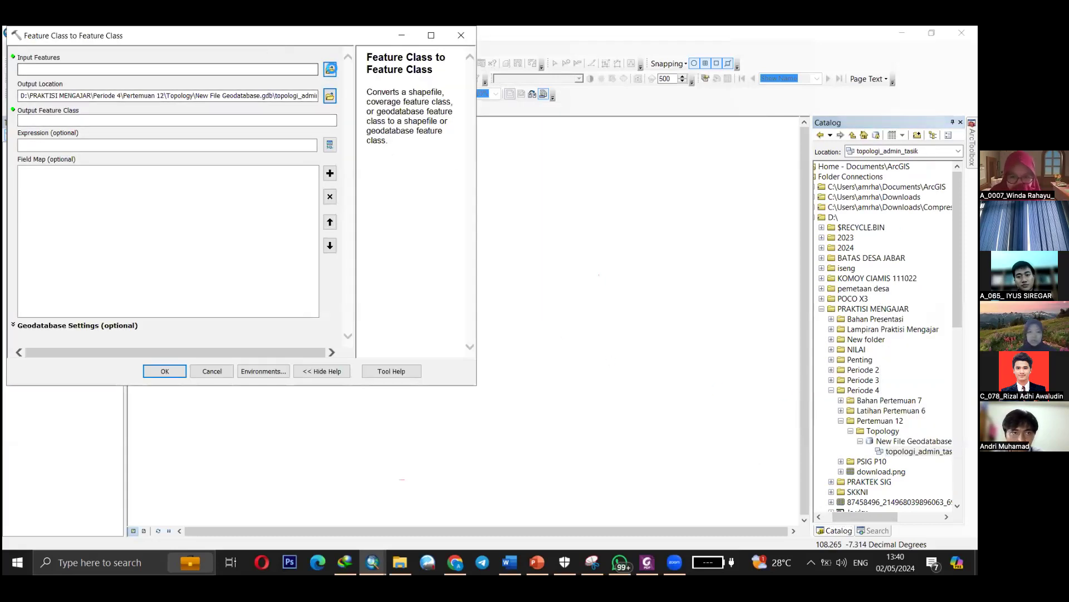
{"action": "left_click", "coordinate": [239, 117]}
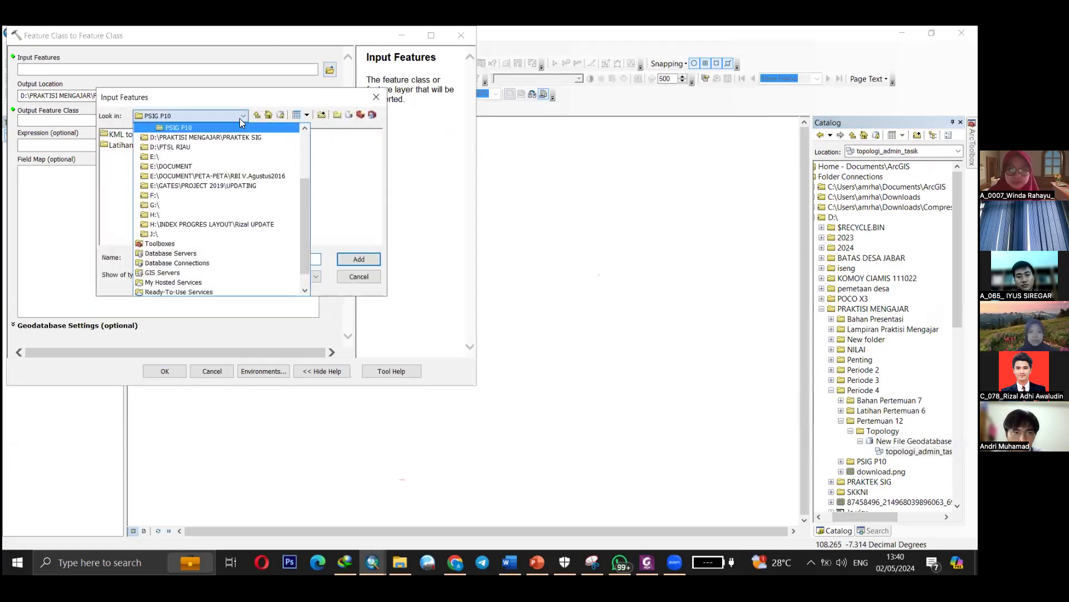
{"action": "scroll", "coordinate": [193, 192], "scroll_direction": "up", "scroll_amount": 5}
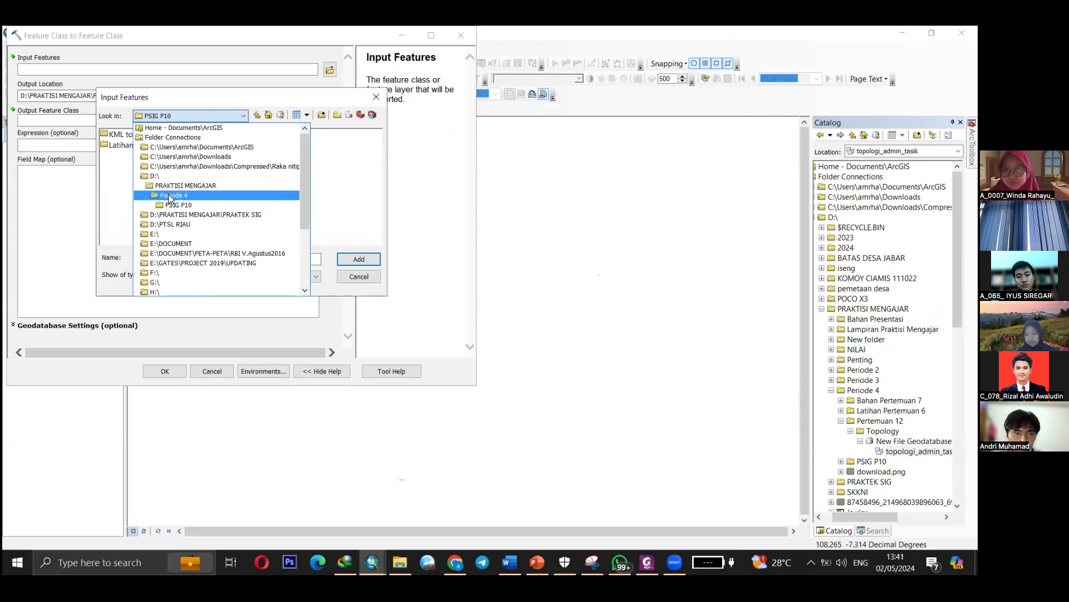
{"action": "left_click", "coordinate": [174, 195]}
{"action": "double_click", "coordinate": [146, 136]}
{"action": "double_click", "coordinate": [119, 136]}
{"action": "left_click", "coordinate": [144, 136]}
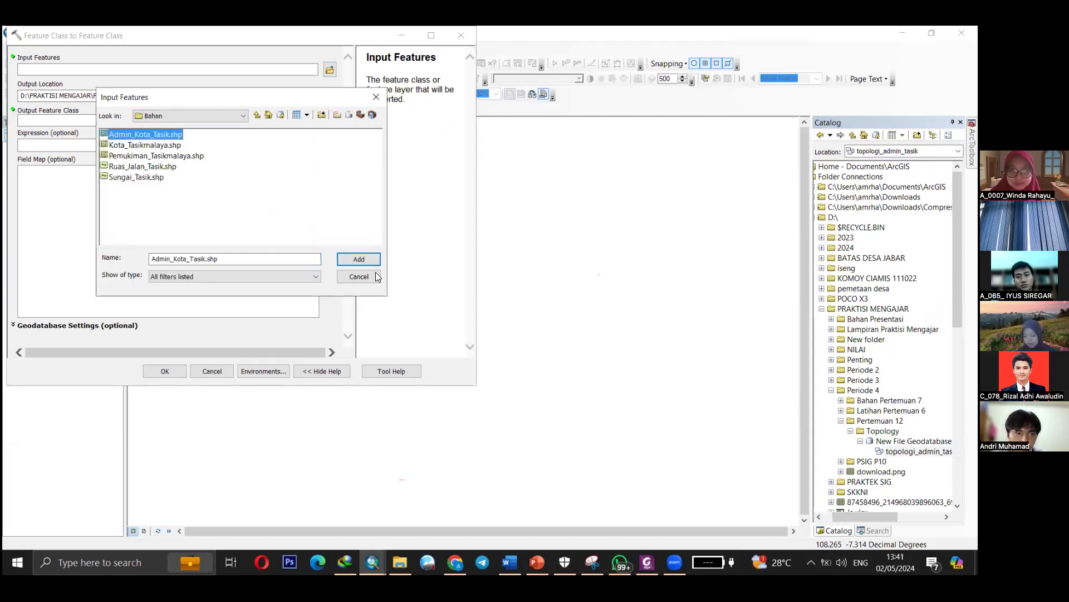
{"action": "left_click", "coordinate": [359, 259]}
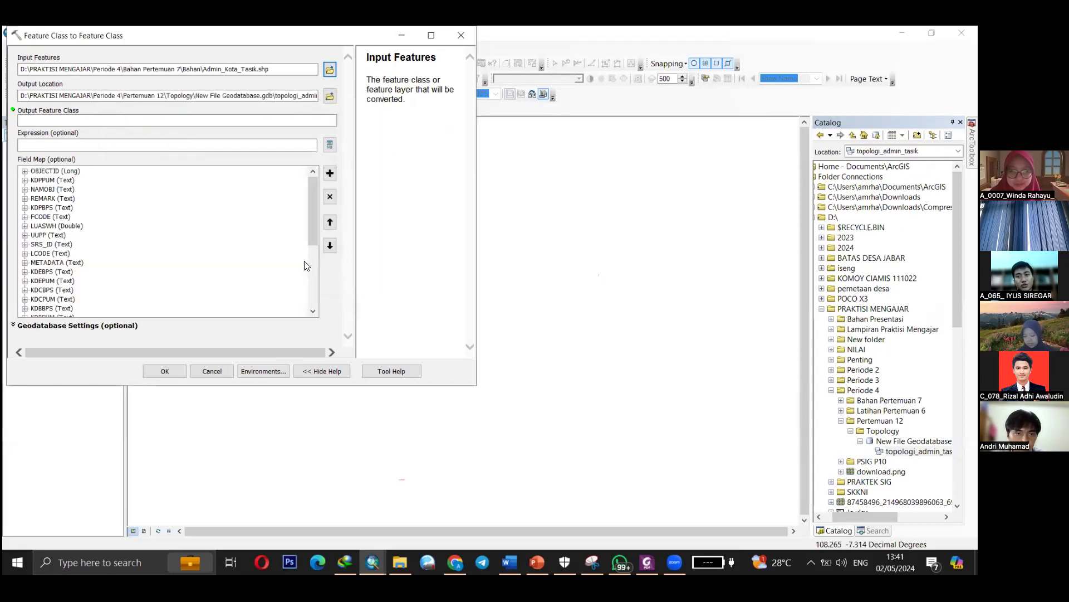
Name the output feature class topology_admin_tasik and run the Feature Class to Feature Class import.
{"action": "left_click", "coordinate": [175, 368]}
{"action": "left_click", "coordinate": [208, 115]}
{"action": "left_click", "coordinate": [132, 123]}
{"action": "type", "text": "T"}
{"action": "key", "text": "BackSpace"}
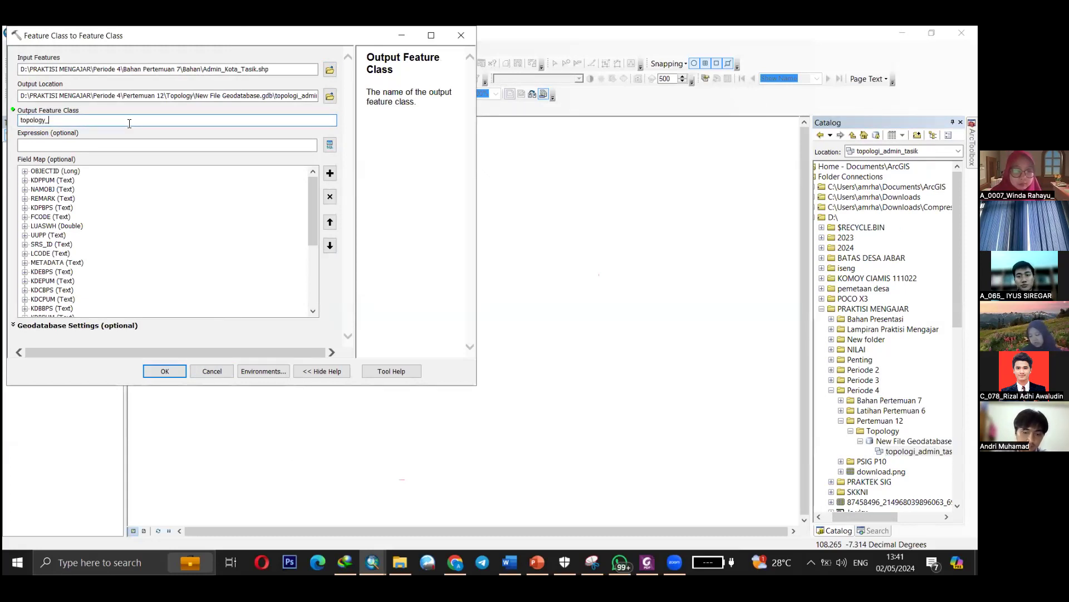
{"action": "type", "text": "topology_admin_tasik"}
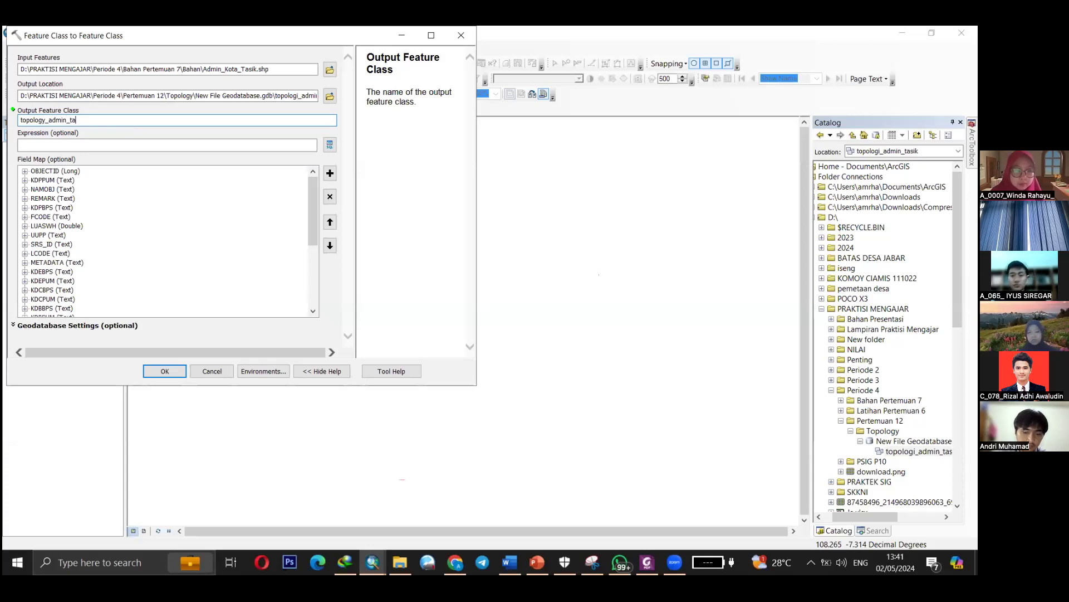
{"action": "left_click", "coordinate": [165, 371]}
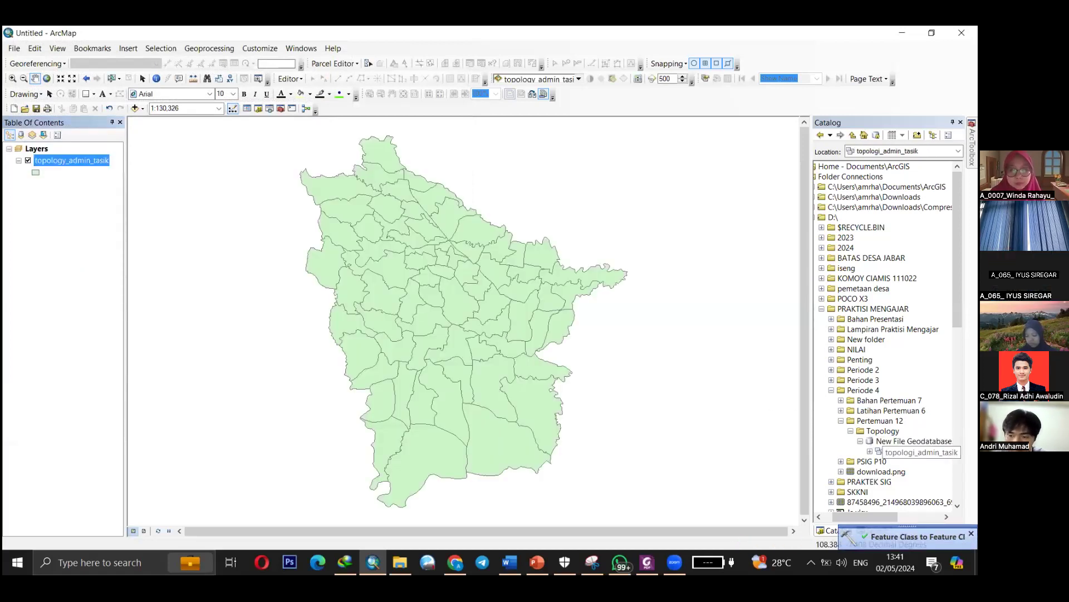
Start a new topology in the topologi_admin_tasik dataset with the default name and cluster tolerance, including the topology_admin_tasik feature class.
{"action": "right_click", "coordinate": [883, 451]}
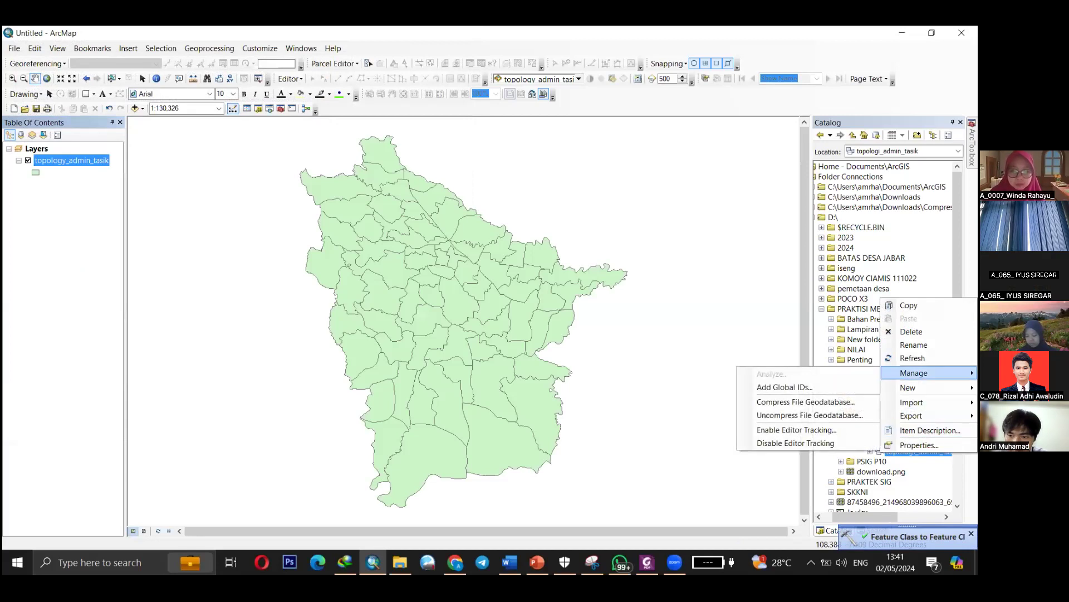
{"action": "mouse_move", "coordinate": [909, 388]}
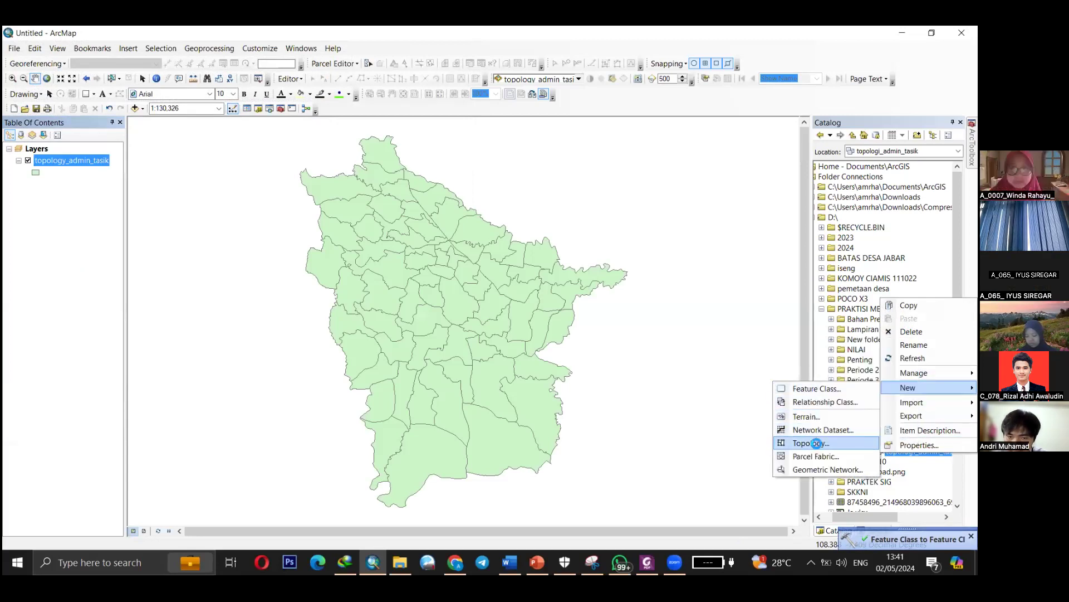
{"action": "left_click", "coordinate": [815, 444]}
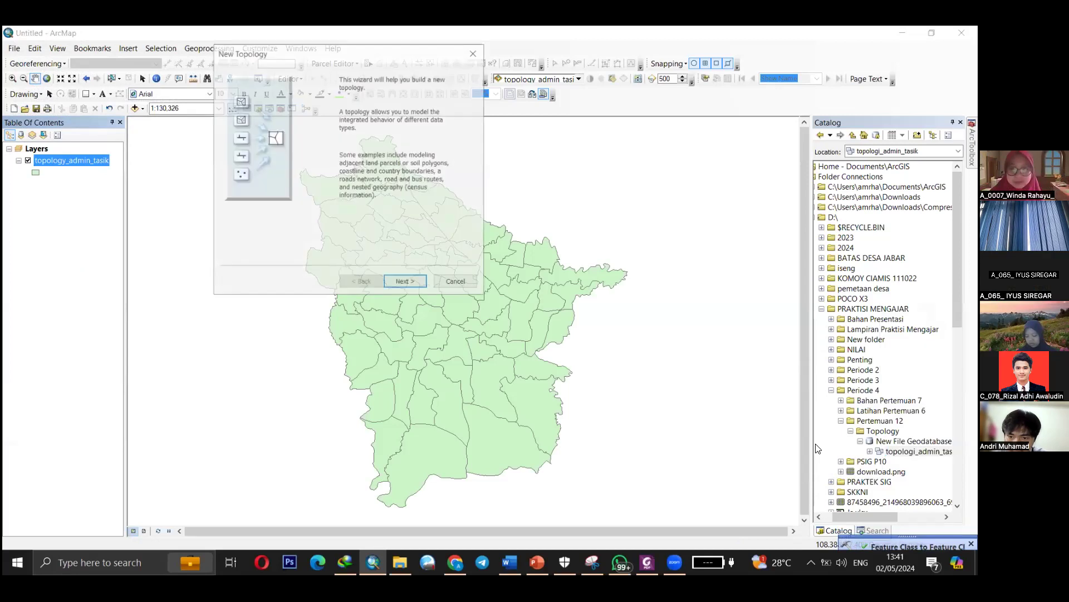
{"action": "left_click", "coordinate": [416, 283]}
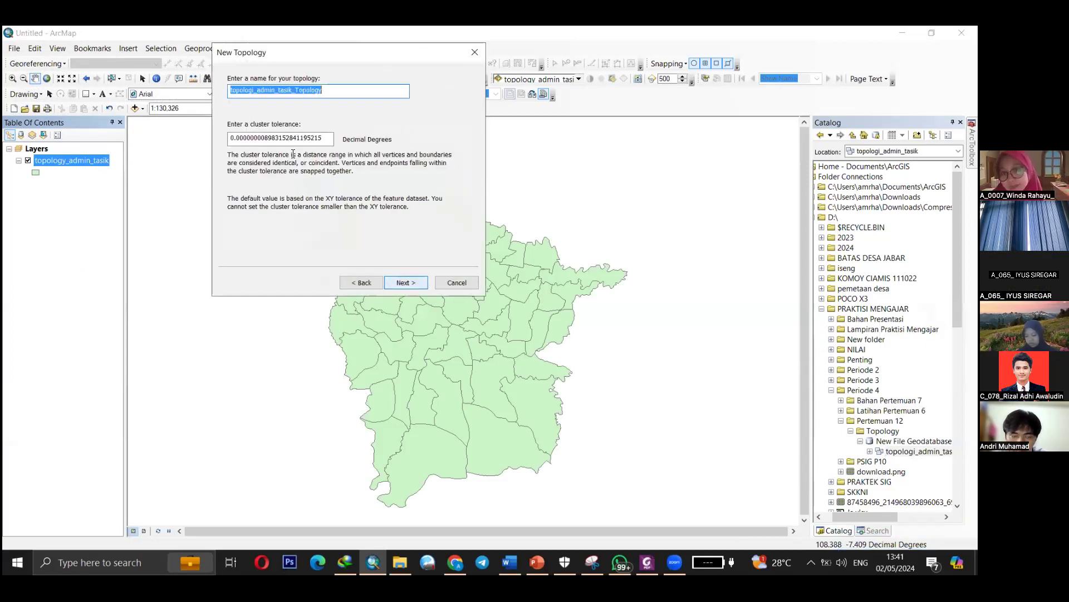
{"action": "left_click", "coordinate": [406, 283]}
{"action": "left_click", "coordinate": [248, 105]}
{"action": "left_click", "coordinate": [234, 102]}
Keep the default rank and add the Must Not Overlap and Must Not Have Gaps rules for topology_admin_tasik to the new topology.
{"action": "left_click", "coordinate": [406, 282]}
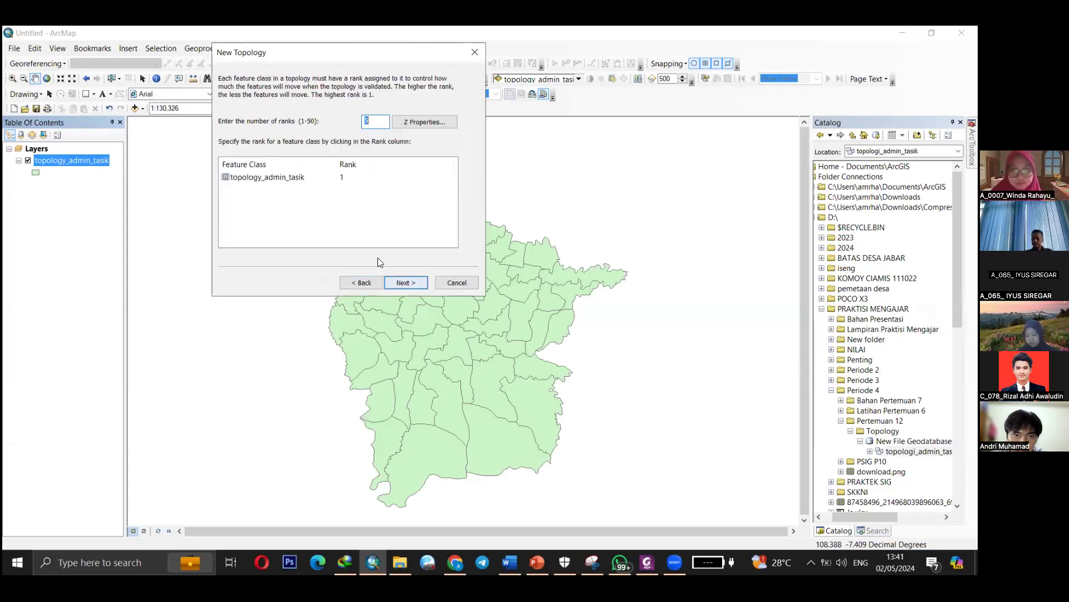
{"action": "left_click", "coordinate": [406, 282]}
{"action": "left_click", "coordinate": [453, 101]}
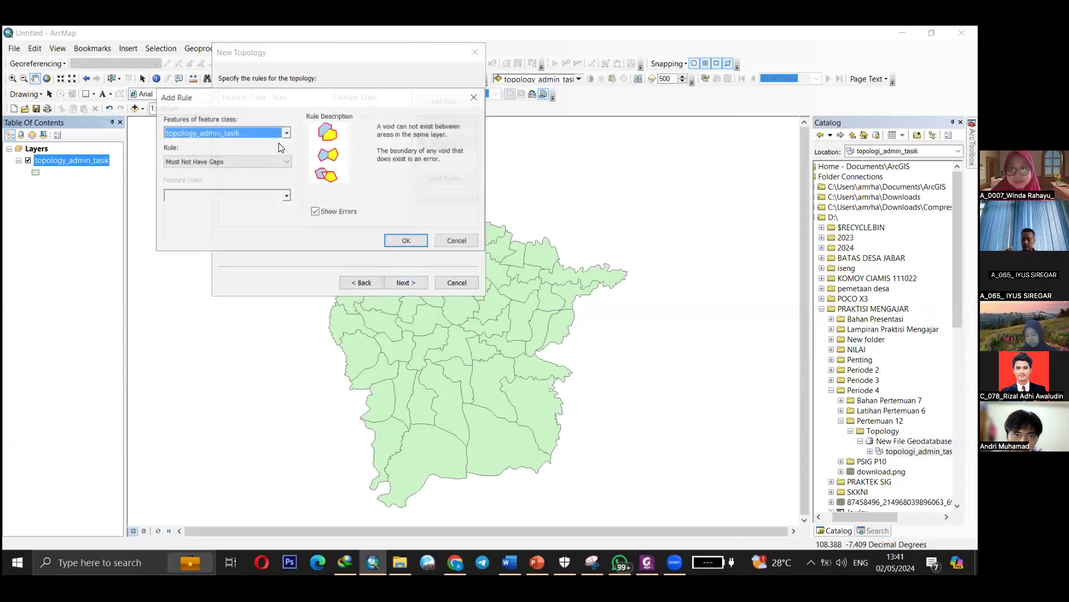
{"action": "left_click", "coordinate": [274, 161]}
{"action": "left_click", "coordinate": [231, 177]}
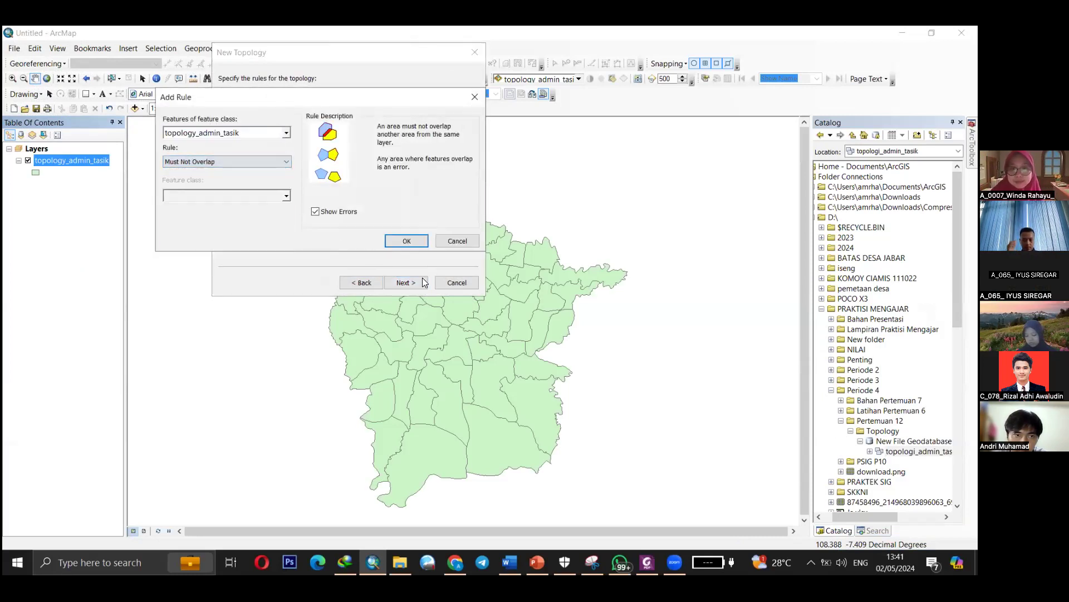
{"action": "left_click", "coordinate": [407, 241]}
{"action": "left_click", "coordinate": [437, 102]}
{"action": "left_click", "coordinate": [245, 162]}
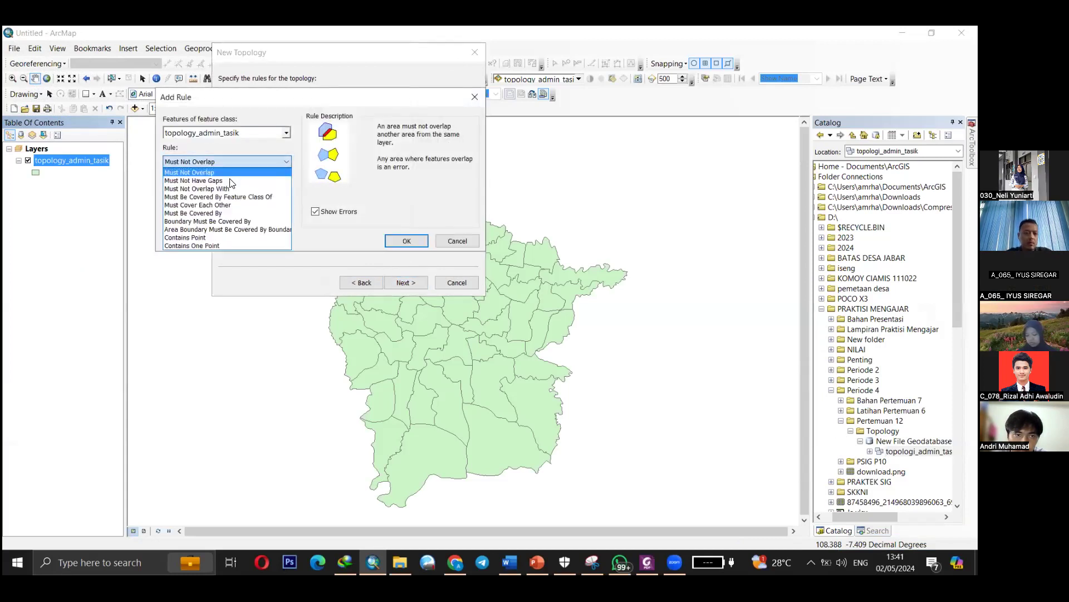
{"action": "left_click", "coordinate": [222, 181]}
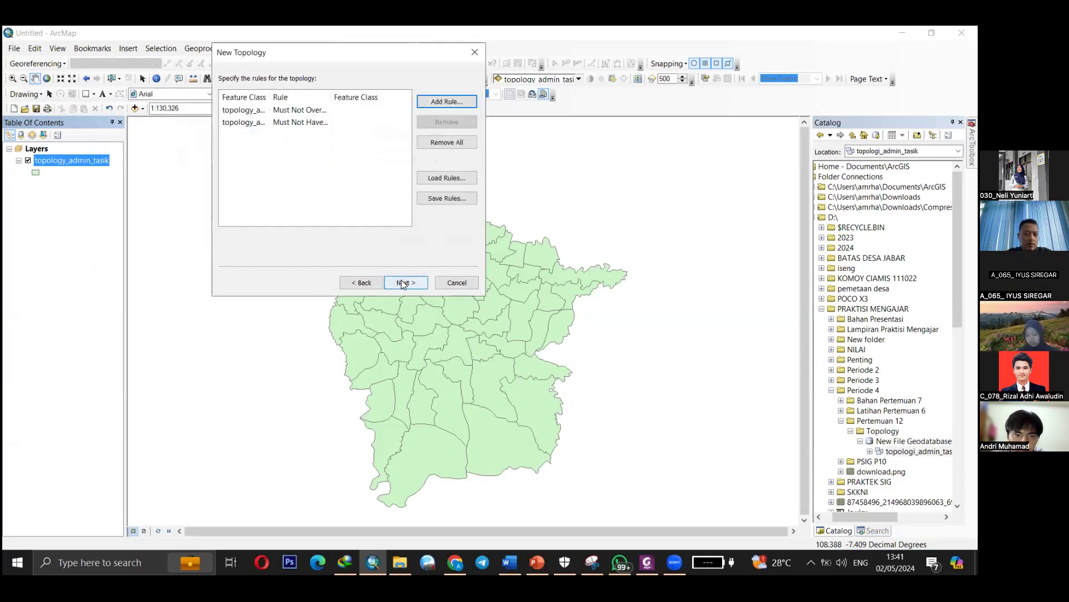
Finish creating the topology with its two rules and validate it.
{"action": "left_click", "coordinate": [401, 281]}
{"action": "left_click", "coordinate": [397, 284]}
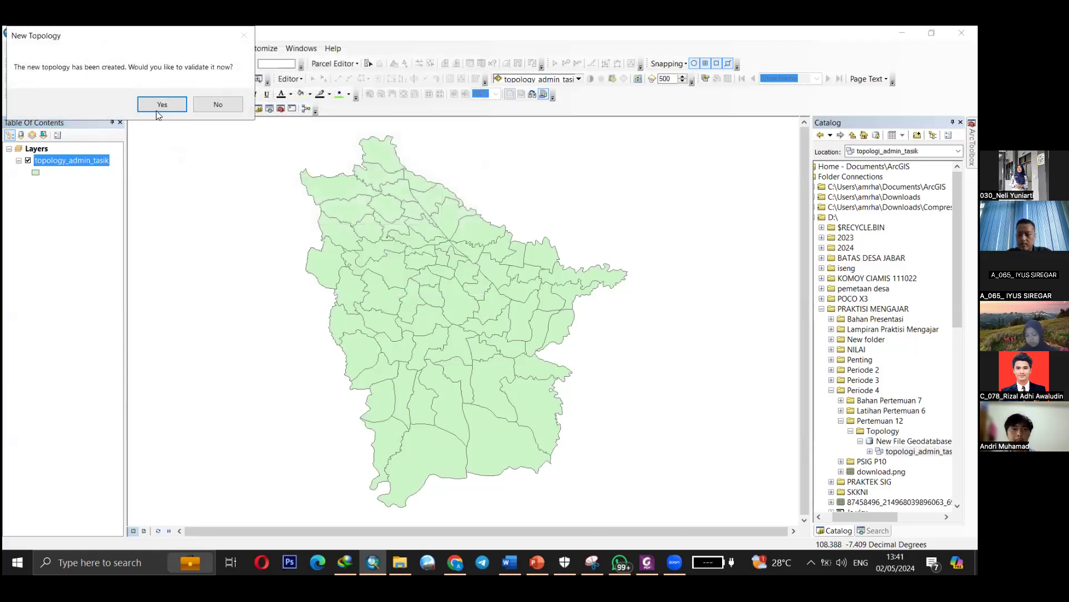
{"action": "left_click", "coordinate": [159, 104]}
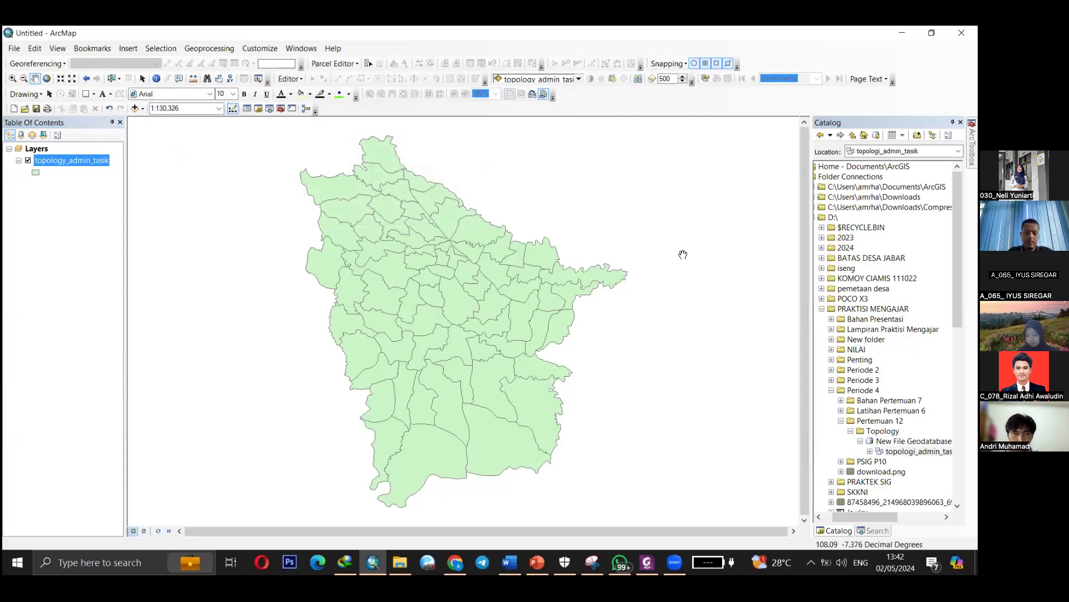
Generate the error summary in the properties of topologi_admin_tasik_Topology and review the errors for each rule.
{"action": "left_click", "coordinate": [871, 451]}
{"action": "left_click", "coordinate": [873, 451]}
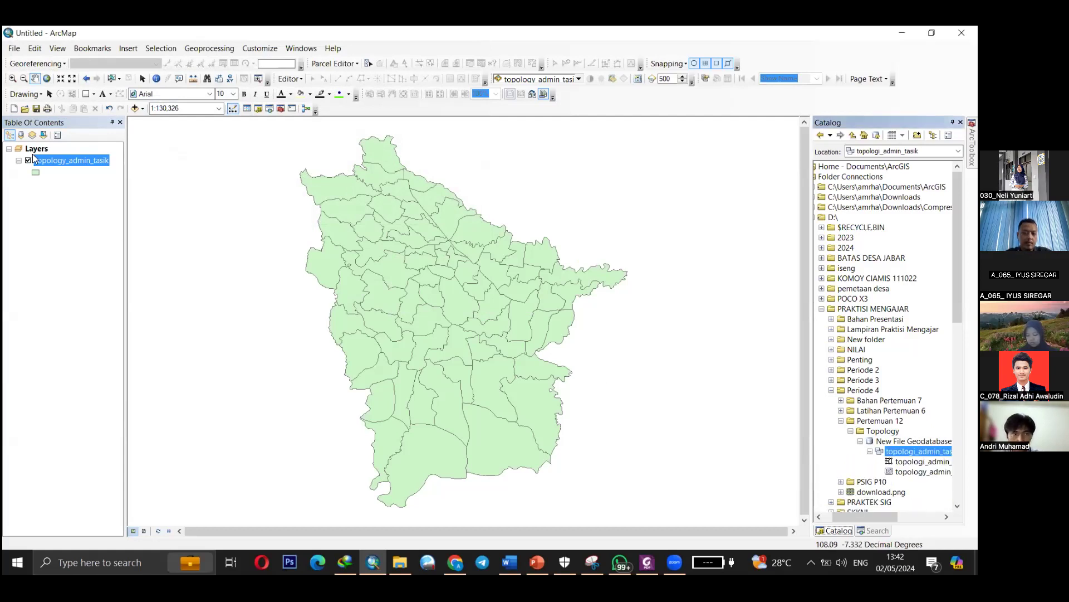
{"action": "left_click", "coordinate": [902, 461]}
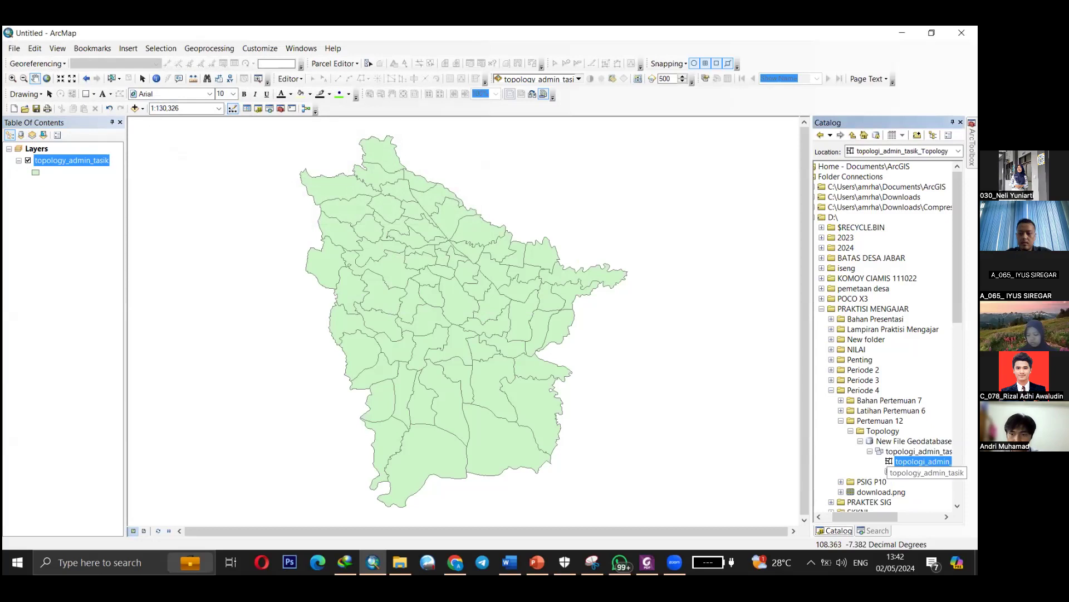
{"action": "right_click", "coordinate": [902, 462]}
{"action": "left_click", "coordinate": [913, 454]}
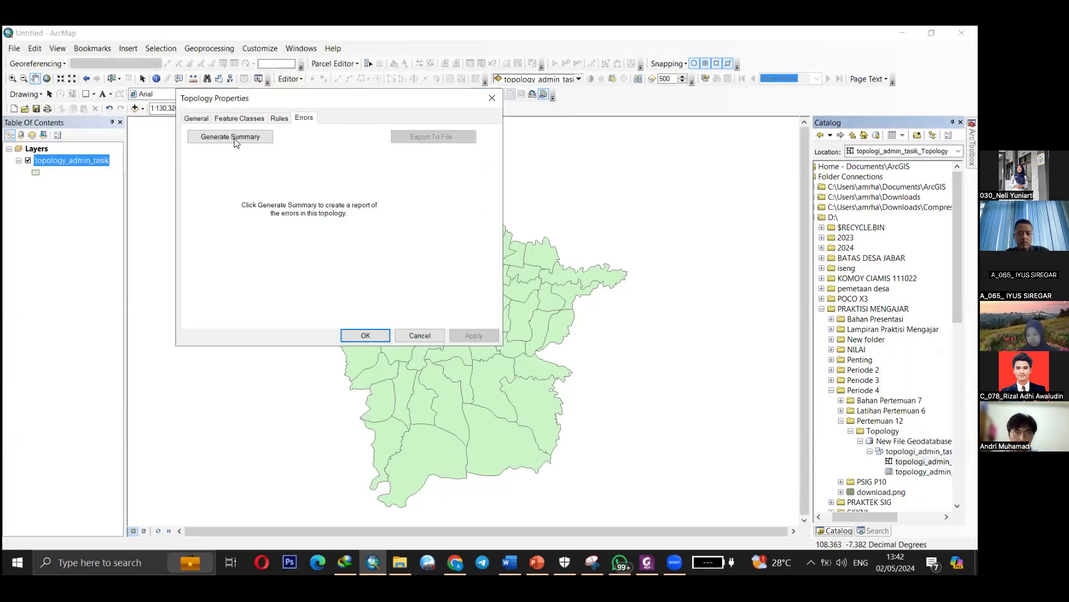
{"action": "left_click", "coordinate": [236, 139]}
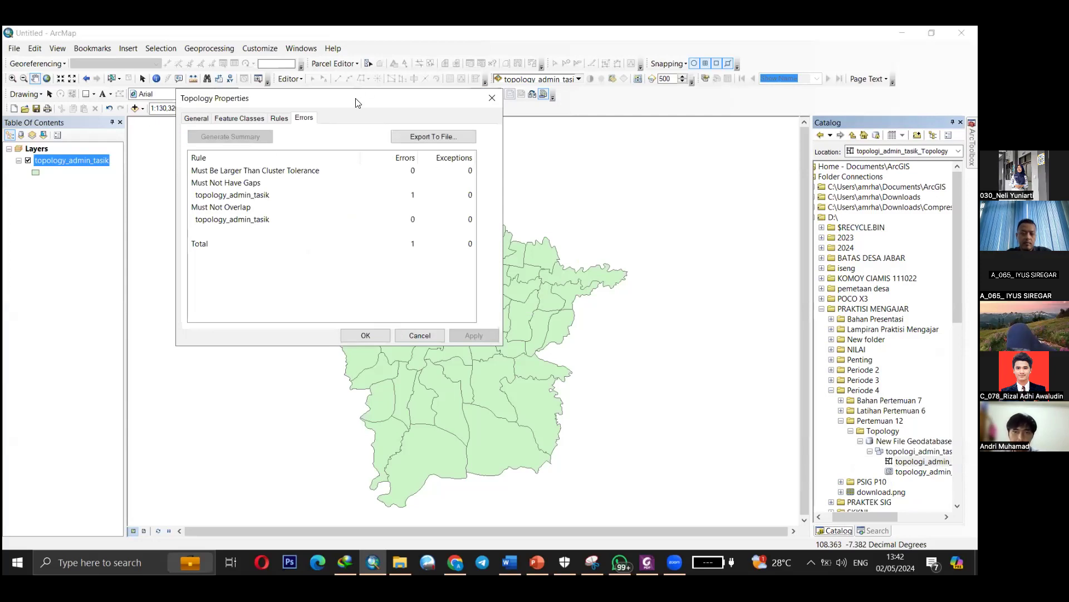
{"action": "left_click_drag", "start_coordinate": [357, 102], "coordinate": [685, 130]}
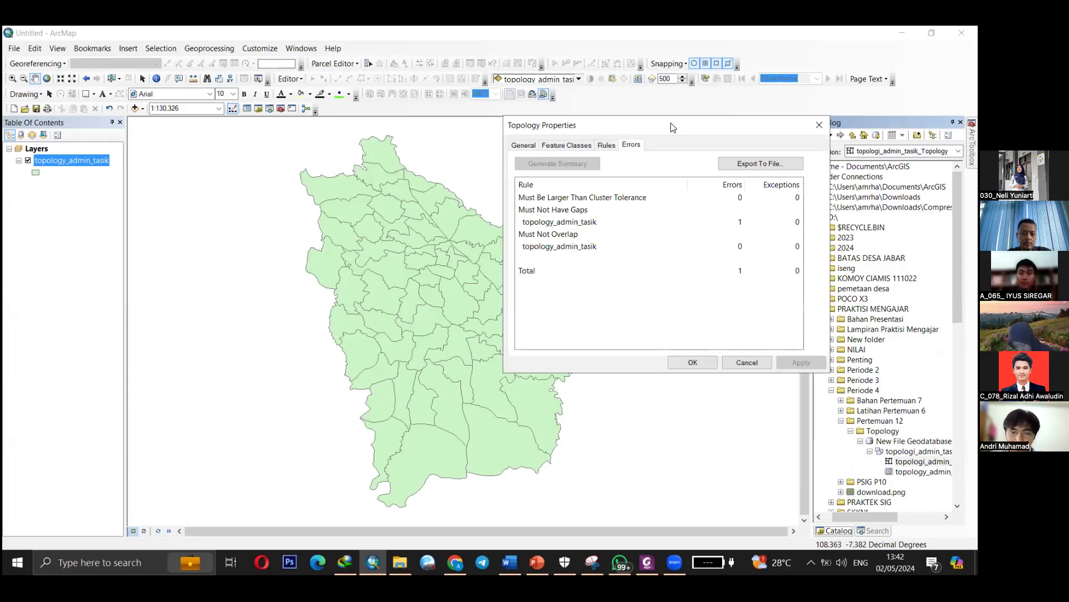
{"action": "left_click_drag", "start_coordinate": [672, 127], "coordinate": [539, 129]}
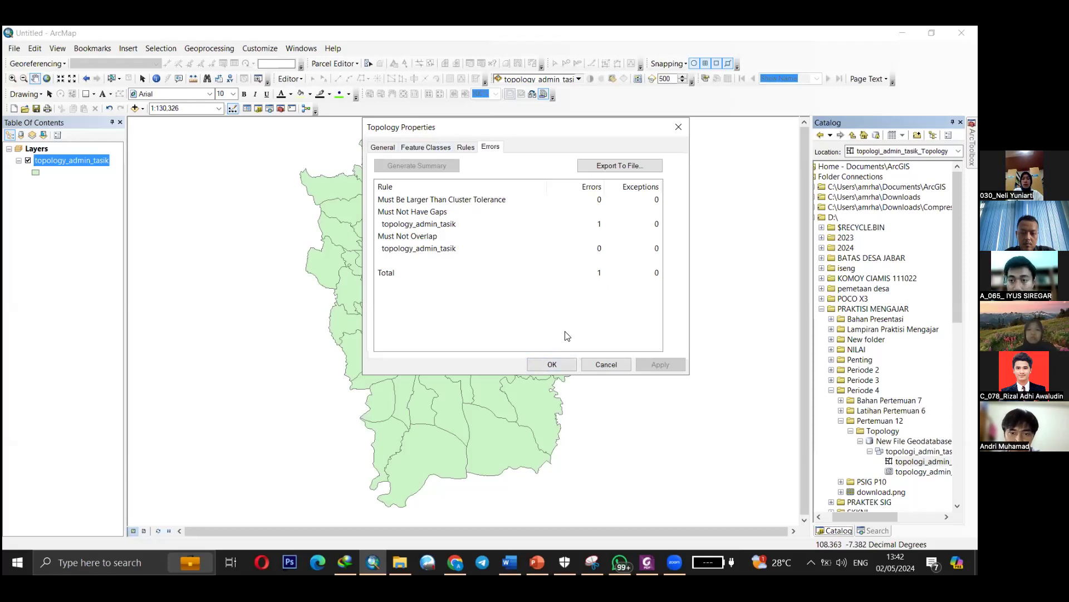
{"action": "left_click", "coordinate": [551, 365]}
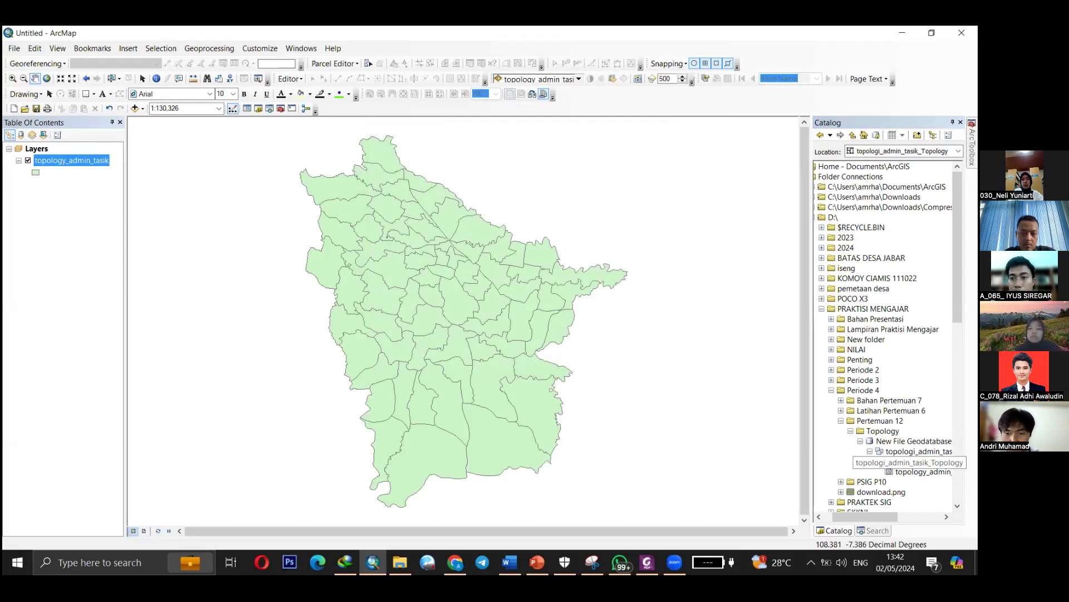
Add topologi_admin_tasik_Topology with its feature class to the map and remove the older duplicate topology_admin_tasik layer.
{"action": "left_click_drag", "start_coordinate": [914, 462], "coordinate": [400, 265]}
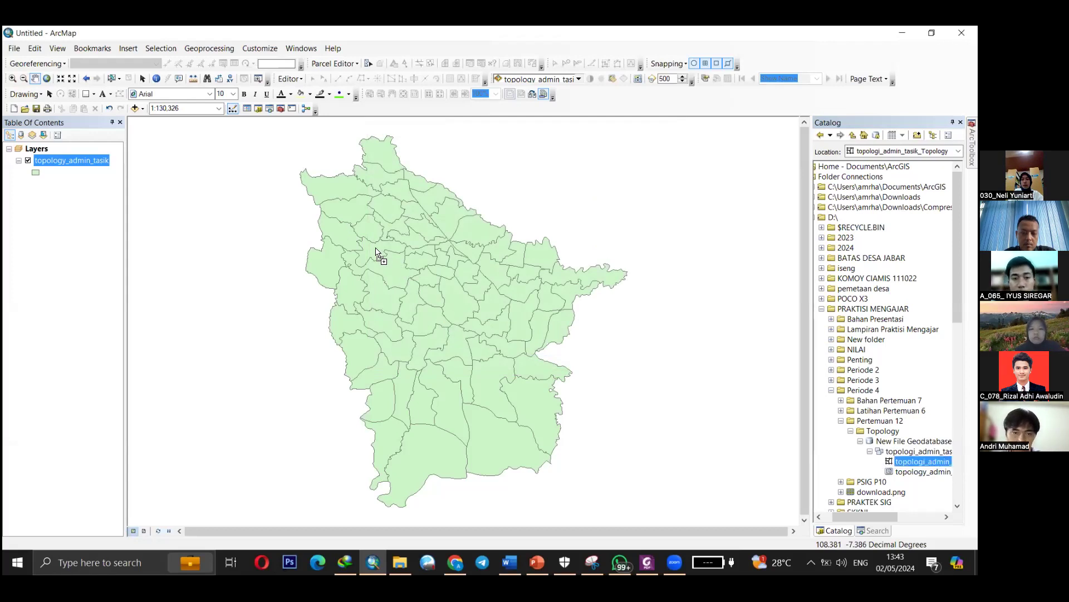
{"action": "left_click", "coordinate": [397, 280]}
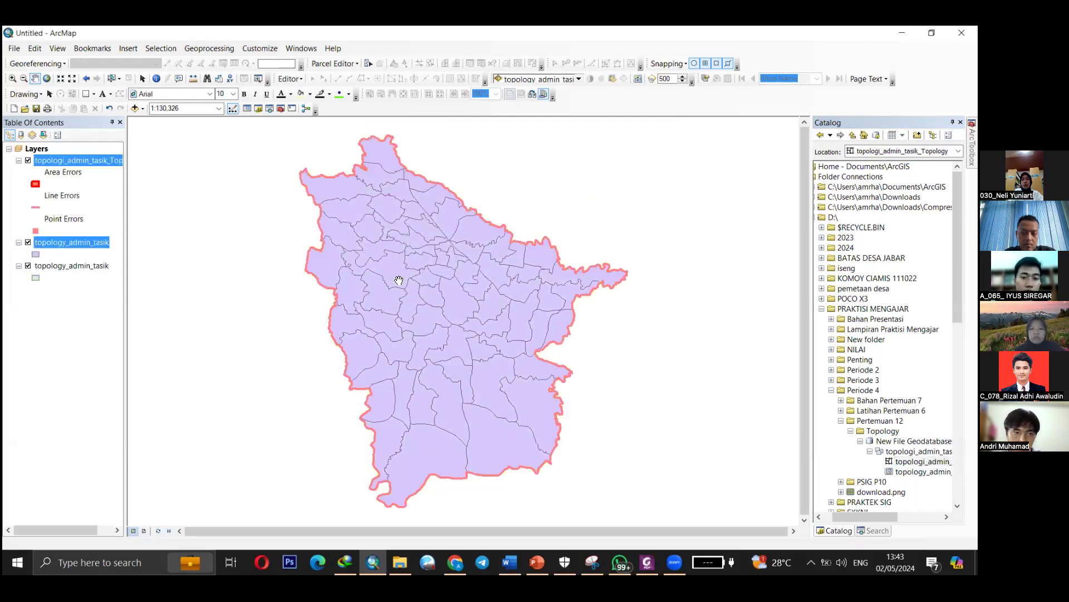
{"action": "right_click", "coordinate": [62, 269]}
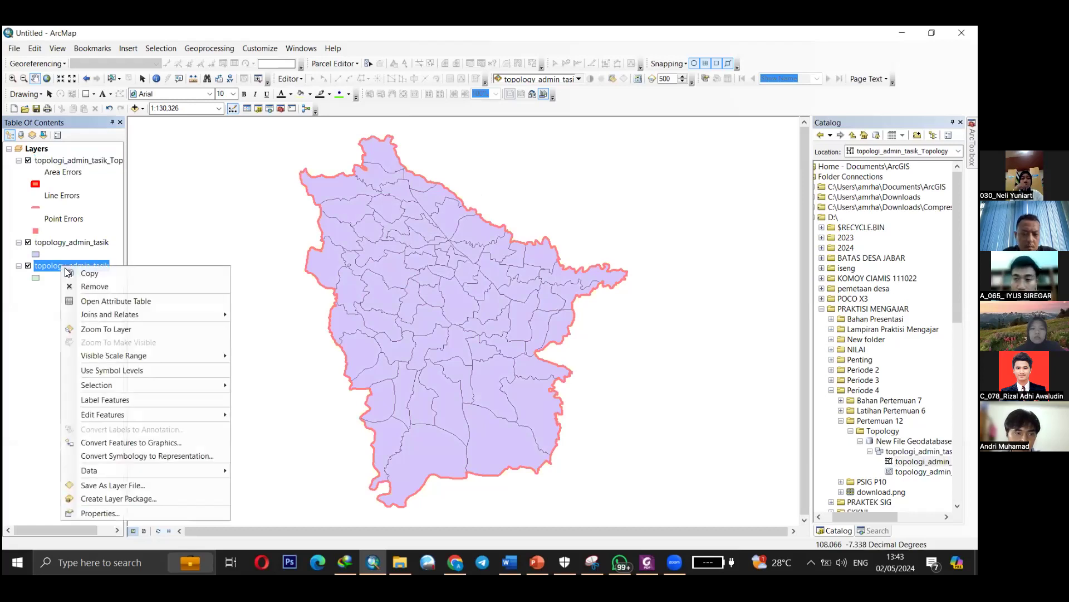
{"action": "left_click", "coordinate": [83, 288]}
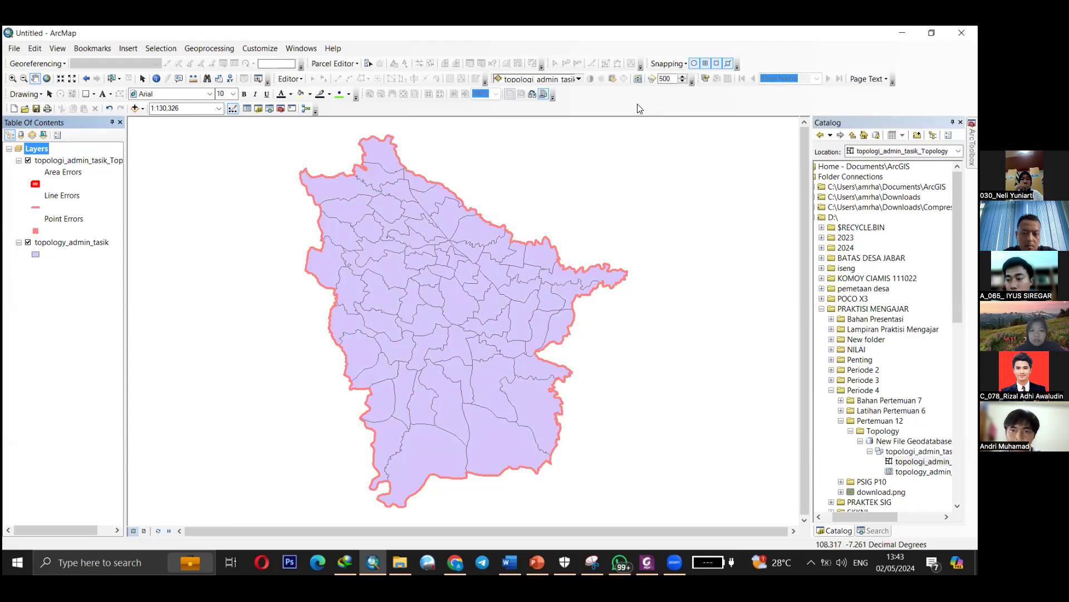
Show the Topology toolbar and float it over the empty map area northwest of the polygons.
{"action": "right_click", "coordinate": [592, 108]}
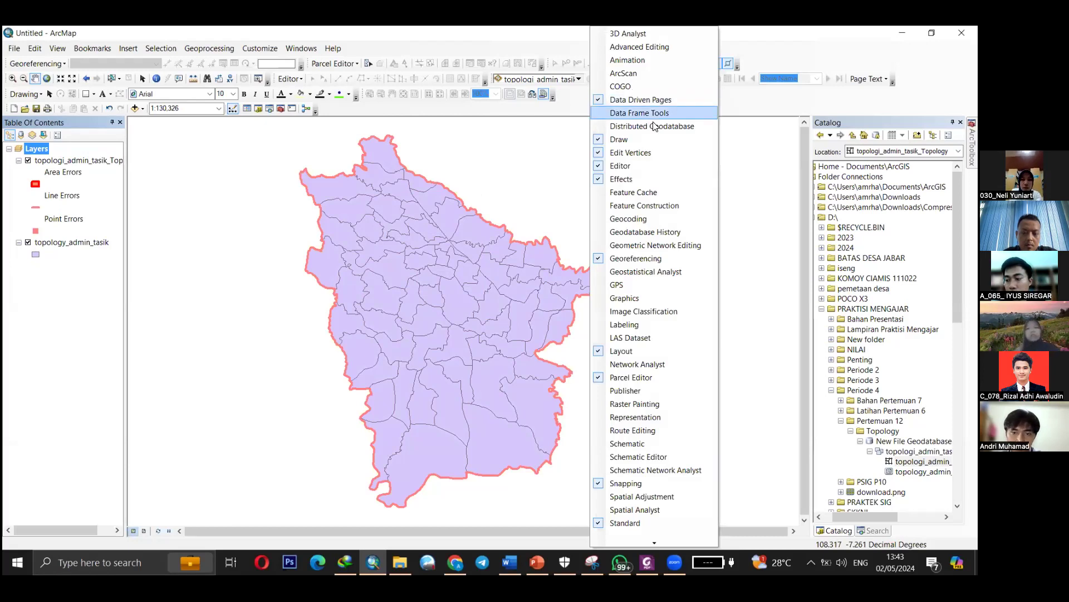
{"action": "left_click", "coordinate": [790, 105]}
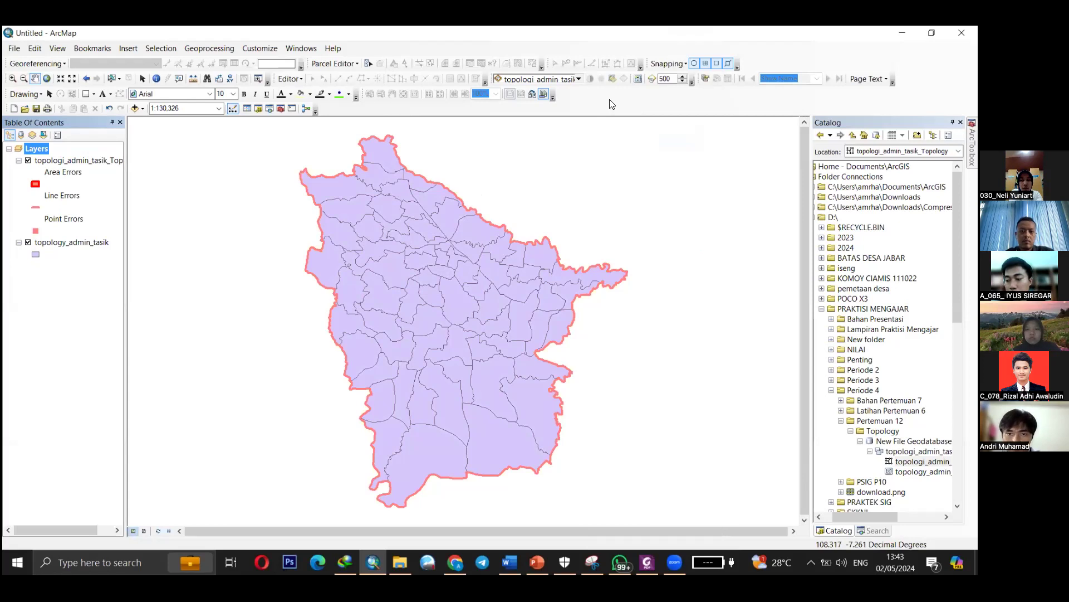
{"action": "right_click", "coordinate": [612, 104]}
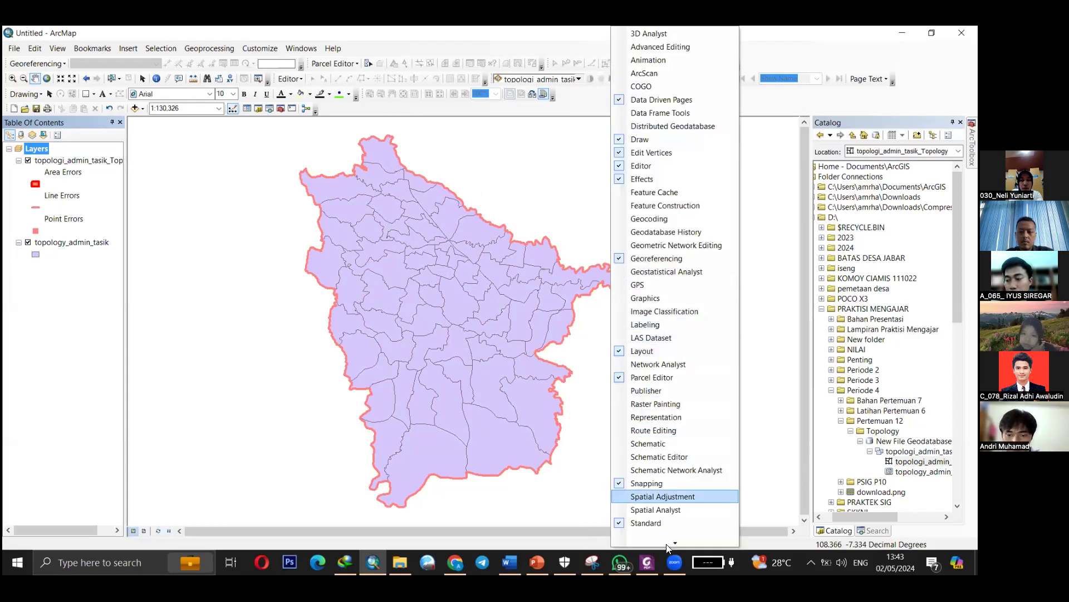
{"action": "mouse_move", "coordinate": [668, 547]}
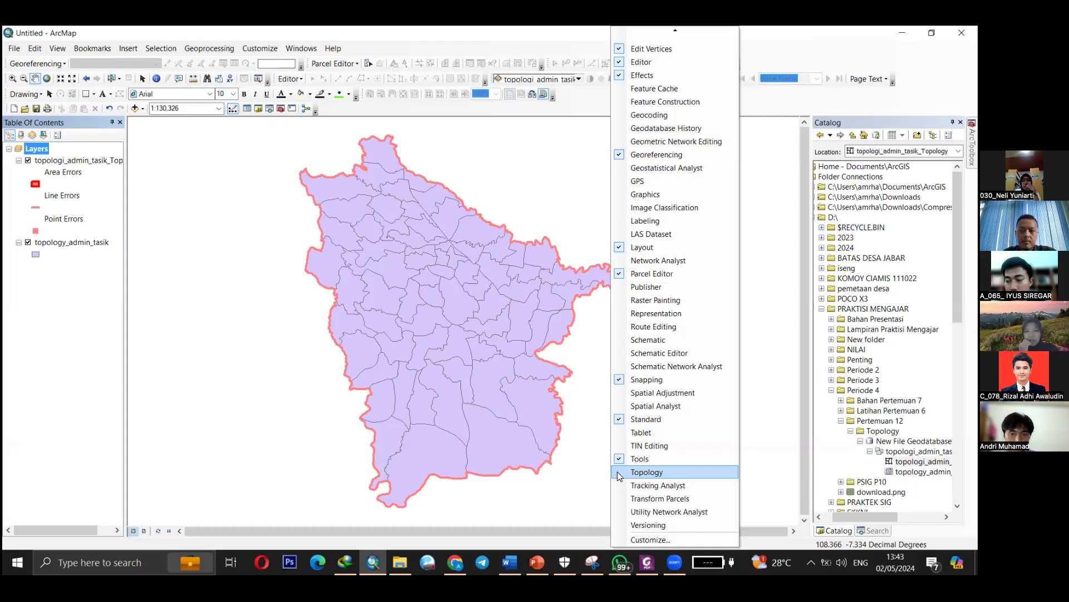
{"action": "left_click", "coordinate": [647, 472]}
{"action": "left_click_drag", "start_coordinate": [233, 152], "coordinate": [518, 136]}
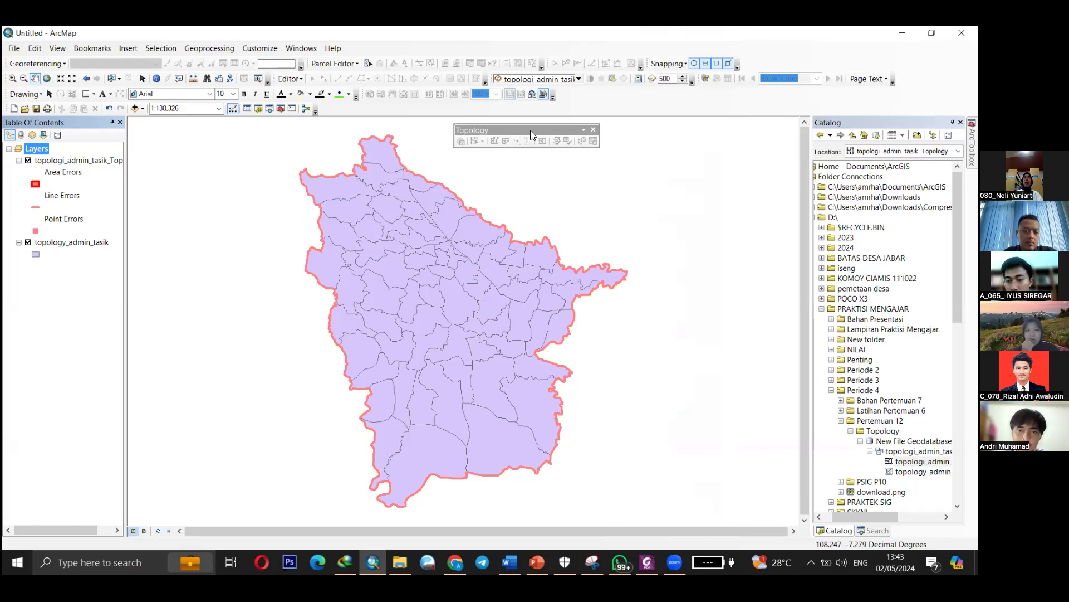
{"action": "left_click_drag", "start_coordinate": [530, 130], "coordinate": [503, 126]}
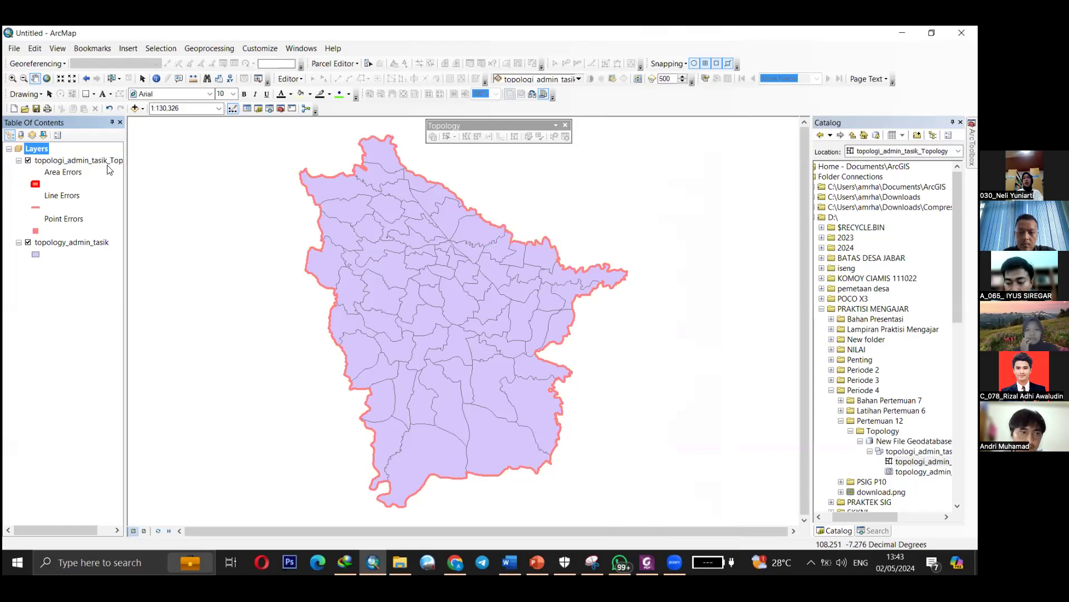
{"action": "left_click_drag", "start_coordinate": [507, 126], "coordinate": [237, 130]}
{"action": "left_click_drag", "start_coordinate": [162, 155], "coordinate": [156, 133]}
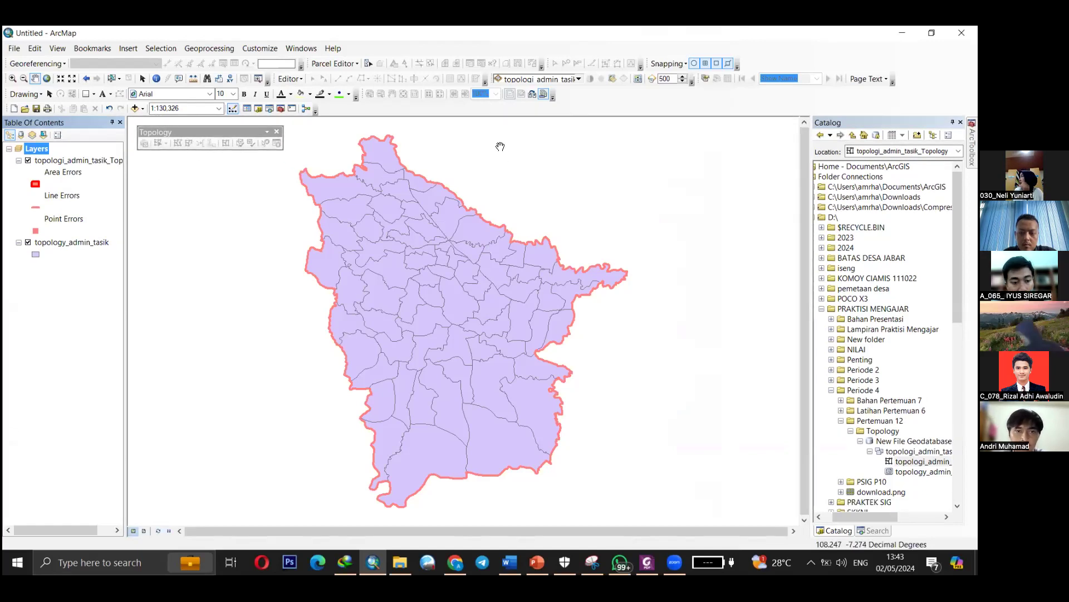
Start an edit session so that the topology editing tools can be used.
{"action": "left_click", "coordinate": [289, 78]}
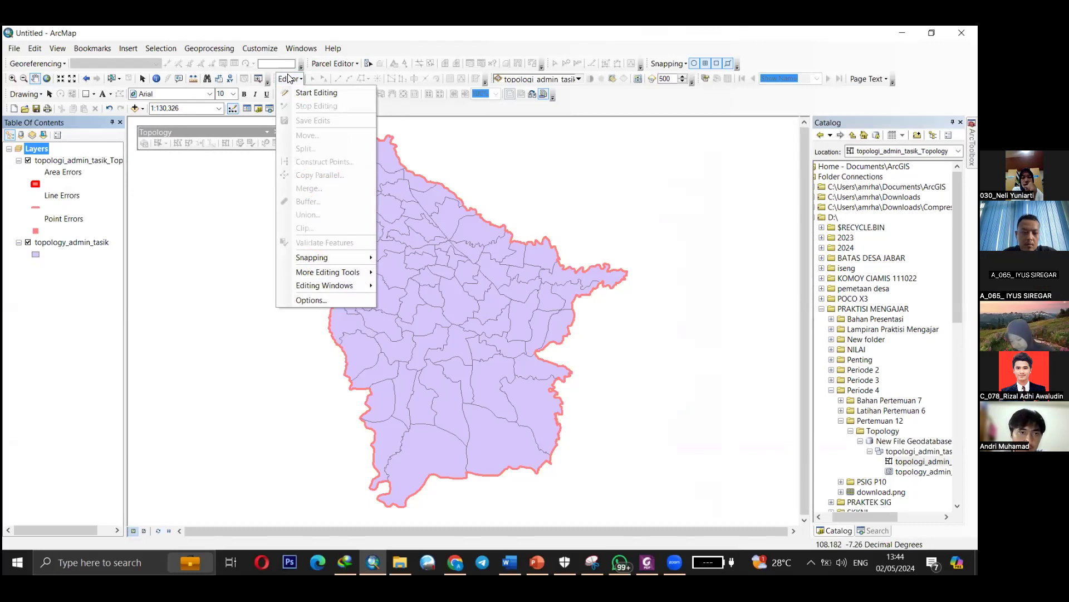
{"action": "left_click", "coordinate": [195, 131]}
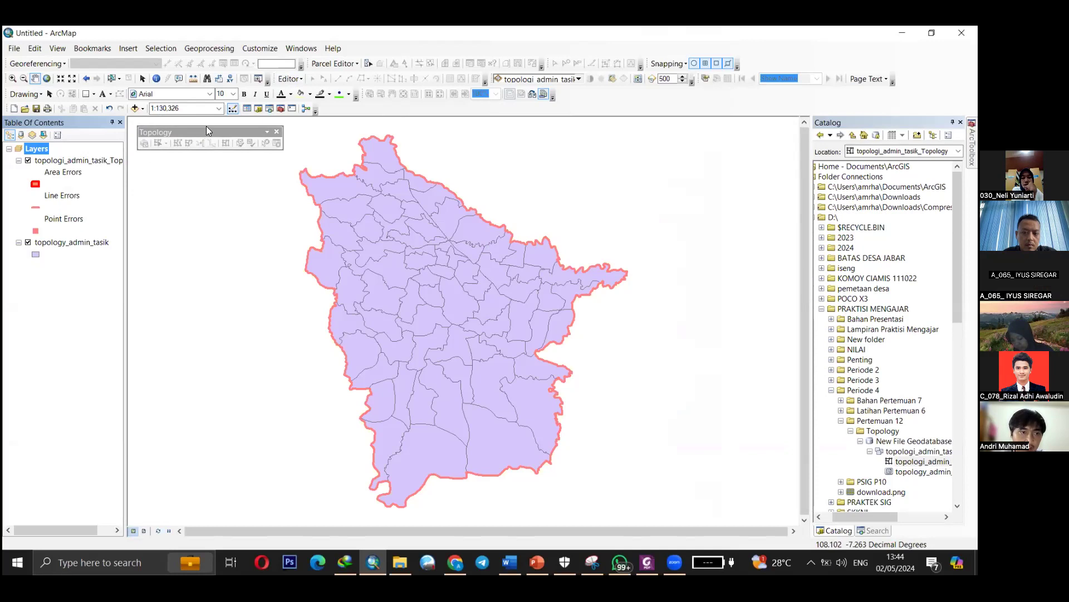
{"action": "left_click", "coordinate": [289, 78]}
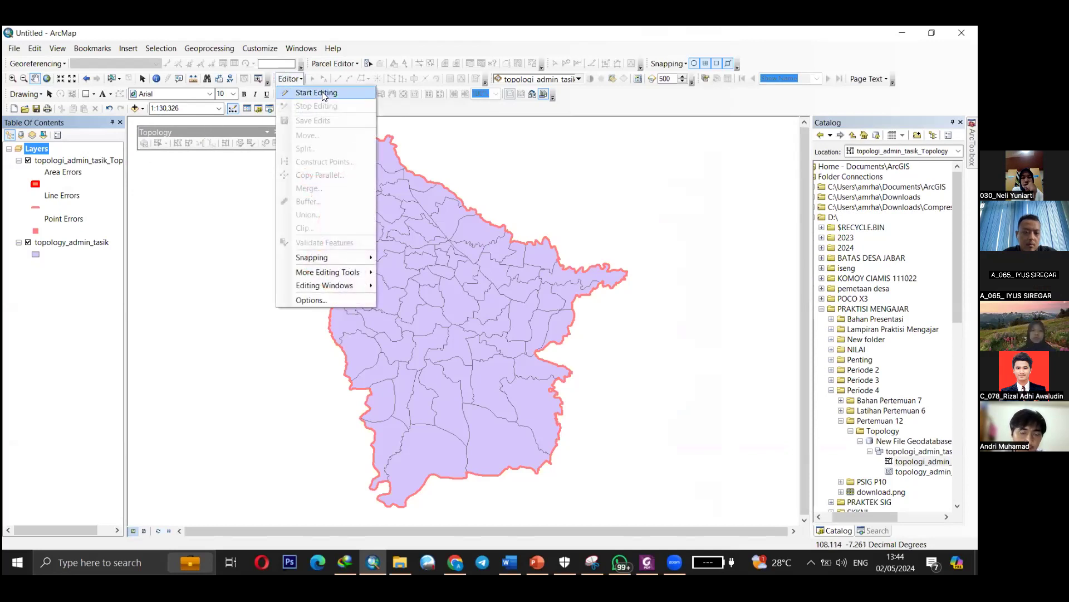
{"action": "left_click", "coordinate": [322, 92]}
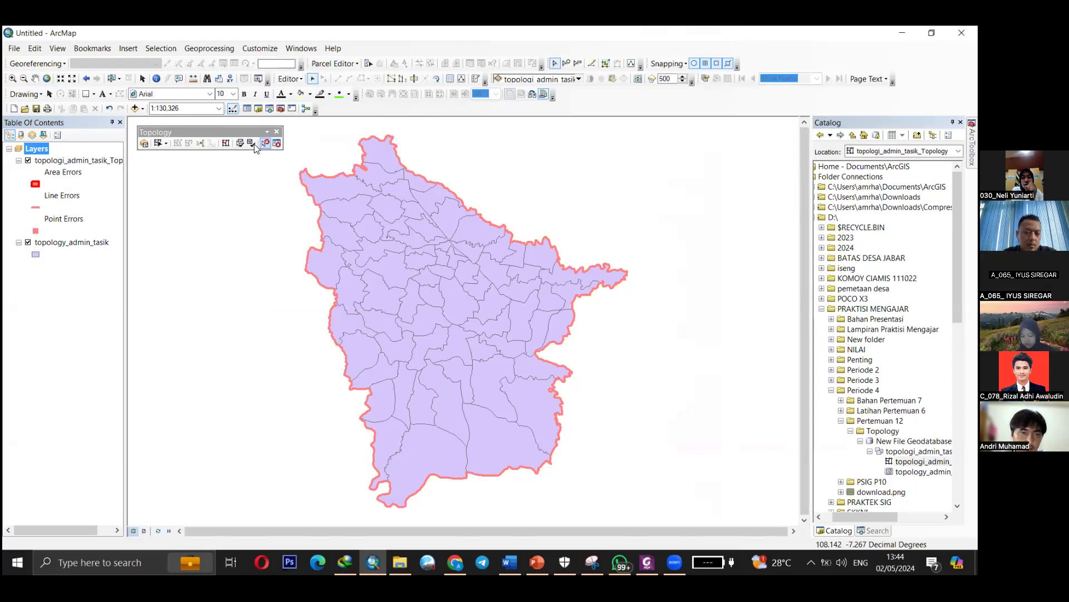
{"action": "left_click", "coordinate": [165, 143]}
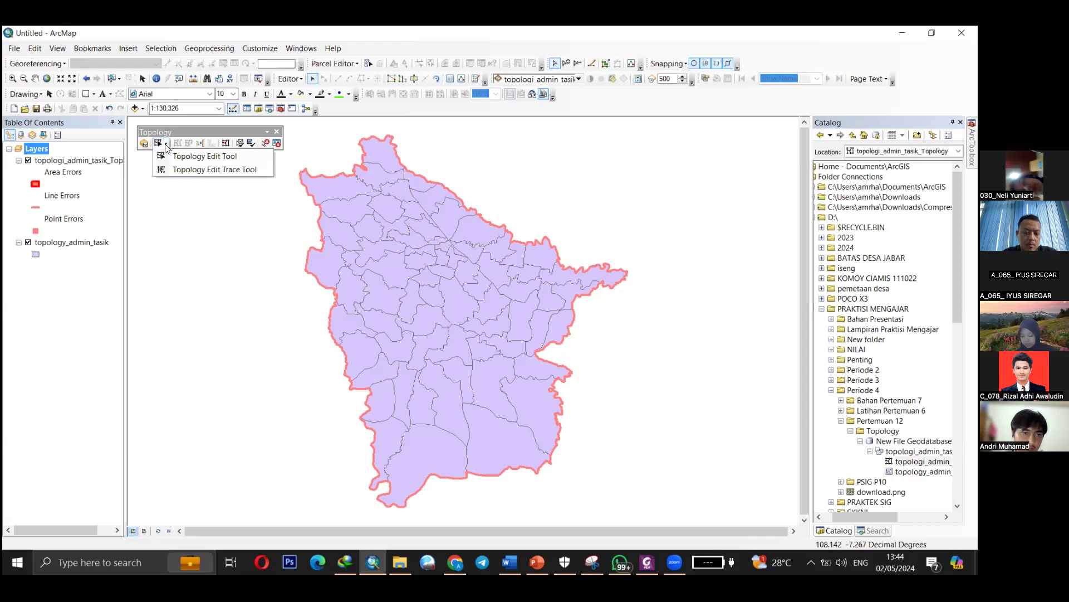
{"action": "left_click", "coordinate": [146, 145]}
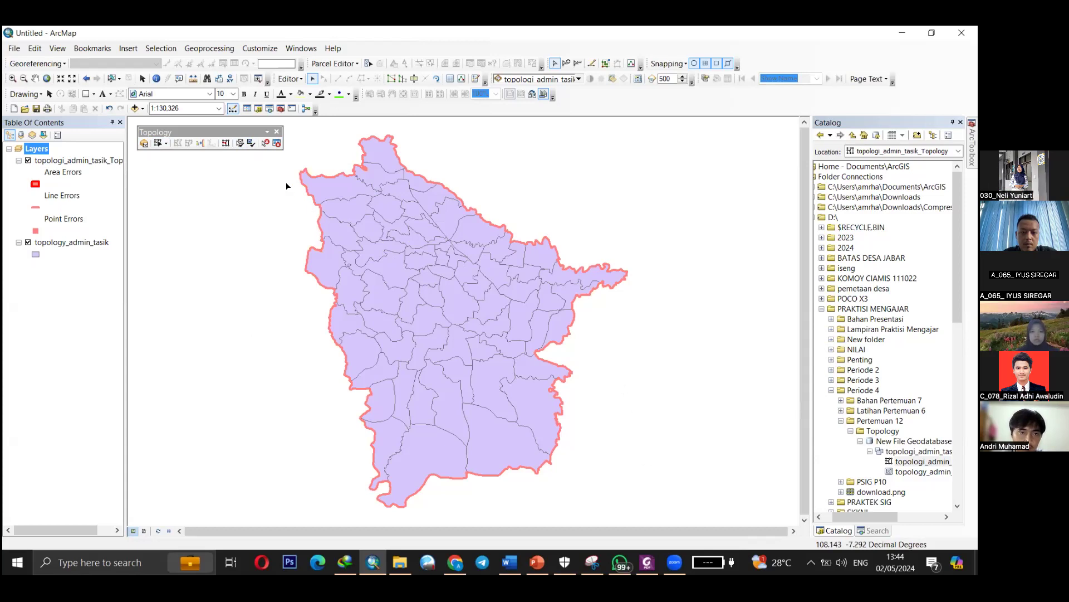
Open the Error Inspector and search for errors of the topology_admin_tasik - Must Not Overlap rule in the visible extent.
{"action": "left_click", "coordinate": [276, 143]}
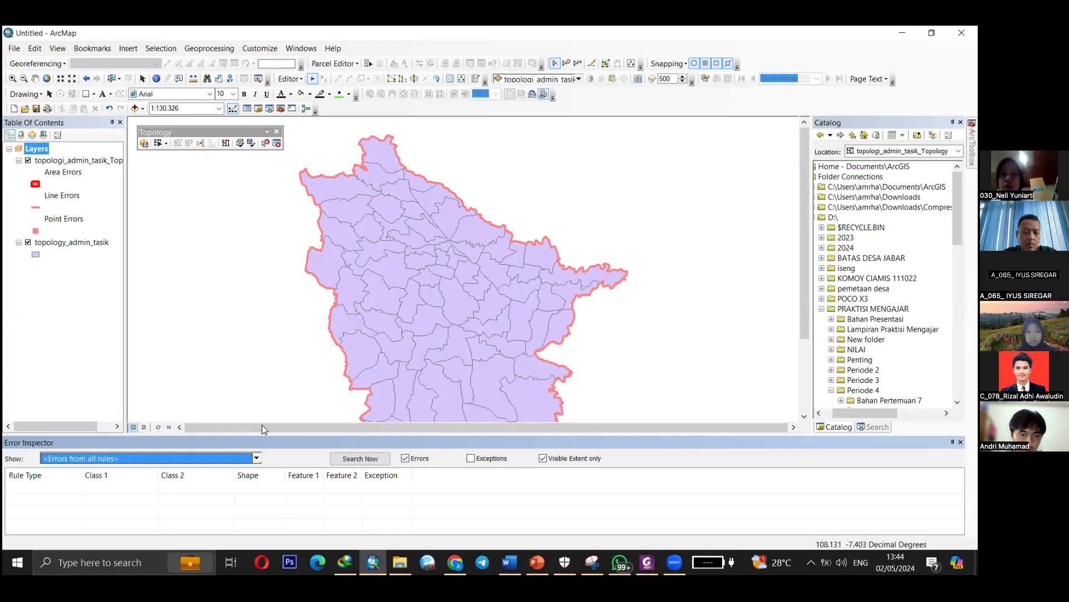
{"action": "left_click", "coordinate": [257, 458]}
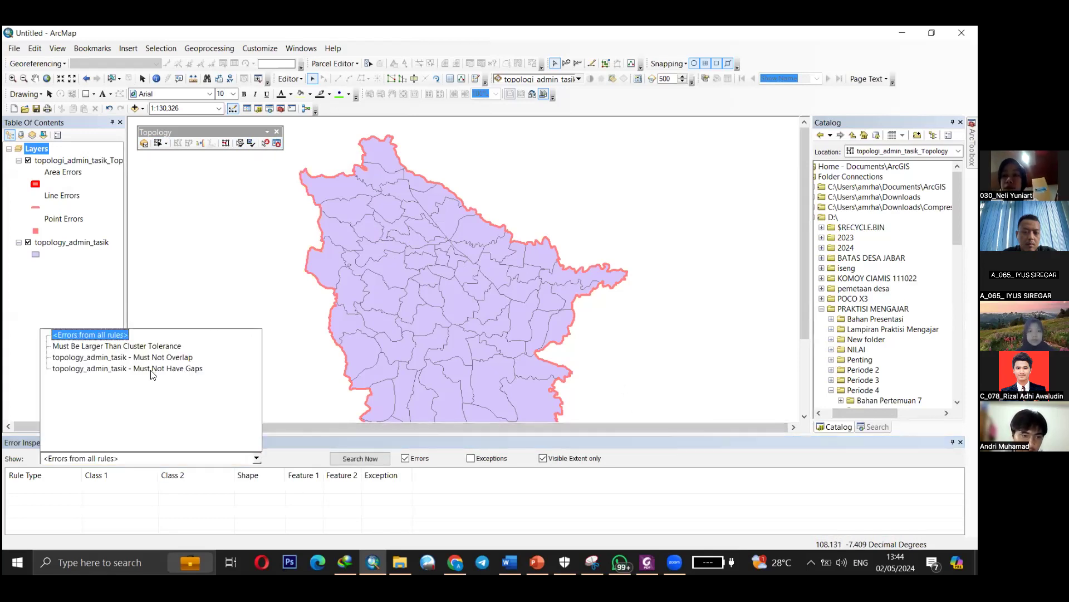
{"action": "left_click", "coordinate": [150, 357]}
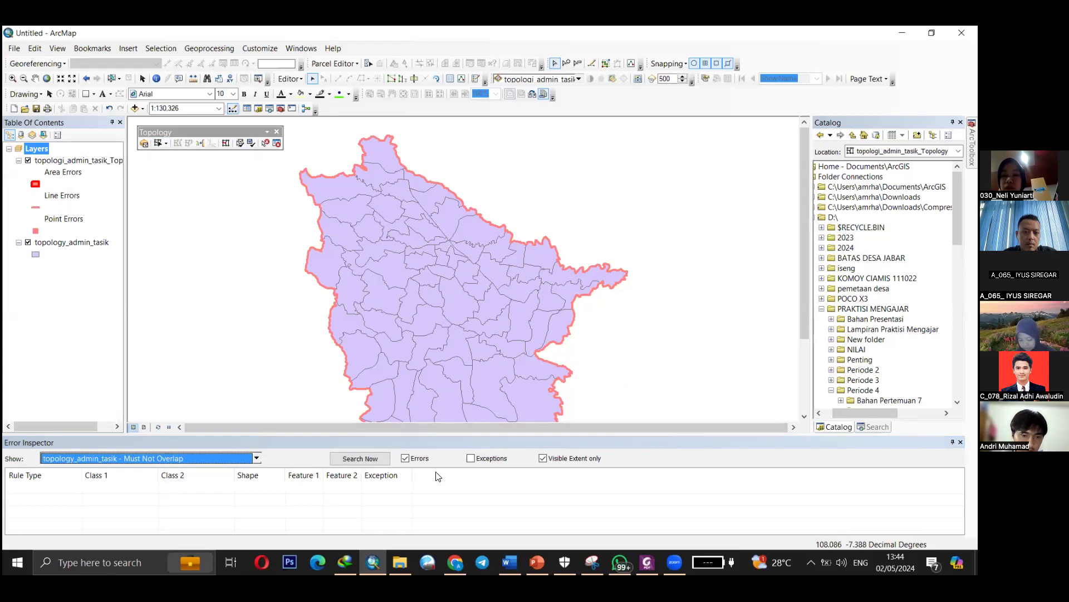
{"action": "left_click", "coordinate": [372, 457]}
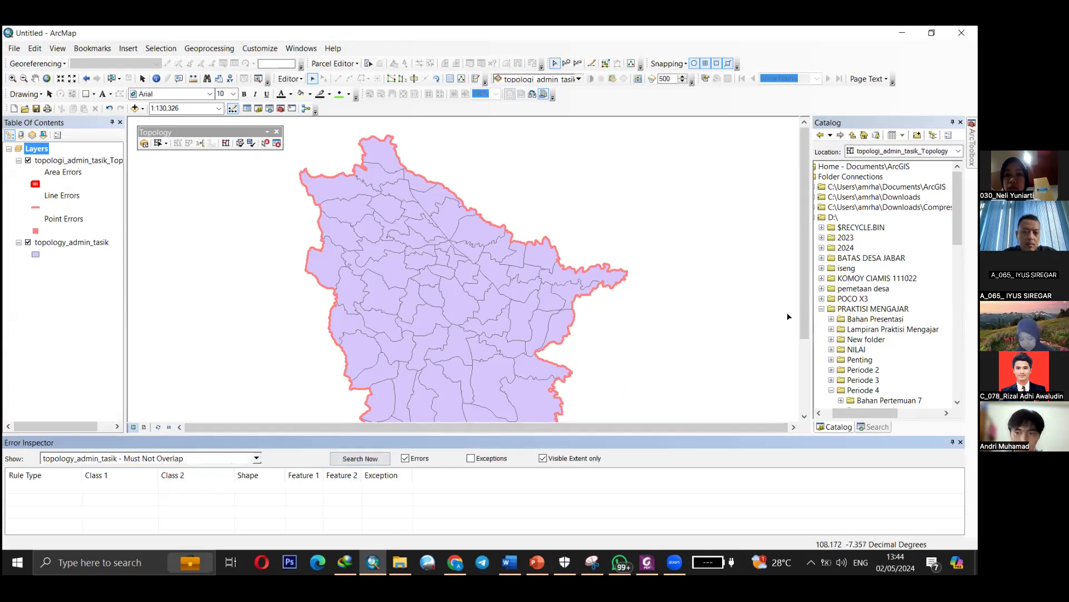
Search the visible extent for errors of the topology_admin_tasik - Must Not Have Gaps rule.
{"action": "left_click_drag", "start_coordinate": [804, 296], "coordinate": [805, 345]}
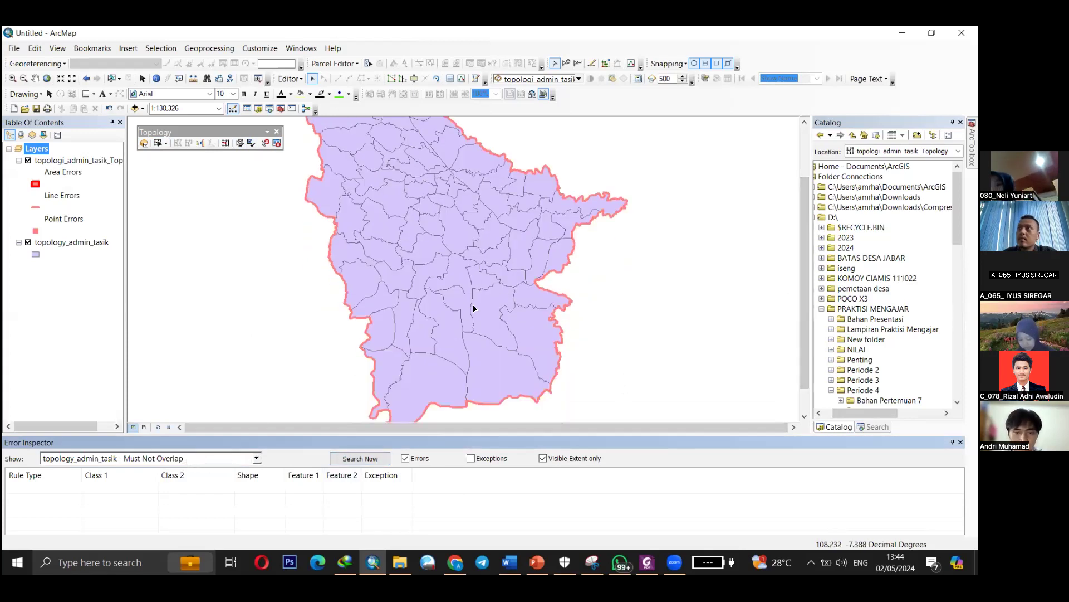
{"action": "left_click", "coordinate": [257, 460]}
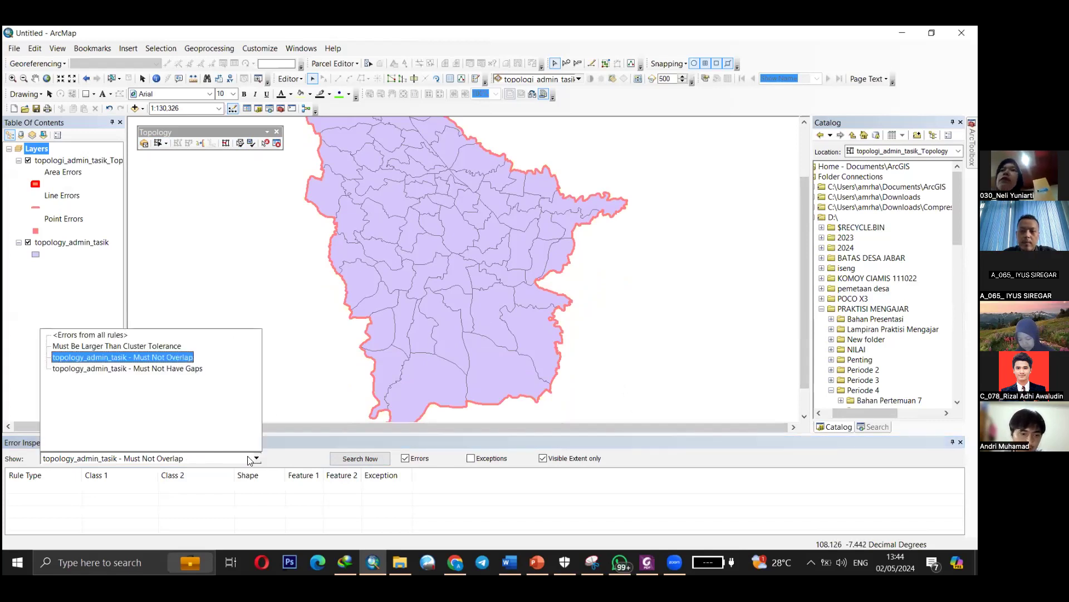
{"action": "left_click", "coordinate": [184, 369]}
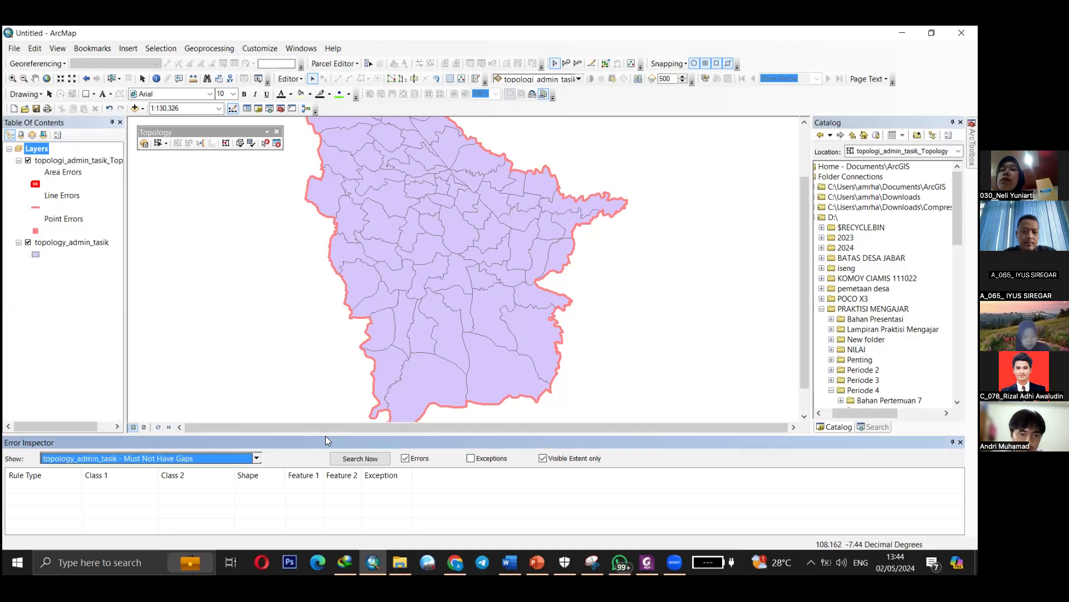
{"action": "left_click", "coordinate": [368, 457]}
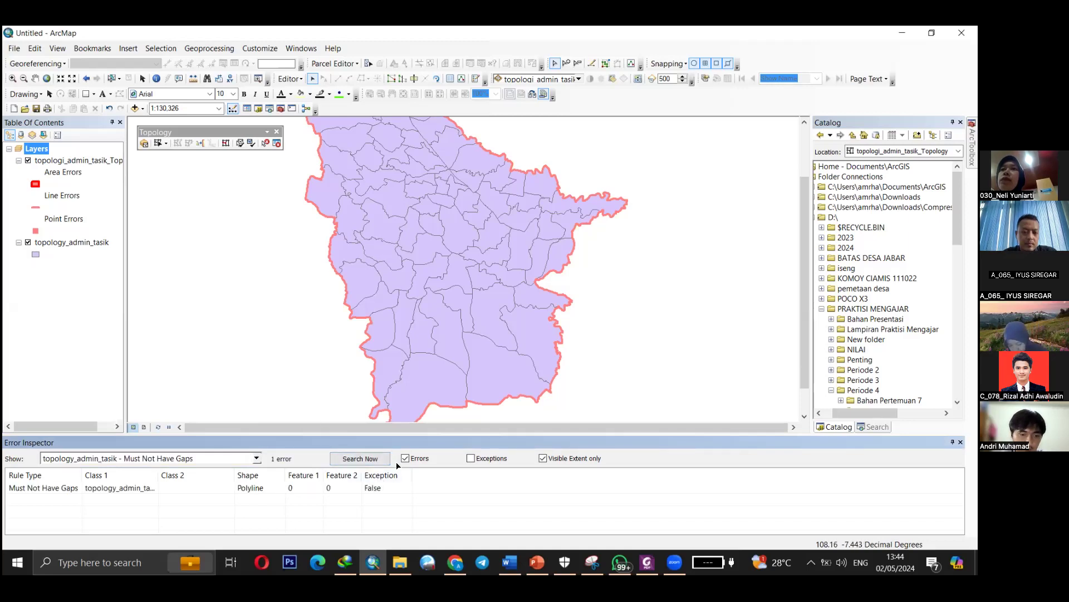
{"action": "left_click_drag", "start_coordinate": [805, 308], "coordinate": [800, 298]}
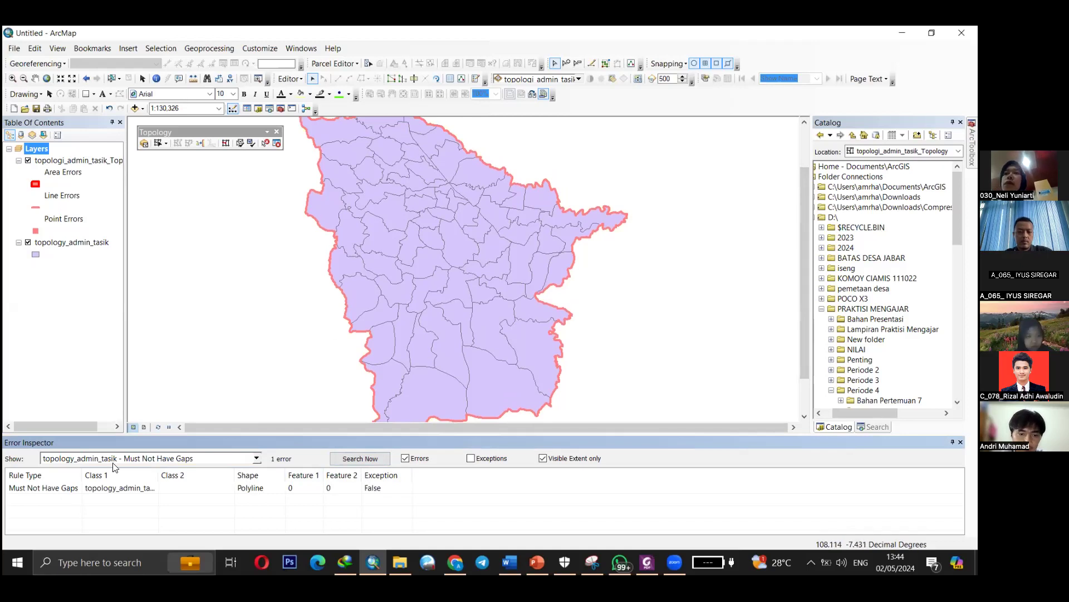
Mark the Must Not Have Gaps error along the outer boundary as an exception.
{"action": "left_click", "coordinate": [46, 488]}
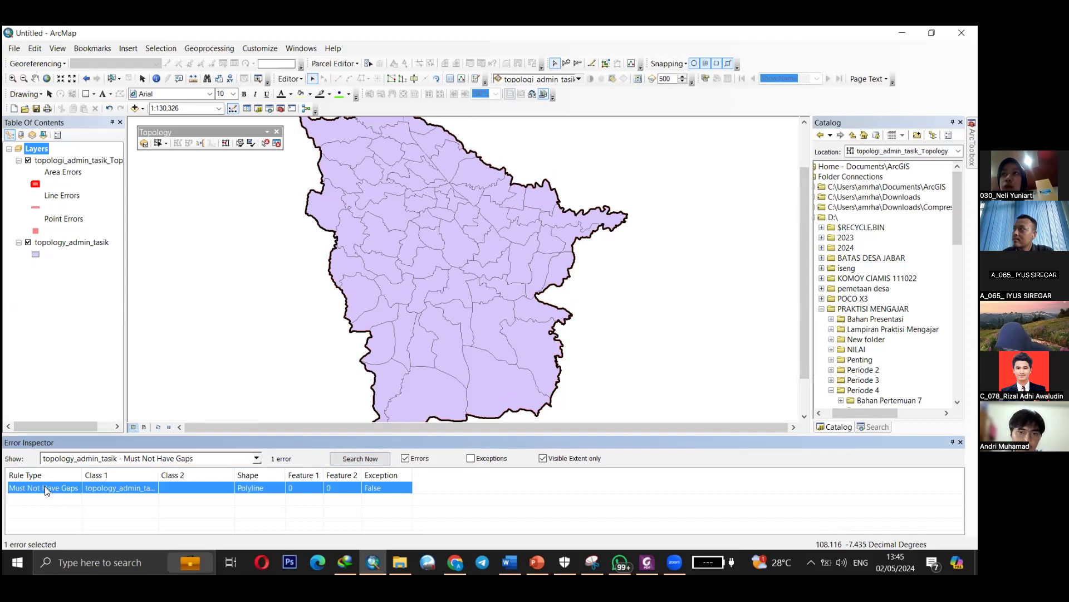
{"action": "left_click", "coordinate": [272, 503]}
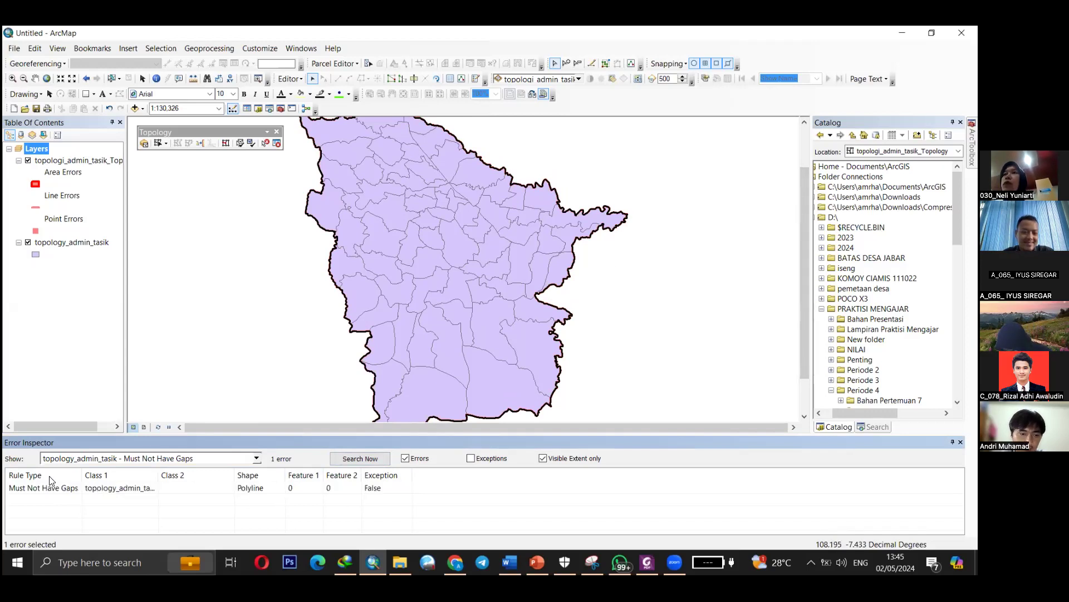
{"action": "left_click", "coordinate": [50, 492]}
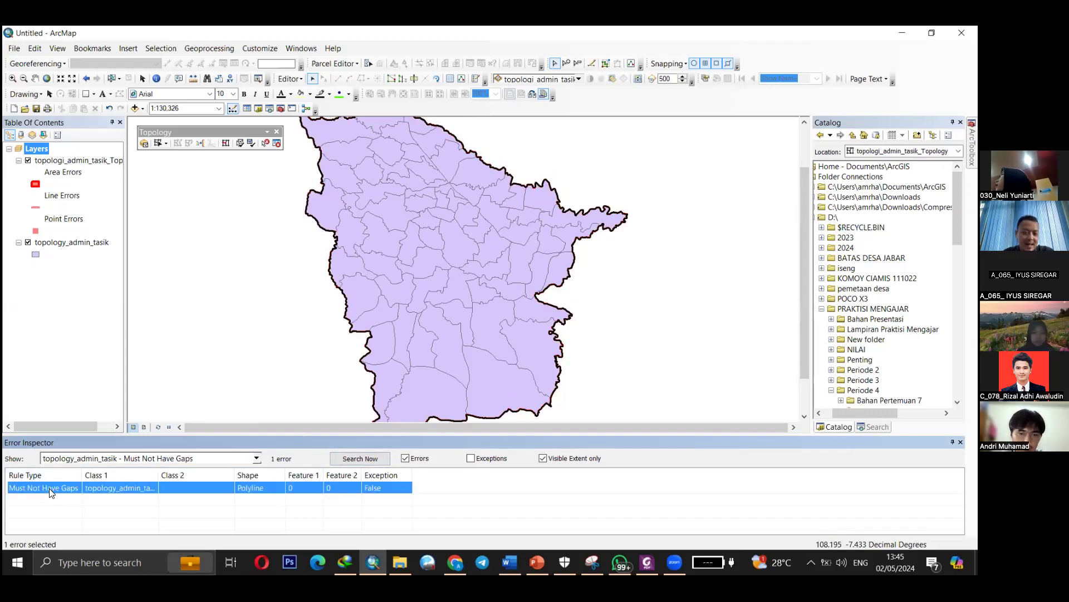
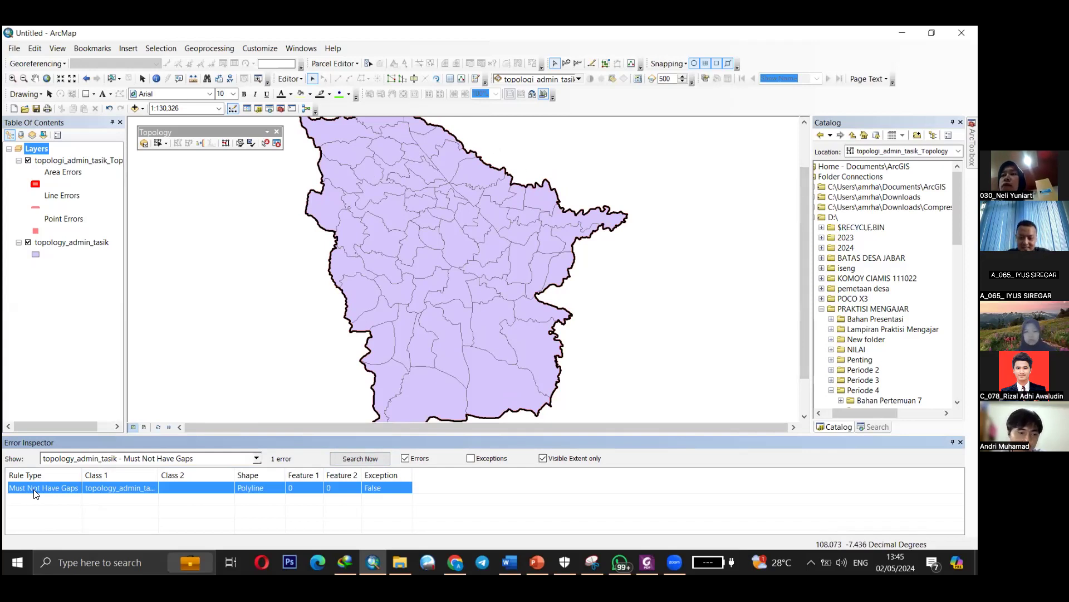
{"action": "left_click", "coordinate": [374, 486]}
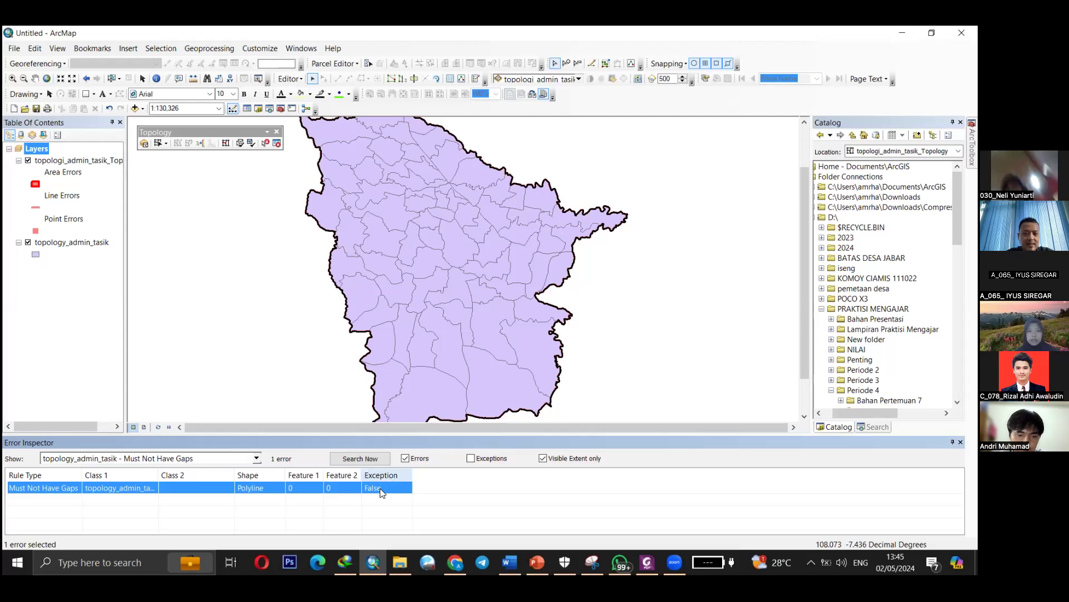
{"action": "left_click", "coordinate": [424, 506]}
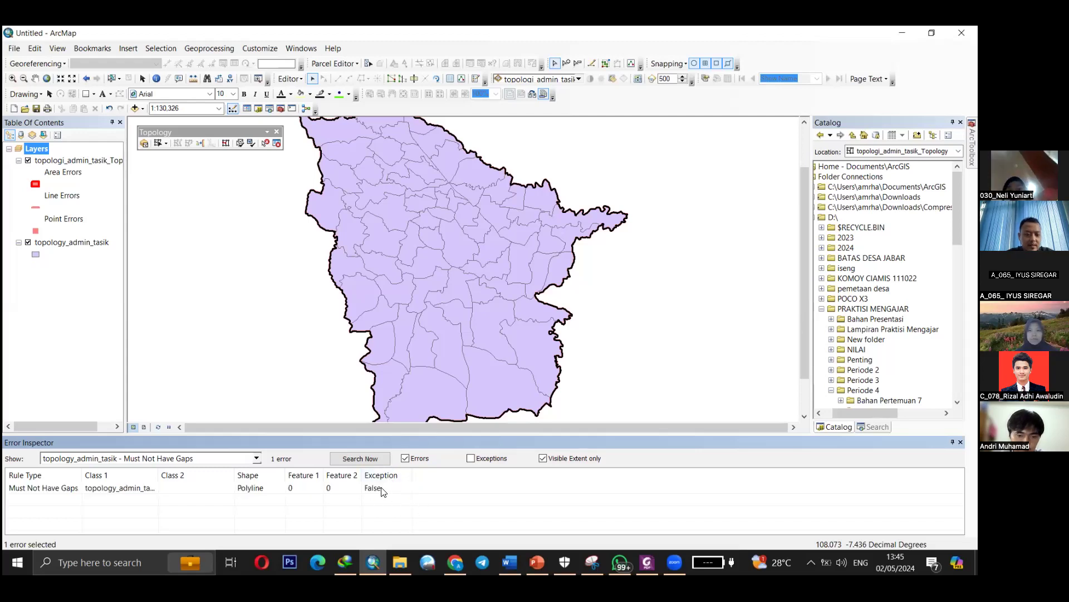
{"action": "left_click", "coordinate": [391, 489]}
{"action": "left_click", "coordinate": [471, 458]}
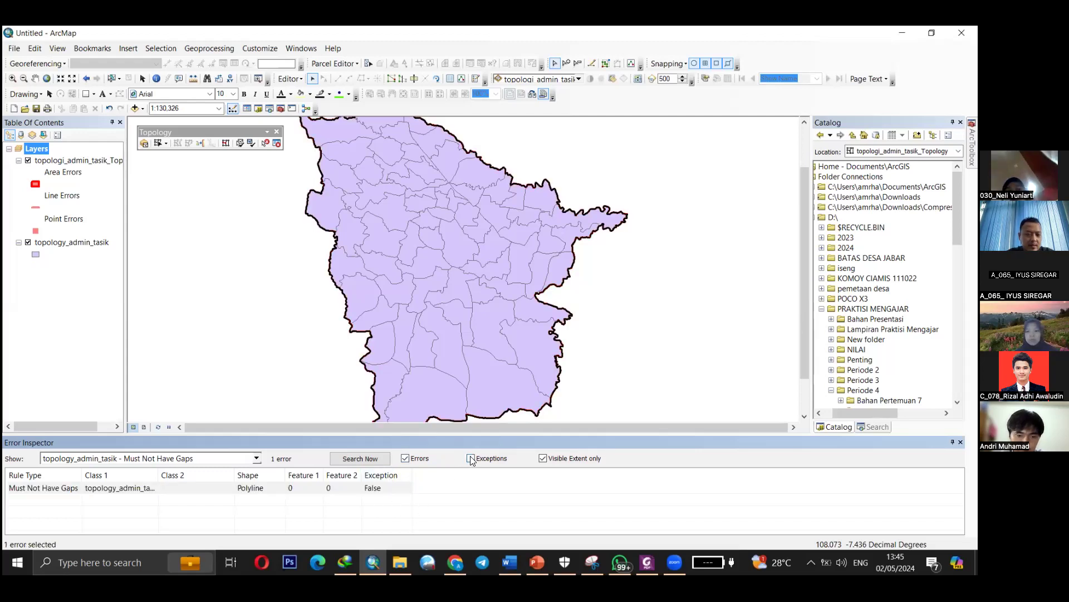
{"action": "left_click", "coordinate": [117, 487]}
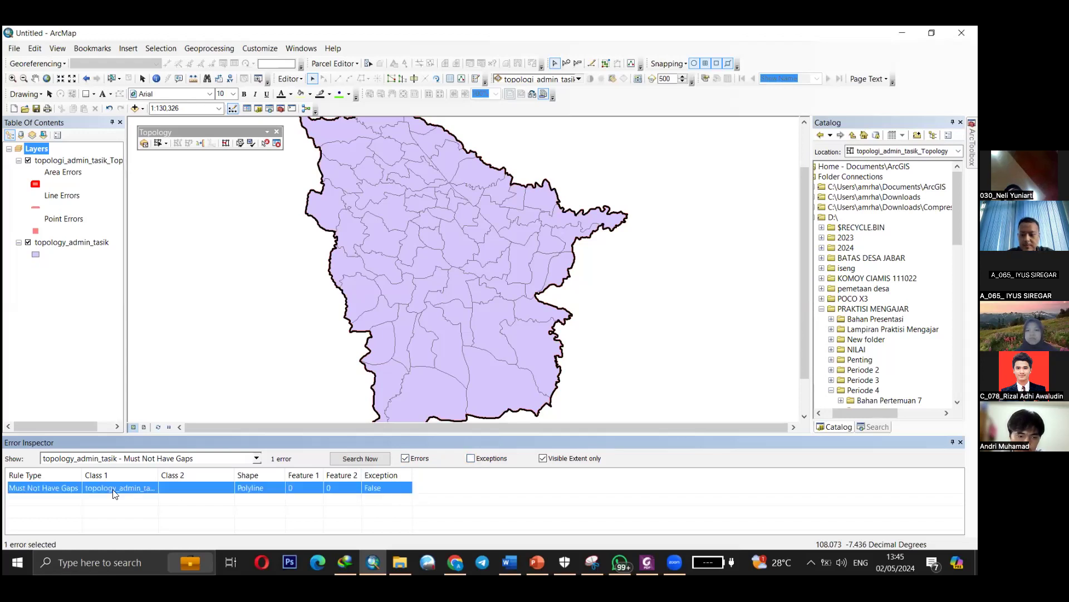
{"action": "right_click", "coordinate": [117, 487]}
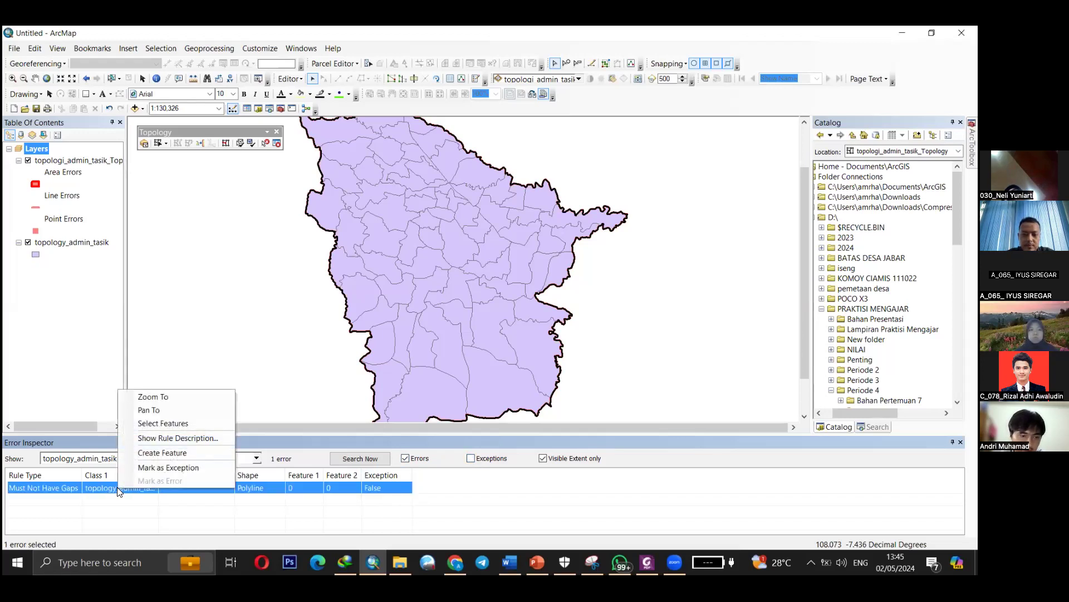
{"action": "left_click", "coordinate": [165, 470]}
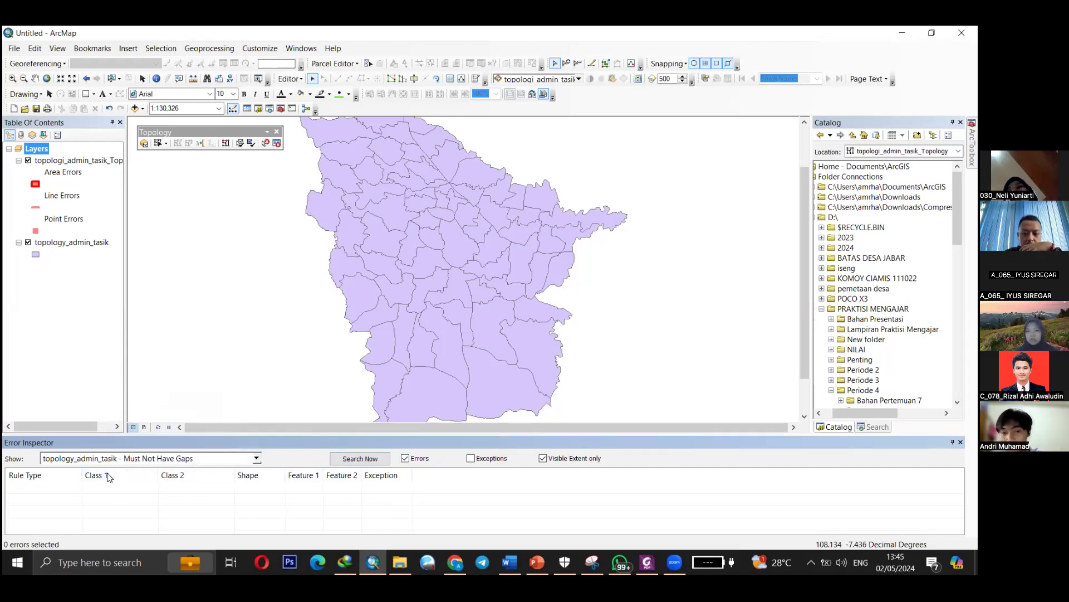
{"action": "left_click", "coordinate": [557, 202]}
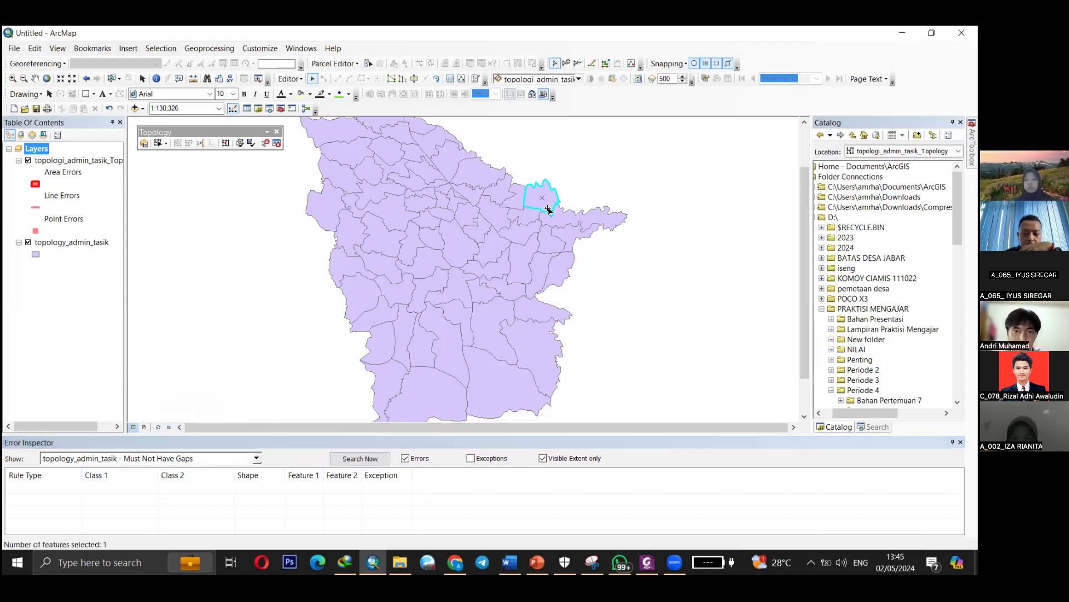
{"action": "left_click", "coordinate": [654, 262]}
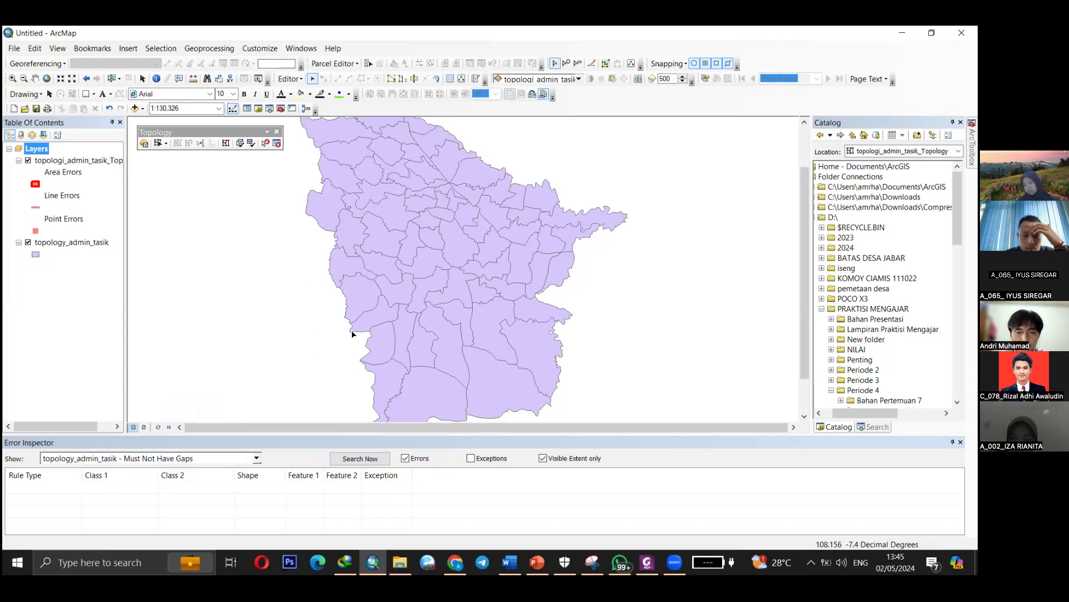
{"action": "left_click", "coordinate": [47, 78]}
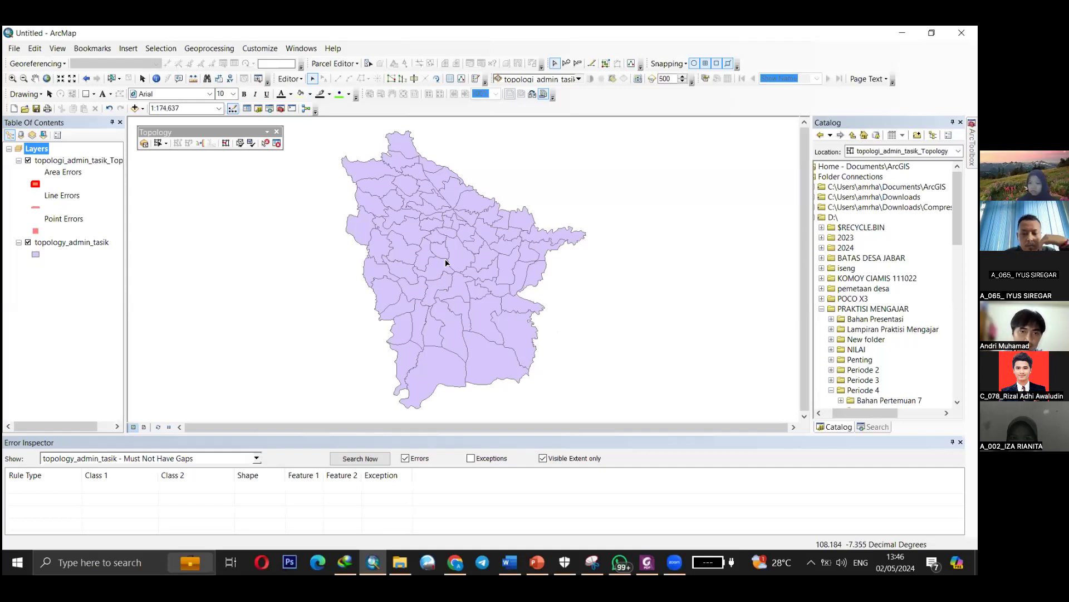
{"action": "scroll", "coordinate": [467, 288], "scroll_direction": "up", "scroll_amount": 5}
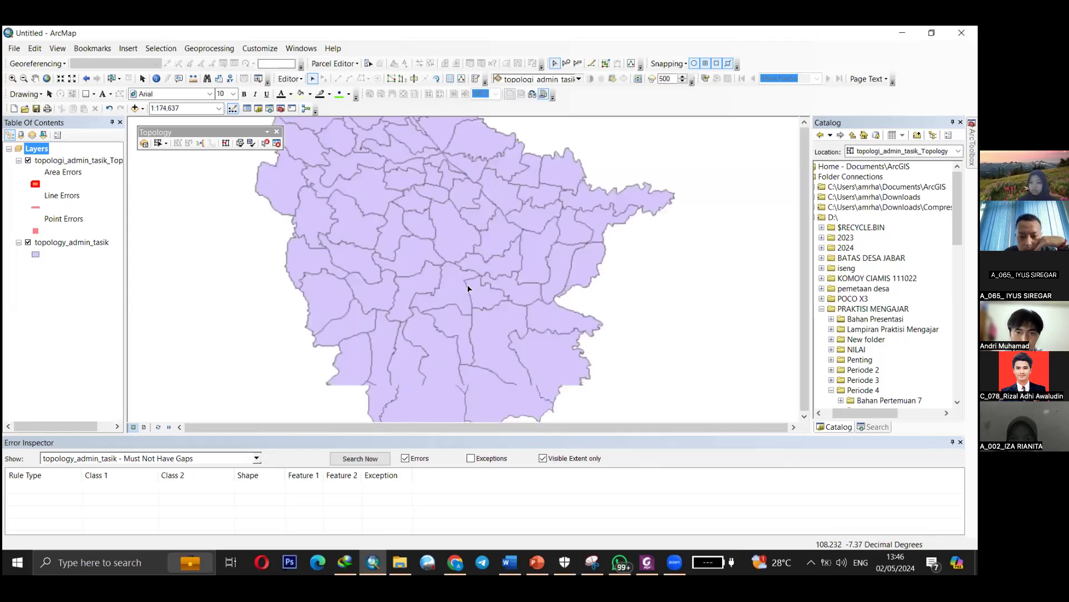
{"action": "scroll", "coordinate": [467, 288], "scroll_direction": "up", "scroll_amount": 3}
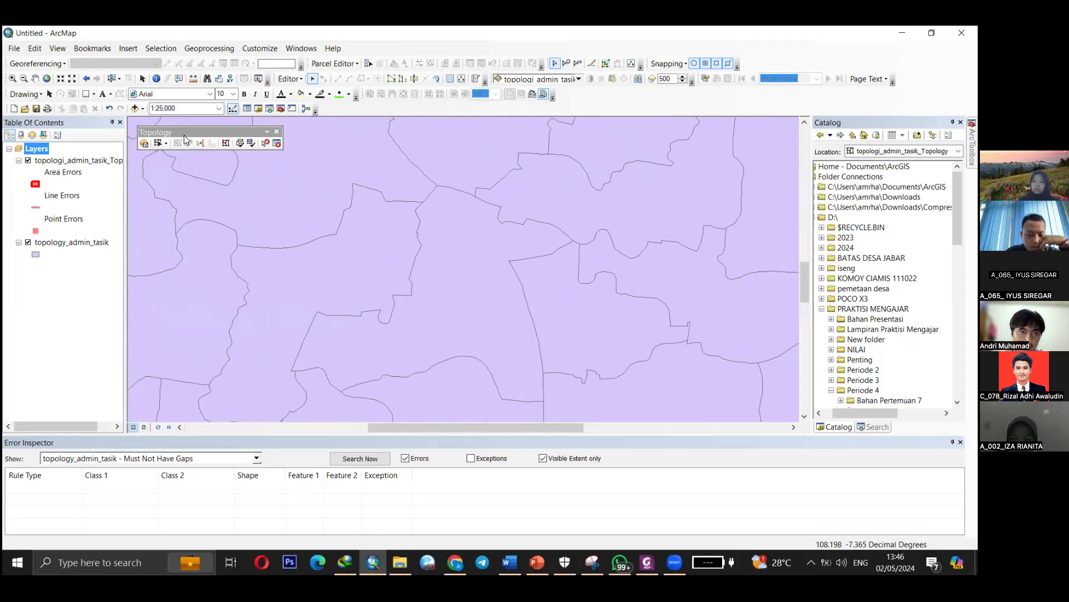
Close the floating Topology toolbar and the Error Inspector.
{"action": "left_click", "coordinate": [276, 133]}
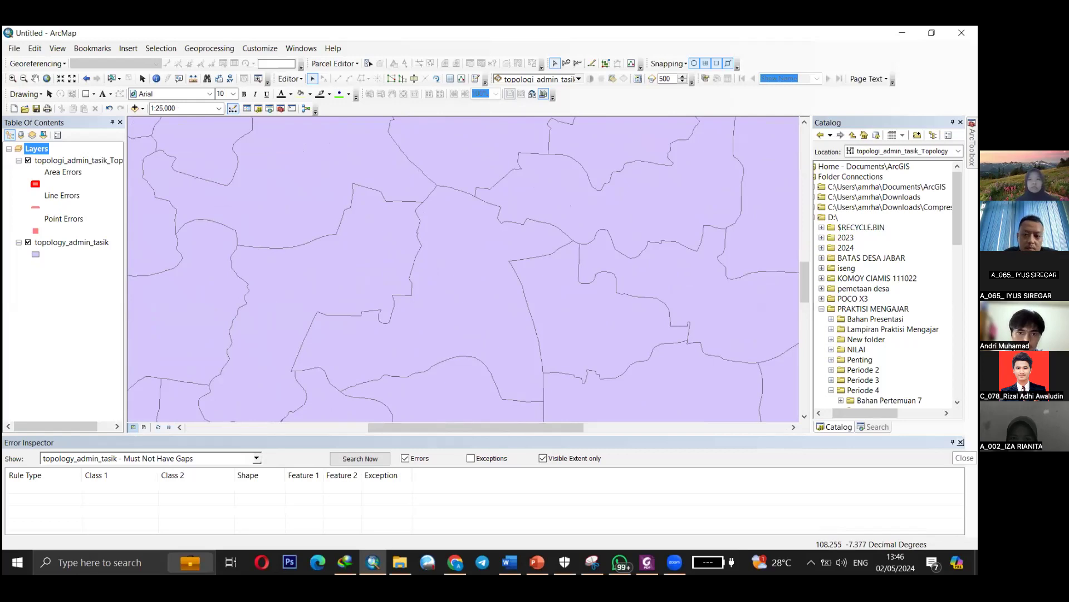
{"action": "left_click", "coordinate": [961, 442]}
Remove the topologi_admin_tasik_Topology and topology_admin_tasik layers from the map without saving the edits.
{"action": "left_click", "coordinate": [65, 161]}
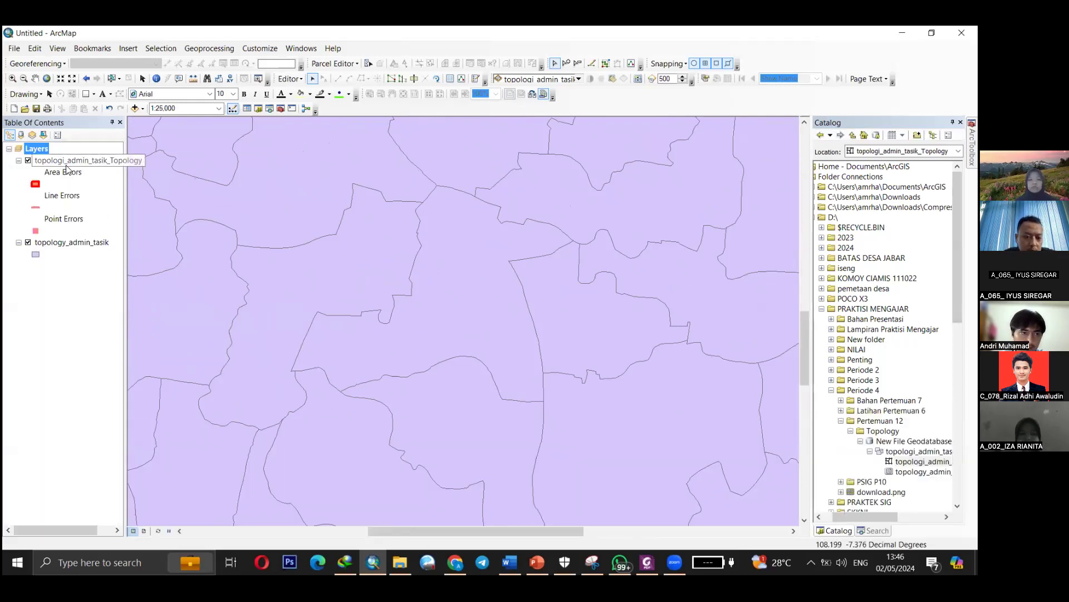
{"action": "right_click", "coordinate": [65, 161]}
{"action": "left_click", "coordinate": [107, 181]}
{"action": "right_click", "coordinate": [57, 160]}
{"action": "left_click", "coordinate": [80, 179]}
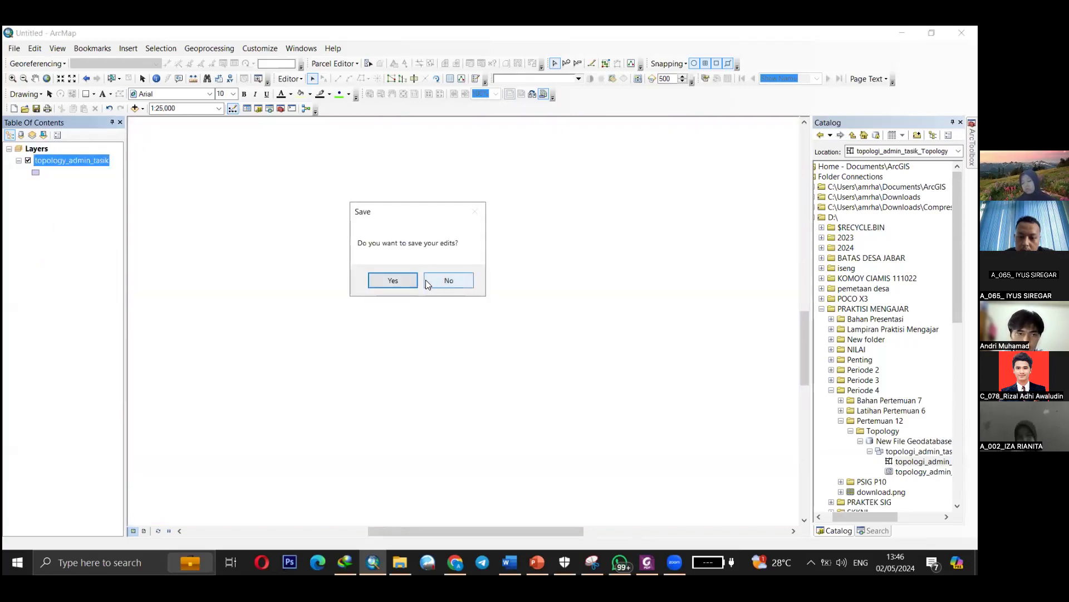
{"action": "left_click", "coordinate": [448, 282]}
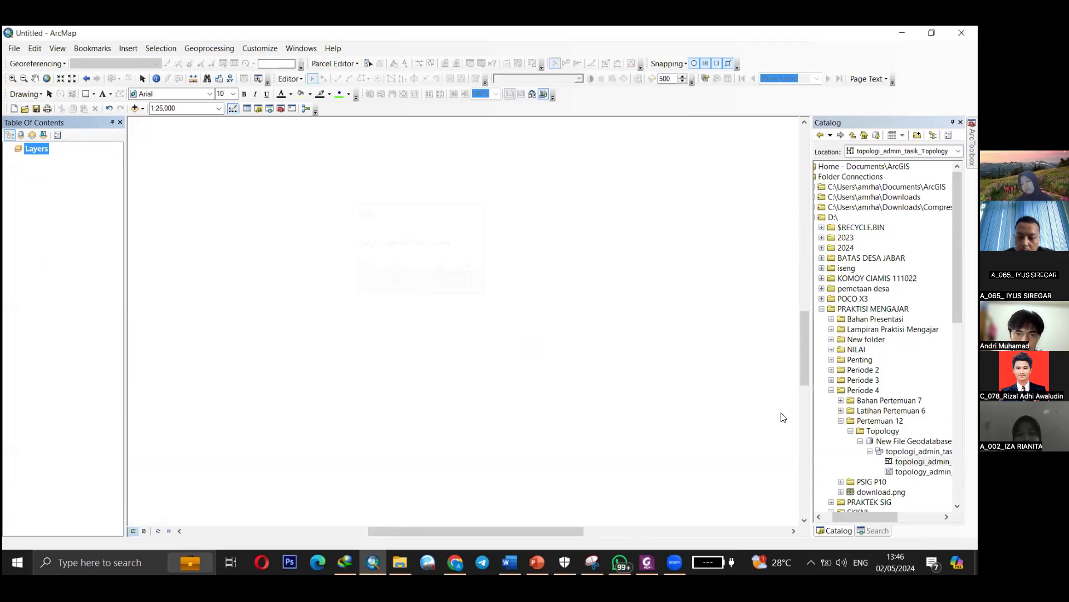
Delete the topologi_admin_tasik_Topology item from the feature dataset in the Pertemuan 12 file geodatabase and confirm the deletion.
{"action": "right_click", "coordinate": [912, 463]}
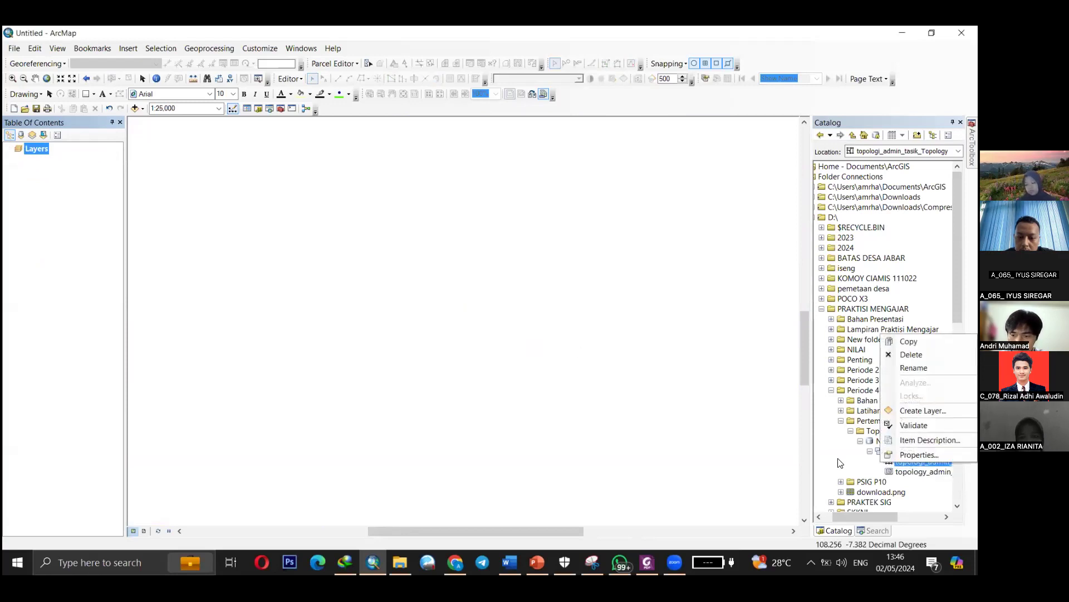
{"action": "left_click", "coordinate": [838, 461]}
{"action": "left_click", "coordinate": [918, 451]}
{"action": "left_click", "coordinate": [920, 461]}
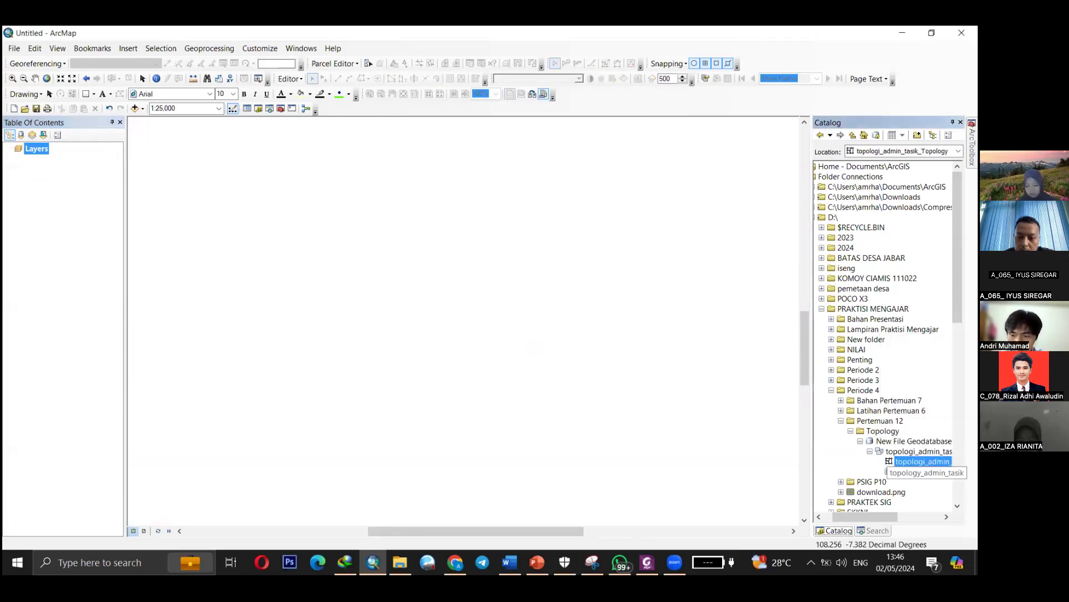
{"action": "right_click", "coordinate": [919, 462]}
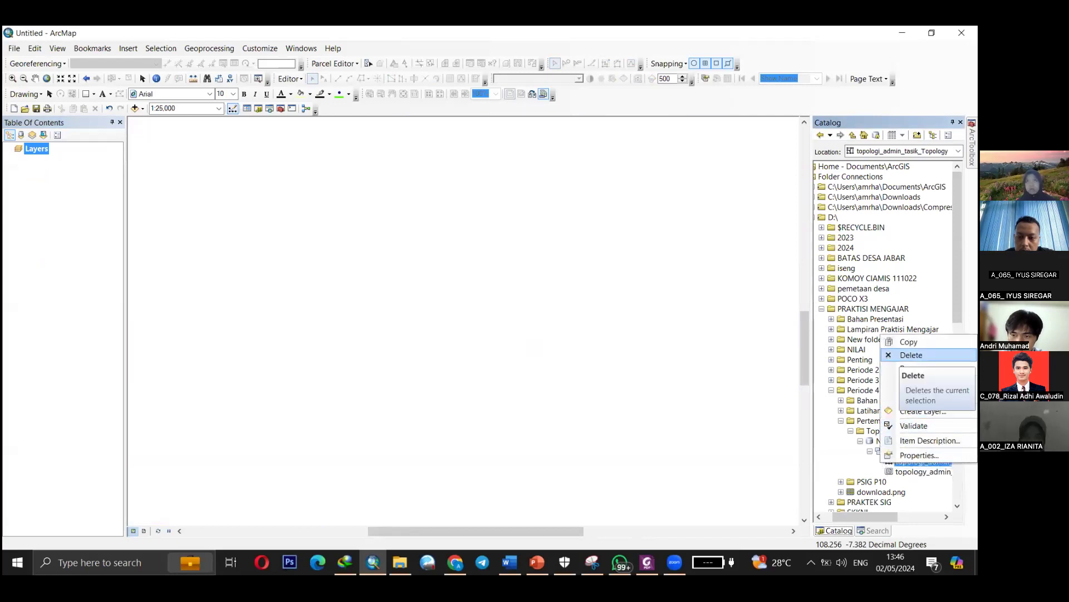
{"action": "left_click", "coordinate": [836, 472]}
{"action": "right_click", "coordinate": [917, 460]}
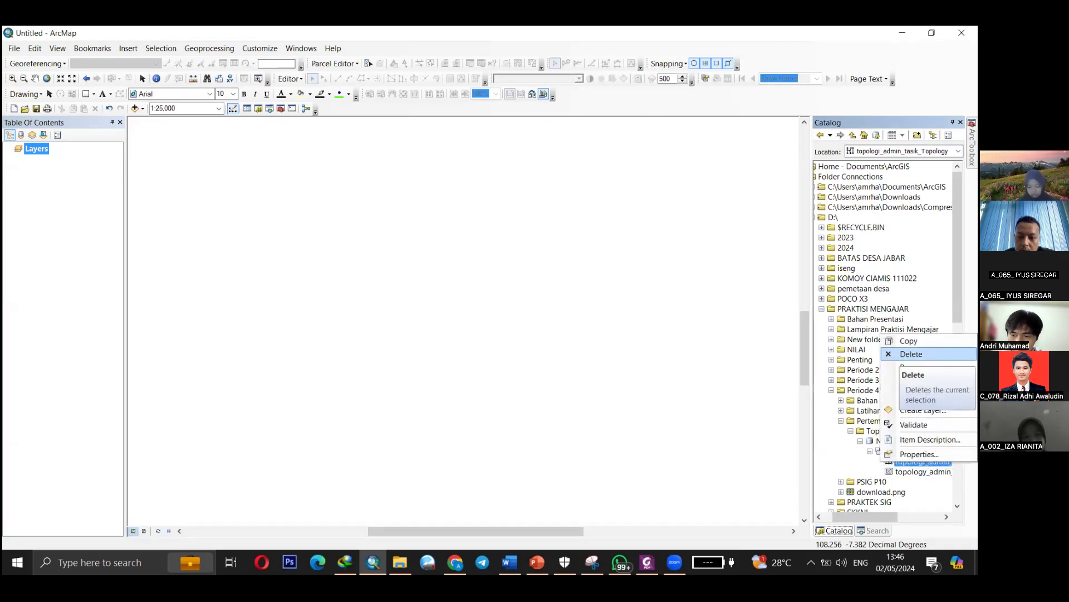
{"action": "left_click", "coordinate": [913, 355]}
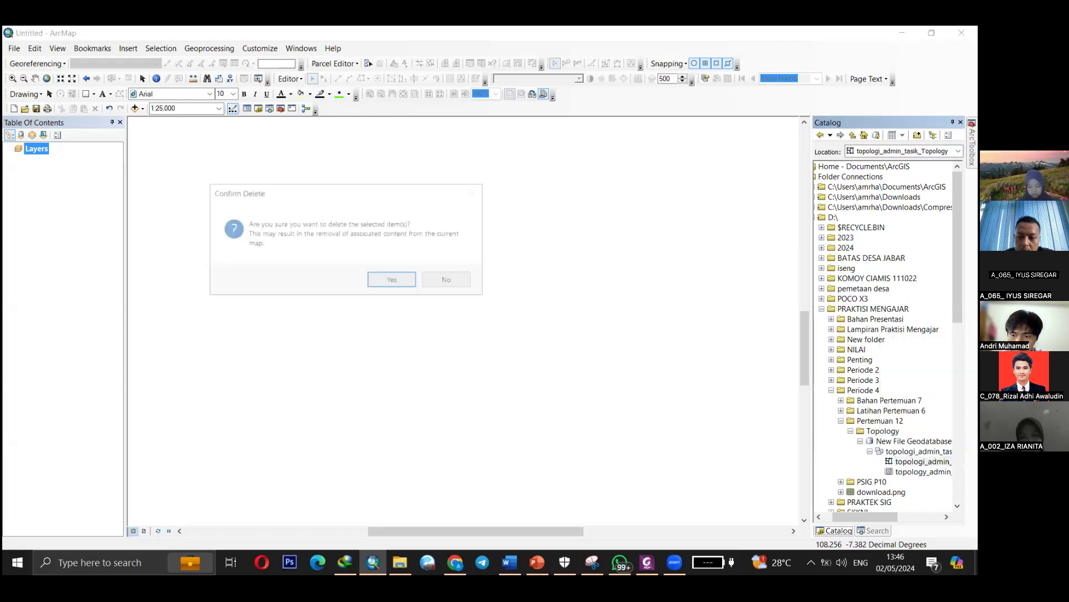
{"action": "left_click", "coordinate": [397, 282]}
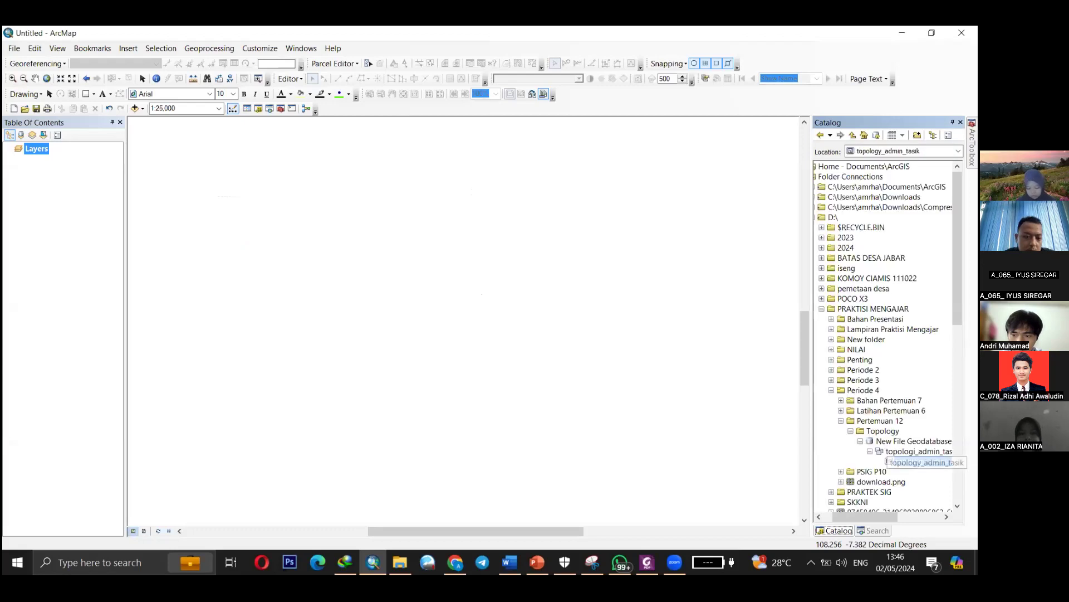
Add the topology_admin_tasik feature class to the map and start an edit session on it.
{"action": "right_click", "coordinate": [902, 463]}
{"action": "mouse_move", "coordinate": [902, 463]}
{"action": "left_mouse_down"}
{"action": "mouse_move", "coordinate": [110, 239]}
{"action": "mouse_move", "coordinate": [57, 203]}
{"action": "left_mouse_up"}
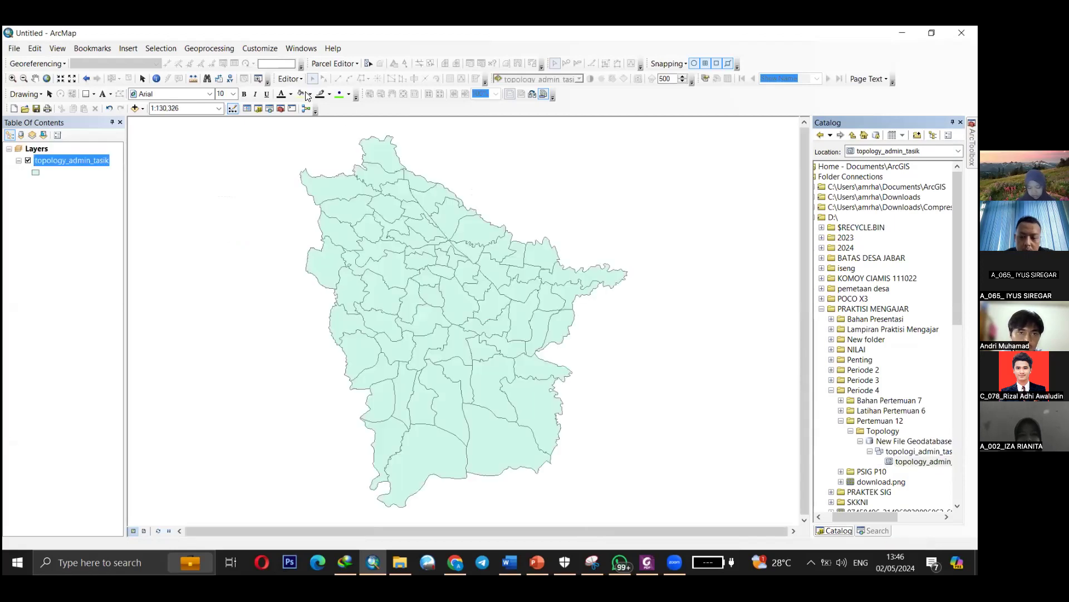
{"action": "left_click", "coordinate": [290, 79]}
{"action": "left_click", "coordinate": [340, 91]}
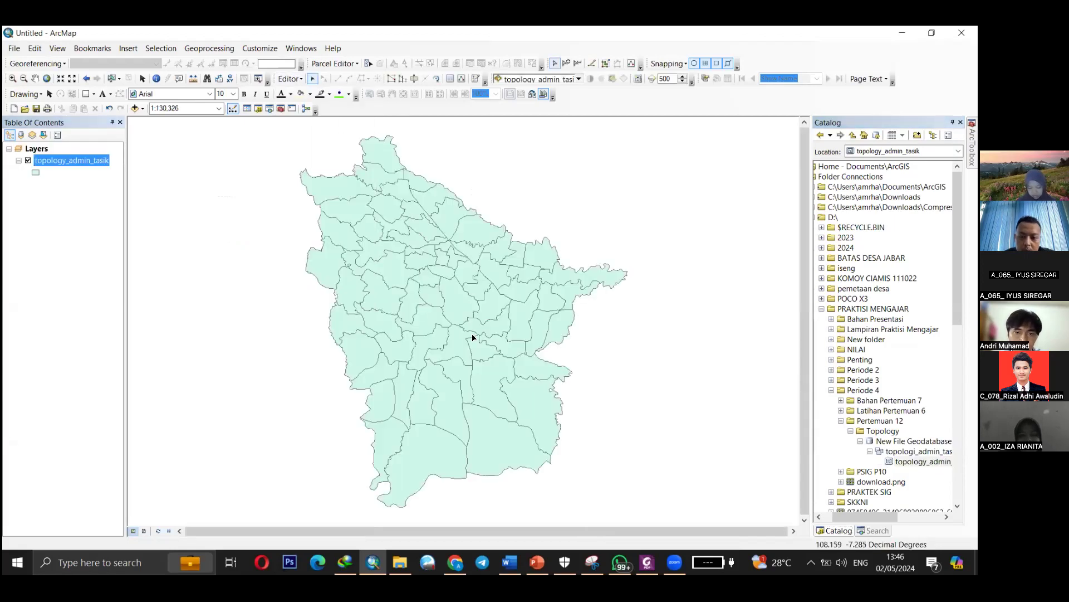
Select the central polygon of topology_admin_tasik and try to reshape its east boundary by moving a vertex westward into the polygon.
{"action": "scroll", "coordinate": [468, 352], "scroll_direction": "up", "scroll_amount": 4}
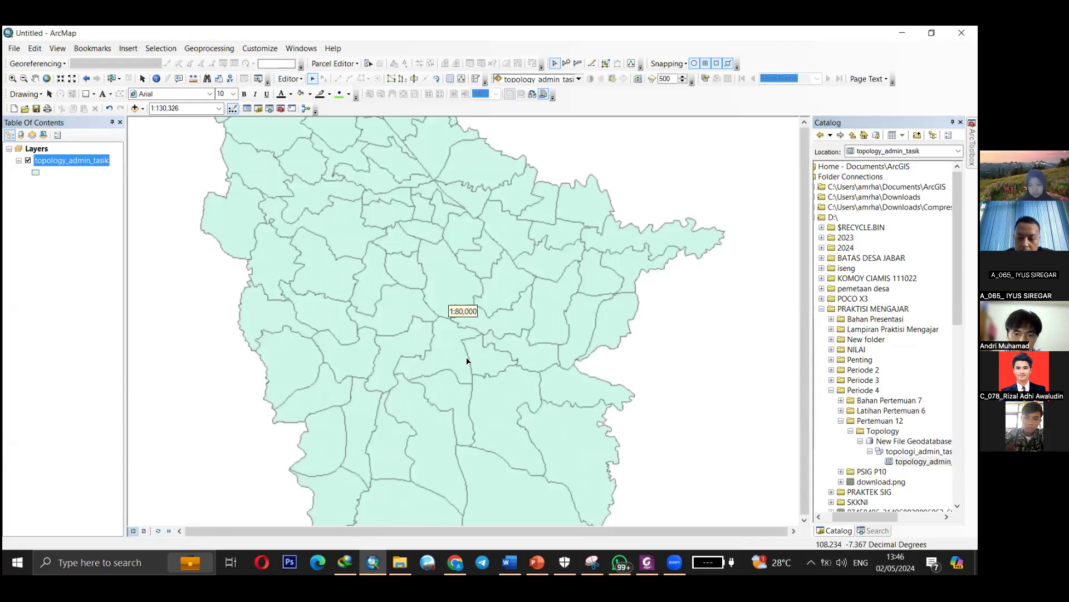
{"action": "scroll", "coordinate": [479, 347], "scroll_direction": "up", "scroll_amount": 4}
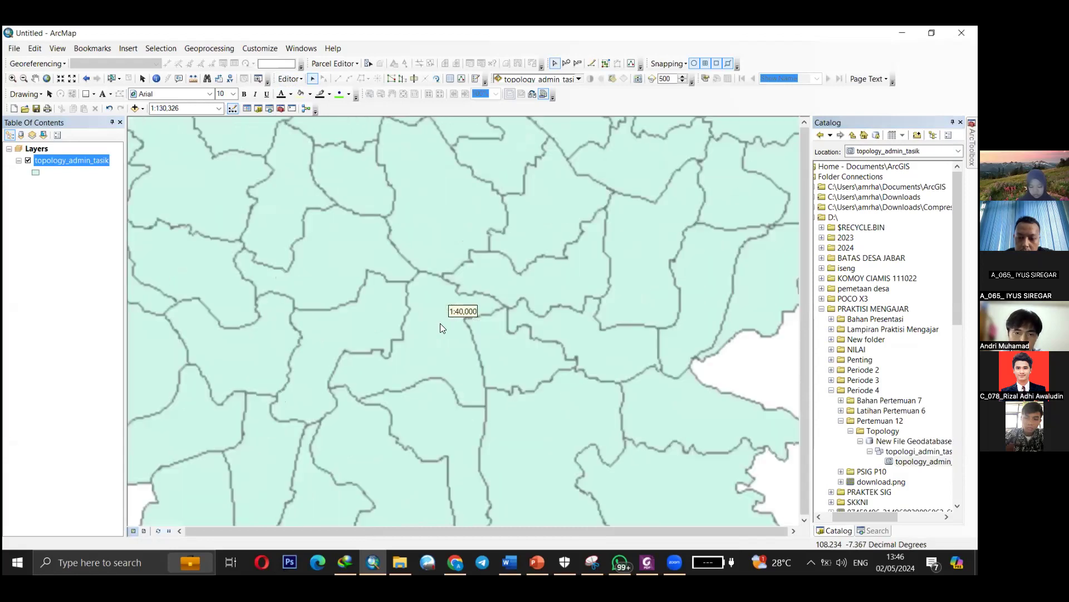
{"action": "left_click", "coordinate": [495, 402]}
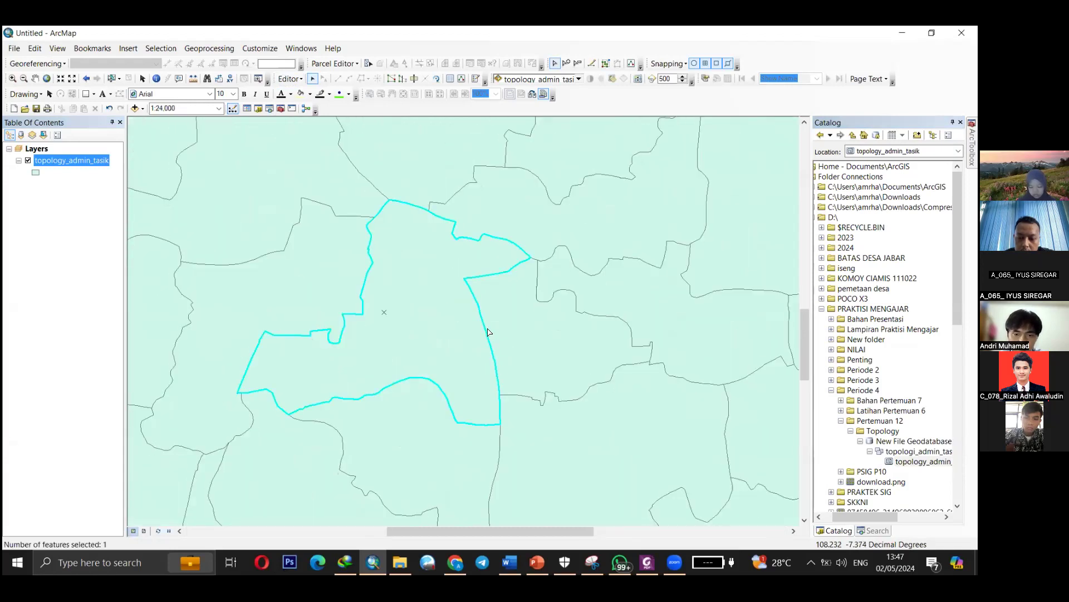
{"action": "right_click", "coordinate": [440, 324]}
{"action": "left_click", "coordinate": [482, 430]}
{"action": "scroll", "coordinate": [485, 335], "scroll_direction": "up", "scroll_amount": 1}
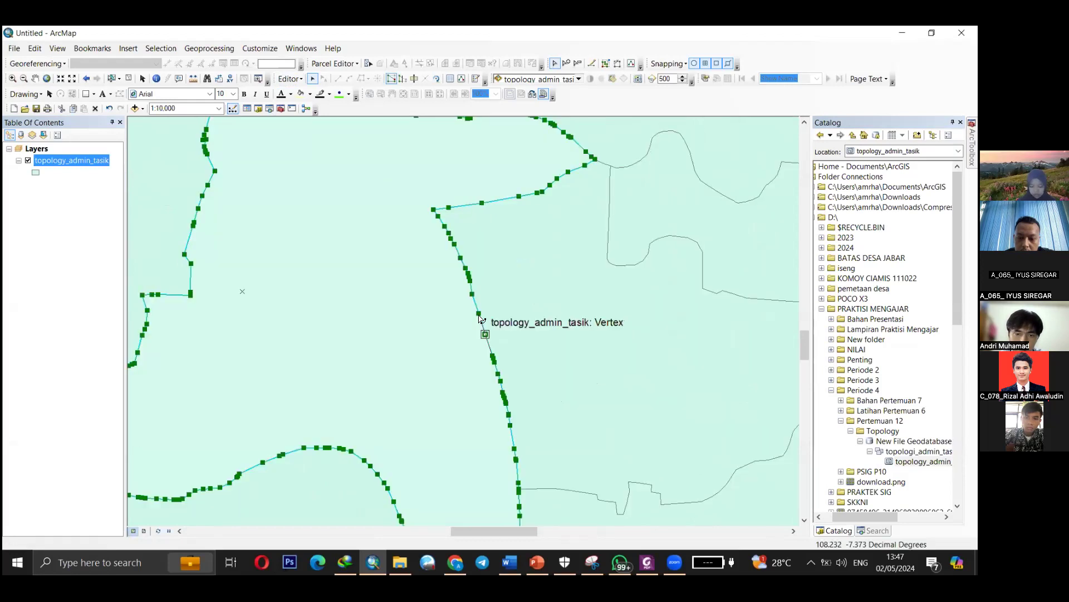
{"action": "mouse_move", "coordinate": [465, 312]}
{"action": "left_mouse_down"}
{"action": "mouse_move", "coordinate": [472, 295]}
{"action": "mouse_move", "coordinate": [466, 312]}
{"action": "left_mouse_up"}
{"action": "left_click", "coordinate": [554, 340]}
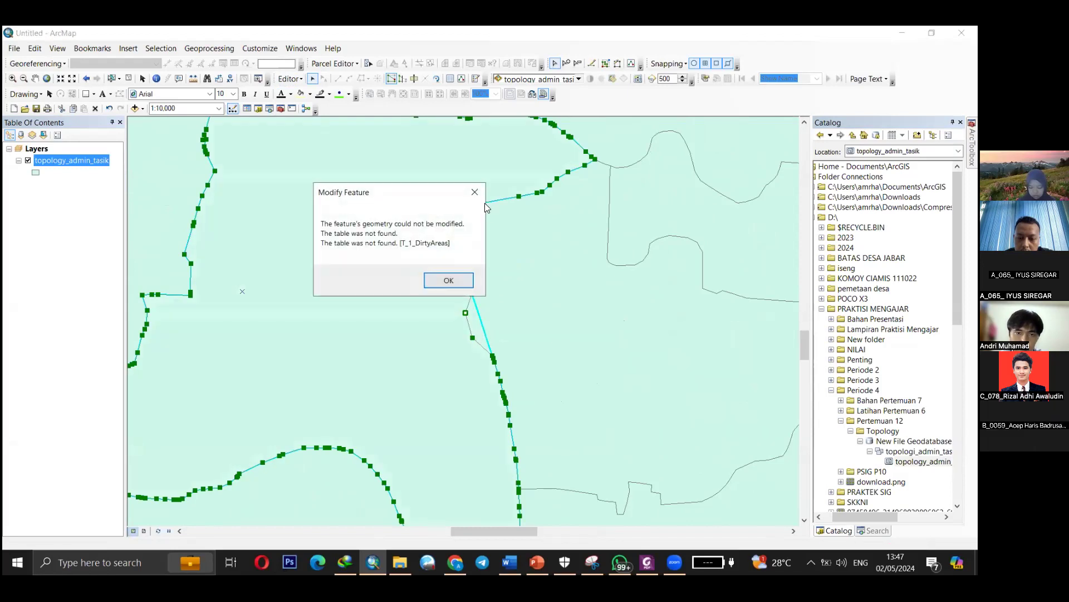
{"action": "left_click", "coordinate": [449, 280]}
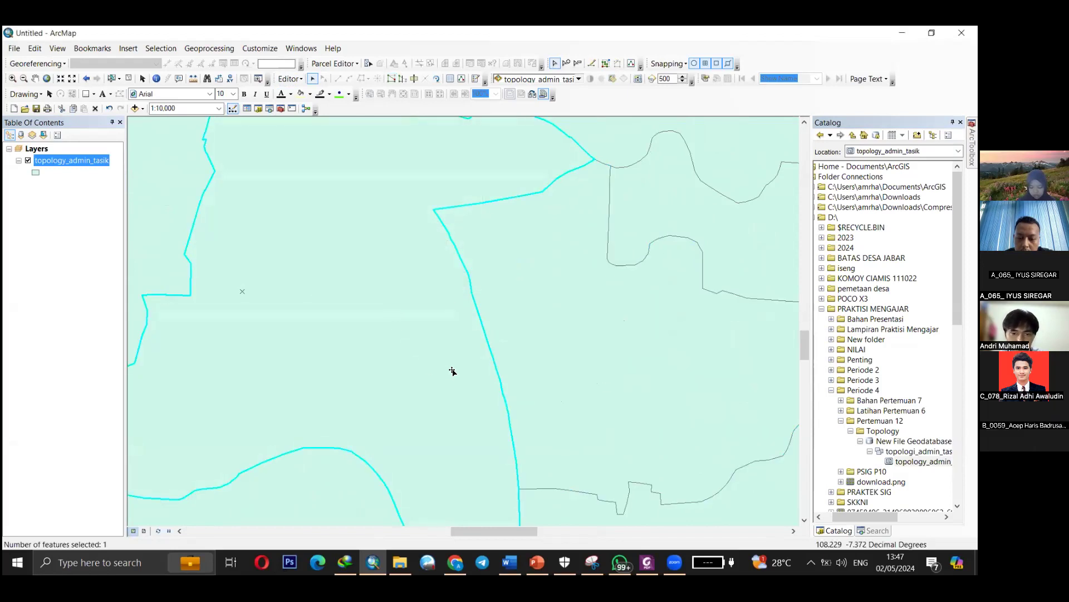
Retry editing the same polygon's vertices, moving a single east-boundary vertex slightly inward.
{"action": "right_click", "coordinate": [351, 226]}
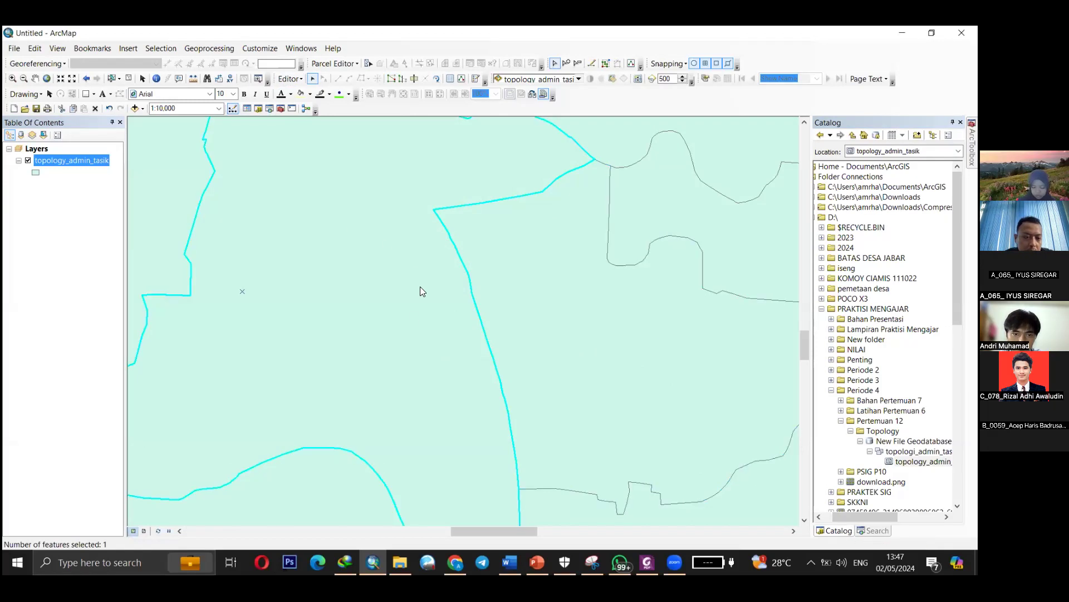
{"action": "left_click", "coordinate": [477, 330]}
{"action": "left_click_drag", "start_coordinate": [478, 311], "coordinate": [467, 316]}
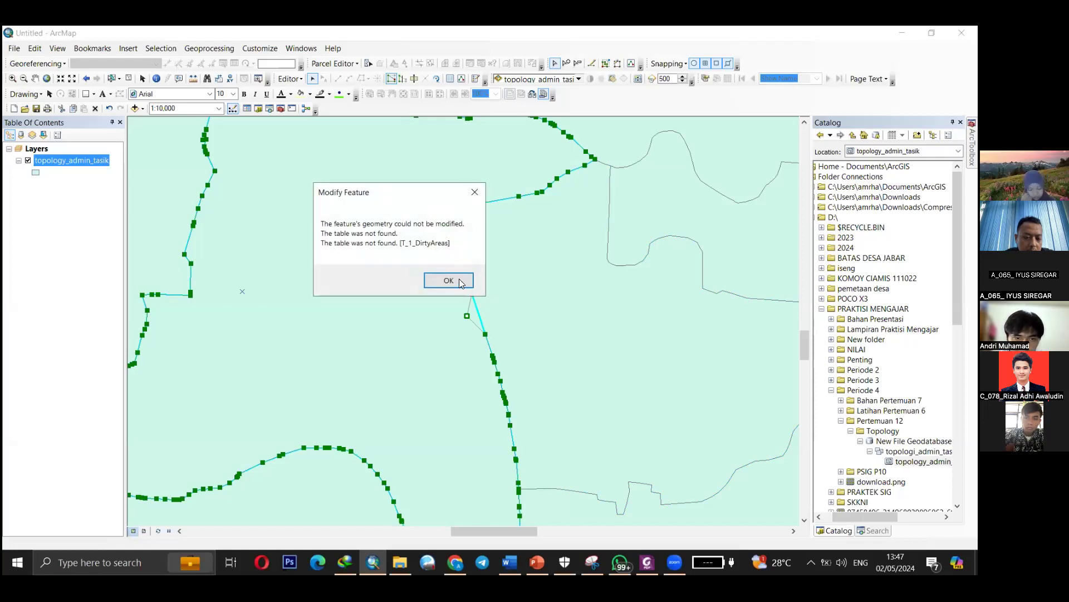
{"action": "key", "text": "Return"}
Remove the topology_admin_tasik layer from the map and delete its feature class from the Pertemuan 12 file geodatabase, confirming the deletion.
{"action": "right_click", "coordinate": [82, 166]}
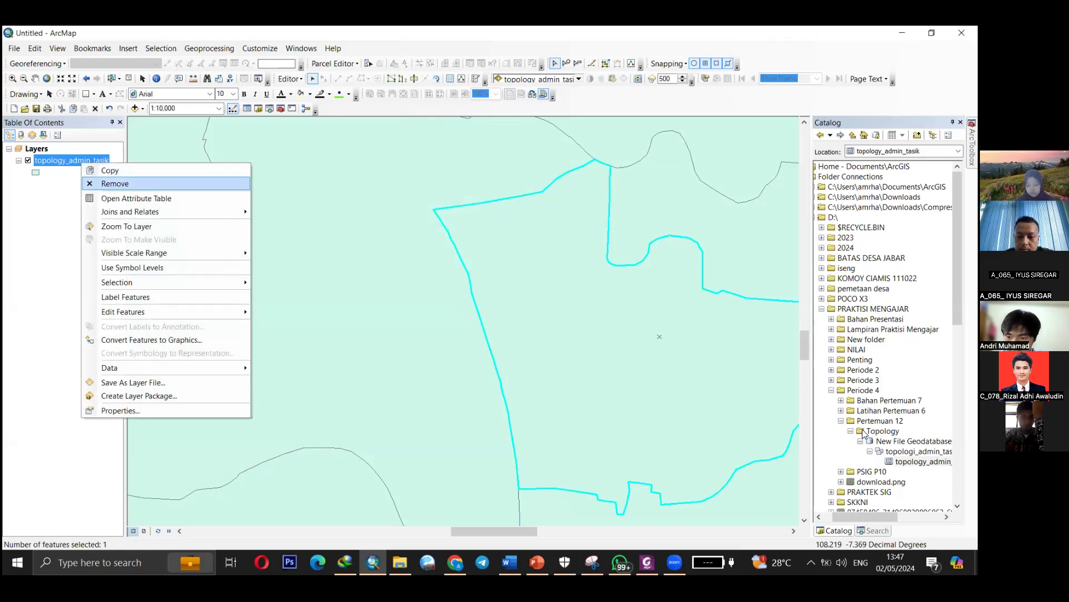
{"action": "key", "text": "Return"}
{"action": "right_click", "coordinate": [919, 462]}
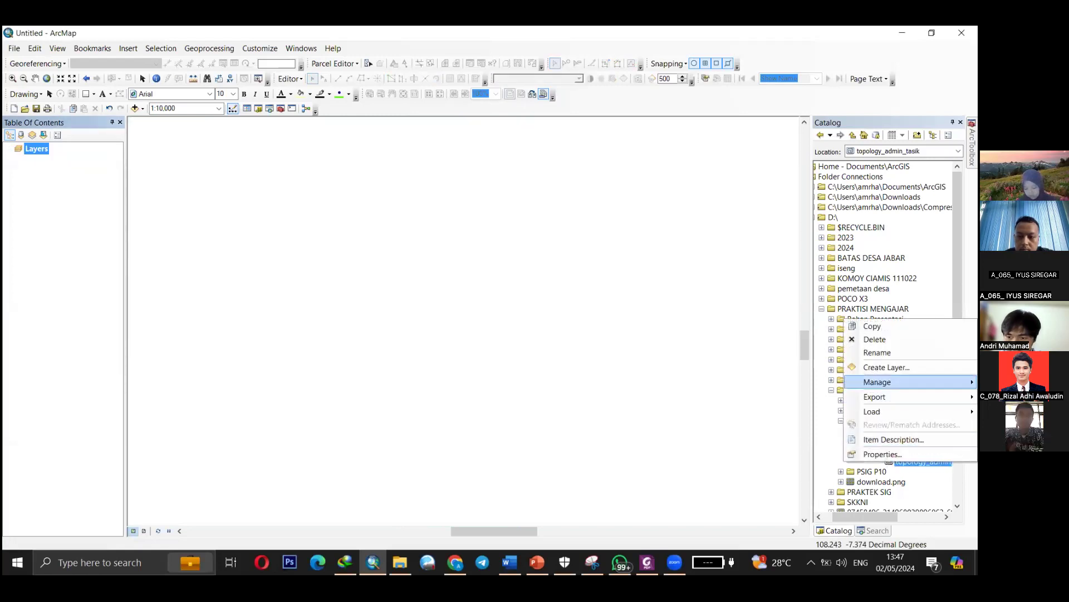
{"action": "left_click", "coordinate": [874, 339]}
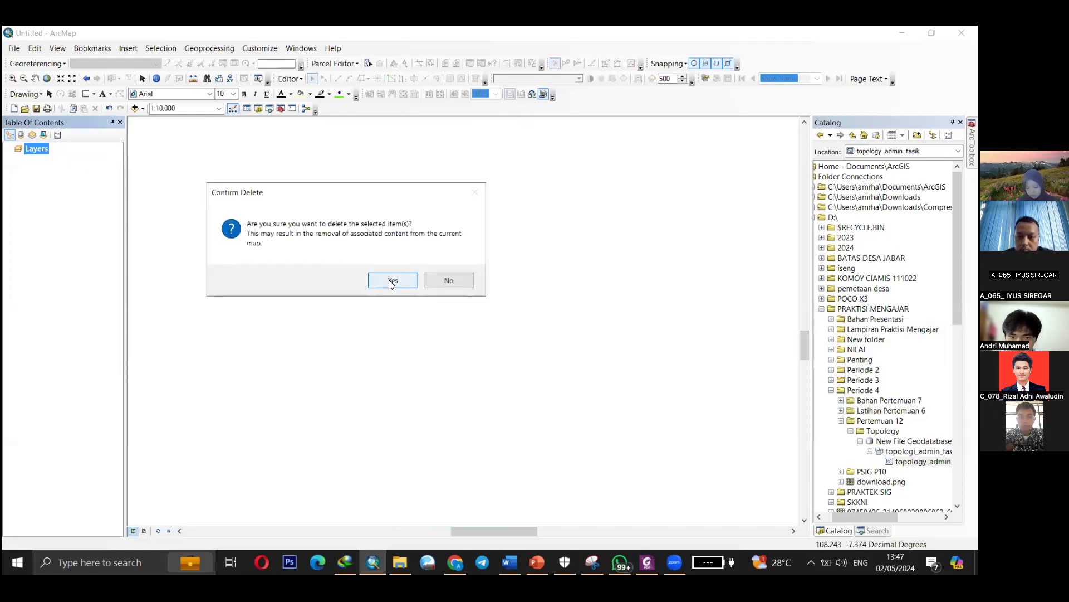
{"action": "left_click", "coordinate": [392, 280]}
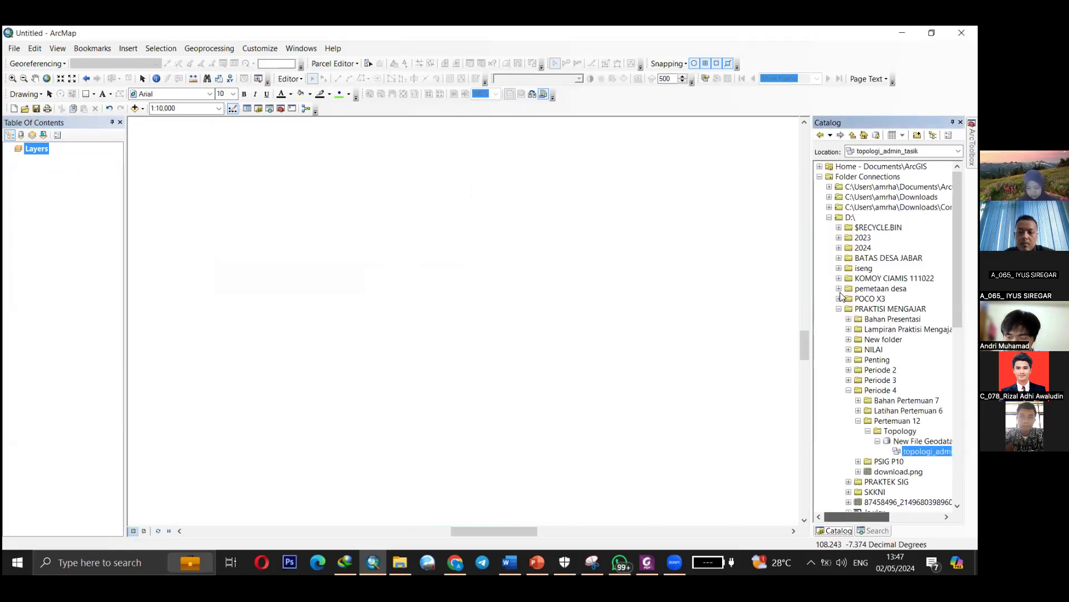
Browse the contents of the Periode 2 and Periode 3 folders under PRAKTISI MENGAJAR in the catalog.
{"action": "left_click", "coordinate": [849, 370]}
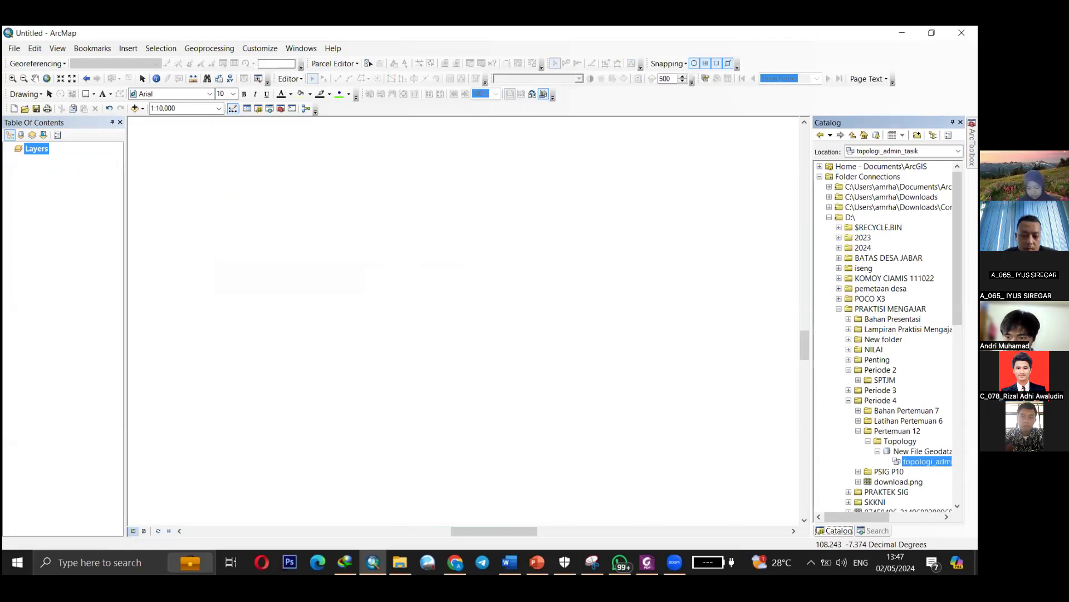
{"action": "left_click", "coordinate": [849, 390]}
{"action": "scroll", "coordinate": [886, 334], "scroll_direction": "down", "scroll_amount": 3}
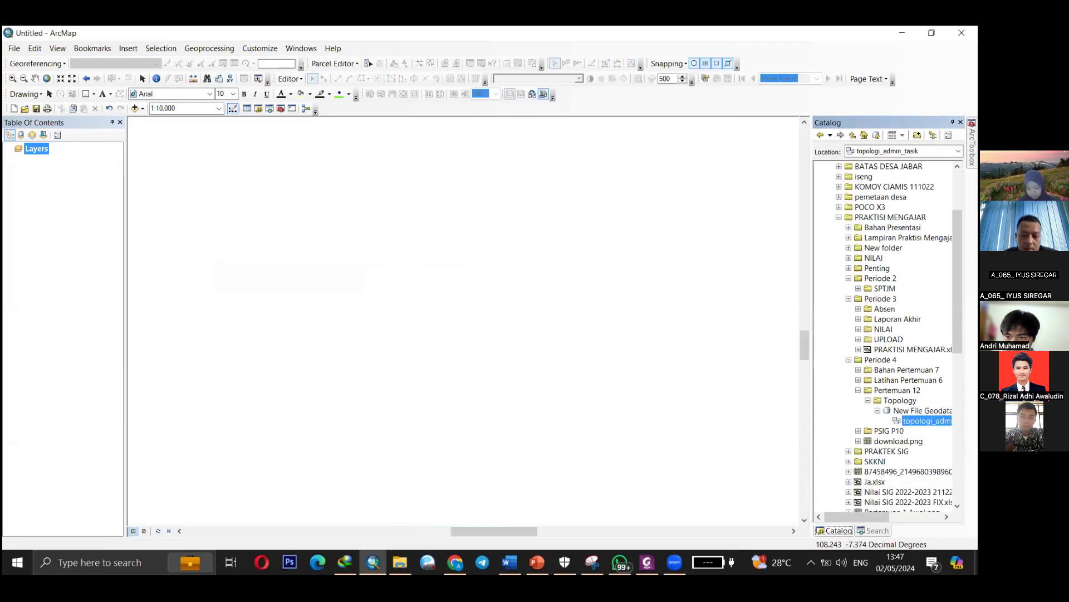
Delete the topologi_admin_tasik feature dataset from the New File Geodatabase in the Topology folder.
{"action": "right_click", "coordinate": [927, 420]}
{"action": "left_click", "coordinate": [873, 296]}
{"action": "key", "text": "Return"}
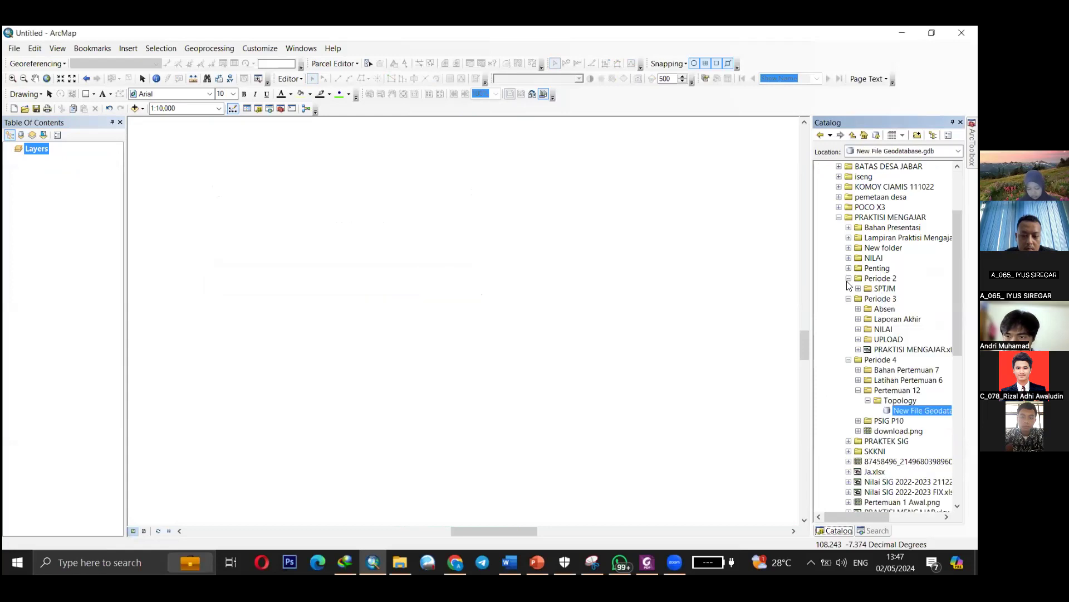
{"action": "left_click", "coordinate": [857, 309]}
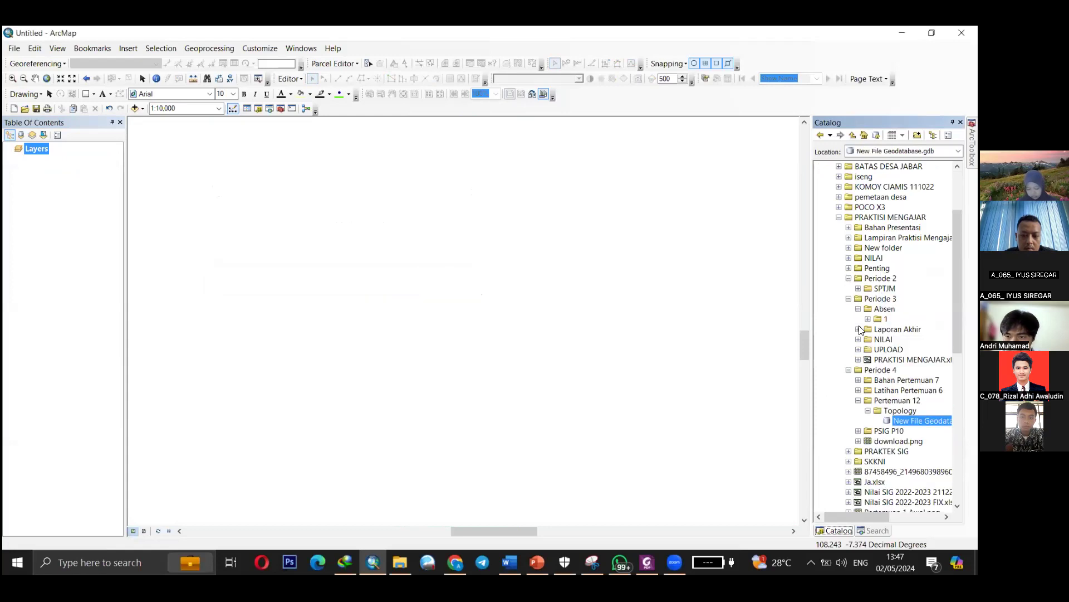
{"action": "left_click", "coordinate": [849, 300]}
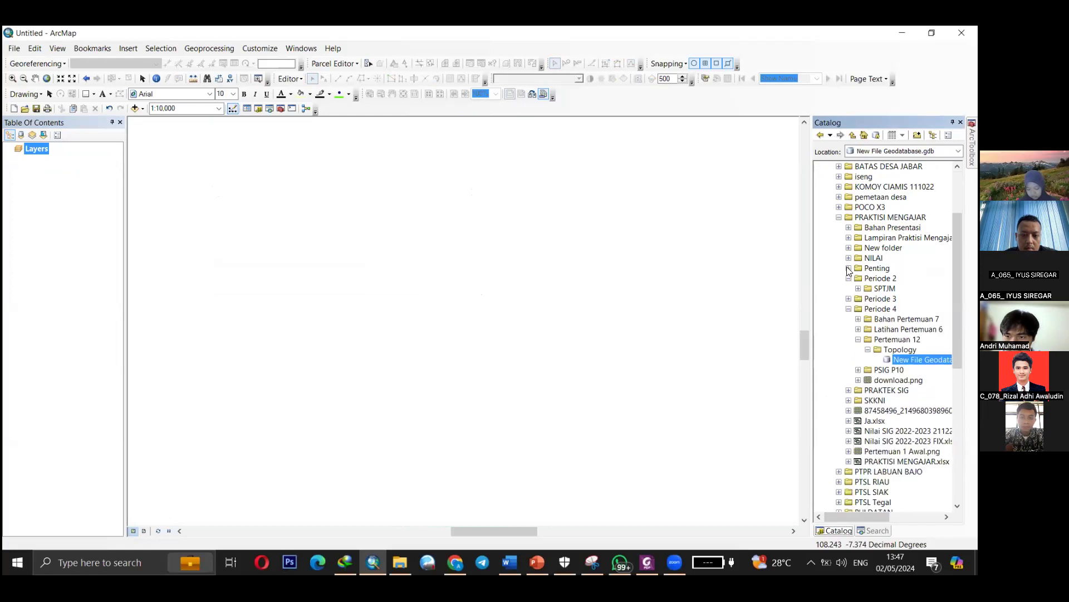
{"action": "left_click", "coordinate": [850, 301]}
{"action": "left_click", "coordinate": [859, 309]}
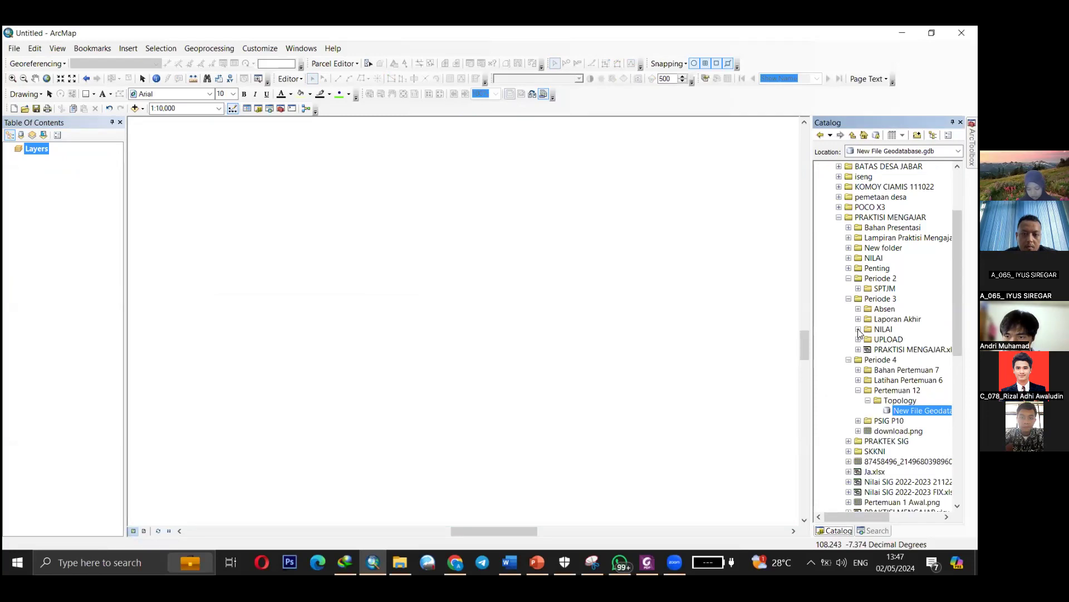
{"action": "left_click", "coordinate": [849, 299]}
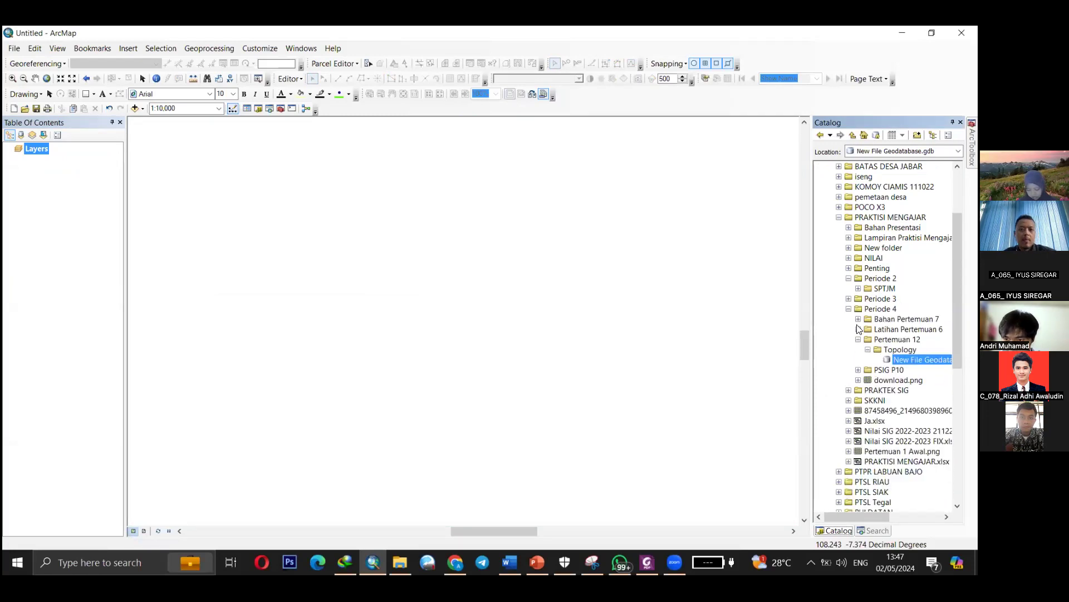
Copy Admin_Kota_Tasik.shp from the Bahan folder of Bahan Pertemuan 7 into the Topology folder of Pertemuan 12.
{"action": "left_click", "coordinate": [859, 319]}
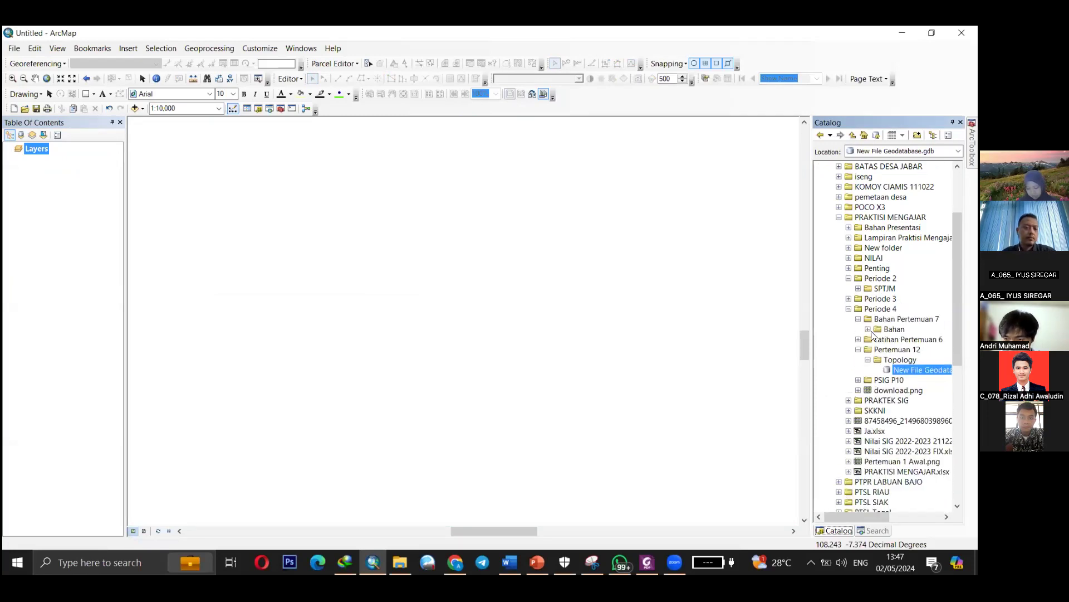
{"action": "left_click", "coordinate": [868, 329]}
{"action": "left_click", "coordinate": [886, 339]}
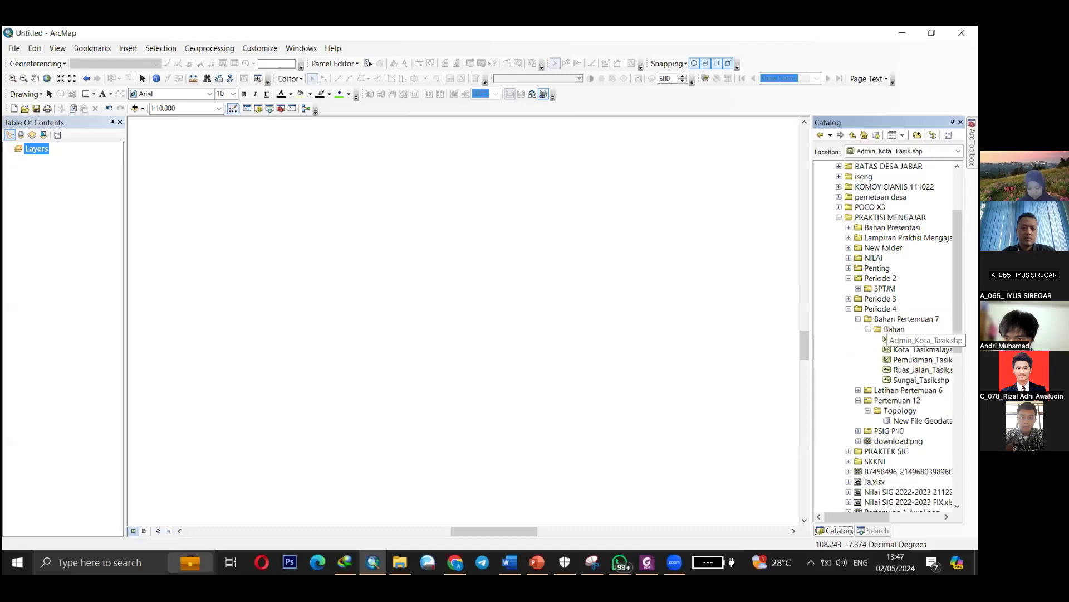
{"action": "right_click", "coordinate": [888, 339]}
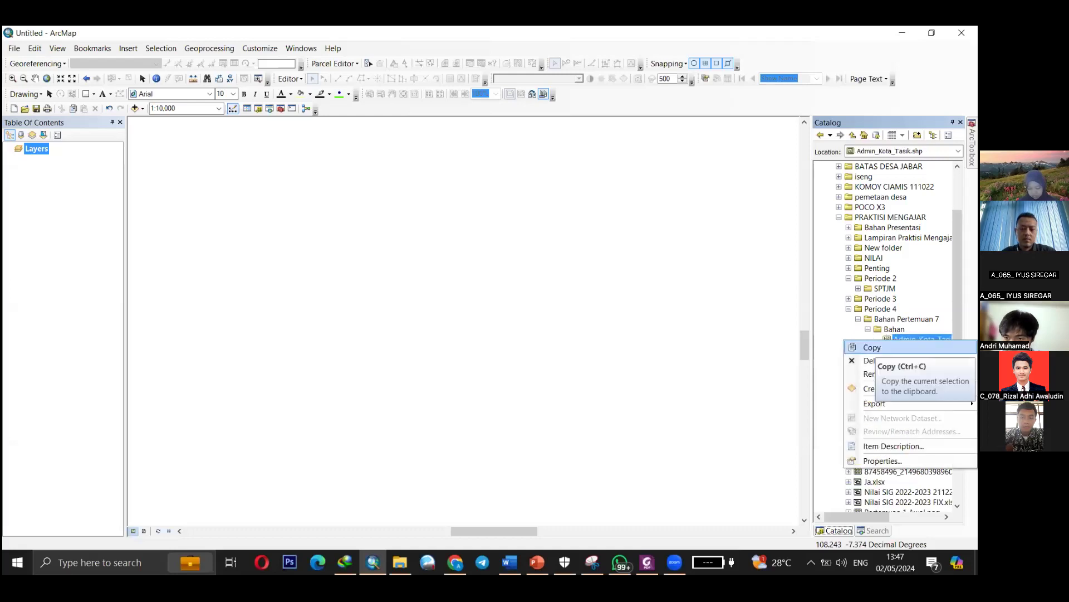
{"action": "left_click", "coordinate": [872, 347]}
{"action": "right_click", "coordinate": [882, 410]}
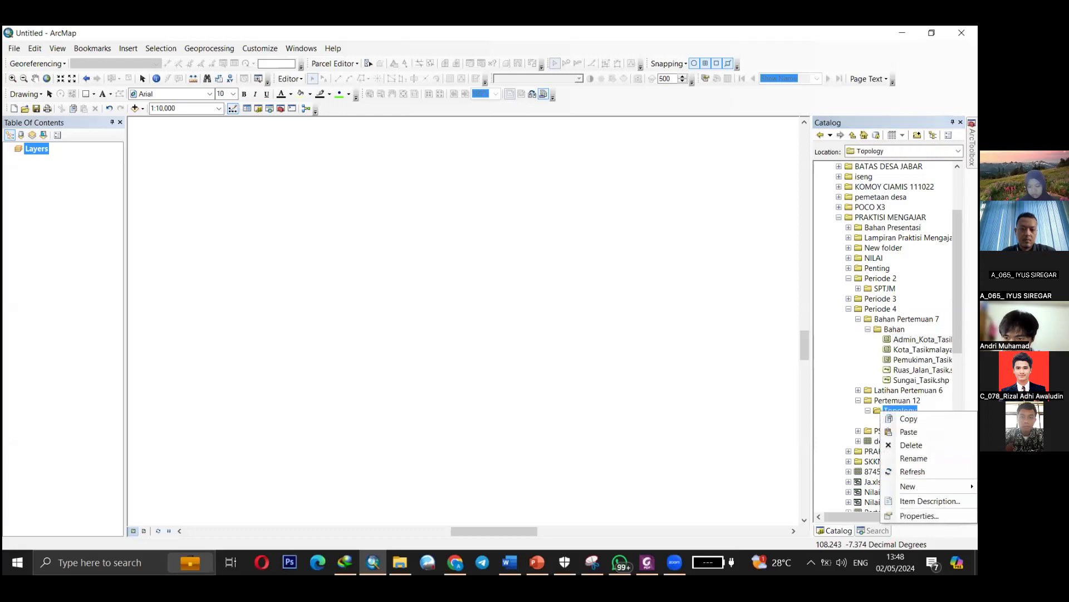
{"action": "left_click", "coordinate": [909, 431]}
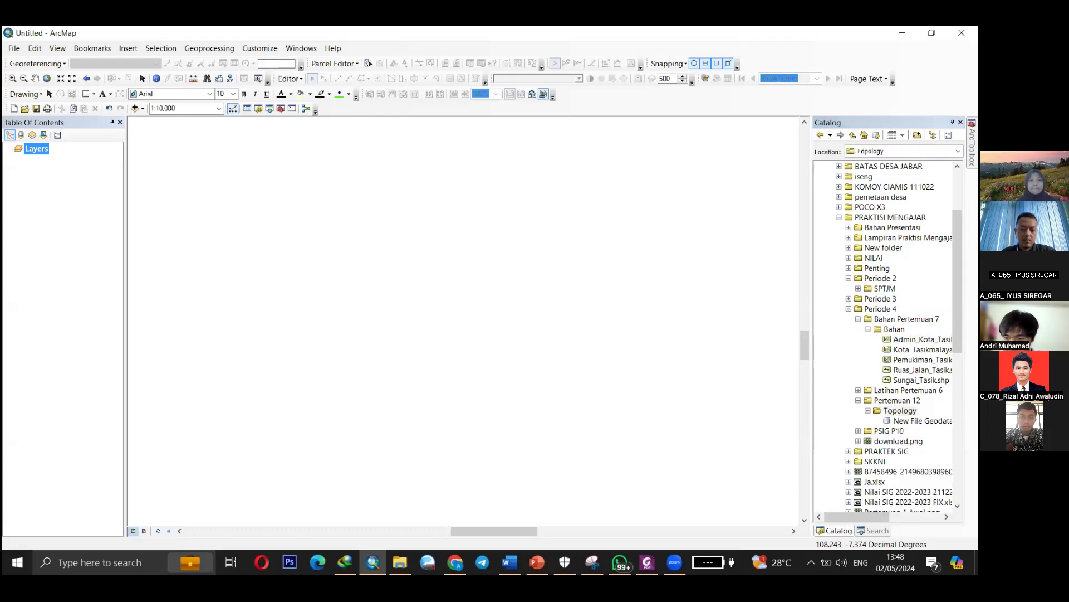
Add the Topology folder's Admin_Kota_Tasik shapefile to the map and start an edit session on it.
{"action": "left_click_drag", "start_coordinate": [913, 432], "coordinate": [74, 210]}
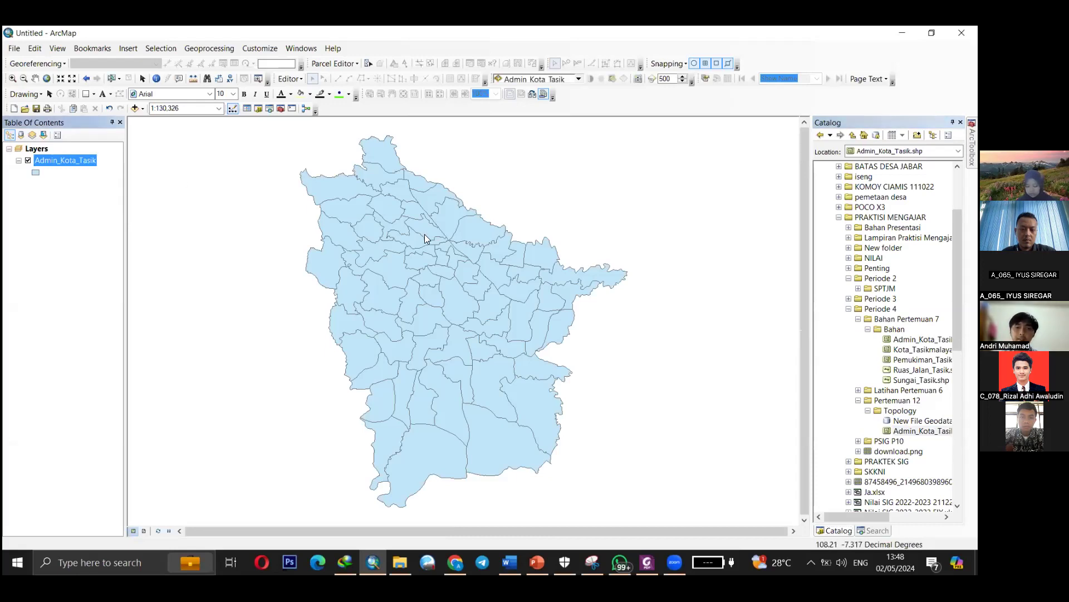
{"action": "scroll", "coordinate": [424, 234], "scroll_direction": "down", "scroll_amount": 2}
{"action": "scroll", "coordinate": [491, 296], "scroll_direction": "down", "scroll_amount": 3}
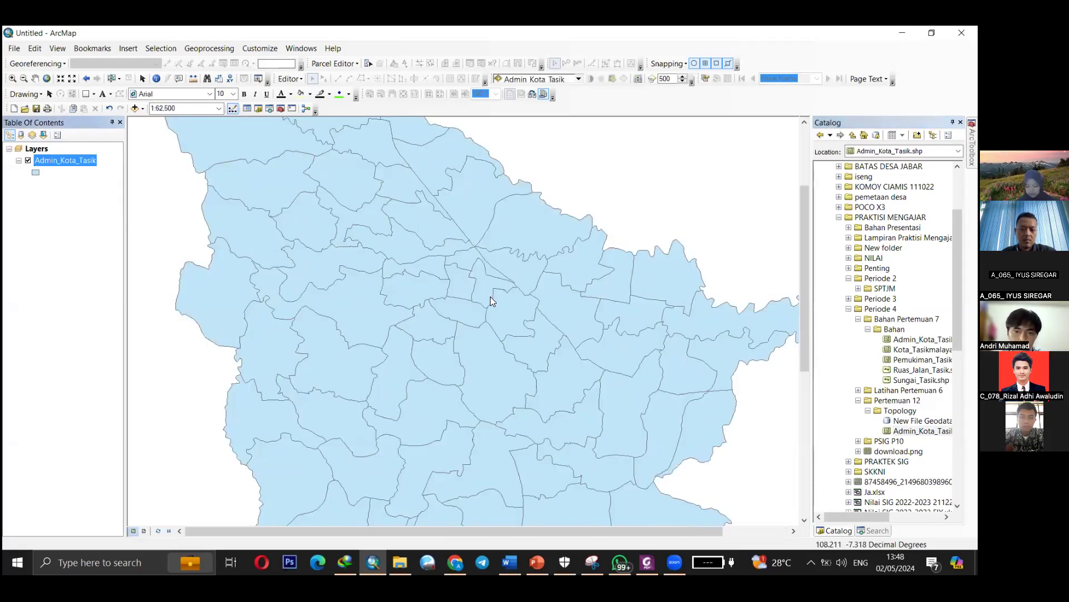
{"action": "scroll", "coordinate": [475, 304], "scroll_direction": "down", "scroll_amount": 2}
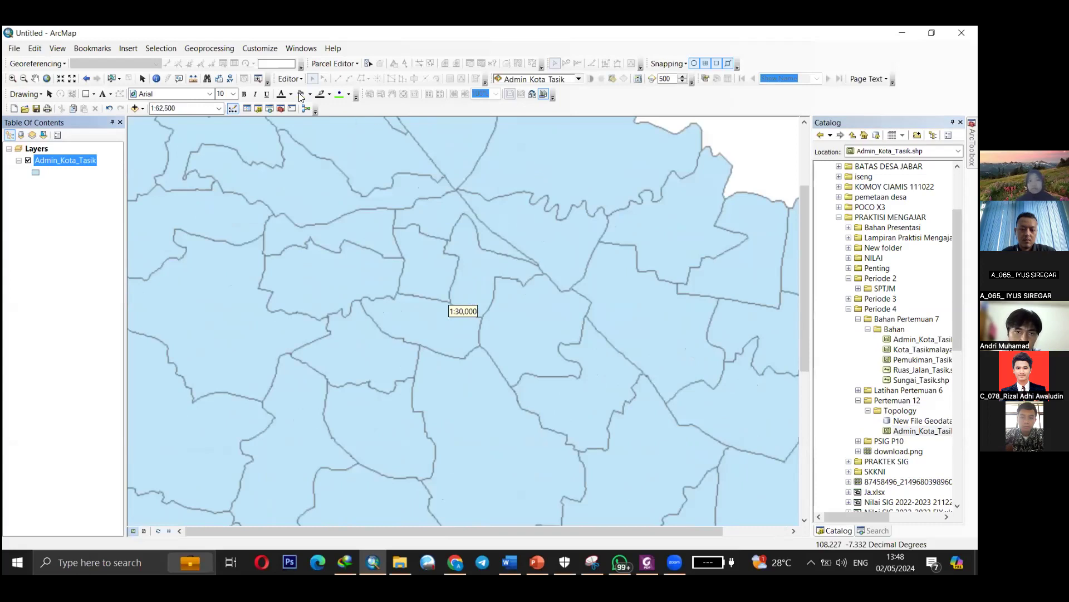
{"action": "left_click", "coordinate": [290, 79]}
{"action": "left_click", "coordinate": [308, 95]}
Edit the vertices of a central polygon, moving two neighbouring vertices on its northern edge inward to create a gap.
{"action": "left_click", "coordinate": [436, 322]}
{"action": "scroll", "coordinate": [436, 322], "scroll_direction": "down", "scroll_amount": 1}
{"action": "scroll", "coordinate": [426, 312], "scroll_direction": "down", "scroll_amount": 1}
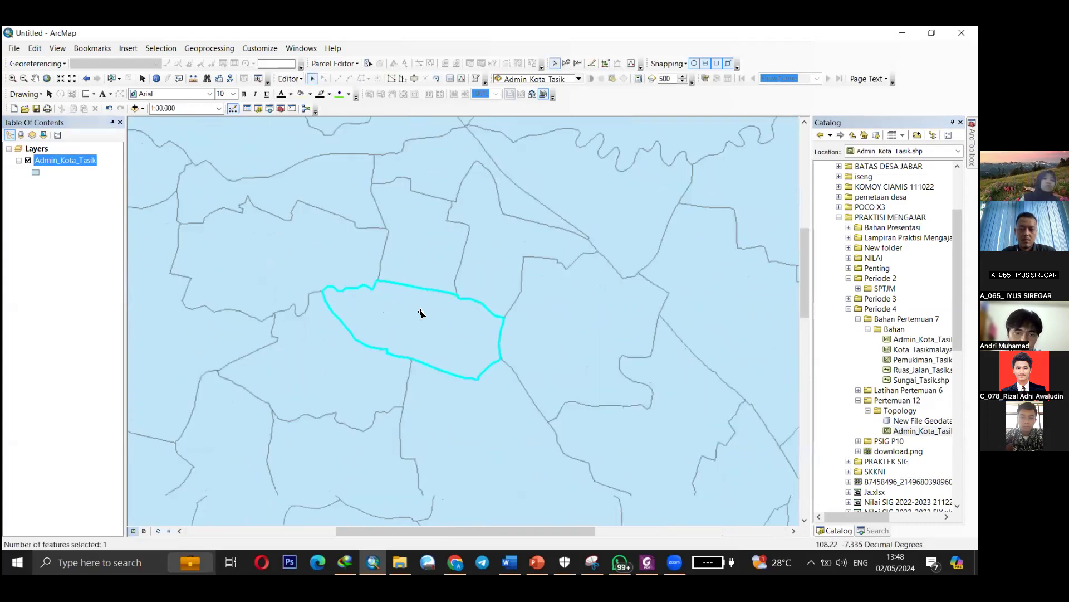
{"action": "scroll", "coordinate": [421, 280], "scroll_direction": "down", "scroll_amount": 2}
{"action": "right_click", "coordinate": [421, 279]}
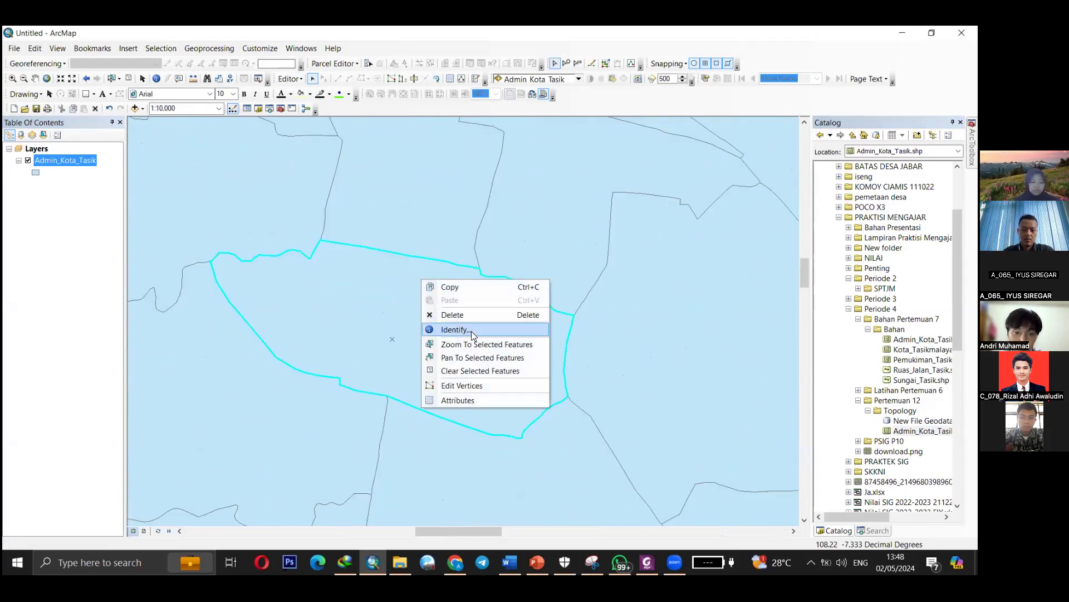
{"action": "key", "text": "Return"}
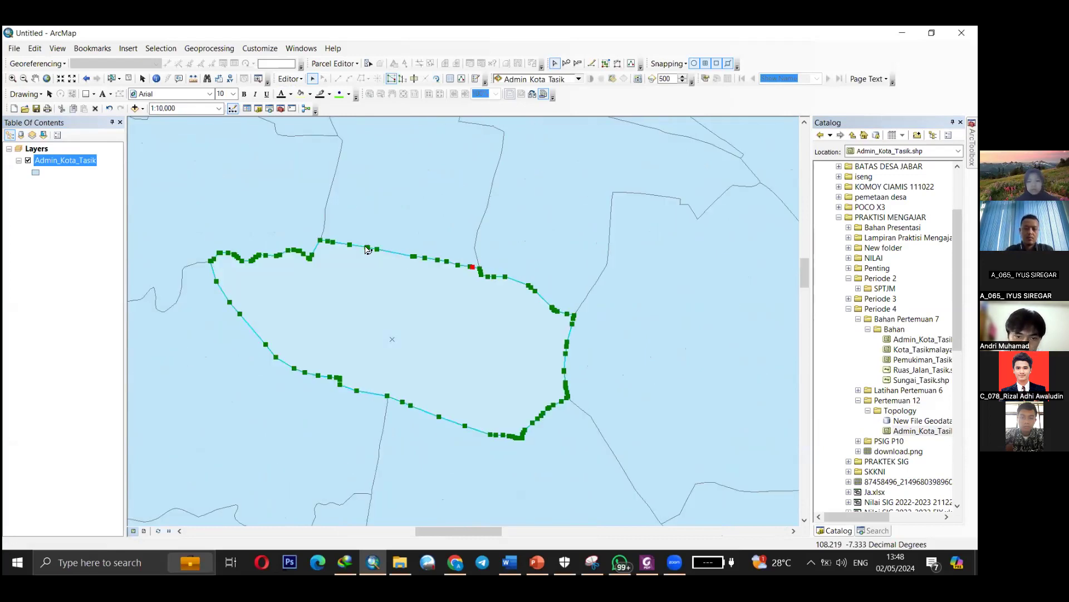
{"action": "left_click_drag", "start_coordinate": [377, 250], "coordinate": [378, 258]}
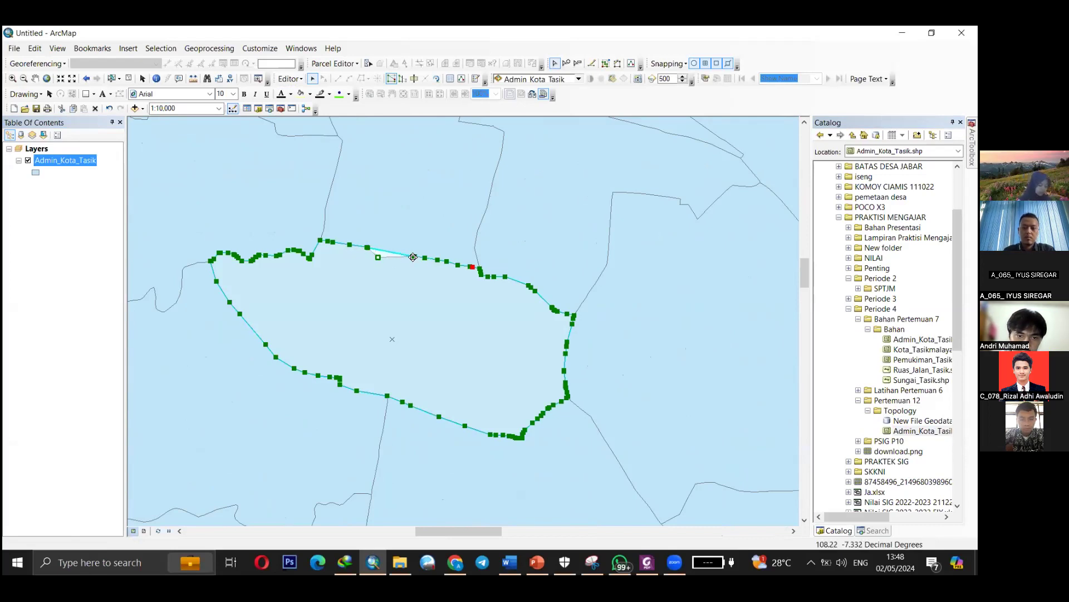
{"action": "left_click_drag", "start_coordinate": [412, 257], "coordinate": [408, 263]}
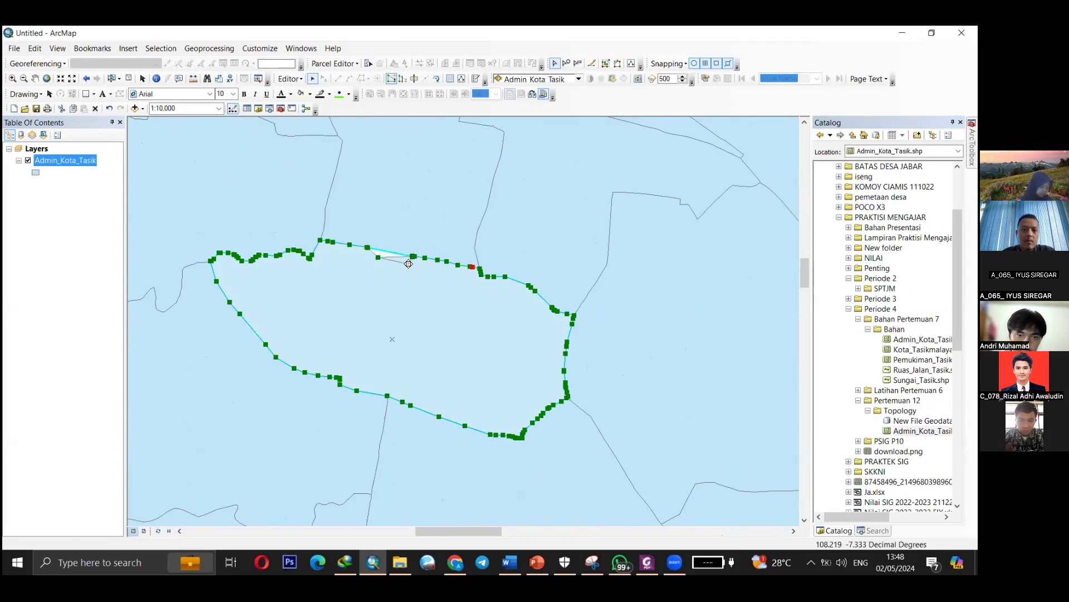
{"action": "left_click", "coordinate": [570, 246]}
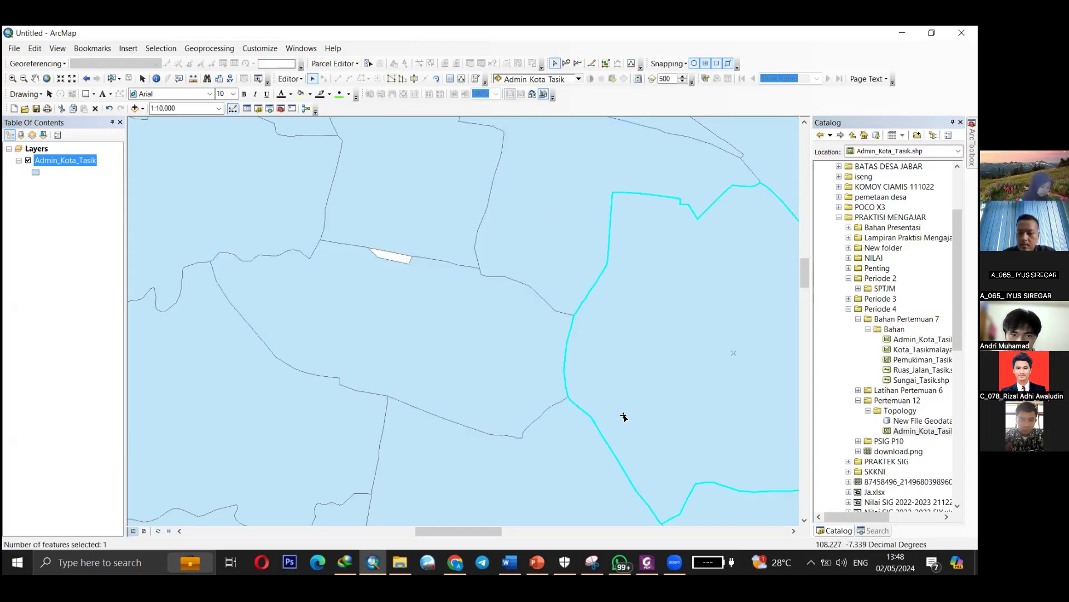
Move one vertex on the northern edge of the polygon northwest of the gap outward so it overlaps its neighbour.
{"action": "scroll", "coordinate": [624, 417], "scroll_direction": "up", "scroll_amount": 1}
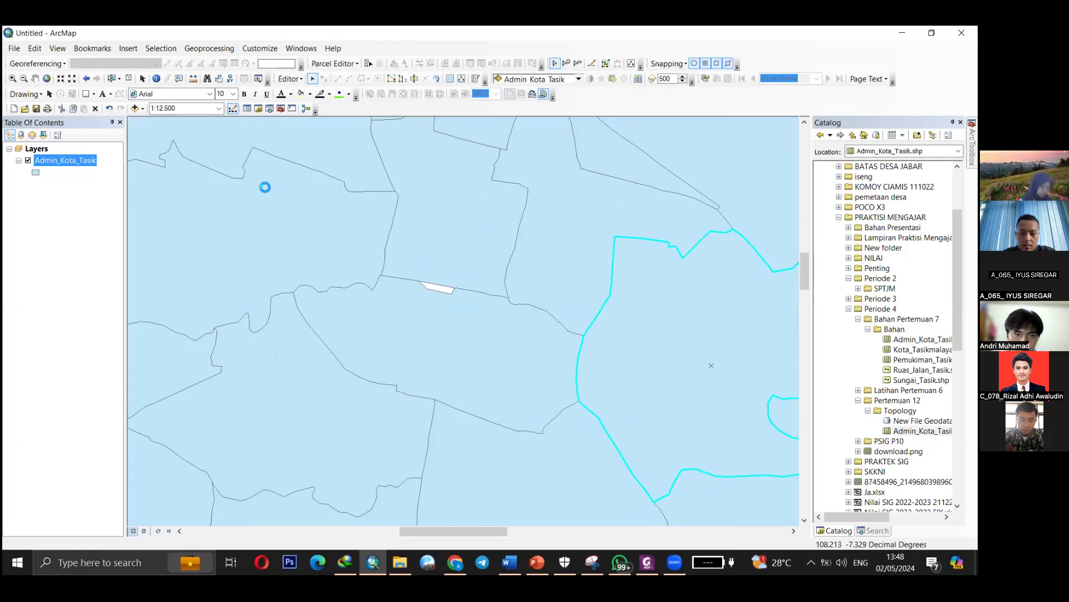
{"action": "right_click", "coordinate": [264, 187]}
{"action": "left_click", "coordinate": [323, 293]}
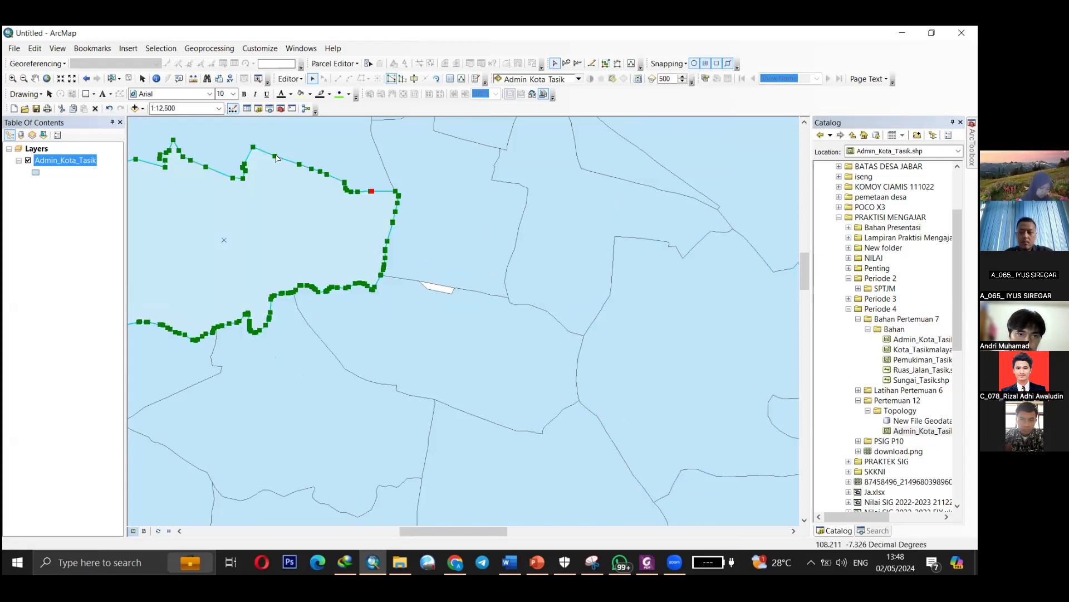
{"action": "left_click_drag", "start_coordinate": [275, 156], "coordinate": [279, 147]}
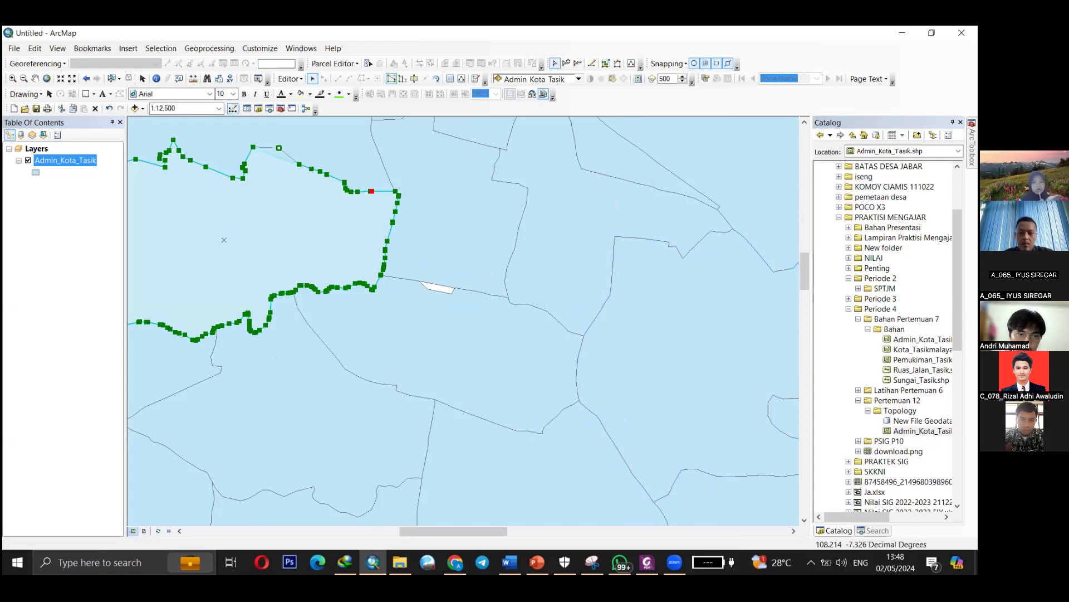
{"action": "left_click", "coordinate": [372, 173]}
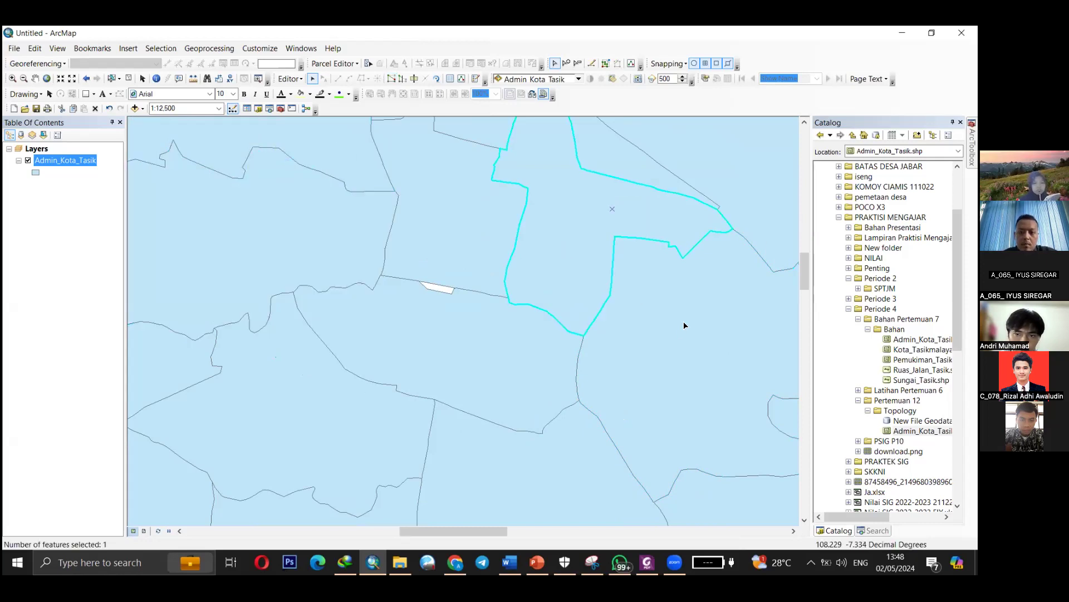
Move one vertex on the northeastern edge of the southwestern polygon outward into the central polygon to create an overlap.
{"action": "right_click", "coordinate": [333, 427]}
{"action": "left_click", "coordinate": [343, 402]}
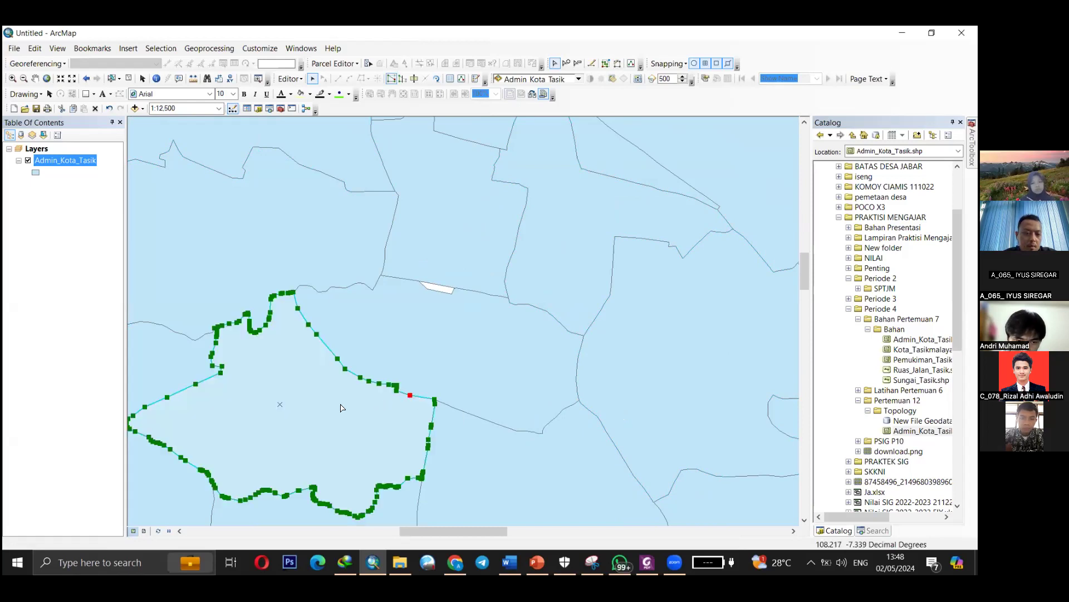
{"action": "left_click", "coordinate": [337, 358]}
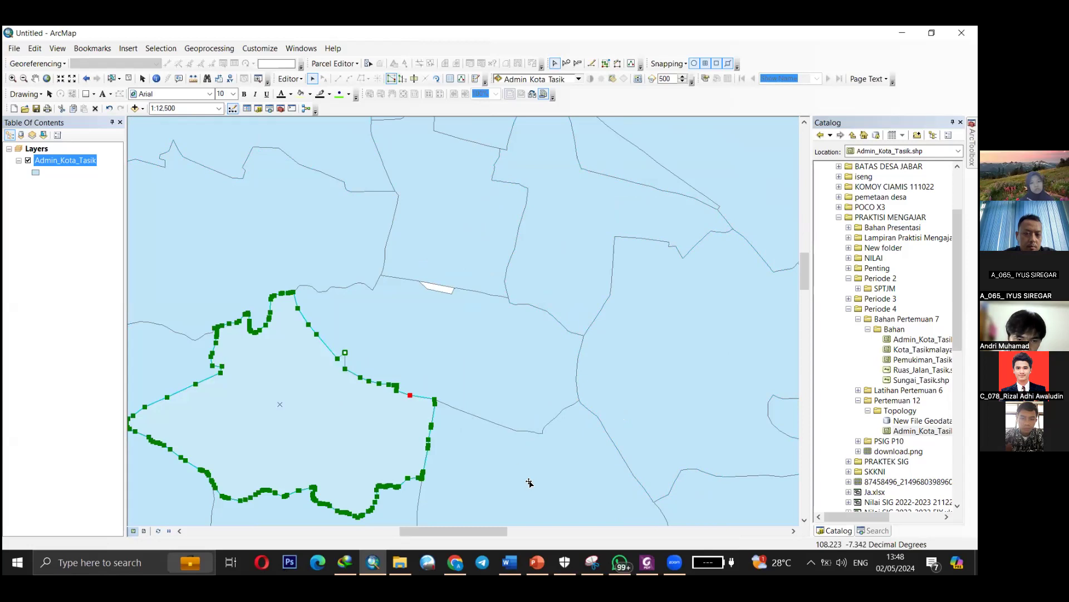
{"action": "left_click", "coordinate": [577, 477]}
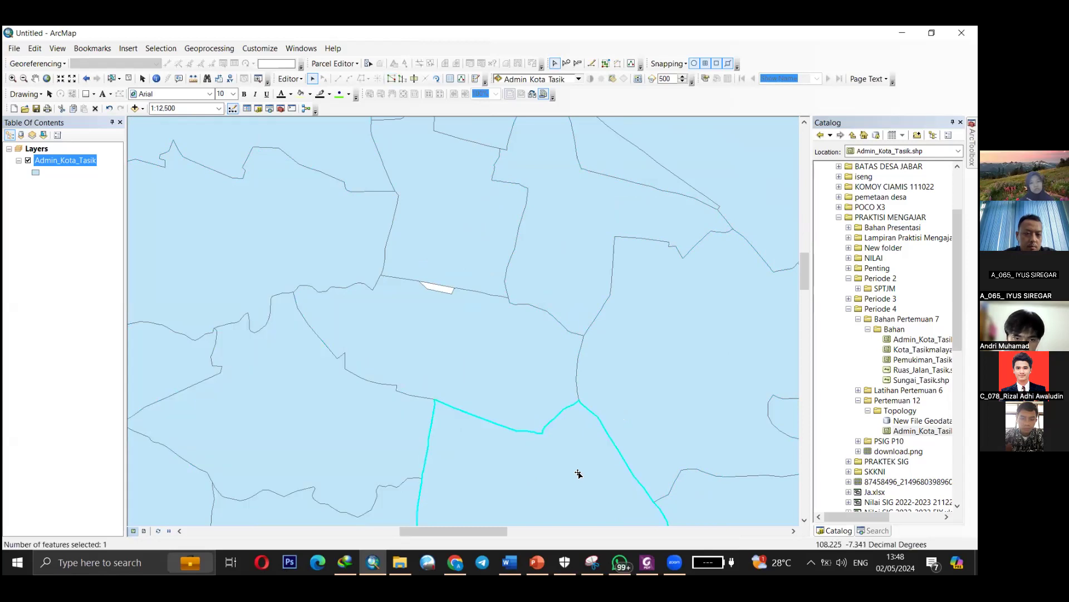
Move one vertex on the eastern edge of the polygon south of the central one inward to create a second gap.
{"action": "right_click", "coordinate": [604, 456]}
{"action": "left_click", "coordinate": [621, 432]}
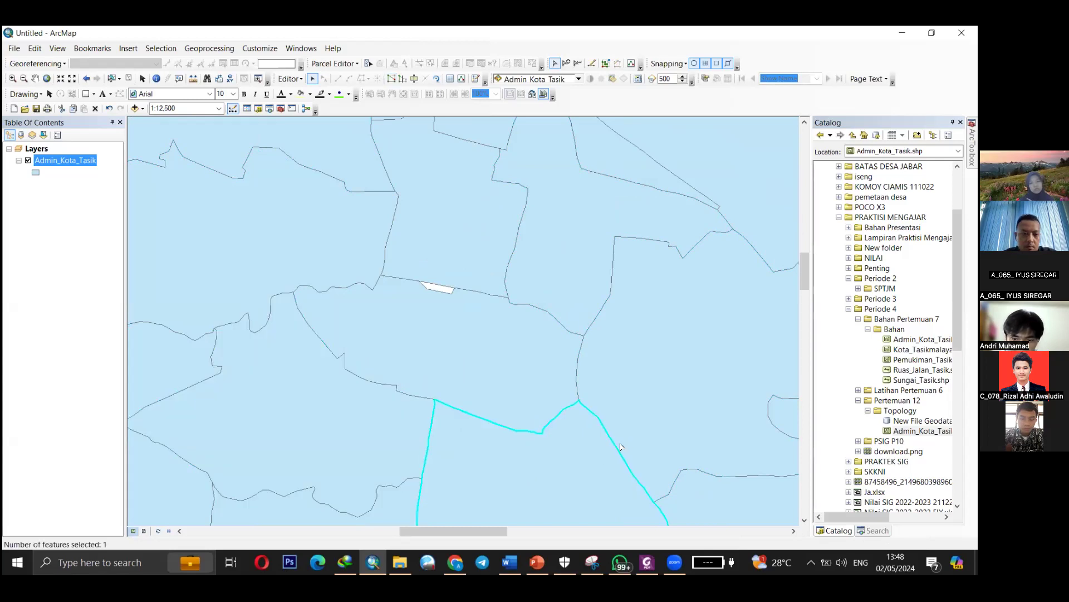
{"action": "left_click", "coordinate": [592, 473]}
{"action": "left_click", "coordinate": [711, 386]}
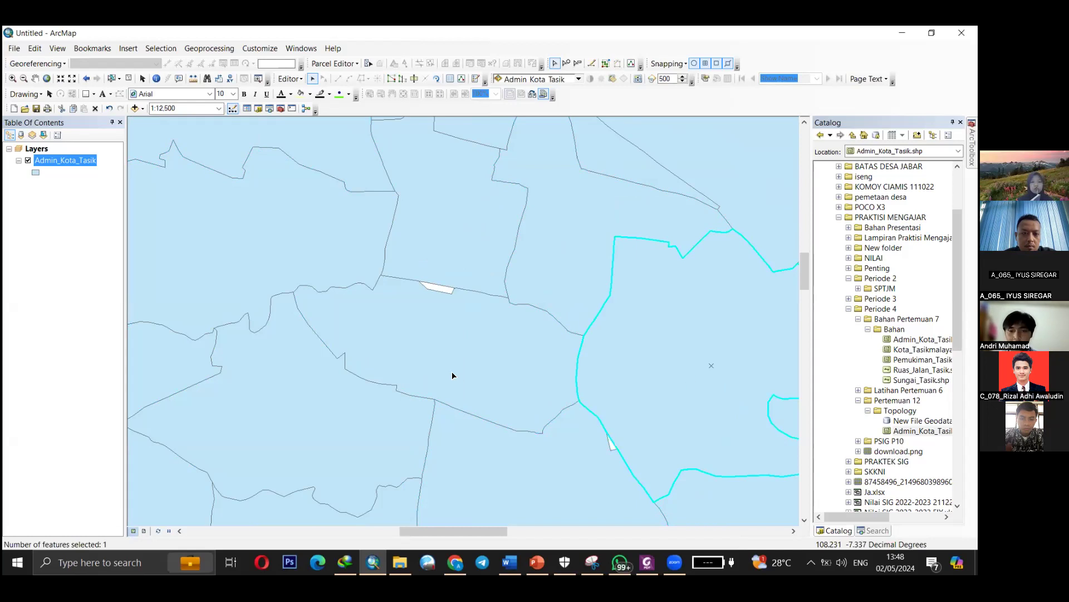
{"action": "left_click", "coordinate": [453, 346]}
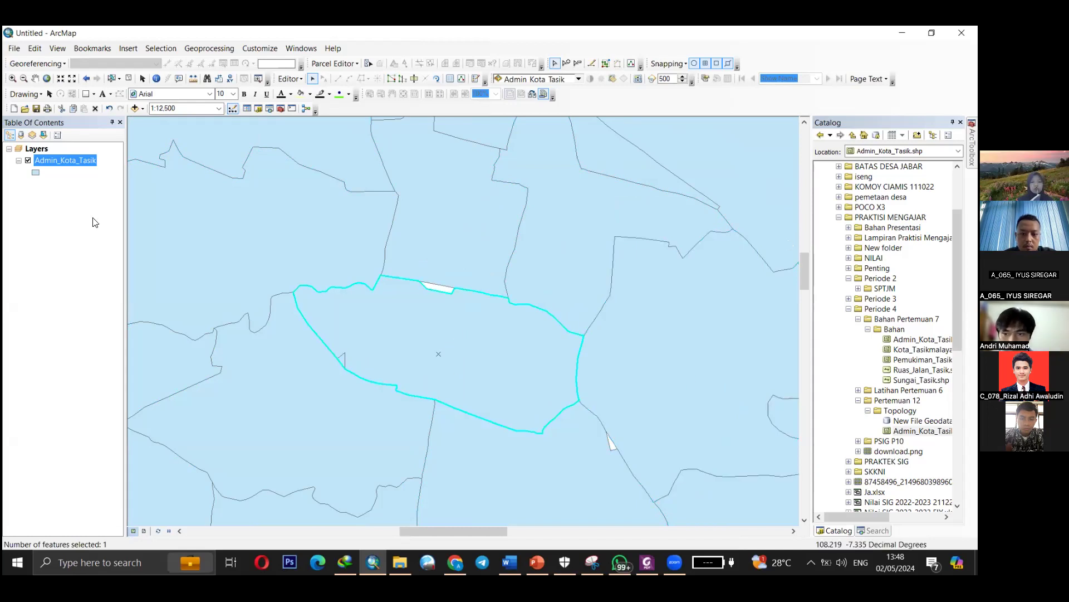
Stop the edit session and save the edits to Admin_Kota_Tasik.
{"action": "left_click", "coordinate": [290, 79]}
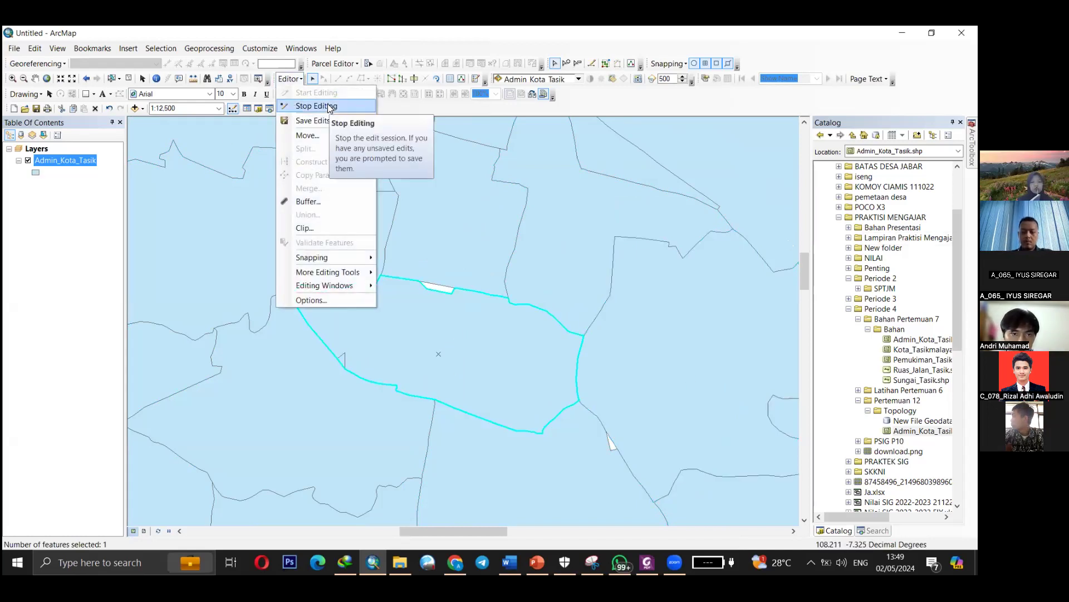
{"action": "left_click", "coordinate": [328, 105]}
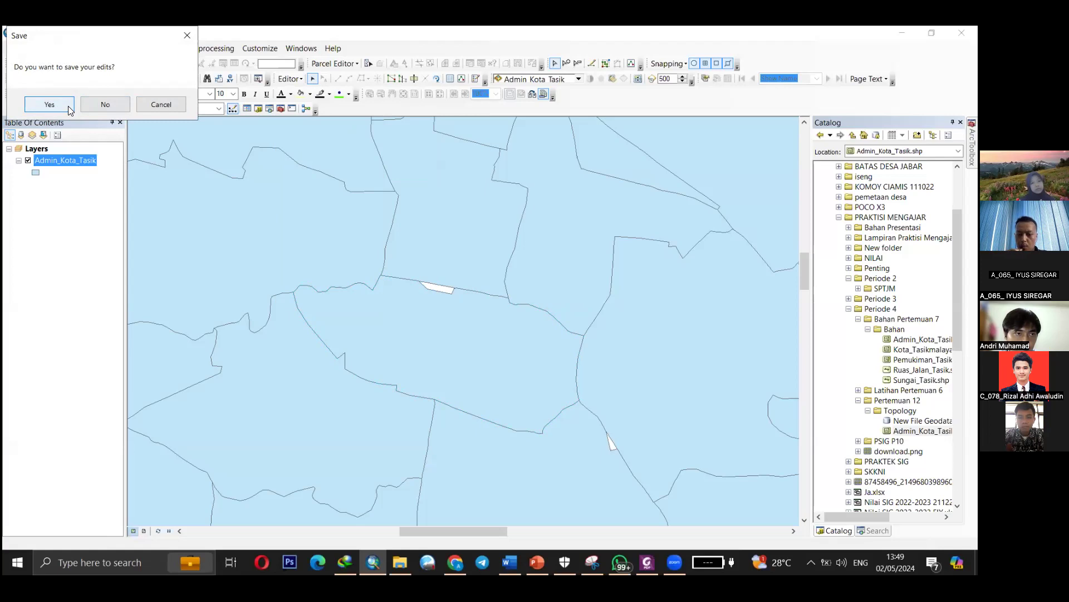
{"action": "left_click", "coordinate": [50, 105]}
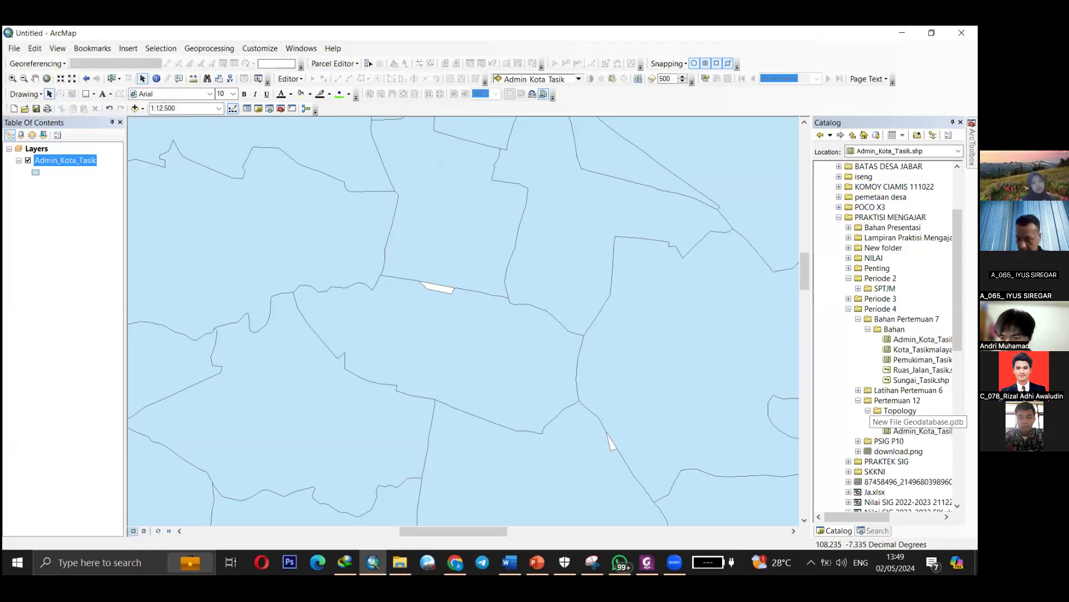
Start a new feature dataset in the new file geodatabase and name it topology_latihan.
{"action": "right_click", "coordinate": [922, 421]}
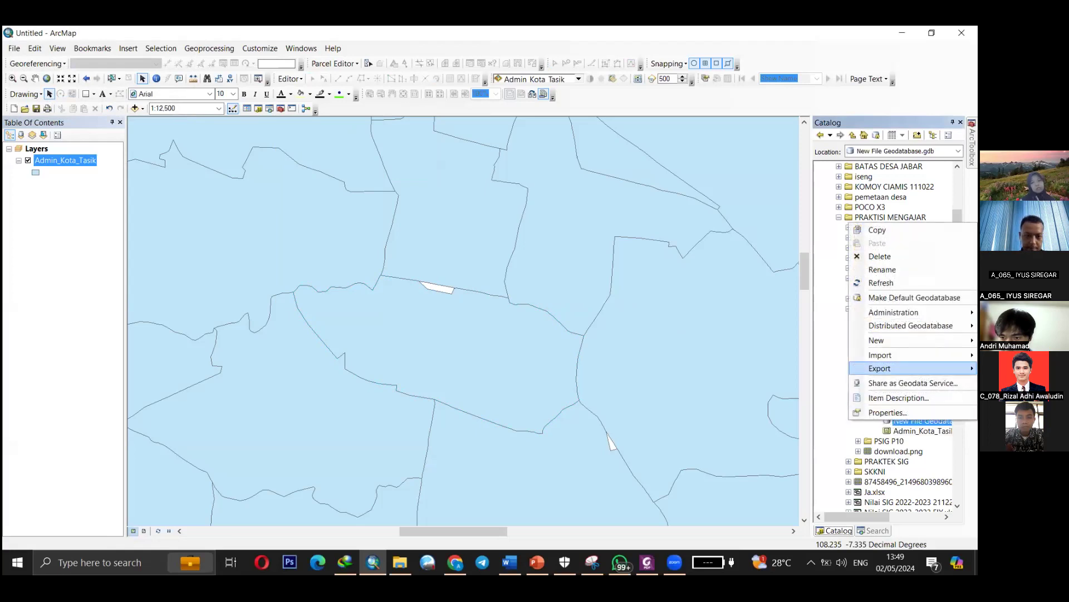
{"action": "mouse_move", "coordinate": [894, 312]}
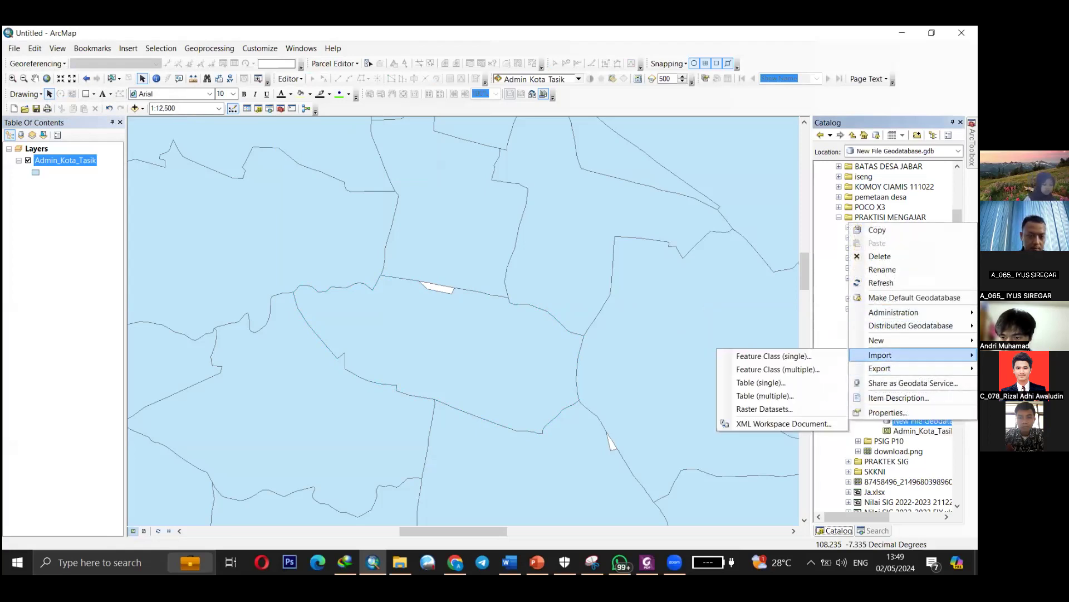
{"action": "left_click", "coordinate": [889, 440]}
{"action": "right_click", "coordinate": [917, 420]}
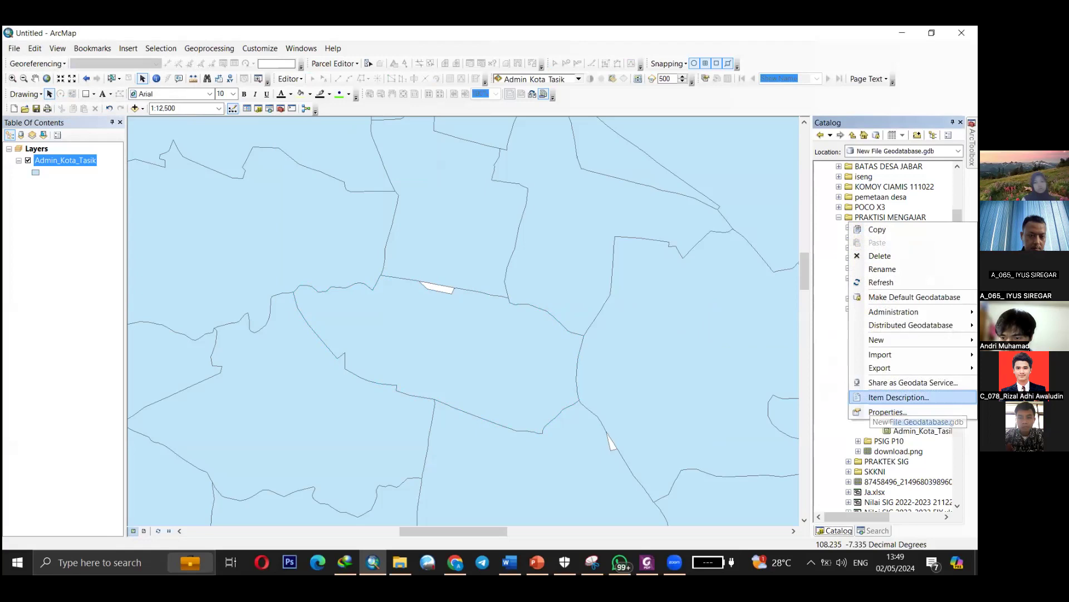
{"action": "mouse_move", "coordinate": [892, 339]}
{"action": "left_click", "coordinate": [762, 341]}
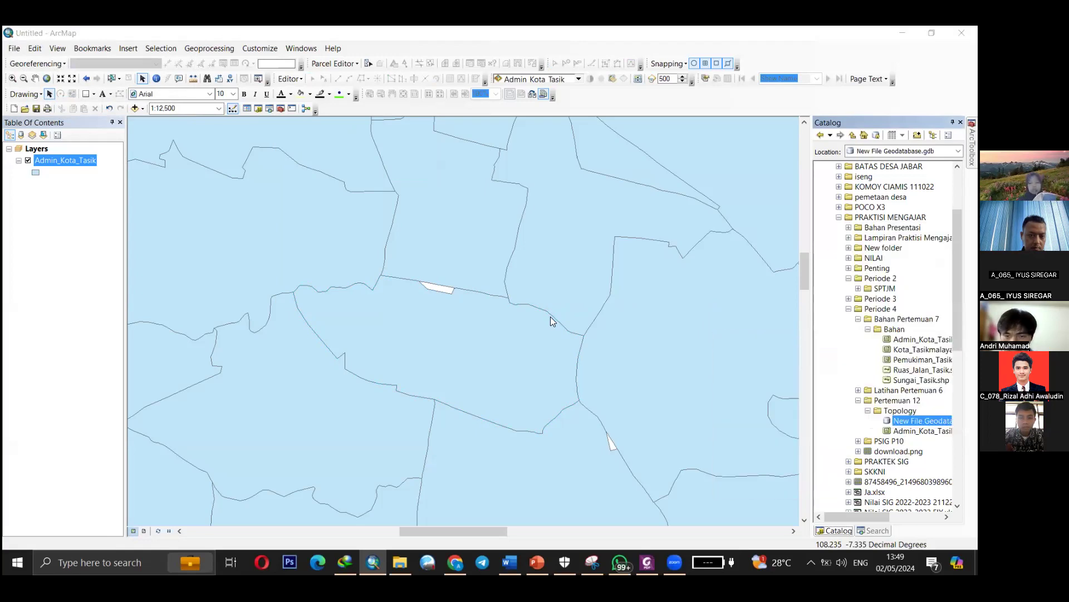
{"action": "type", "text": "to"}
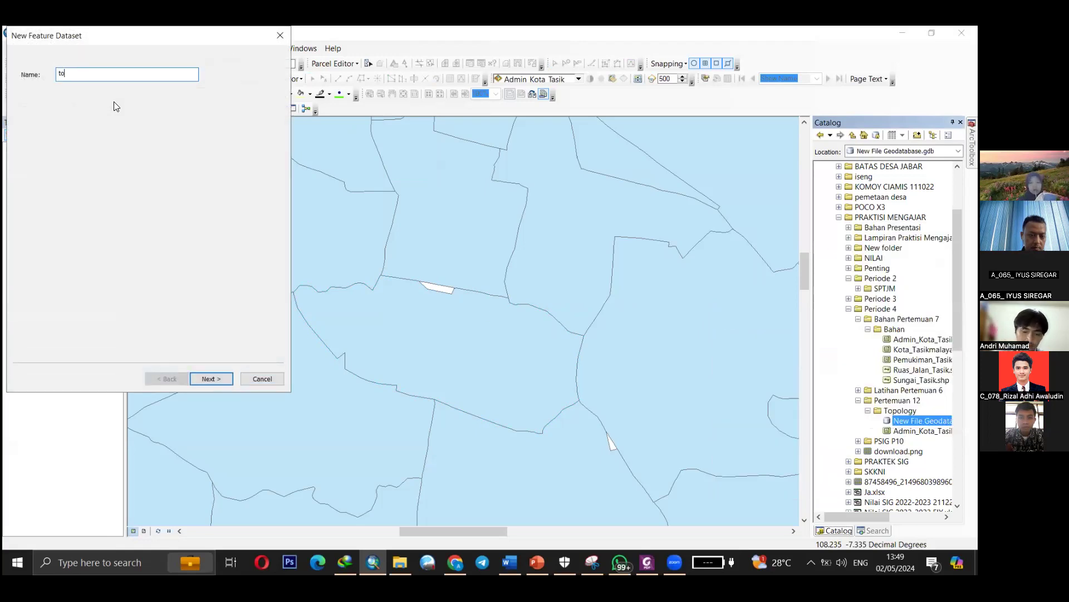
{"action": "type", "text": "pology_latihan"}
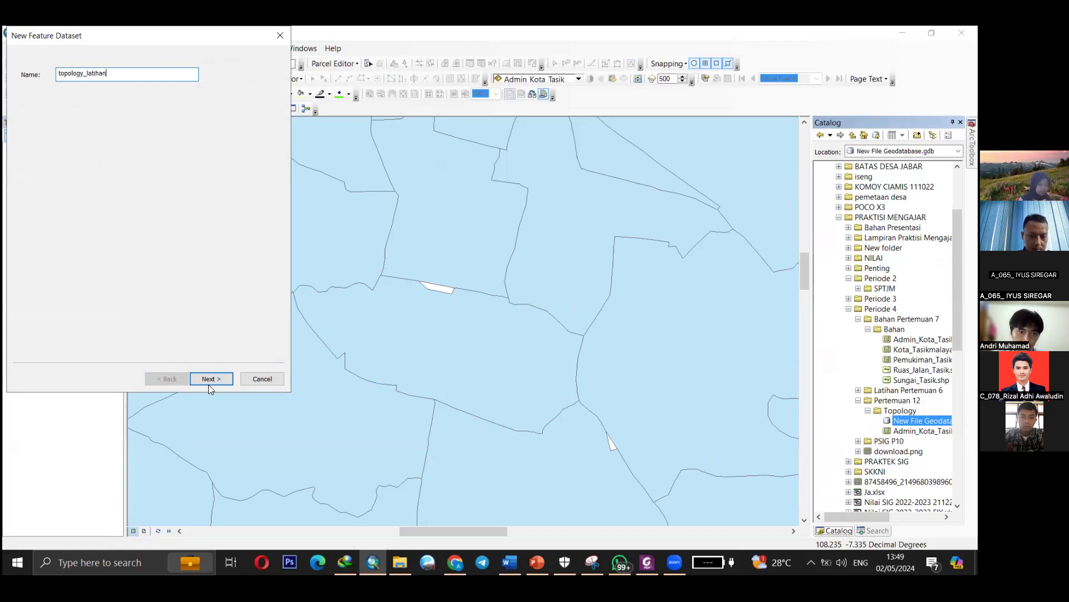
Create the dataset with WGS 1984 as XY coordinate system, no vertical coordinate system and the default tolerances.
{"action": "left_click", "coordinate": [205, 383]}
{"action": "scroll", "coordinate": [85, 184], "scroll_direction": "down", "scroll_amount": 3}
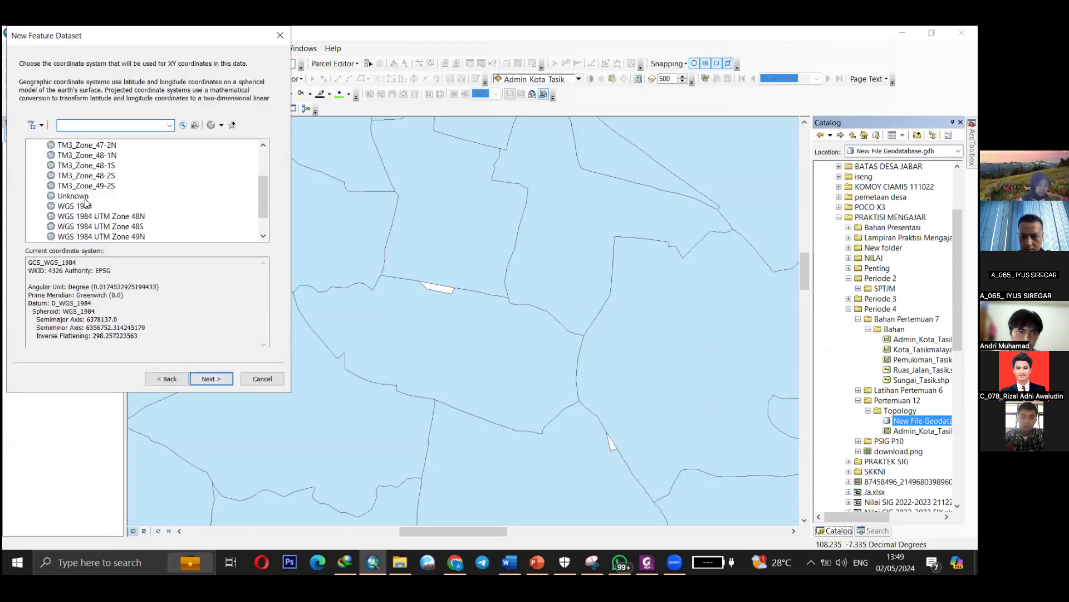
{"action": "left_click", "coordinate": [85, 176]}
{"action": "left_click", "coordinate": [213, 376]}
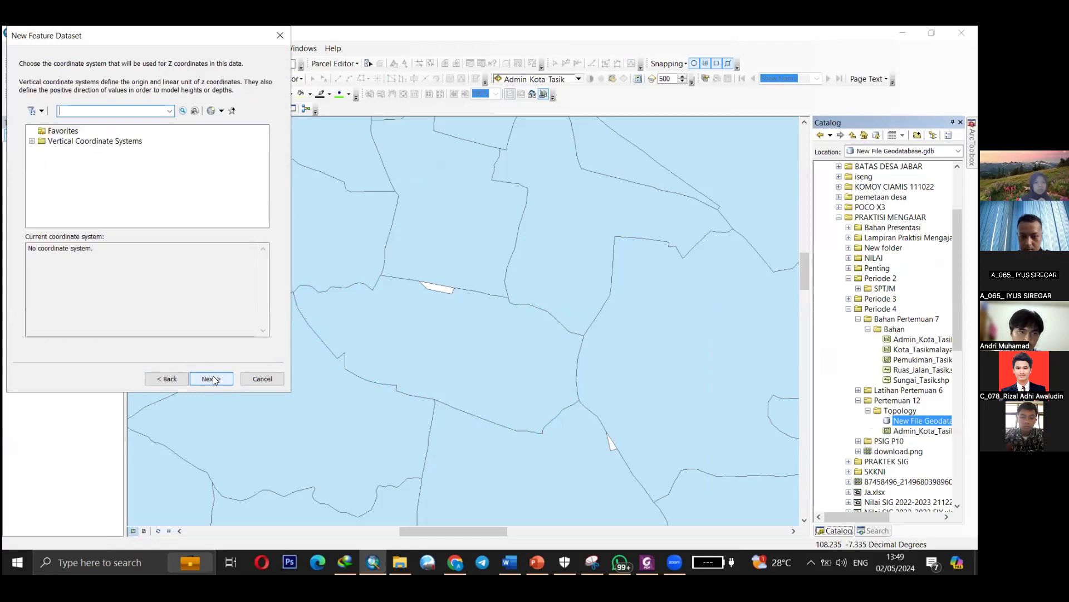
{"action": "left_click", "coordinate": [211, 378]}
{"action": "left_click", "coordinate": [211, 377]}
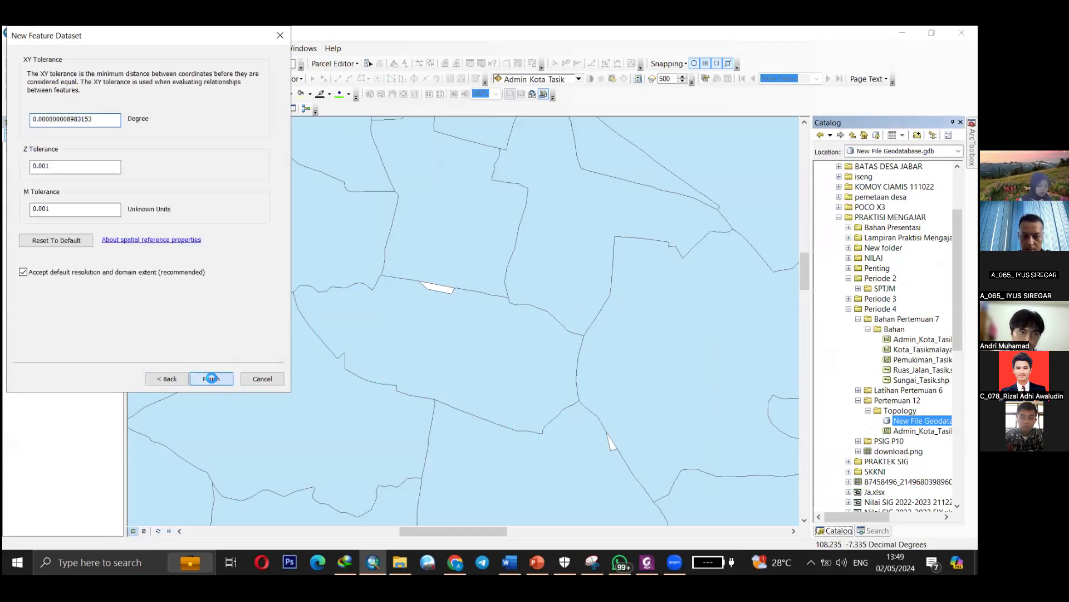
Import the Admin_Kota_Tasik layer into the topology_latihan dataset as a single feature class named topo_admin_tasik.
{"action": "right_click", "coordinate": [891, 430]}
{"action": "mouse_move", "coordinate": [913, 380]}
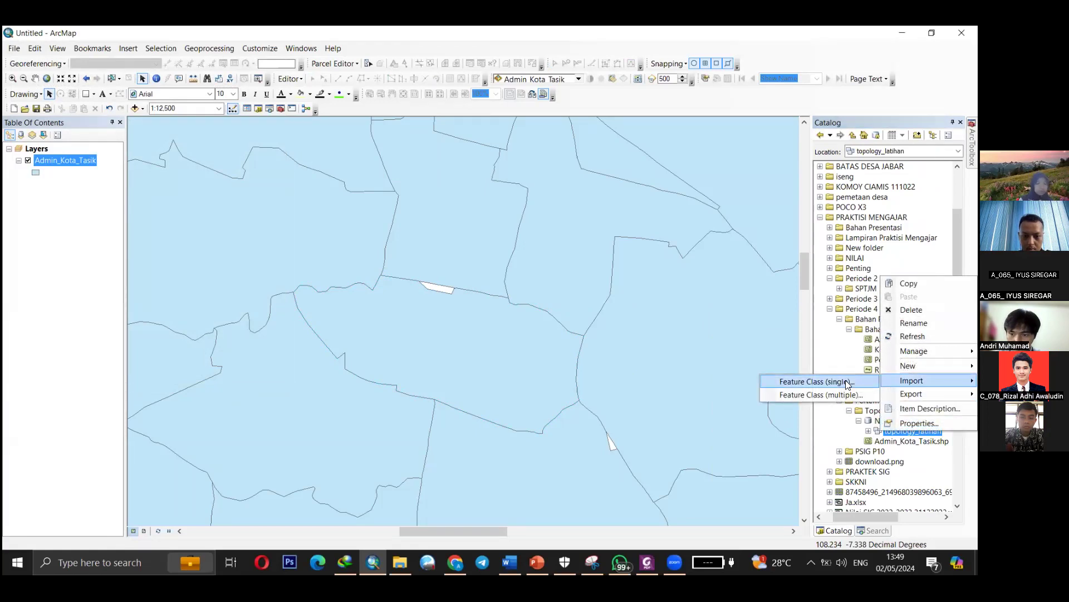
{"action": "left_click", "coordinate": [846, 382]}
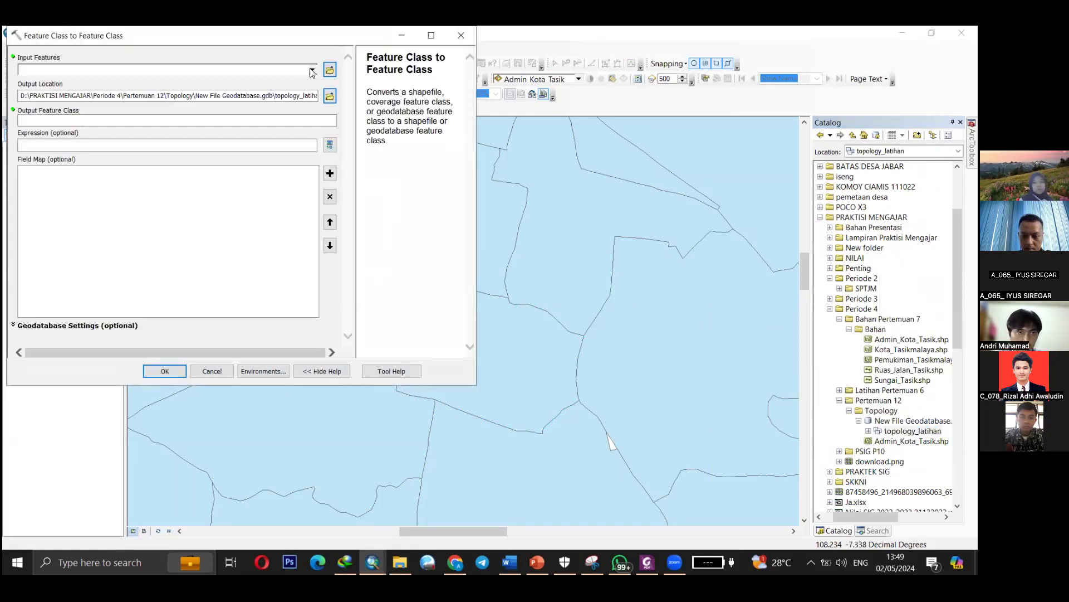
{"action": "left_click", "coordinate": [313, 70]}
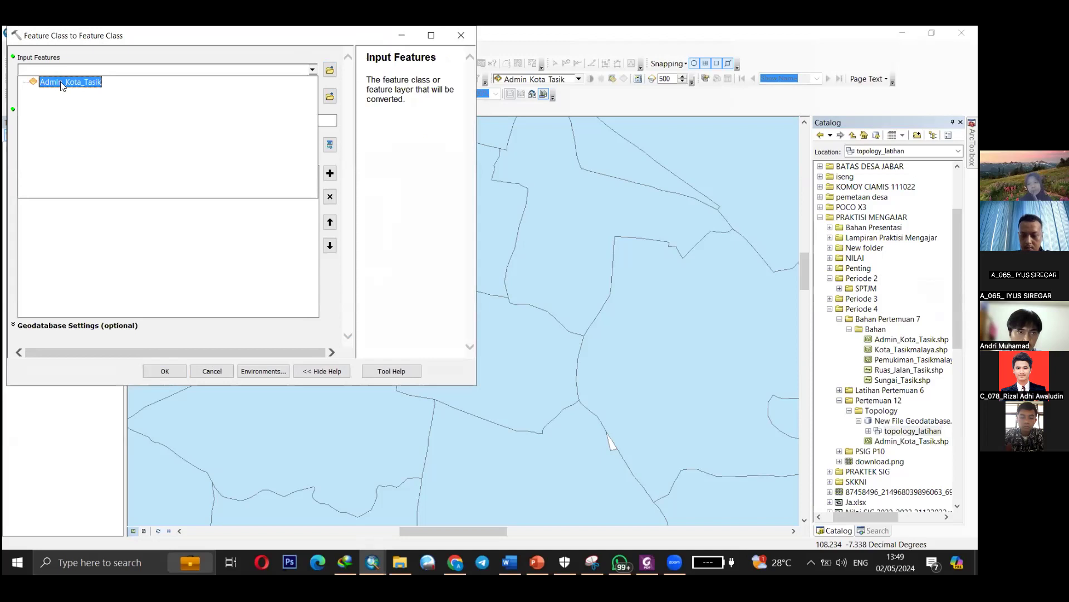
{"action": "left_click", "coordinate": [62, 82]}
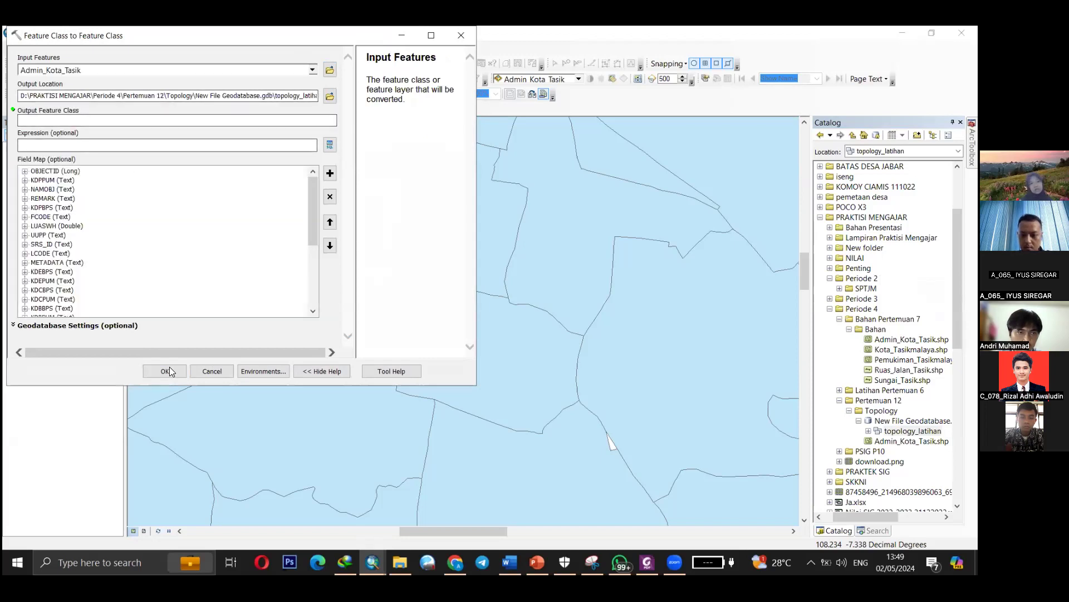
{"action": "left_click", "coordinate": [181, 120]}
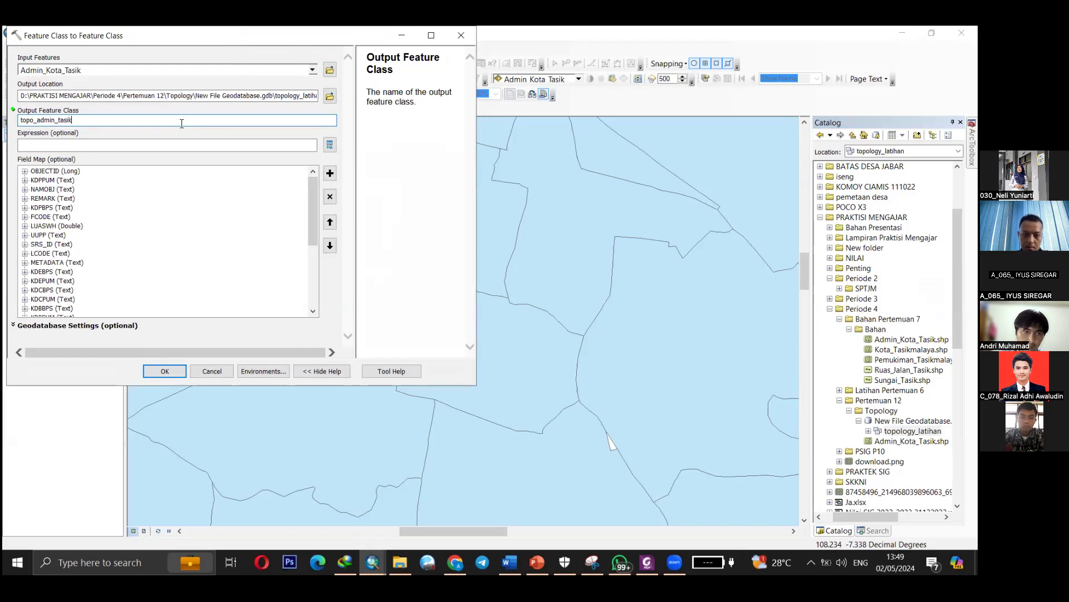
{"action": "left_click", "coordinate": [167, 371]}
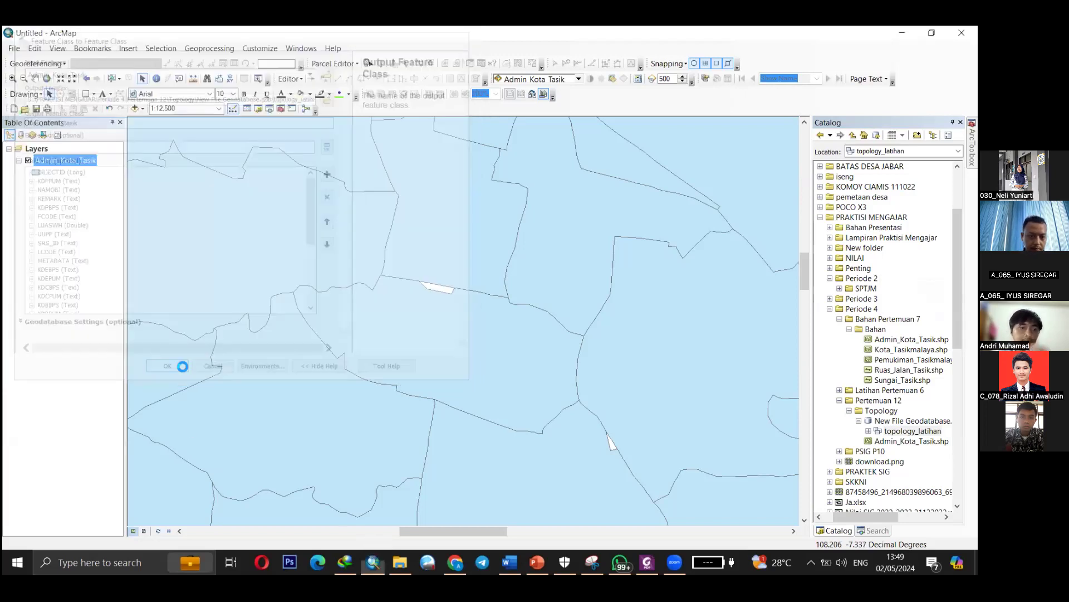
Remove the original Admin_Kota_Tasik layer from the map and display topo_admin_tasik at full extent.
{"action": "left_click", "coordinate": [869, 431]}
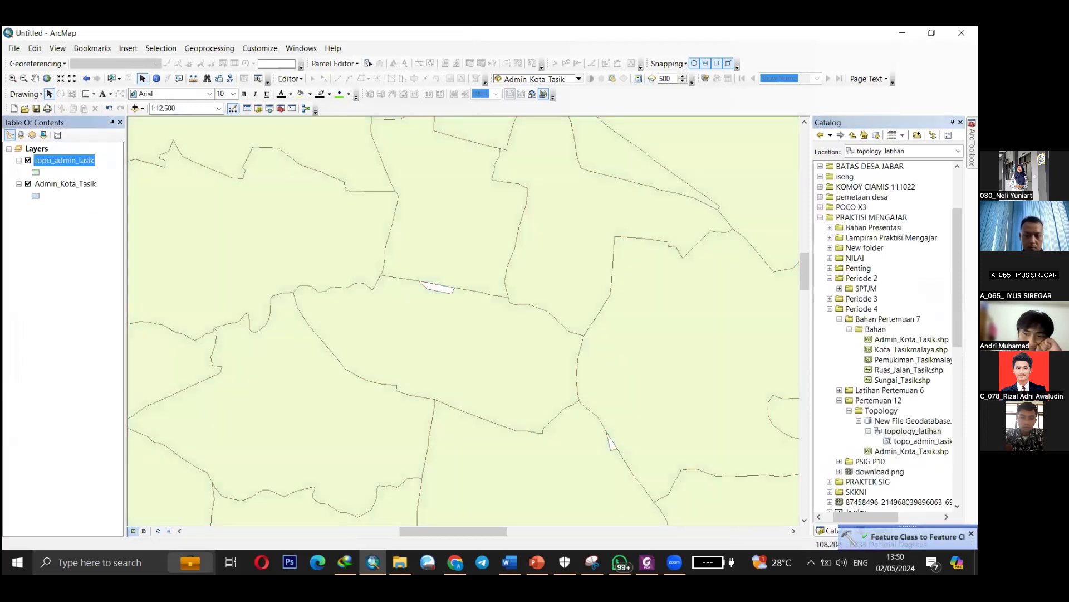
{"action": "right_click", "coordinate": [65, 185]}
{"action": "left_click", "coordinate": [93, 207]}
{"action": "right_click", "coordinate": [922, 440]}
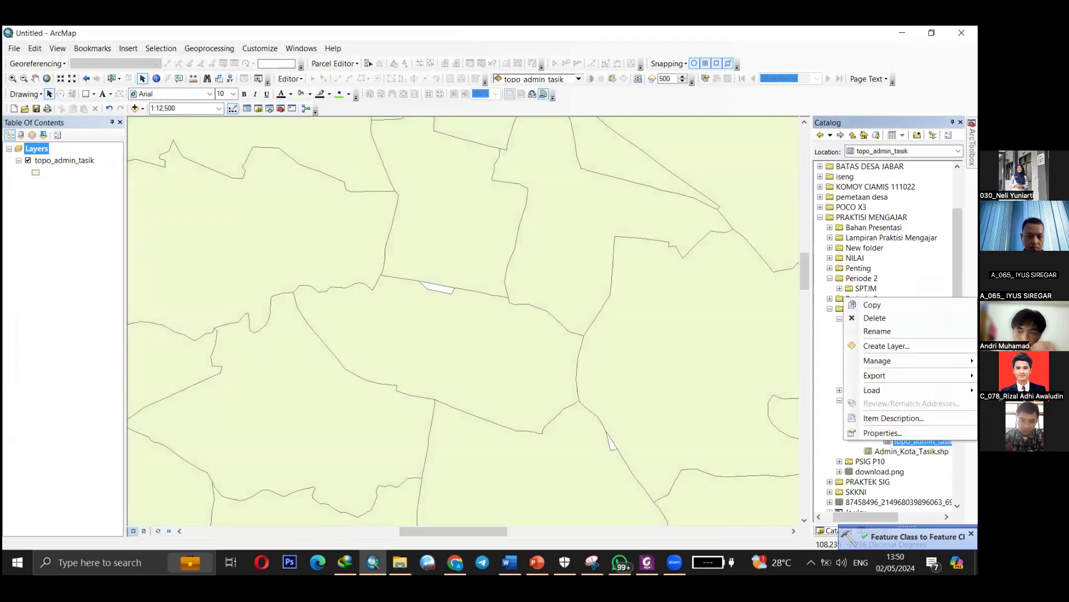
{"action": "left_click", "coordinate": [912, 450]}
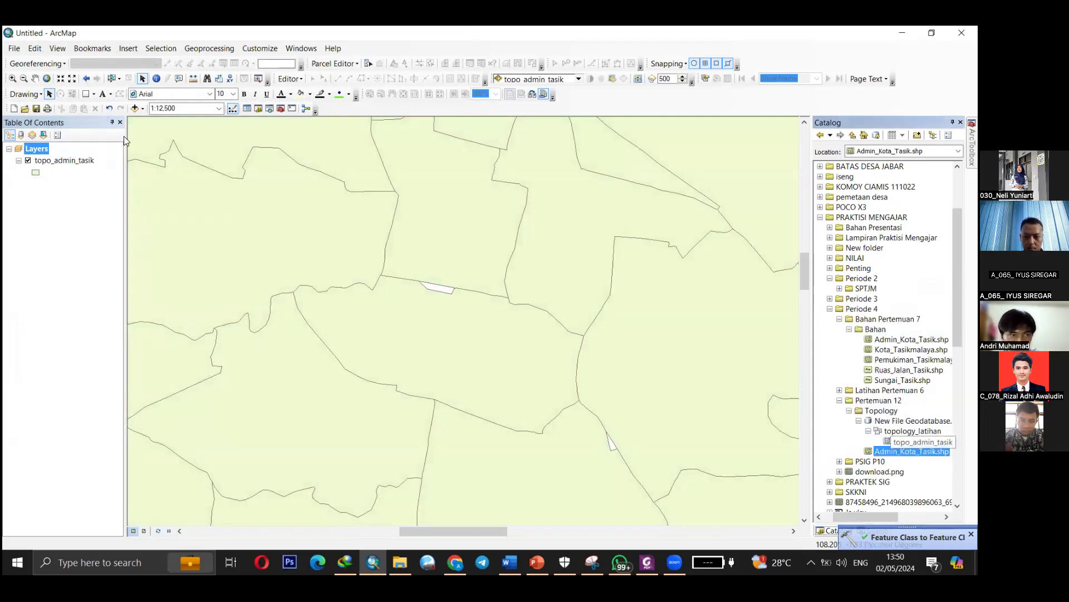
{"action": "left_click", "coordinate": [62, 160]}
{"action": "left_click", "coordinate": [48, 79]}
{"action": "right_click", "coordinate": [913, 441]}
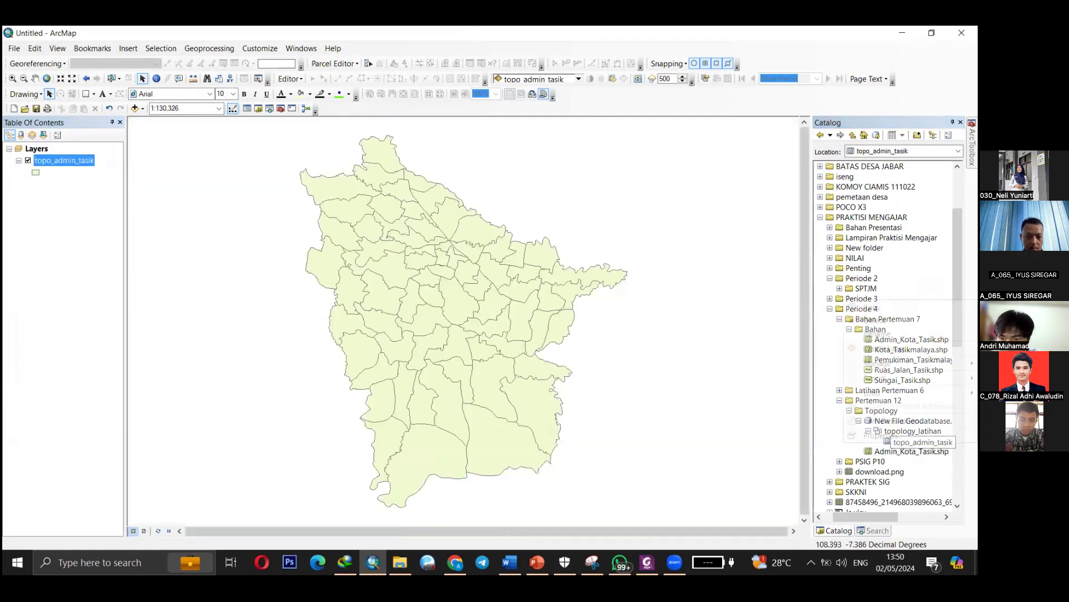
{"action": "mouse_move", "coordinate": [902, 363]}
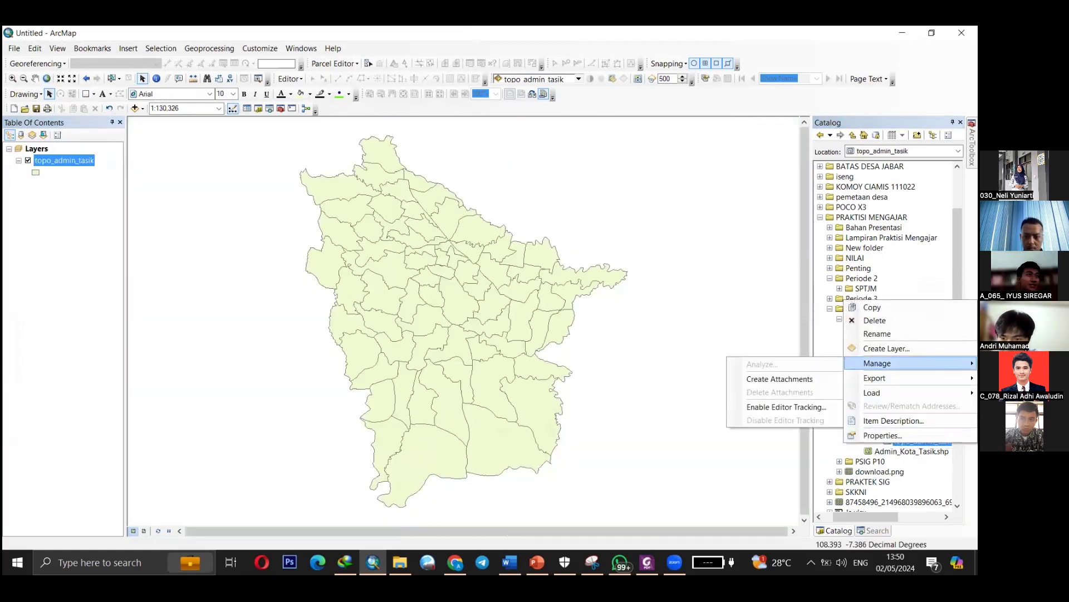
{"action": "mouse_move", "coordinate": [903, 393]}
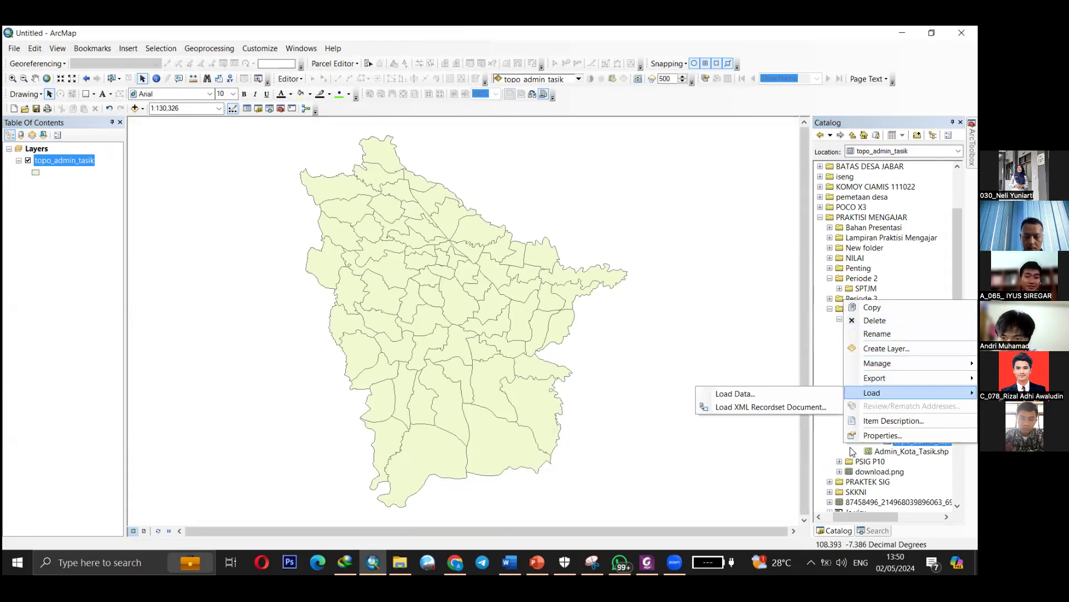
{"action": "left_click", "coordinate": [826, 441]}
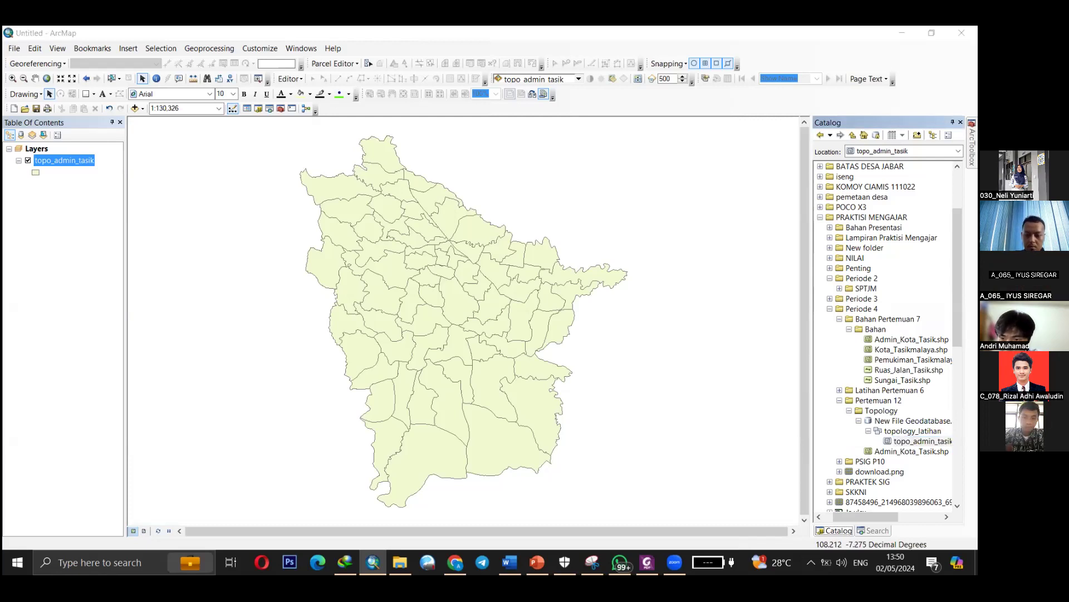
Start a new topology in the topology_latihan dataset with topo_admin_tasik participating, keeping the default name, cluster tolerance and ranks.
{"action": "right_click", "coordinate": [881, 431]}
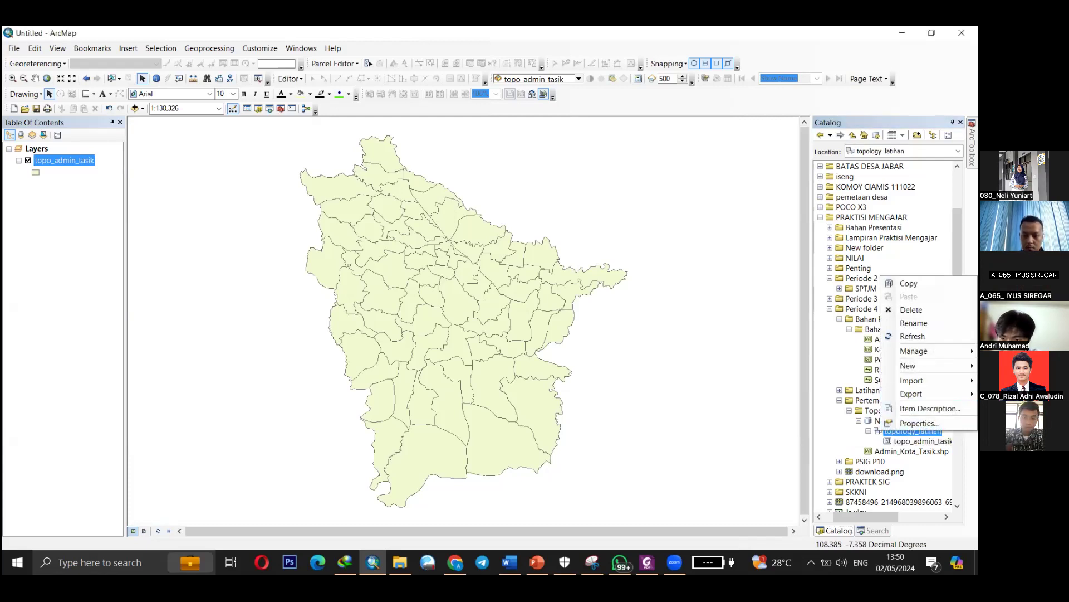
{"action": "mouse_move", "coordinate": [910, 365]}
{"action": "left_click", "coordinate": [835, 417]}
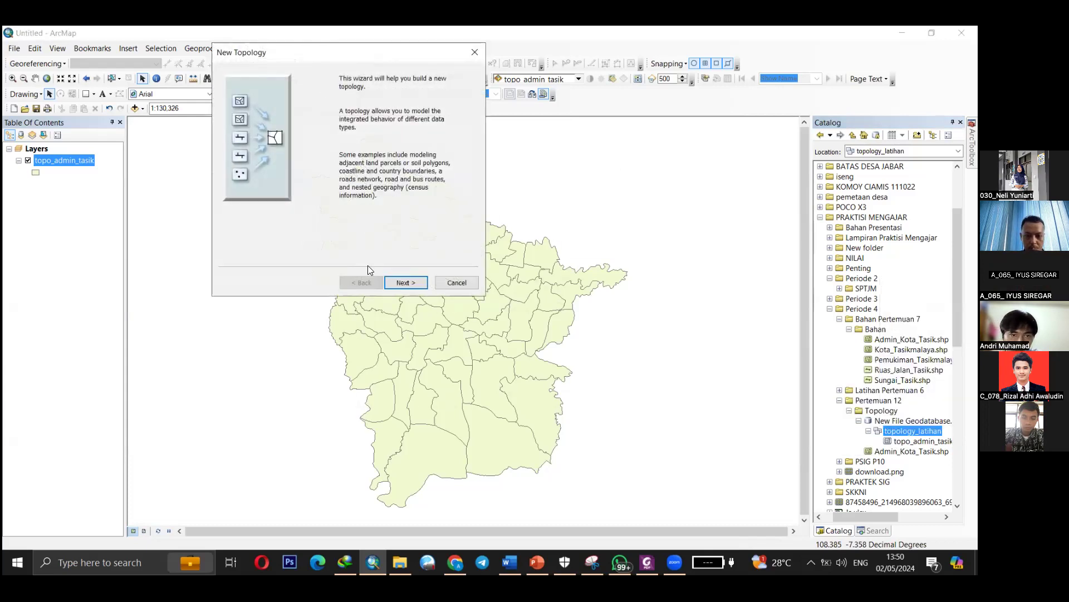
{"action": "left_click", "coordinate": [405, 282]}
{"action": "left_click", "coordinate": [405, 282]}
{"action": "left_click", "coordinate": [267, 102]}
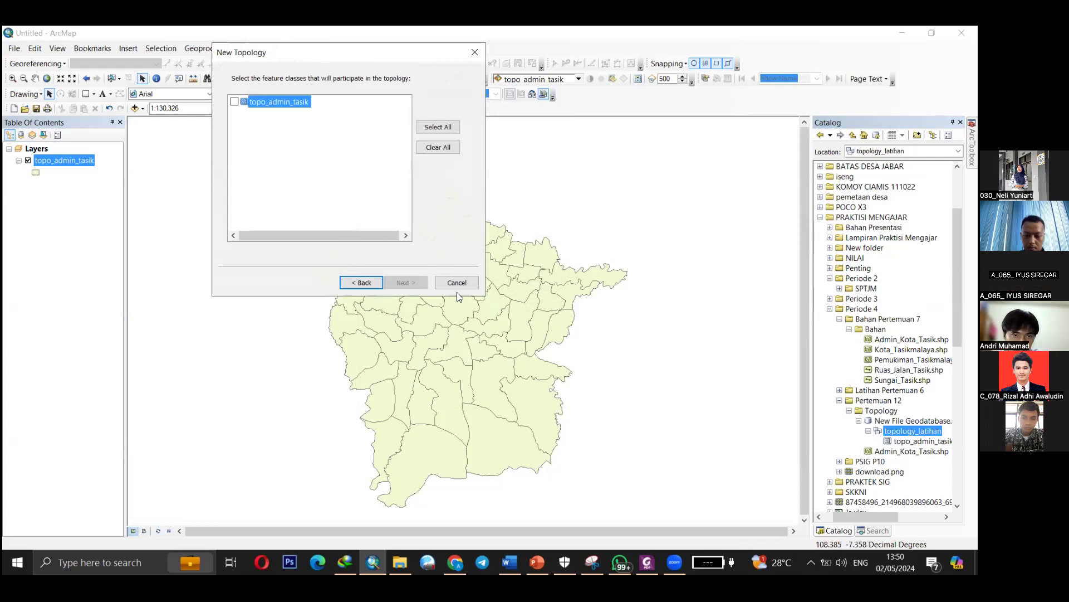
{"action": "left_click", "coordinate": [234, 102]}
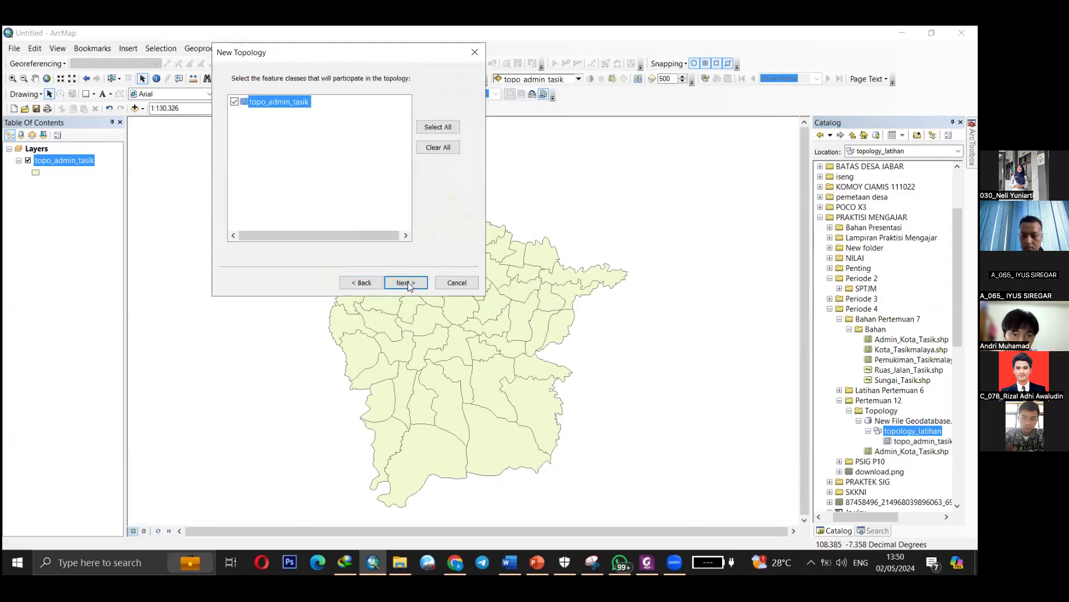
{"action": "left_click", "coordinate": [406, 282]}
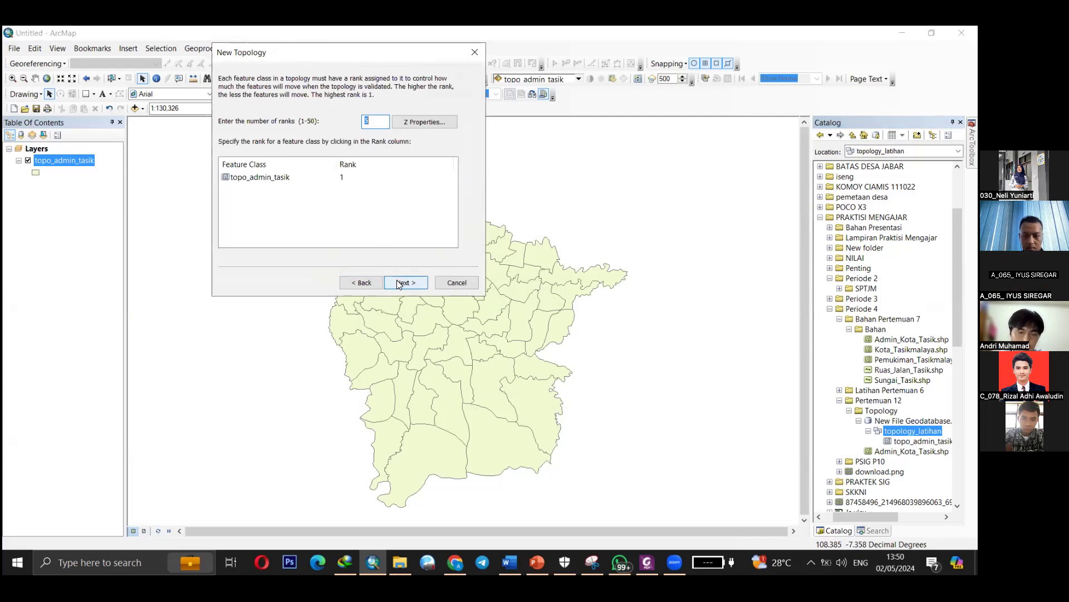
{"action": "left_click", "coordinate": [395, 285]}
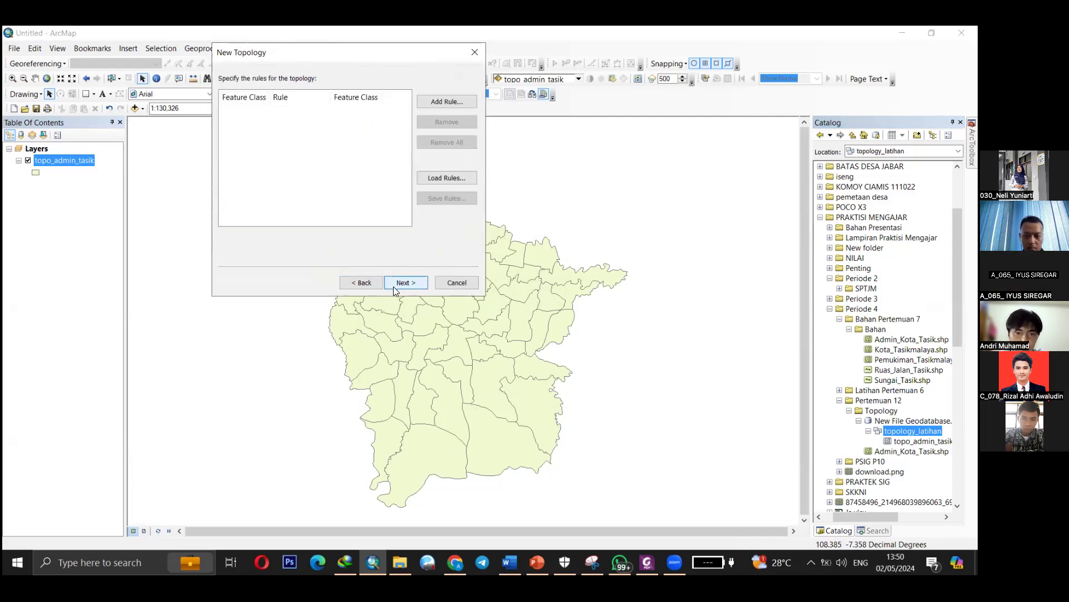
Add the Must Not Overlap rule for topo_admin_tasik to the new topology.
{"action": "left_click", "coordinate": [448, 101]}
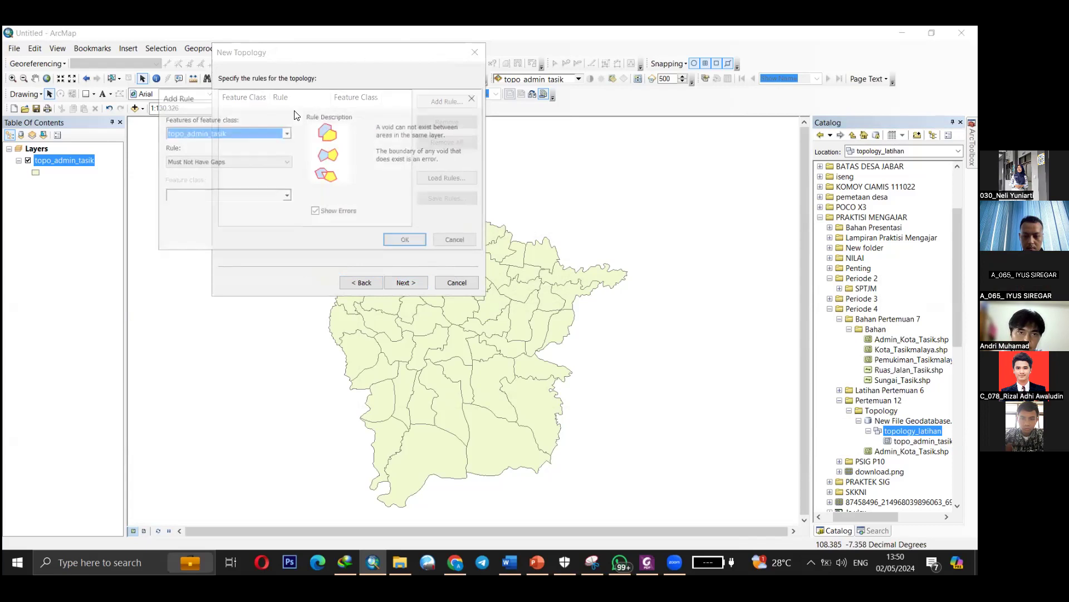
{"action": "left_click", "coordinate": [273, 162]}
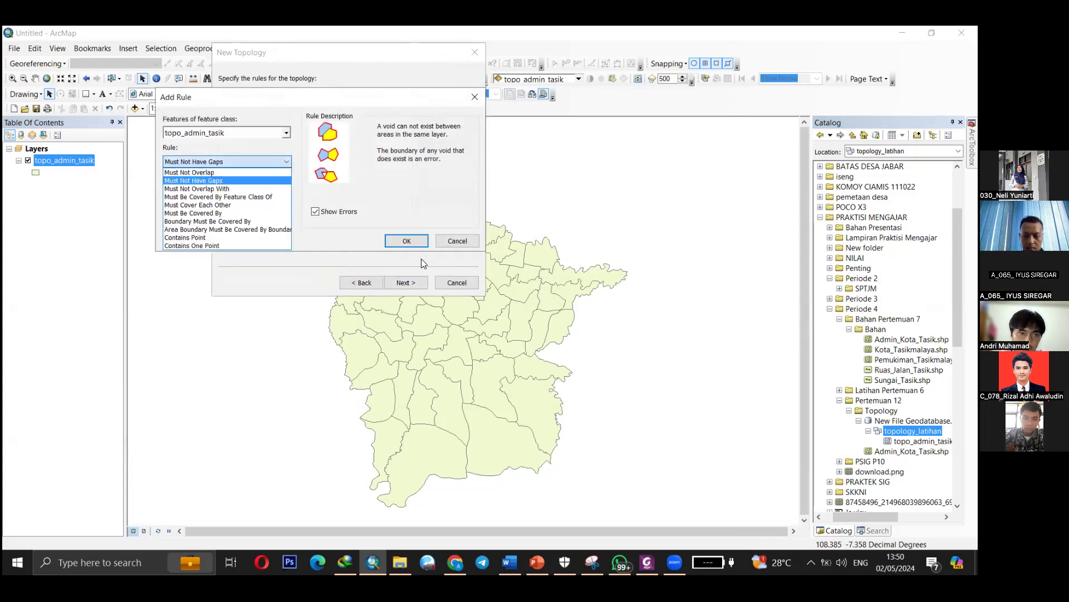
{"action": "left_click", "coordinate": [223, 179]}
{"action": "left_click", "coordinate": [408, 240]}
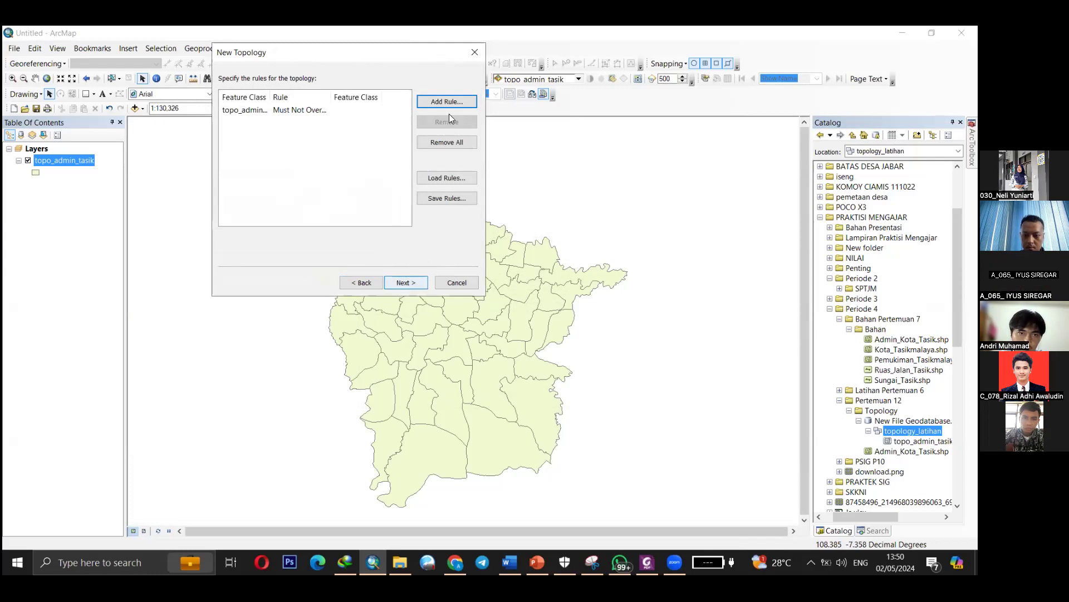
Add the Must Not Have Gaps rule for topo_admin_tasik to the new topology.
{"action": "key", "text": "space"}
{"action": "left_click", "coordinate": [264, 163]}
{"action": "left_click", "coordinate": [260, 180]}
{"action": "left_click", "coordinate": [407, 240]}
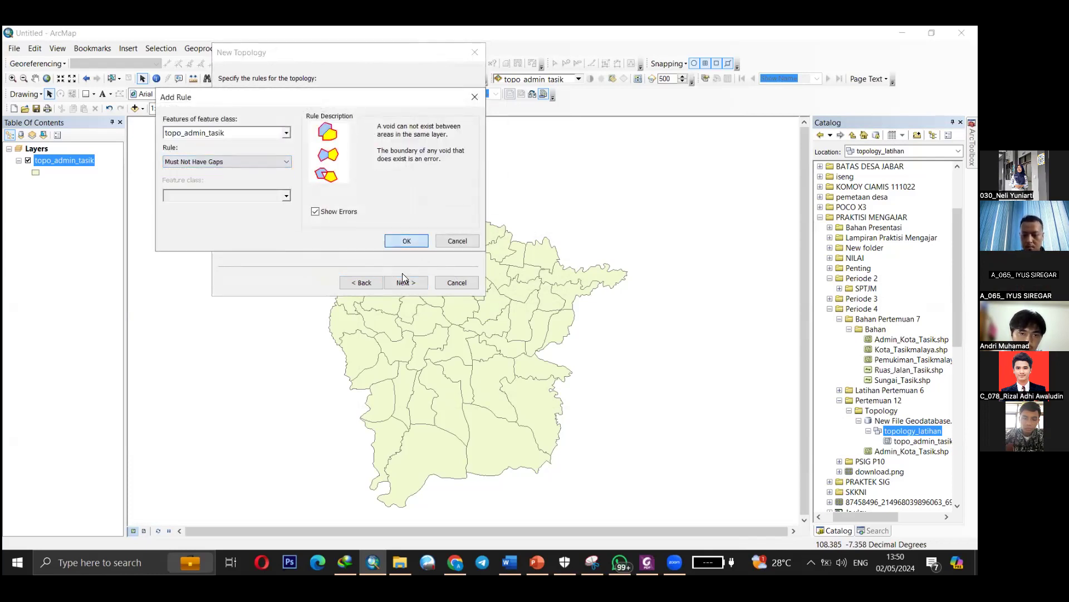
Finish creating the topology with its two rules and respond to the closing prompt.
{"action": "left_click", "coordinate": [404, 284]}
{"action": "left_click", "coordinate": [406, 283]}
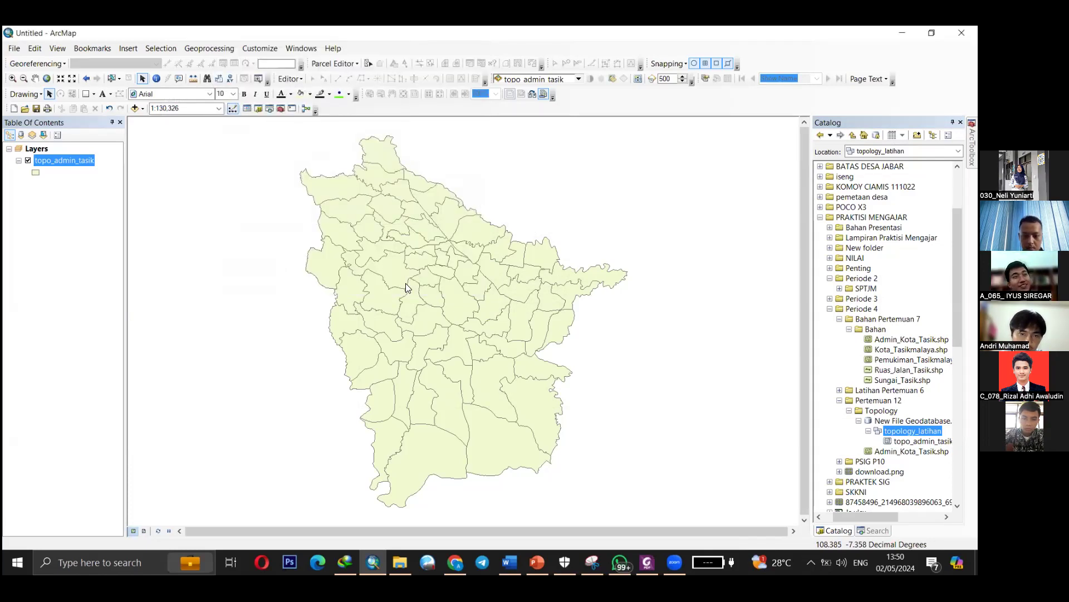
{"action": "left_click", "coordinate": [172, 105]}
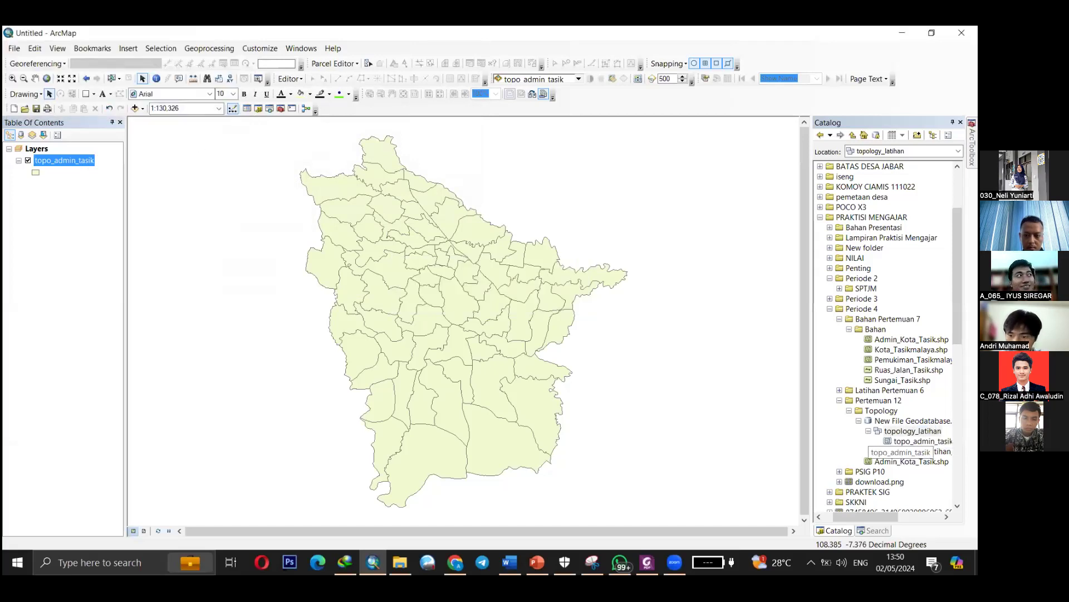
Generate the error summary in the new topology's properties and review the error counts per rule.
{"action": "right_click", "coordinate": [885, 452]}
{"action": "left_click", "coordinate": [918, 443]}
{"action": "left_click", "coordinate": [134, 68]}
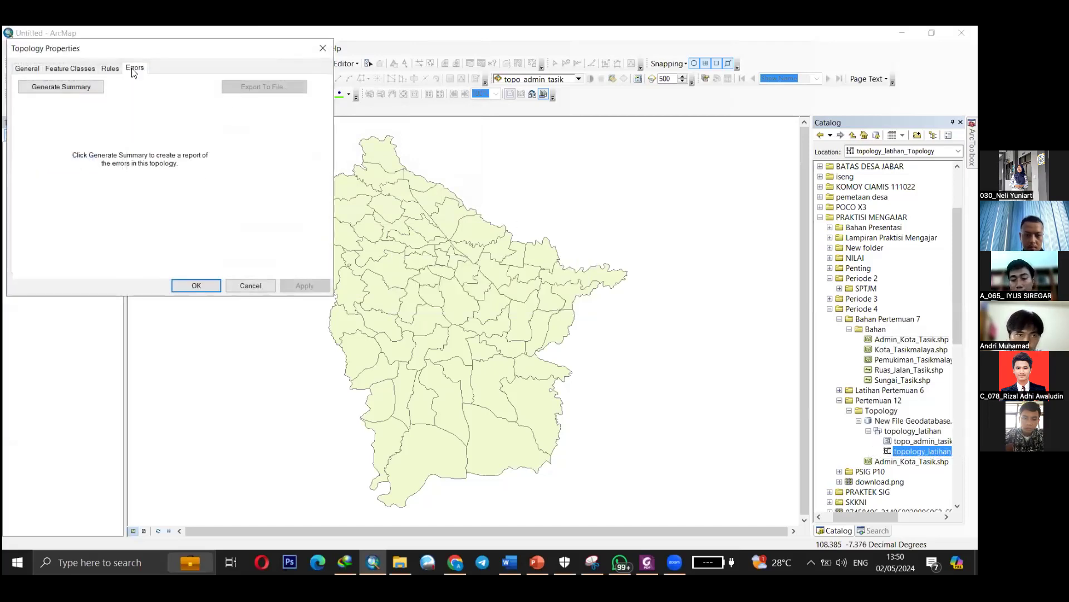
{"action": "left_click", "coordinate": [66, 84]}
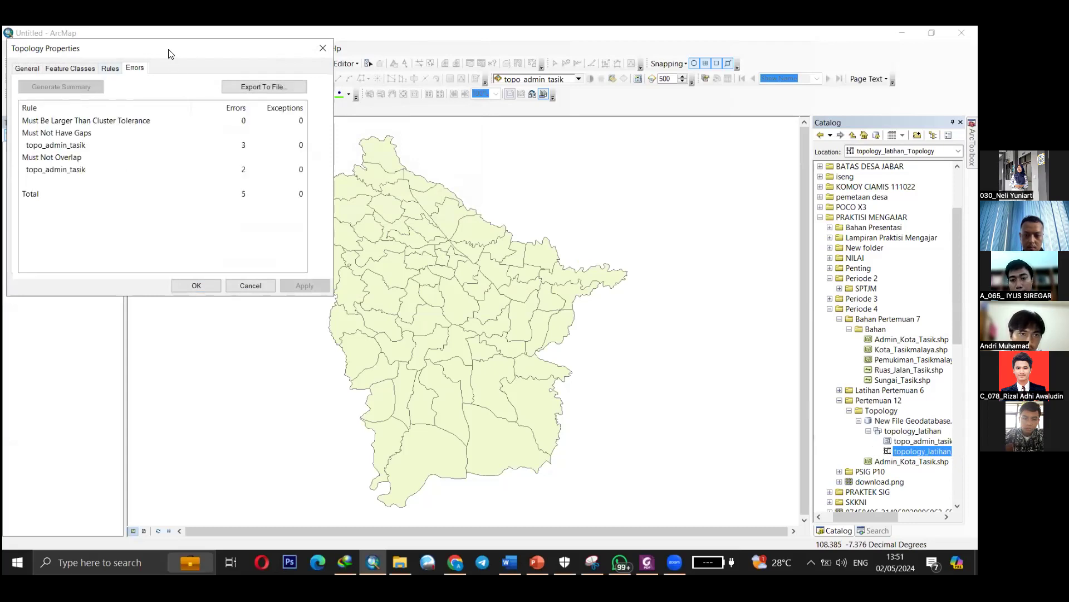
{"action": "left_click_drag", "start_coordinate": [166, 58], "coordinate": [332, 109]}
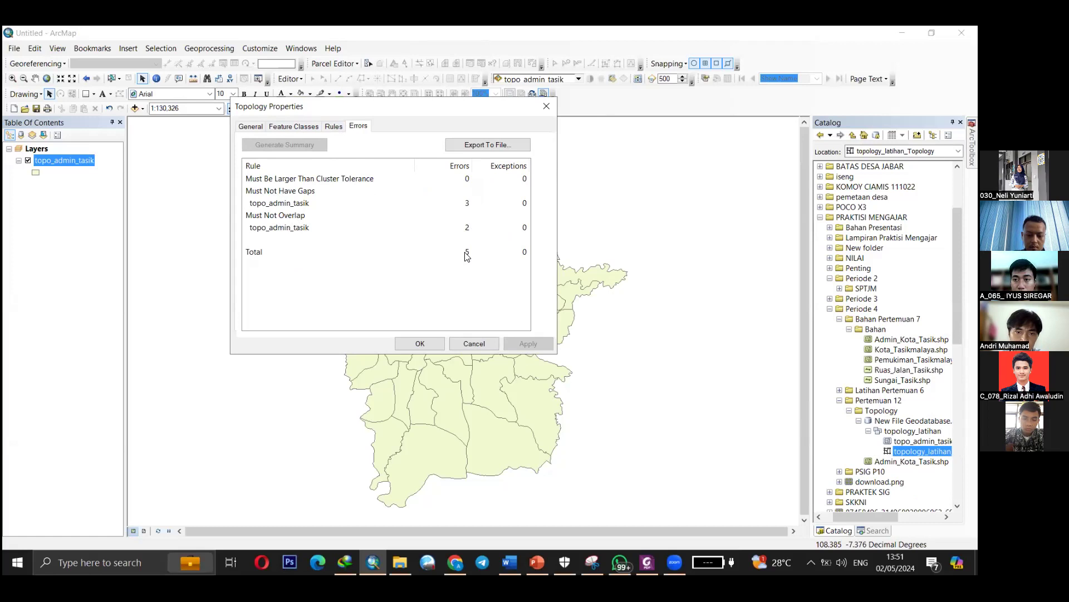
{"action": "left_click", "coordinate": [422, 342]}
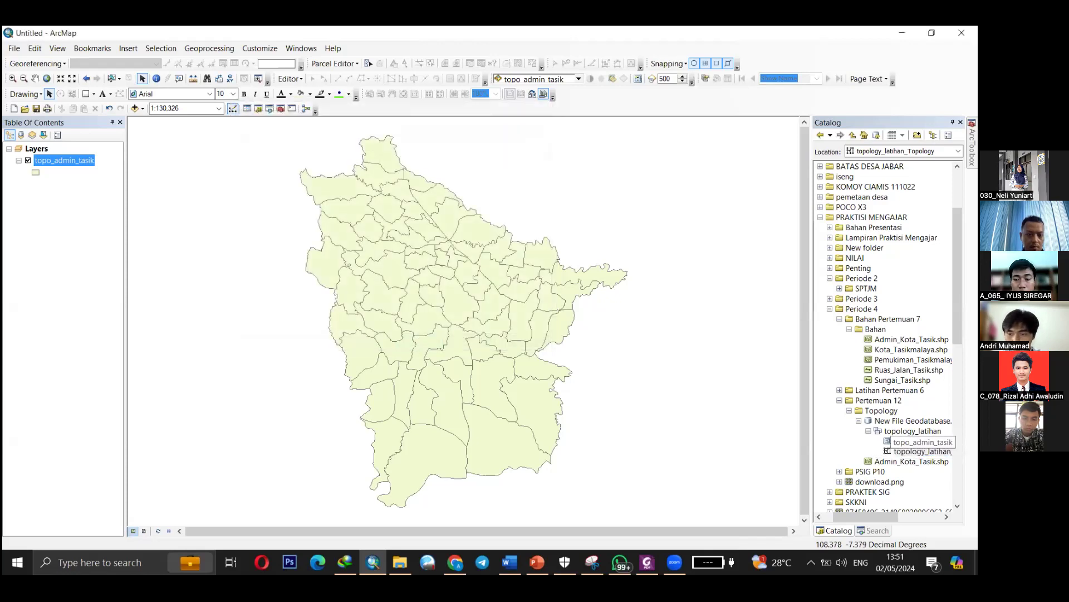
Add the new topology with its participating feature class to the map and remove the older duplicate topo_admin_tasik layer.
{"action": "right_click", "coordinate": [914, 442]}
{"action": "left_click", "coordinate": [859, 449]}
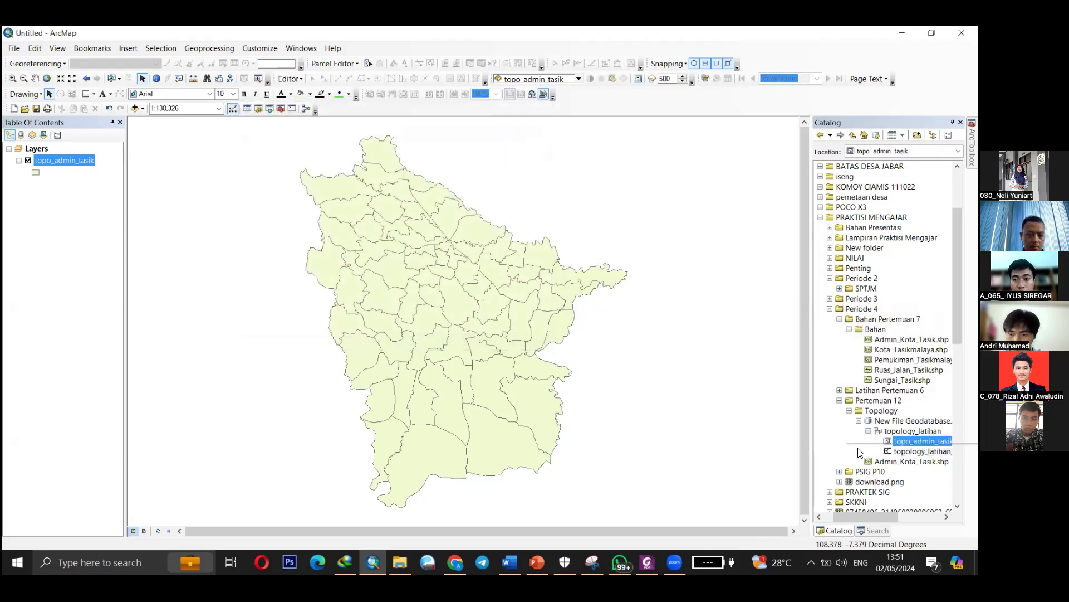
{"action": "left_click_drag", "start_coordinate": [919, 451], "coordinate": [402, 289]}
{"action": "left_click", "coordinate": [404, 279]}
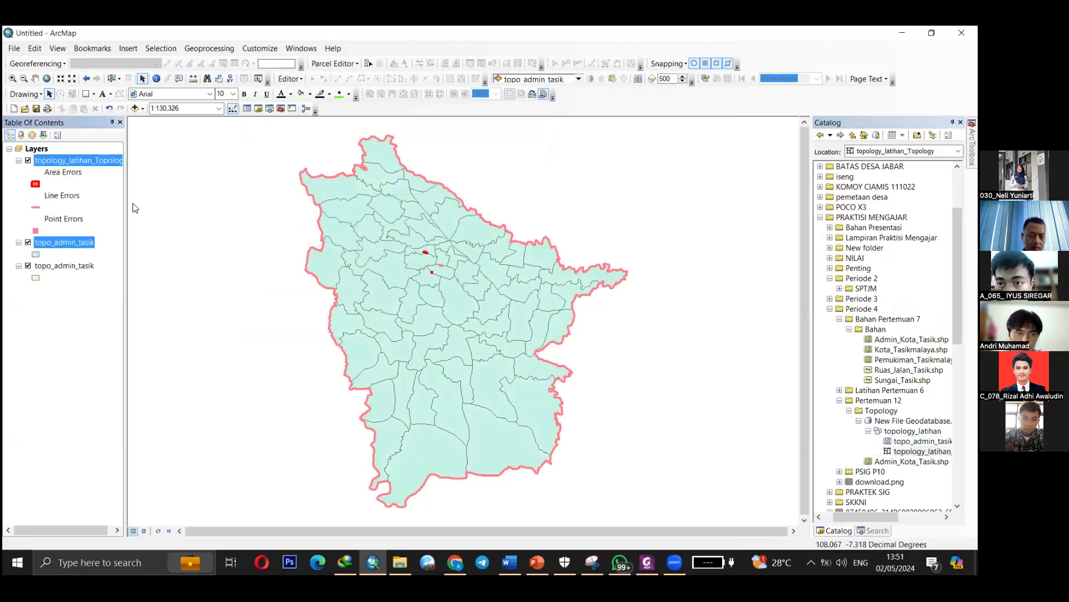
{"action": "right_click", "coordinate": [66, 265]}
{"action": "left_click", "coordinate": [106, 281]}
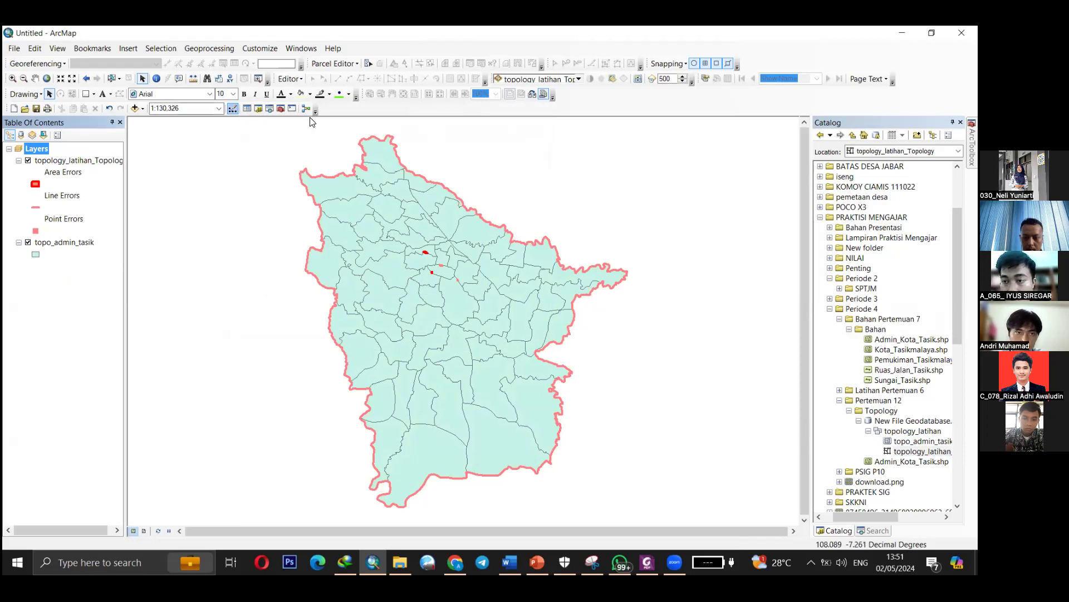
Display the Topology toolbar and place it over the empty upper corner of the map.
{"action": "right_click", "coordinate": [672, 99]}
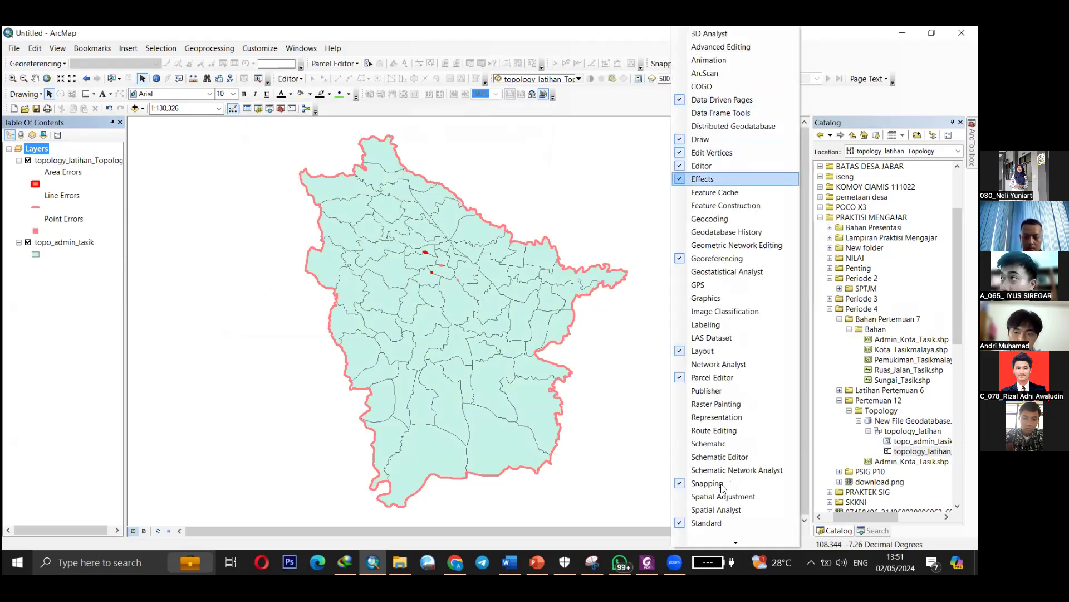
{"action": "mouse_move", "coordinate": [735, 543]}
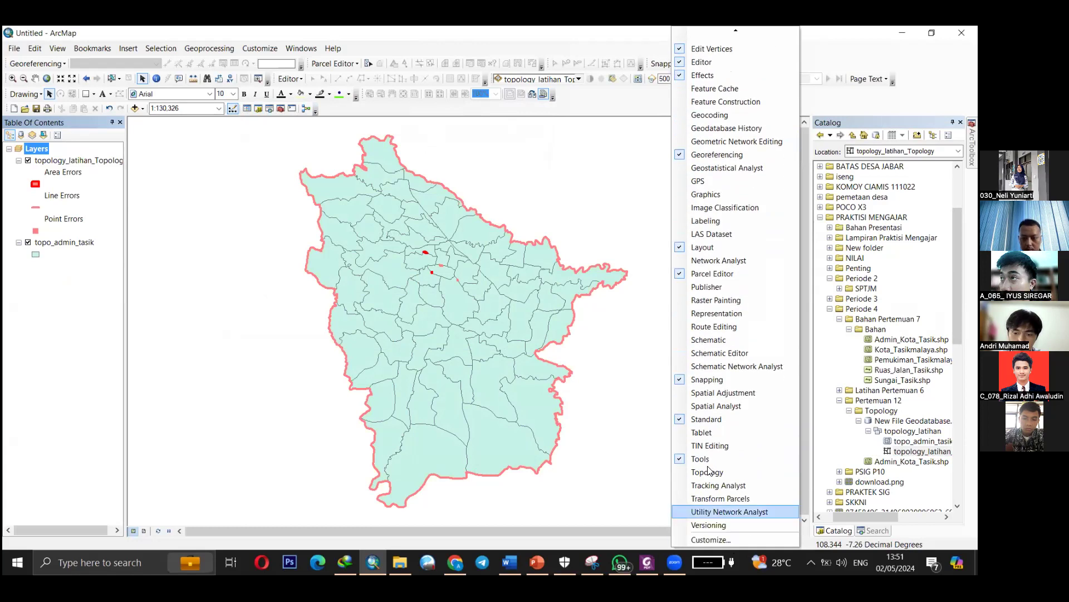
{"action": "left_click", "coordinate": [716, 471]}
{"action": "left_click_drag", "start_coordinate": [209, 132], "coordinate": [142, 139]}
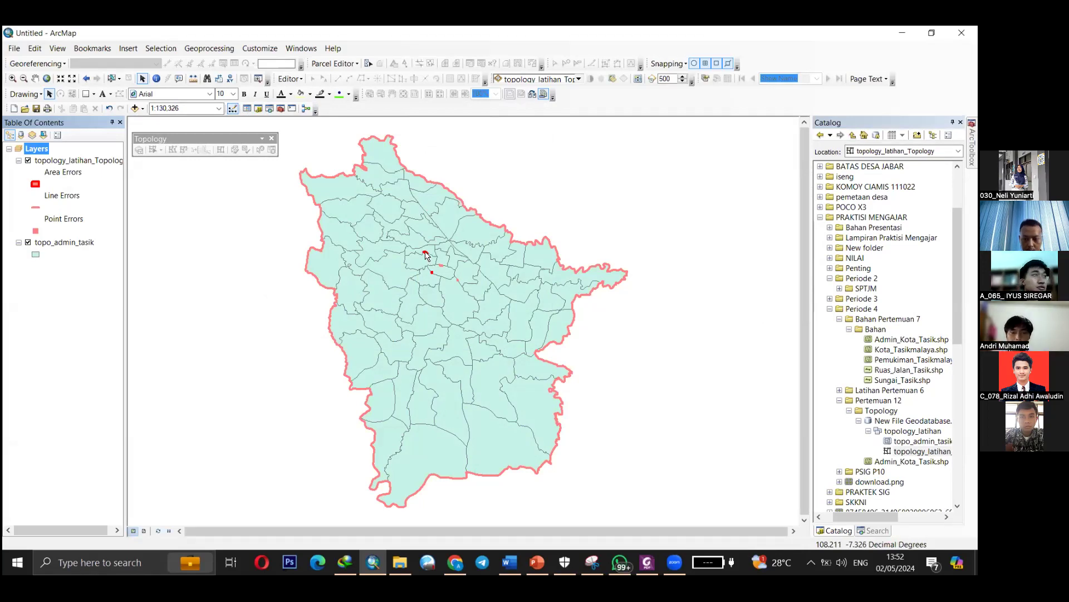
Examine the marked topology errors near the centre of the admin polygons at several scales.
{"action": "scroll", "coordinate": [426, 256], "scroll_direction": "down", "scroll_amount": 5}
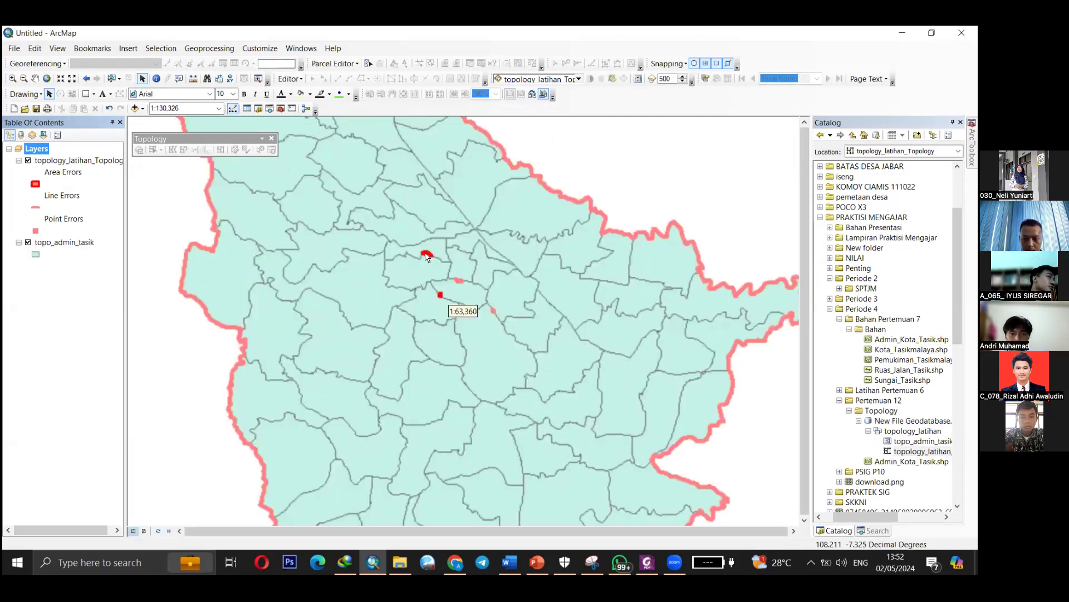
{"action": "scroll", "coordinate": [426, 256], "scroll_direction": "down", "scroll_amount": 1}
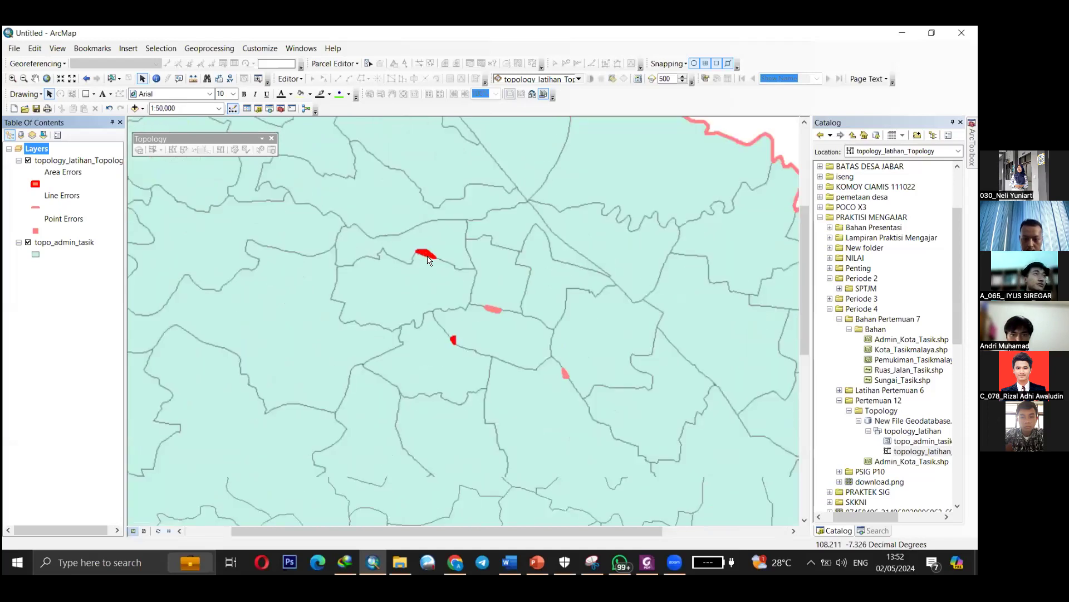
{"action": "scroll", "coordinate": [427, 258], "scroll_direction": "down", "scroll_amount": 1}
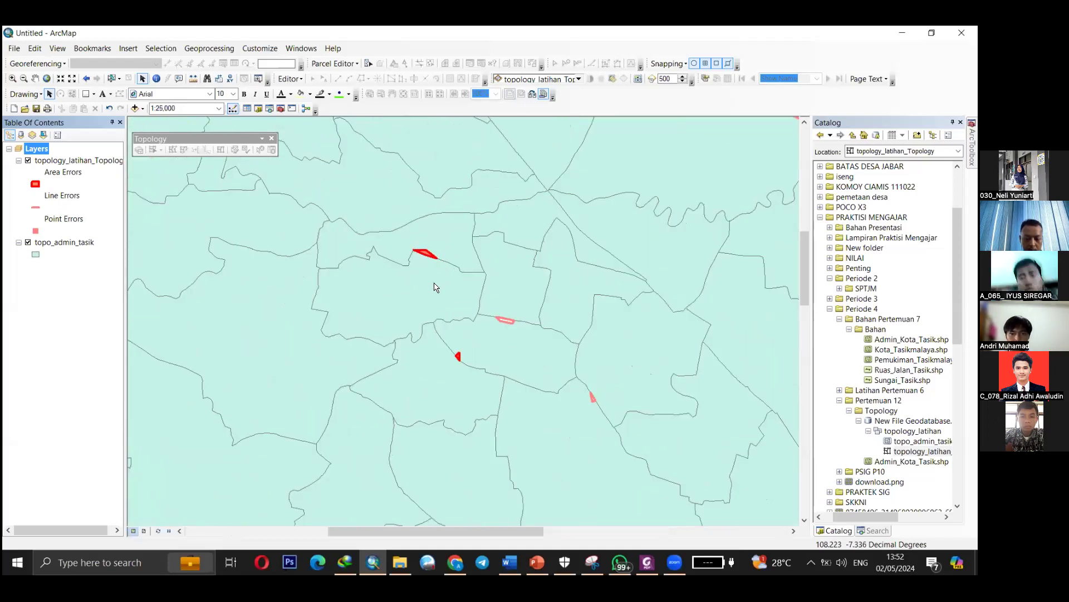
{"action": "scroll", "coordinate": [436, 288], "scroll_direction": "up", "scroll_amount": 1}
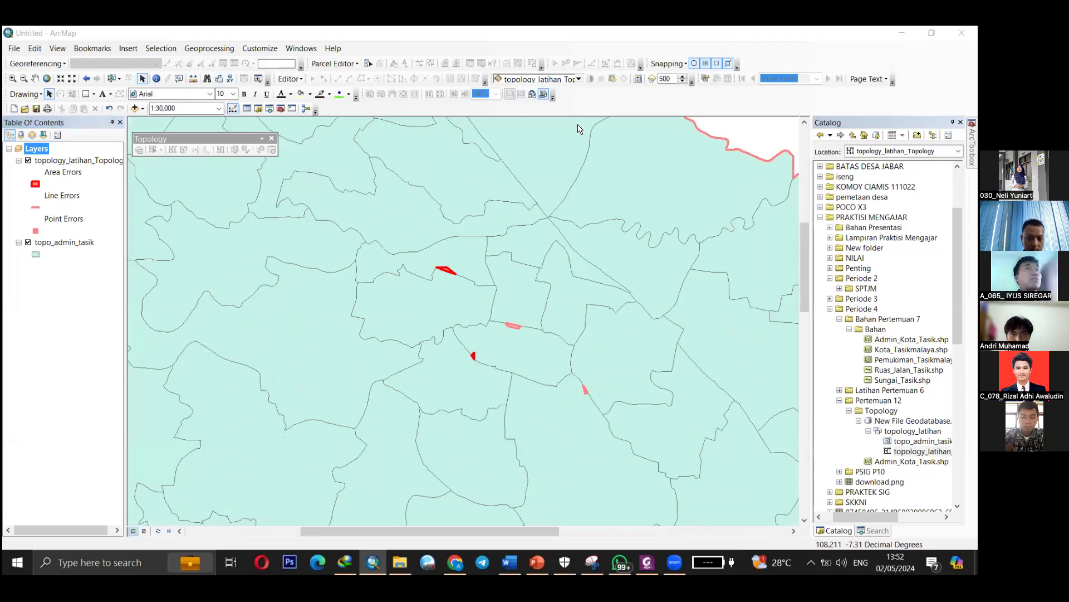
{"action": "scroll", "coordinate": [511, 322], "scroll_direction": "up", "scroll_amount": 1}
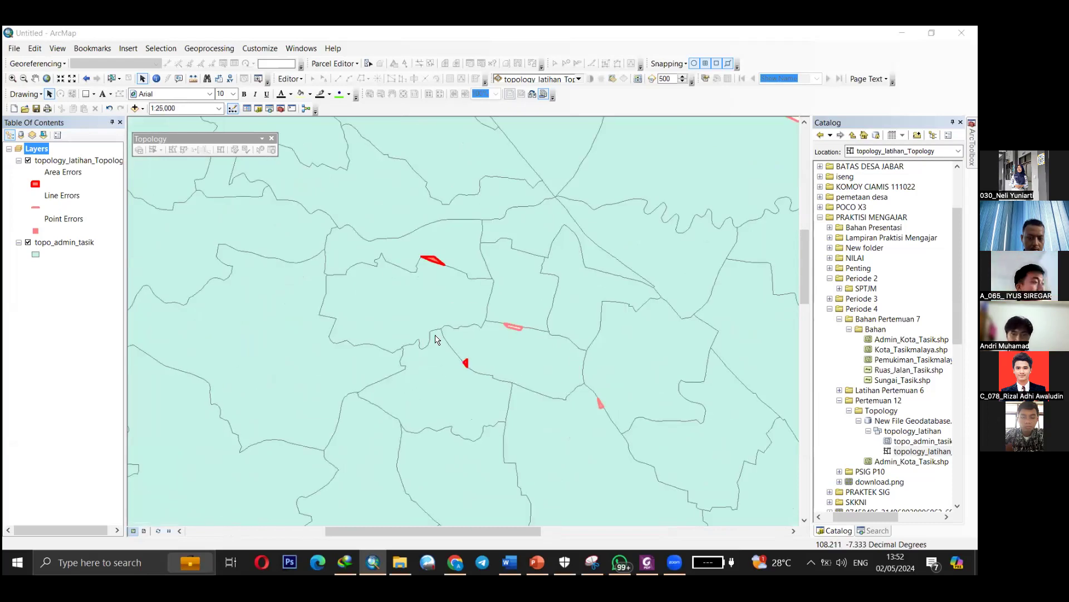
{"action": "scroll", "coordinate": [436, 338], "scroll_direction": "down", "scroll_amount": 5}
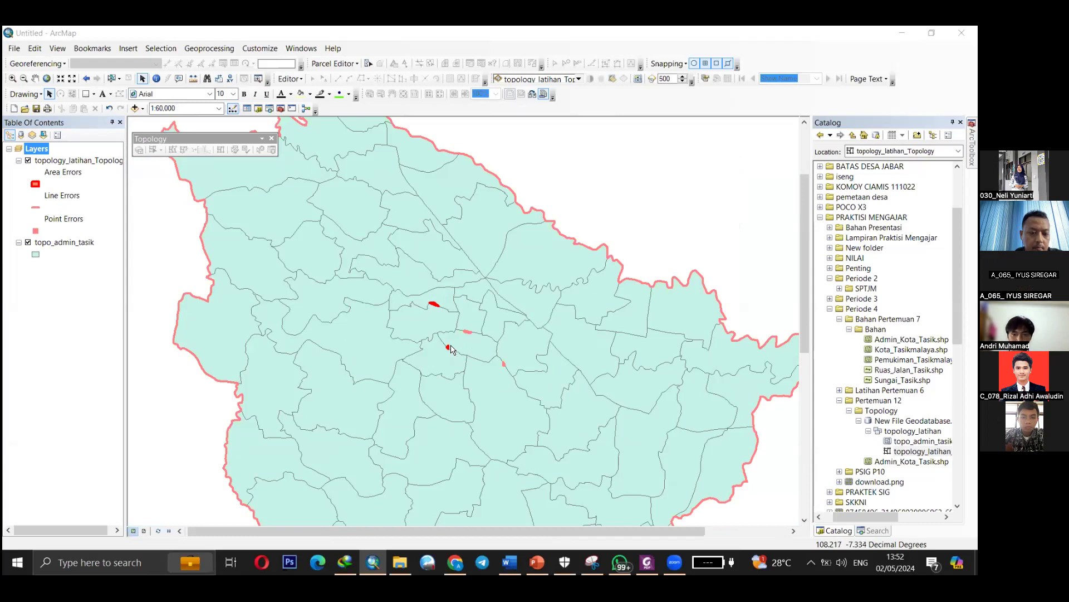
{"action": "scroll", "coordinate": [457, 328], "scroll_direction": "down", "scroll_amount": 1}
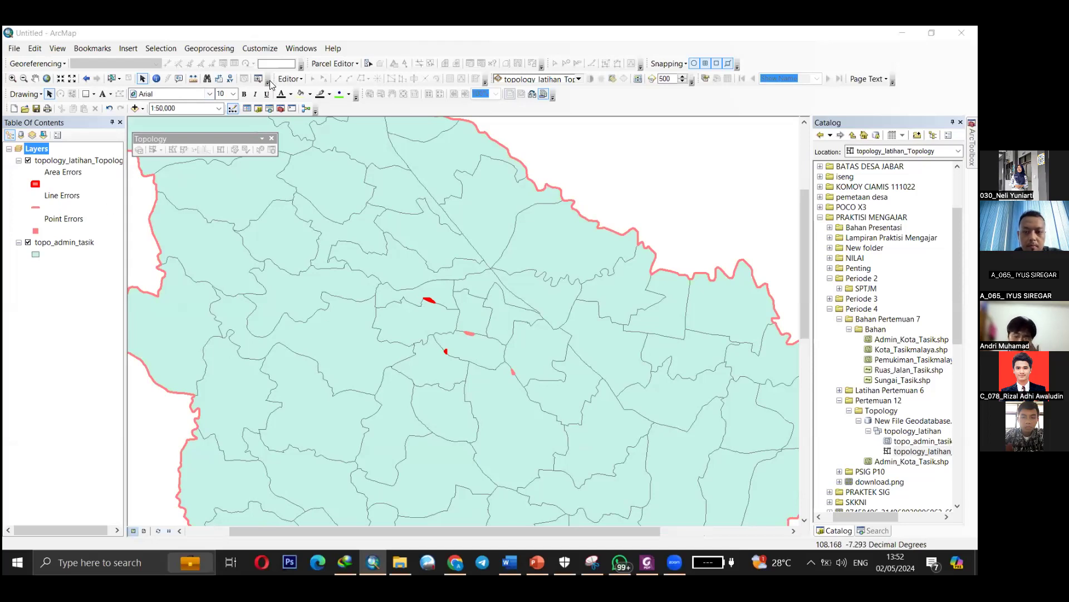
Start an edit session and open the Error Inspector for the topology.
{"action": "left_click", "coordinate": [291, 81]}
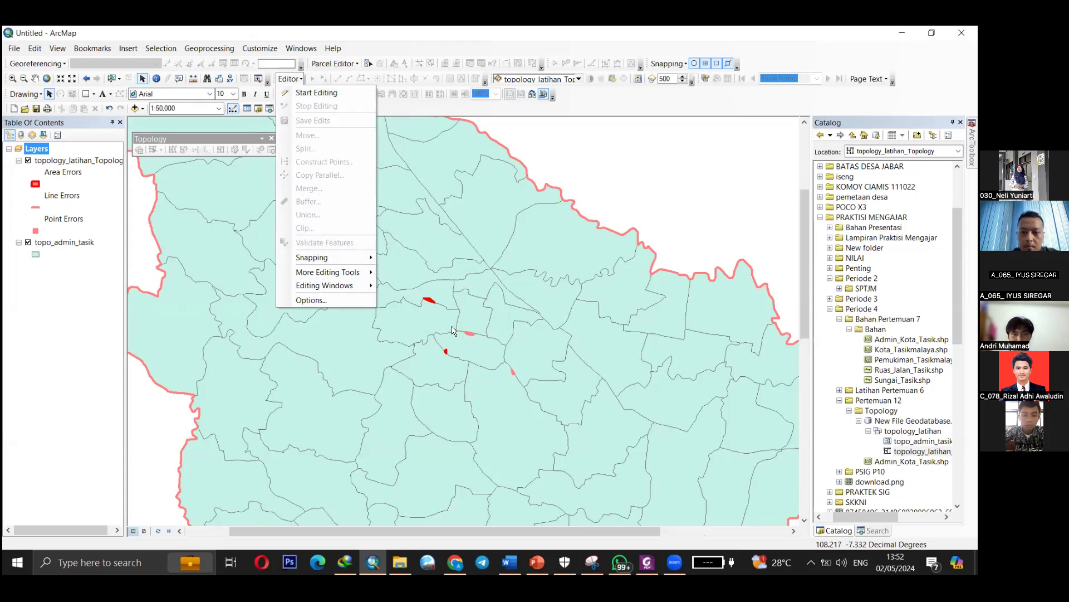
{"action": "left_click", "coordinate": [327, 96]}
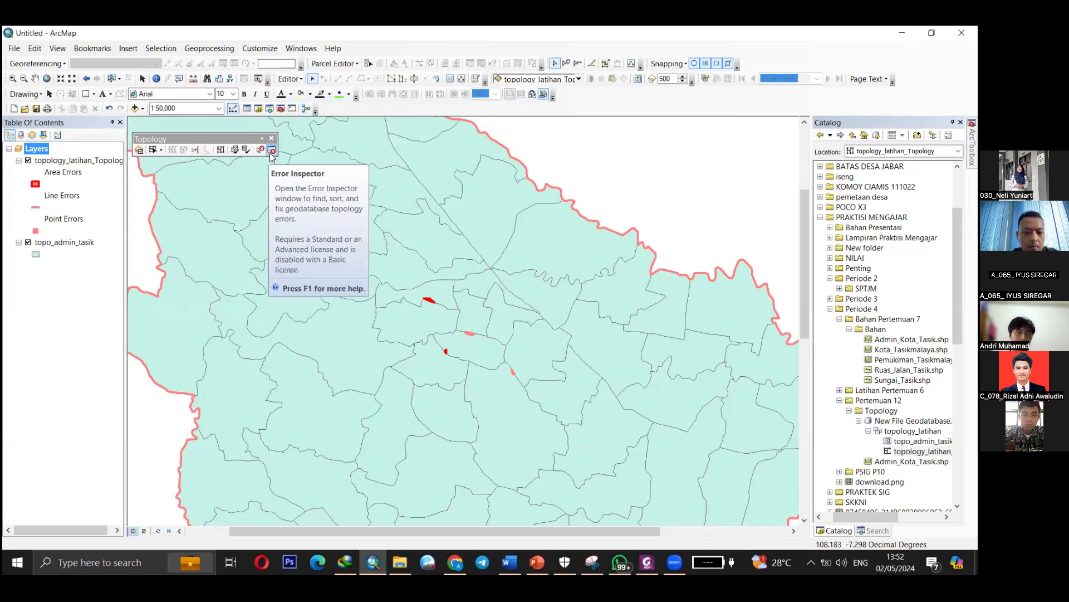
{"action": "left_click", "coordinate": [272, 150]}
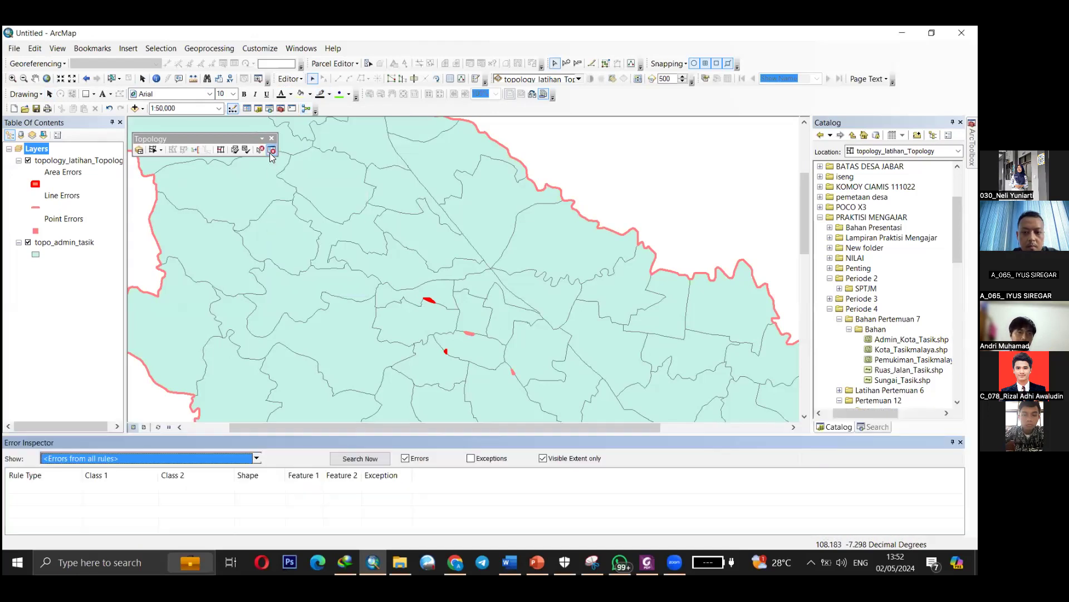
Search for topo_admin_tasik - Must Not Overlap errors, repeating the search with the whole area in view.
{"action": "left_click", "coordinate": [256, 459]}
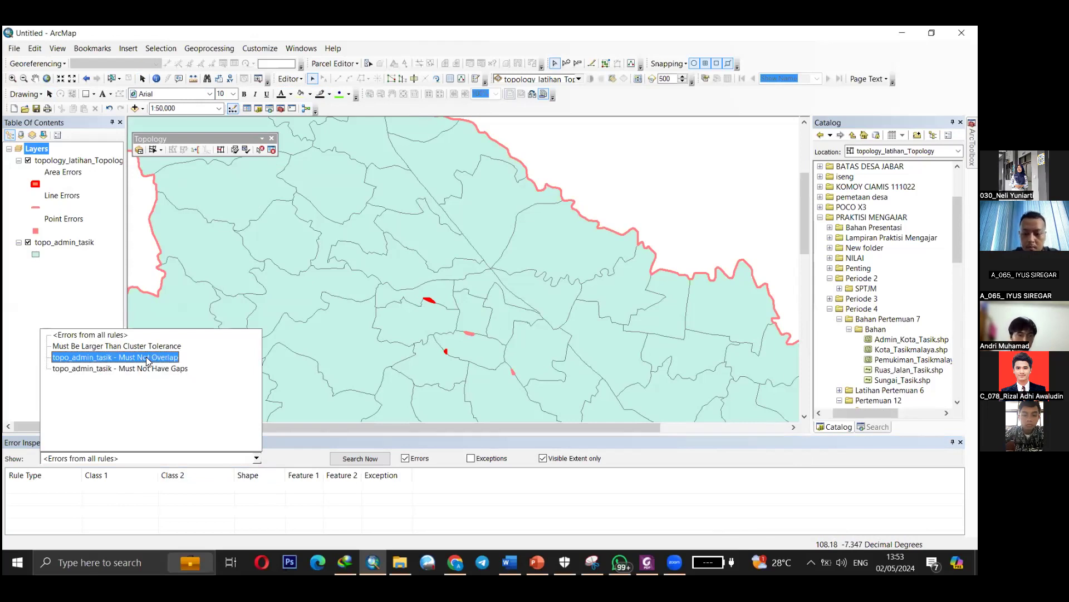
{"action": "left_click", "coordinate": [126, 429]}
{"action": "left_click", "coordinate": [351, 459]}
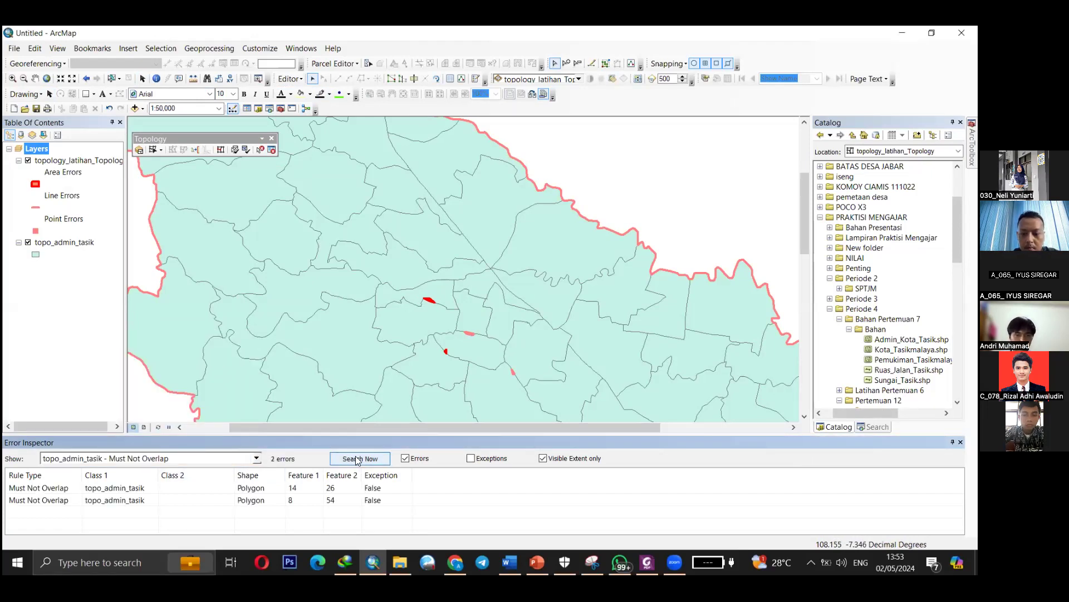
{"action": "scroll", "coordinate": [396, 353], "scroll_direction": "up", "scroll_amount": 1}
{"action": "left_click", "coordinate": [86, 79]}
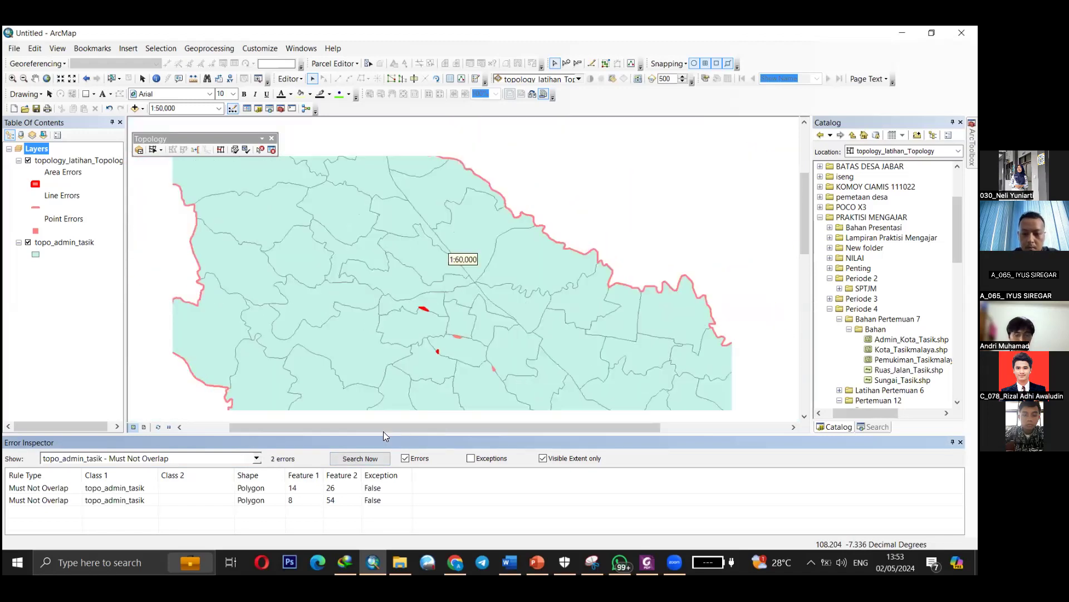
{"action": "left_click", "coordinate": [361, 458]}
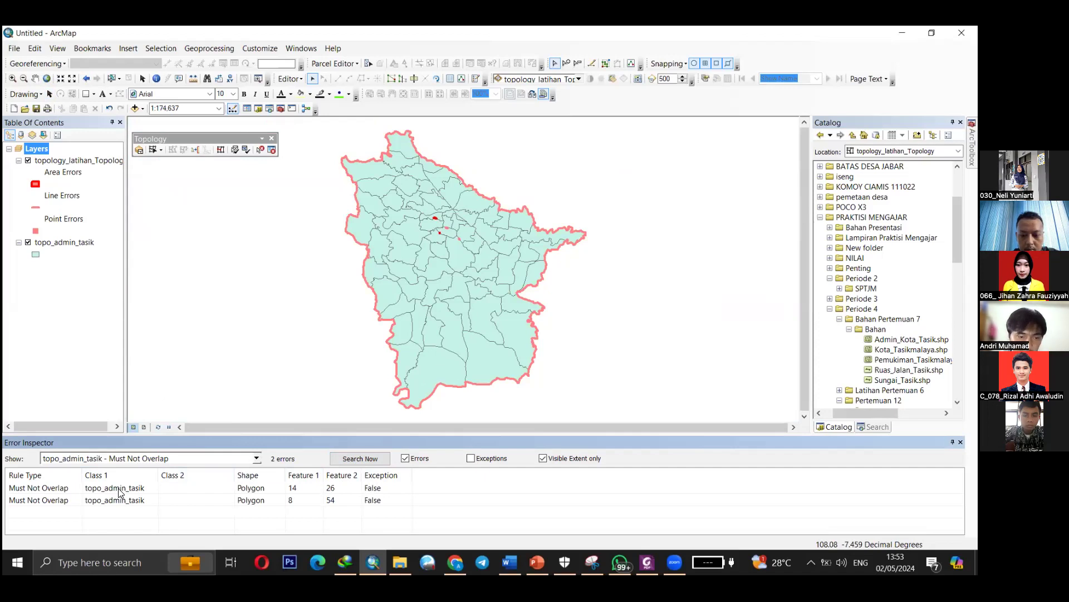
Zoom to the Must Not Overlap error between features 14 and 26 and shift the Topology toolbar slightly.
{"action": "left_click", "coordinate": [51, 487]}
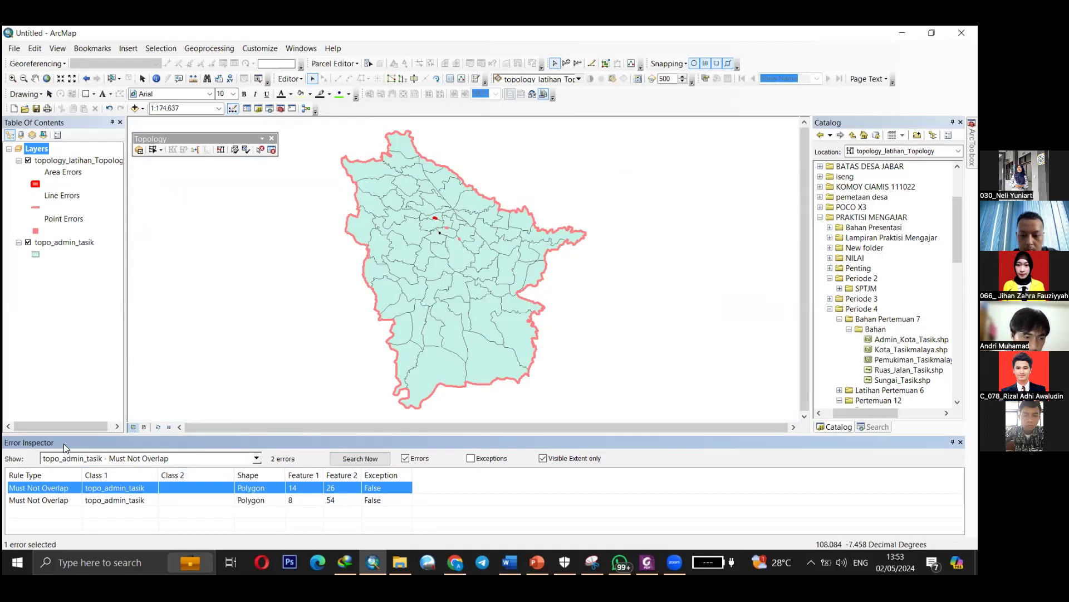
{"action": "right_click", "coordinate": [58, 488]}
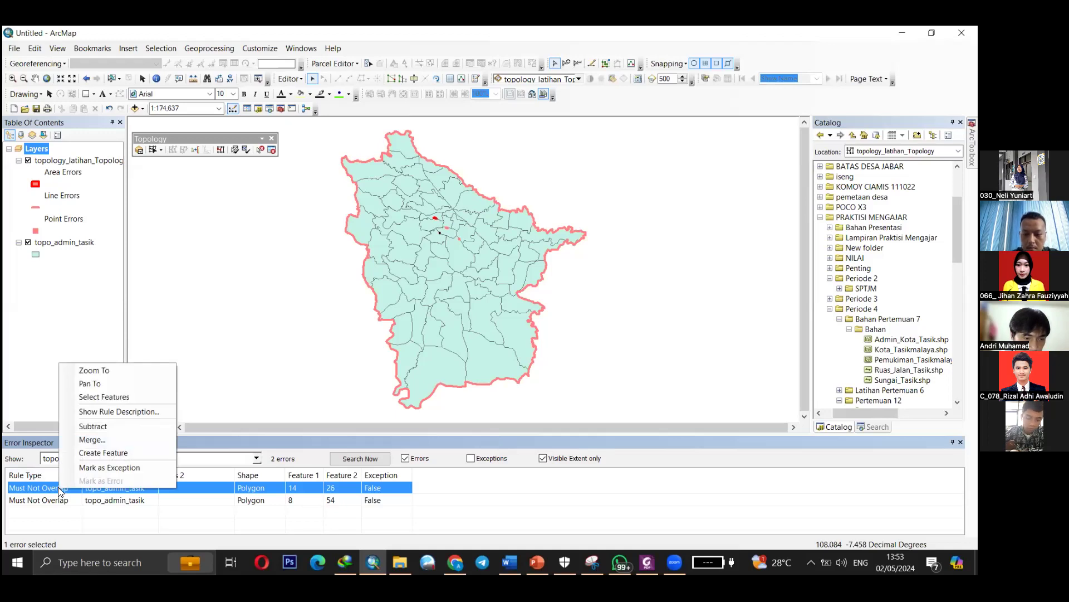
{"action": "left_click", "coordinate": [107, 371]}
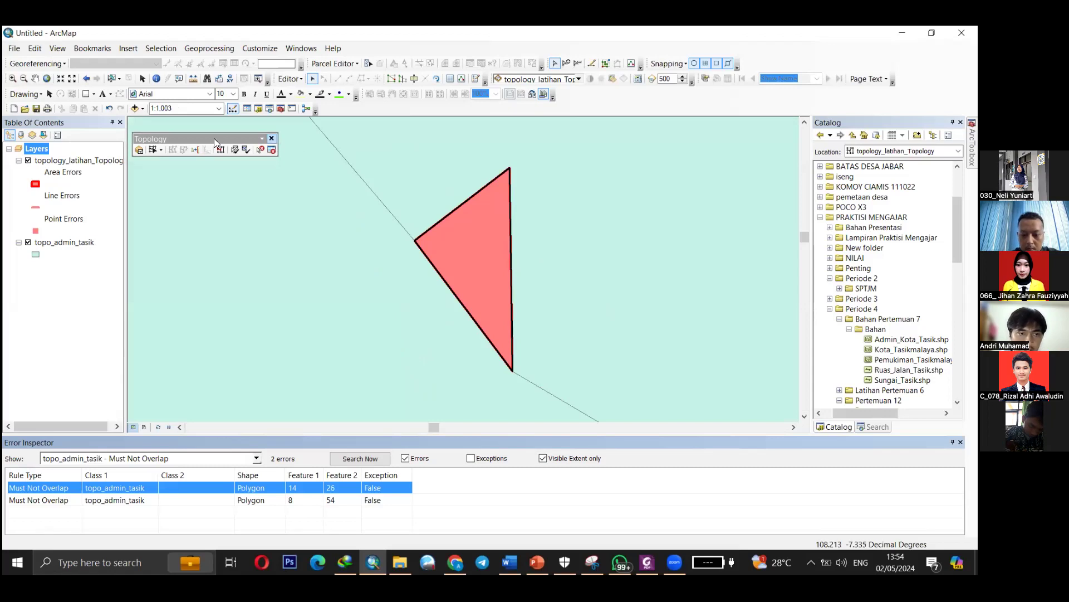
{"action": "left_click_drag", "start_coordinate": [214, 138], "coordinate": [213, 129]}
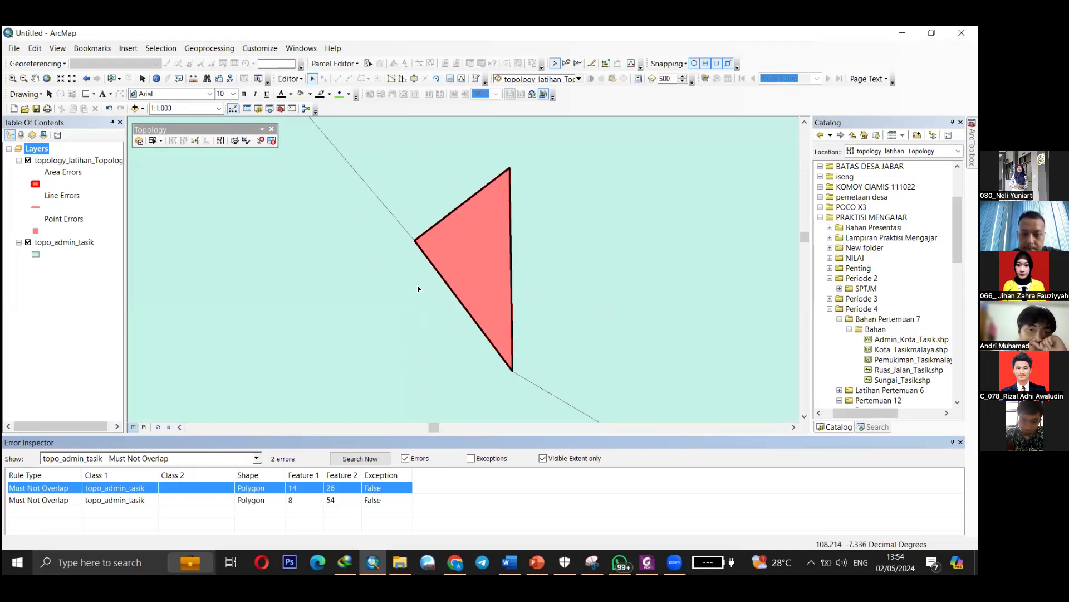
{"action": "left_click", "coordinate": [364, 272]}
{"action": "left_click", "coordinate": [466, 267]}
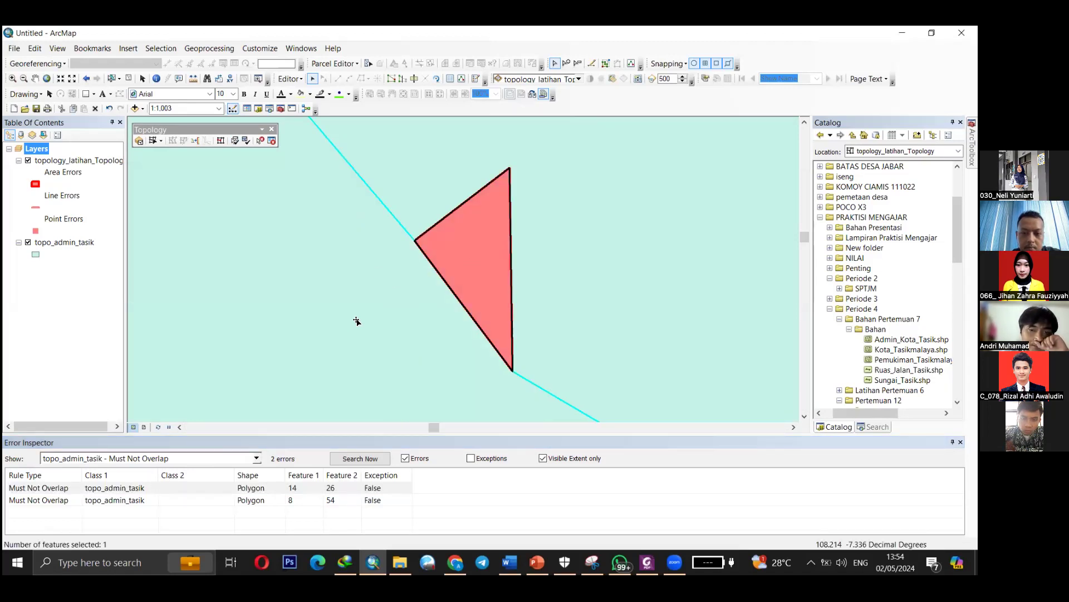
{"action": "scroll", "coordinate": [357, 321], "scroll_direction": "down", "scroll_amount": 3}
{"action": "scroll", "coordinate": [356, 321], "scroll_direction": "up", "scroll_amount": 3}
{"action": "left_click", "coordinate": [467, 262]}
{"action": "right_click", "coordinate": [465, 260]}
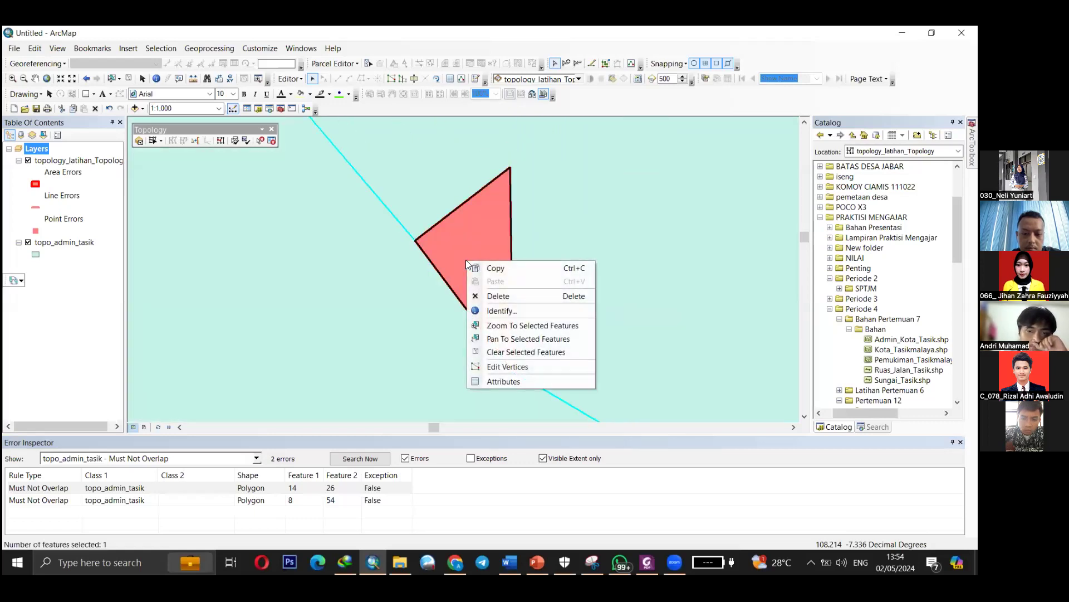
{"action": "left_click", "coordinate": [335, 264]}
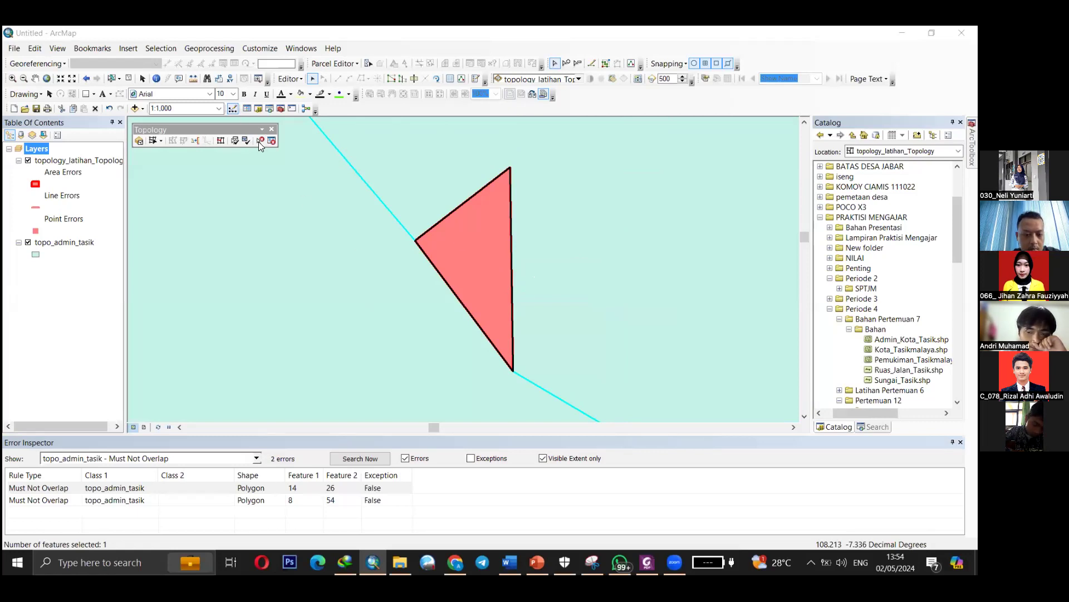
{"action": "left_click", "coordinate": [470, 287]}
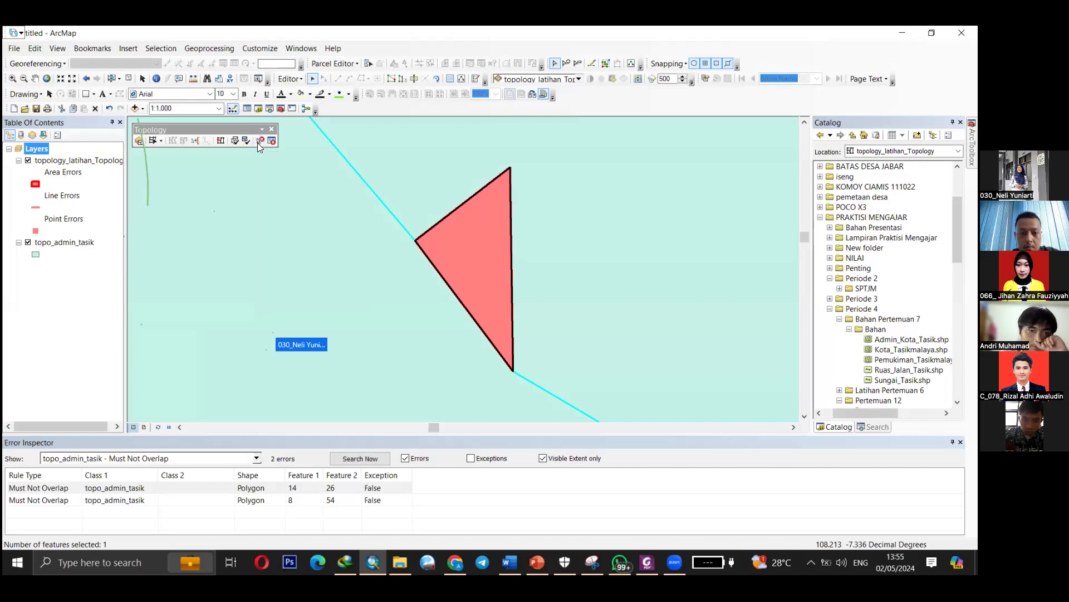
Try to merge the overlap error between features 14 and 26 into the second listed topo_admin_tasik polygon with the Fix Topology Error tool.
{"action": "left_click", "coordinate": [258, 142]}
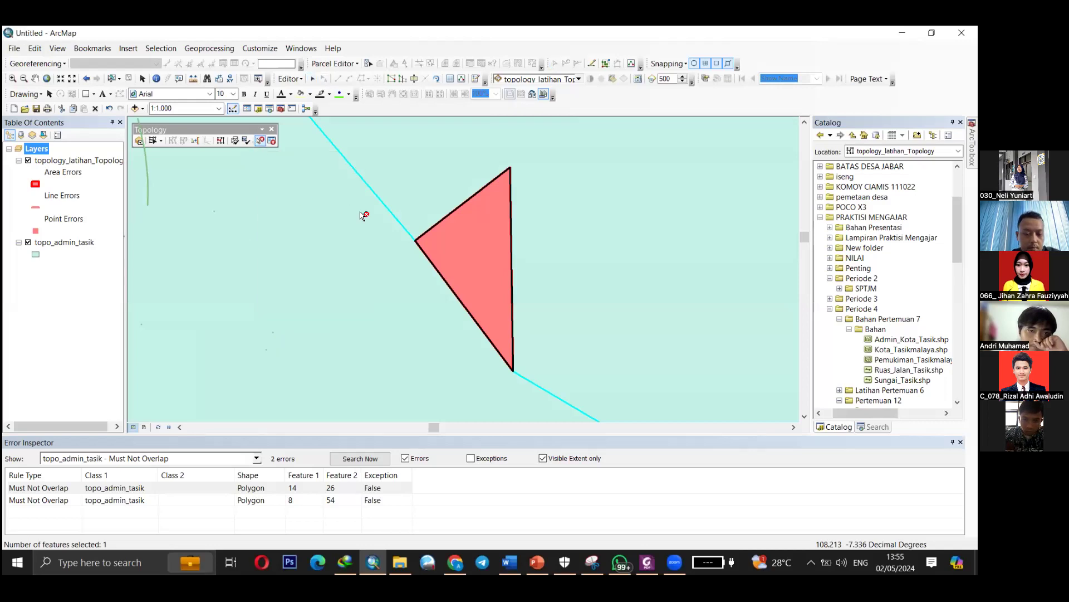
{"action": "left_click", "coordinate": [450, 260]}
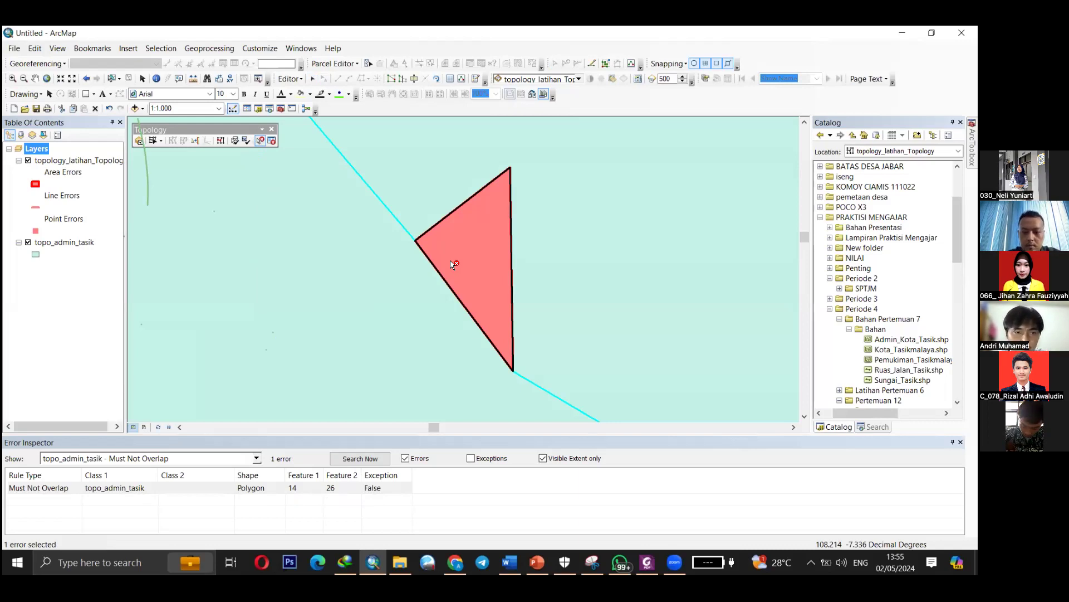
{"action": "right_click", "coordinate": [451, 264]}
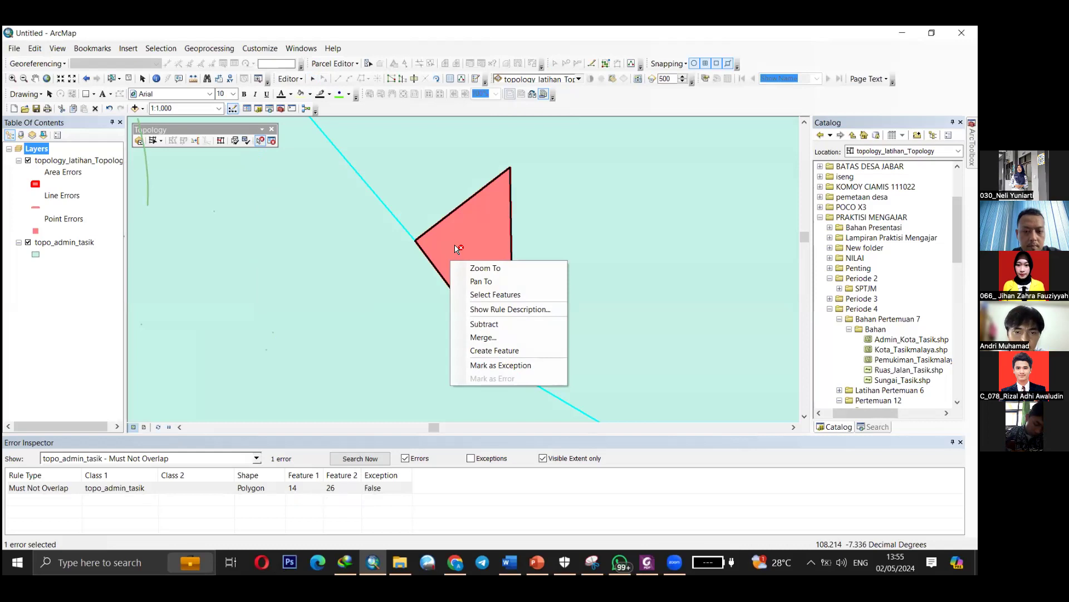
{"action": "right_click", "coordinate": [455, 243]}
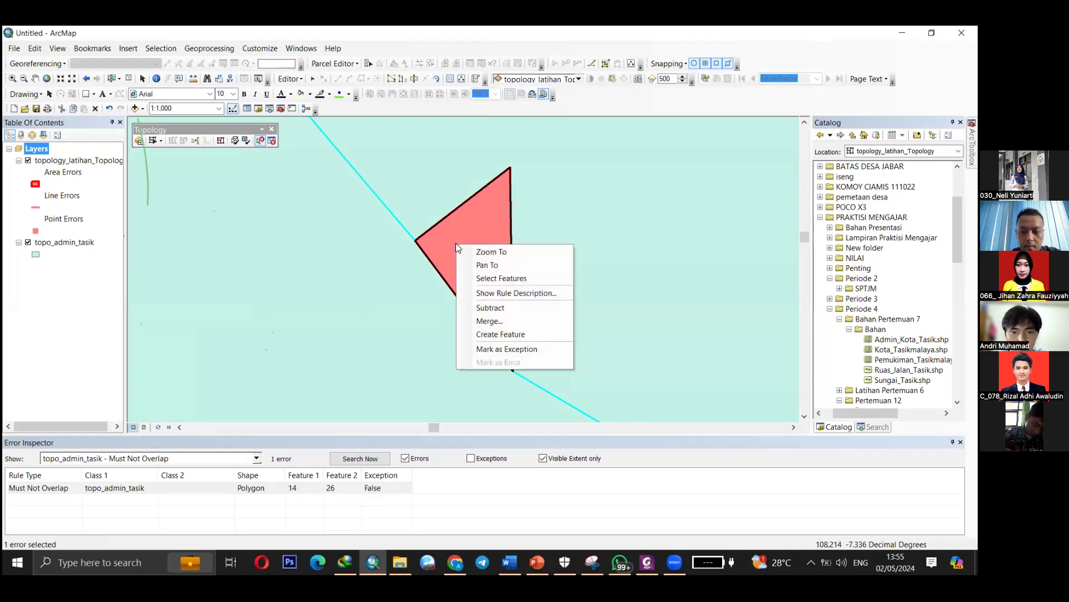
{"action": "left_click", "coordinate": [493, 321]}
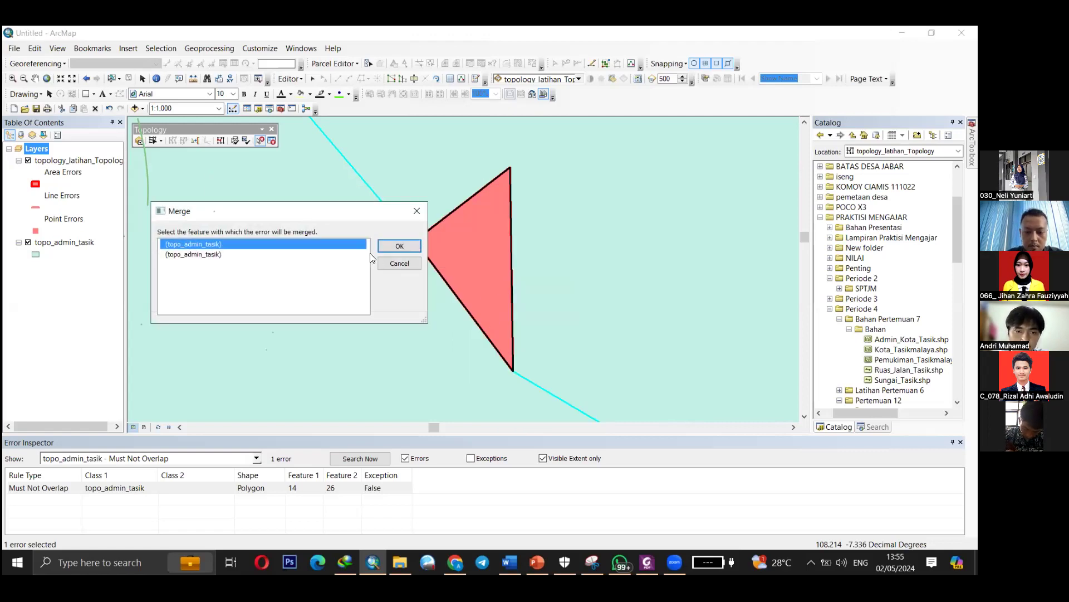
{"action": "double_click", "coordinate": [195, 254]}
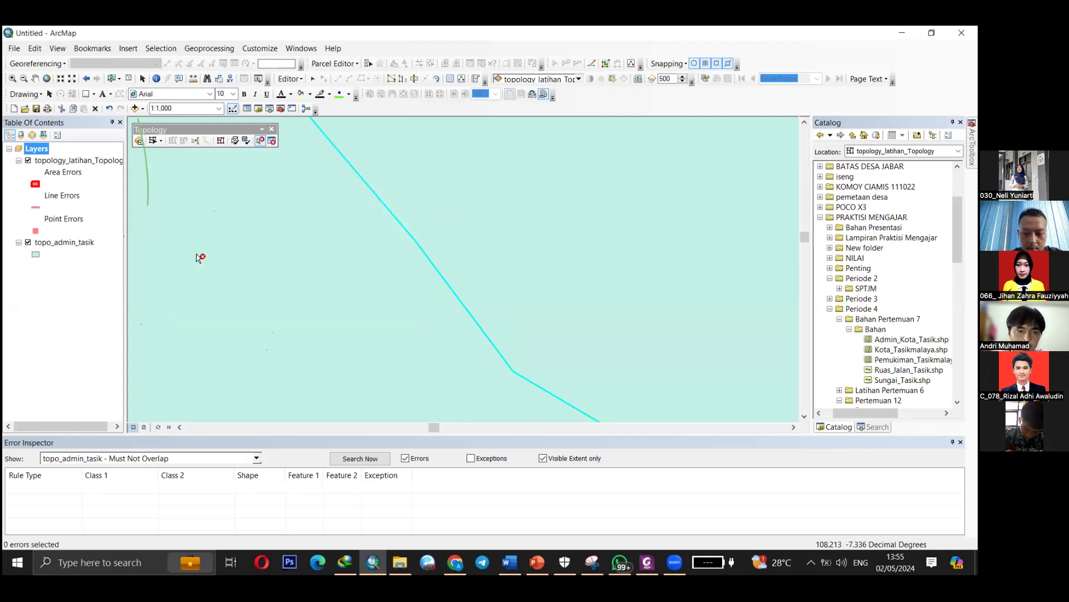
{"action": "left_click", "coordinate": [463, 303]}
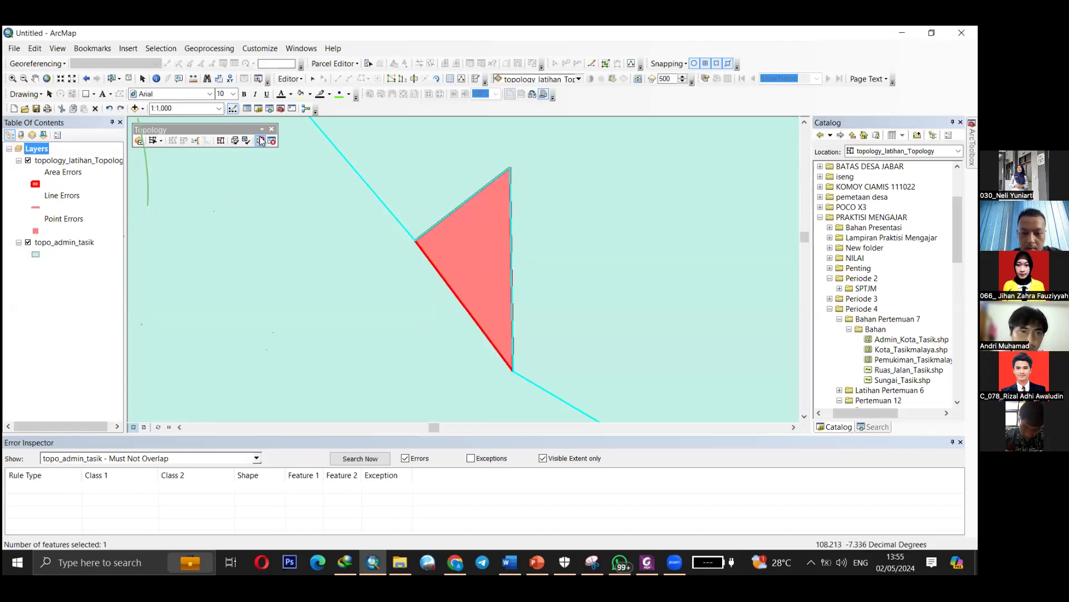
Start a merge fix for the overlap error between features 14 and 26 and compare the two candidate topo_admin_tasik polygons on the map.
{"action": "left_click", "coordinate": [260, 141]}
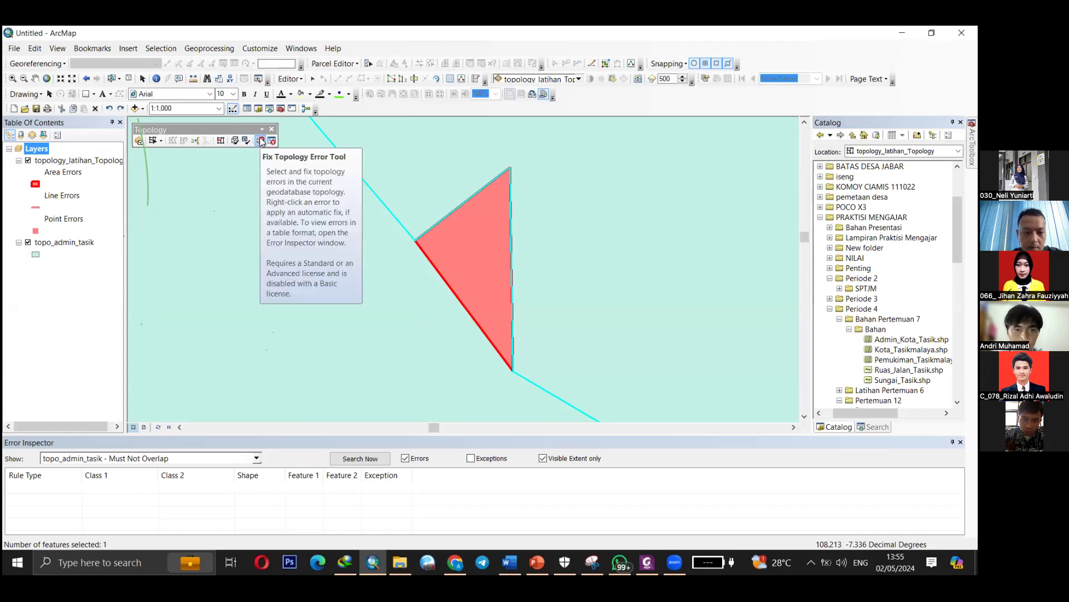
{"action": "left_click", "coordinate": [457, 250]}
{"action": "right_click", "coordinate": [458, 251]}
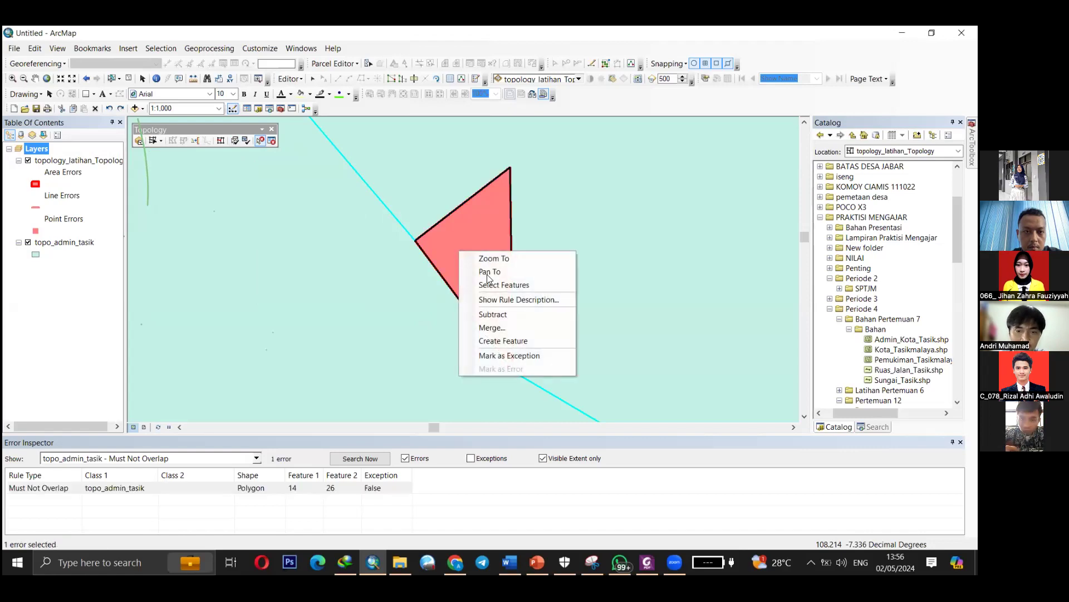
{"action": "left_click", "coordinate": [491, 326]}
{"action": "left_click", "coordinate": [195, 228]}
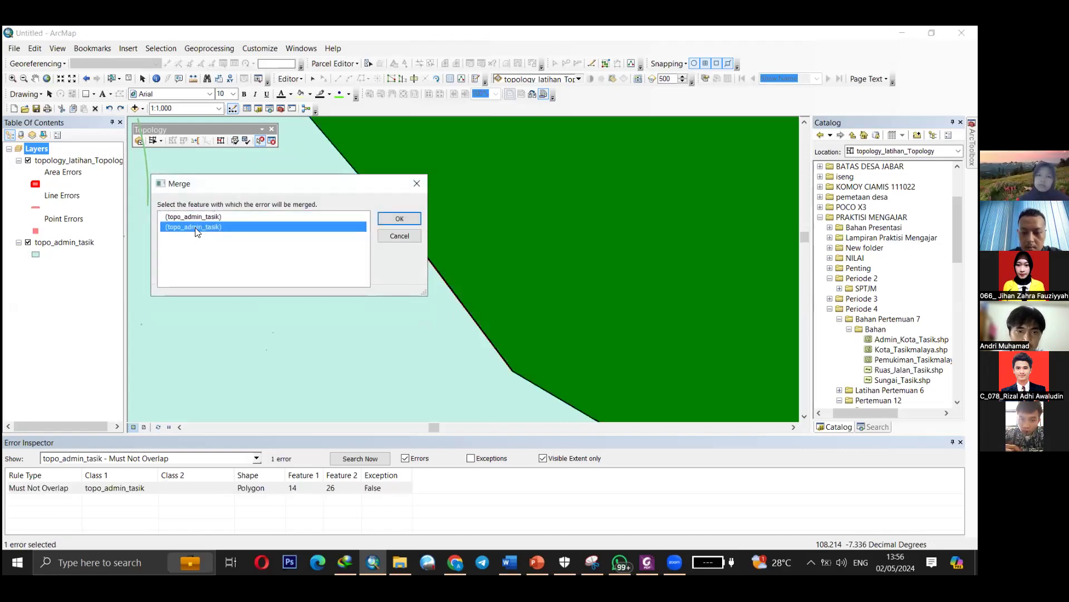
{"action": "left_click", "coordinate": [196, 216]}
{"action": "left_click", "coordinate": [196, 228]}
{"action": "left_click", "coordinate": [200, 216]}
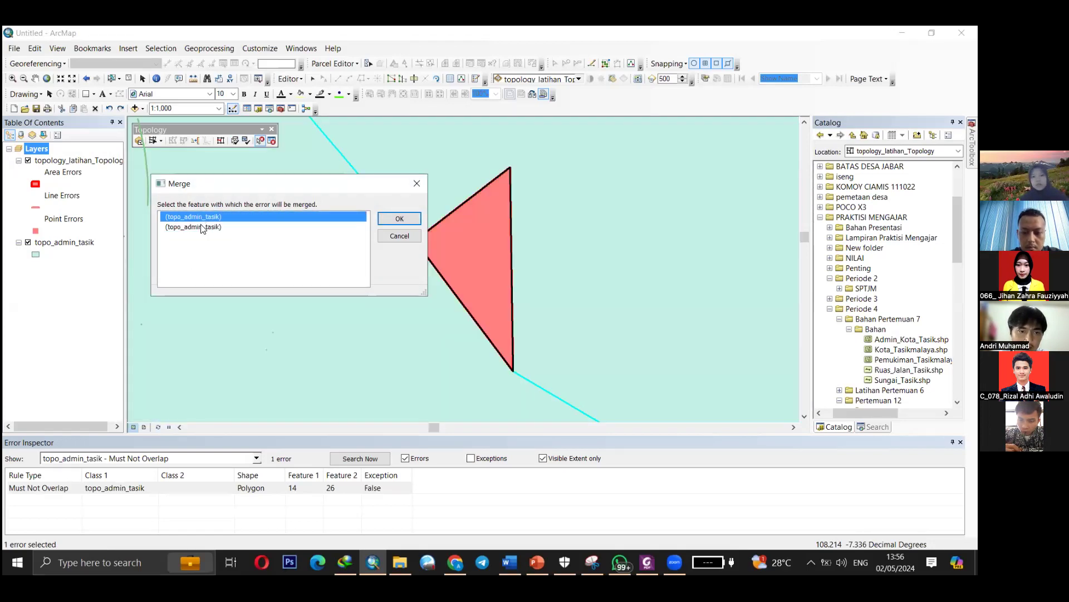
{"action": "left_click", "coordinate": [202, 227]}
{"action": "left_click", "coordinate": [204, 216]}
{"action": "left_click", "coordinate": [207, 227]}
{"action": "left_click", "coordinate": [207, 216]}
{"action": "left_click", "coordinate": [206, 216]}
{"action": "left_click", "coordinate": [206, 216]}
{"action": "left_click", "coordinate": [206, 216]}
{"action": "left_click", "coordinate": [206, 217]}
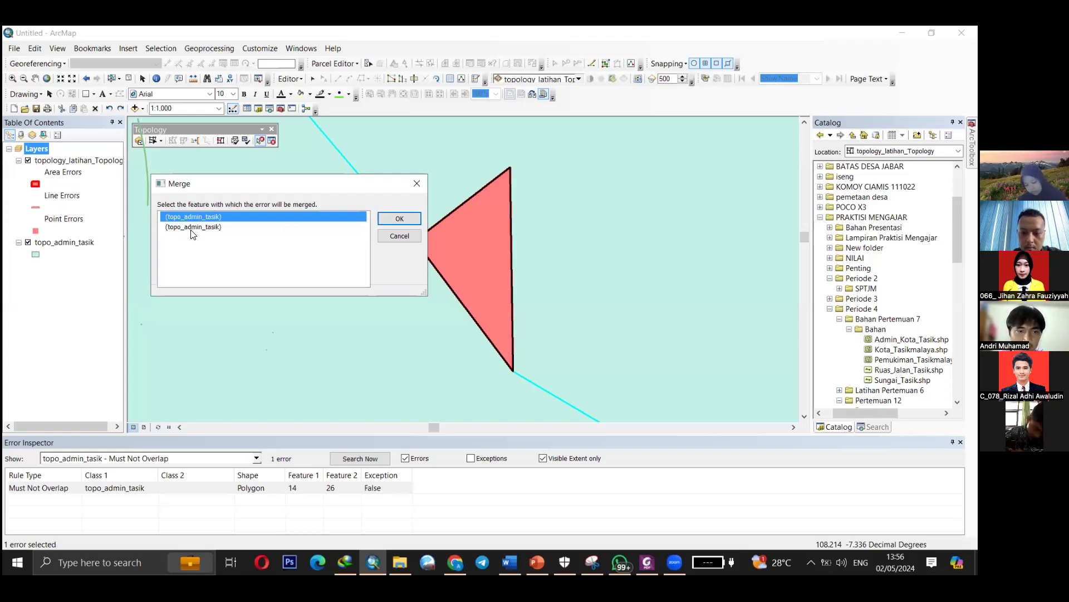
Merge the overlap error into the second listed topo_admin_tasik polygon.
{"action": "left_click", "coordinate": [217, 227]}
{"action": "left_click", "coordinate": [213, 228]}
{"action": "left_click", "coordinate": [212, 229]}
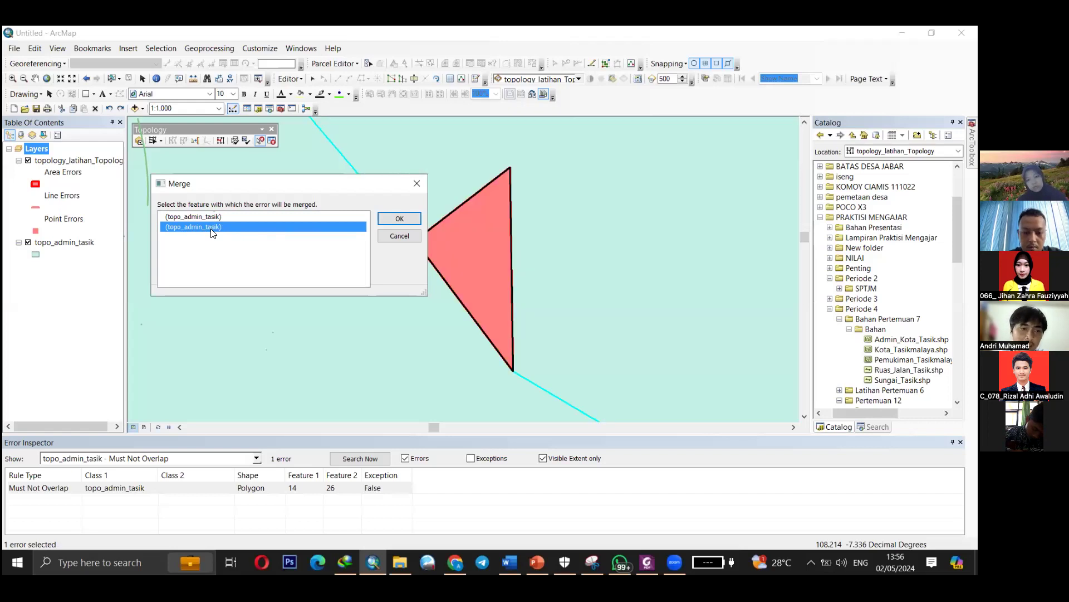
{"action": "left_click", "coordinate": [212, 229]}
{"action": "left_click", "coordinate": [213, 230]}
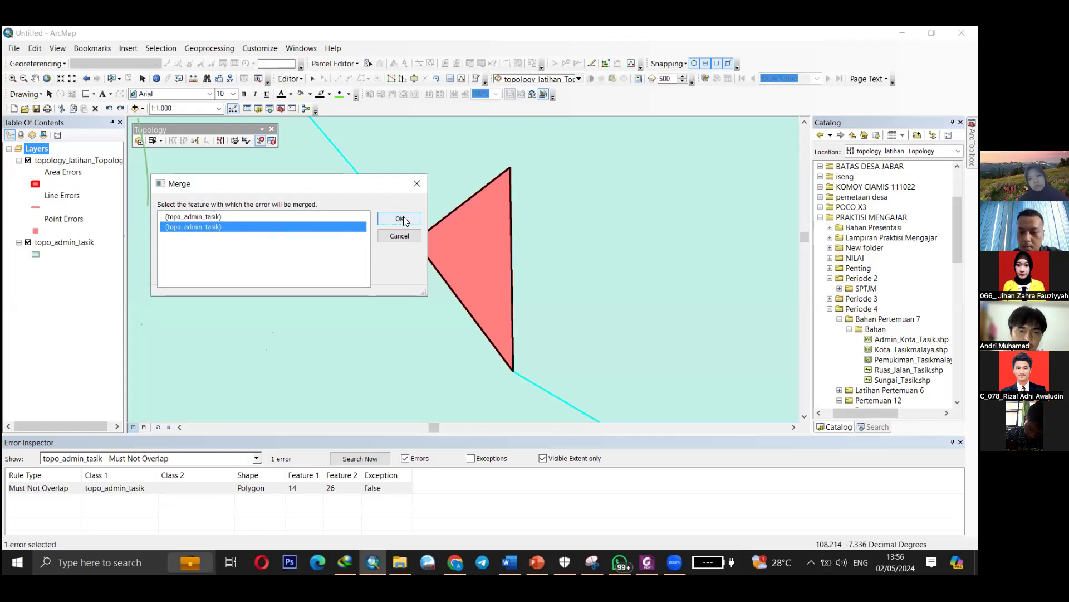
{"action": "left_click", "coordinate": [210, 229]}
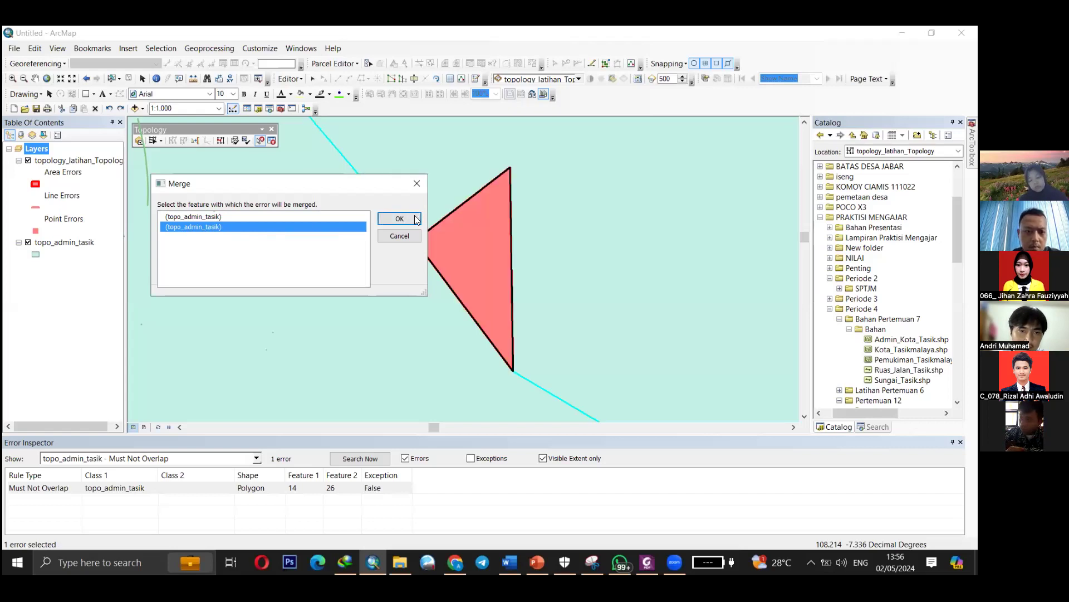
{"action": "left_click", "coordinate": [416, 219]}
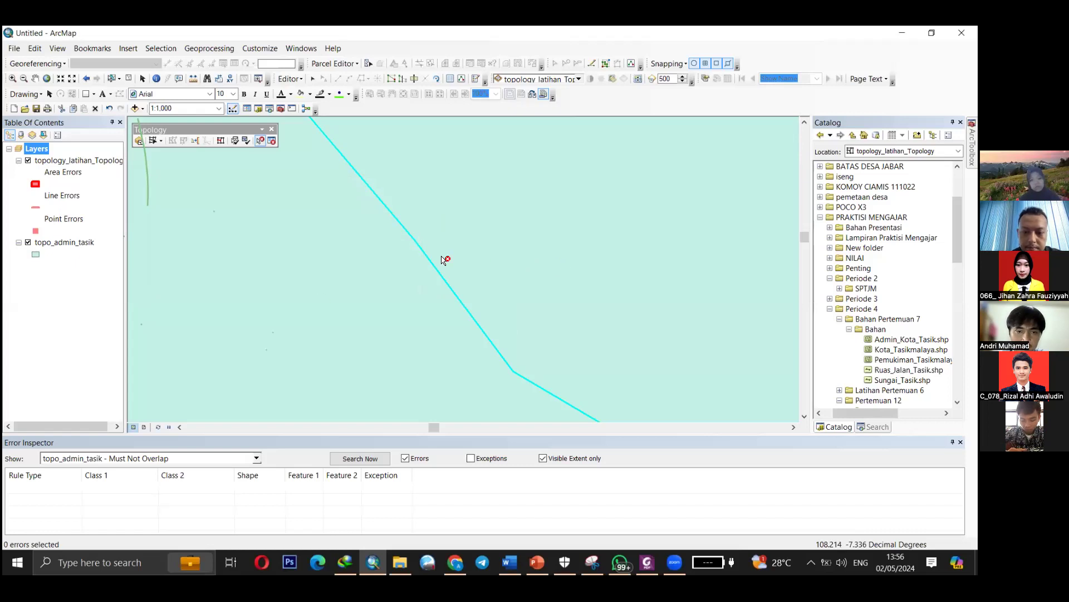
Clear the feature selection and search again for Must Not Overlap errors over the full extent of the layer.
{"action": "left_click", "coordinate": [377, 459]}
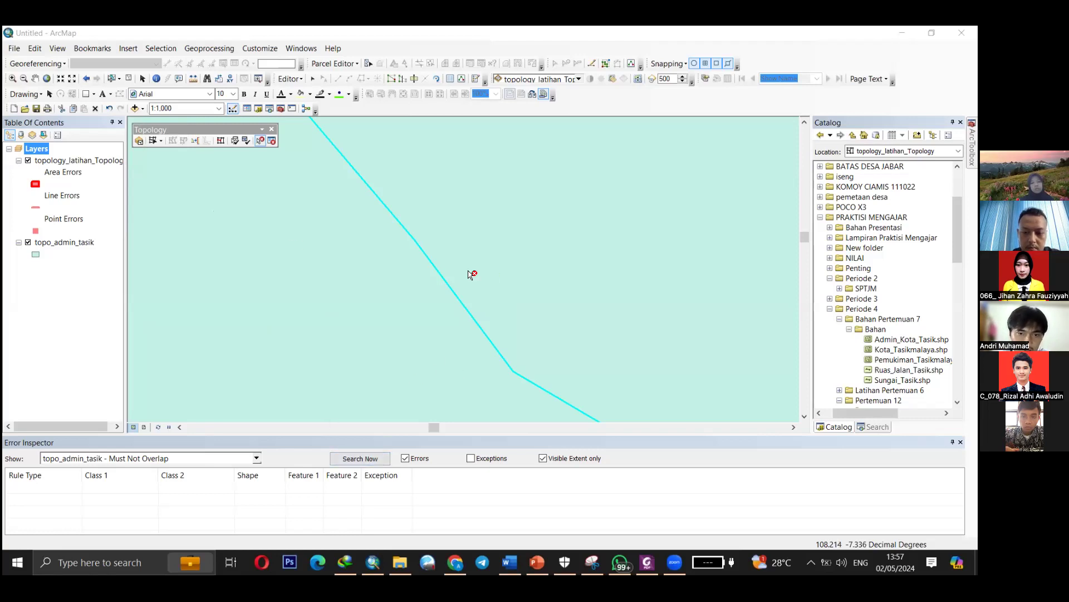
{"action": "left_click", "coordinate": [351, 464]}
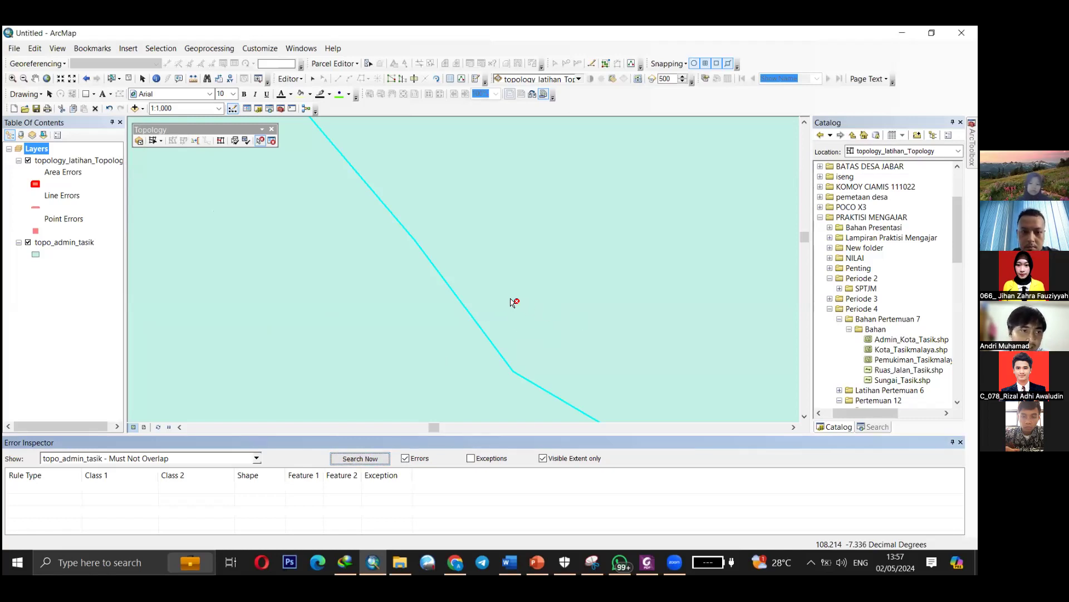
{"action": "left_click", "coordinate": [47, 78]}
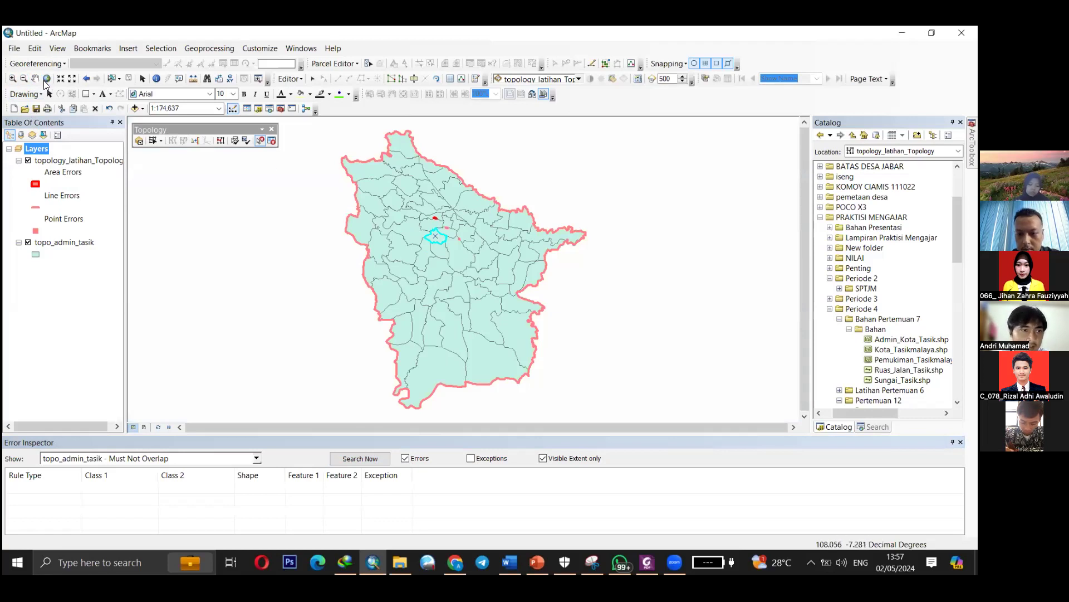
{"action": "left_click", "coordinate": [128, 78]}
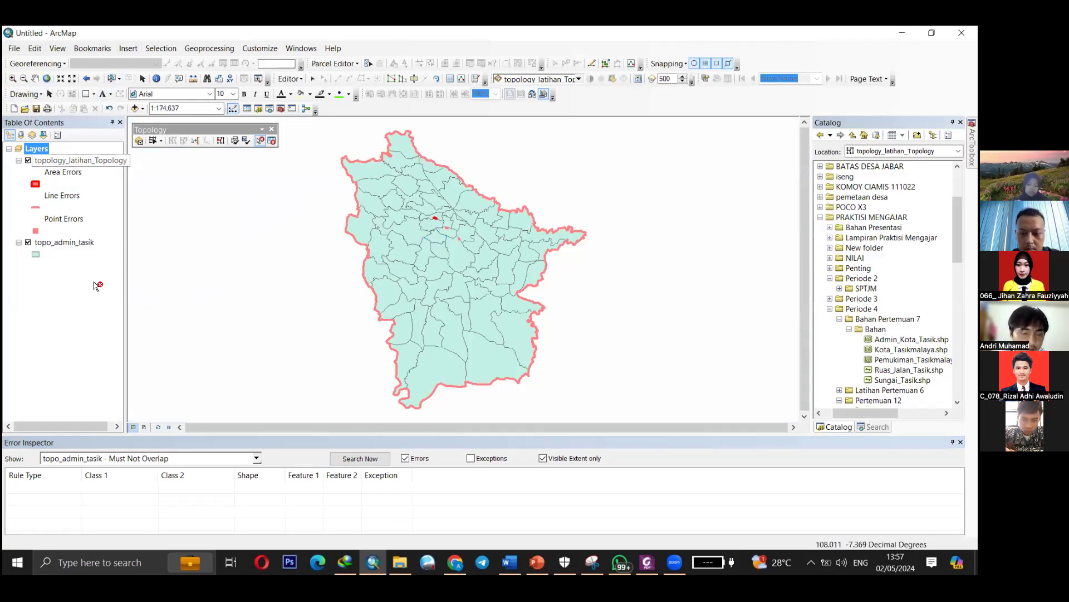
{"action": "left_click", "coordinate": [369, 461]}
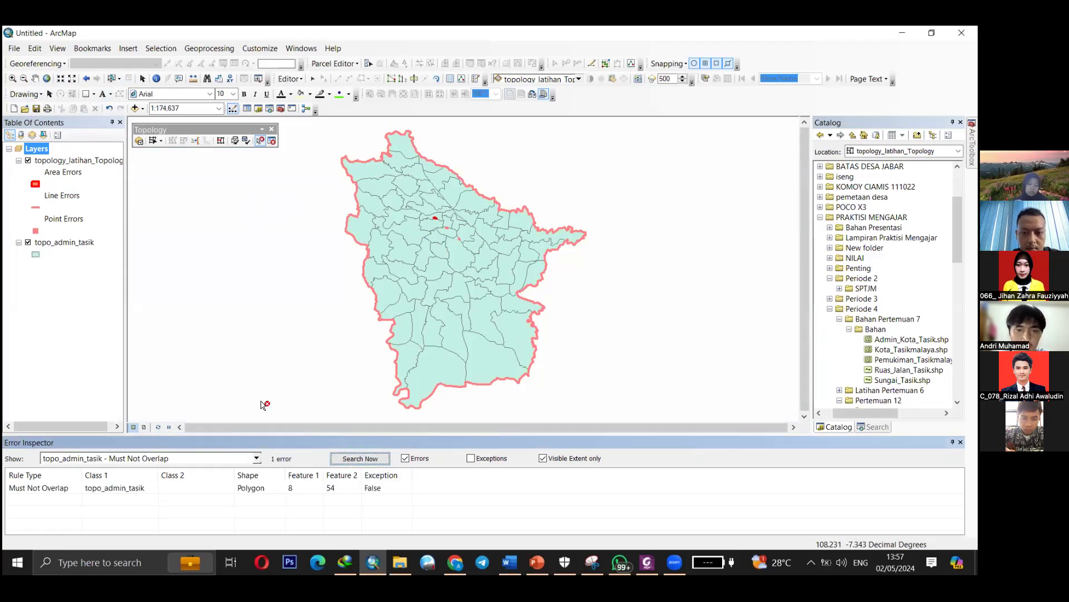
Zoom to the remaining Must Not Overlap error between features 8 and 54.
{"action": "left_click", "coordinate": [54, 489]}
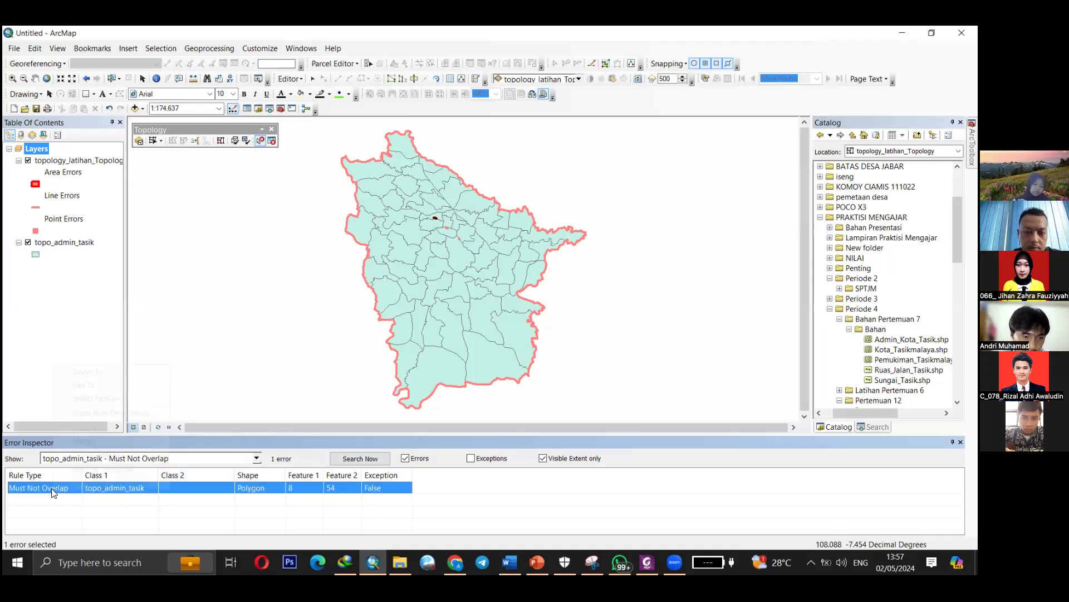
{"action": "right_click", "coordinate": [54, 492]}
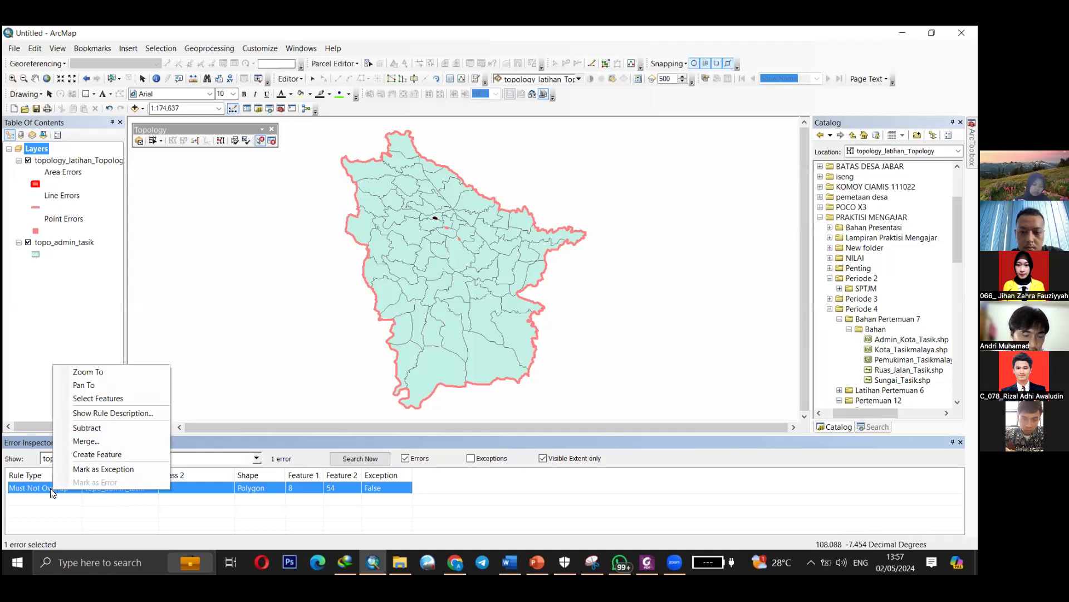
{"action": "left_click", "coordinate": [102, 372]}
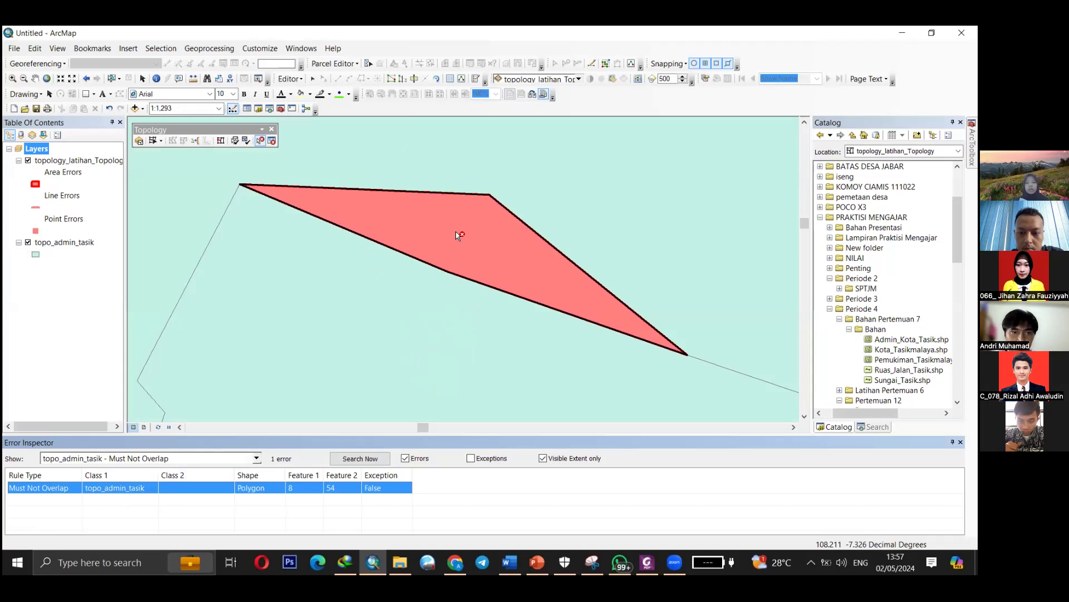
Start a merge fix for the overlap error between features 8 and 54 and compare the two candidate topo_admin_tasik polygons on the map.
{"action": "left_click", "coordinate": [260, 141]}
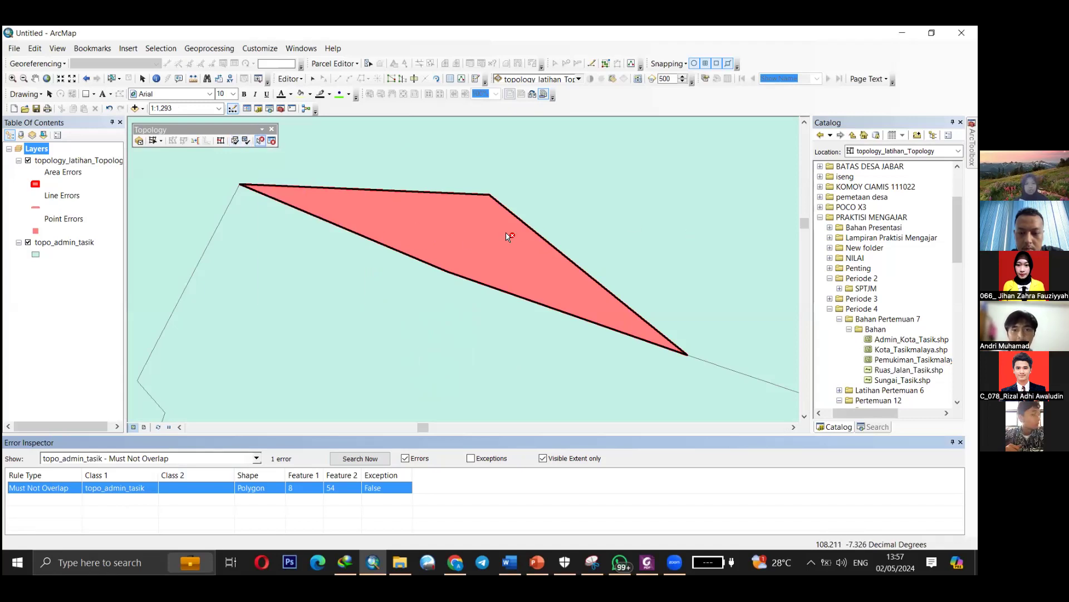
{"action": "right_click", "coordinate": [462, 240]}
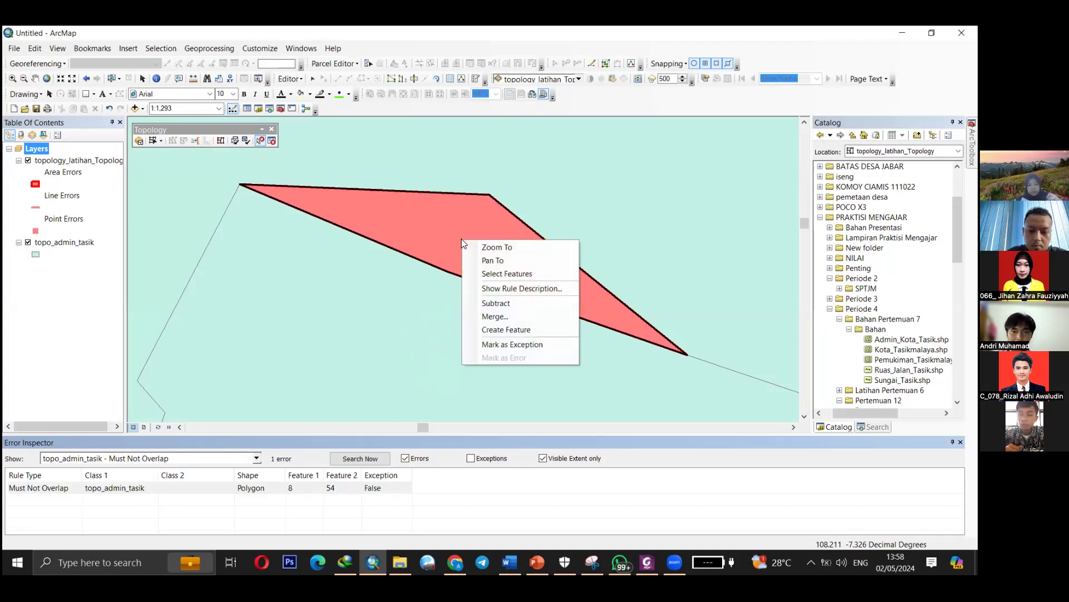
{"action": "left_click", "coordinate": [521, 313]}
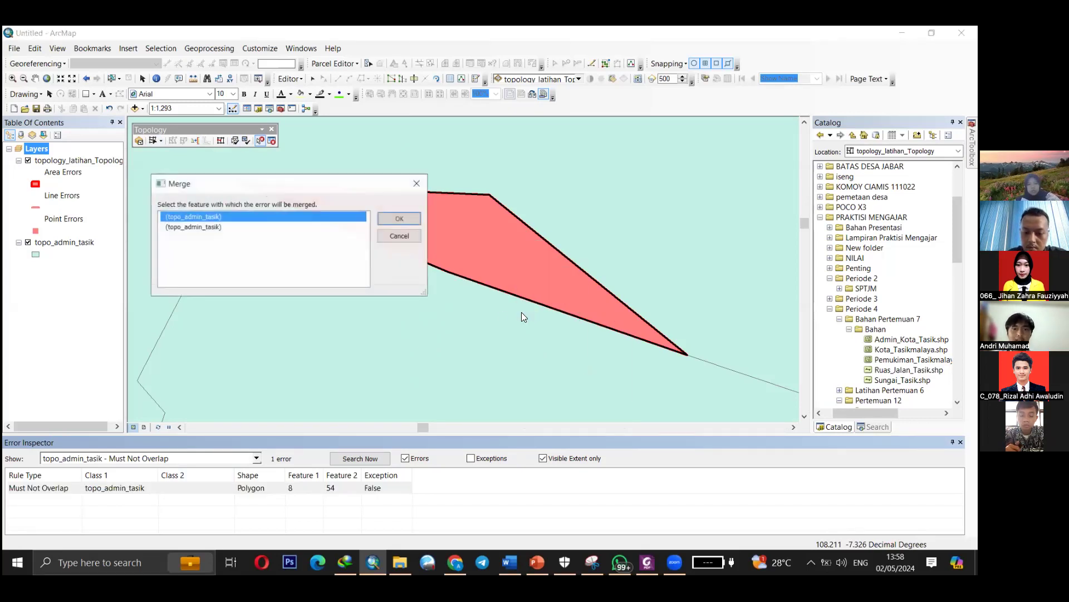
{"action": "left_click", "coordinate": [204, 227]}
{"action": "left_click", "coordinate": [205, 216]}
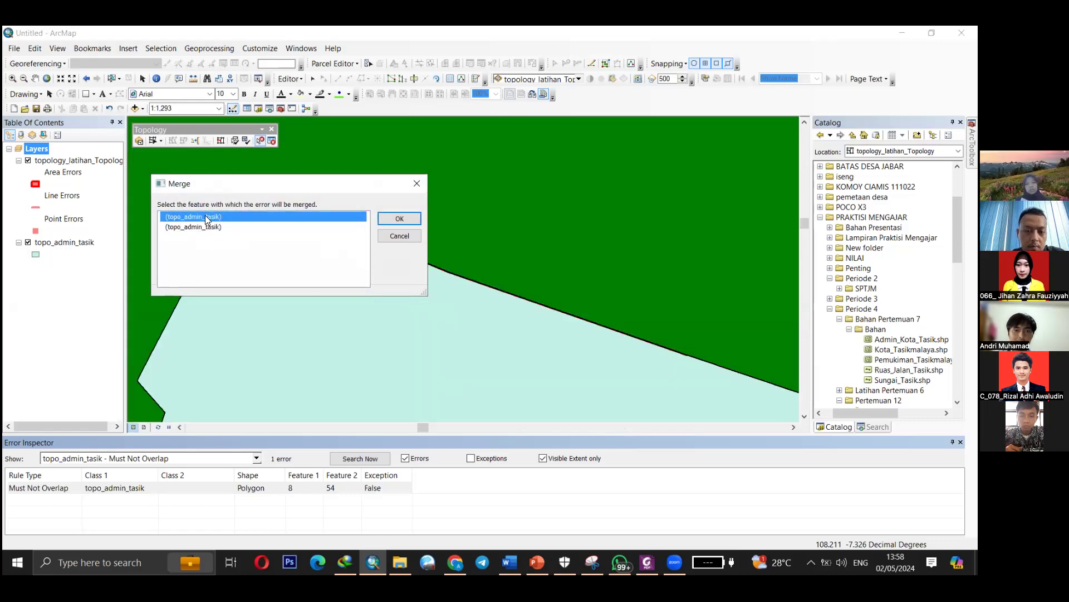
{"action": "left_click", "coordinate": [204, 227]}
{"action": "left_click", "coordinate": [205, 217]}
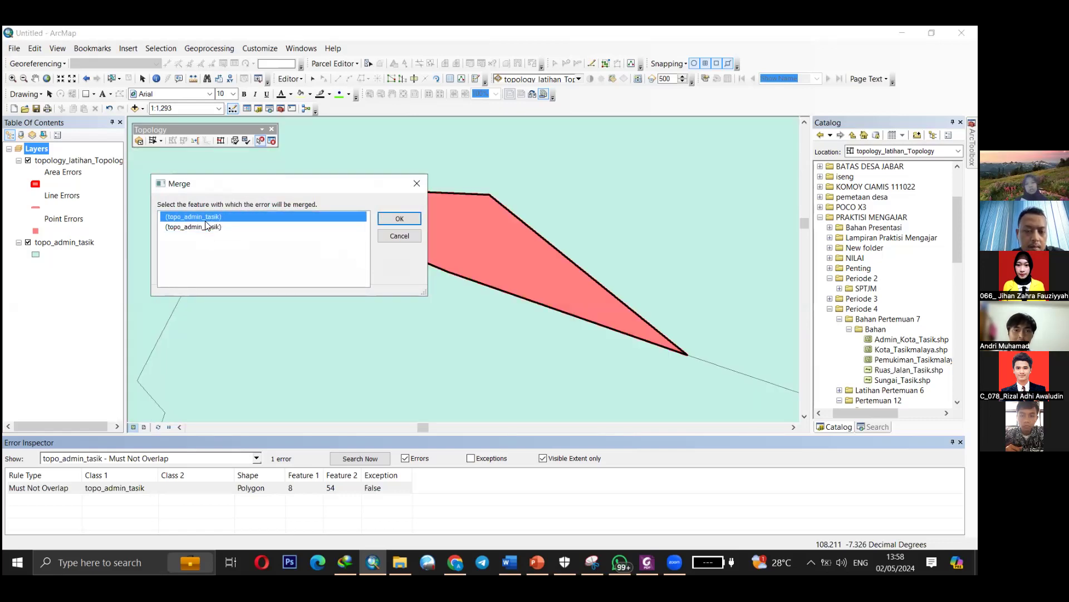
{"action": "left_click", "coordinate": [206, 221]}
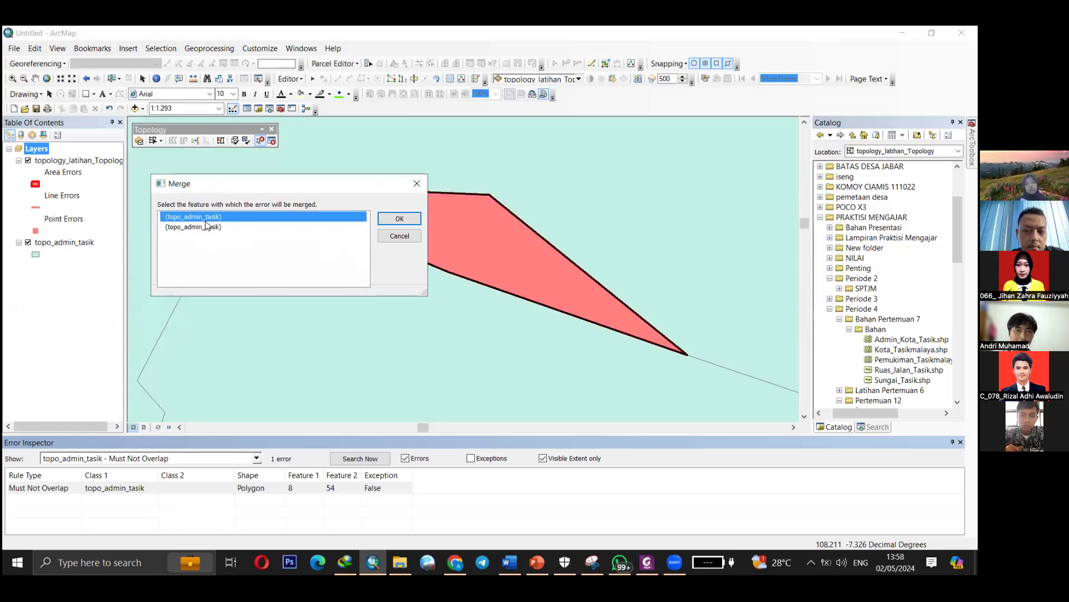
{"action": "left_click", "coordinate": [206, 226]}
{"action": "left_click", "coordinate": [213, 217]}
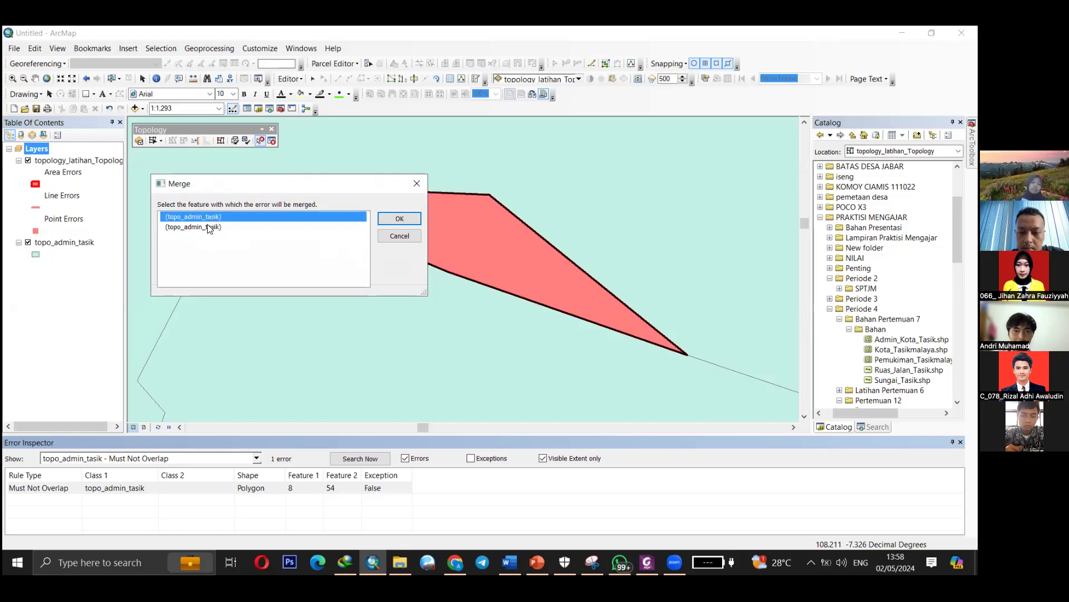
{"action": "left_click", "coordinate": [207, 226]}
{"action": "left_click", "coordinate": [209, 217]}
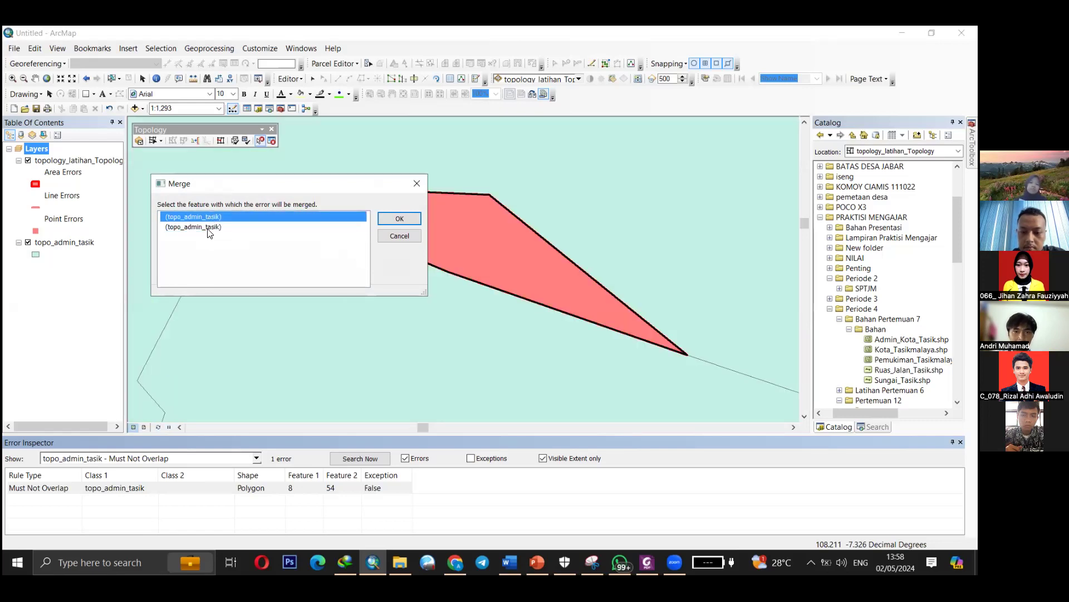
{"action": "left_click", "coordinate": [210, 226]}
{"action": "left_click", "coordinate": [212, 217]}
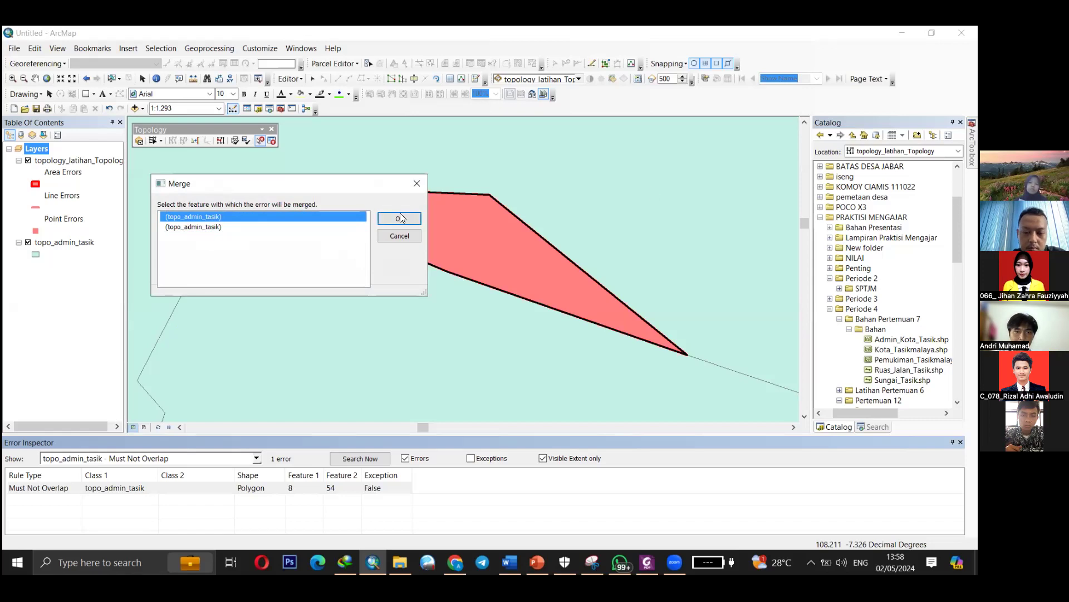
Merge the overlap error between features 8 and 54 into the first listed topo_admin_tasik polygon.
{"action": "left_click", "coordinate": [202, 226]}
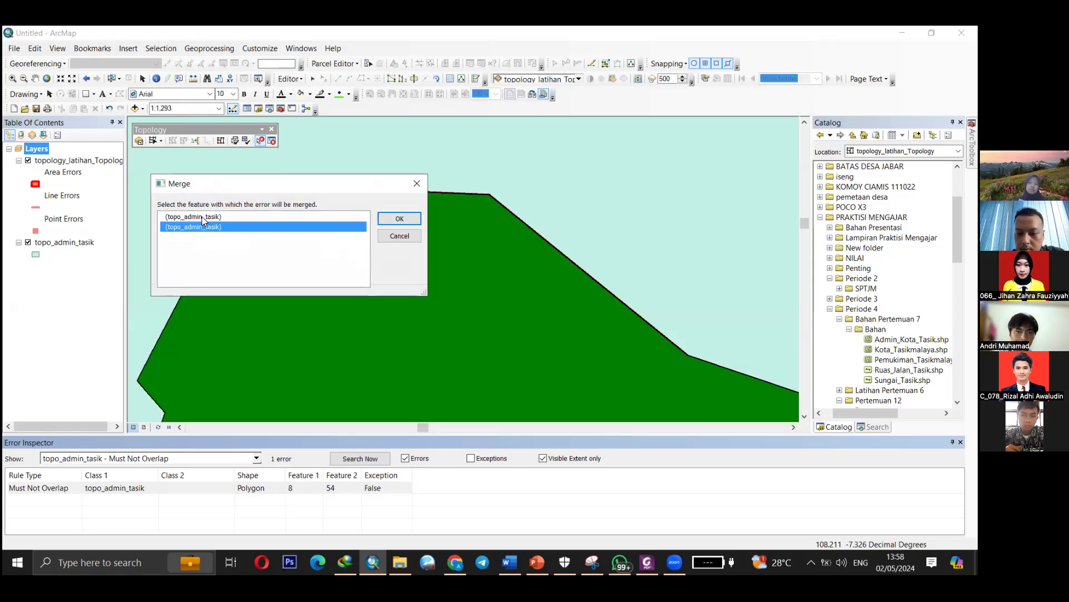
{"action": "left_click", "coordinate": [202, 216]}
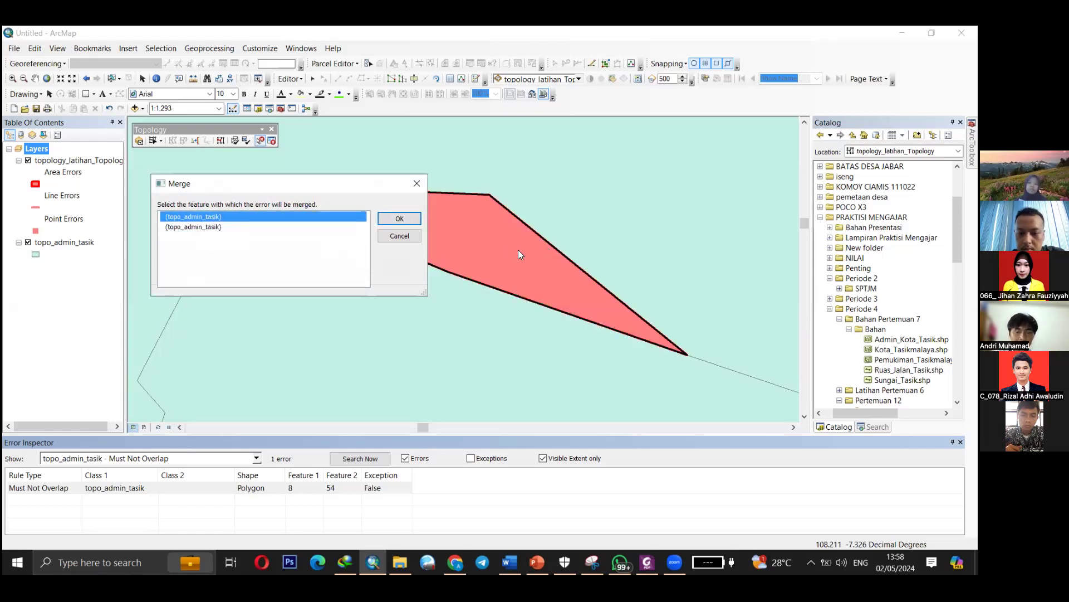
{"action": "left_click", "coordinate": [404, 219]}
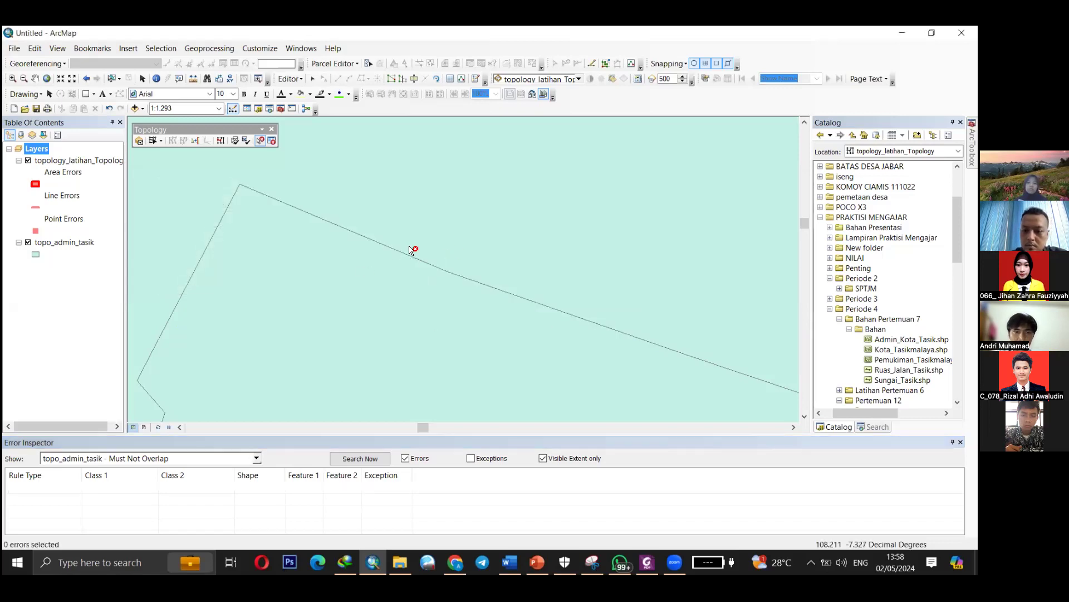
Return to the full extent and search again for remaining Must Not Overlap errors.
{"action": "left_click", "coordinate": [47, 79]}
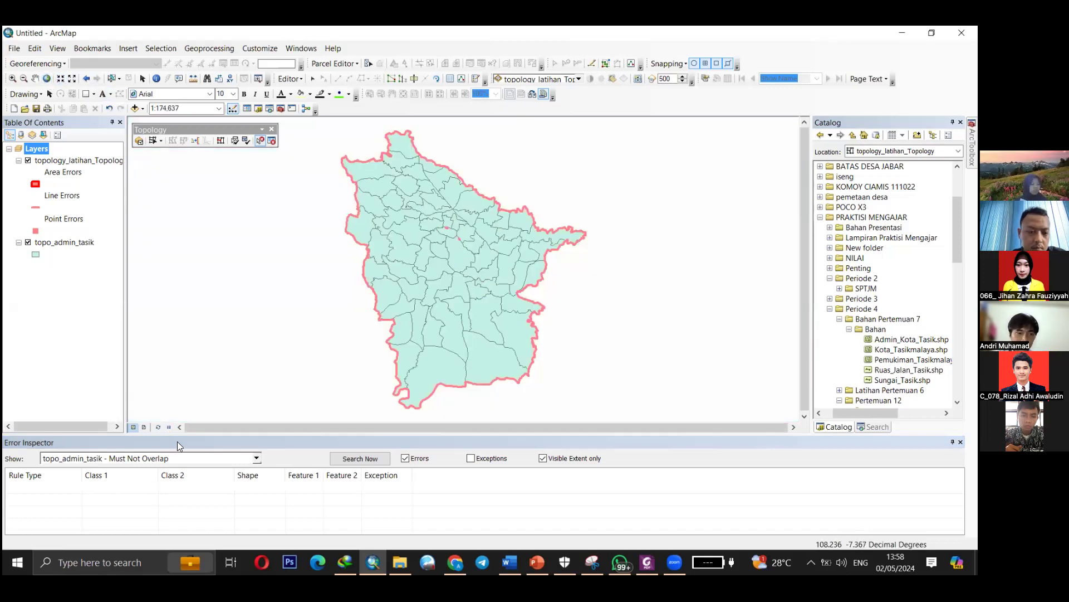
{"action": "left_click", "coordinate": [362, 458]}
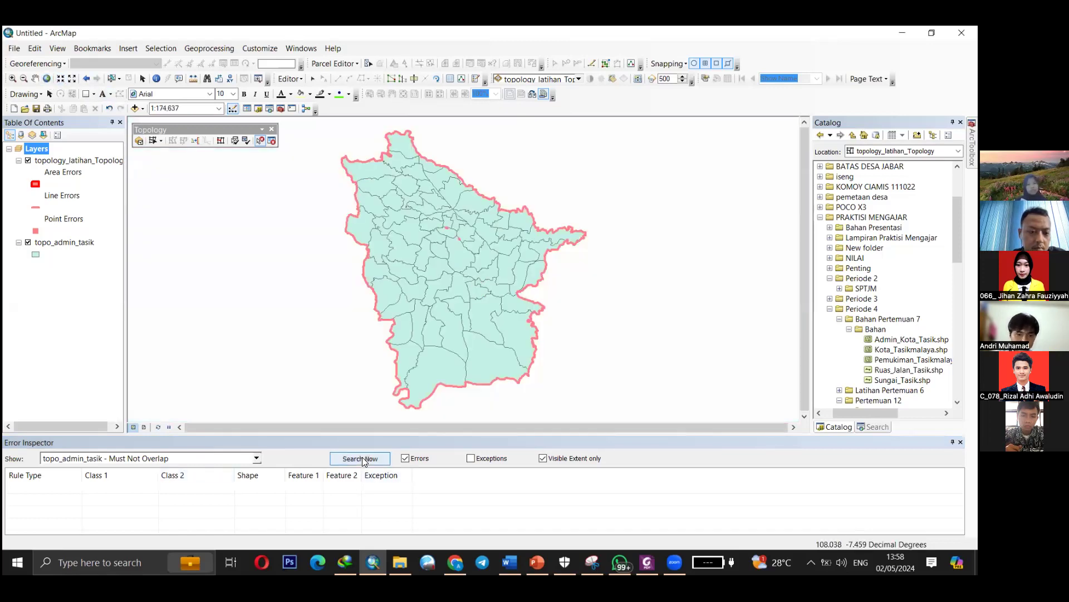
{"action": "left_click", "coordinate": [362, 458]}
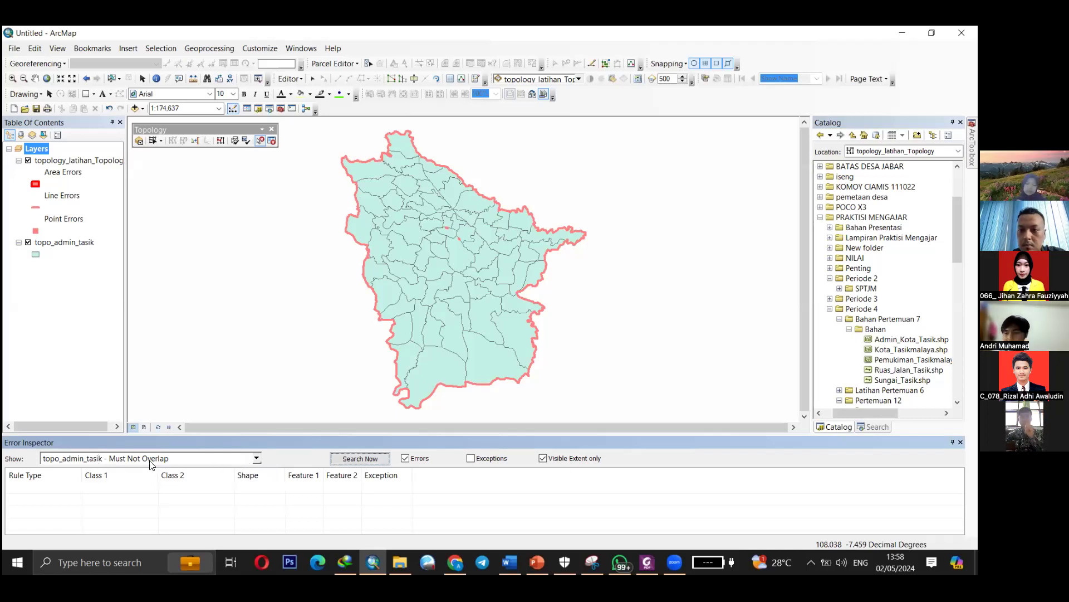
Switch the error filter to topo_admin_tasik - Must Not Have Gaps and search for those errors.
{"action": "left_click", "coordinate": [256, 459]}
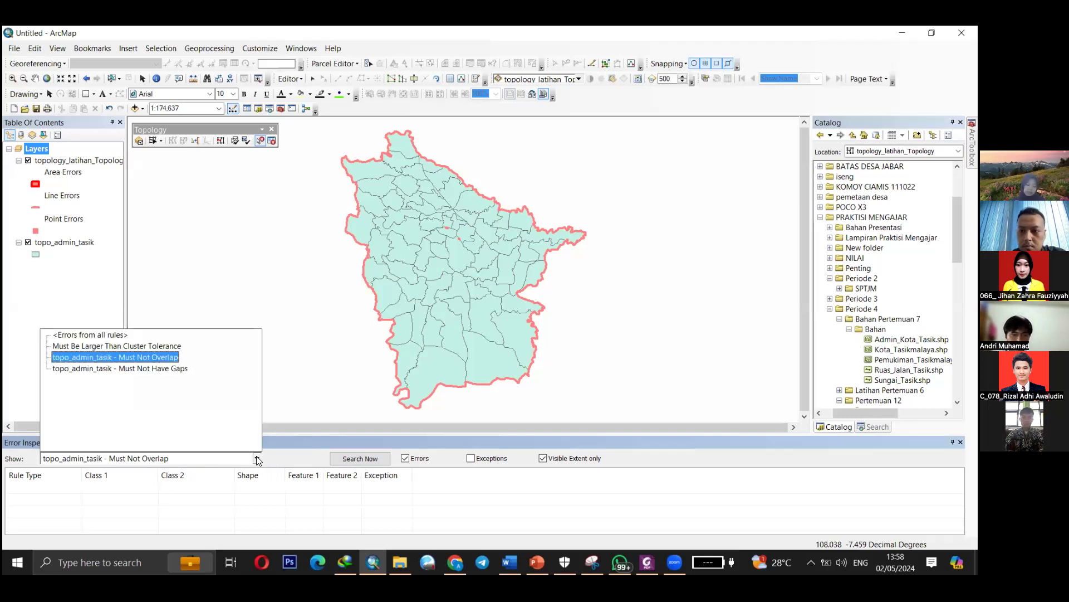
{"action": "left_click", "coordinate": [159, 372]}
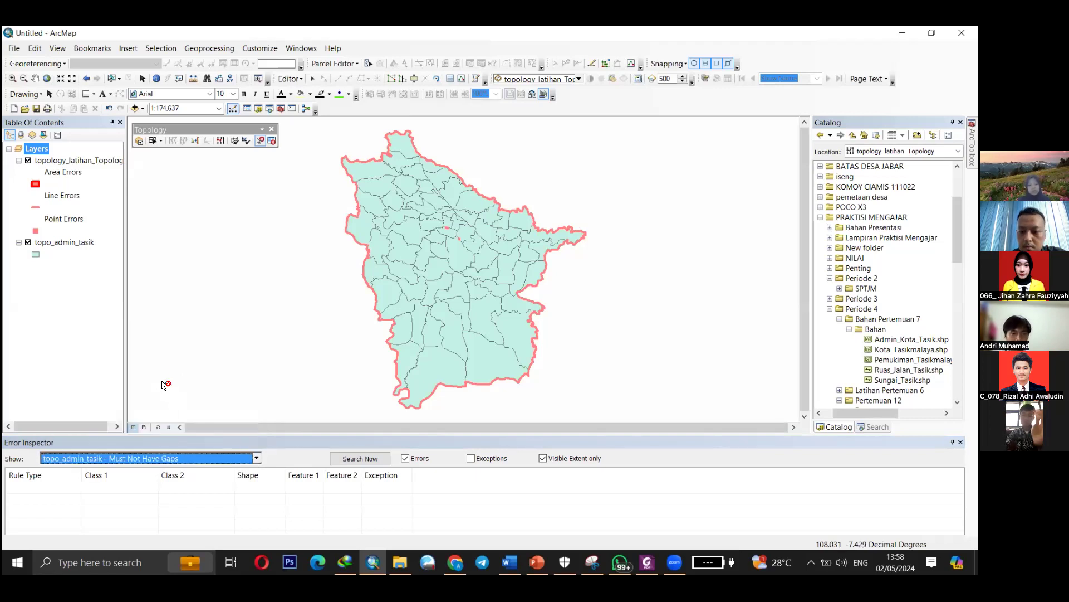
{"action": "left_click", "coordinate": [345, 462]}
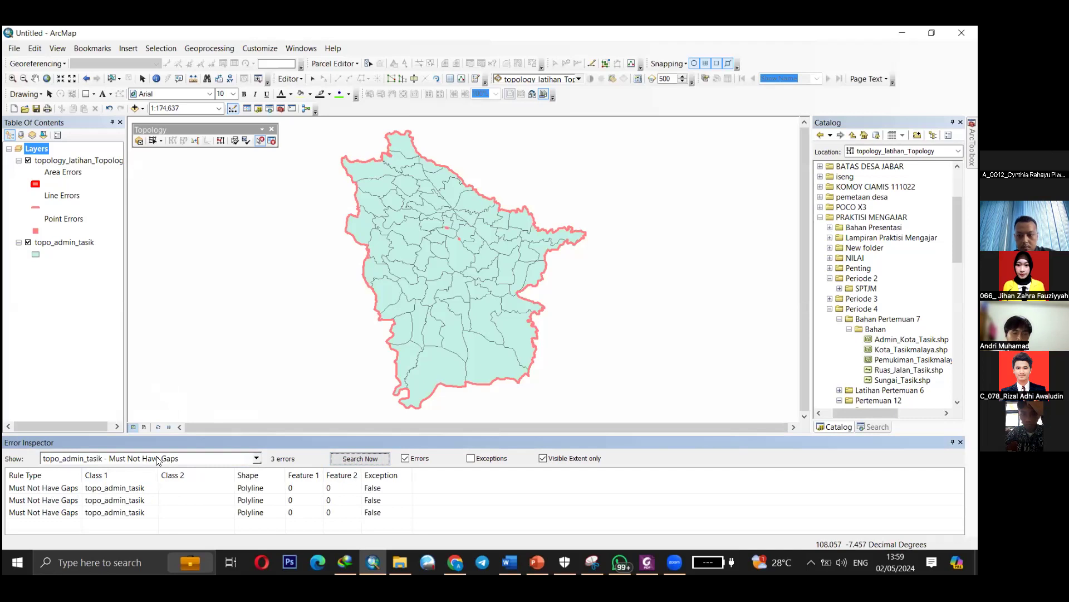
Mark the Must Not Have Gaps error along the outer boundary of the city as an exception.
{"action": "left_click", "coordinate": [42, 490]}
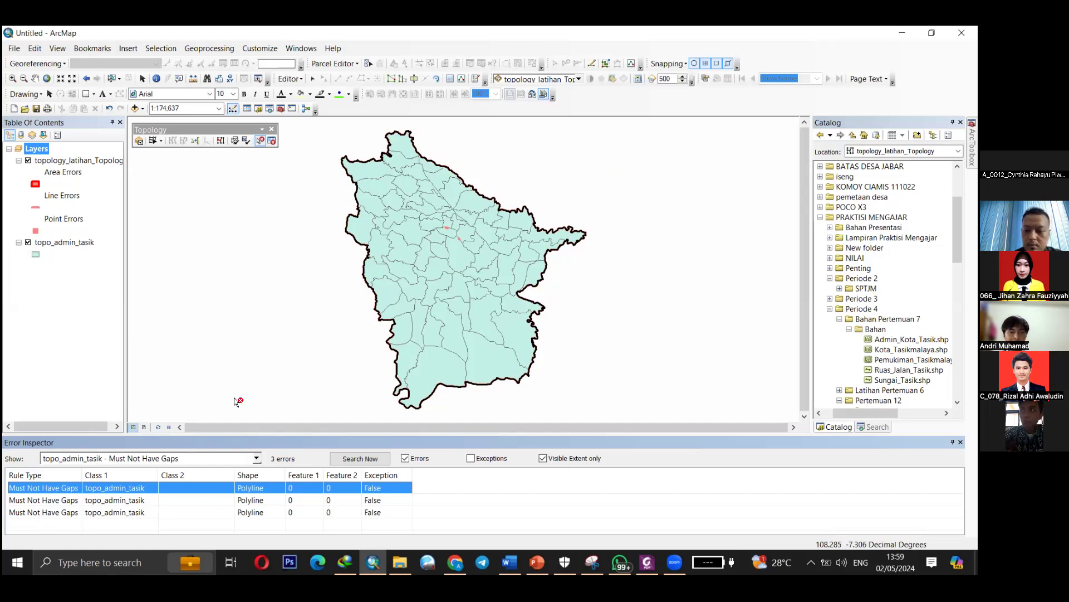
{"action": "right_click", "coordinate": [67, 492]}
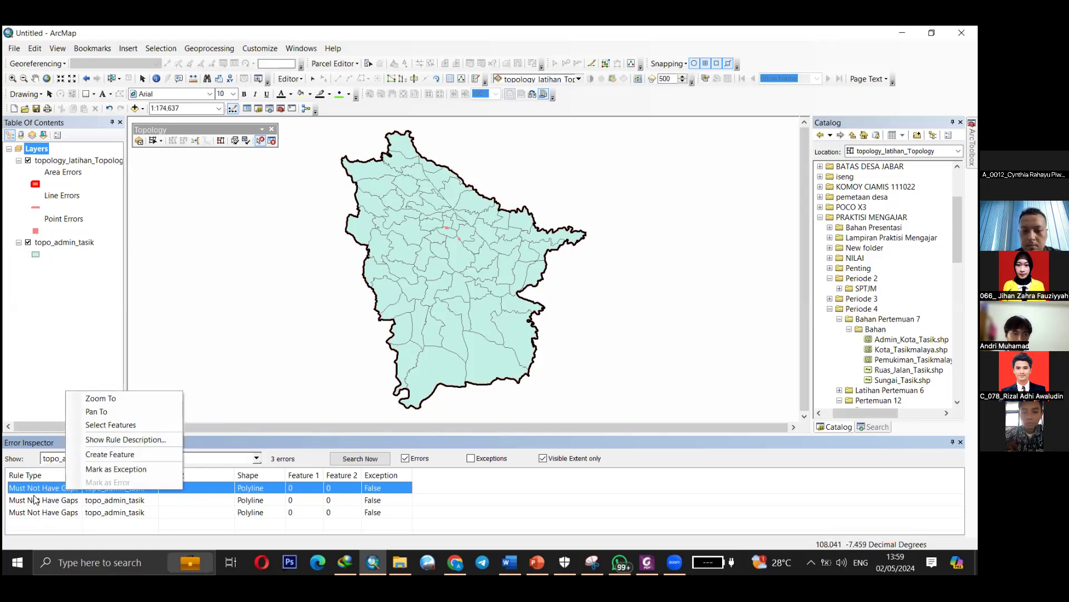
{"action": "left_click", "coordinate": [52, 488]}
{"action": "left_click", "coordinate": [52, 488]}
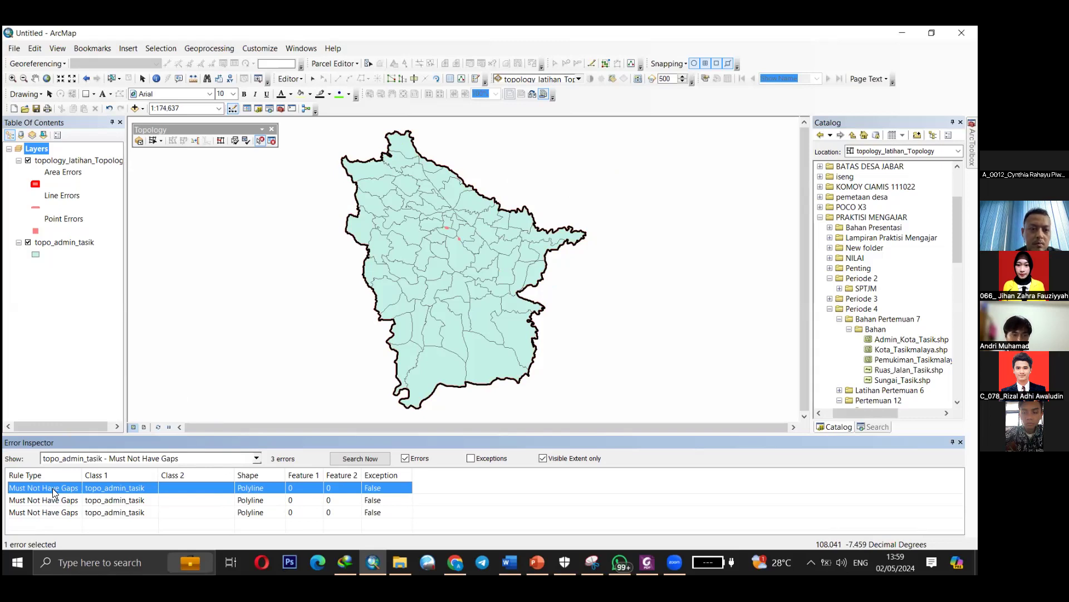
{"action": "right_click", "coordinate": [52, 488]}
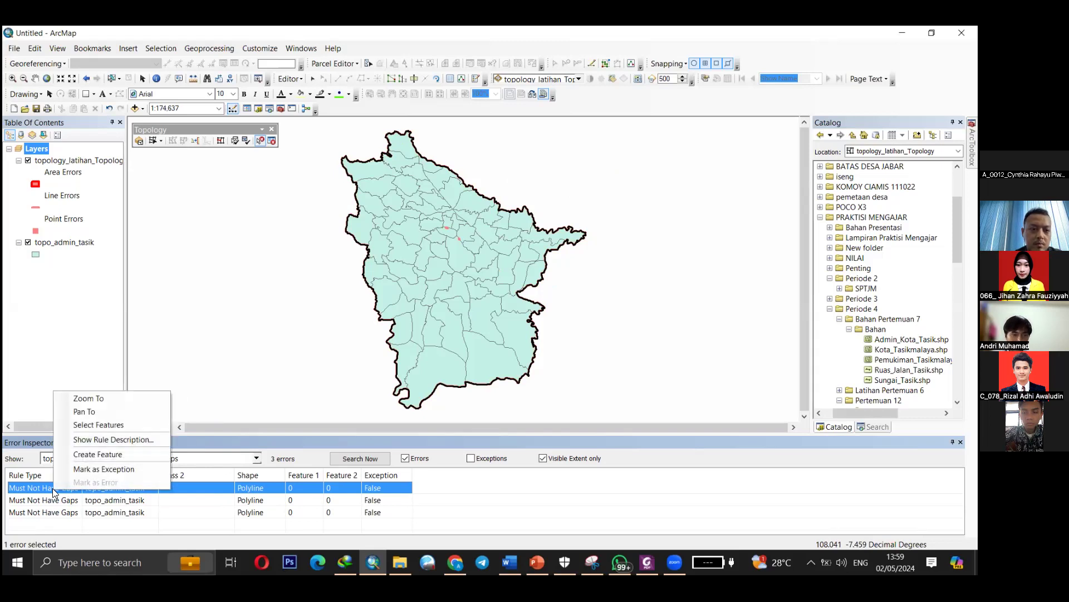
{"action": "left_click", "coordinate": [108, 470]}
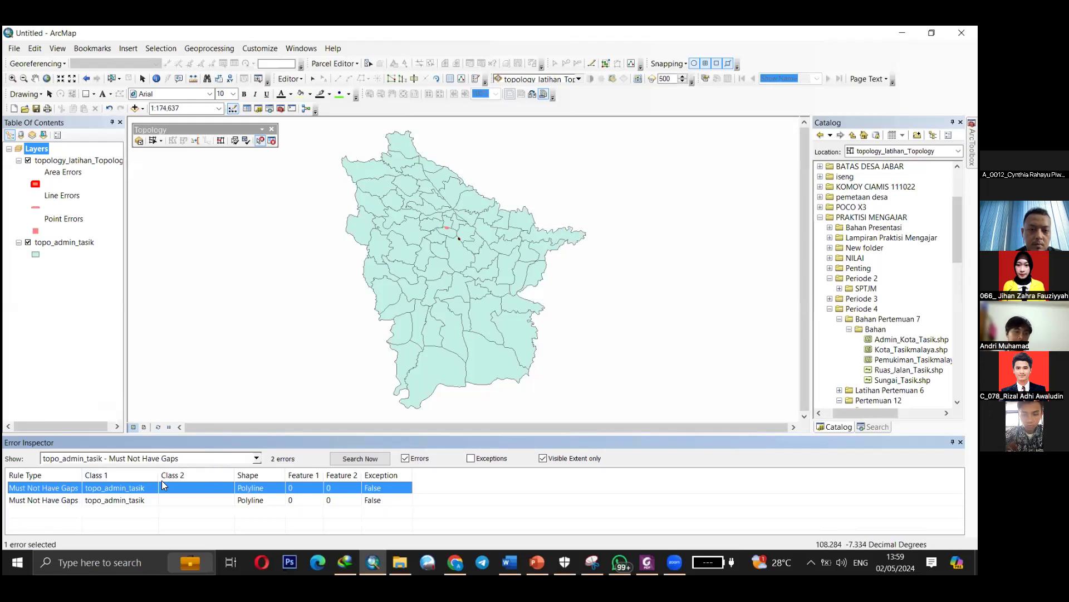
Zoom to the first remaining Must Not Have Gaps error in the list.
{"action": "left_click", "coordinate": [67, 490]}
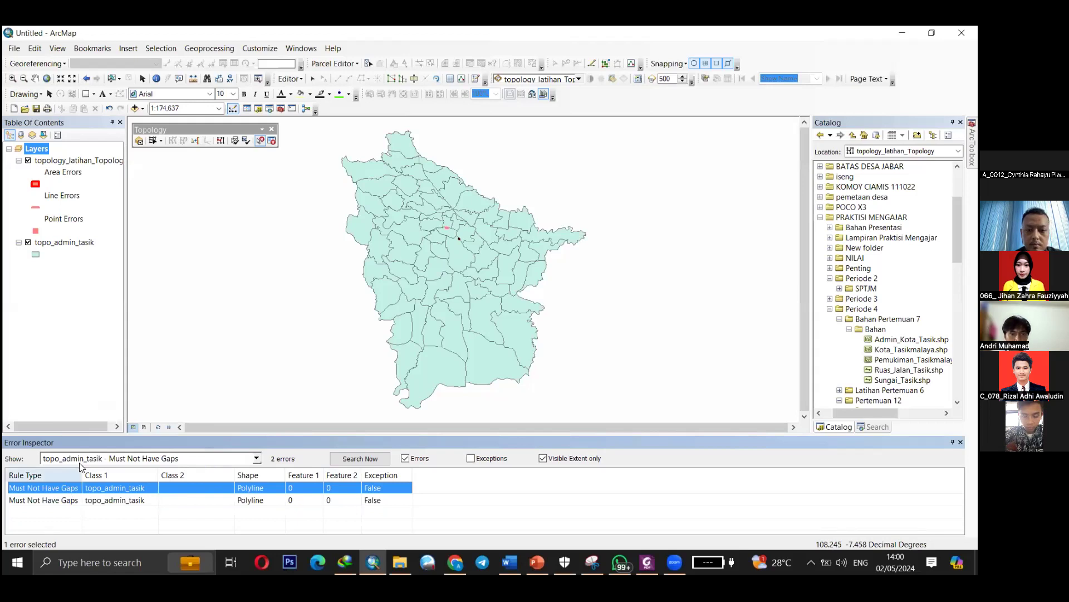
{"action": "right_click", "coordinate": [56, 488]}
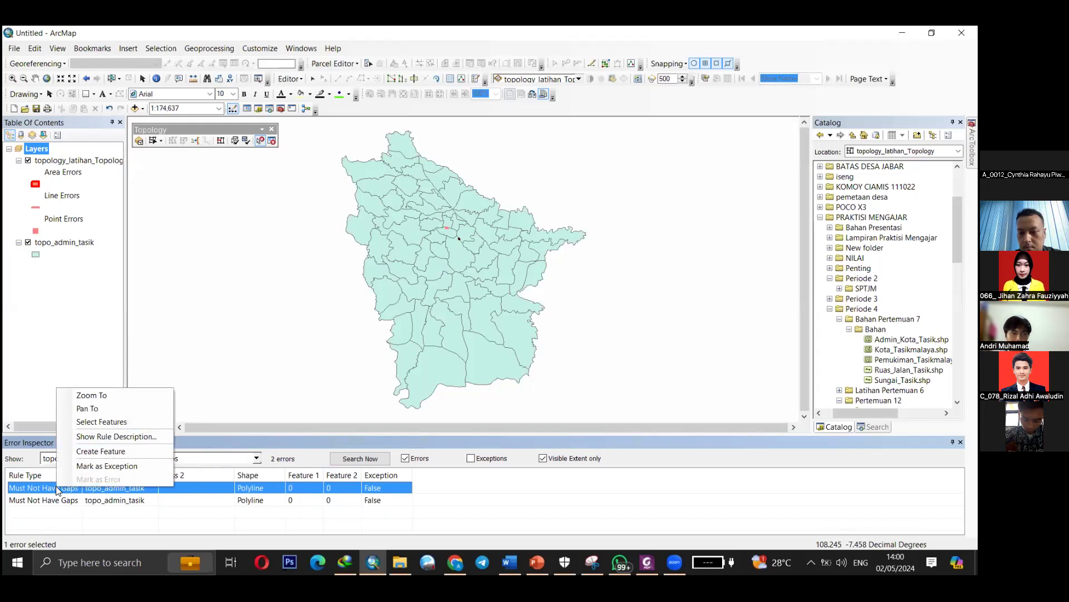
{"action": "left_click", "coordinate": [103, 395]}
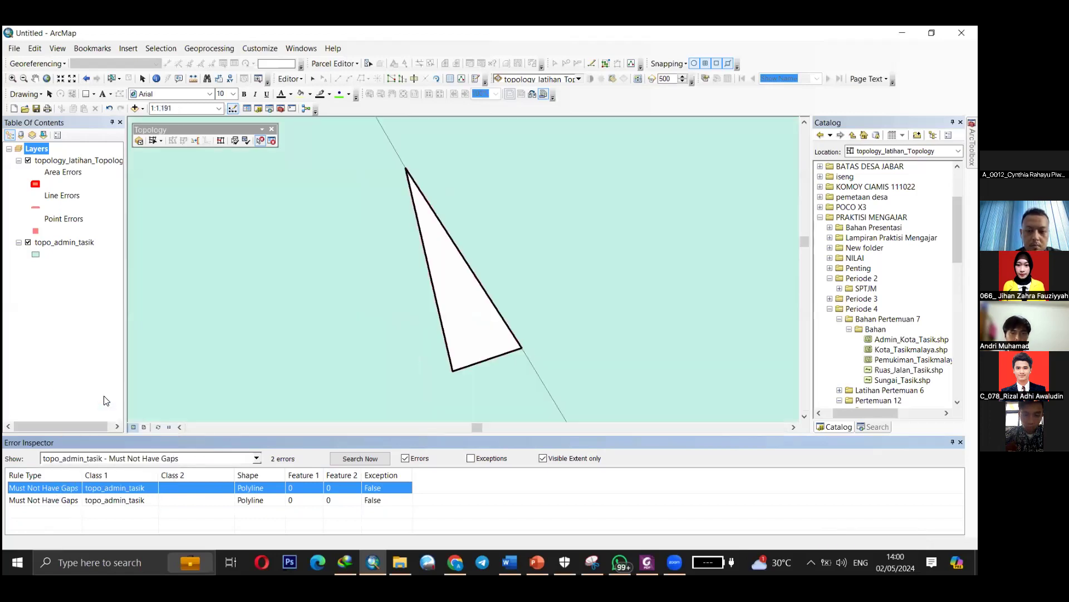
{"action": "right_click", "coordinate": [470, 340]}
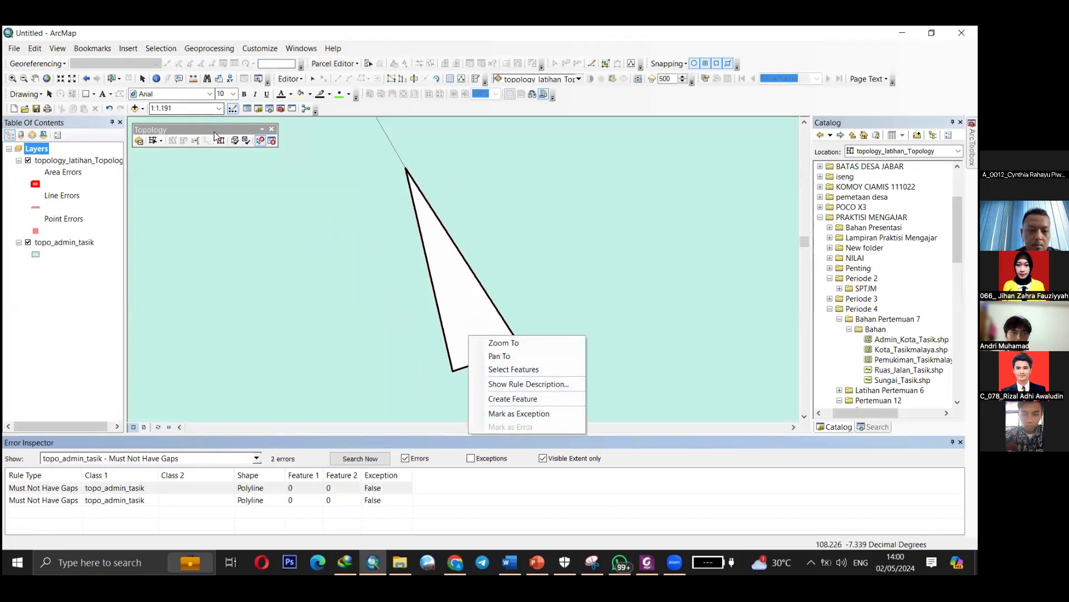
{"action": "left_click", "coordinate": [61, 334]}
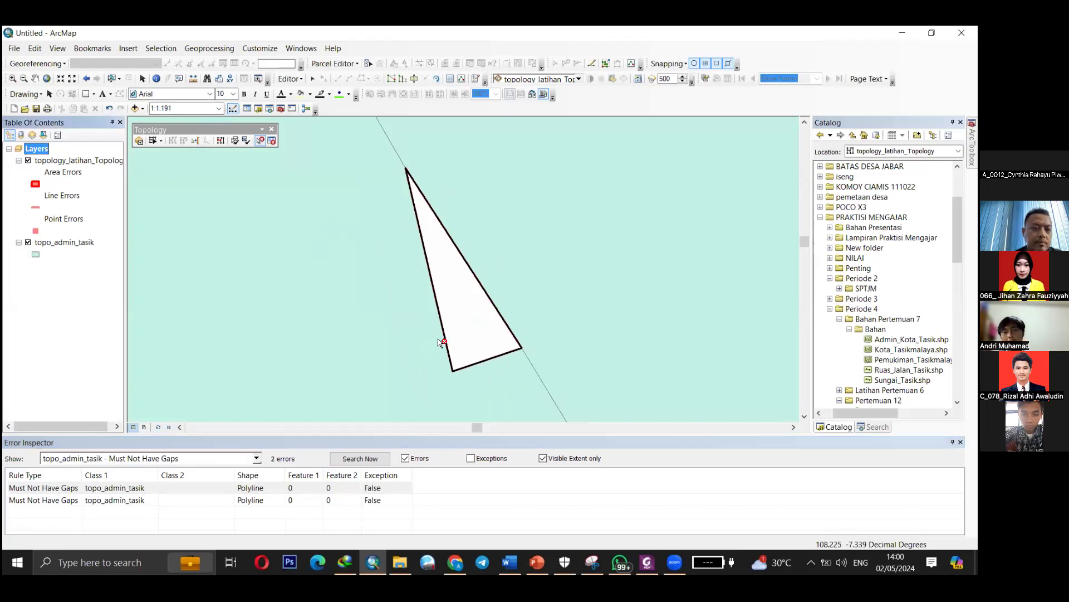
{"action": "scroll", "coordinate": [329, 306], "scroll_direction": "down", "scroll_amount": 3}
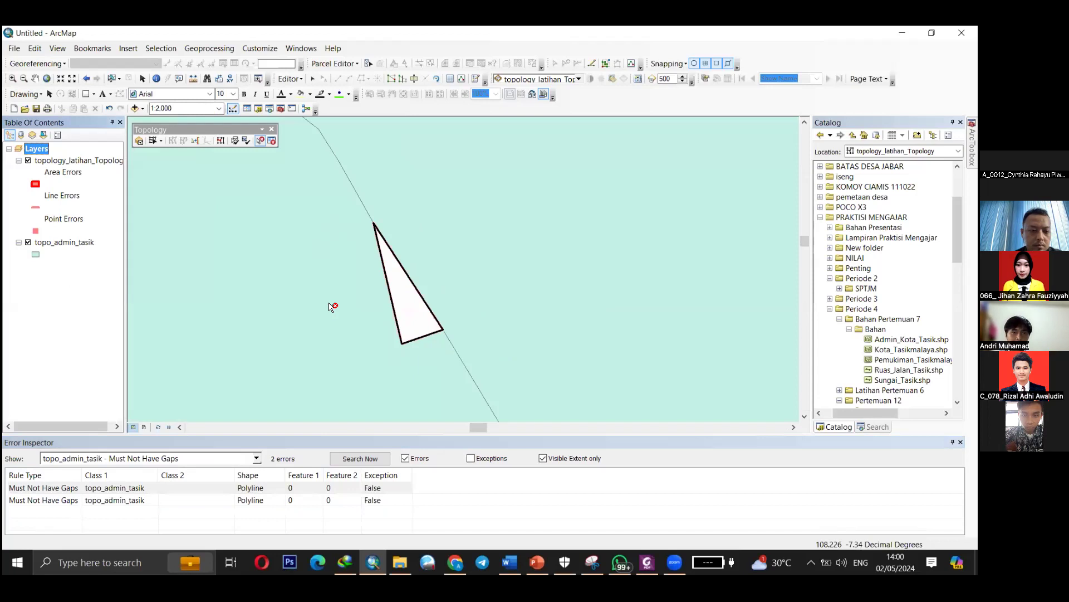
{"action": "left_click", "coordinate": [419, 320]}
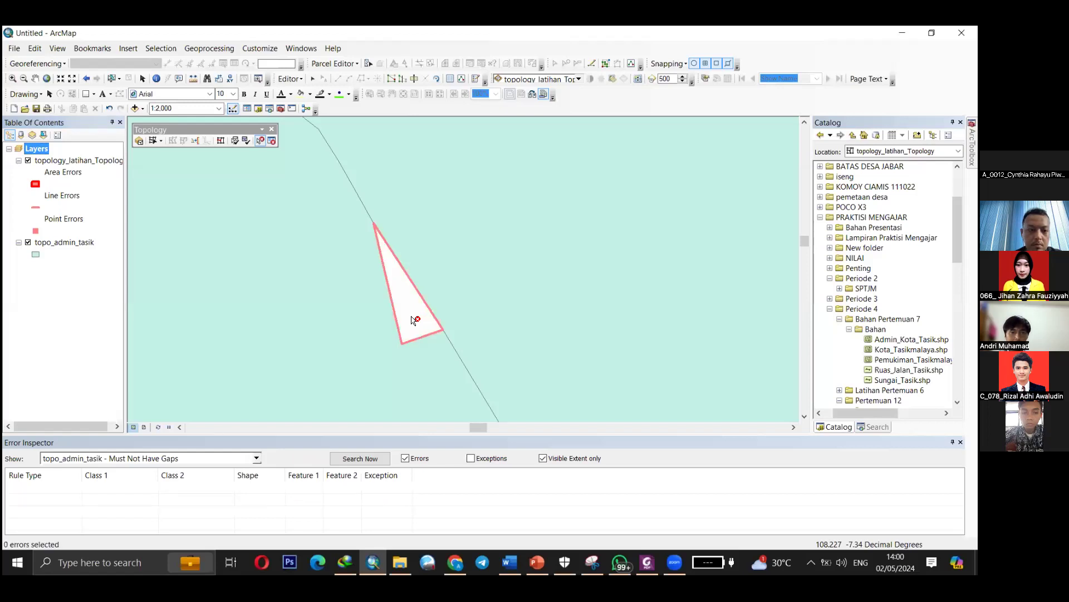
{"action": "left_click", "coordinate": [261, 141]}
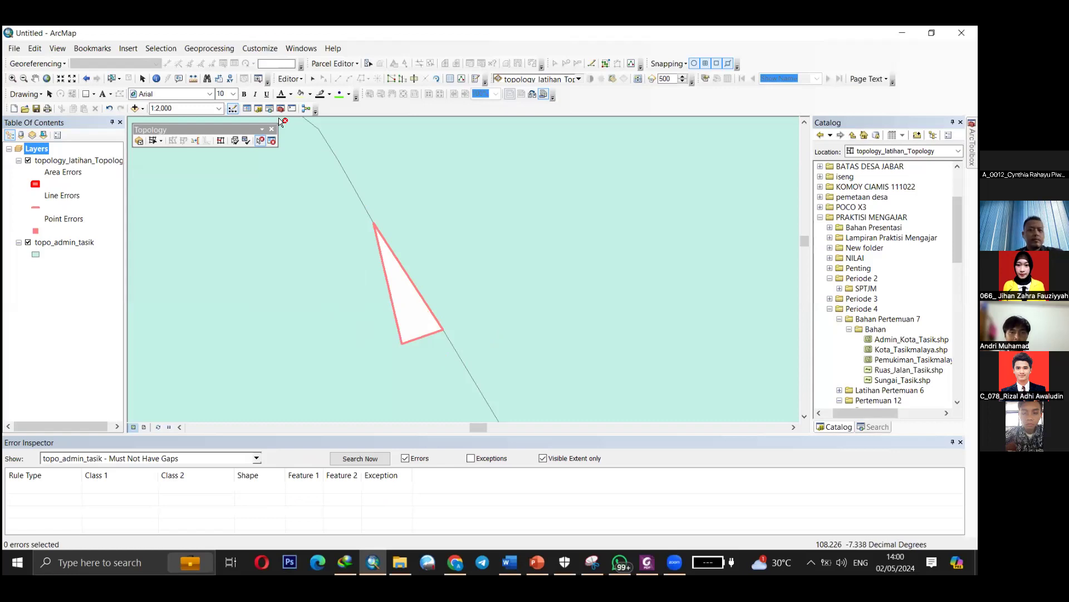
{"action": "left_click", "coordinate": [290, 78]}
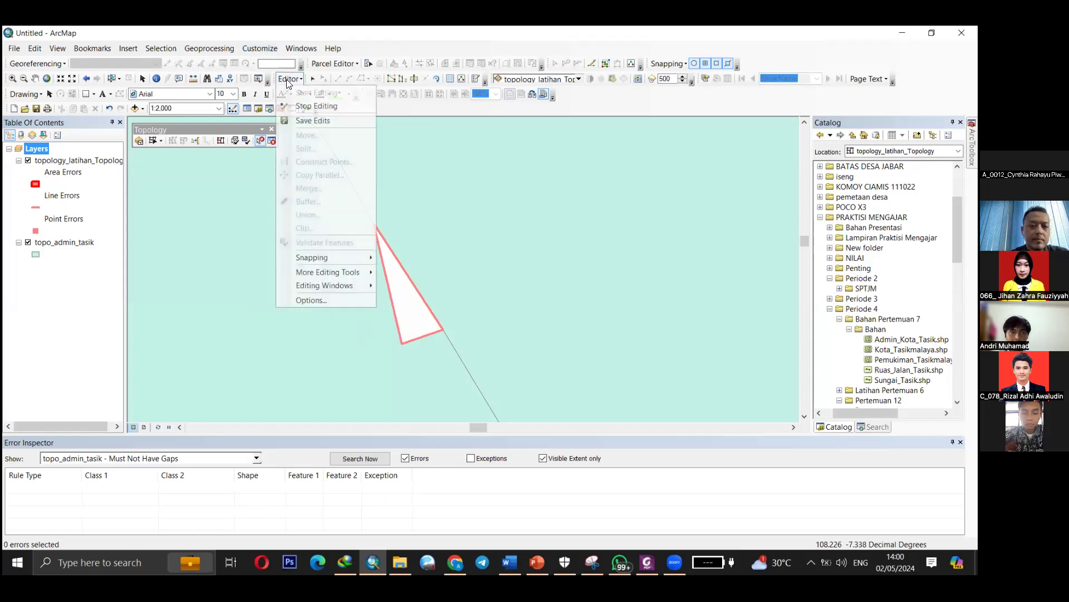
{"action": "left_click", "coordinate": [290, 79]}
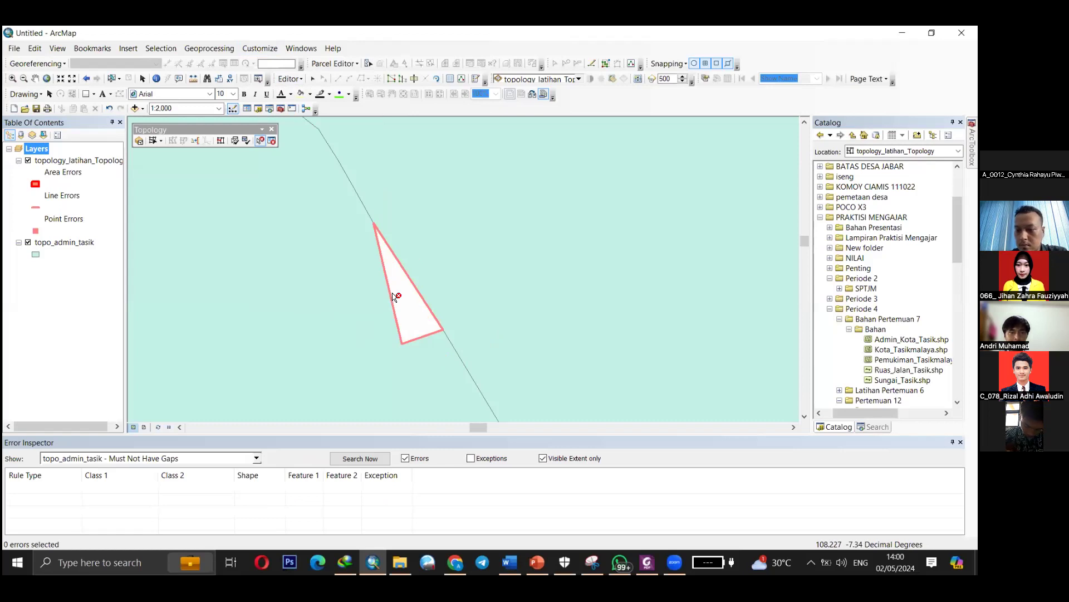
{"action": "left_click", "coordinate": [261, 141]}
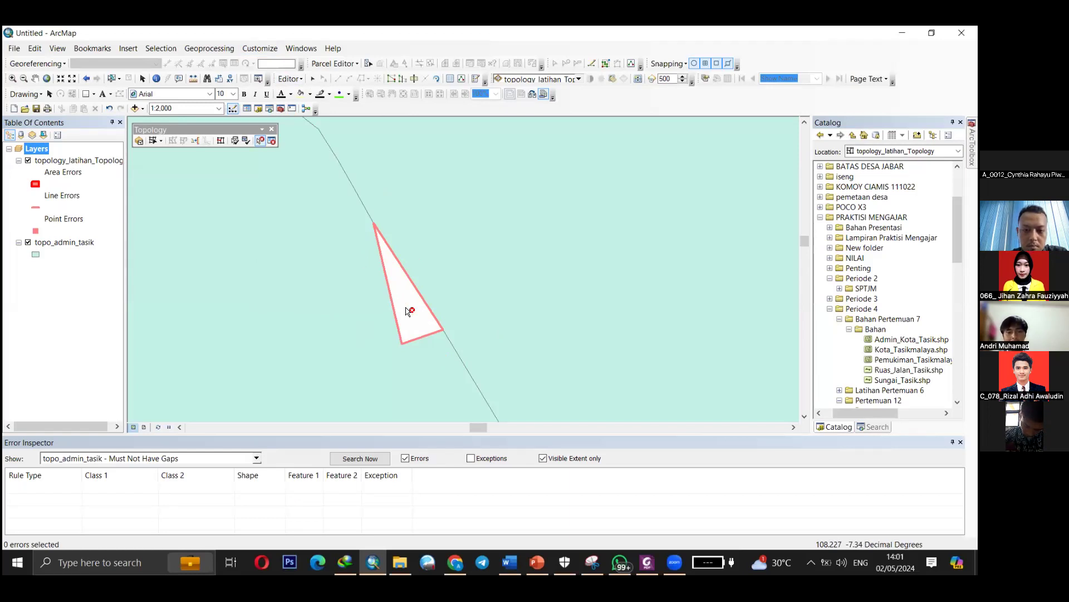
{"action": "right_click", "coordinate": [410, 311]}
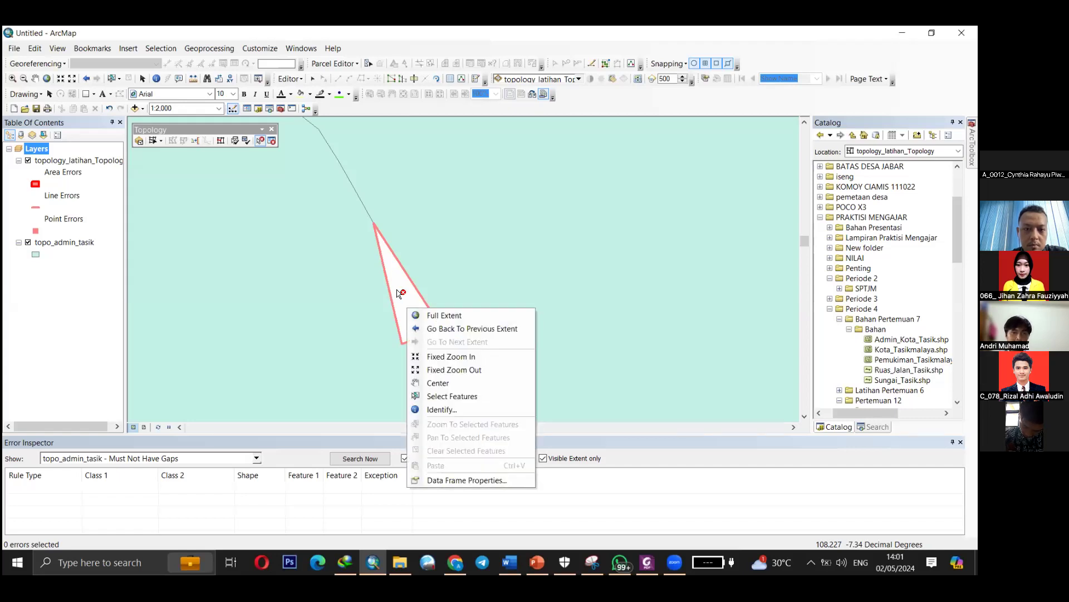
{"action": "left_click", "coordinate": [261, 144]}
{"action": "scroll", "coordinate": [410, 318], "scroll_direction": "down", "scroll_amount": 6}
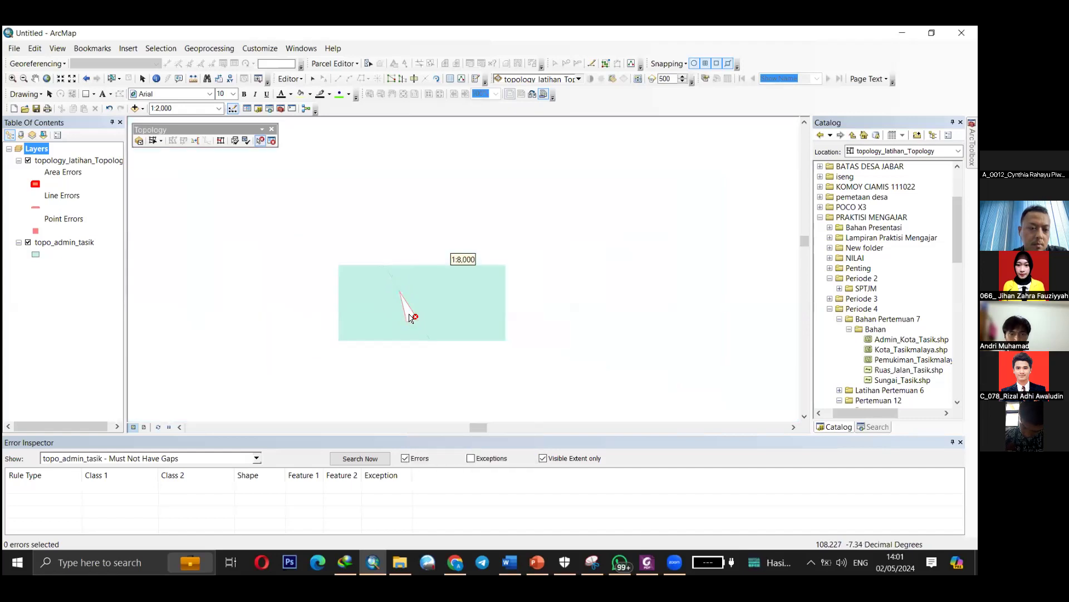
{"action": "scroll", "coordinate": [410, 318], "scroll_direction": "up", "scroll_amount": 6}
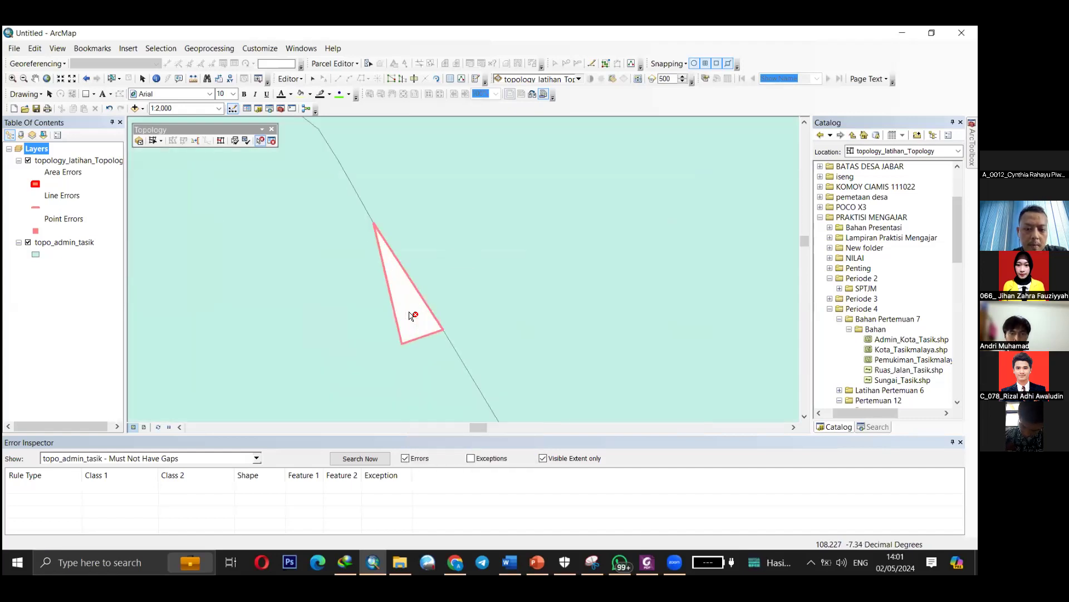
{"action": "right_click", "coordinate": [409, 313]}
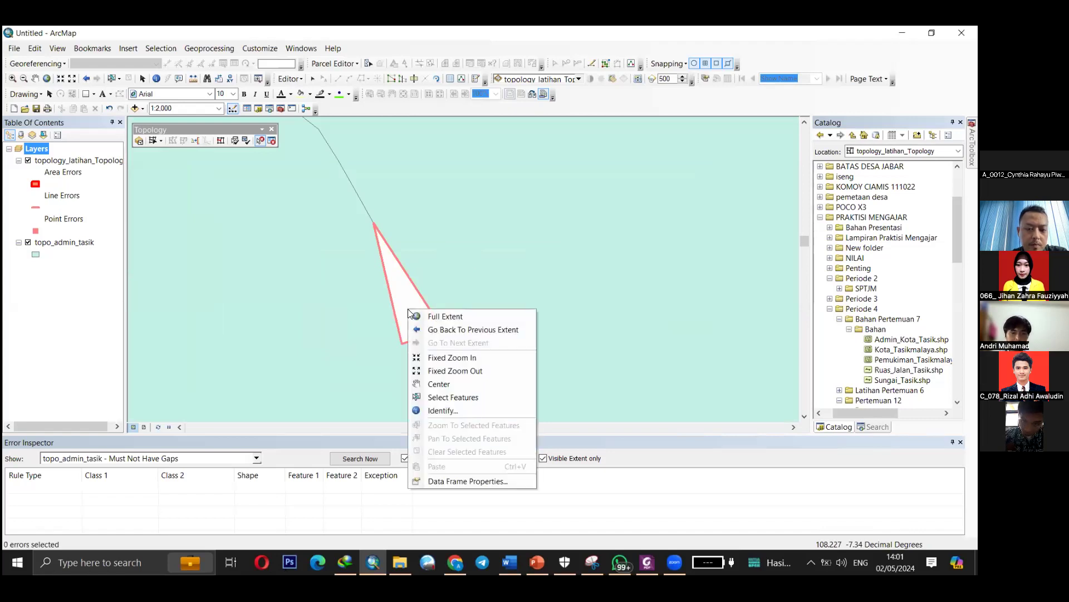
{"action": "left_click", "coordinate": [326, 281]}
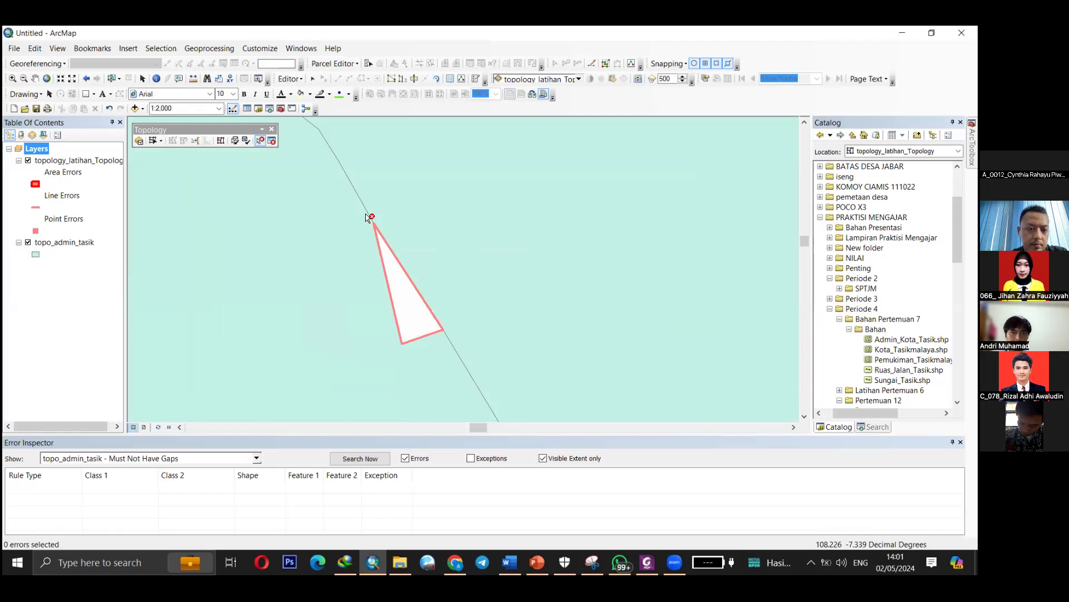
{"action": "left_click", "coordinate": [264, 140]}
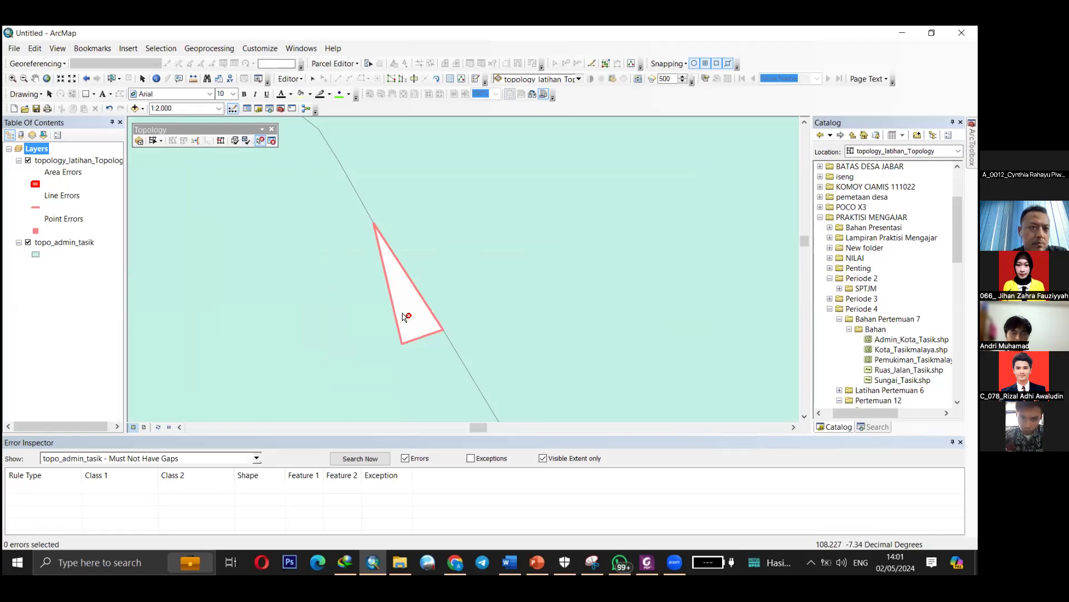
{"action": "right_click", "coordinate": [403, 314]}
{"action": "left_click", "coordinate": [492, 289]}
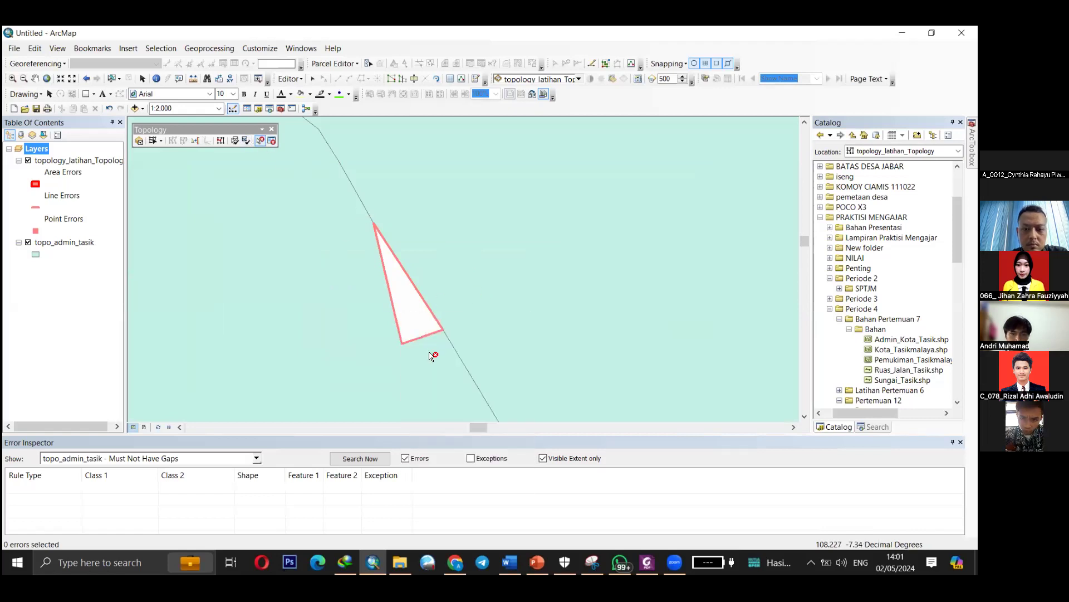
Search a wider visible extent for Must Not Have Gaps errors and zoom to the first one in the list.
{"action": "left_click", "coordinate": [356, 458]}
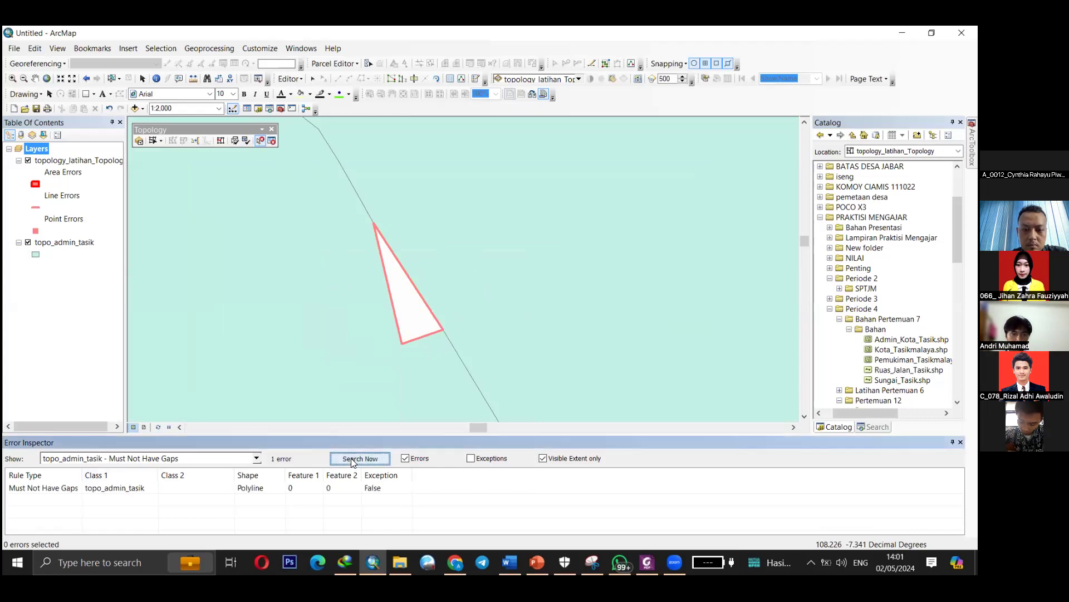
{"action": "scroll", "coordinate": [379, 316], "scroll_direction": "up", "scroll_amount": 10}
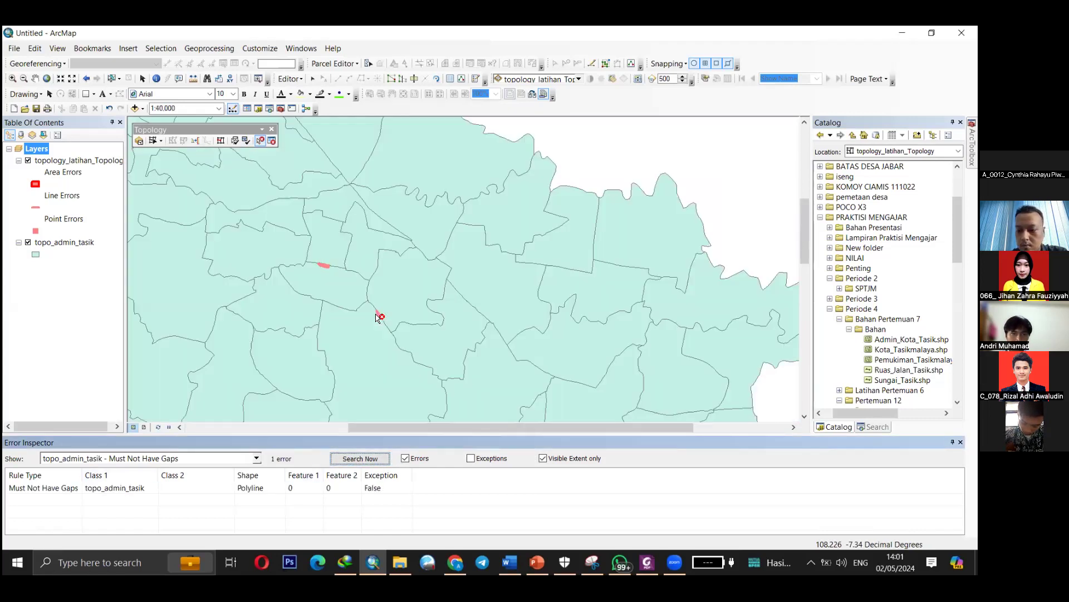
{"action": "left_click", "coordinate": [365, 459]}
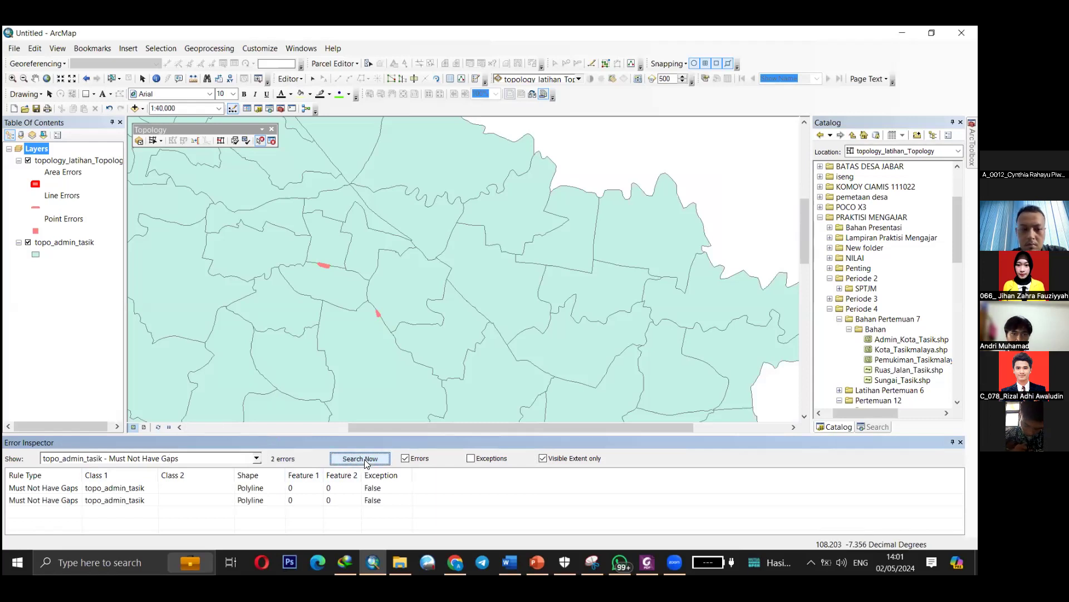
{"action": "left_click", "coordinate": [50, 488]}
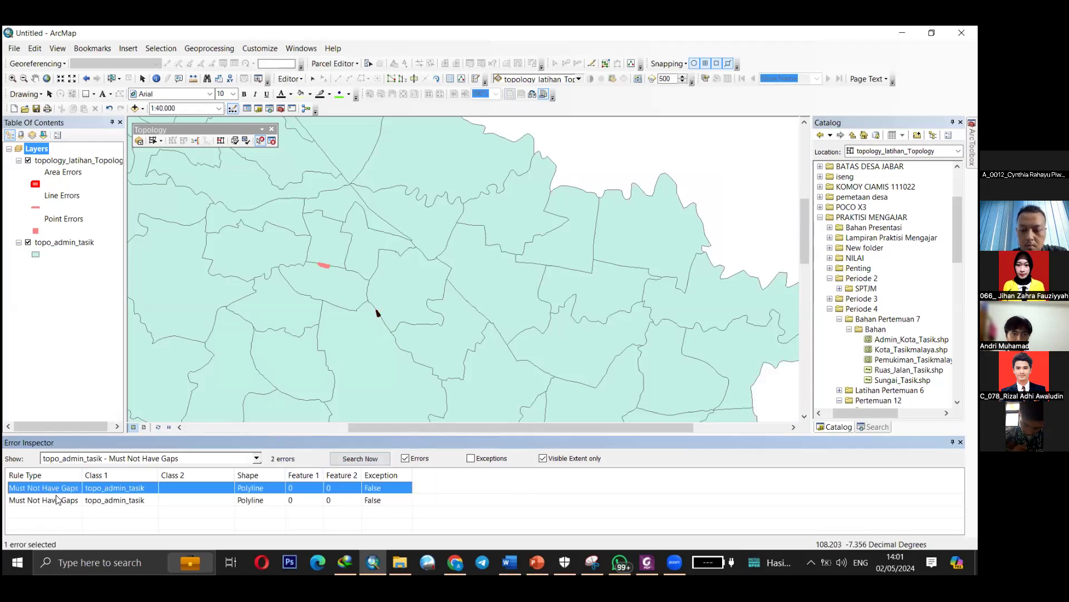
{"action": "right_click", "coordinate": [61, 487]}
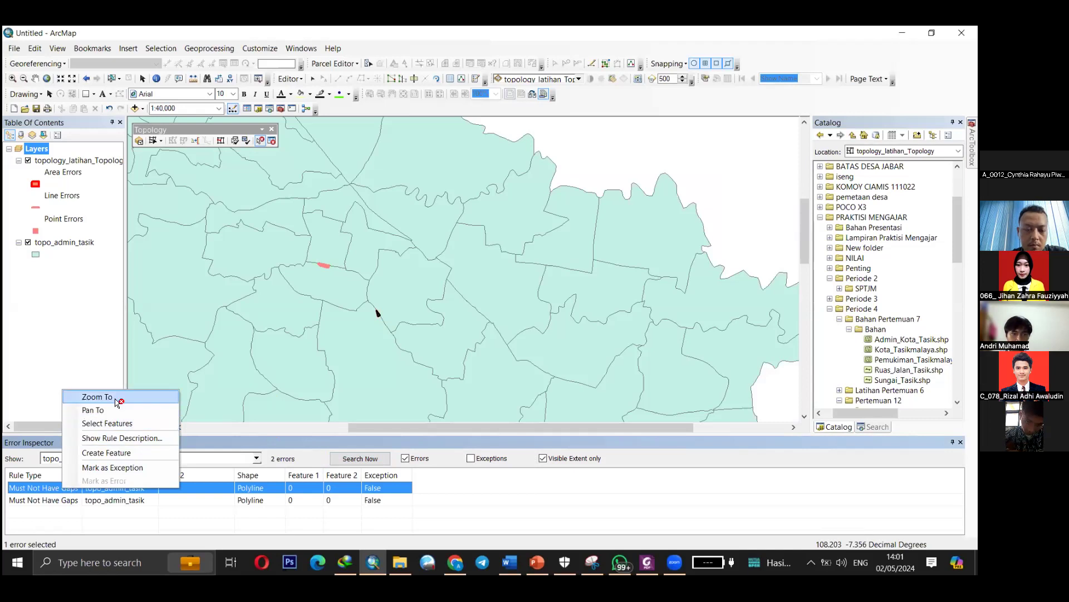
{"action": "left_click", "coordinate": [111, 397]}
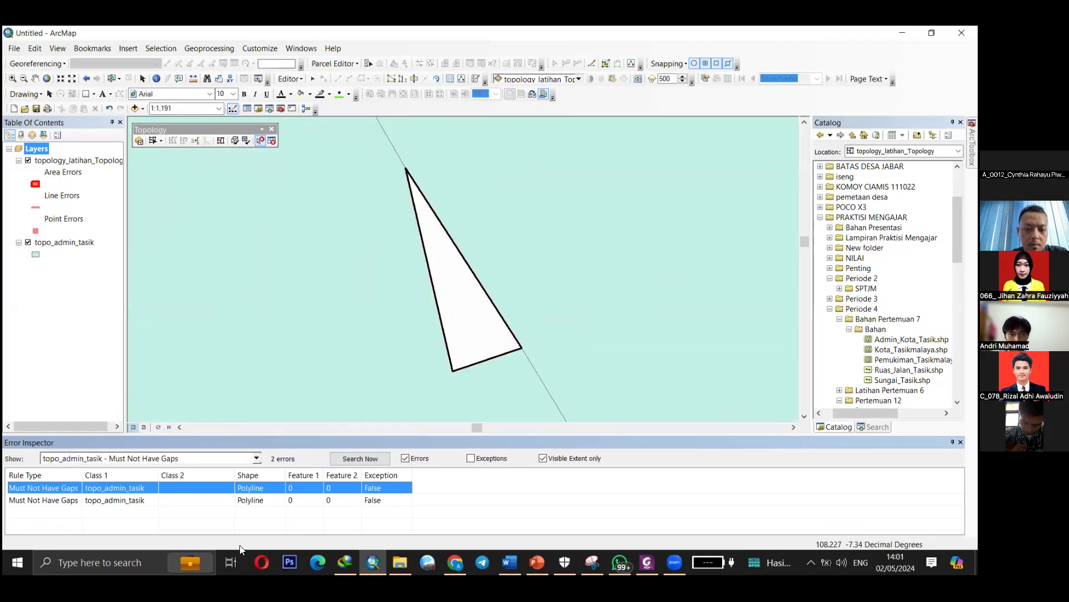
Return to the full extent, repeat the gap error search and zoom to the triangular gap.
{"action": "left_click", "coordinate": [47, 78]}
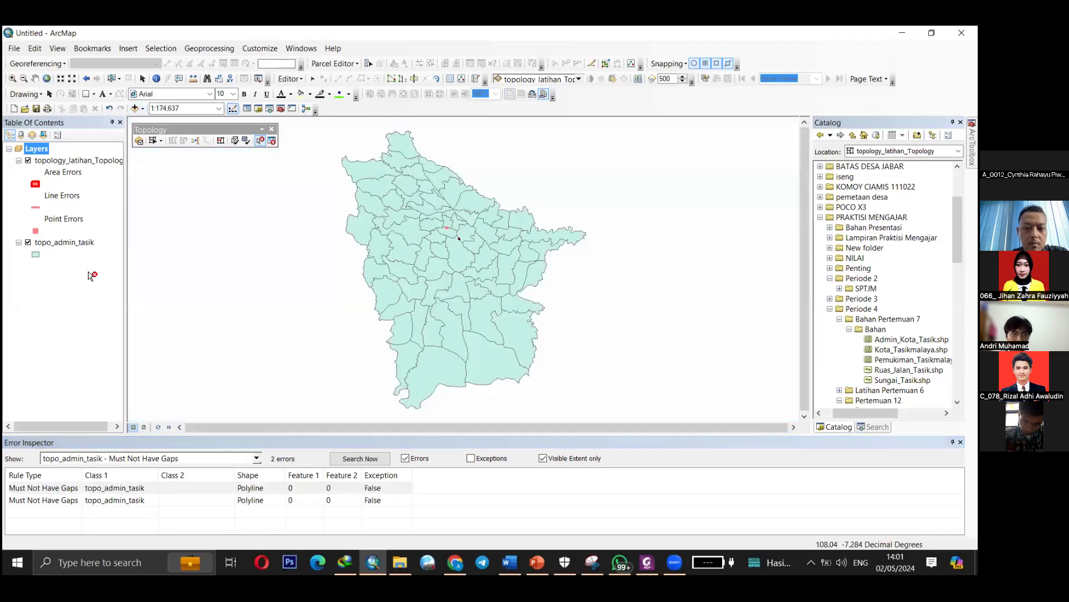
{"action": "left_click", "coordinate": [375, 458]}
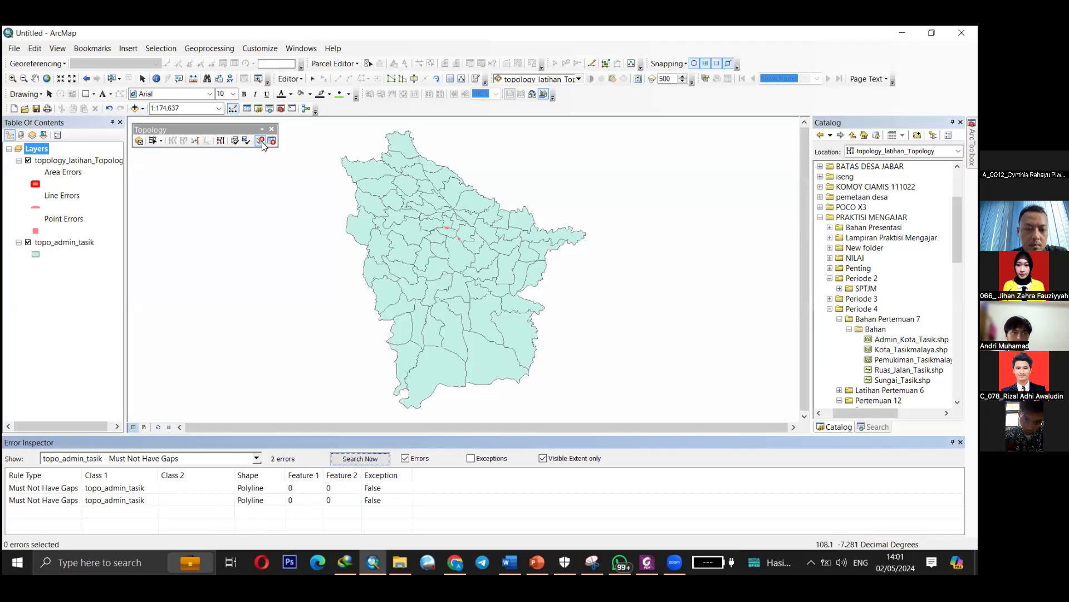
{"action": "left_click", "coordinate": [120, 490]}
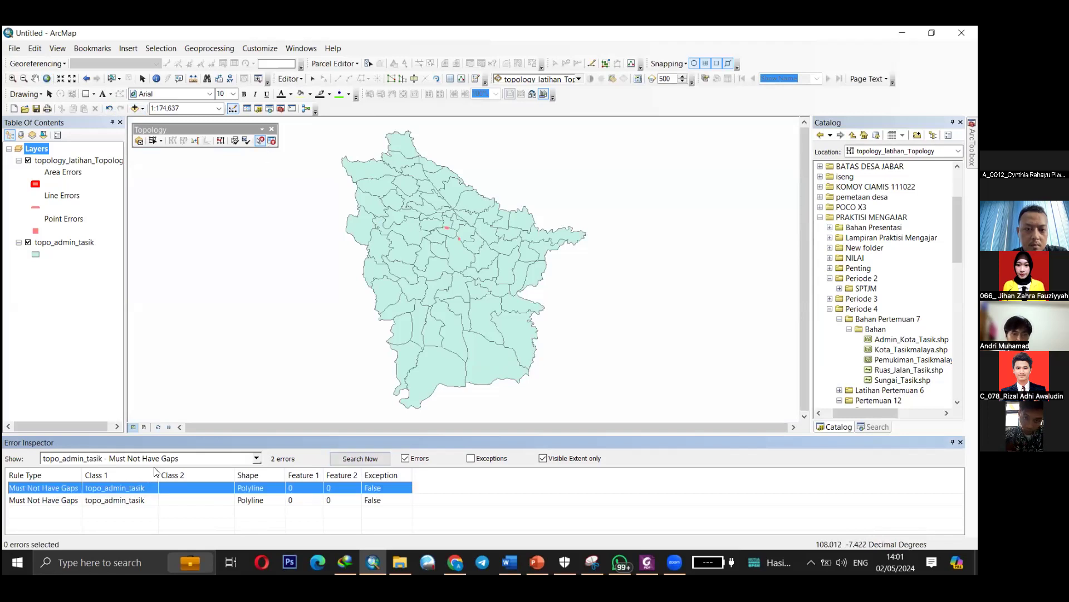
{"action": "right_click", "coordinate": [111, 488]}
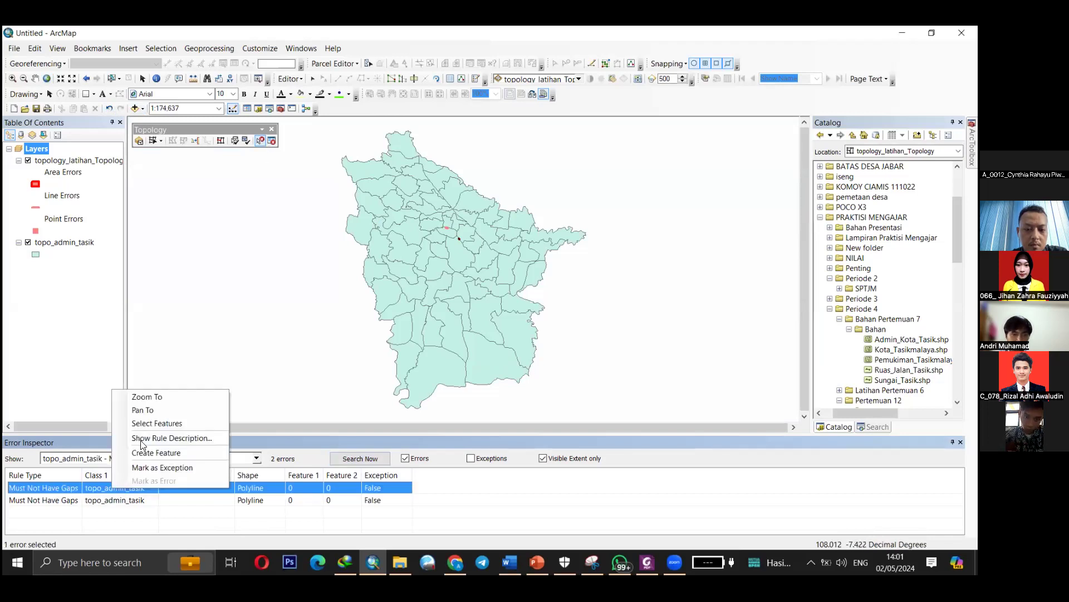
{"action": "left_click", "coordinate": [146, 396]}
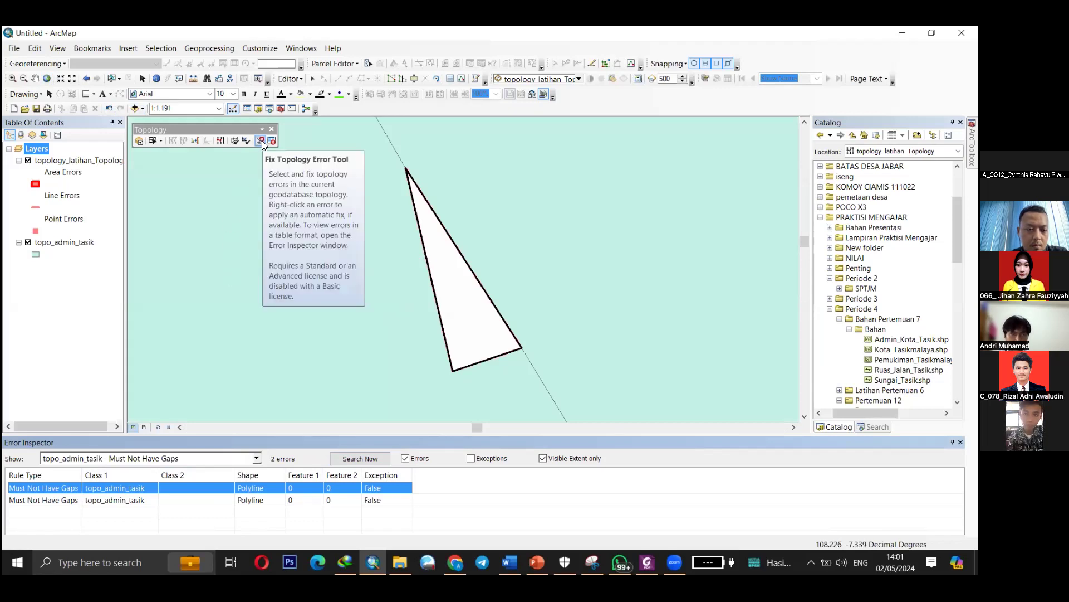
Fix the triangular Must Not Have Gaps error by creating a feature from its shape.
{"action": "right_click", "coordinate": [461, 300]}
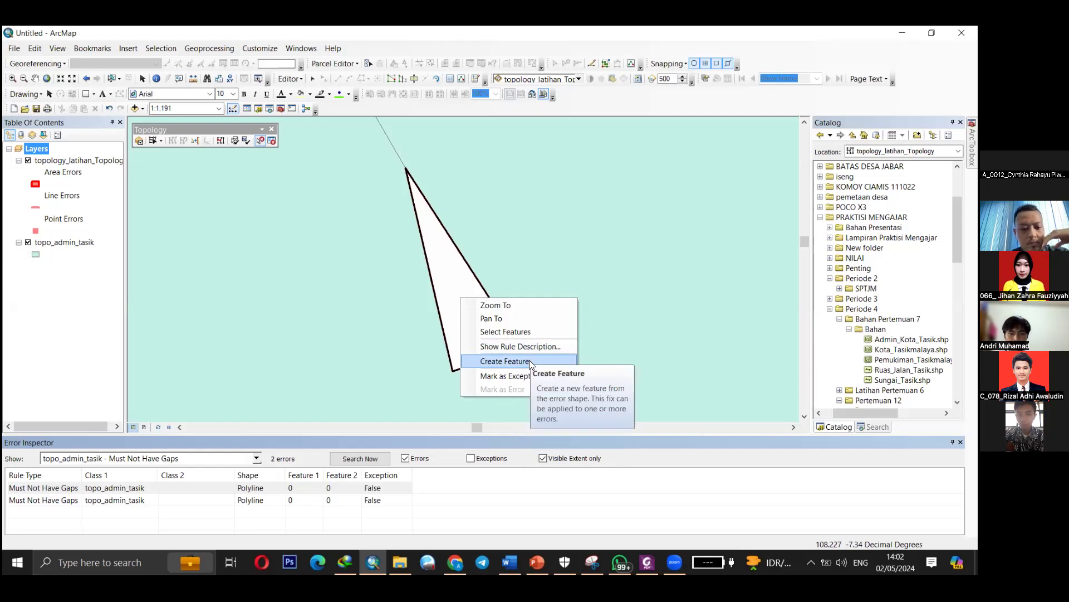
{"action": "left_click", "coordinate": [520, 362]}
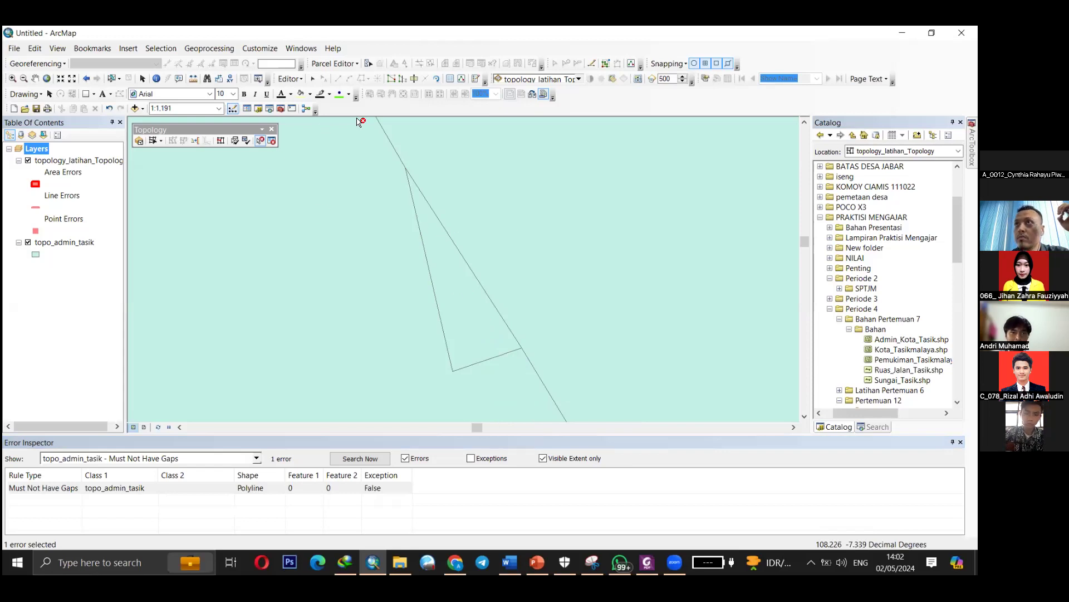
{"action": "left_click", "coordinate": [455, 299]}
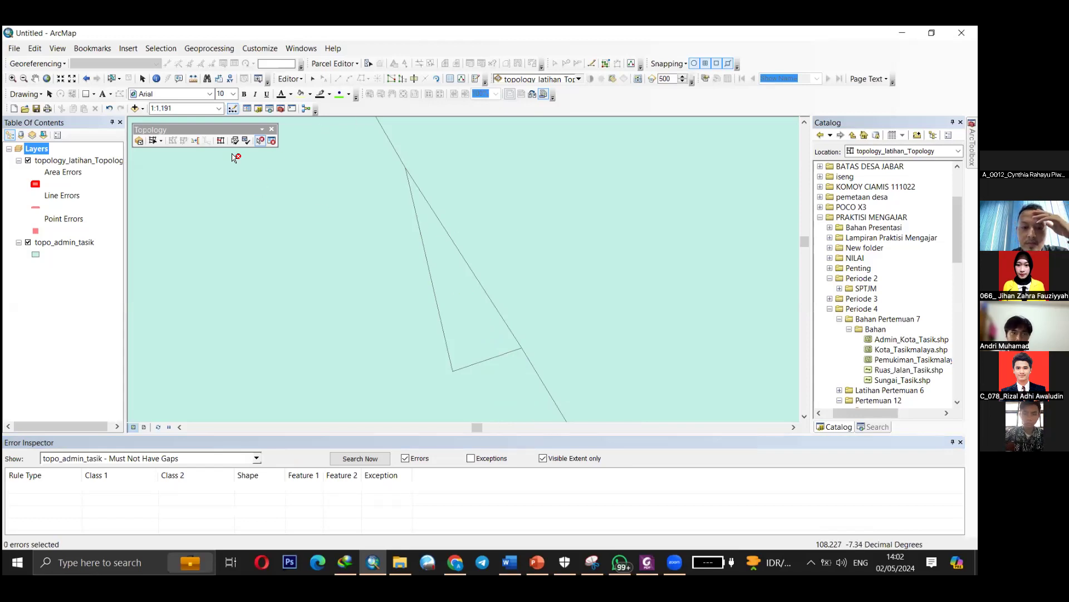
Select the new triangular polygon together with the polygon on its west side as candidates for merging.
{"action": "left_click", "coordinate": [313, 79]}
{"action": "left_click", "coordinate": [435, 266]}
{"action": "left_click", "coordinate": [348, 271], "text": "shift"}
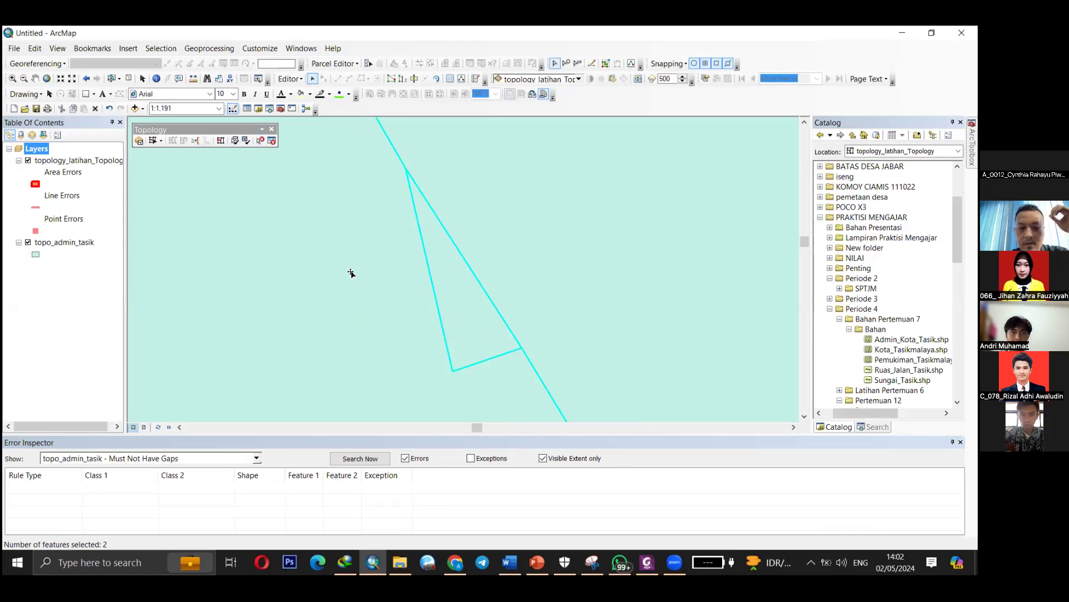
{"action": "left_click", "coordinate": [298, 81]}
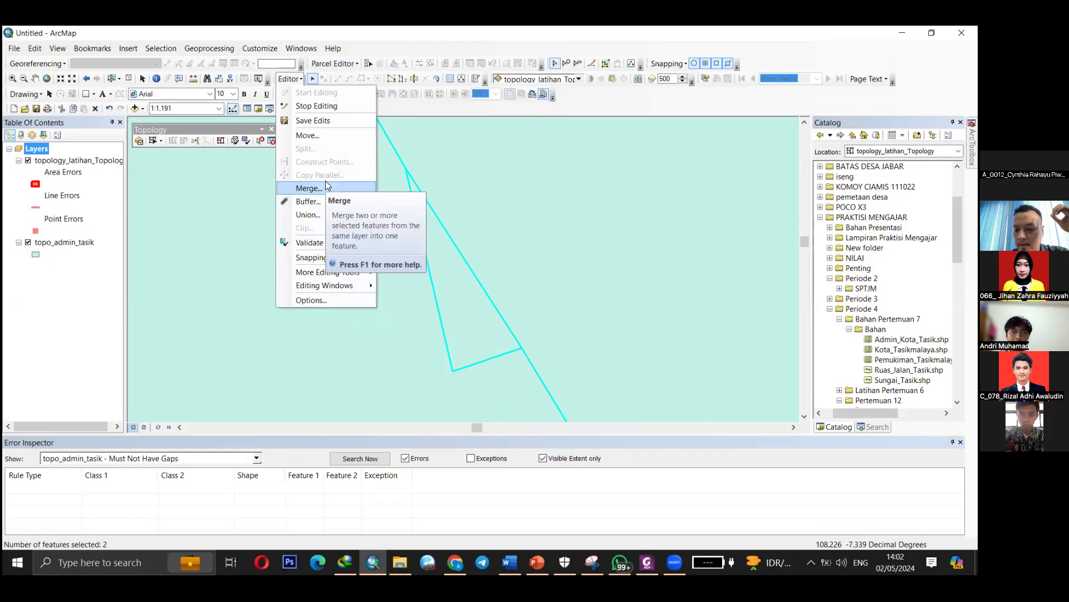
{"action": "left_click", "coordinate": [596, 44]}
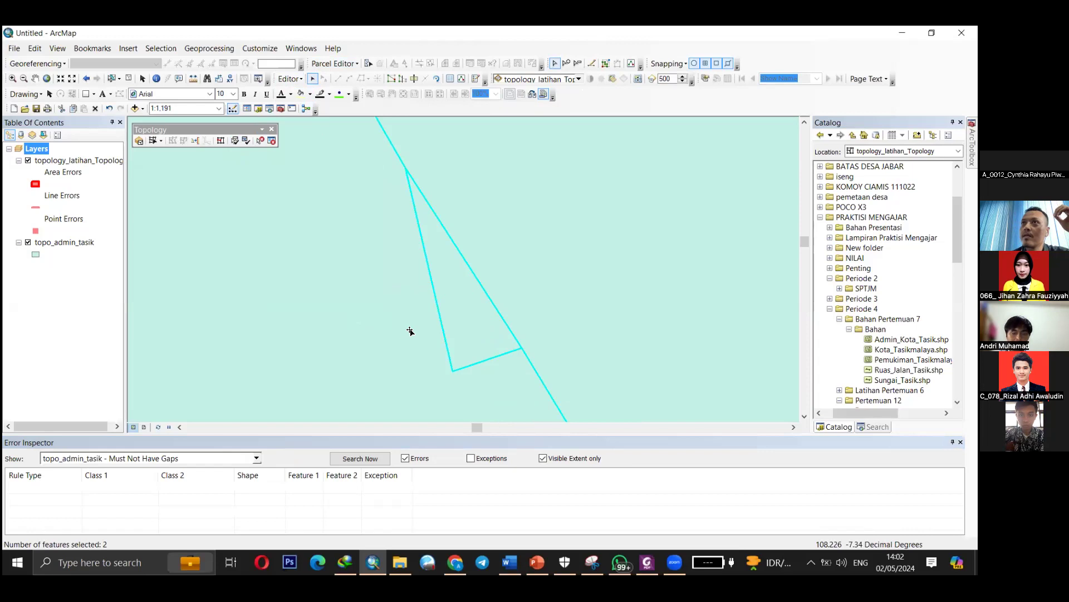
Compare the outlines of the new triangular polygon and its west and east neighbours by selecting them in turn.
{"action": "left_click", "coordinate": [464, 323]}
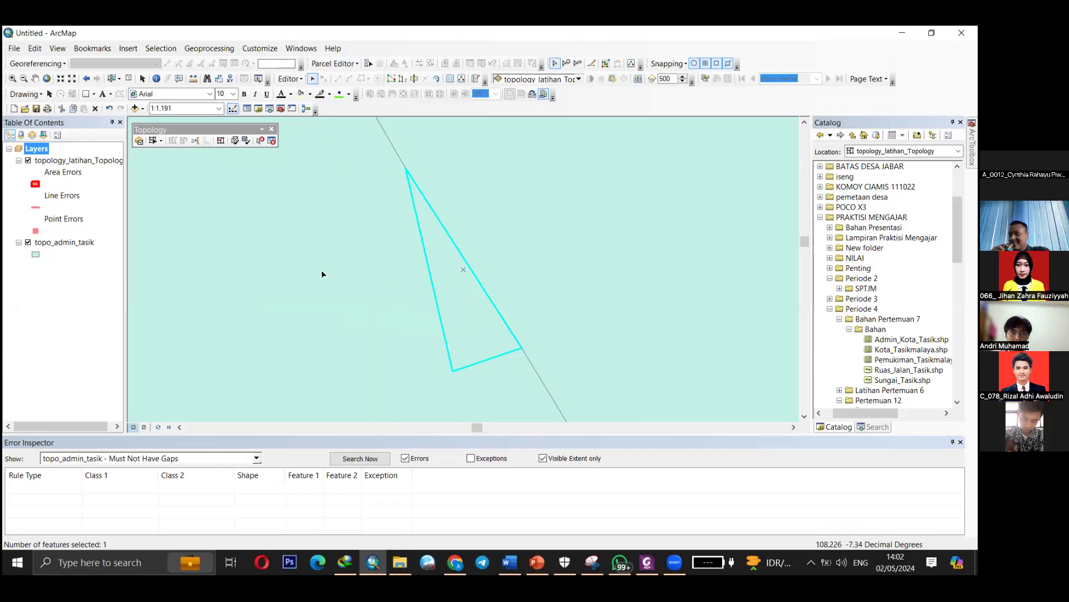
{"action": "scroll", "coordinate": [519, 287], "scroll_direction": "up", "scroll_amount": 2}
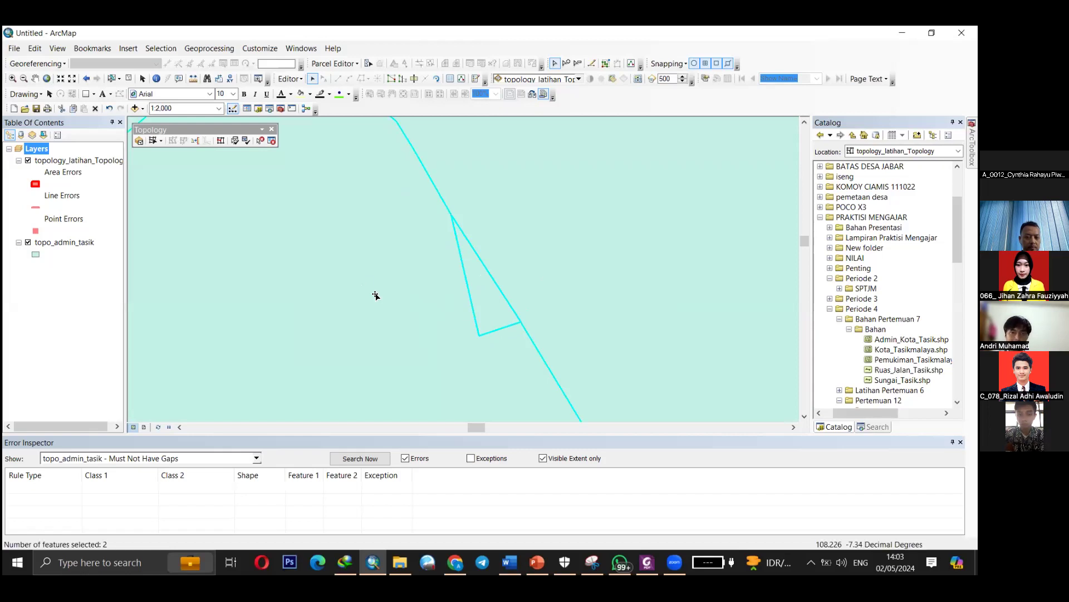
{"action": "left_click", "coordinate": [677, 271]}
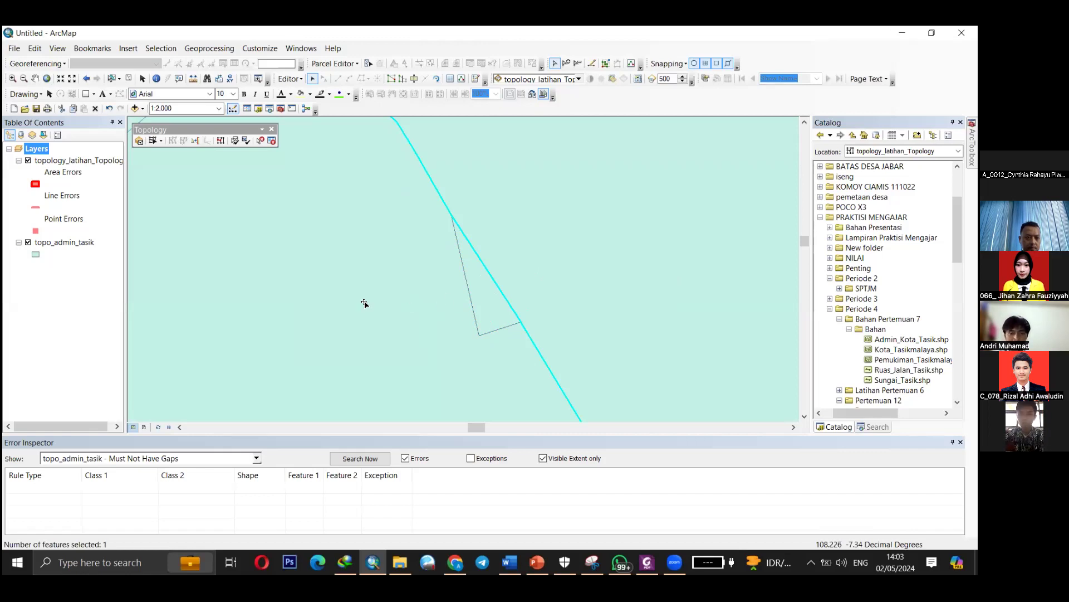
Merge the triangular polygon with the adjoining polygon on its west side, keeping the unnumbered topo_admin_tasik feature as the target.
{"action": "left_click", "coordinate": [492, 306]}
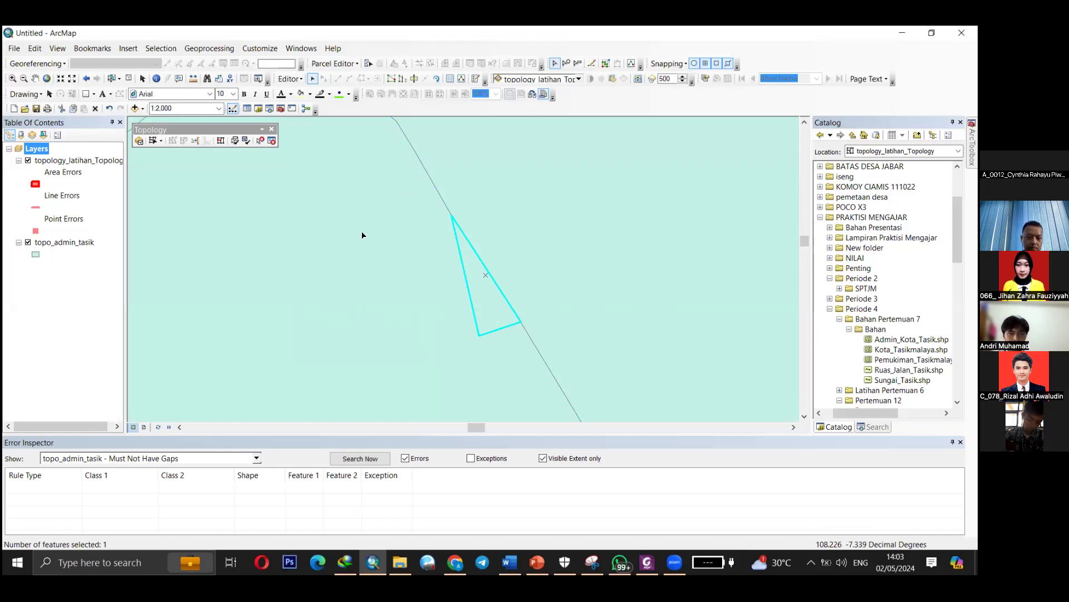
{"action": "left_click", "coordinate": [311, 240], "text": "shift"}
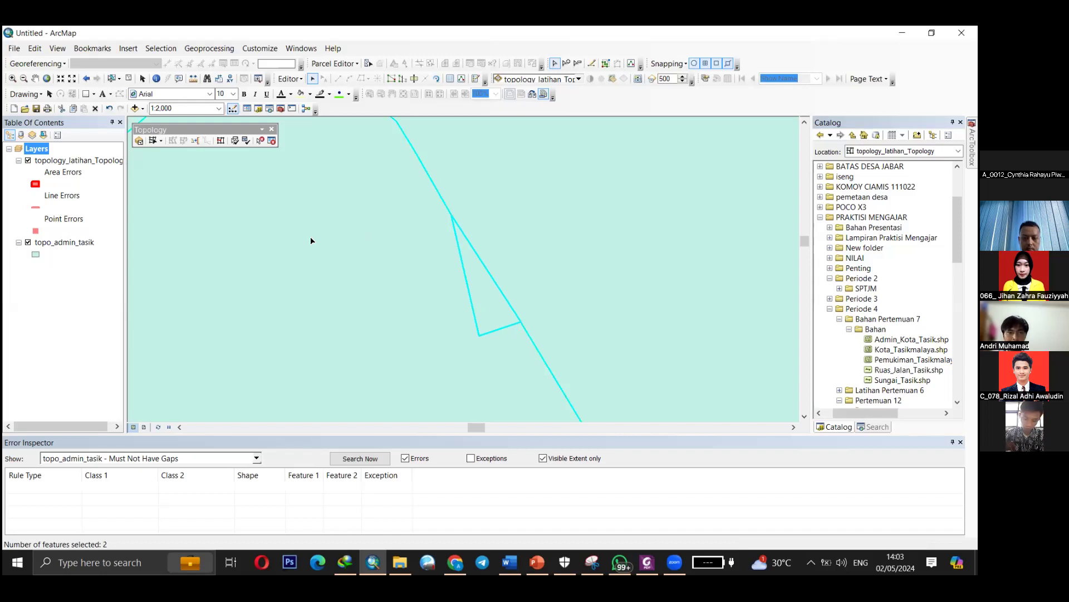
{"action": "left_click", "coordinate": [290, 79]}
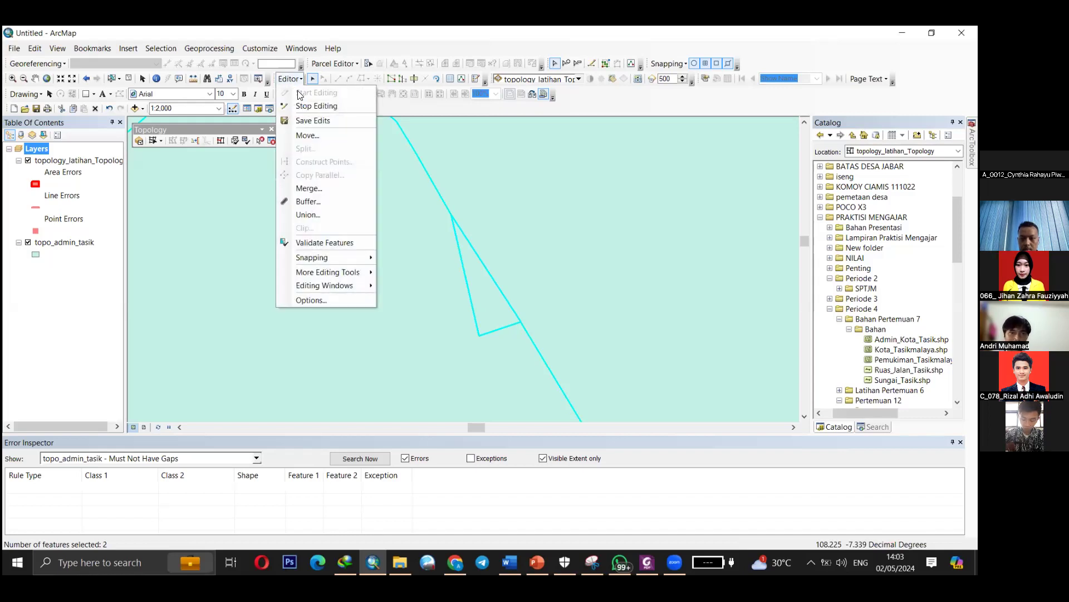
{"action": "left_click", "coordinate": [307, 188]}
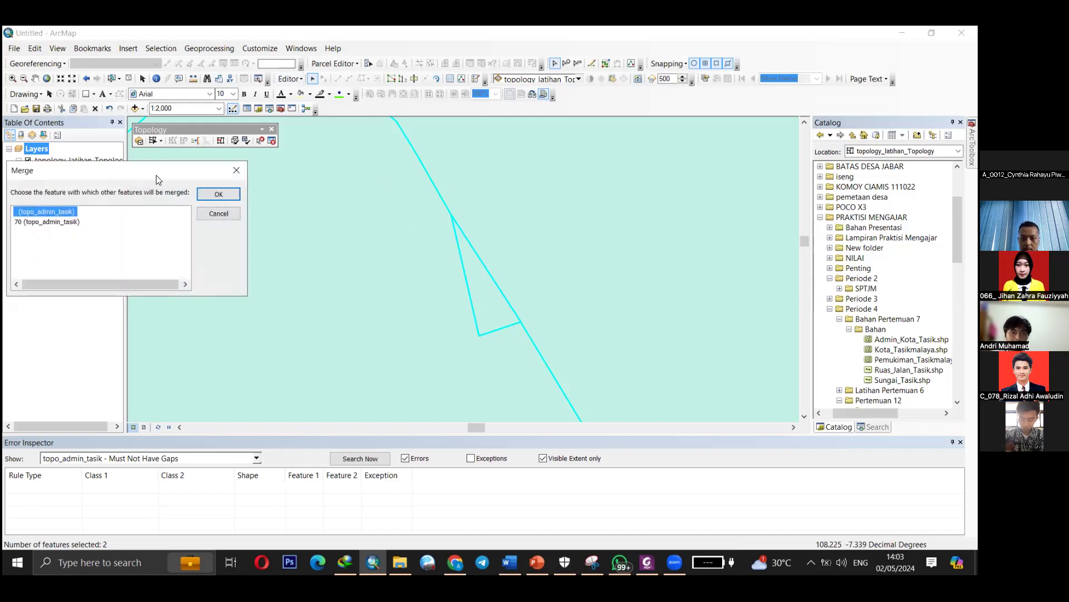
{"action": "left_click_drag", "start_coordinate": [156, 175], "coordinate": [476, 178]}
{"action": "left_click", "coordinate": [373, 225]}
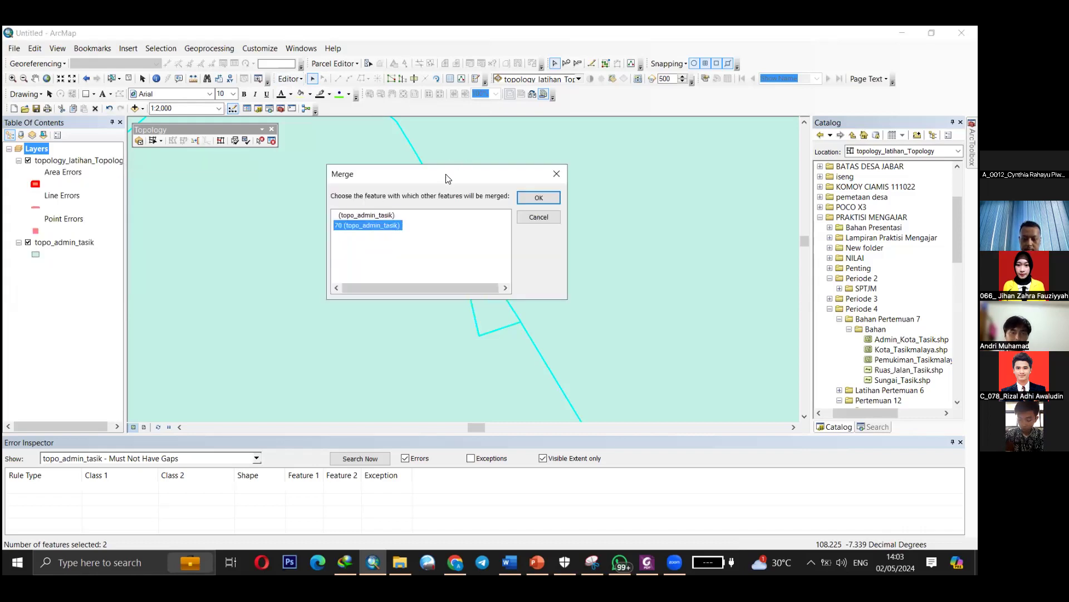
{"action": "left_click_drag", "start_coordinate": [390, 174], "coordinate": [620, 164]}
{"action": "left_click", "coordinate": [587, 205]}
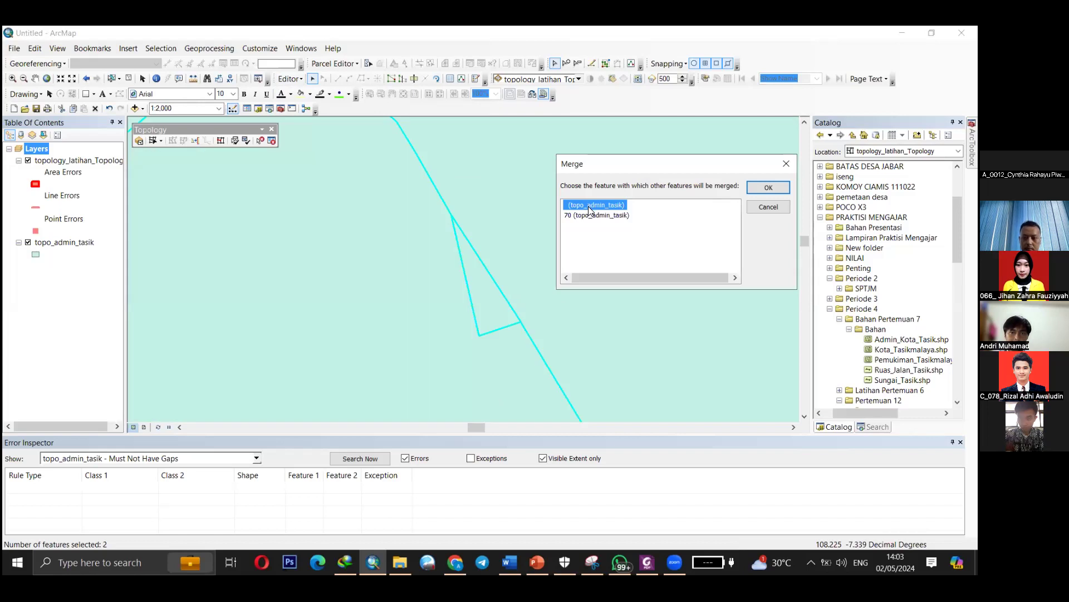
{"action": "left_click", "coordinate": [589, 215]}
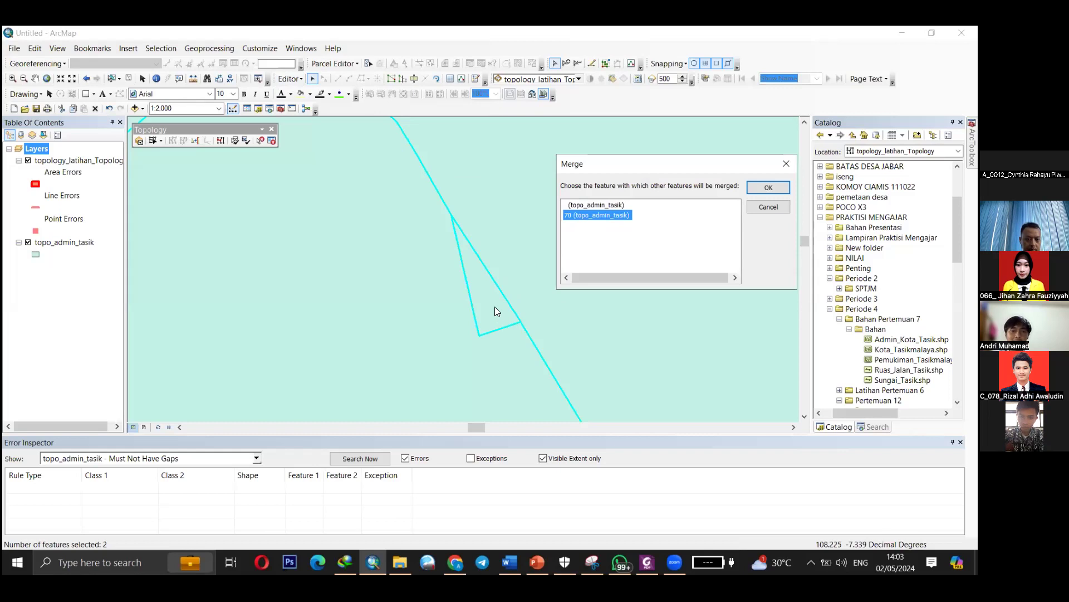
{"action": "left_click", "coordinate": [577, 215]}
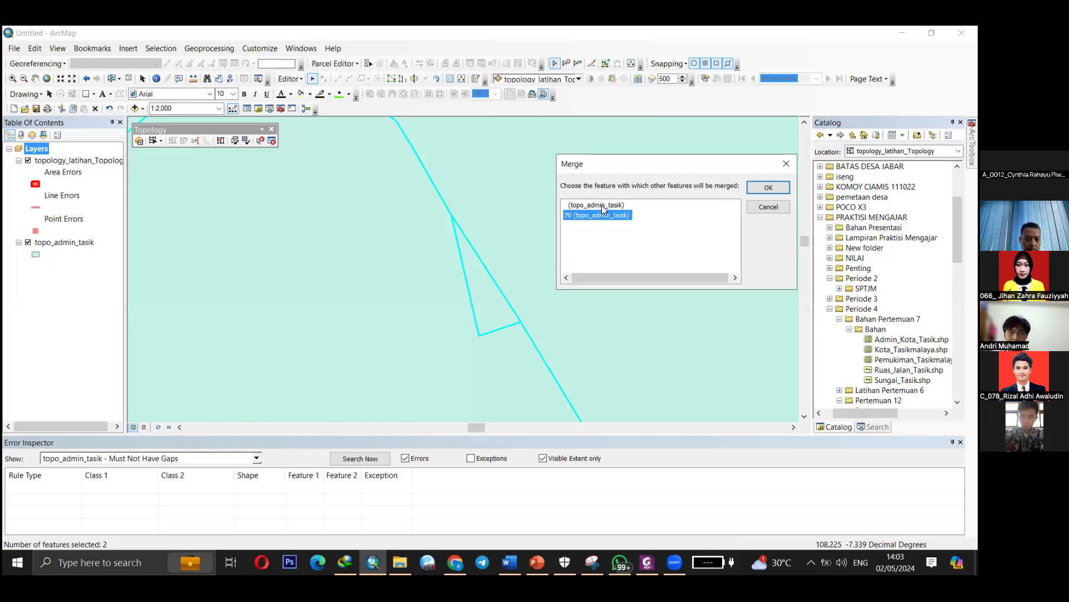
{"action": "left_click", "coordinate": [600, 205]}
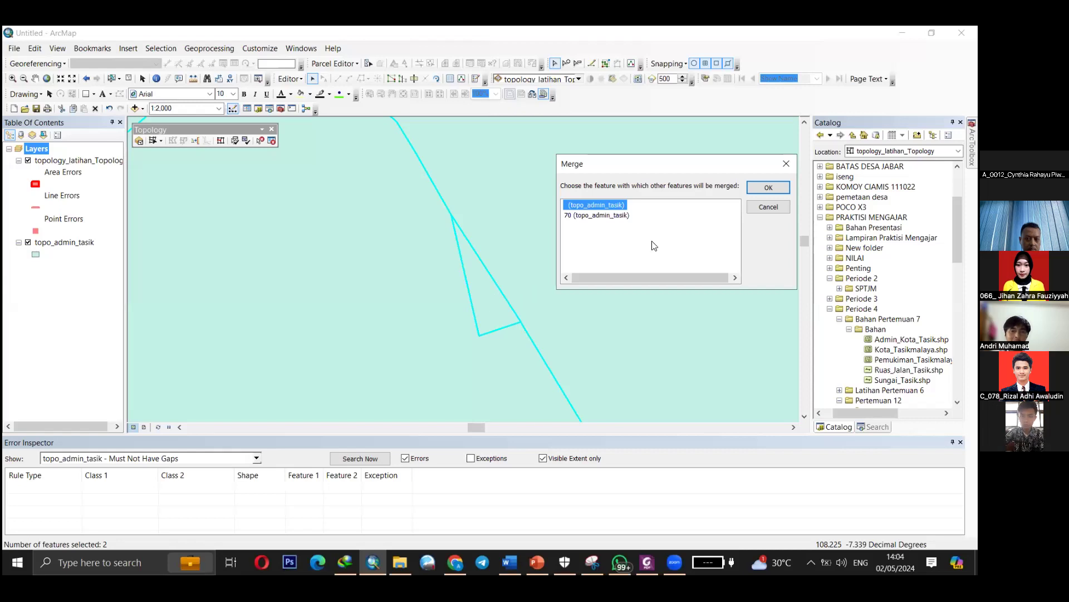
{"action": "left_click", "coordinate": [604, 215]}
{"action": "left_click", "coordinate": [602, 204]}
{"action": "left_click", "coordinate": [602, 205]}
{"action": "left_click", "coordinate": [602, 205]}
{"action": "left_click", "coordinate": [768, 187]}
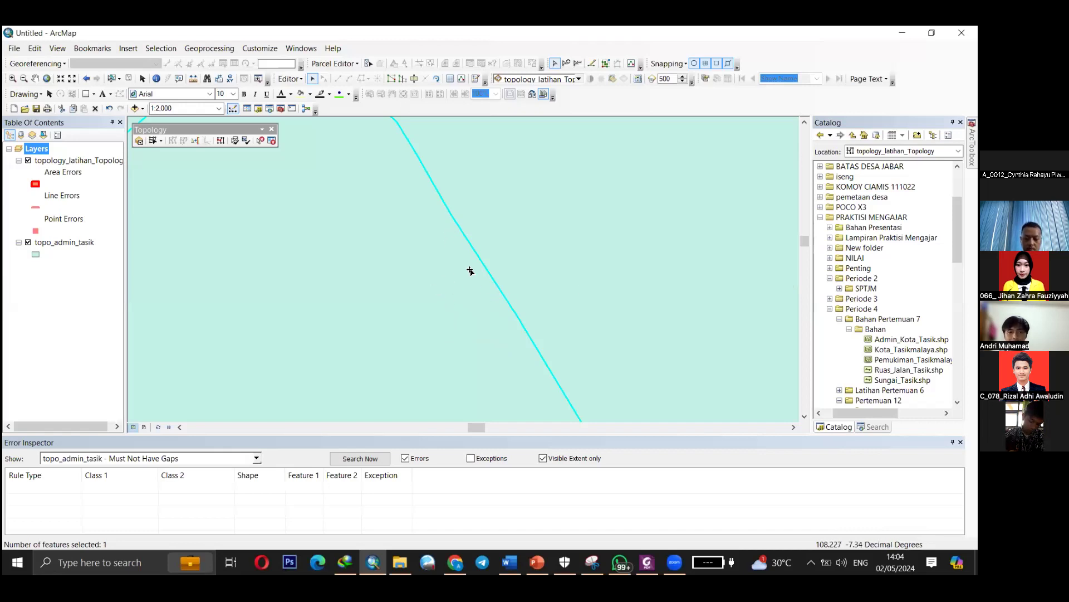
Return to the full extent and search again for Must Not Have Gaps errors in topo_admin_tasik.
{"action": "scroll", "coordinate": [470, 271], "scroll_direction": "up", "scroll_amount": 4}
{"action": "scroll", "coordinate": [471, 270], "scroll_direction": "up", "scroll_amount": 4}
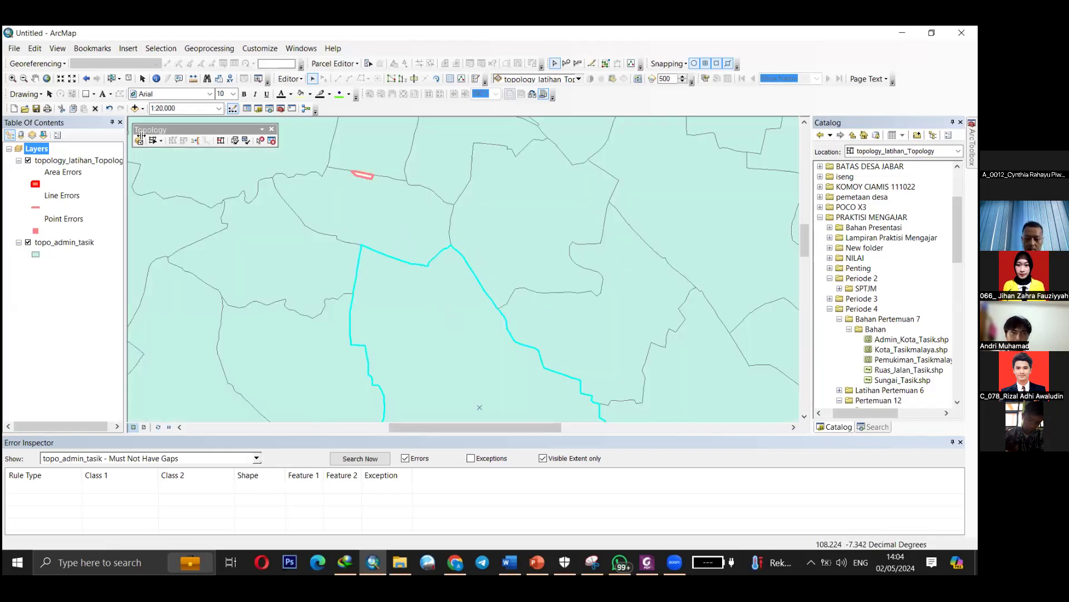
{"action": "scroll", "coordinate": [370, 234], "scroll_direction": "down", "scroll_amount": 5}
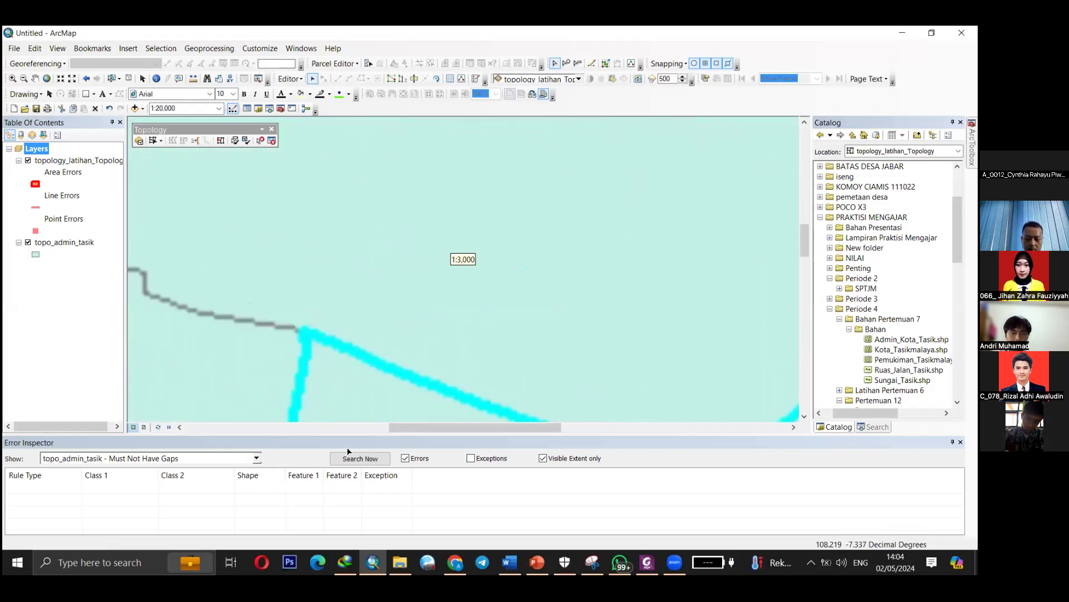
{"action": "left_click", "coordinate": [371, 461]}
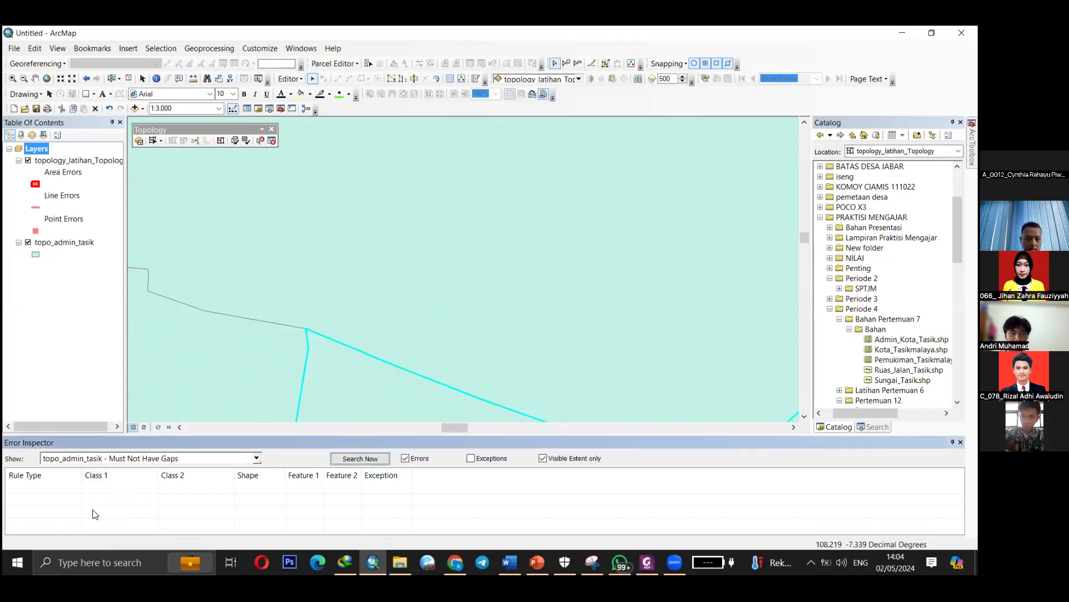
{"action": "left_click", "coordinate": [350, 462]}
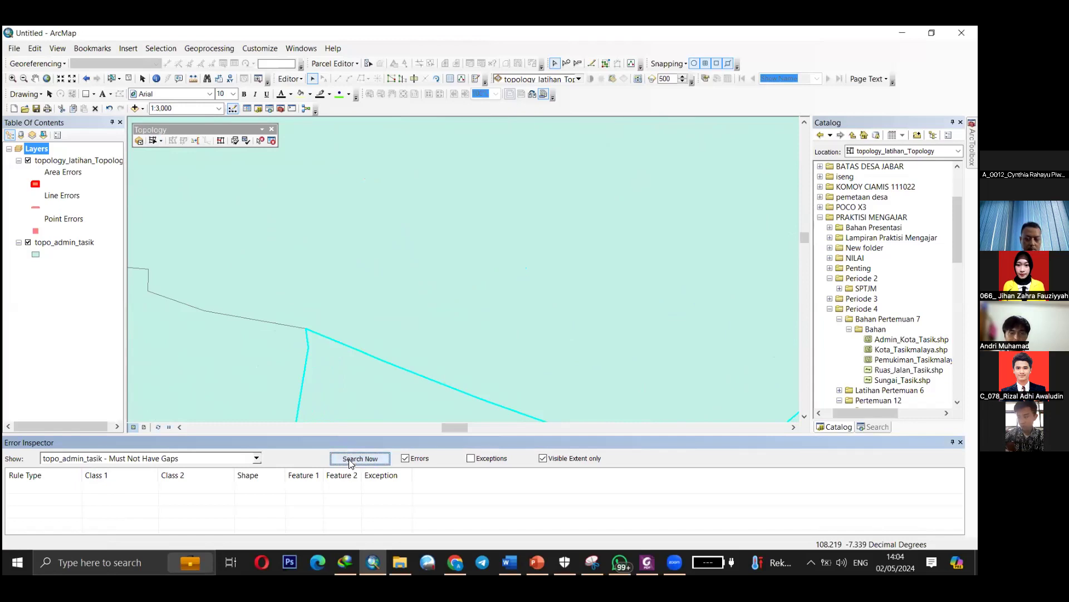
{"action": "left_click", "coordinate": [47, 78]}
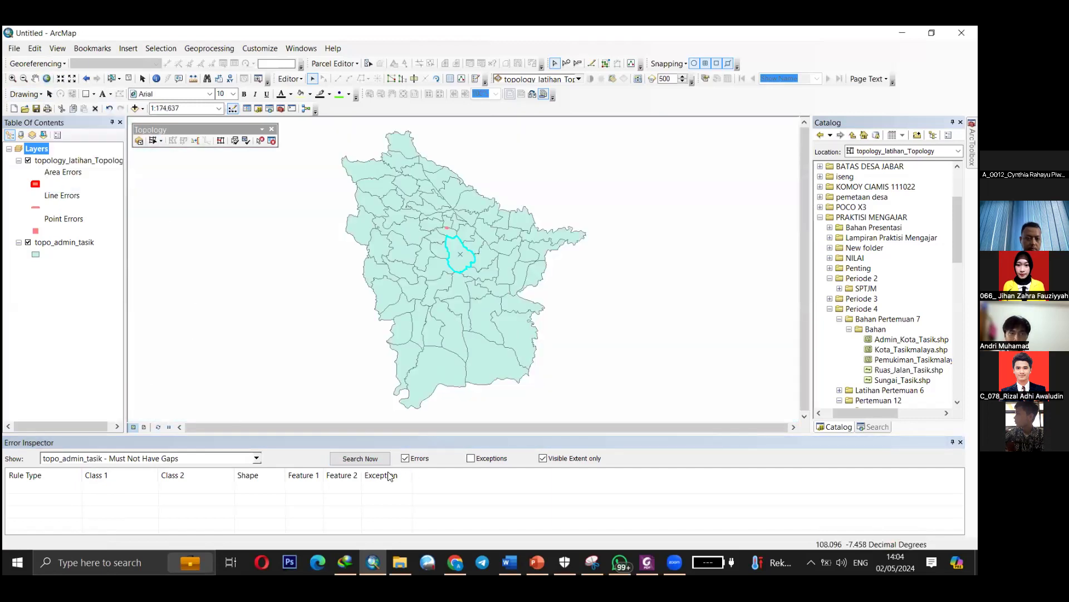
{"action": "left_click", "coordinate": [375, 458]}
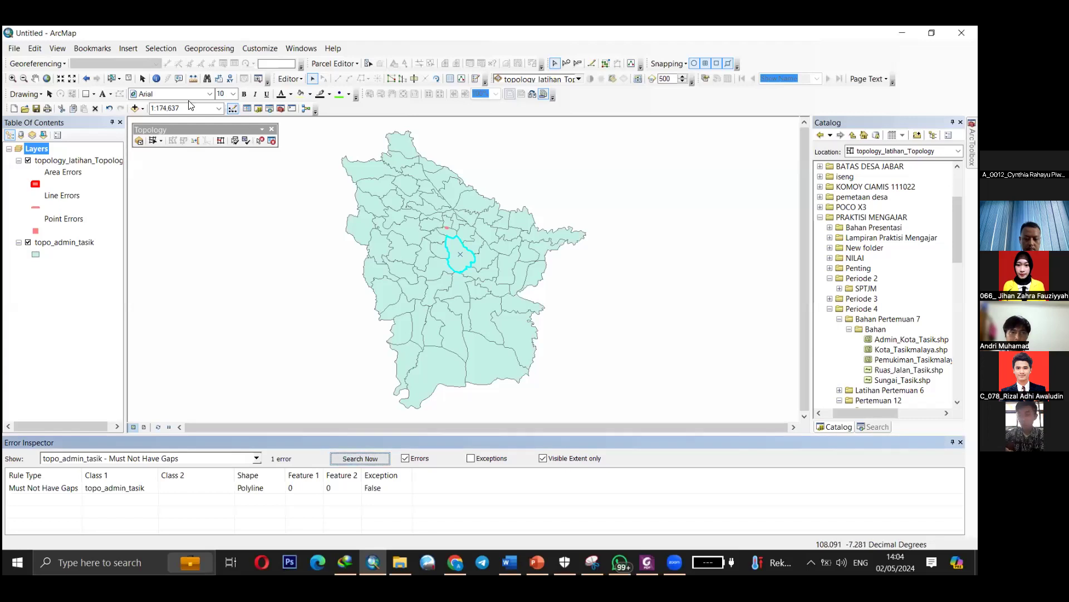
Clear the feature selection and zoom to the Must Not Have Gaps error found in the search.
{"action": "left_click", "coordinate": [129, 78]}
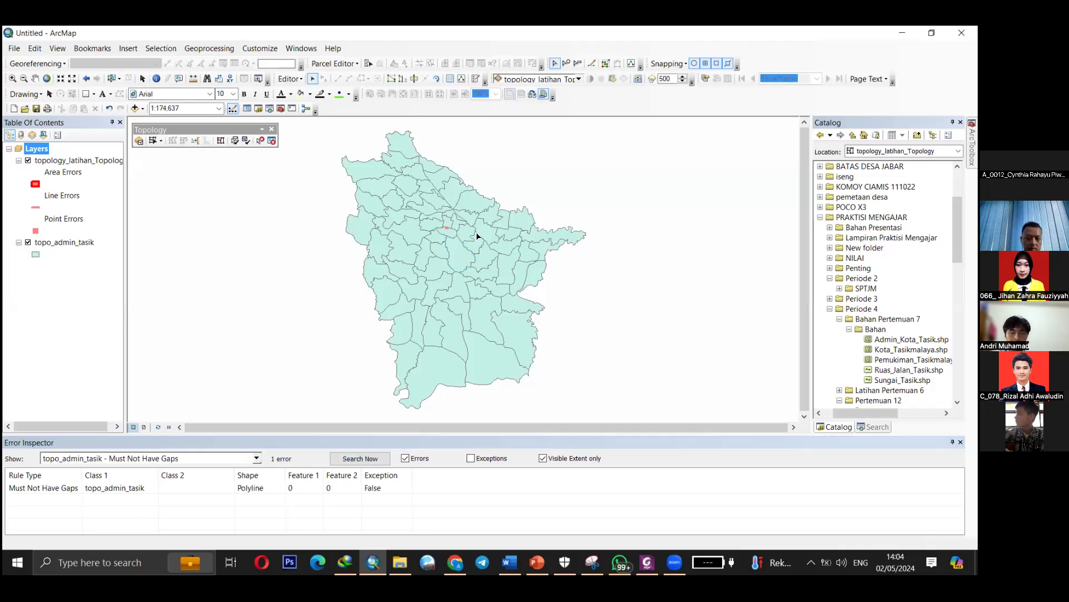
{"action": "scroll", "coordinate": [444, 216], "scroll_direction": "up", "scroll_amount": 1}
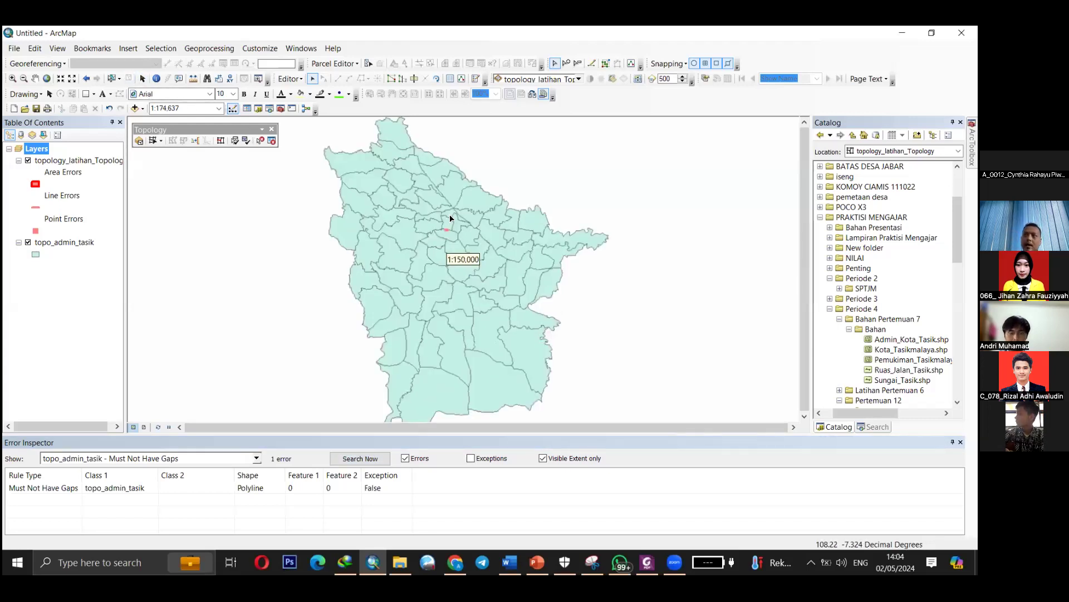
{"action": "left_click", "coordinate": [63, 488]}
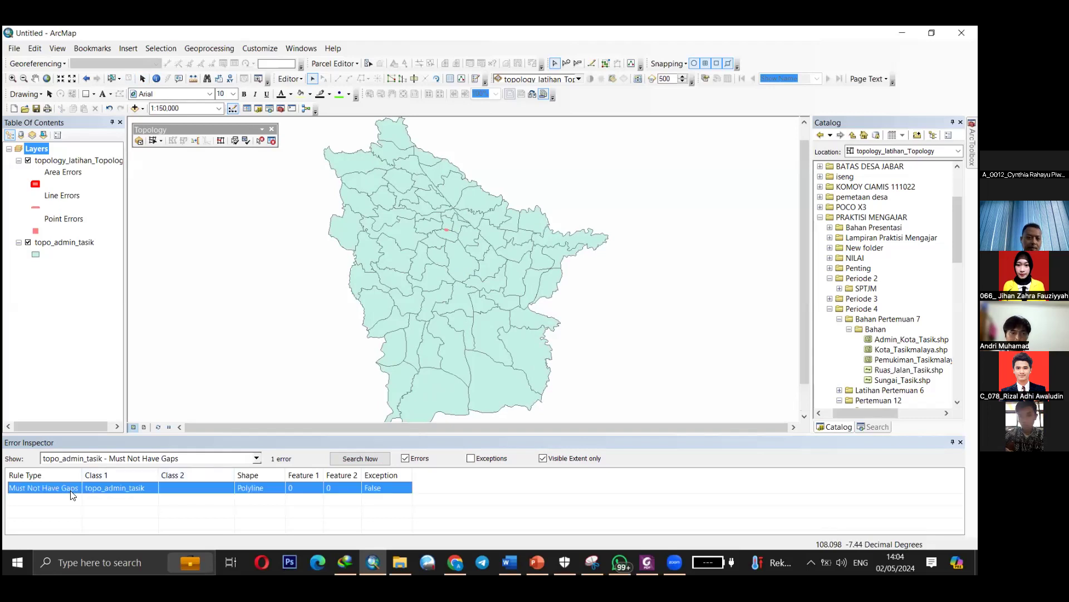
{"action": "right_click", "coordinate": [63, 488]}
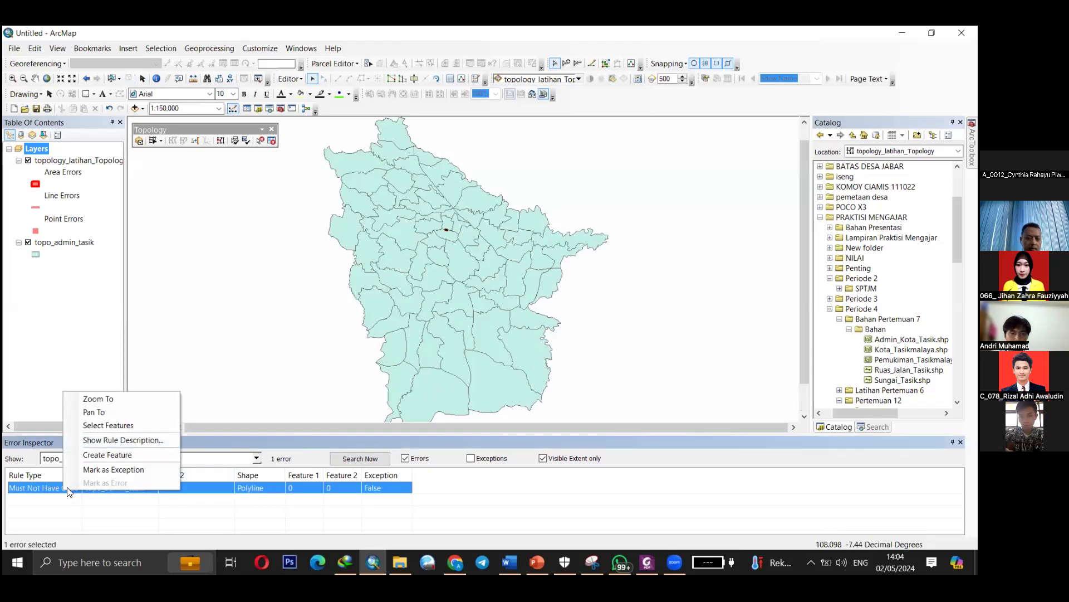
{"action": "left_click", "coordinate": [118, 398]}
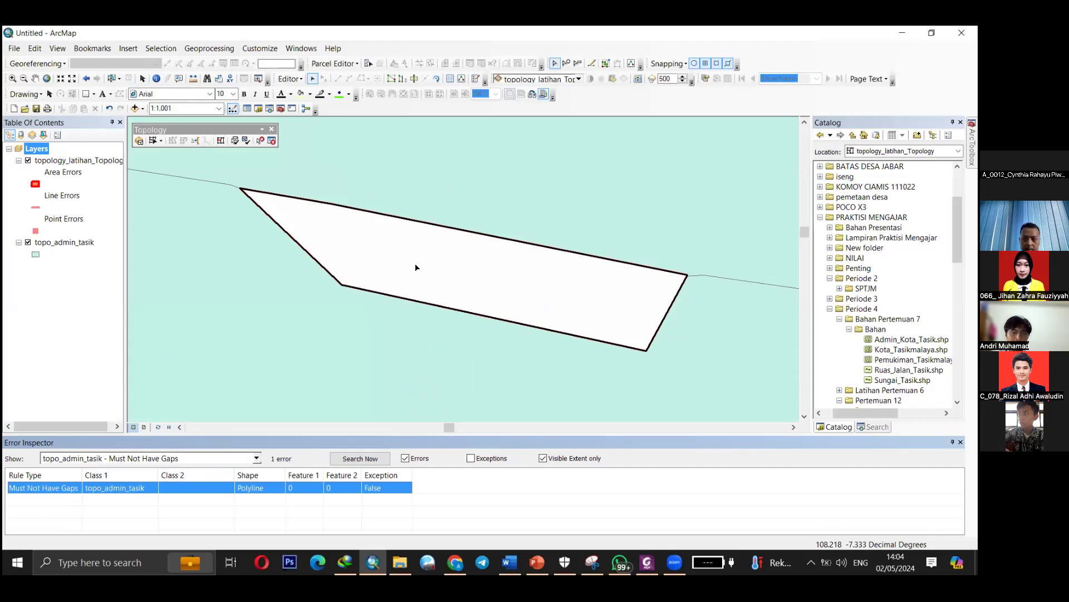
Fix the elongated four-sided gap error by creating a feature from its shape.
{"action": "scroll", "coordinate": [412, 271], "scroll_direction": "up", "scroll_amount": 3}
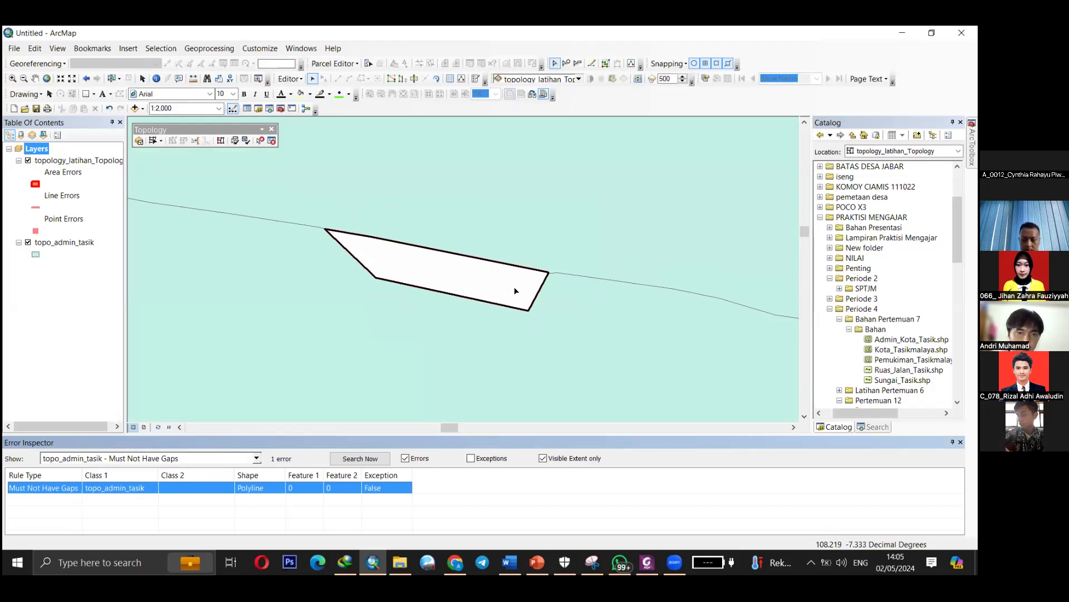
{"action": "left_click", "coordinate": [264, 141]}
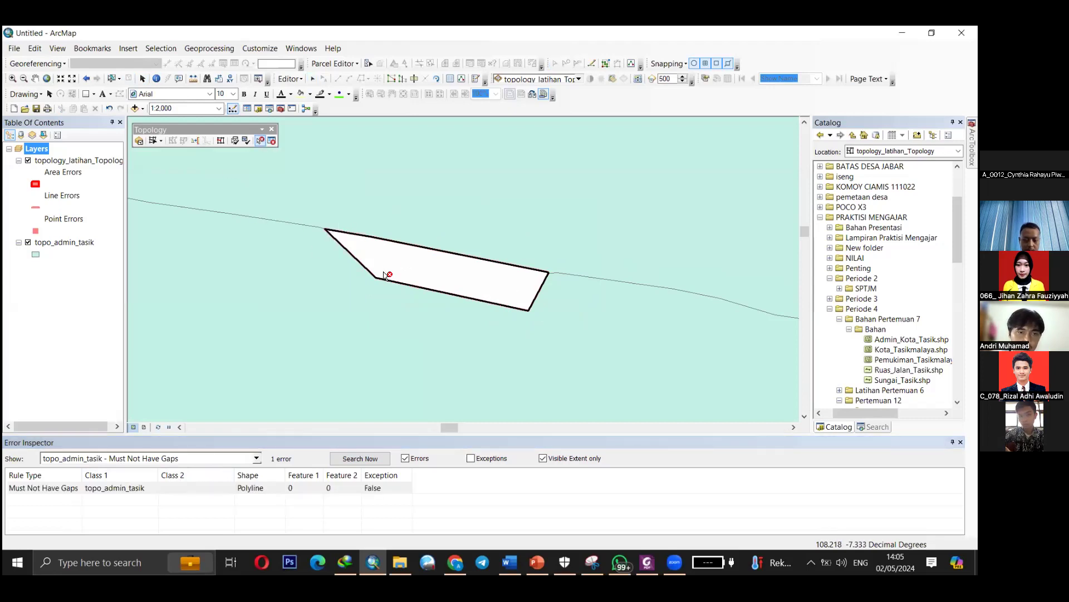
{"action": "right_click", "coordinate": [406, 259]}
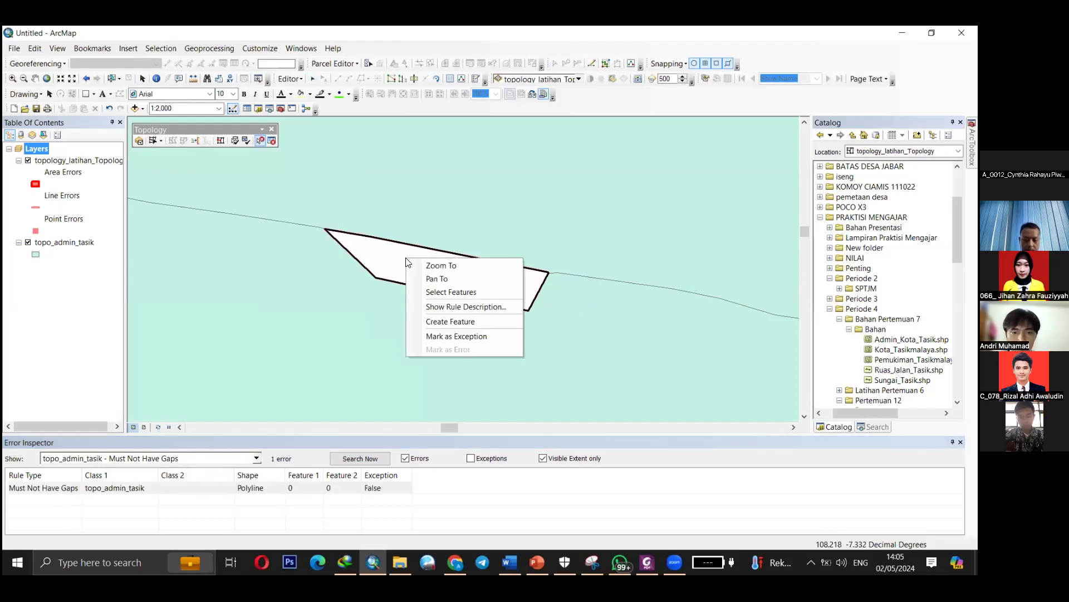
{"action": "left_click", "coordinate": [472, 321]}
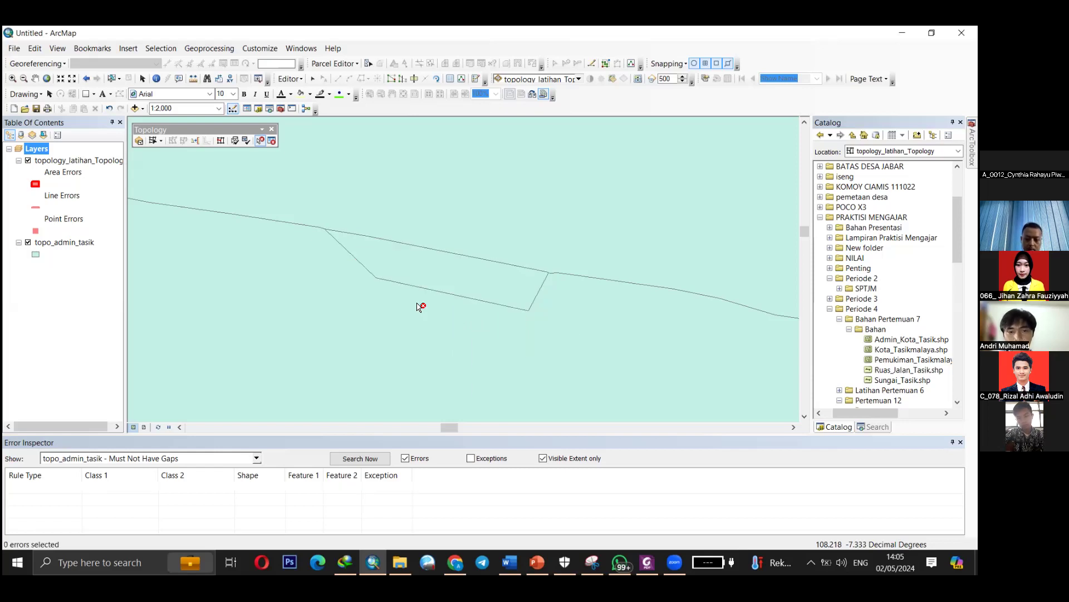
Open the topo_admin_tasik attribute table, close the Error Inspector and select the last record, OBJECTID_1 71.
{"action": "scroll", "coordinate": [419, 305], "scroll_direction": "up", "scroll_amount": 1}
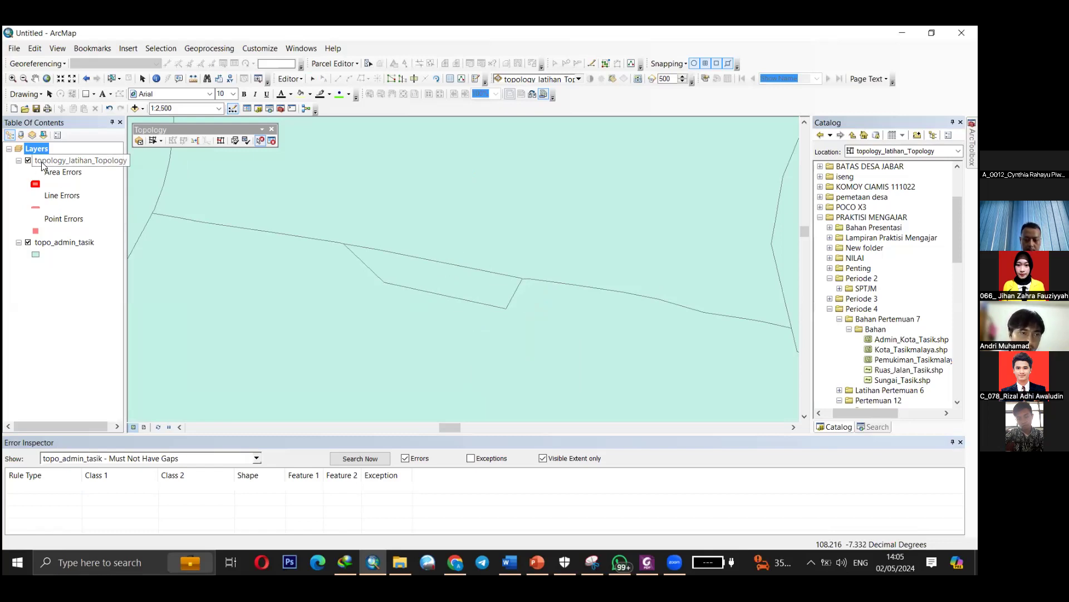
{"action": "left_click", "coordinate": [61, 248]}
{"action": "right_click", "coordinate": [61, 250]}
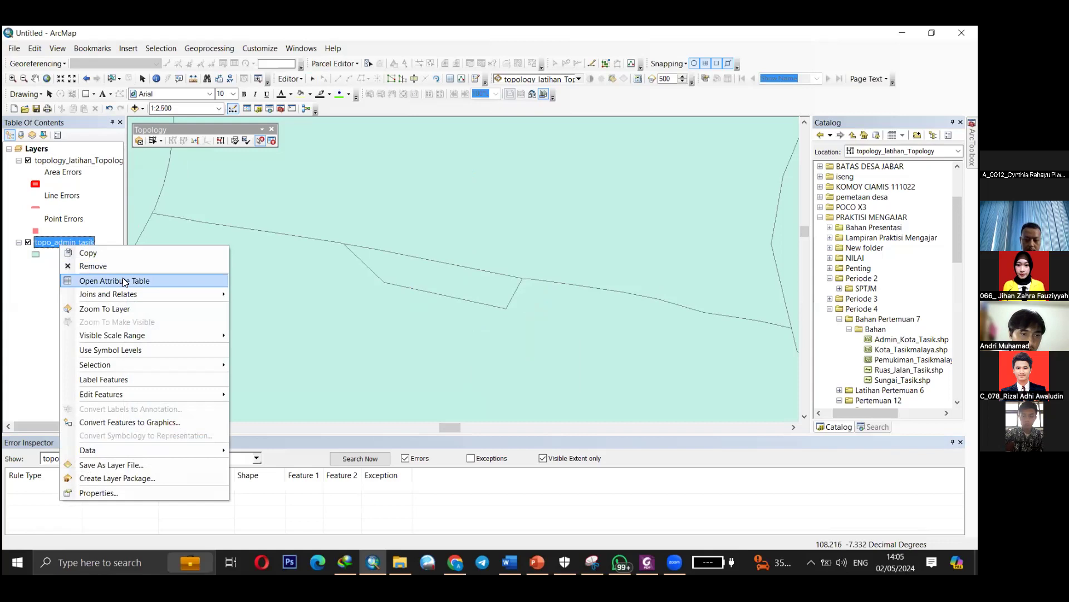
{"action": "left_click", "coordinate": [122, 278]}
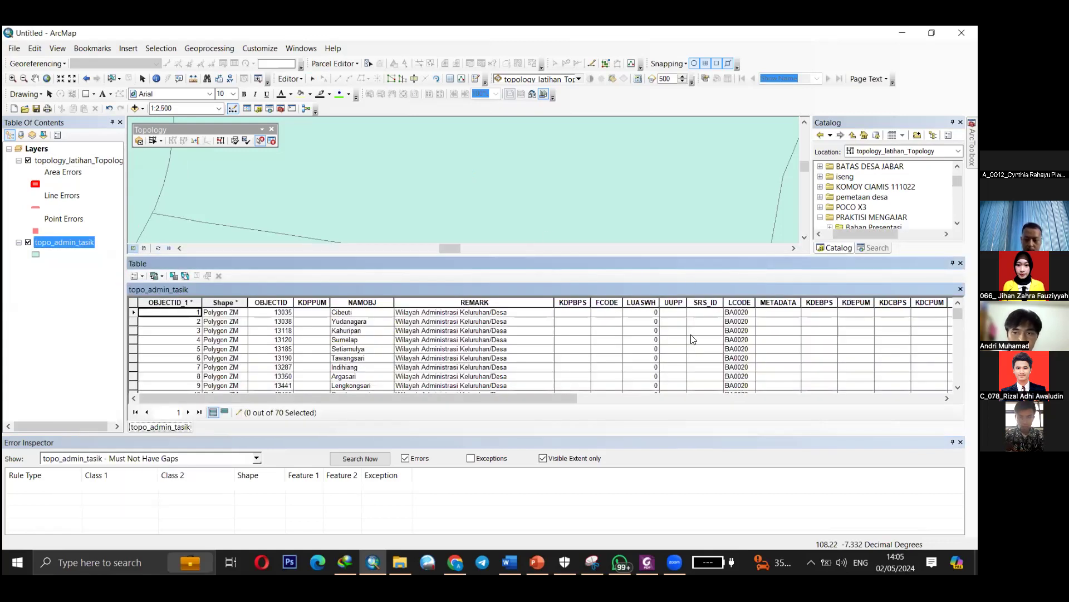
{"action": "left_click", "coordinate": [961, 442]}
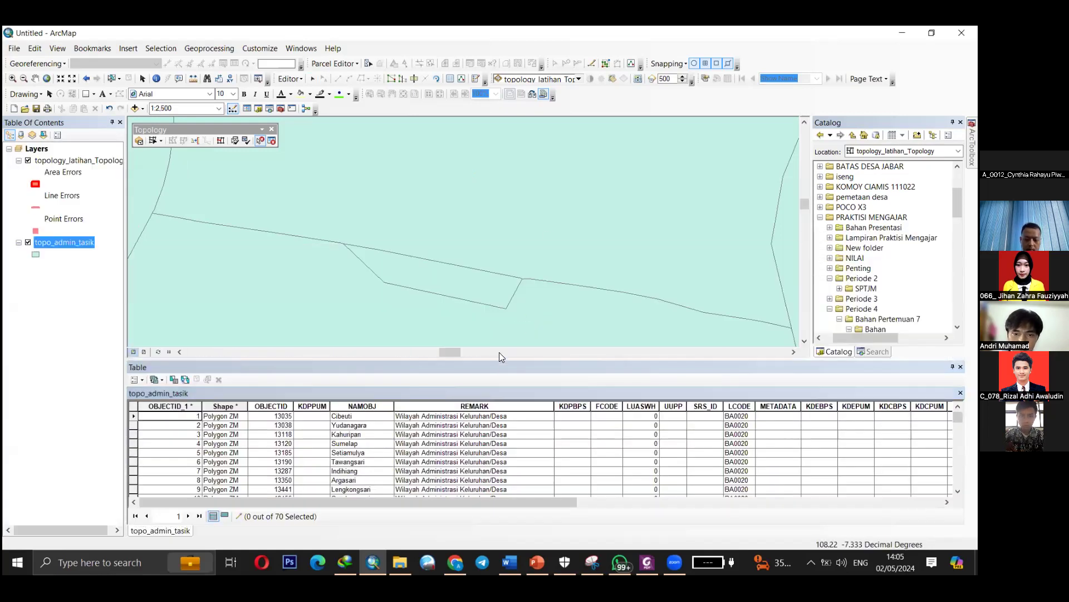
{"action": "left_click_drag", "start_coordinate": [958, 417], "coordinate": [958, 482]}
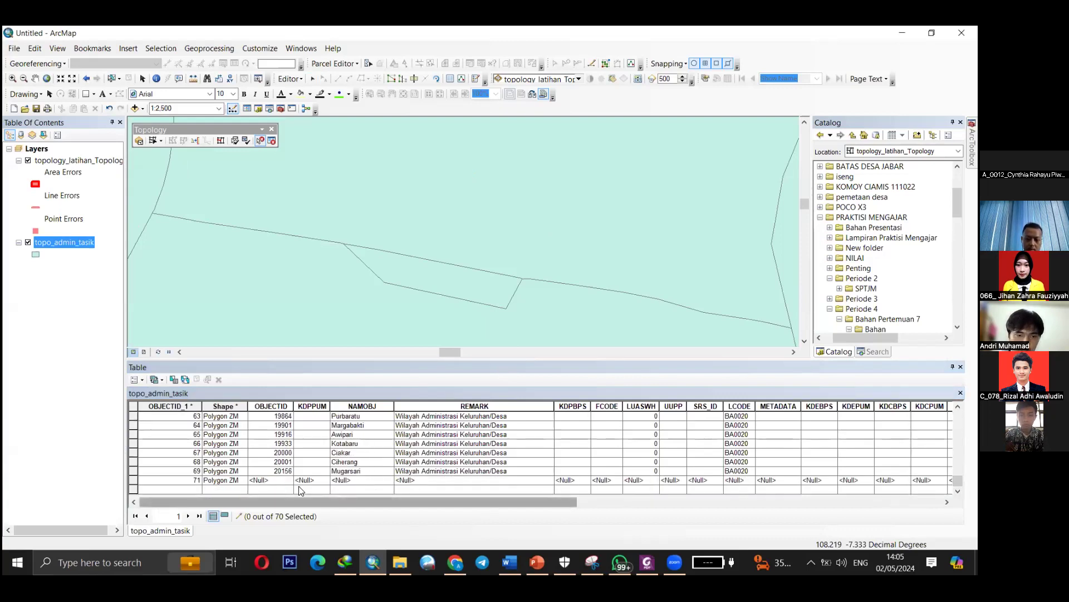
{"action": "left_click", "coordinate": [133, 480]}
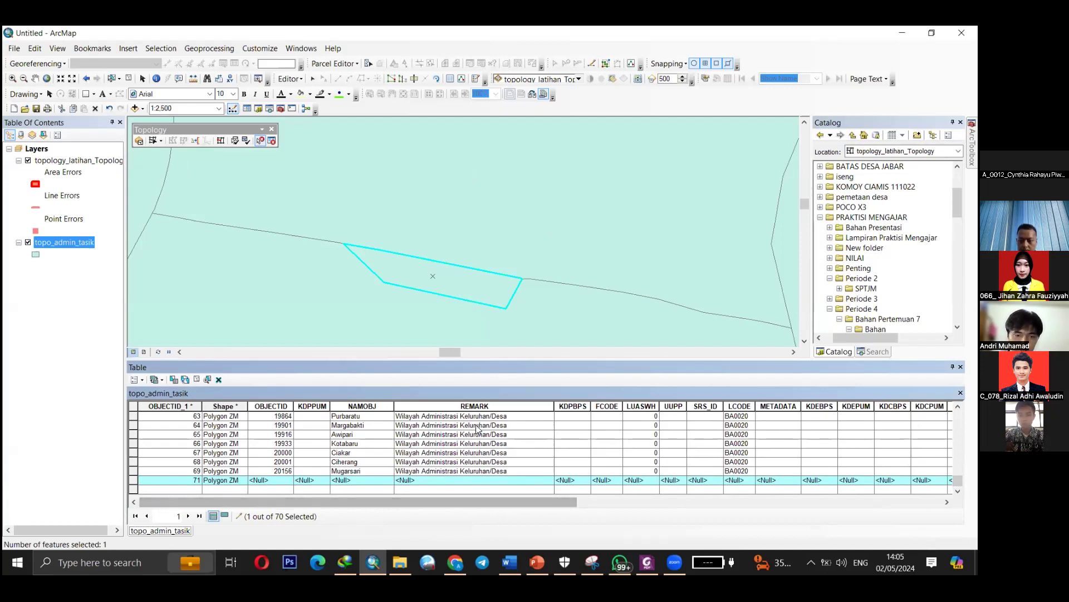
Review the attribute fields of the new polygon's record in the topo_admin_tasik table.
{"action": "left_click_drag", "start_coordinate": [293, 500], "coordinate": [214, 496]}
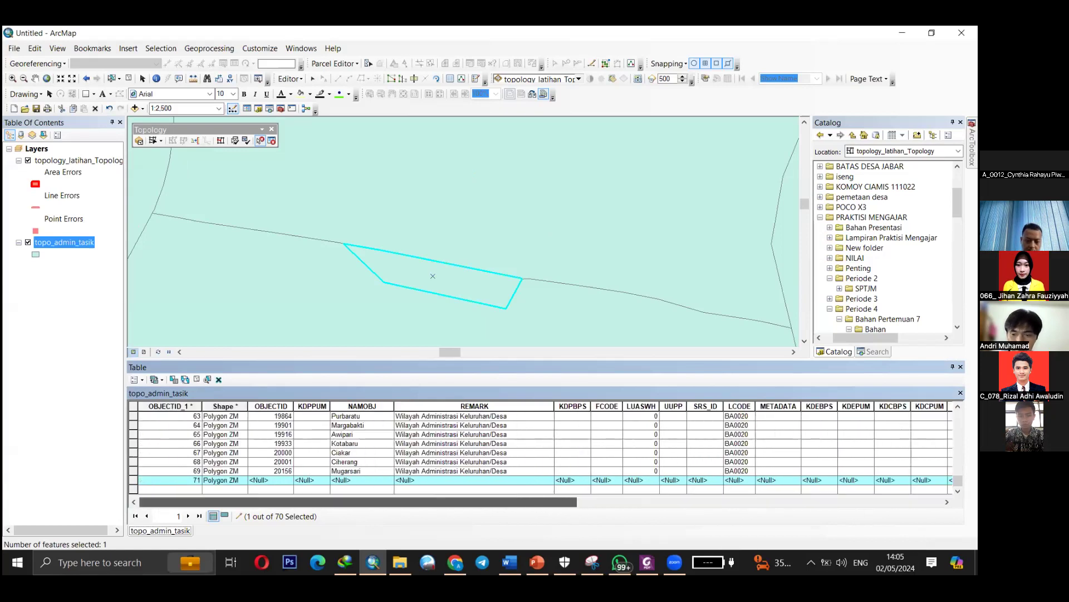
{"action": "left_click_drag", "start_coordinate": [854, 473], "coordinate": [852, 480]}
{"action": "left_click_drag", "start_coordinate": [538, 491], "coordinate": [230, 490]}
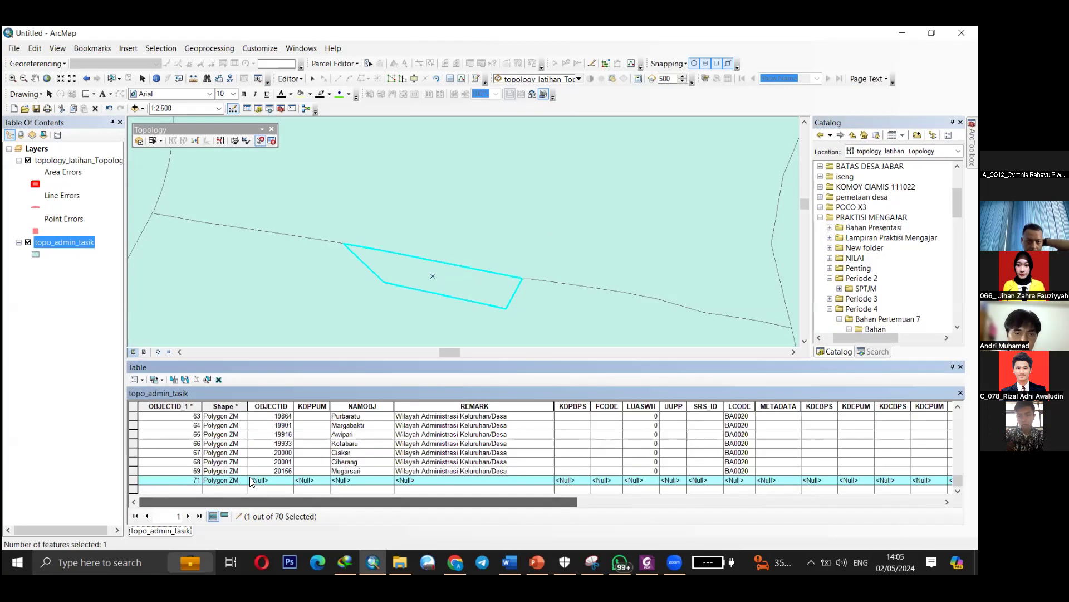
{"action": "right_click", "coordinate": [133, 483]}
{"action": "left_click", "coordinate": [133, 484]}
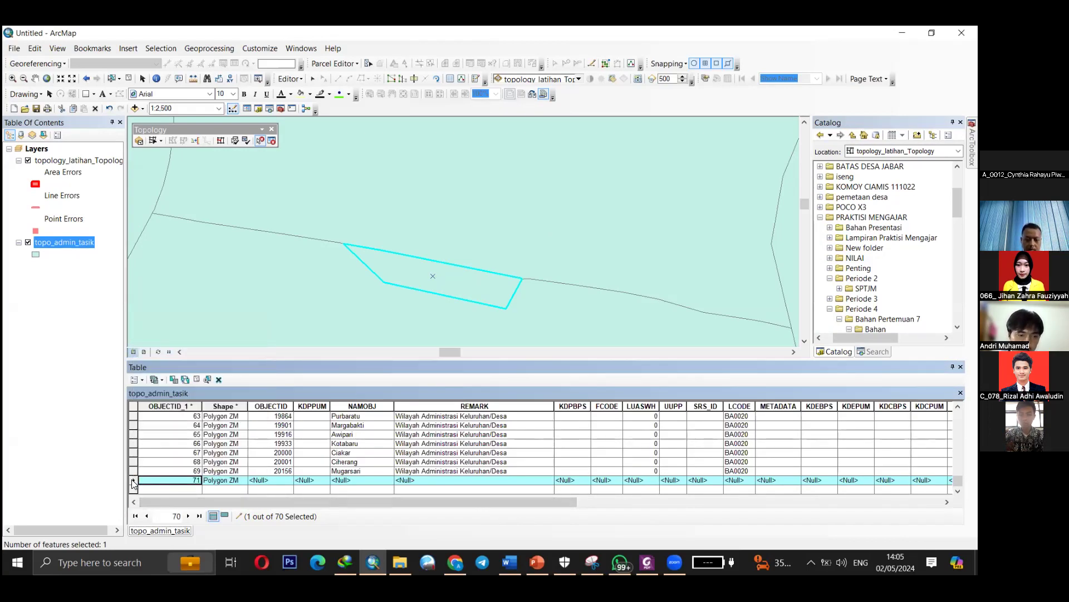
{"action": "left_click", "coordinate": [112, 78]}
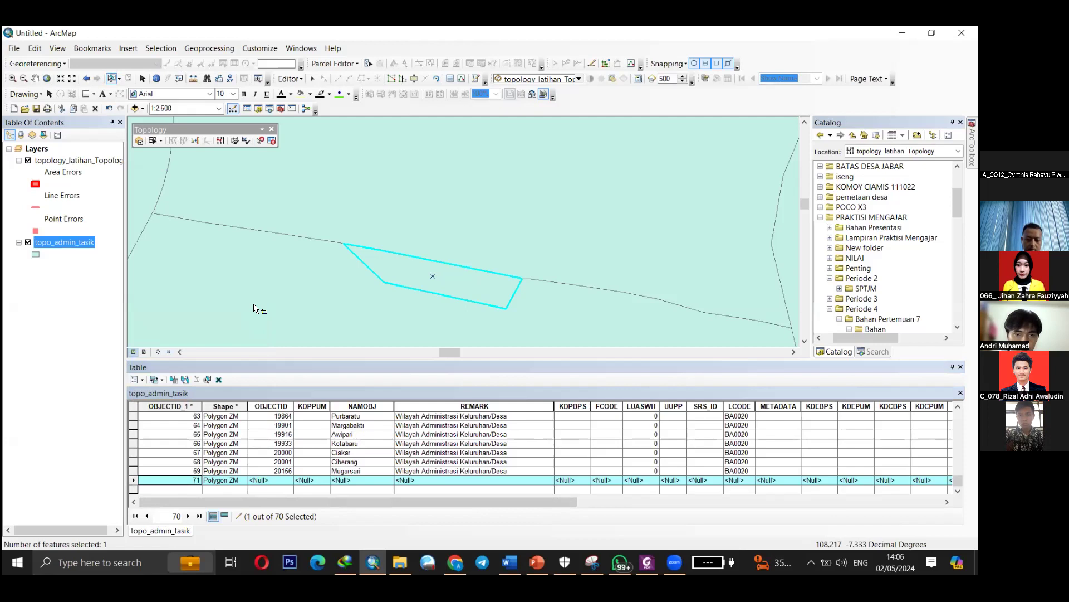
{"action": "left_click", "coordinate": [255, 306], "text": "shift"}
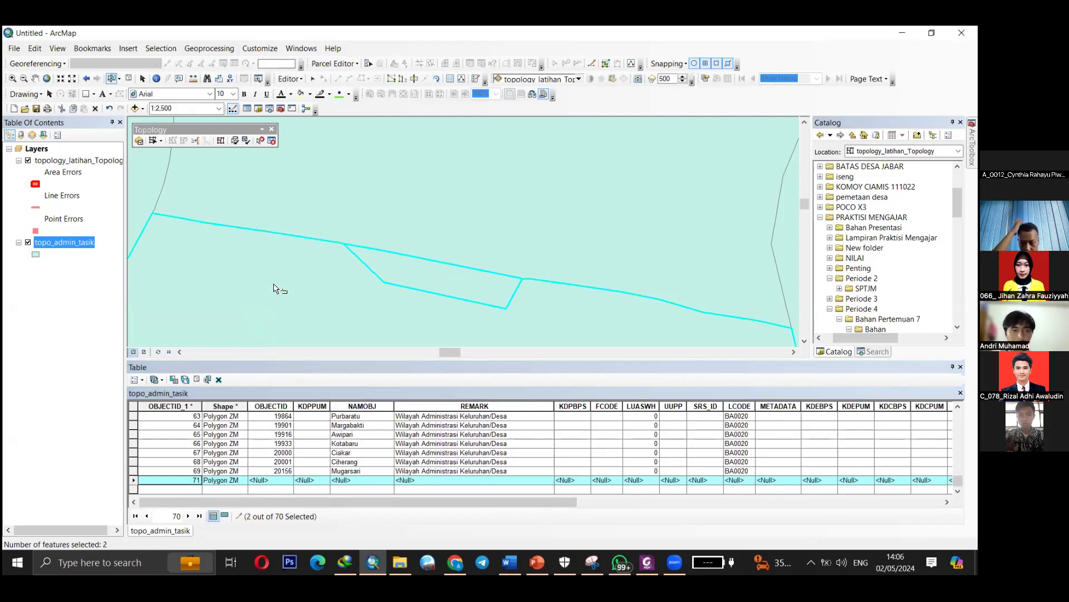
{"action": "left_click", "coordinate": [361, 188], "text": "shift"}
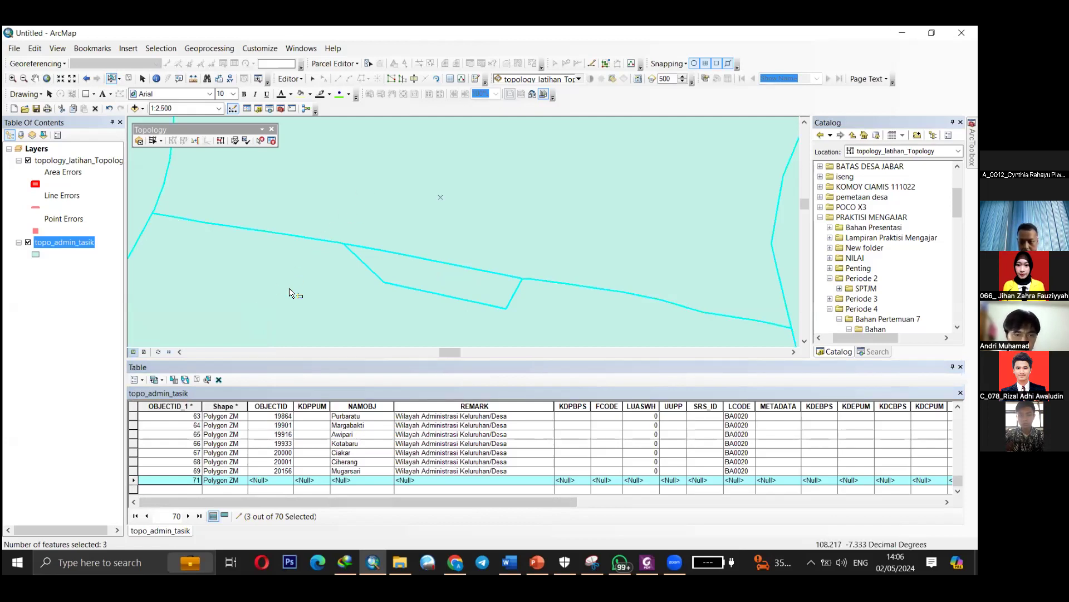
{"action": "left_click", "coordinate": [129, 78]}
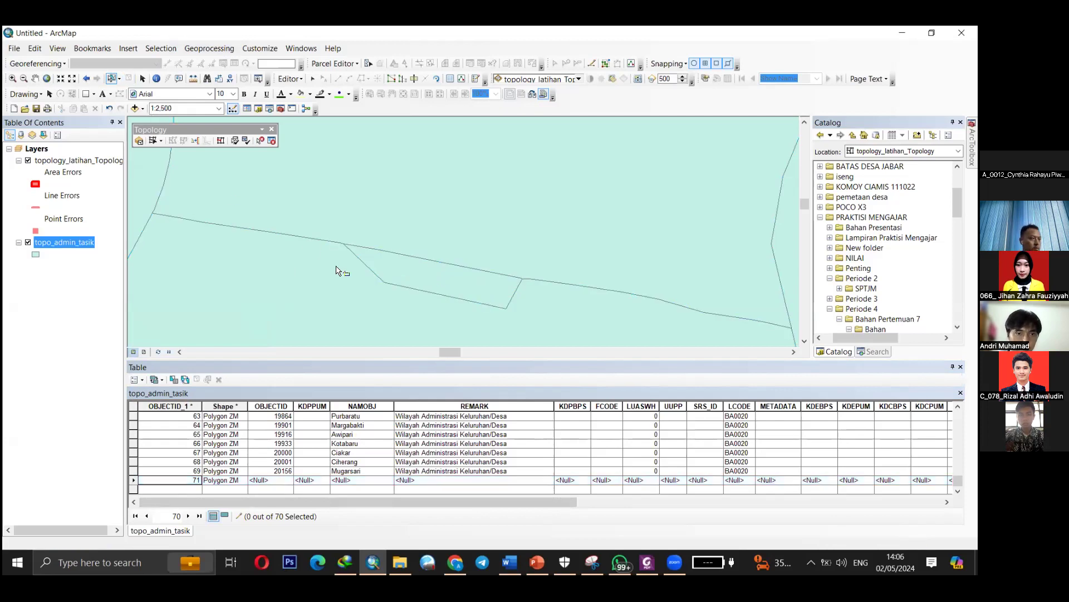
Try to merge the gap polygon, OBJECTID_1 71, with the adjoining polygon south of it, using feature 71 as the merge target.
{"action": "left_click", "coordinate": [131, 480]}
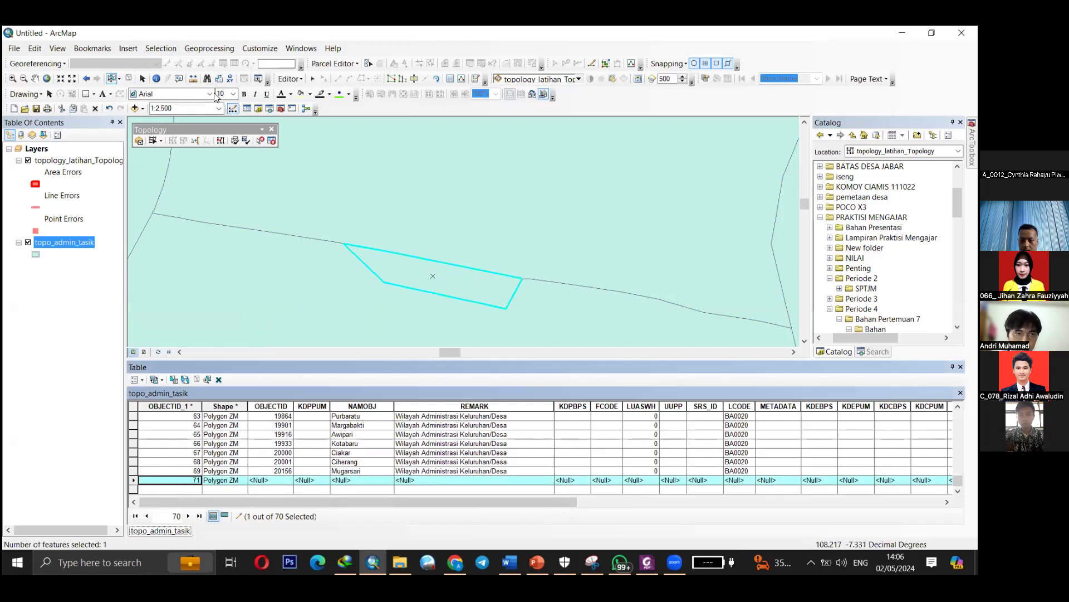
{"action": "left_click", "coordinate": [269, 279], "text": "shift"}
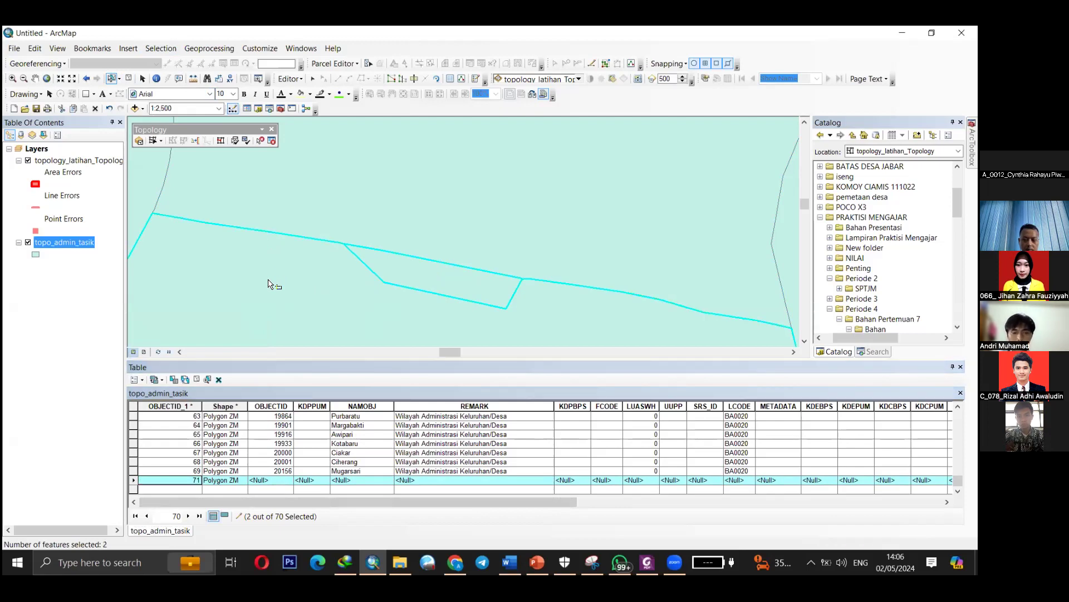
{"action": "left_click", "coordinate": [295, 83]}
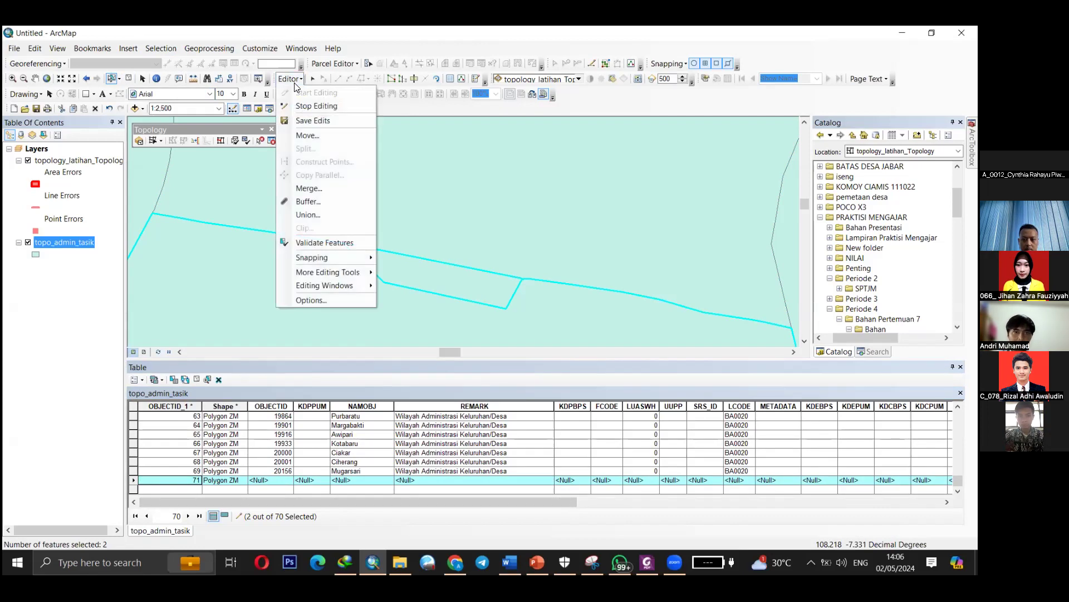
{"action": "left_click", "coordinate": [315, 189]}
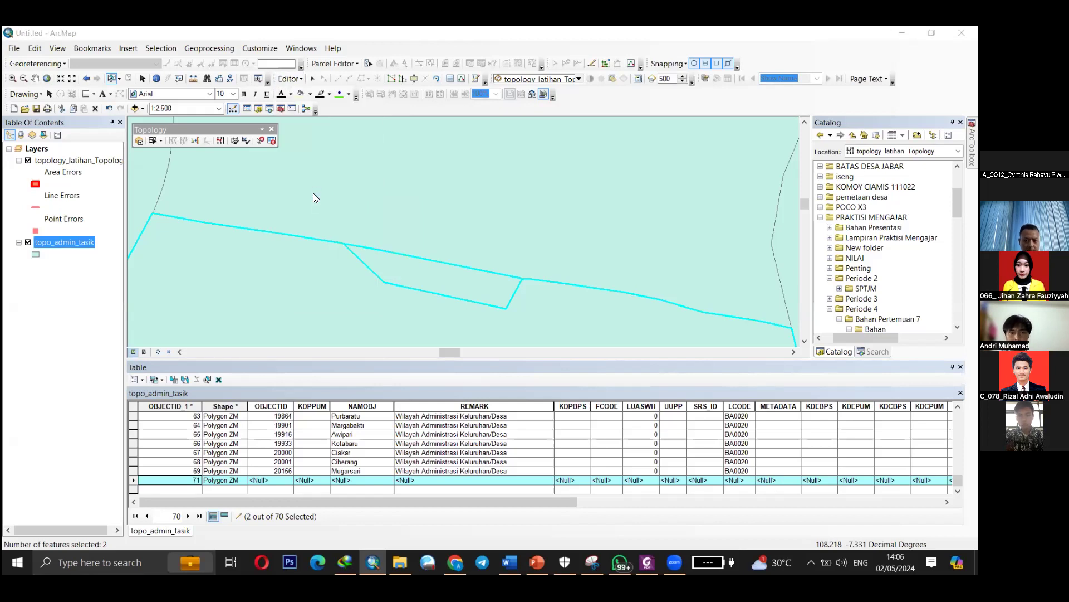
{"action": "left_click", "coordinate": [71, 222]}
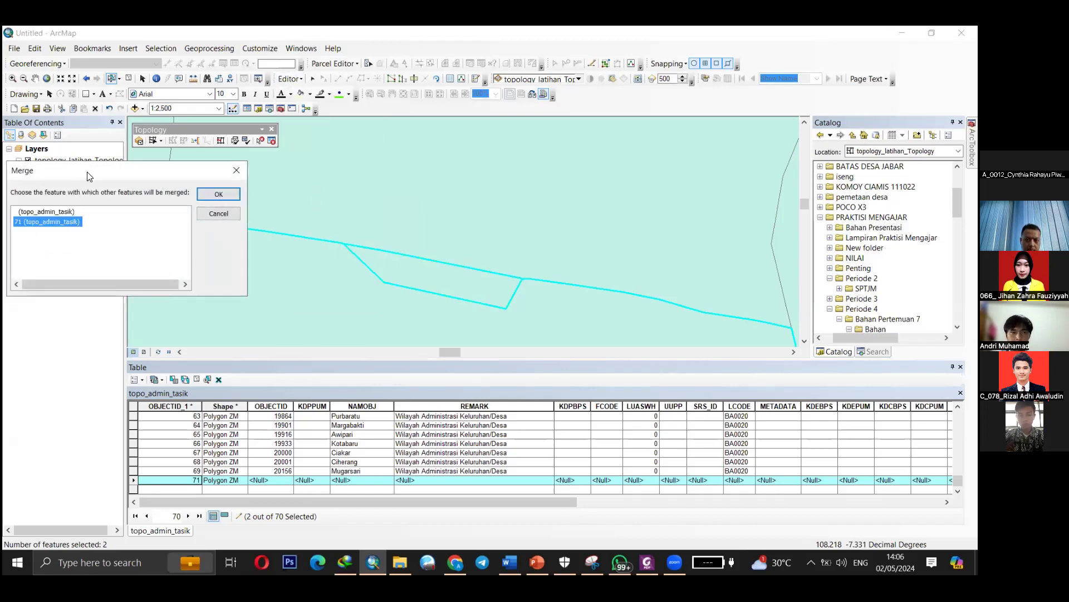
{"action": "left_click_drag", "start_coordinate": [88, 173], "coordinate": [688, 131]}
{"action": "left_click", "coordinate": [552, 184]}
{"action": "left_click", "coordinate": [624, 180]}
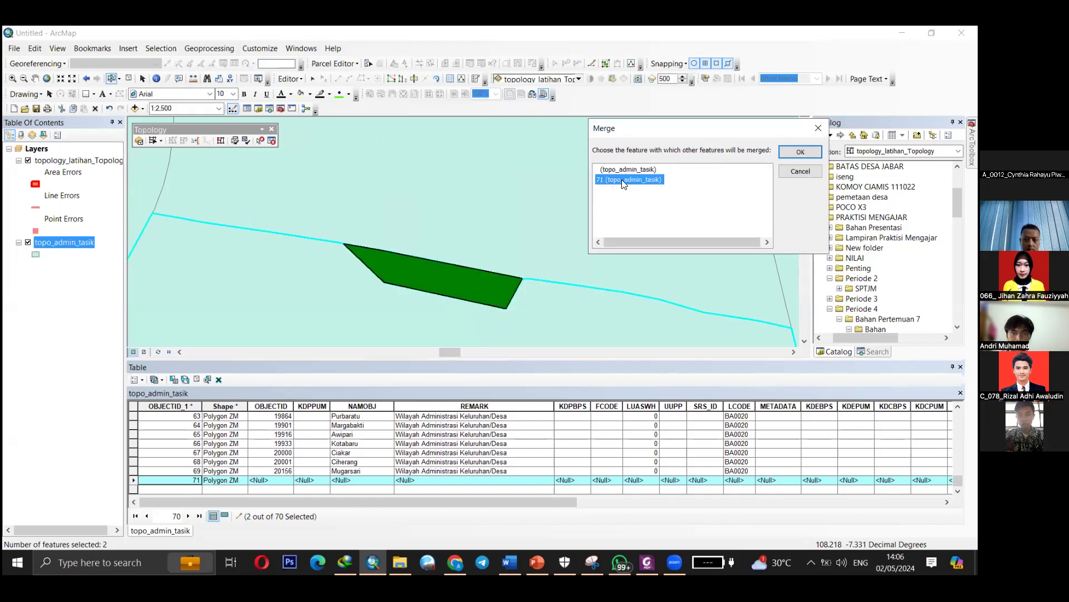
{"action": "key", "text": "Return"}
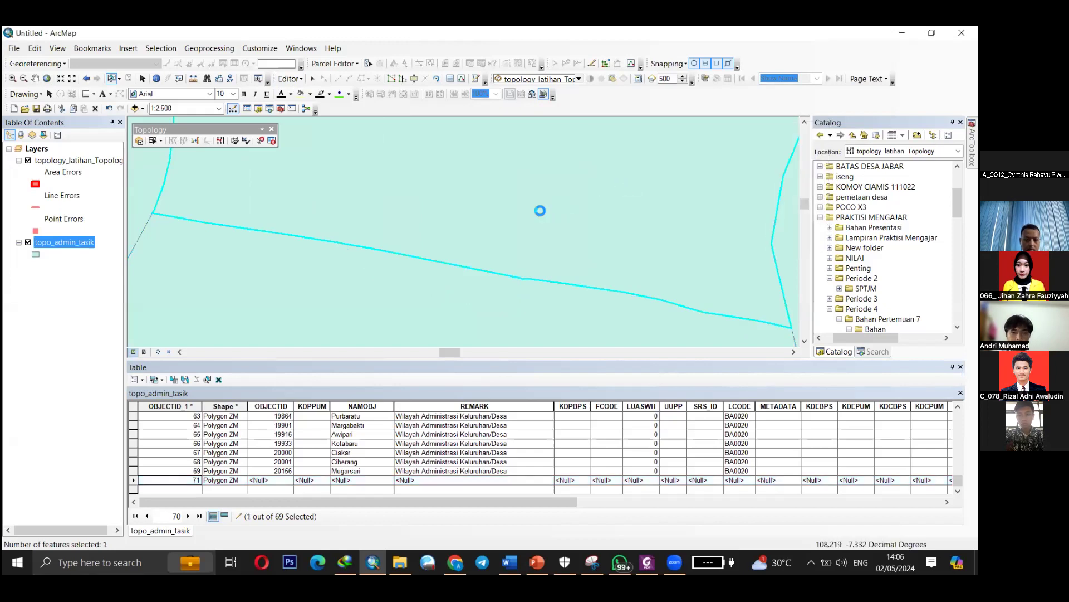
Merge the gap polygon 71 into the adjoining polygon south of it, choosing the unnumbered topo_admin_tasik feature as the merge target.
{"action": "left_click", "coordinate": [406, 278], "text": "shift"}
{"action": "left_click", "coordinate": [293, 79]}
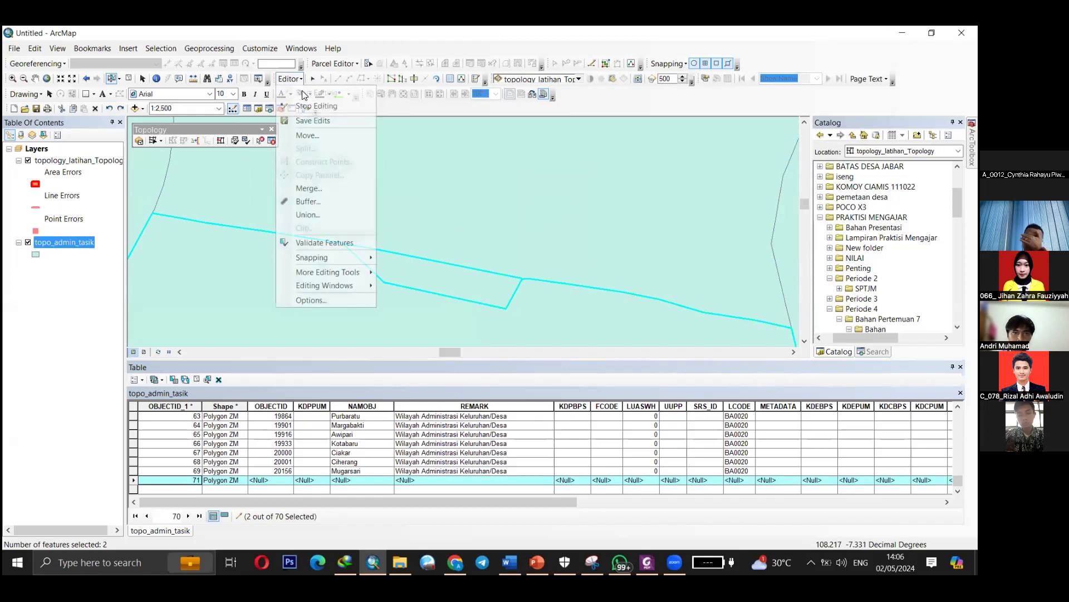
{"action": "left_click", "coordinate": [308, 189]}
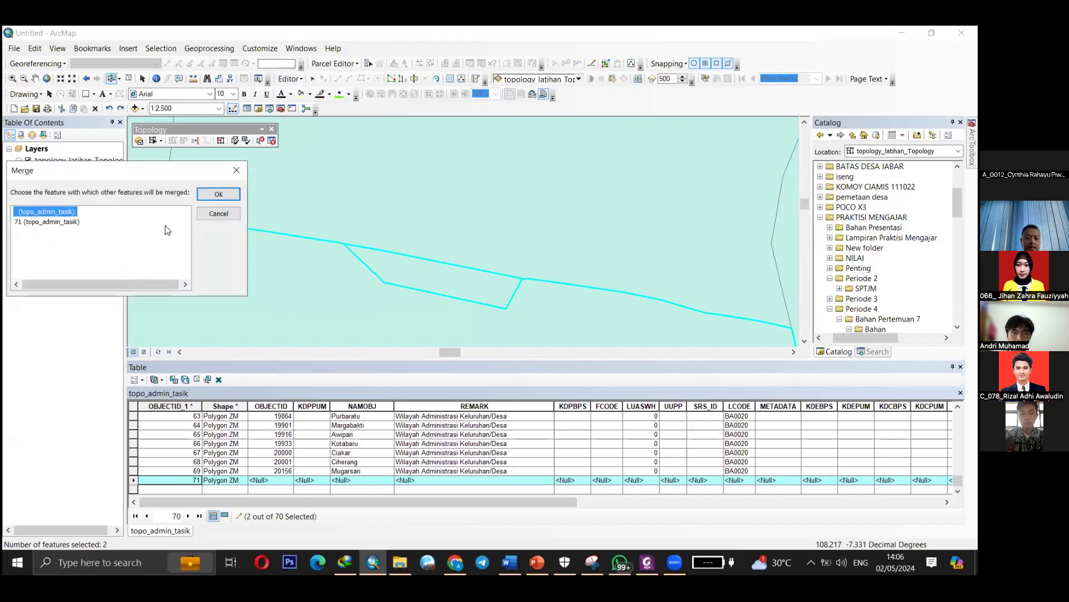
{"action": "left_click_drag", "start_coordinate": [150, 176], "coordinate": [663, 133]}
{"action": "left_click", "coordinate": [503, 210]}
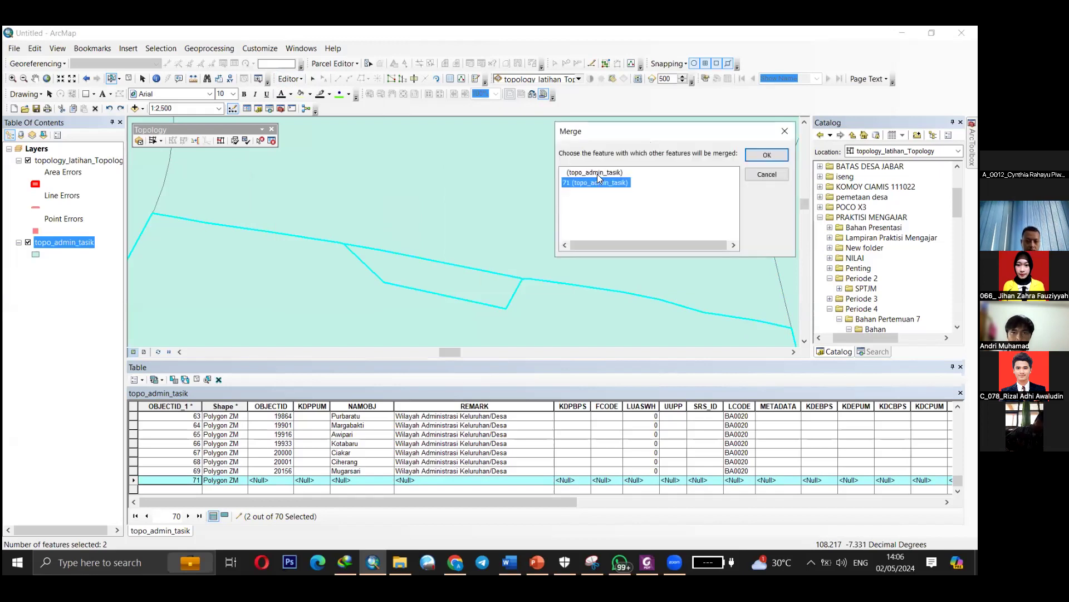
{"action": "left_click", "coordinate": [597, 174]}
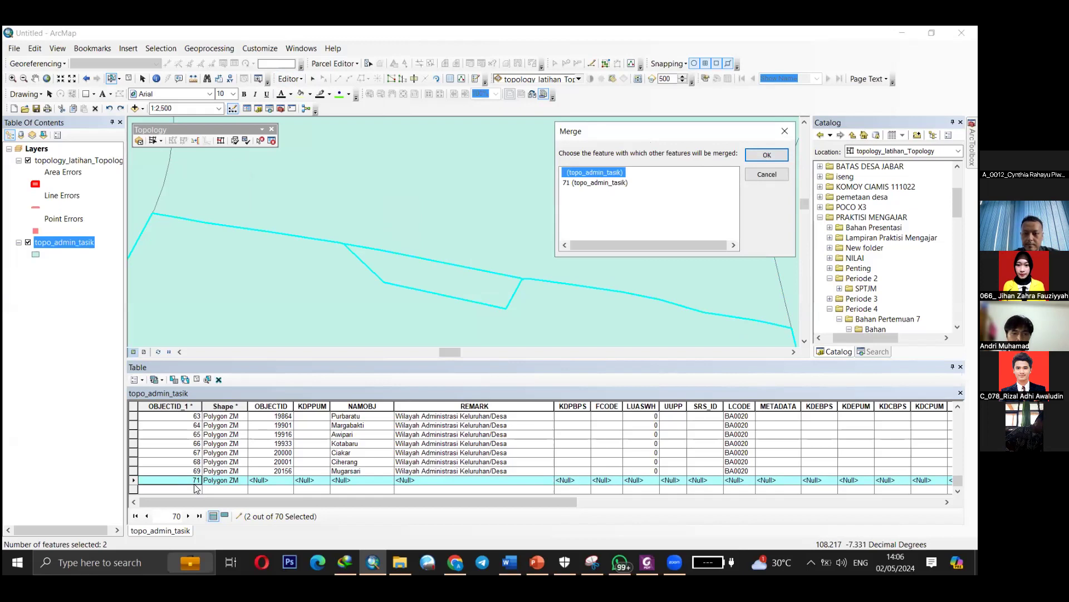
{"action": "left_click", "coordinate": [583, 184]}
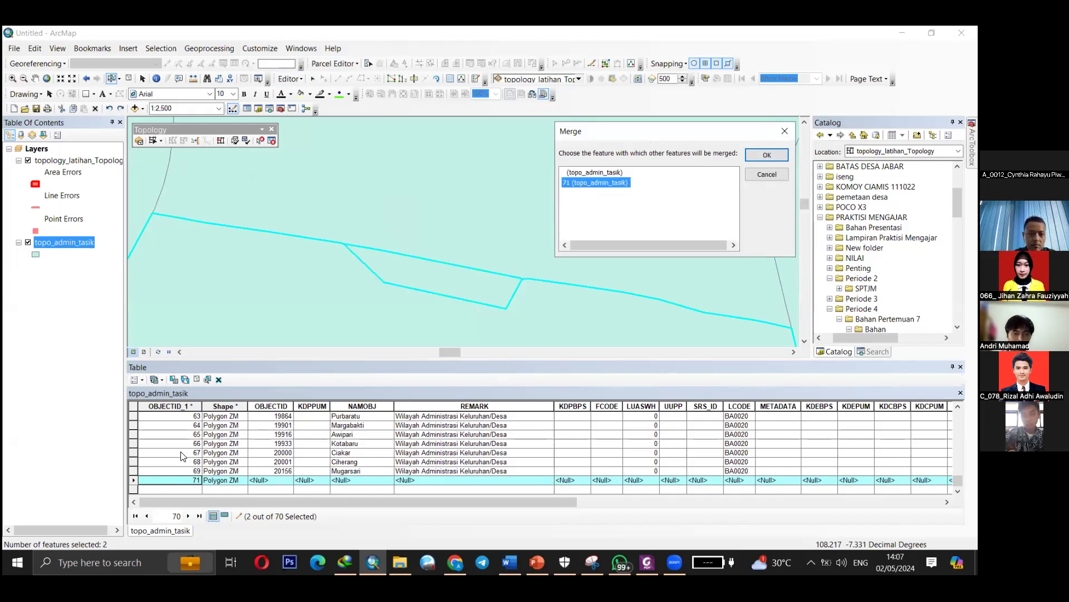
{"action": "left_click", "coordinate": [585, 171]}
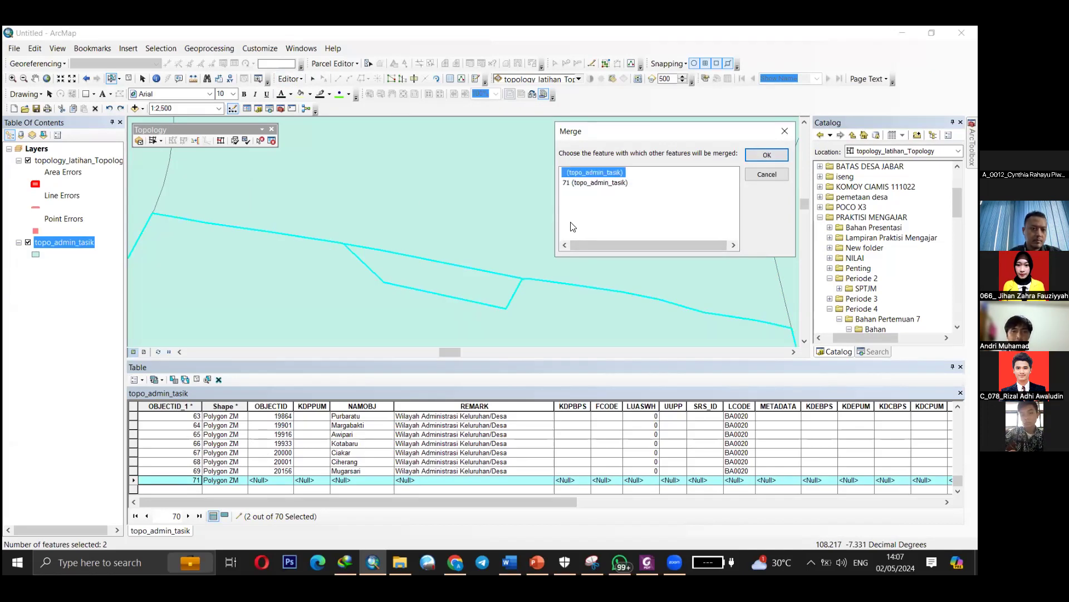
{"action": "left_click", "coordinate": [585, 183]}
{"action": "left_click", "coordinate": [587, 174]}
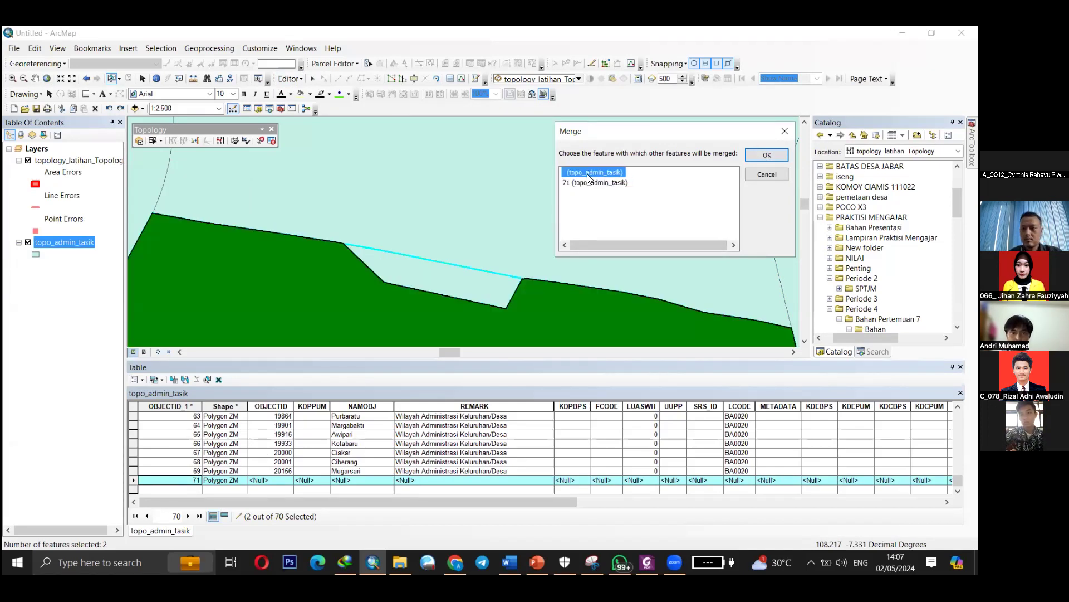
{"action": "left_click", "coordinate": [766, 156]}
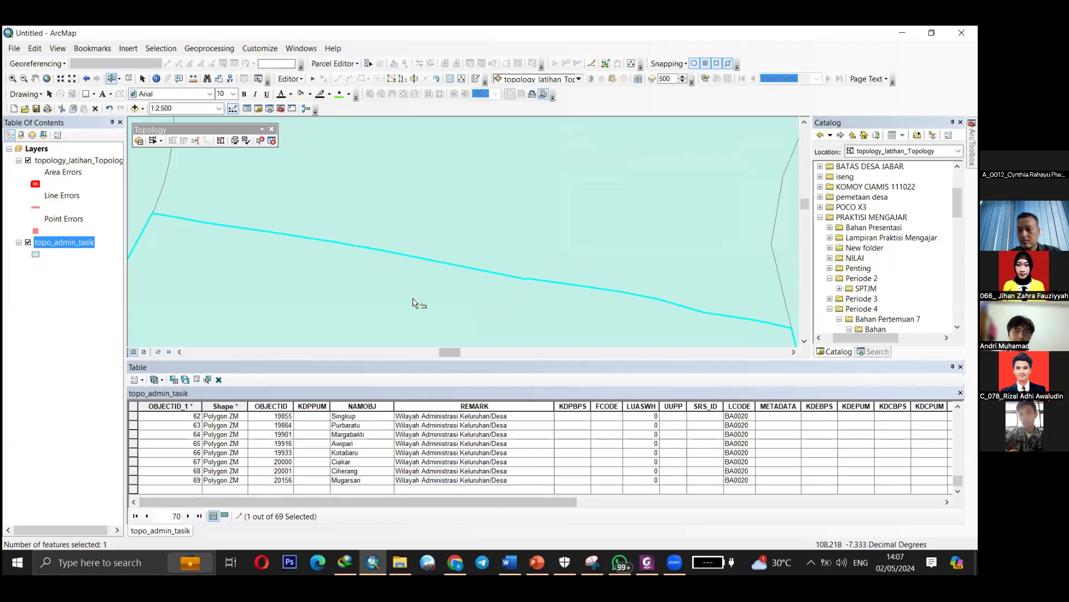
Close the topo_admin_tasik attribute table, show the full extent of the map and clear the feature selection.
{"action": "scroll", "coordinate": [388, 292], "scroll_direction": "down", "scroll_amount": 4}
{"action": "scroll", "coordinate": [423, 304], "scroll_direction": "down", "scroll_amount": 3}
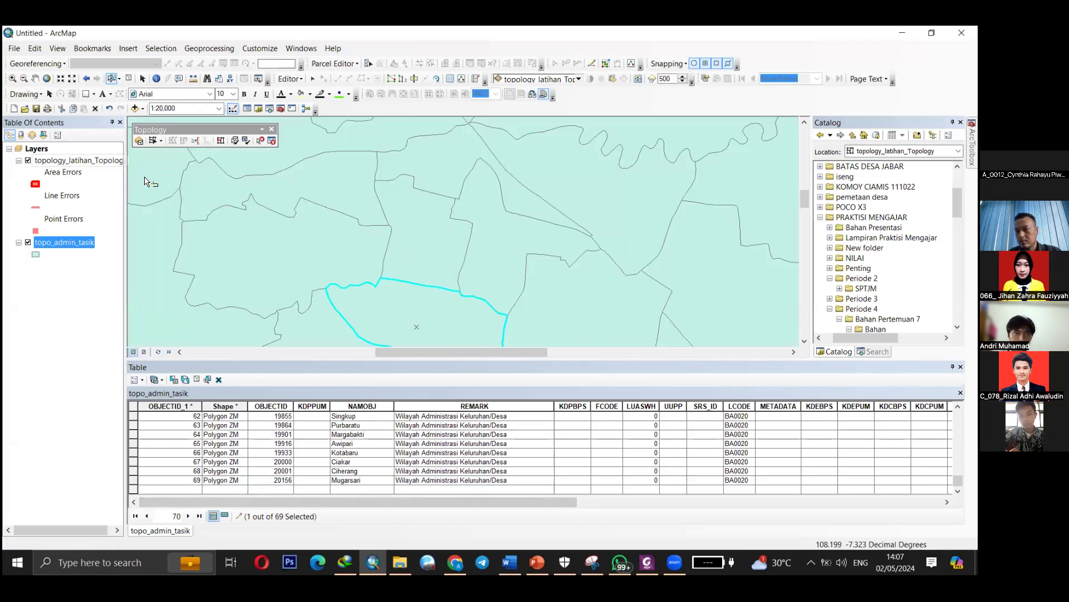
{"action": "left_click", "coordinate": [961, 366]}
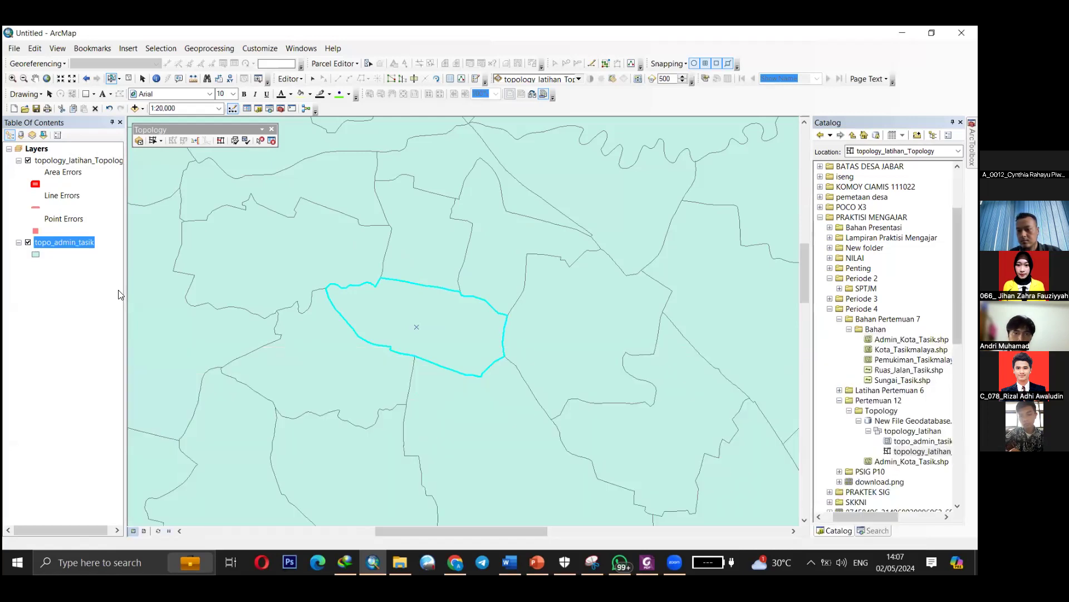
{"action": "left_click", "coordinate": [48, 79]}
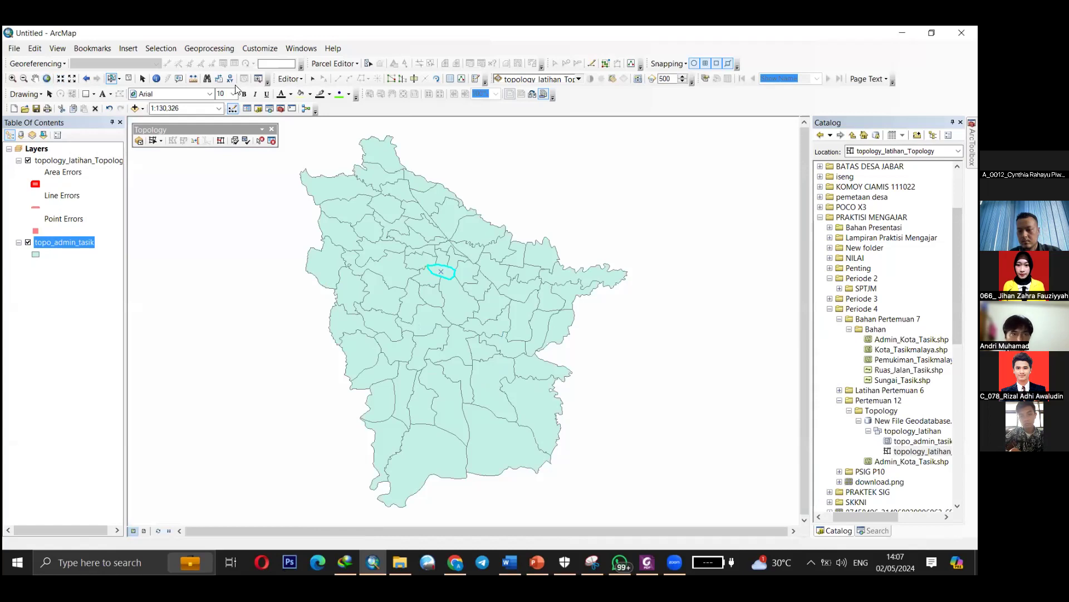
{"action": "left_click", "coordinate": [130, 79]}
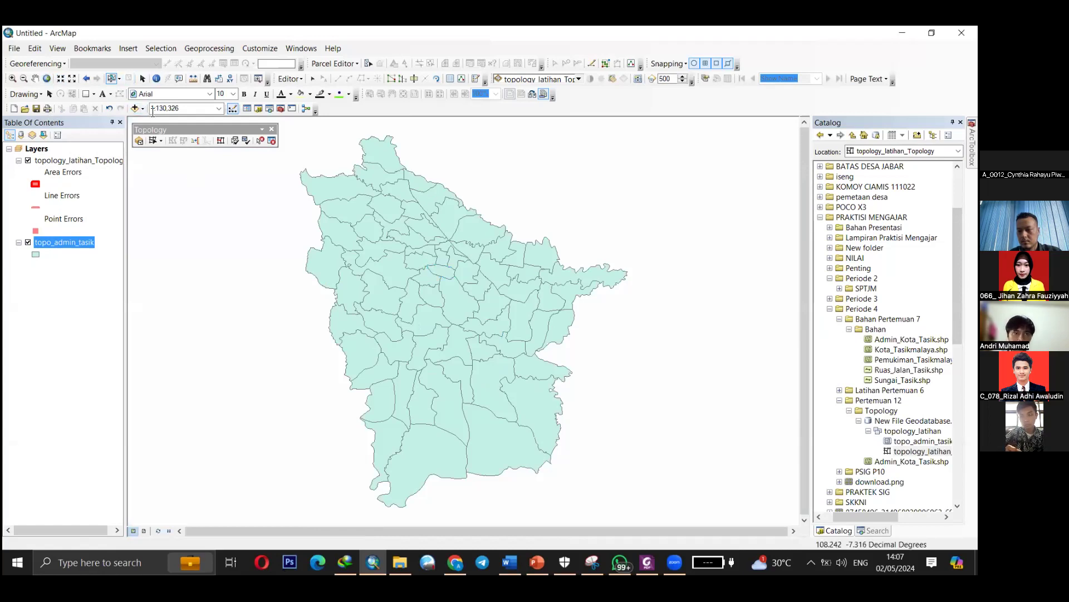
Search the Error Inspector for Must Not Have Gaps errors and for Must Not Overlap errors with exceptions included.
{"action": "left_click", "coordinate": [271, 141]}
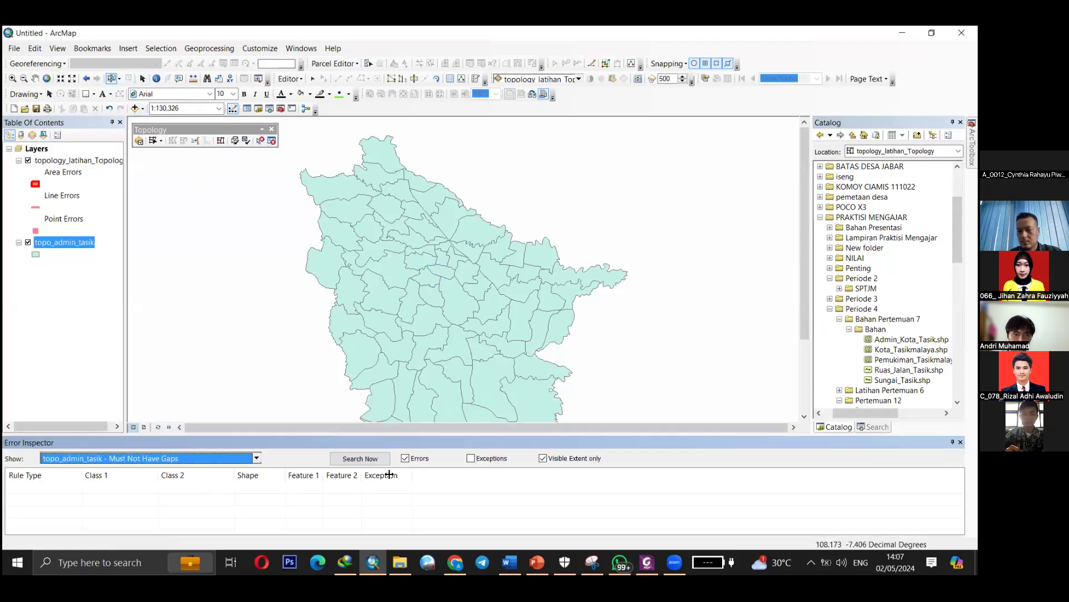
{"action": "left_click", "coordinate": [351, 458]}
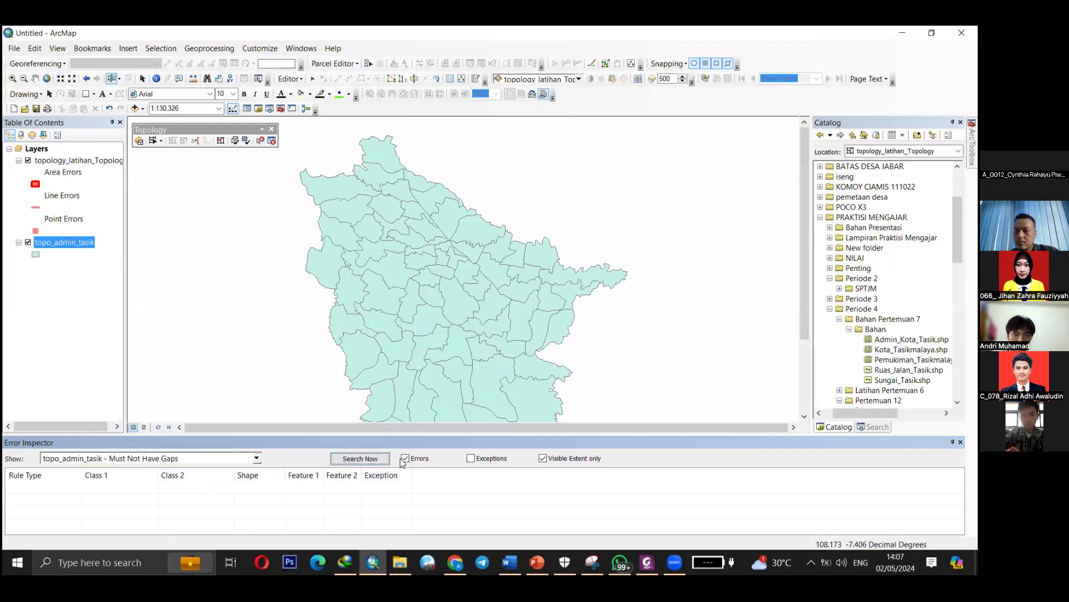
{"action": "left_click", "coordinate": [256, 459]}
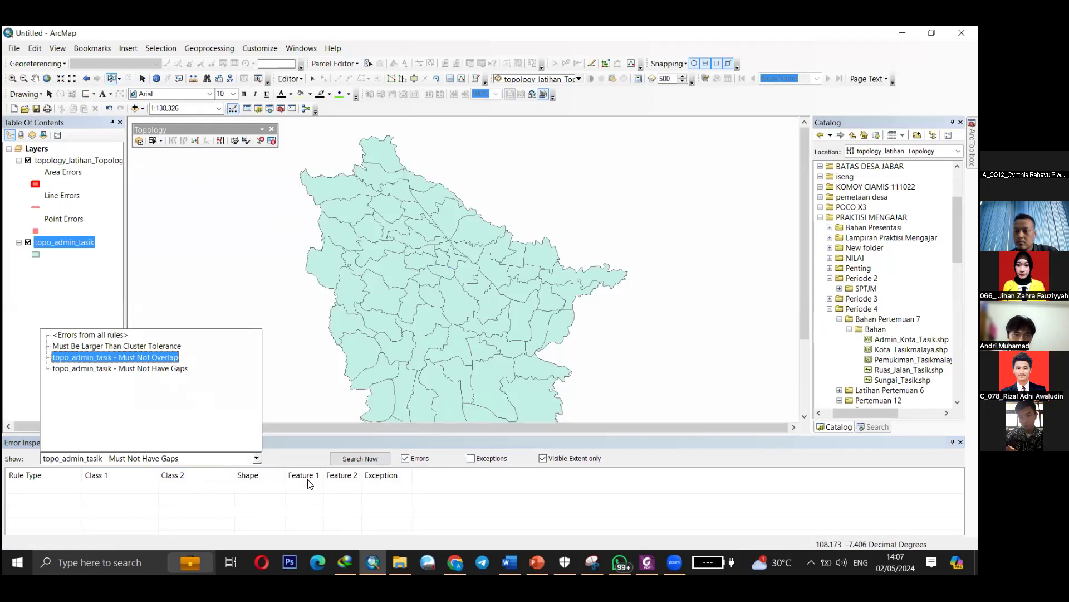
{"action": "left_click", "coordinate": [161, 362]}
{"action": "left_click", "coordinate": [471, 458]}
{"action": "left_click", "coordinate": [368, 460]}
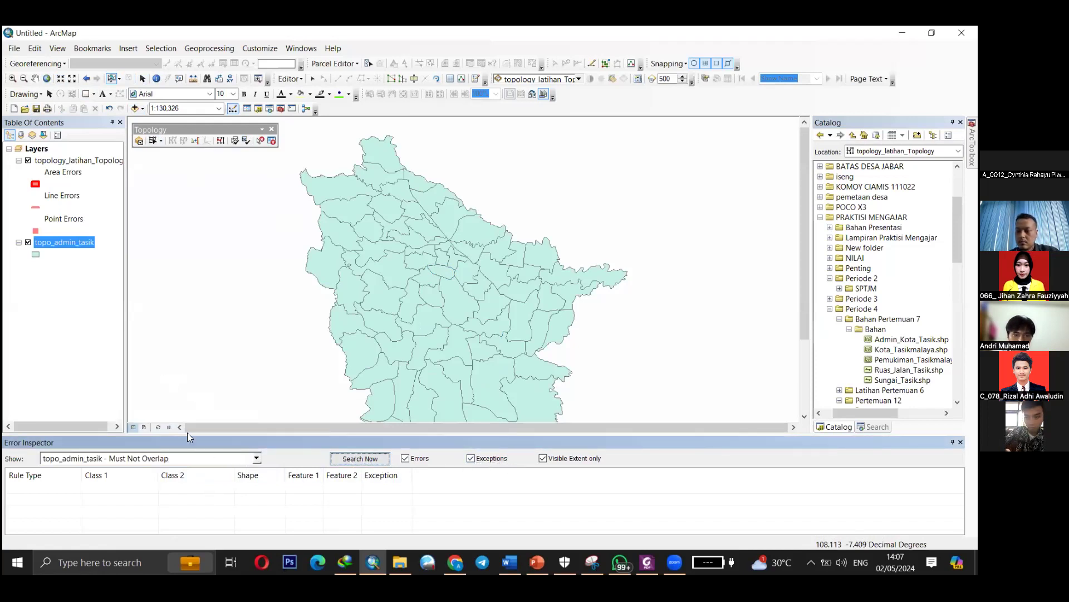
Search for Must Not Have Gaps errors with exceptions included and highlight the outer boundary exception on the map.
{"action": "left_click", "coordinate": [255, 459]}
{"action": "key", "text": "Return"}
{"action": "left_click", "coordinate": [357, 460]}
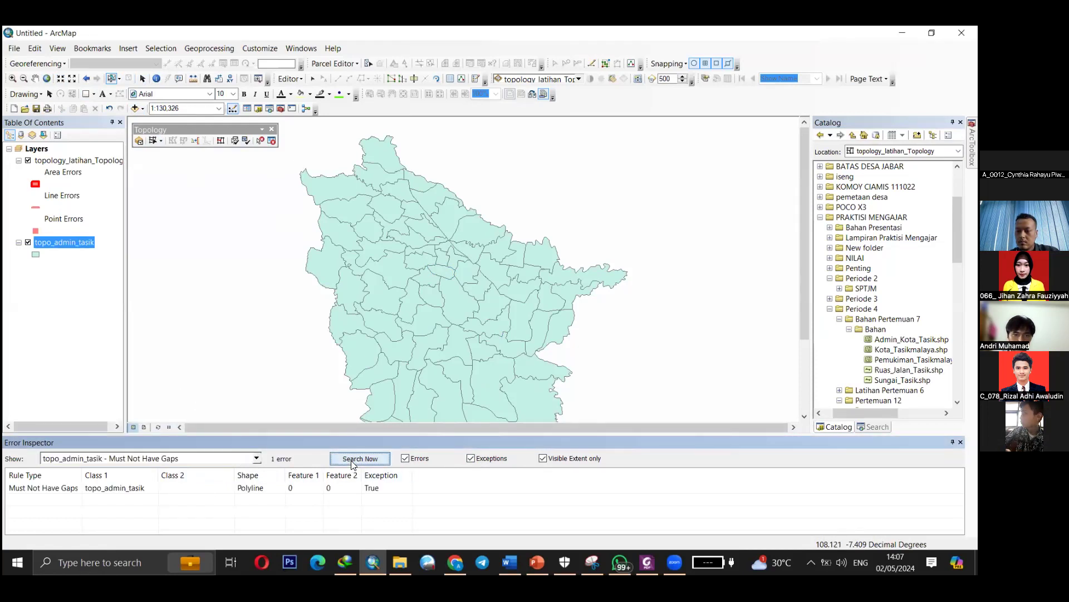
{"action": "left_click", "coordinate": [118, 489]}
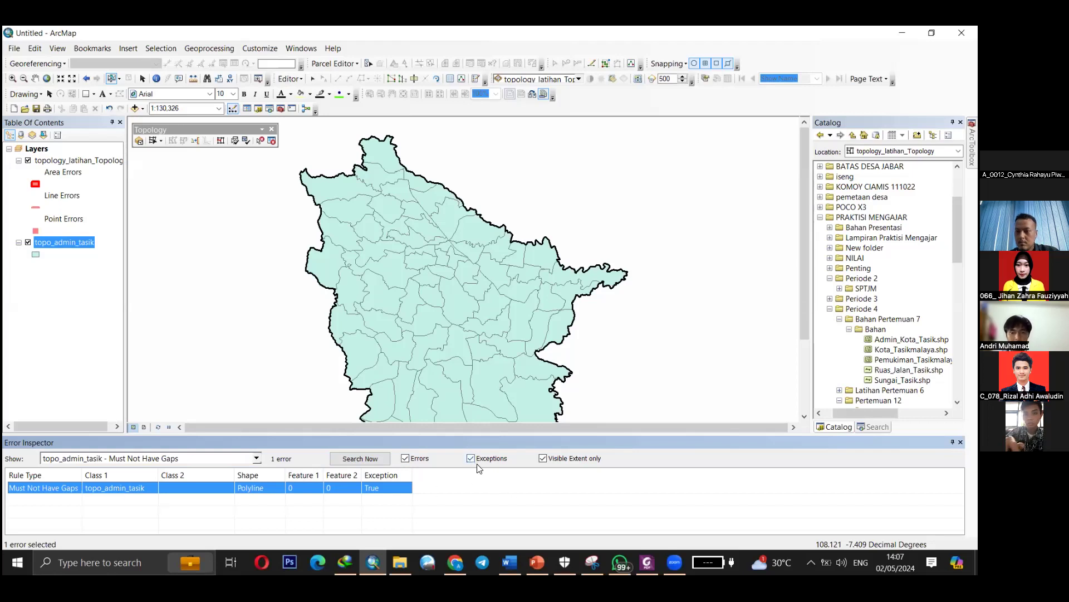
Exclude exceptions and rerun the Must Not Have Gaps search for remaining errors.
{"action": "left_click", "coordinate": [360, 458]}
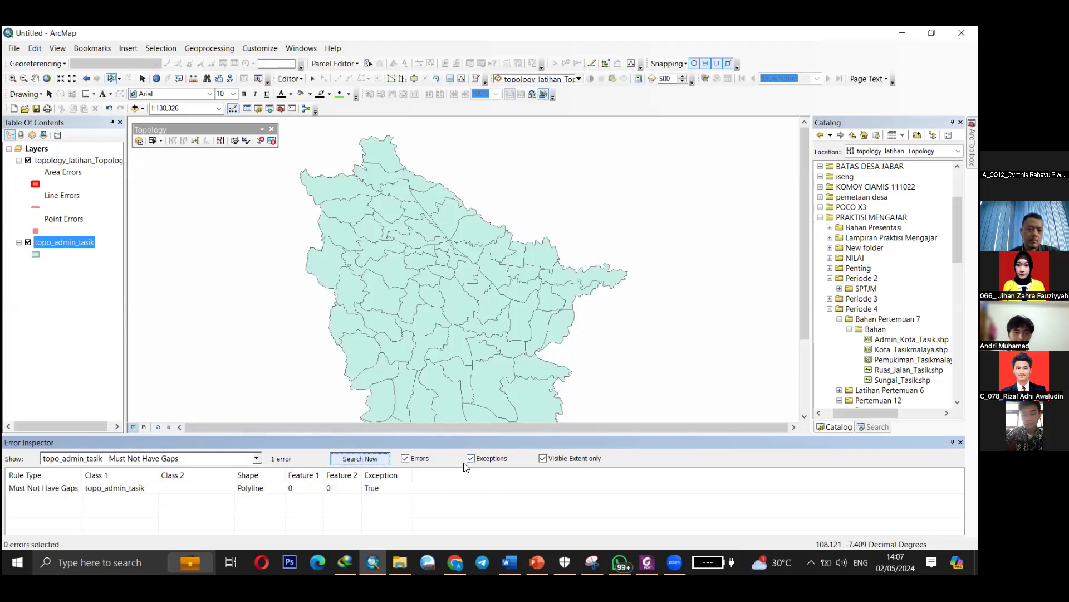
{"action": "left_click", "coordinate": [471, 458]}
{"action": "left_click", "coordinate": [340, 460]}
{"action": "scroll", "coordinate": [401, 265], "scroll_direction": "down", "scroll_amount": 2}
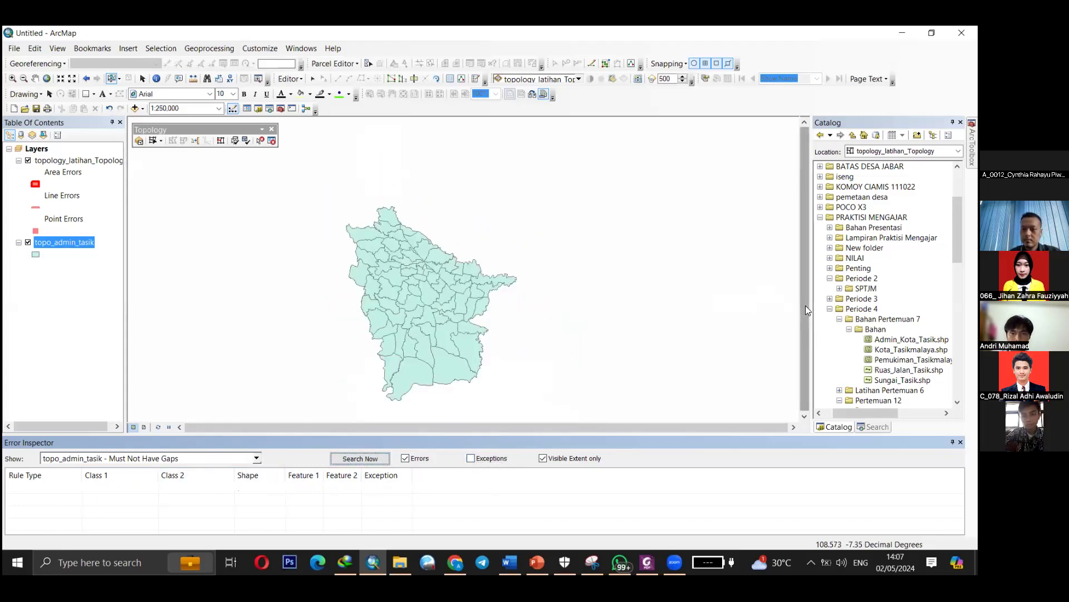
Stop the edit session, saving the edits, and close the Error Inspector.
{"action": "left_click", "coordinate": [291, 79]}
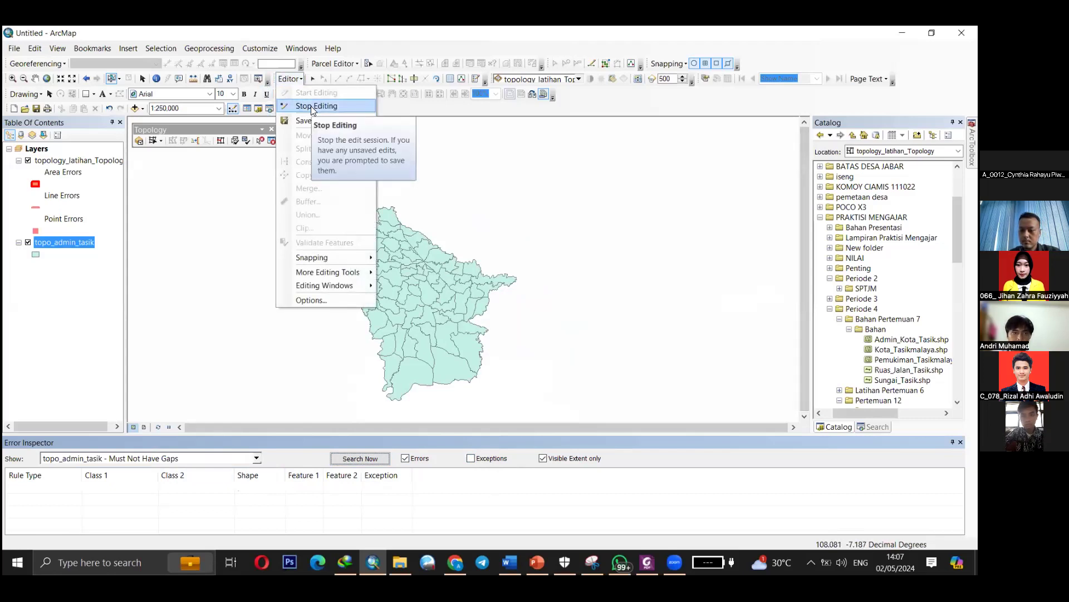
{"action": "left_click", "coordinate": [310, 106]}
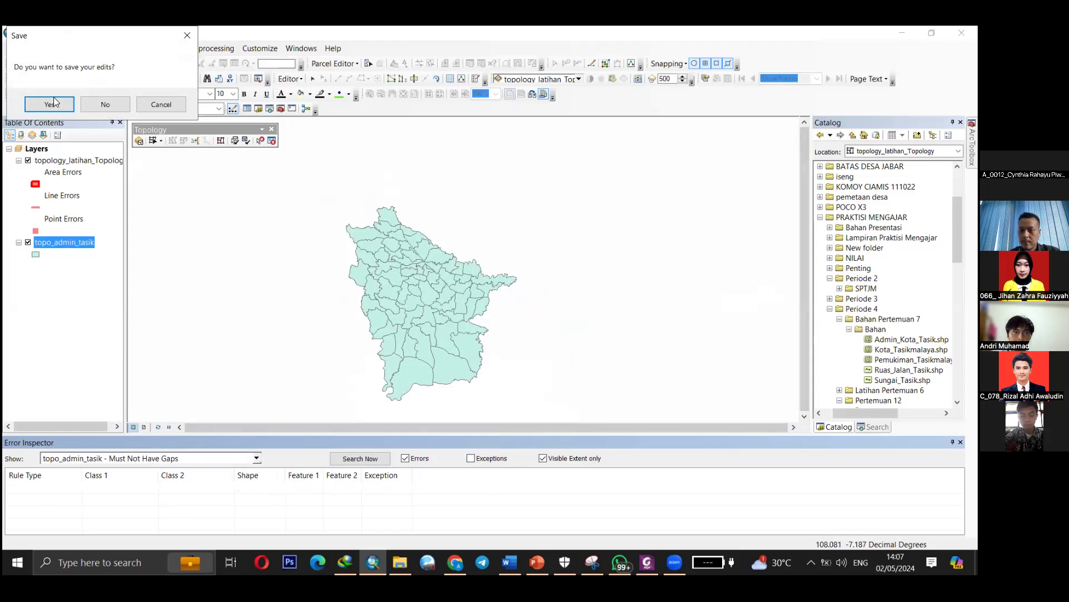
{"action": "left_click", "coordinate": [53, 99]}
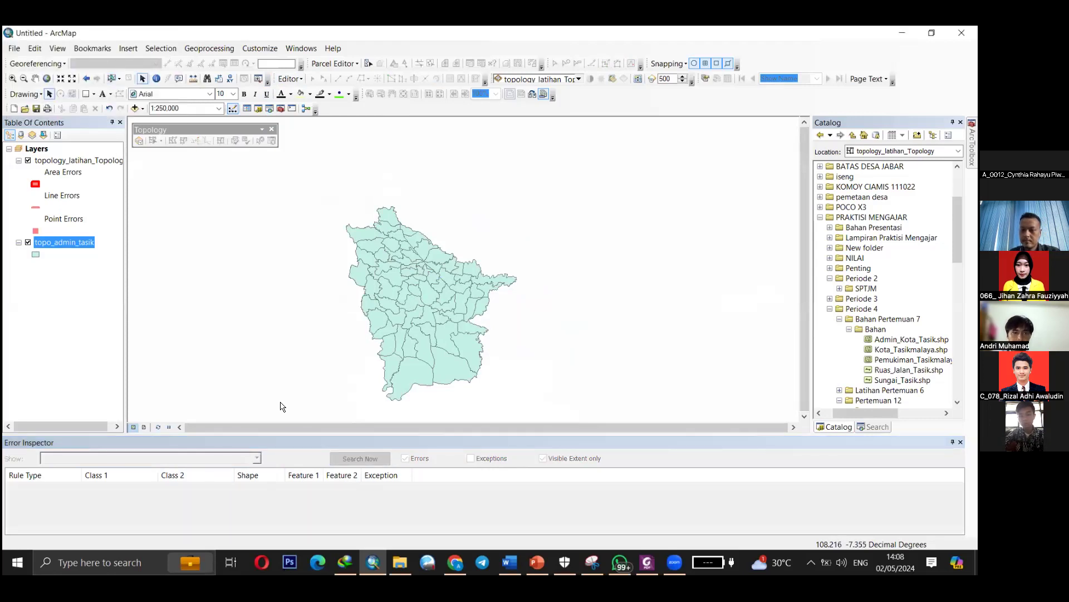
{"action": "left_click", "coordinate": [961, 441]}
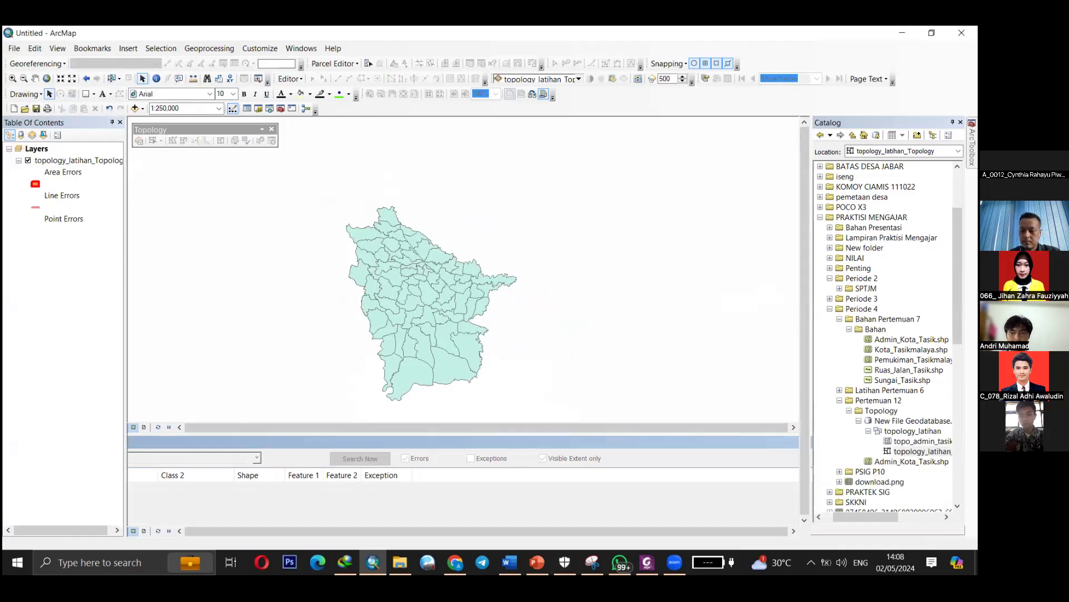
Close the Topology toolbar and locate the topo_admin_tasik feature class and its topology inside the geodatabase in the Catalog.
{"action": "left_click_drag", "start_coordinate": [957, 317], "coordinate": [957, 402]}
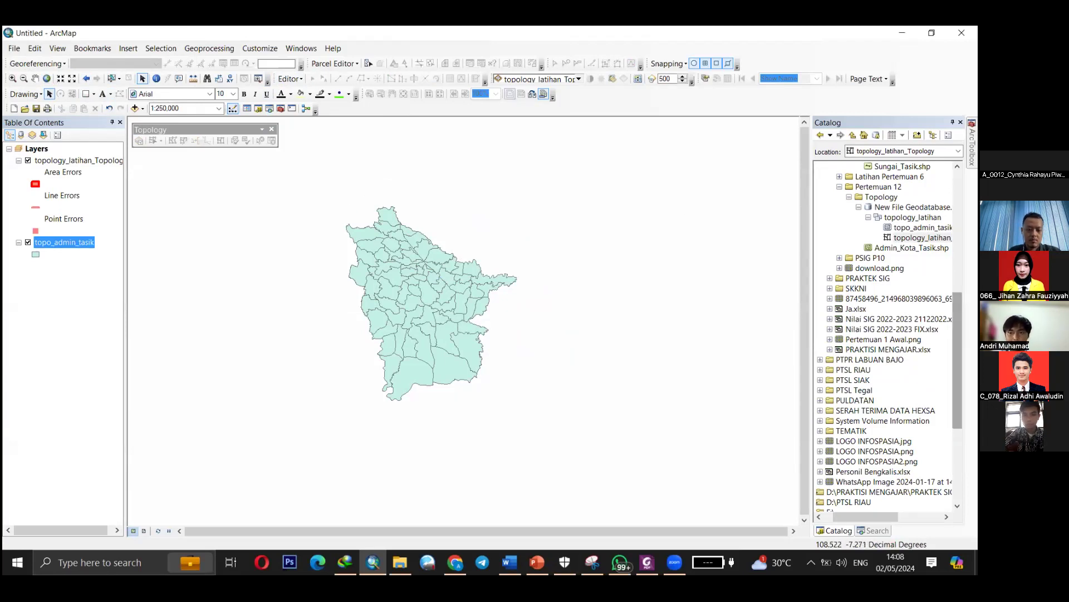
{"action": "scroll", "coordinate": [844, 351], "scroll_direction": "up", "scroll_amount": 4}
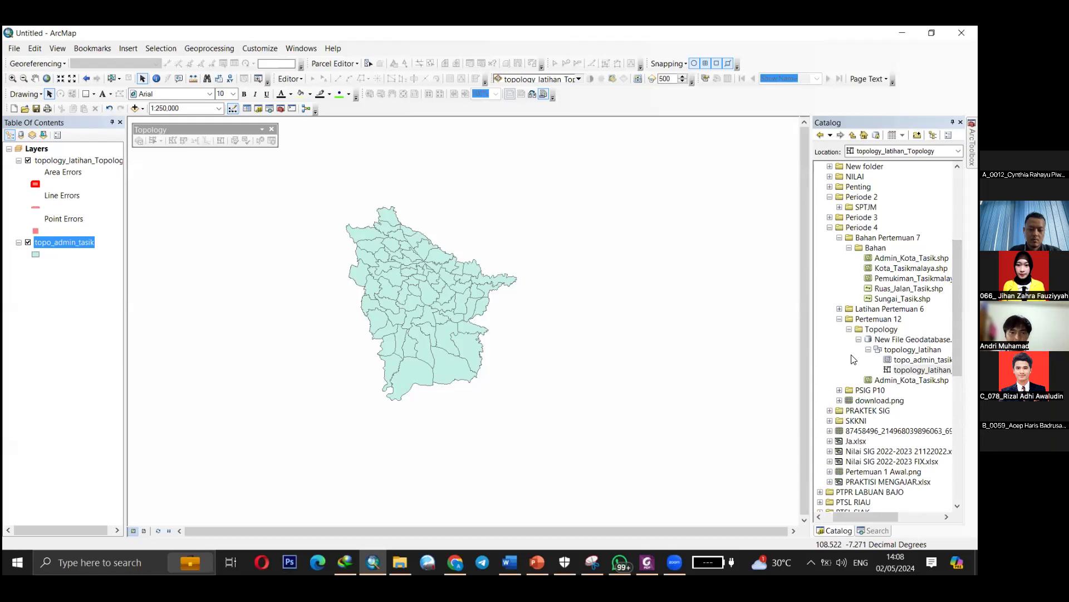
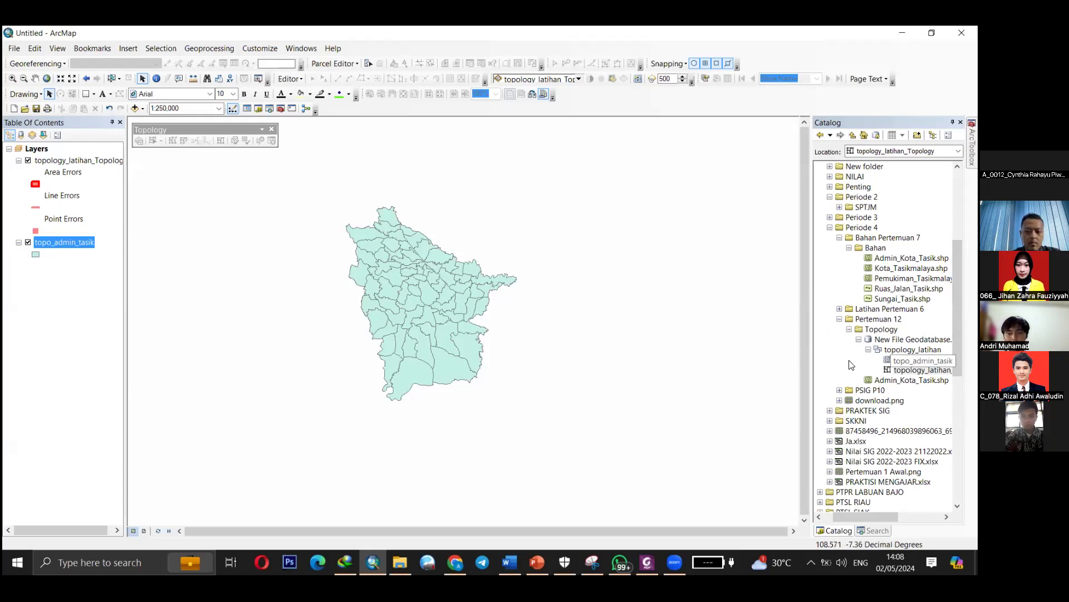
{"action": "left_click", "coordinate": [916, 361]}
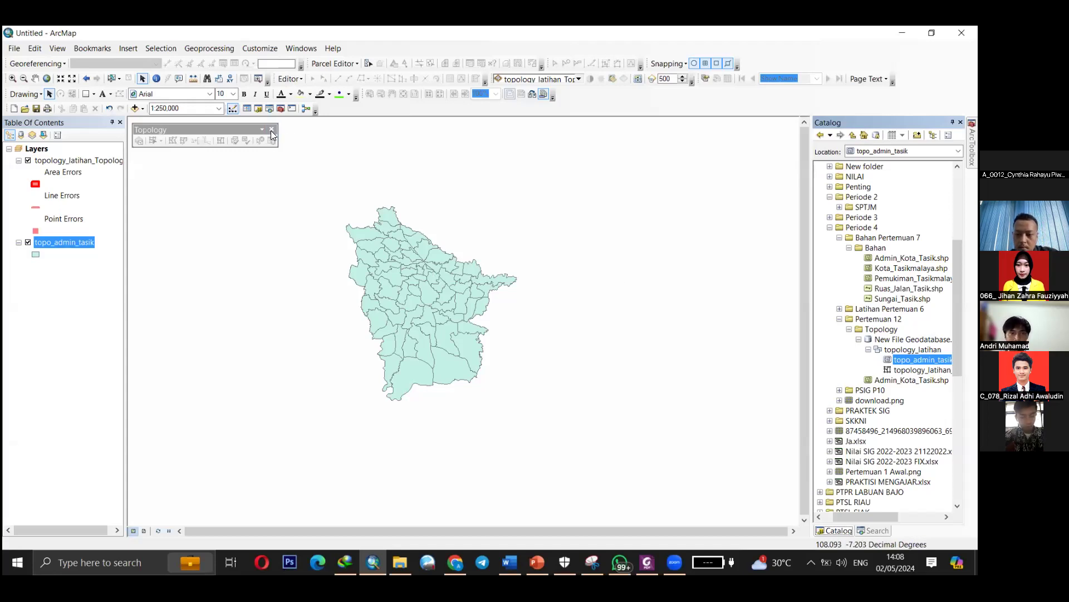
{"action": "left_click", "coordinate": [920, 370]}
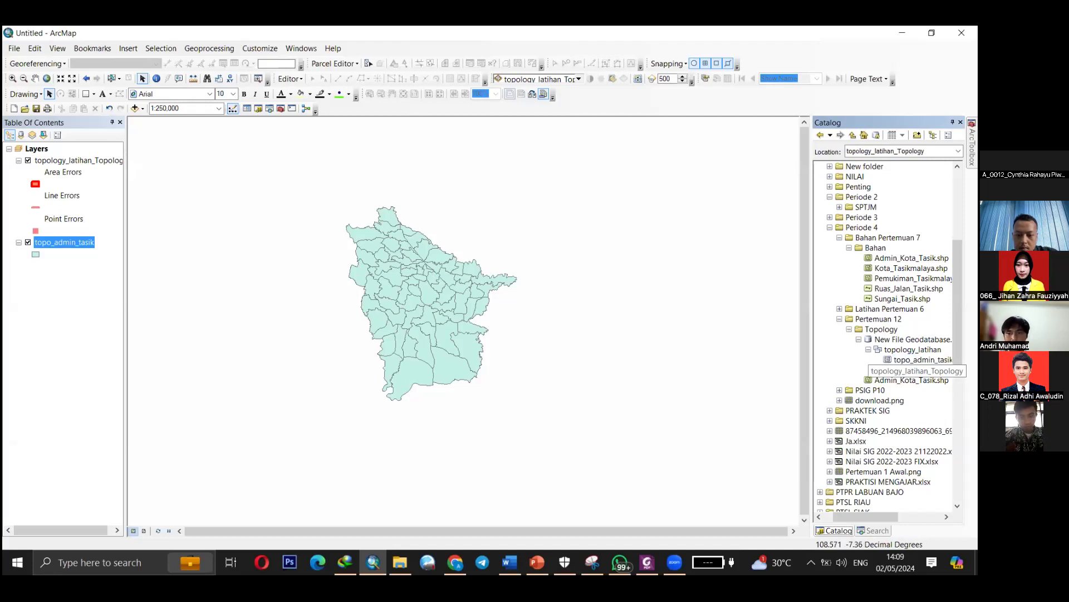
{"action": "right_click", "coordinate": [919, 360]}
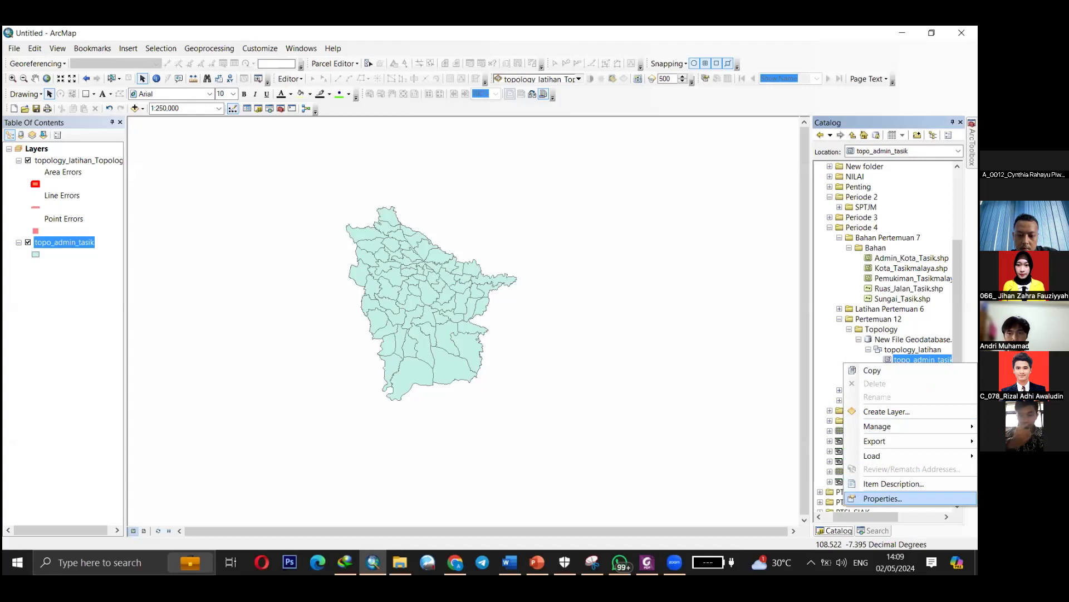
{"action": "right_click", "coordinate": [919, 360]}
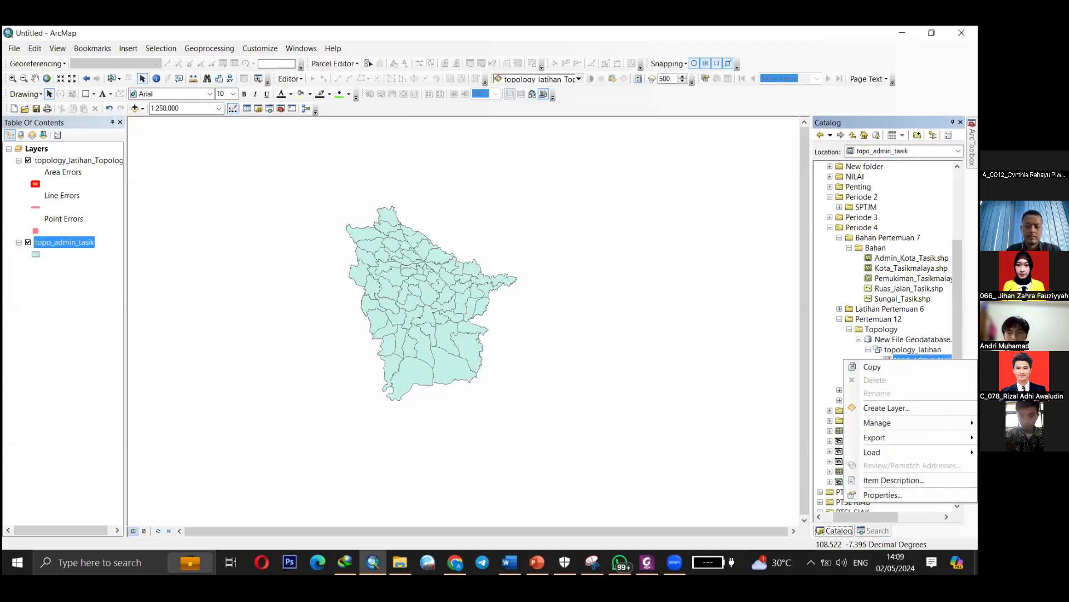
{"action": "left_click", "coordinate": [919, 359]}
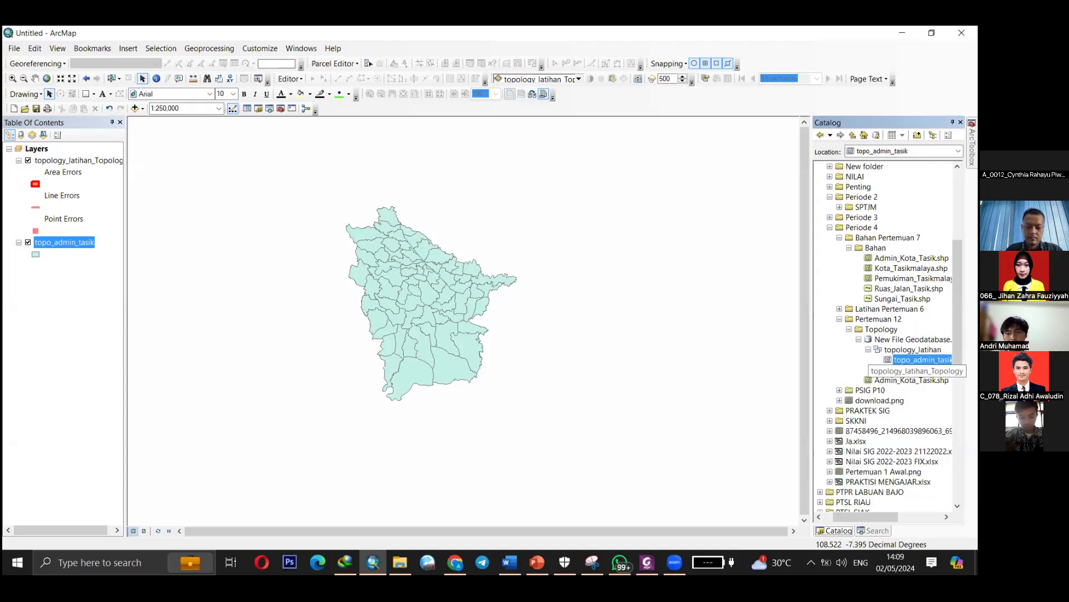
{"action": "scroll", "coordinate": [852, 321], "scroll_direction": "up", "scroll_amount": 5}
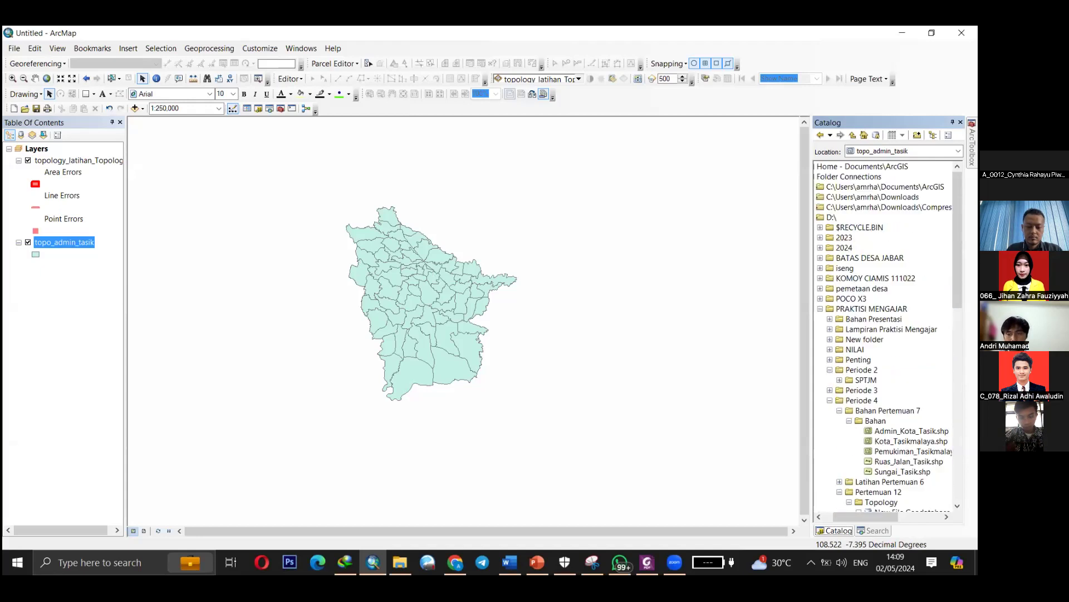
Add the original Admin_Kota_Tasik.shp from the Topology folder to the map, hide topo_admin_tasik, and inspect the uncorrected polygons for gaps.
{"action": "scroll", "coordinate": [851, 321], "scroll_direction": "down", "scroll_amount": 6}
{"action": "left_click", "coordinate": [859, 329]}
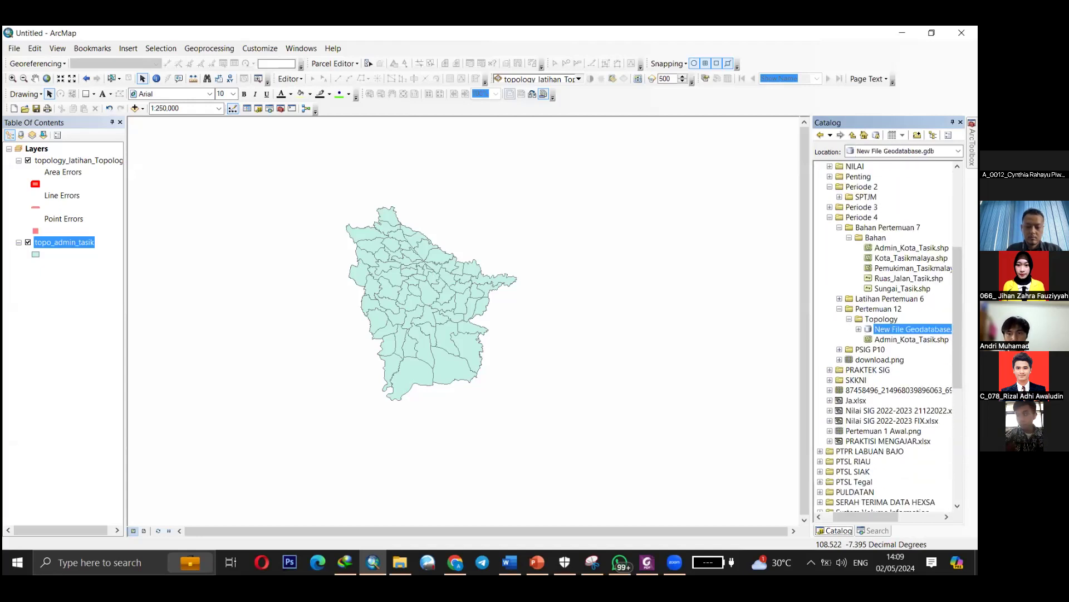
{"action": "left_click", "coordinate": [911, 339]}
{"action": "right_click", "coordinate": [911, 340]}
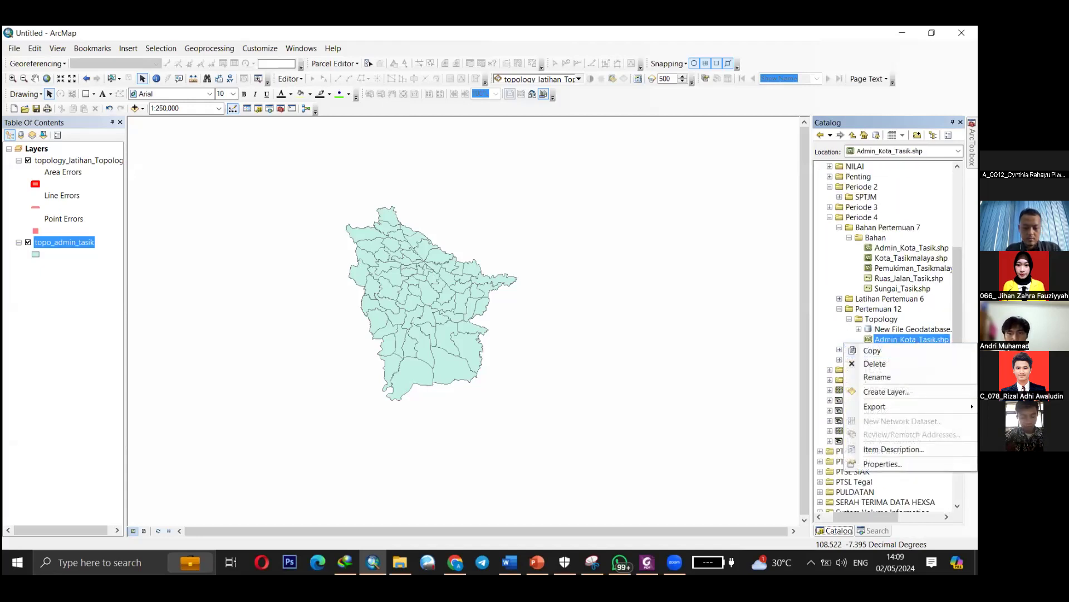
{"action": "left_click", "coordinate": [912, 339]}
{"action": "left_click_drag", "start_coordinate": [99, 276], "coordinate": [67, 274]}
{"action": "left_click", "coordinate": [28, 243]}
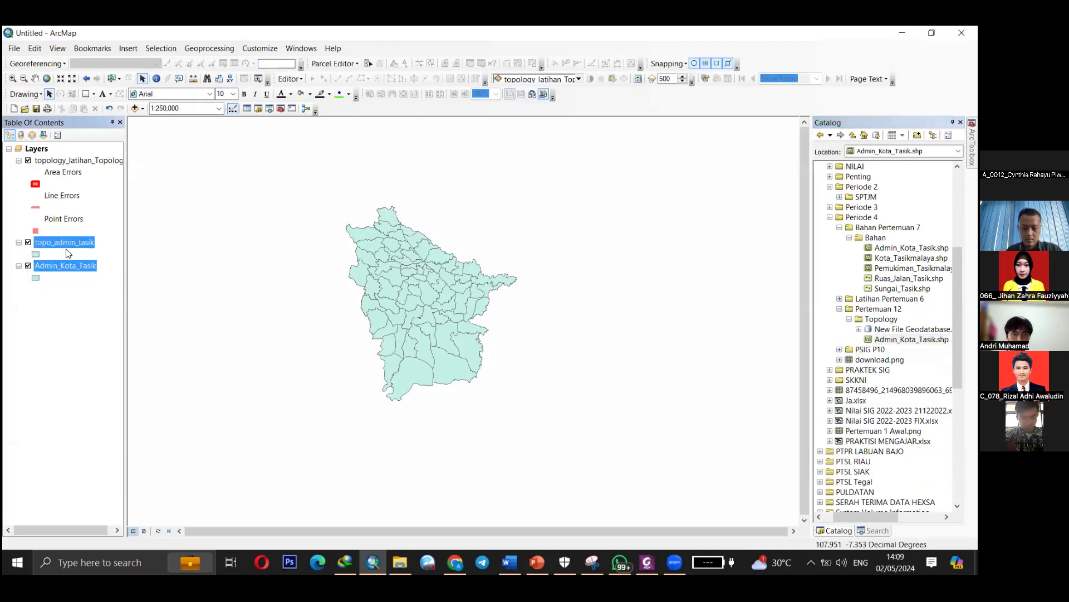
{"action": "scroll", "coordinate": [415, 306], "scroll_direction": "down", "scroll_amount": 5}
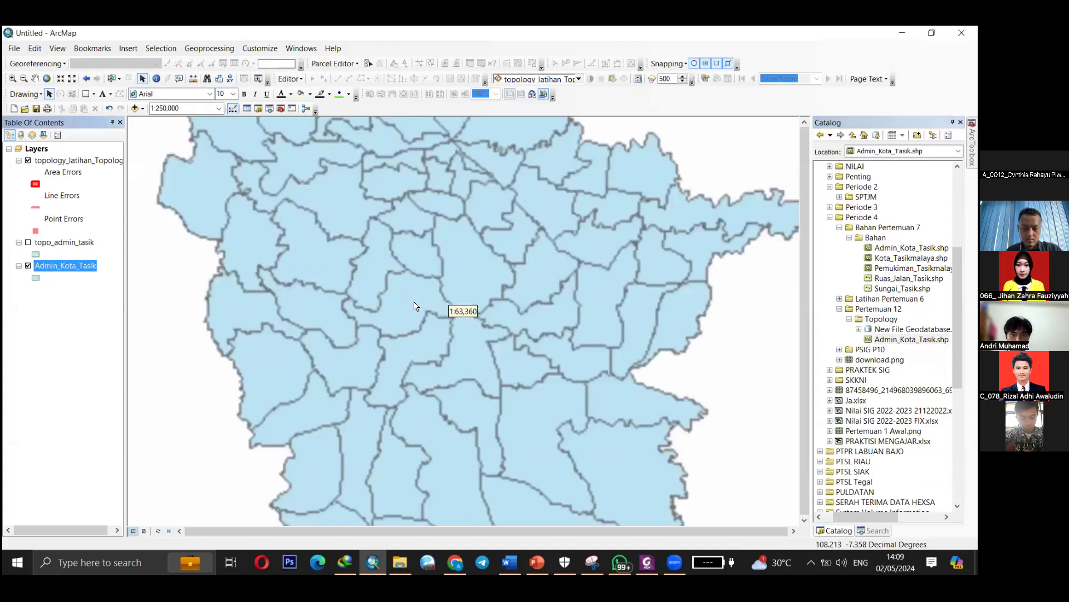
{"action": "scroll", "coordinate": [428, 184], "scroll_direction": "down", "scroll_amount": 1}
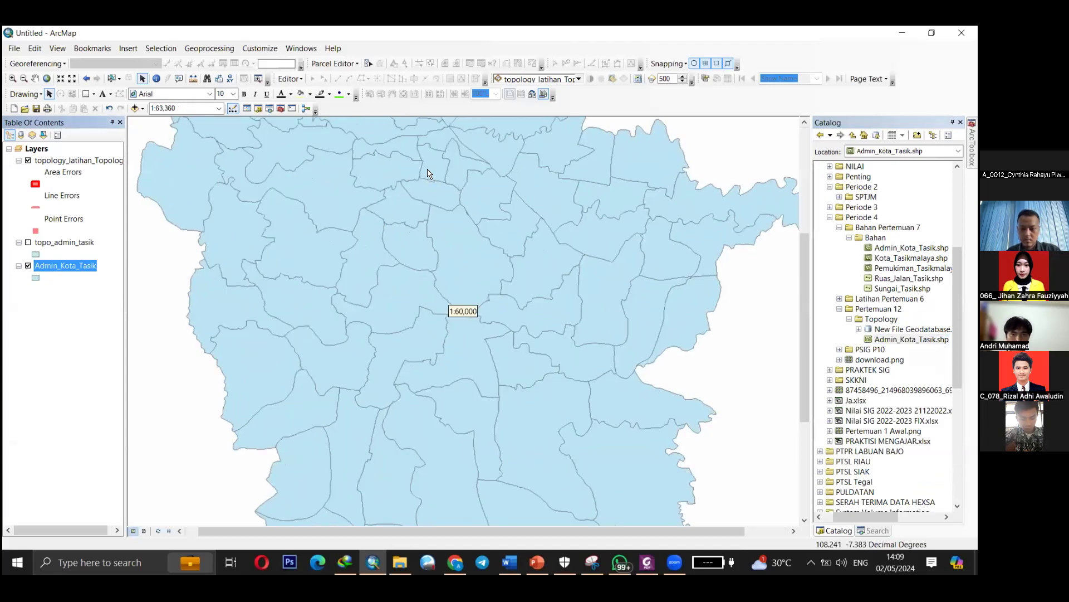
{"action": "scroll", "coordinate": [547, 300], "scroll_direction": "down", "scroll_amount": 3}
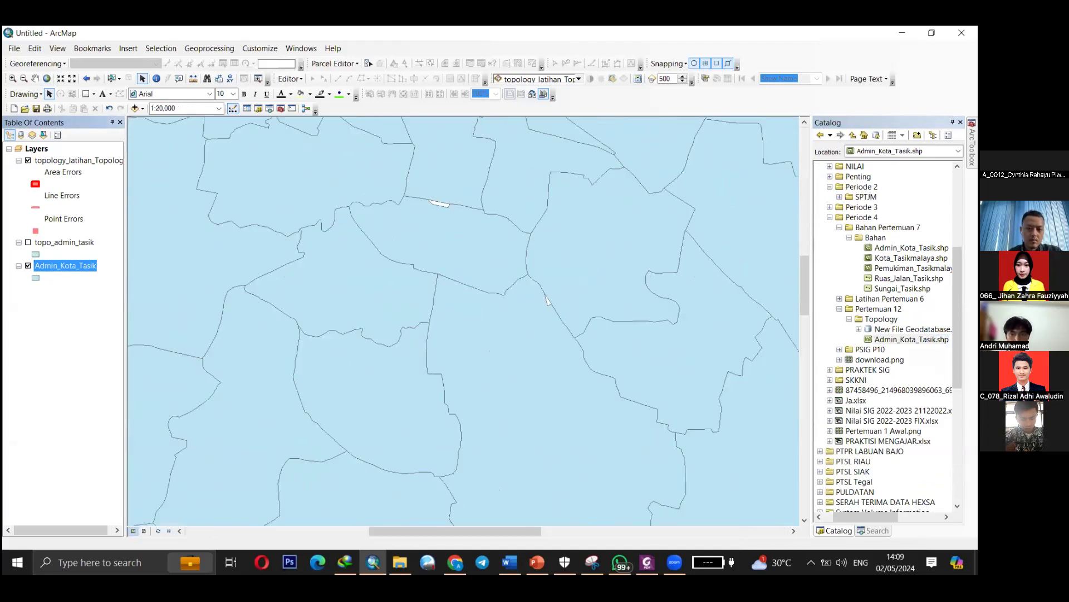
Remove the Admin_Kota_Tasik layer, show topo_admin_tasik again, and fit the map to its full extent.
{"action": "right_click", "coordinate": [75, 266]}
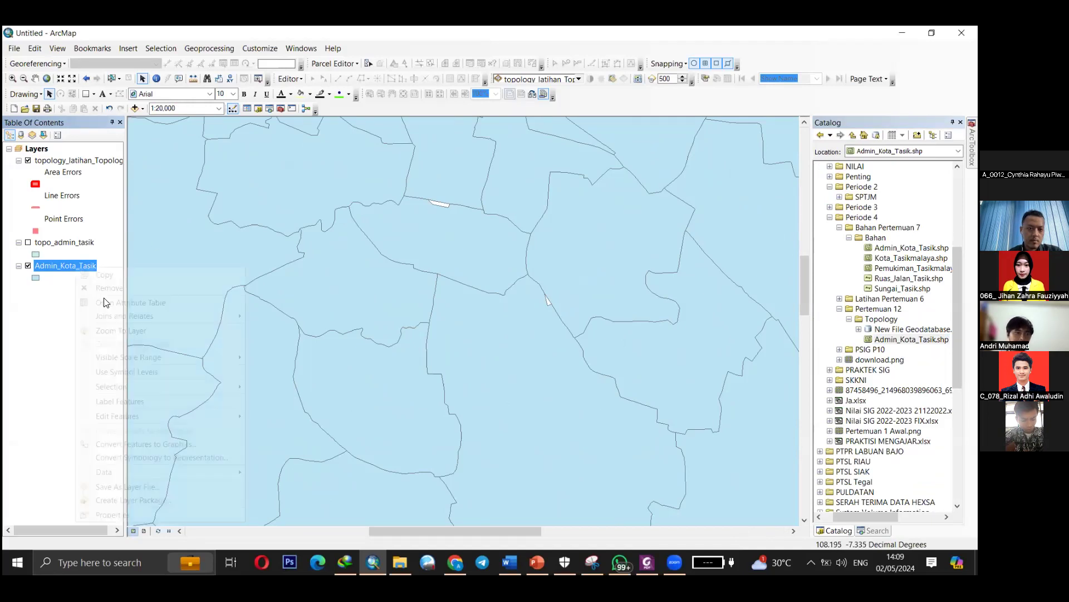
{"action": "left_click", "coordinate": [107, 292]}
{"action": "left_click", "coordinate": [28, 243]}
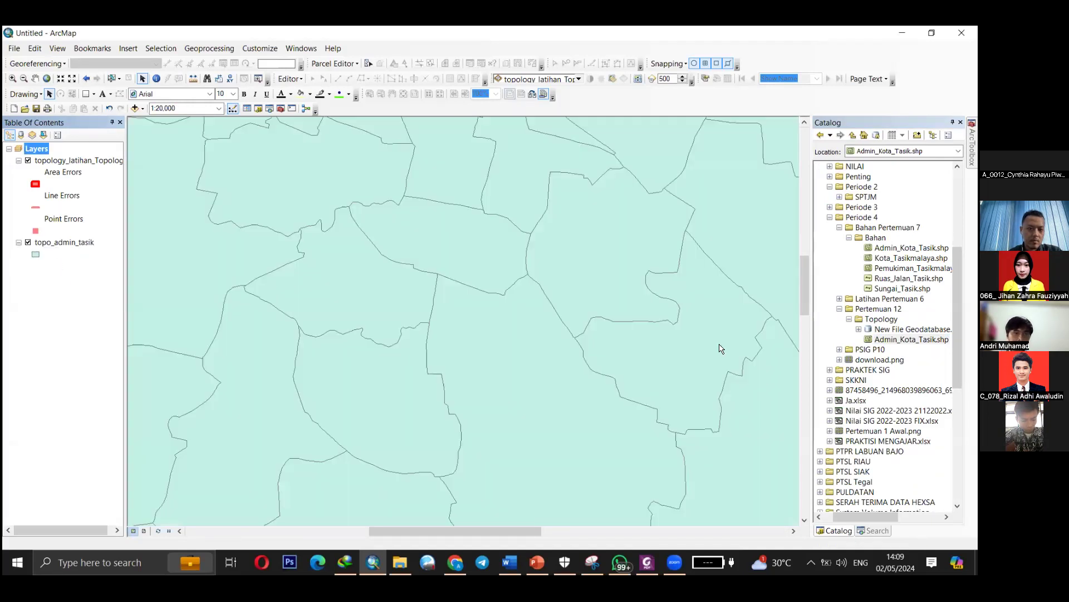
{"action": "right_click", "coordinate": [912, 339]}
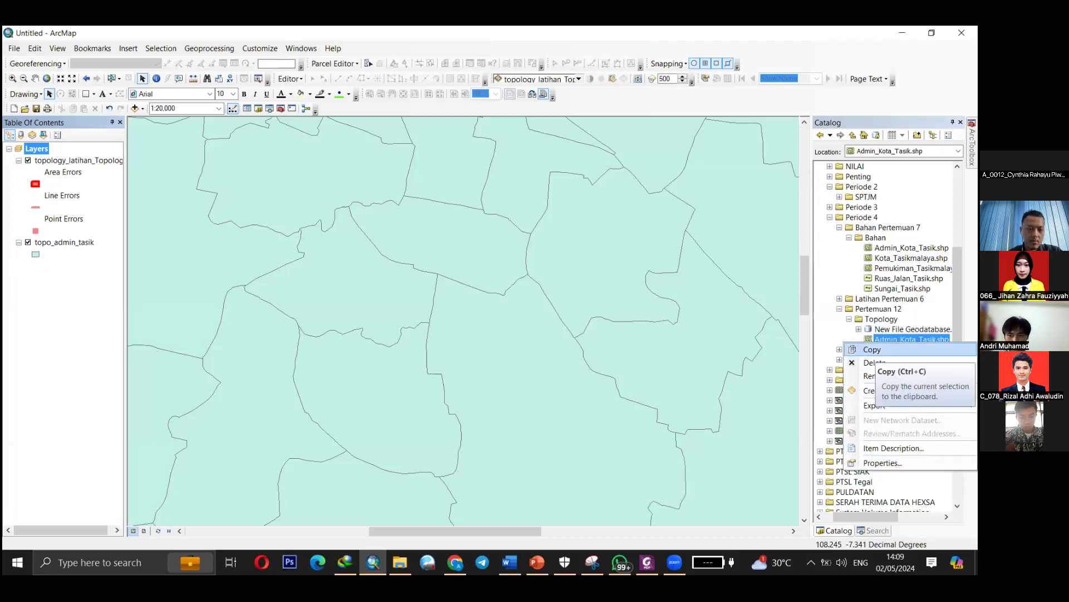
{"action": "right_click", "coordinate": [67, 241]}
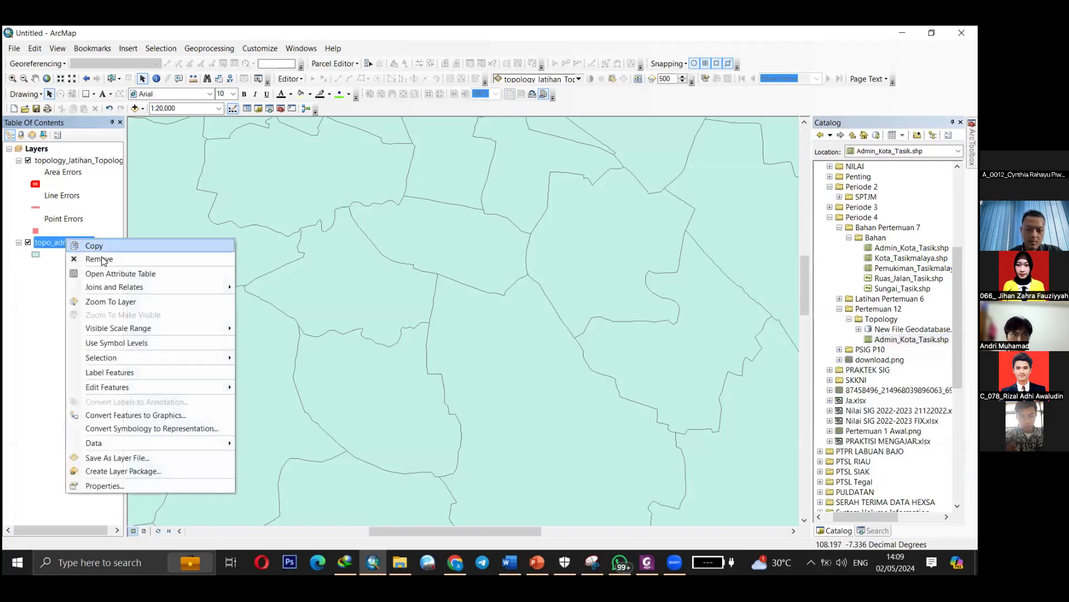
{"action": "left_click", "coordinate": [111, 301]}
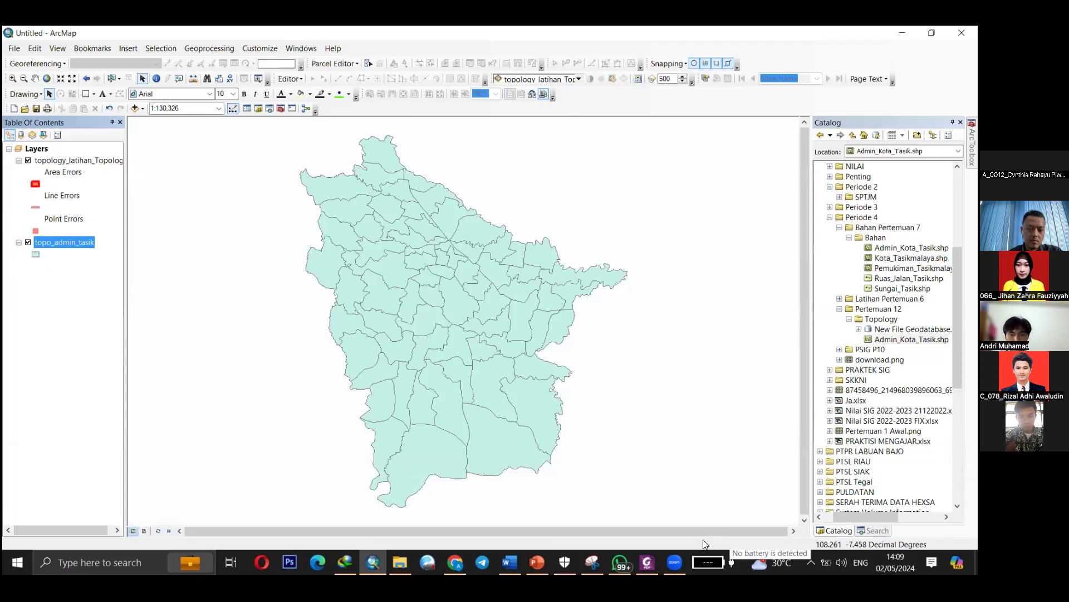
Examine the boundaries of the corrected topo_admin_tasik polygons from the central districts to the southern edge.
{"action": "left_click", "coordinate": [675, 562]}
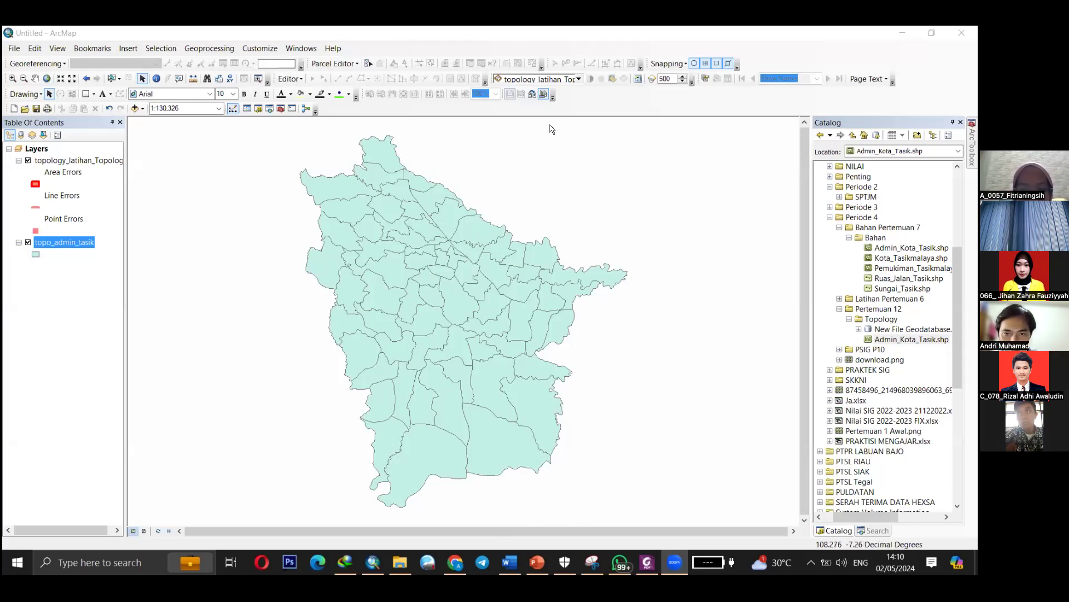
{"action": "scroll", "coordinate": [436, 255], "scroll_direction": "down", "scroll_amount": 2}
{"action": "scroll", "coordinate": [437, 256], "scroll_direction": "down", "scroll_amount": 3}
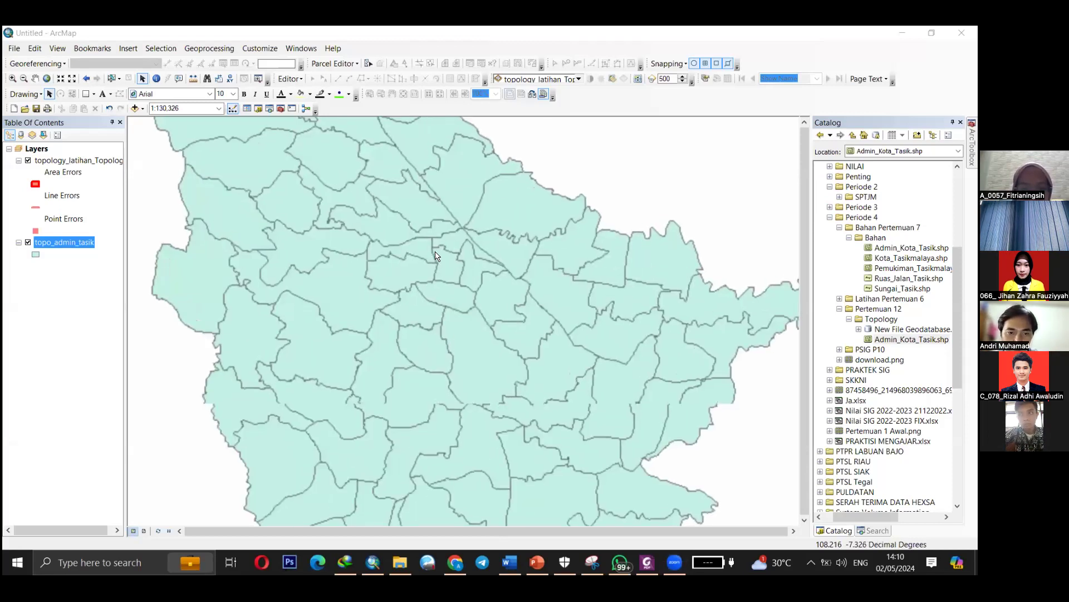
{"action": "scroll", "coordinate": [446, 269], "scroll_direction": "down", "scroll_amount": 2}
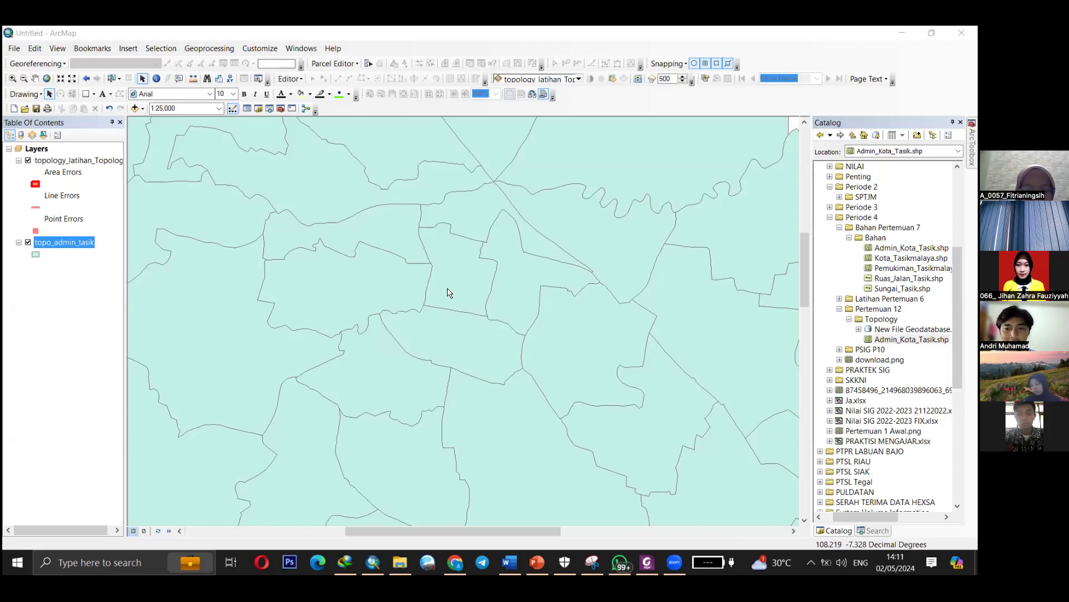
{"action": "scroll", "coordinate": [449, 292], "scroll_direction": "up", "scroll_amount": 5}
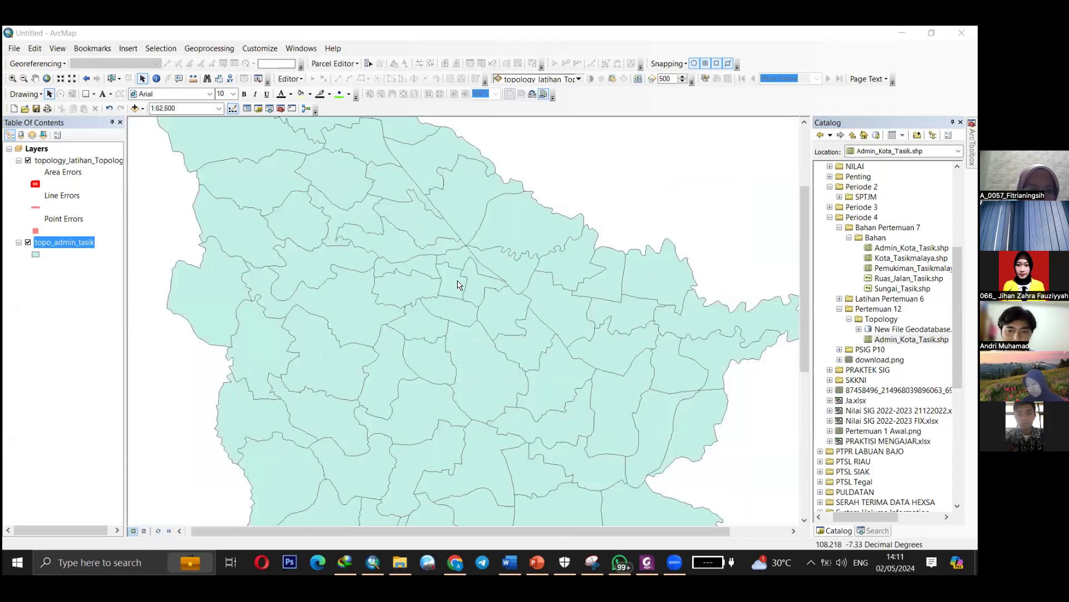
{"action": "scroll", "coordinate": [551, 202], "scroll_direction": "down", "scroll_amount": 1}
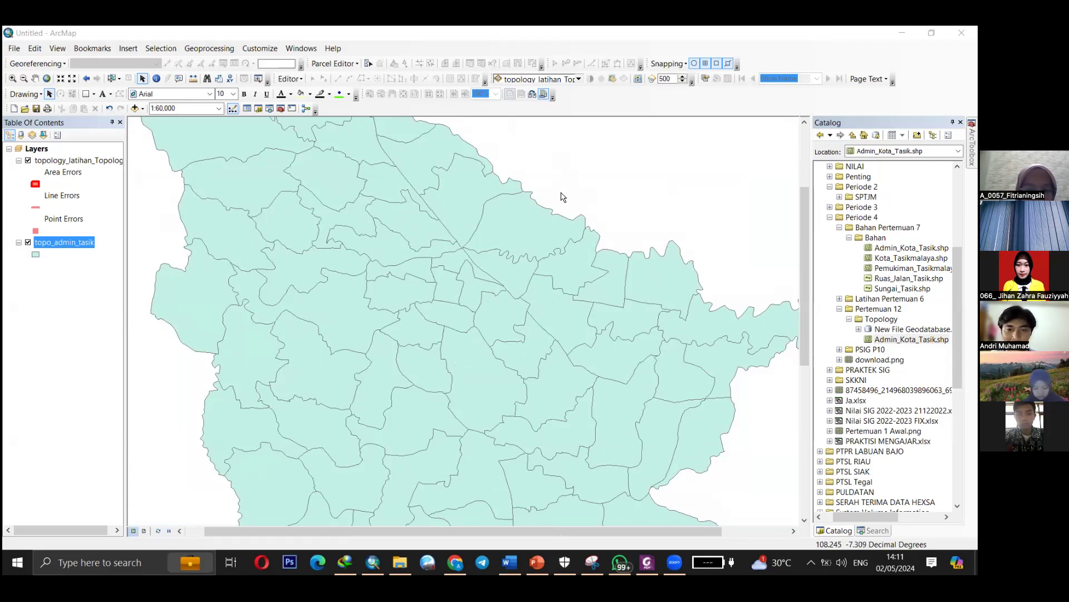
{"action": "scroll", "coordinate": [563, 192], "scroll_direction": "up", "scroll_amount": 3}
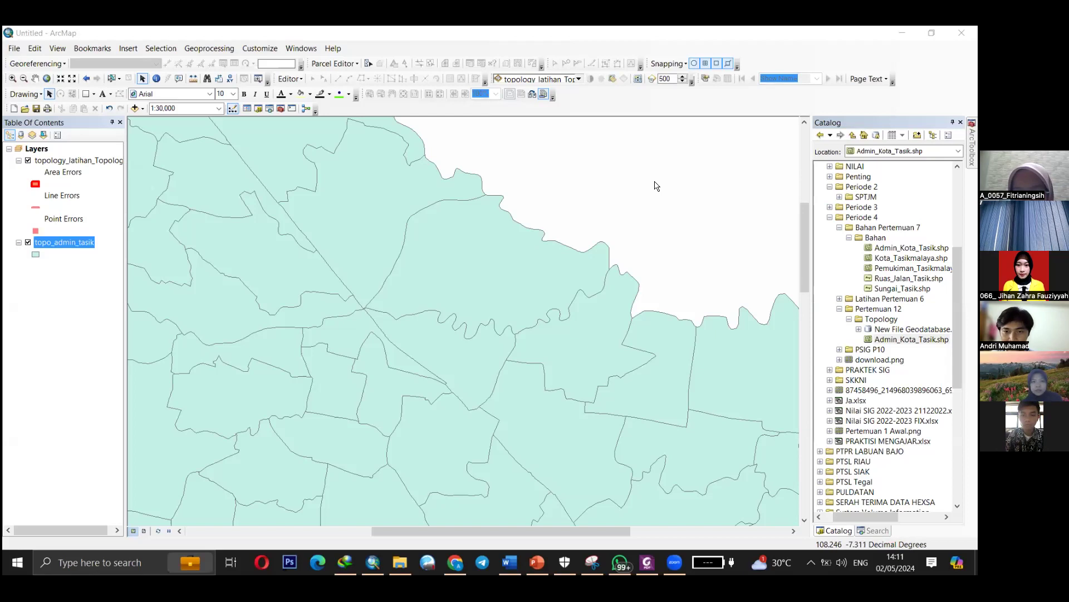
{"action": "scroll", "coordinate": [435, 330], "scroll_direction": "up", "scroll_amount": 4}
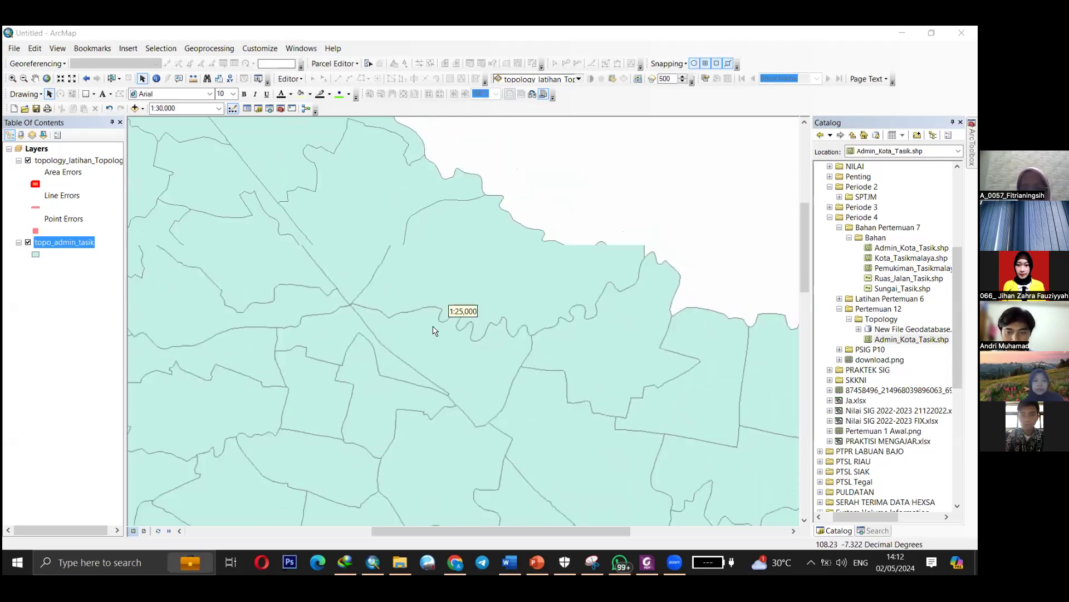
{"action": "scroll", "coordinate": [435, 331], "scroll_direction": "up", "scroll_amount": 2}
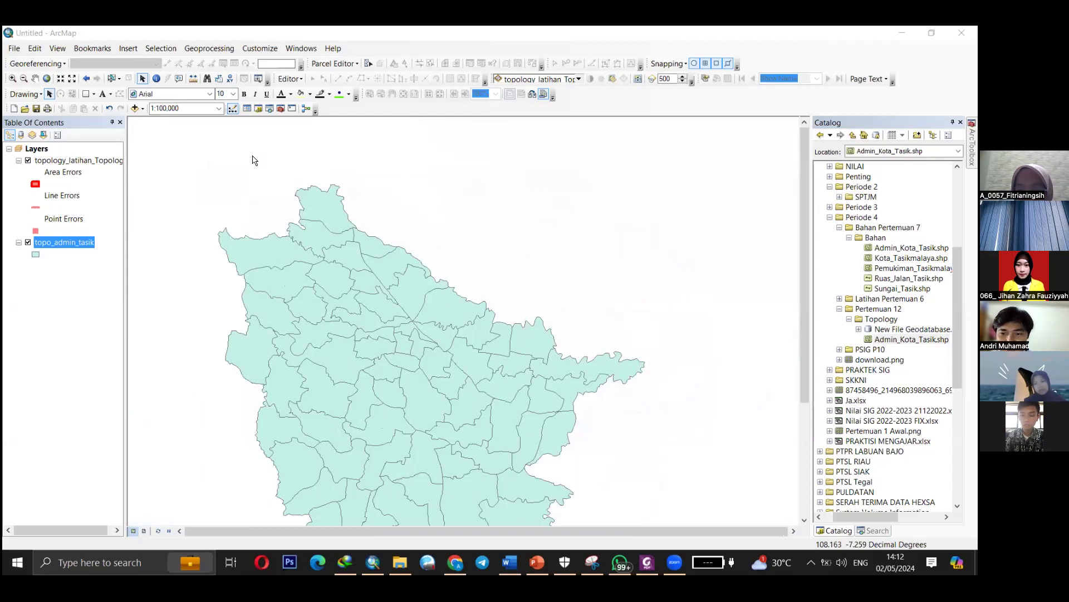
{"action": "left_click", "coordinate": [35, 78]}
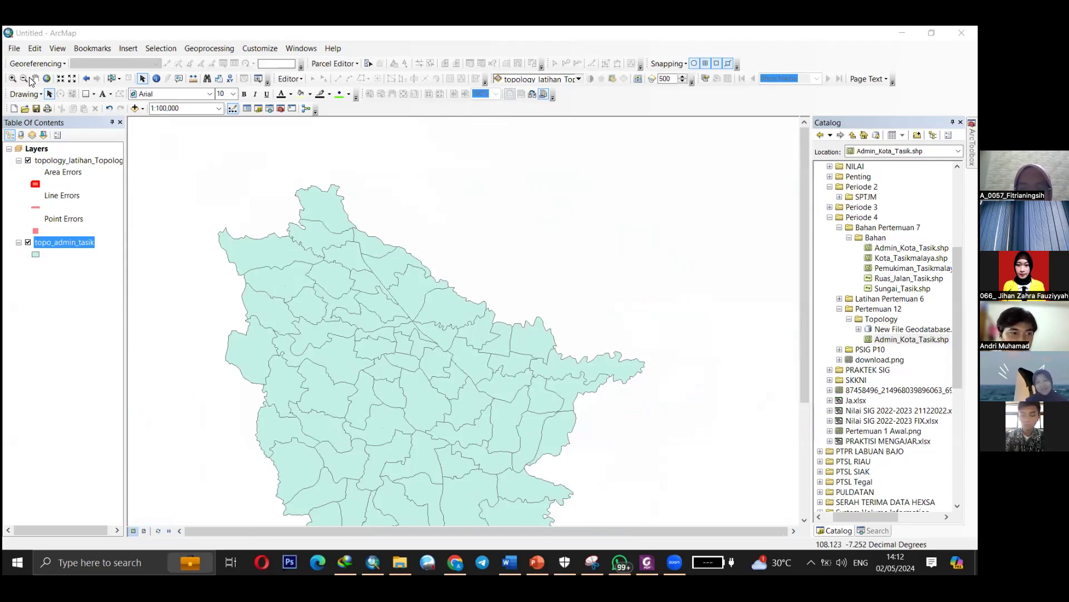
{"action": "left_click_drag", "start_coordinate": [494, 257], "coordinate": [410, 135]}
{"action": "left_click_drag", "start_coordinate": [553, 358], "coordinate": [575, 267]}
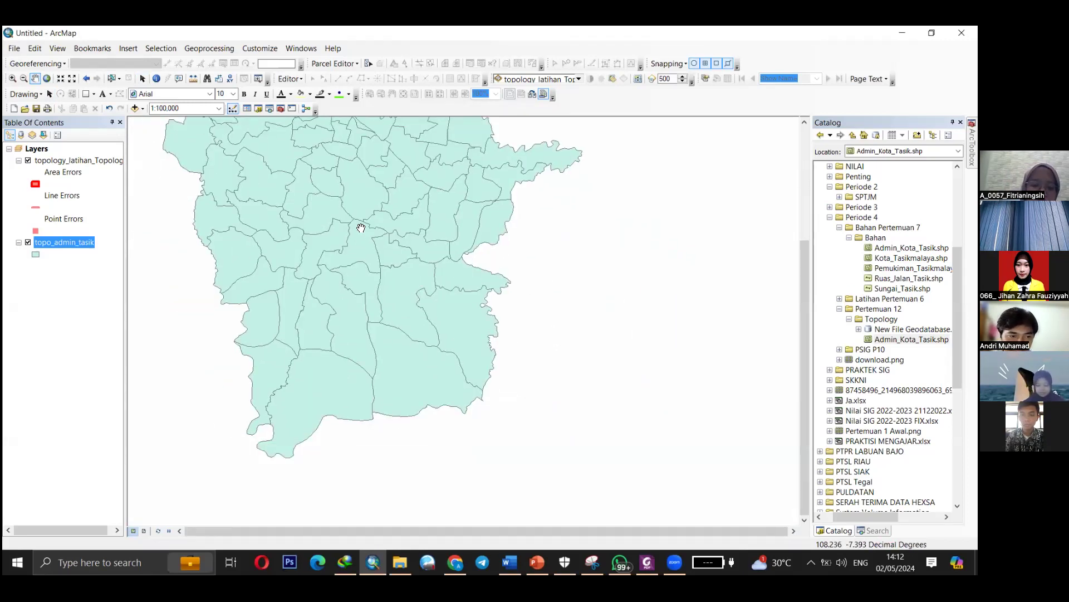
{"action": "left_click_drag", "start_coordinate": [361, 228], "coordinate": [365, 319]}
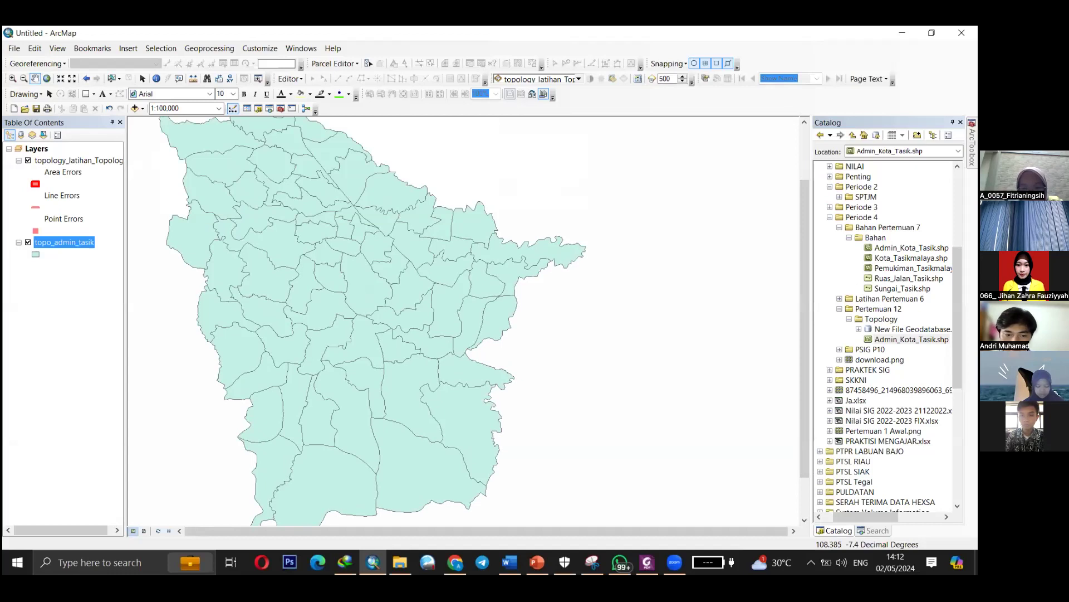
Switch to topology_rules_poster.pdf in Foxit PhantomPDF and enlarge the page to read the polygon and line topology rules.
{"action": "scroll", "coordinate": [350, 387], "scroll_direction": "up", "scroll_amount": 2}
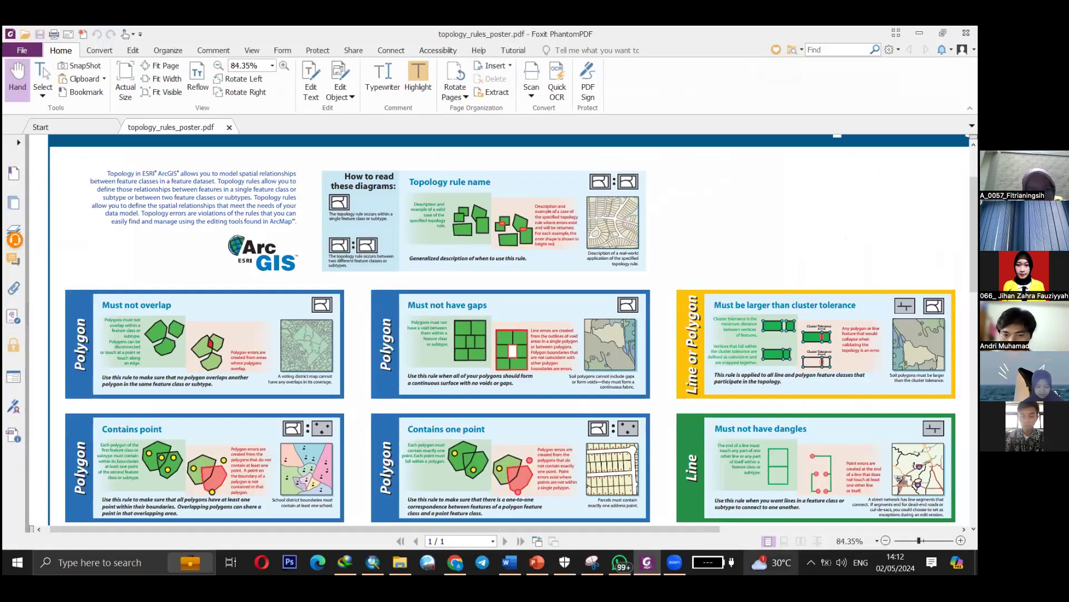
{"action": "left_click", "coordinate": [961, 540]}
{"action": "left_click", "coordinate": [961, 541]}
{"action": "left_click", "coordinate": [961, 540]}
{"action": "scroll", "coordinate": [240, 396], "scroll_direction": "up", "scroll_amount": 5}
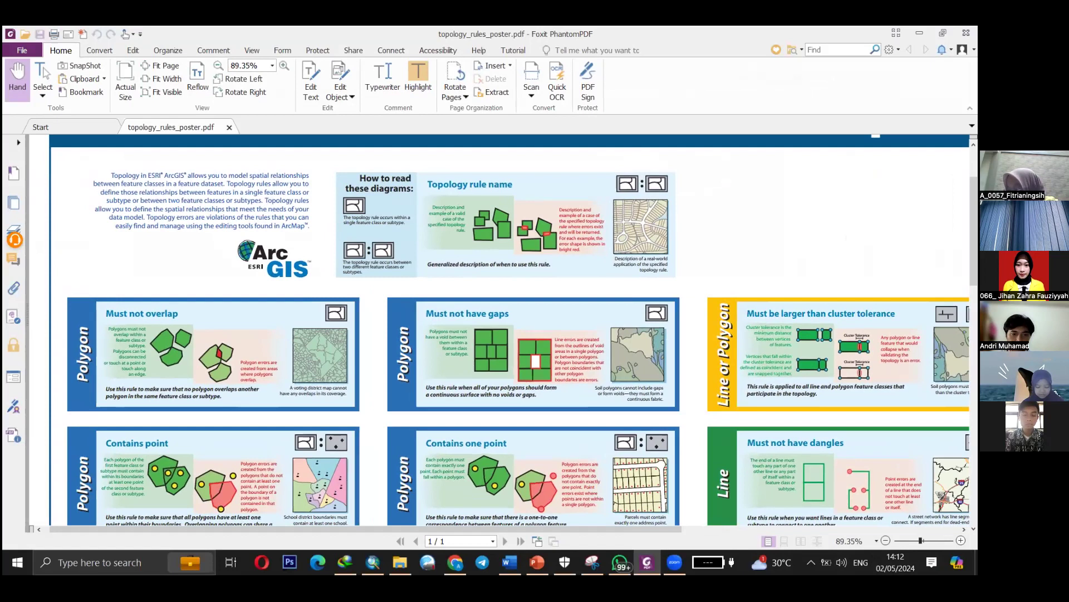